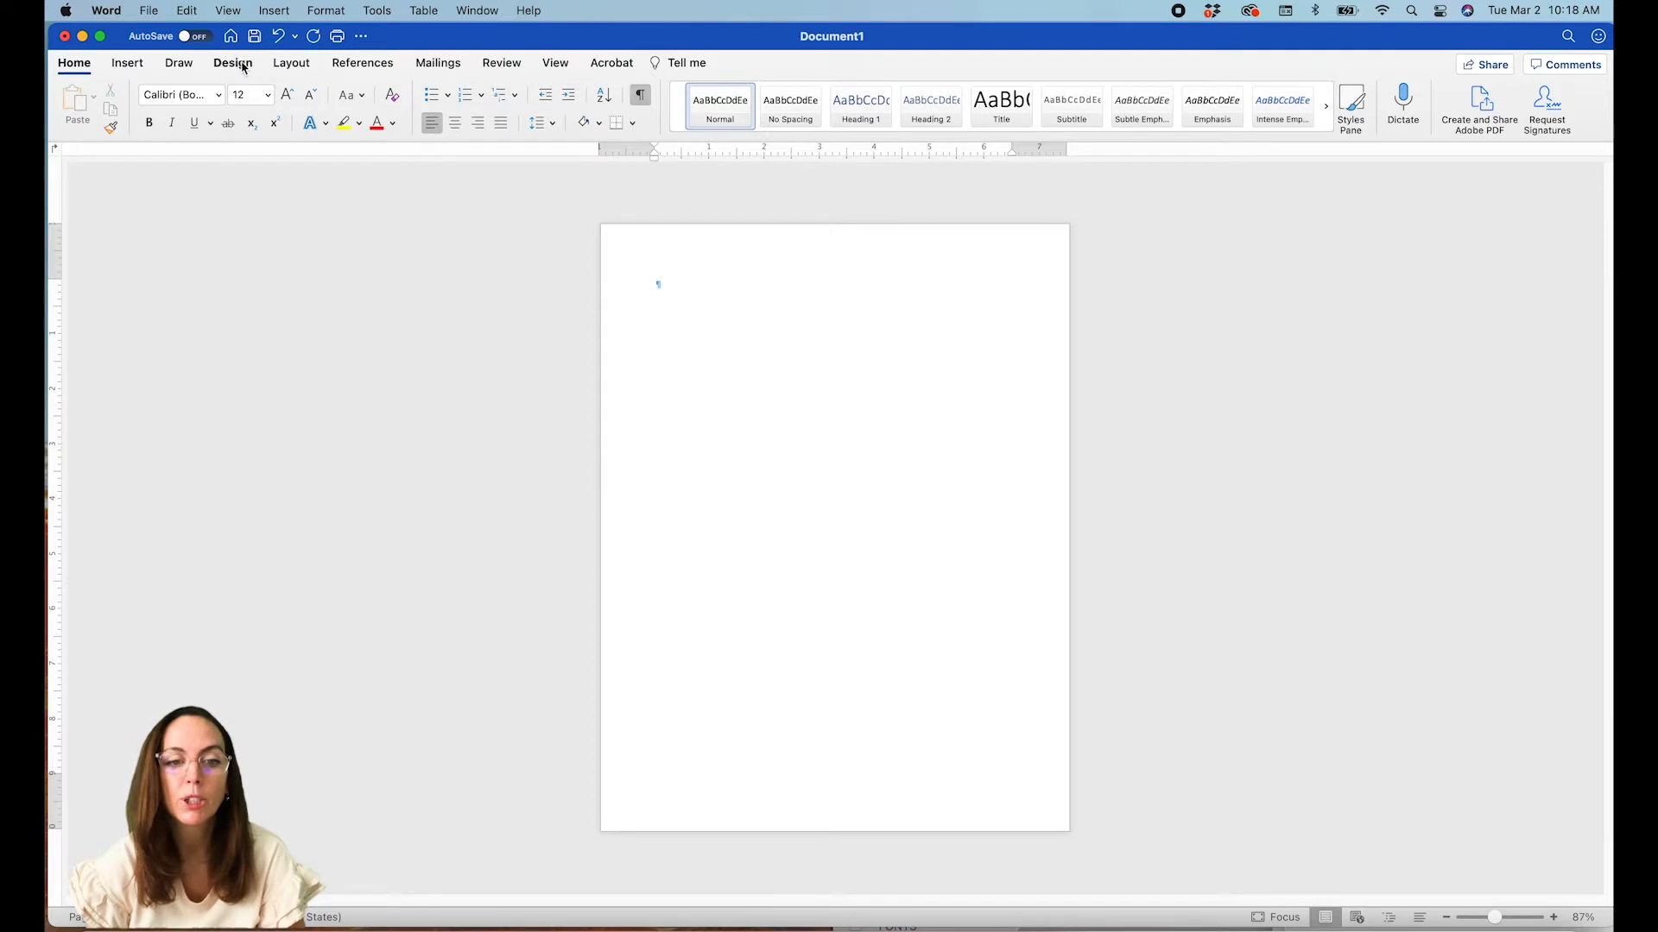
# - Show the Selection Pane beside the blank document
pyautogui.click(284, 66)
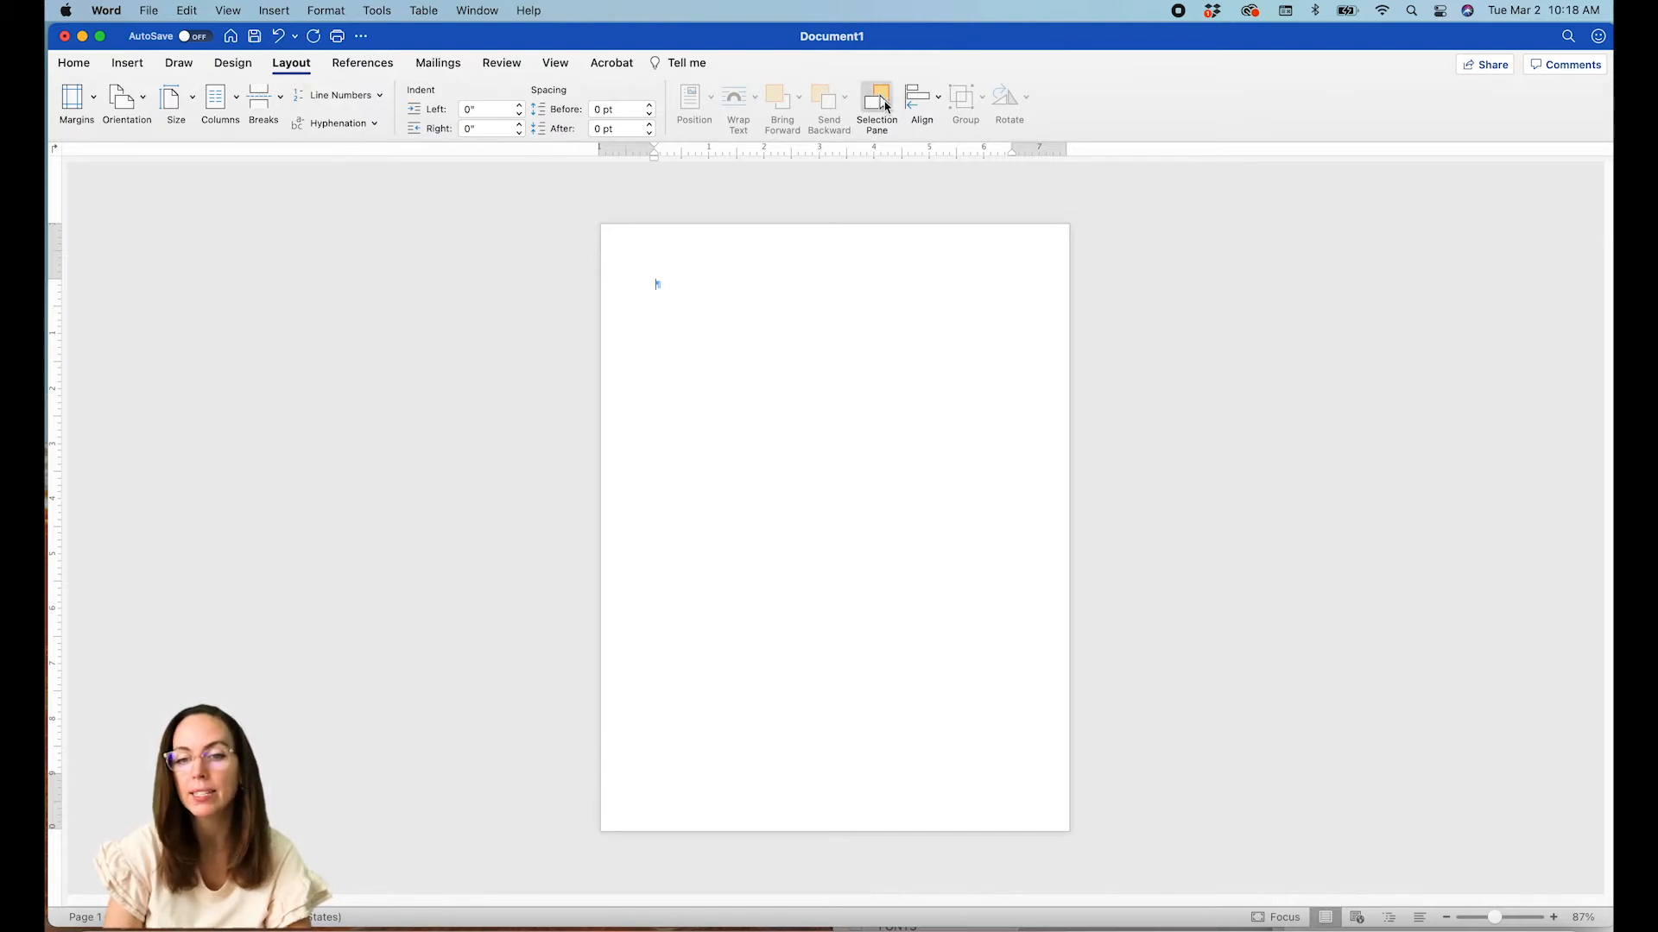
pyautogui.click(884, 105)
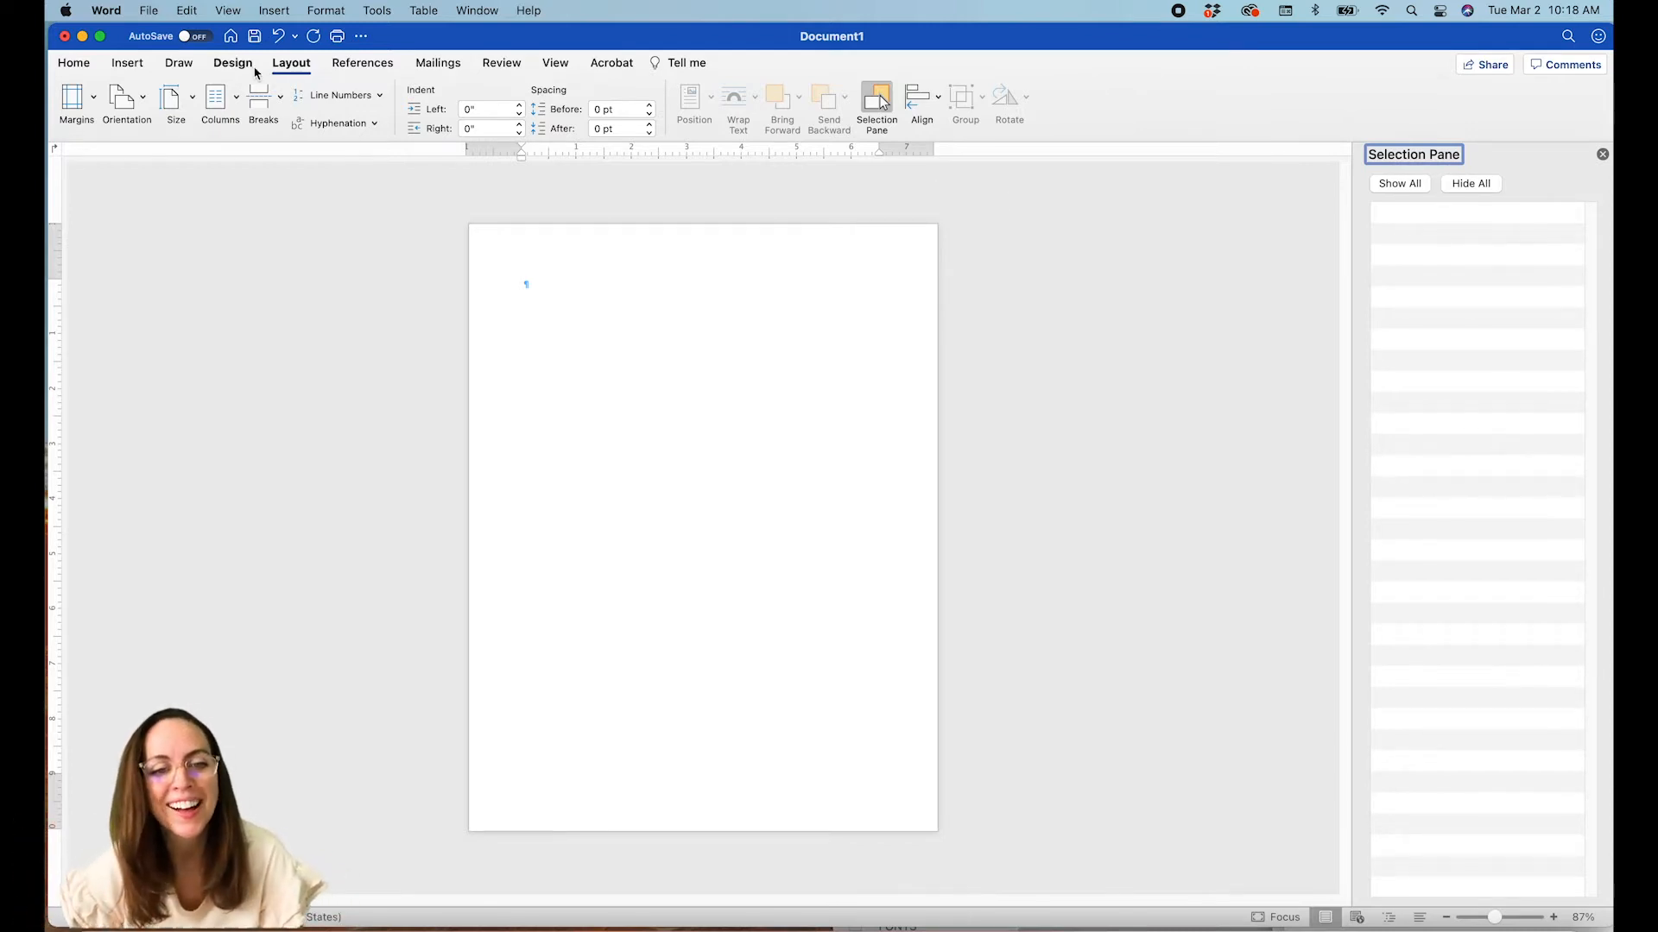
pyautogui.click(362, 69)
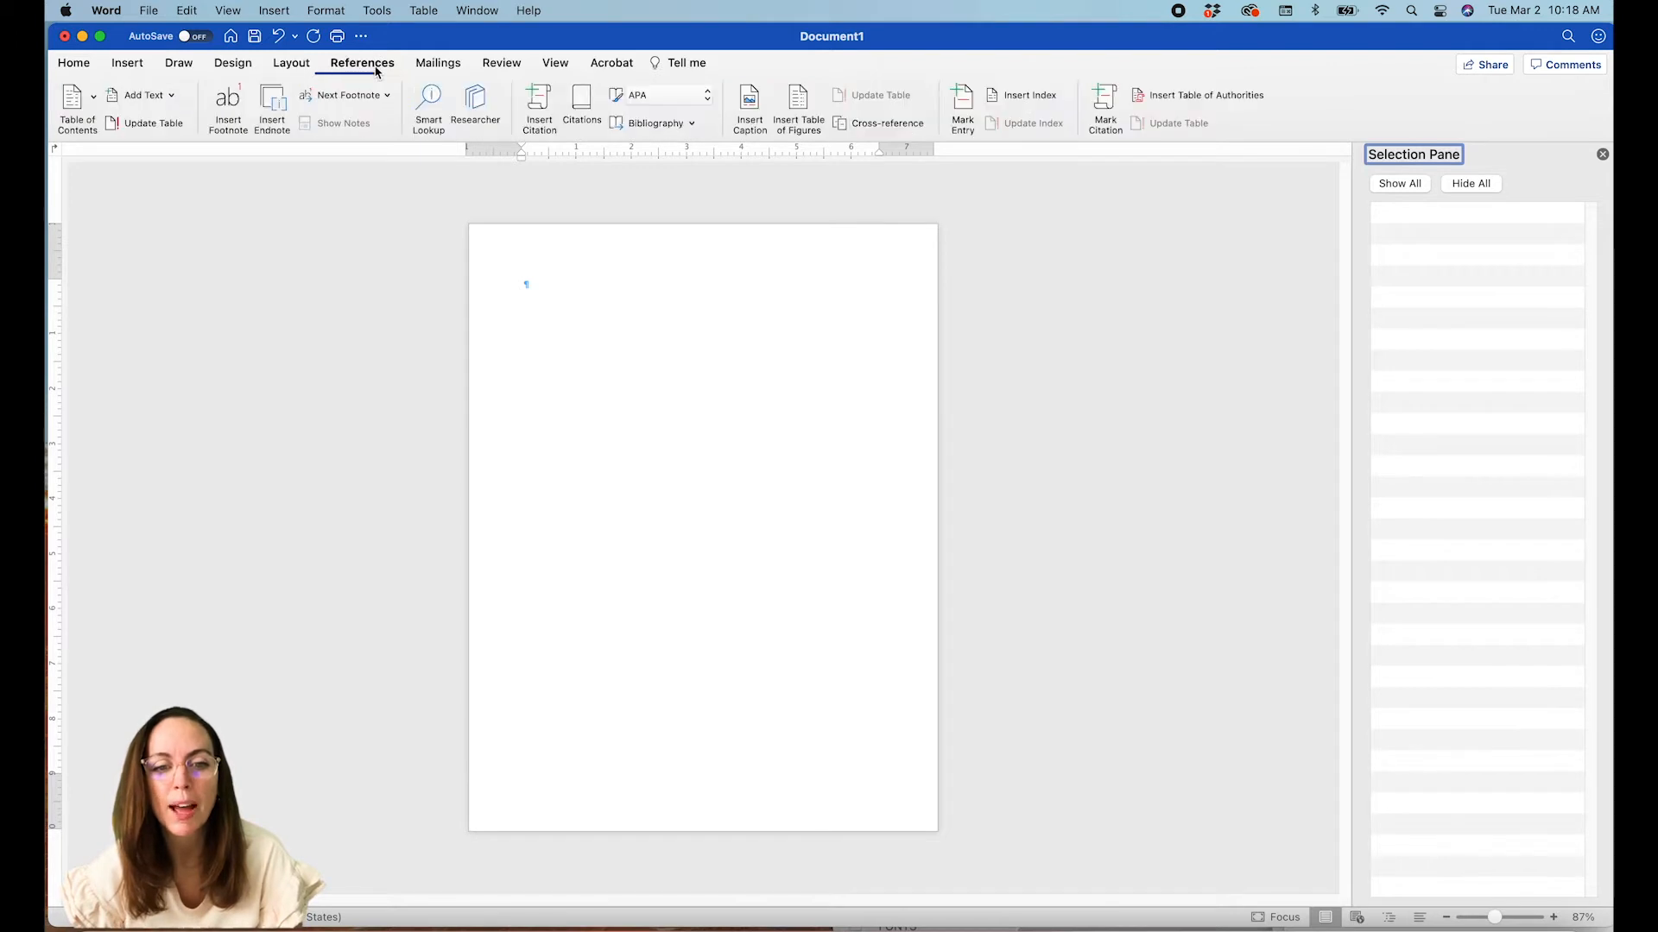
pyautogui.click(431, 66)
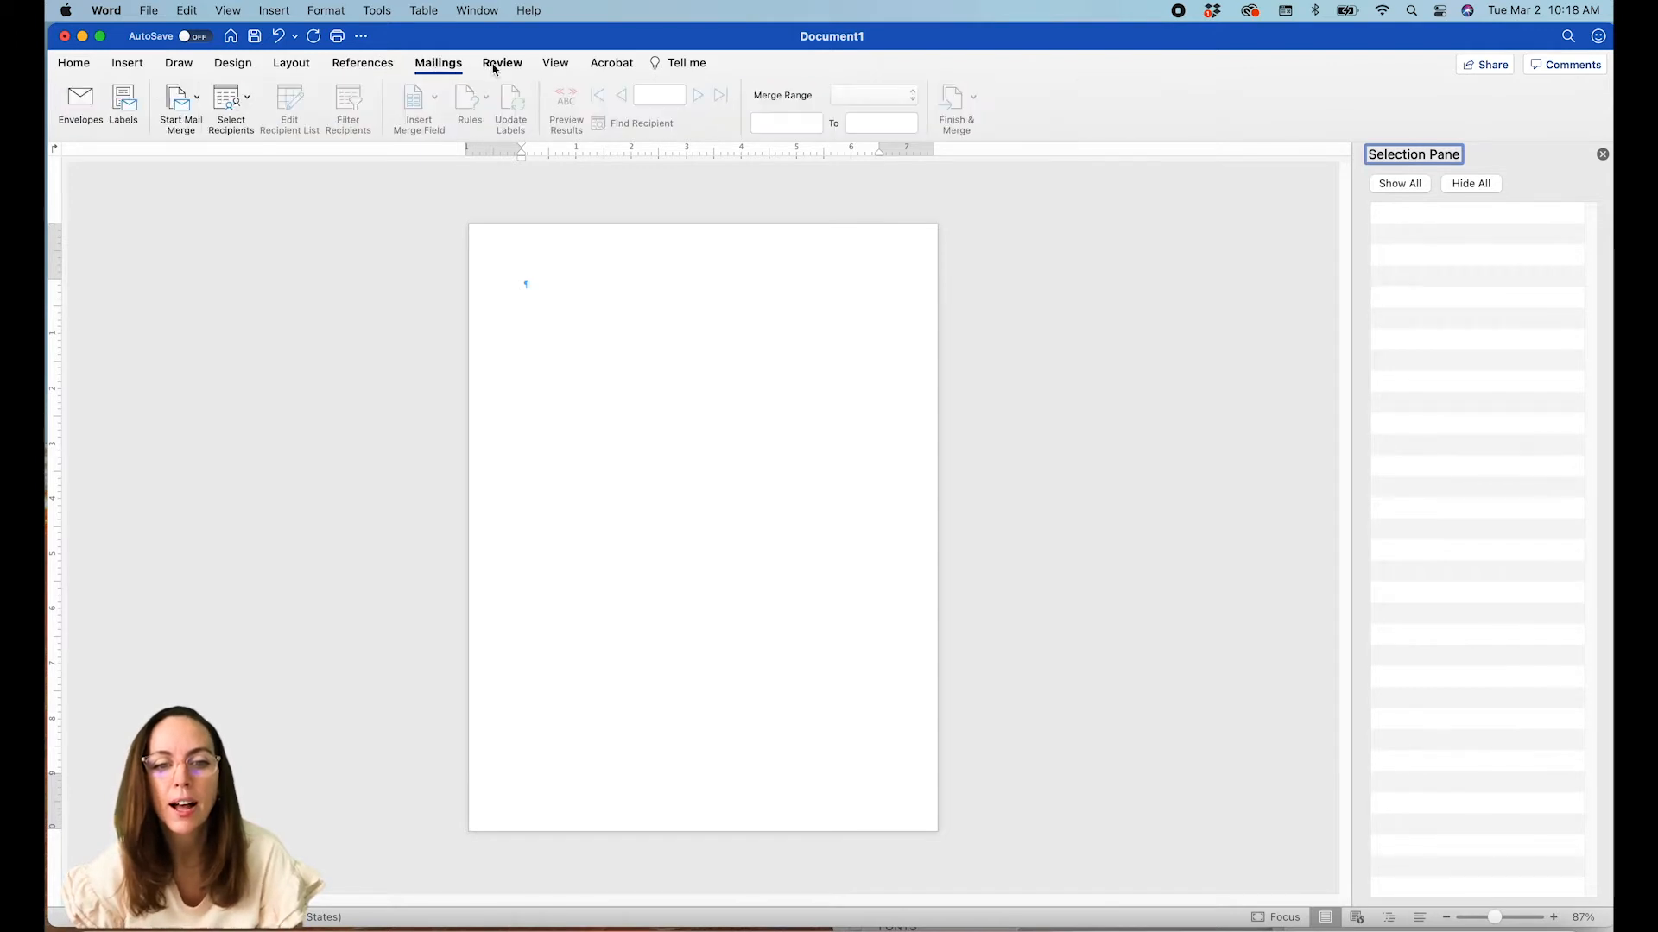
pyautogui.click(78, 68)
# - Draw a rectangle about 1.35 in wide and 1 in high near the page's upper edge and show its Format Shape pane
pyautogui.click(129, 67)
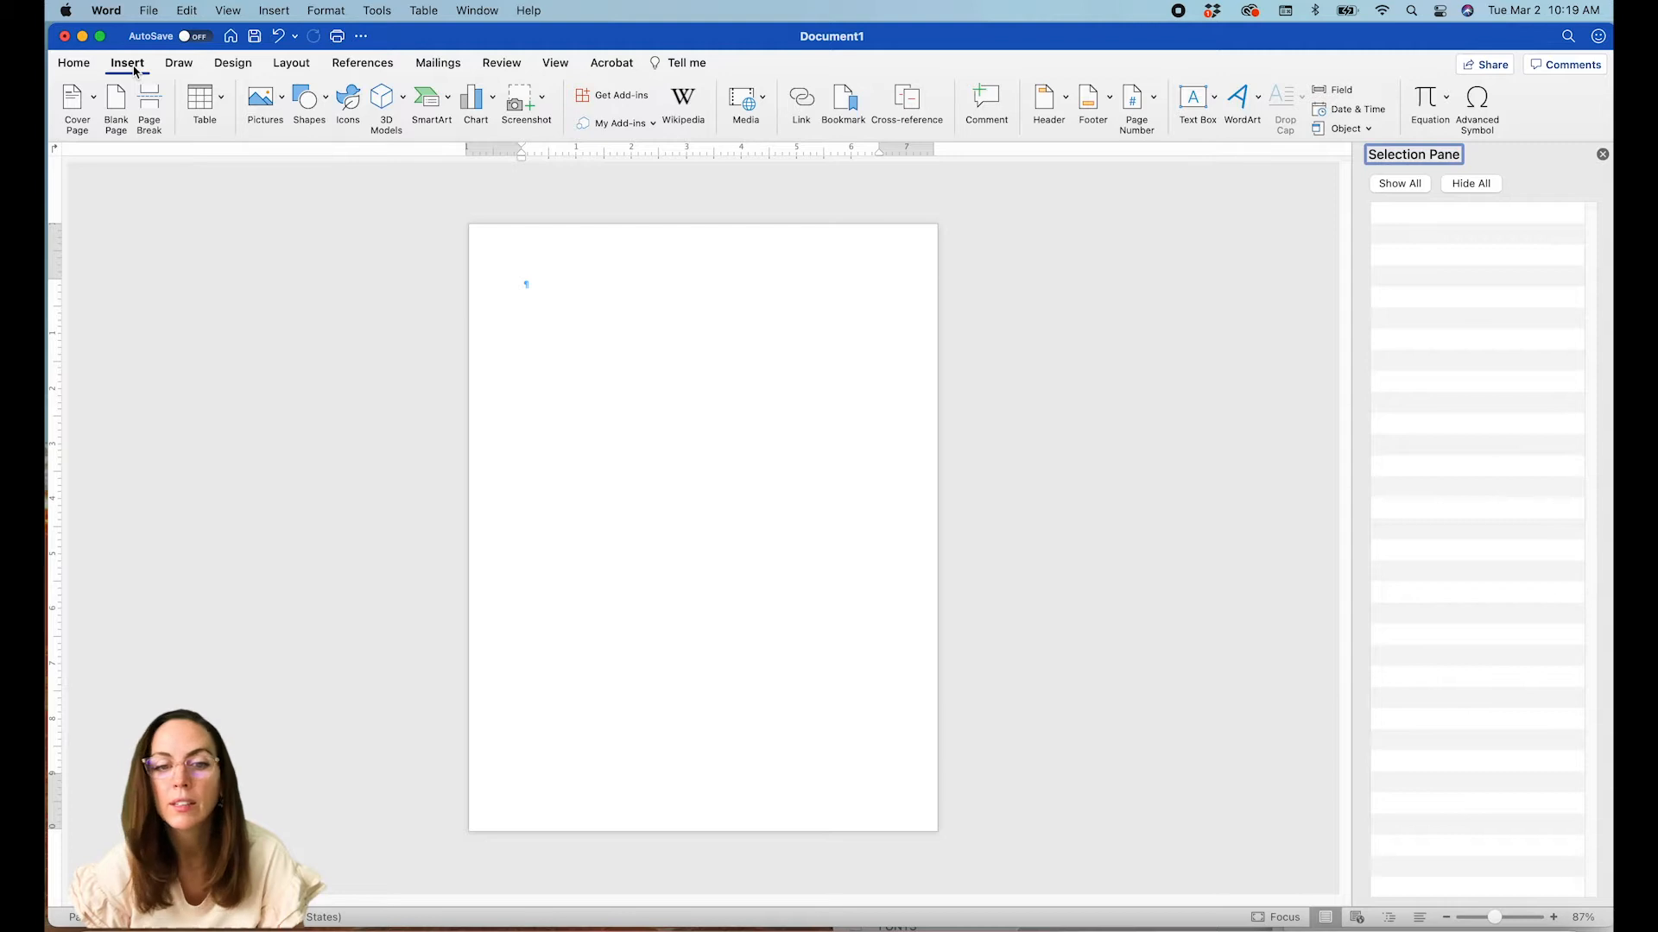
pyautogui.click(304, 102)
pyautogui.click(399, 152)
pyautogui.moveTo(604, 257); pyautogui.dragTo(679, 314)
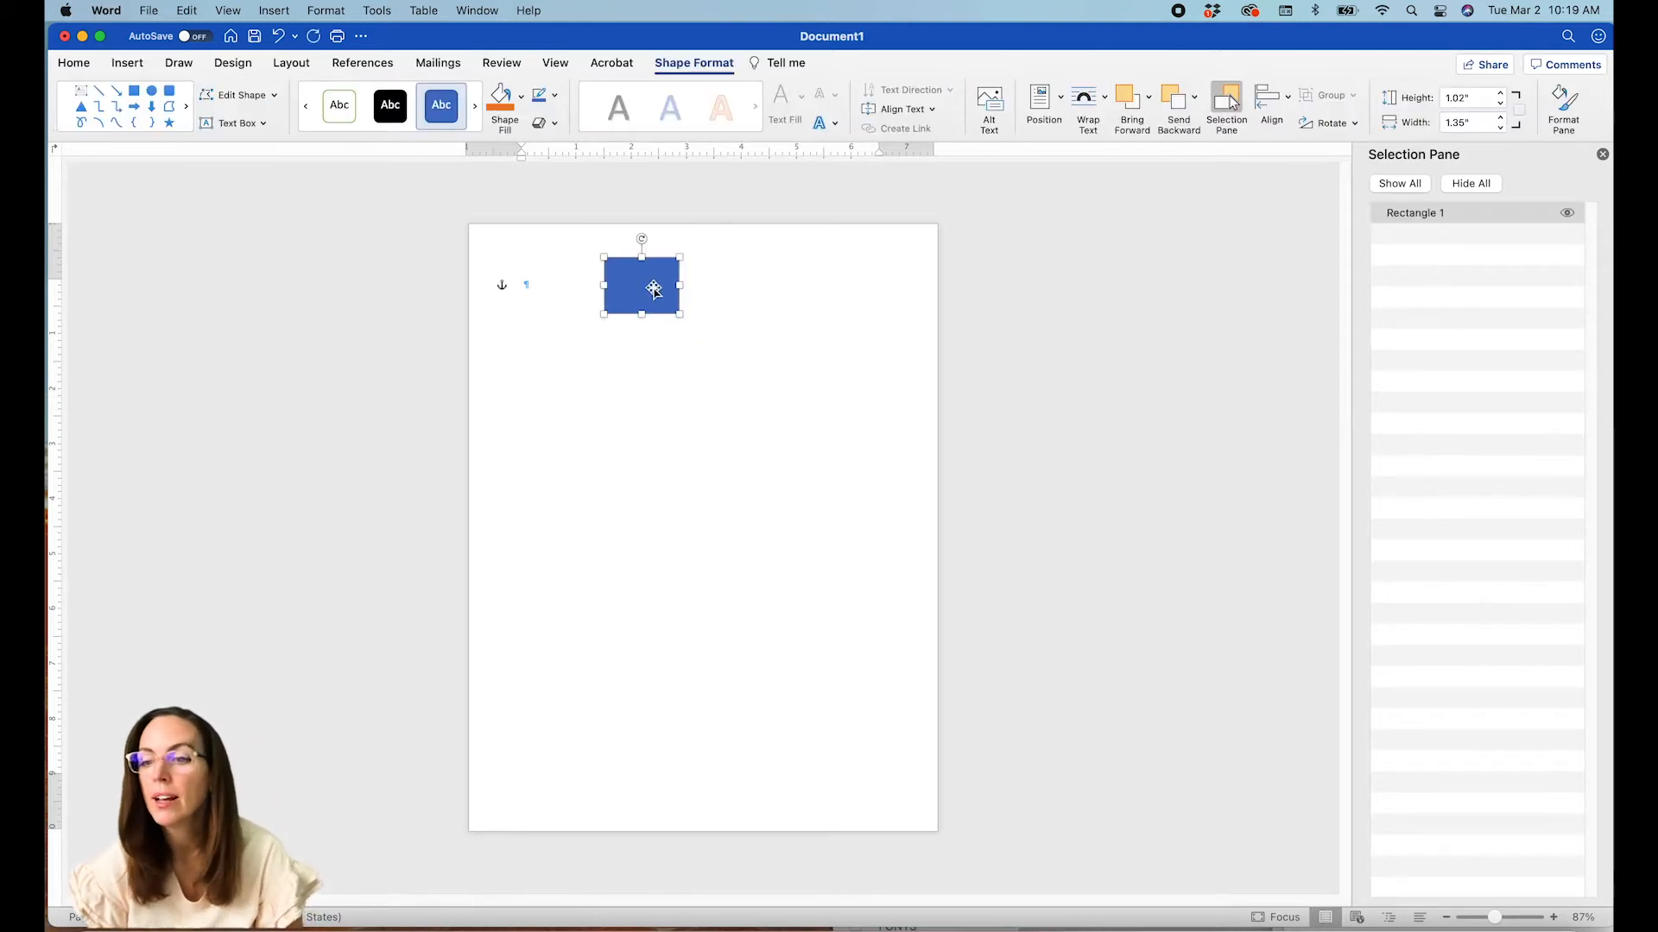
pyautogui.click(1558, 123)
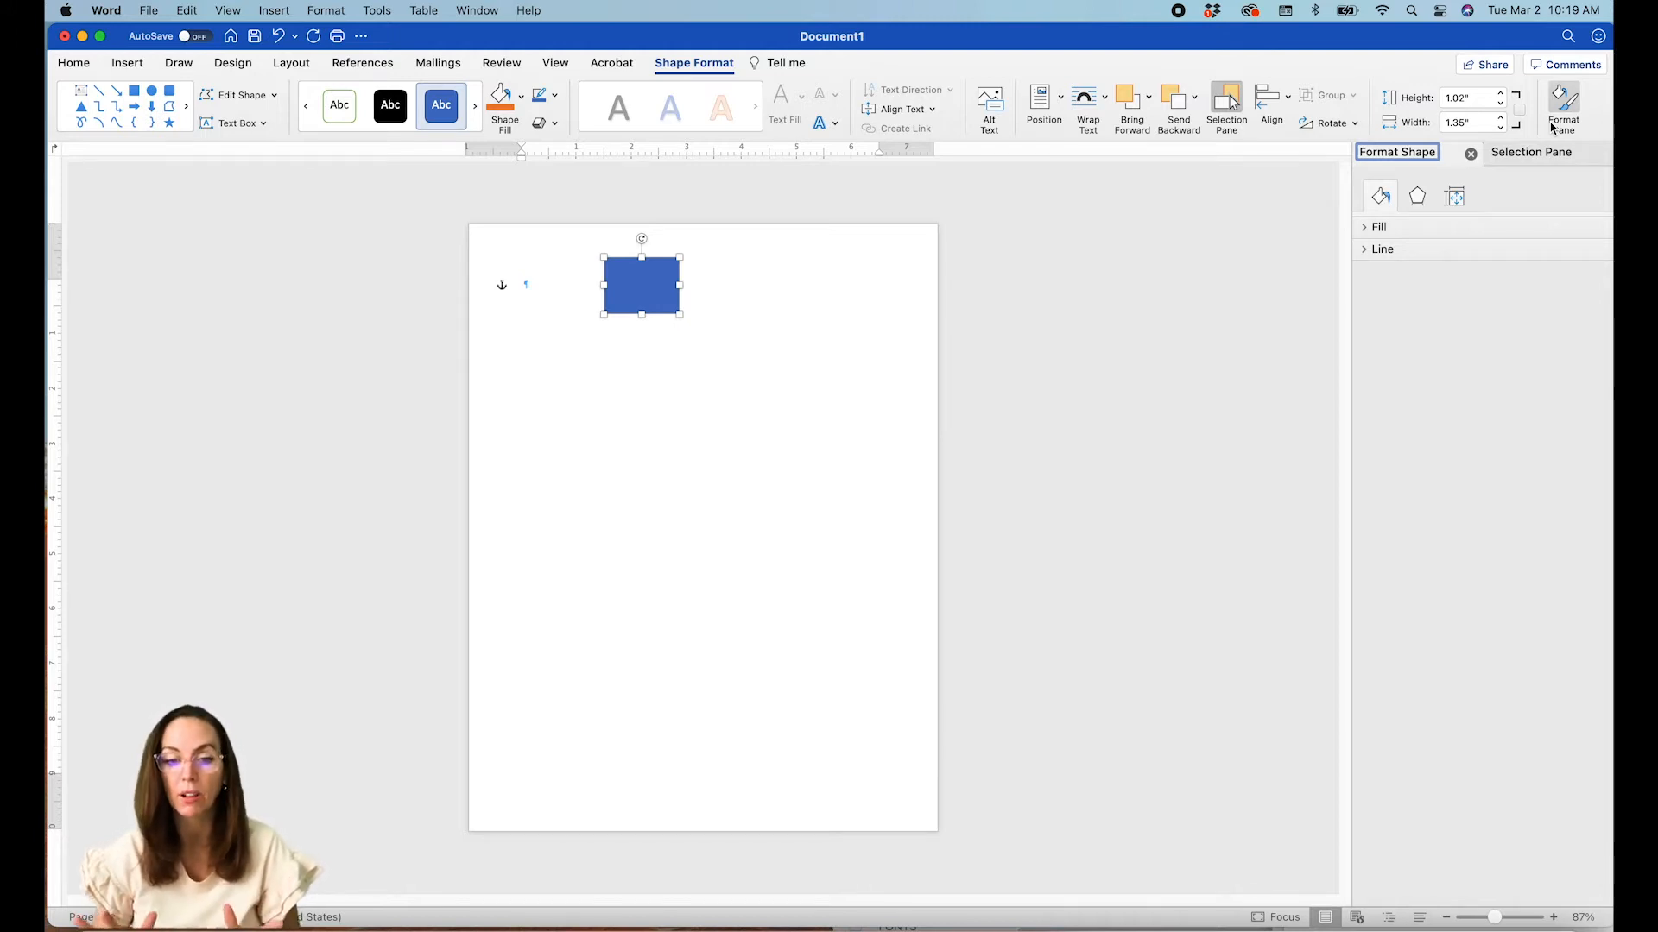
# - Delete the rectangle from the page
pyautogui.click(632, 287)
pyautogui.press('Delete')
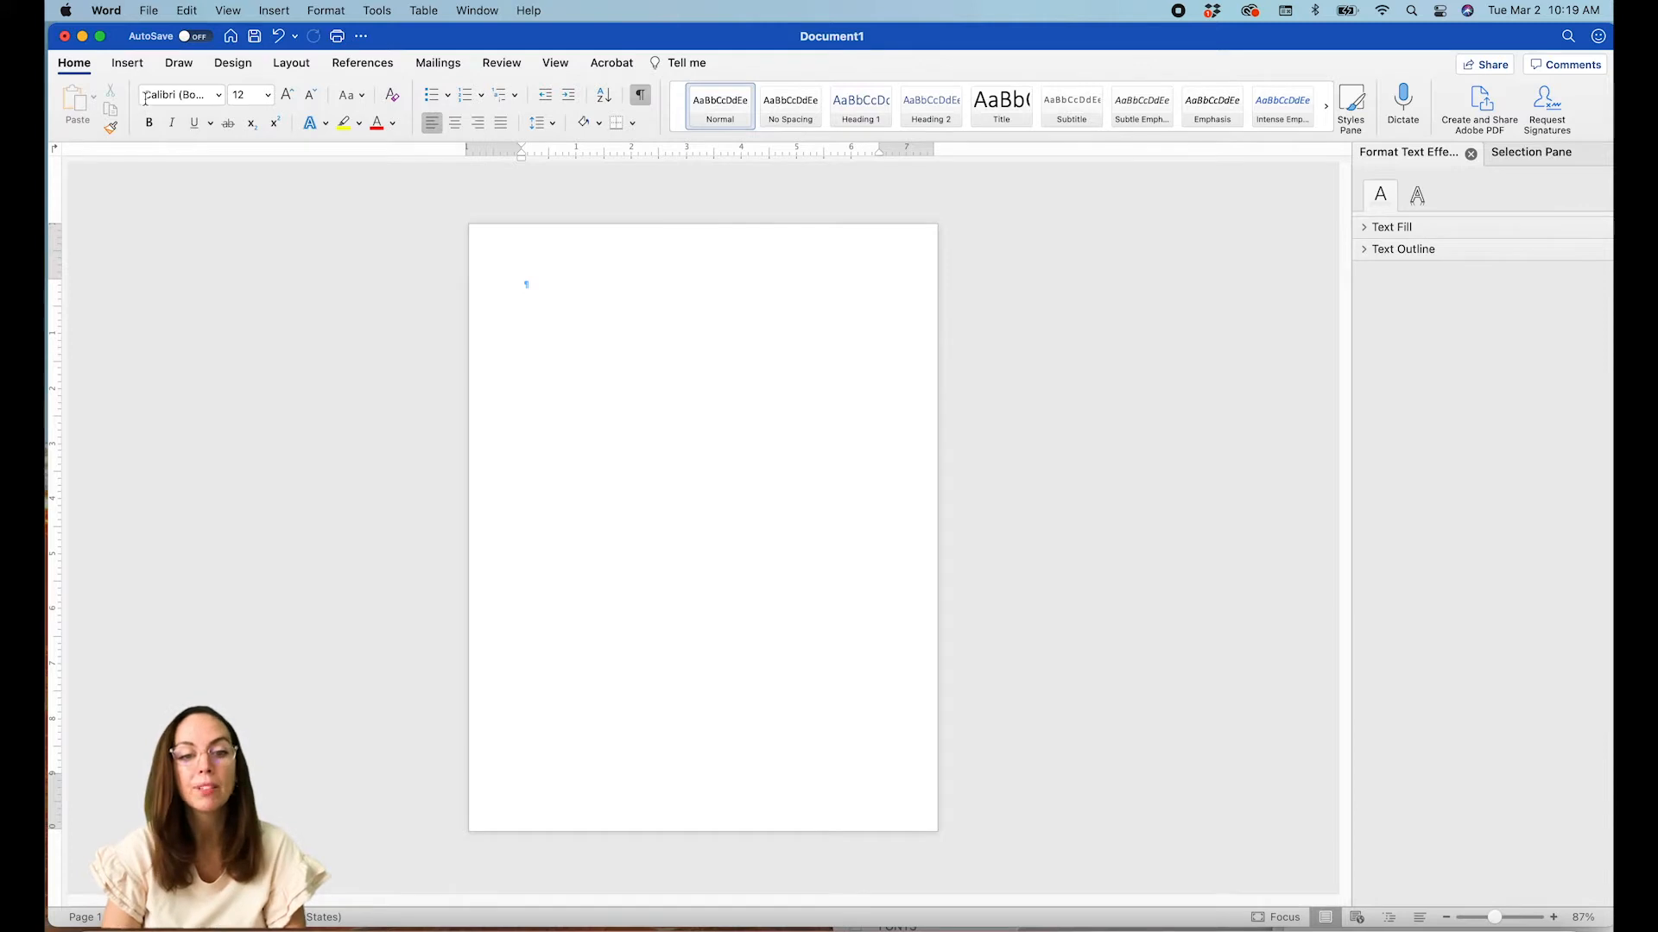
# - Open the custom paper size settings from the document's page setup
pyautogui.click(332, 12)
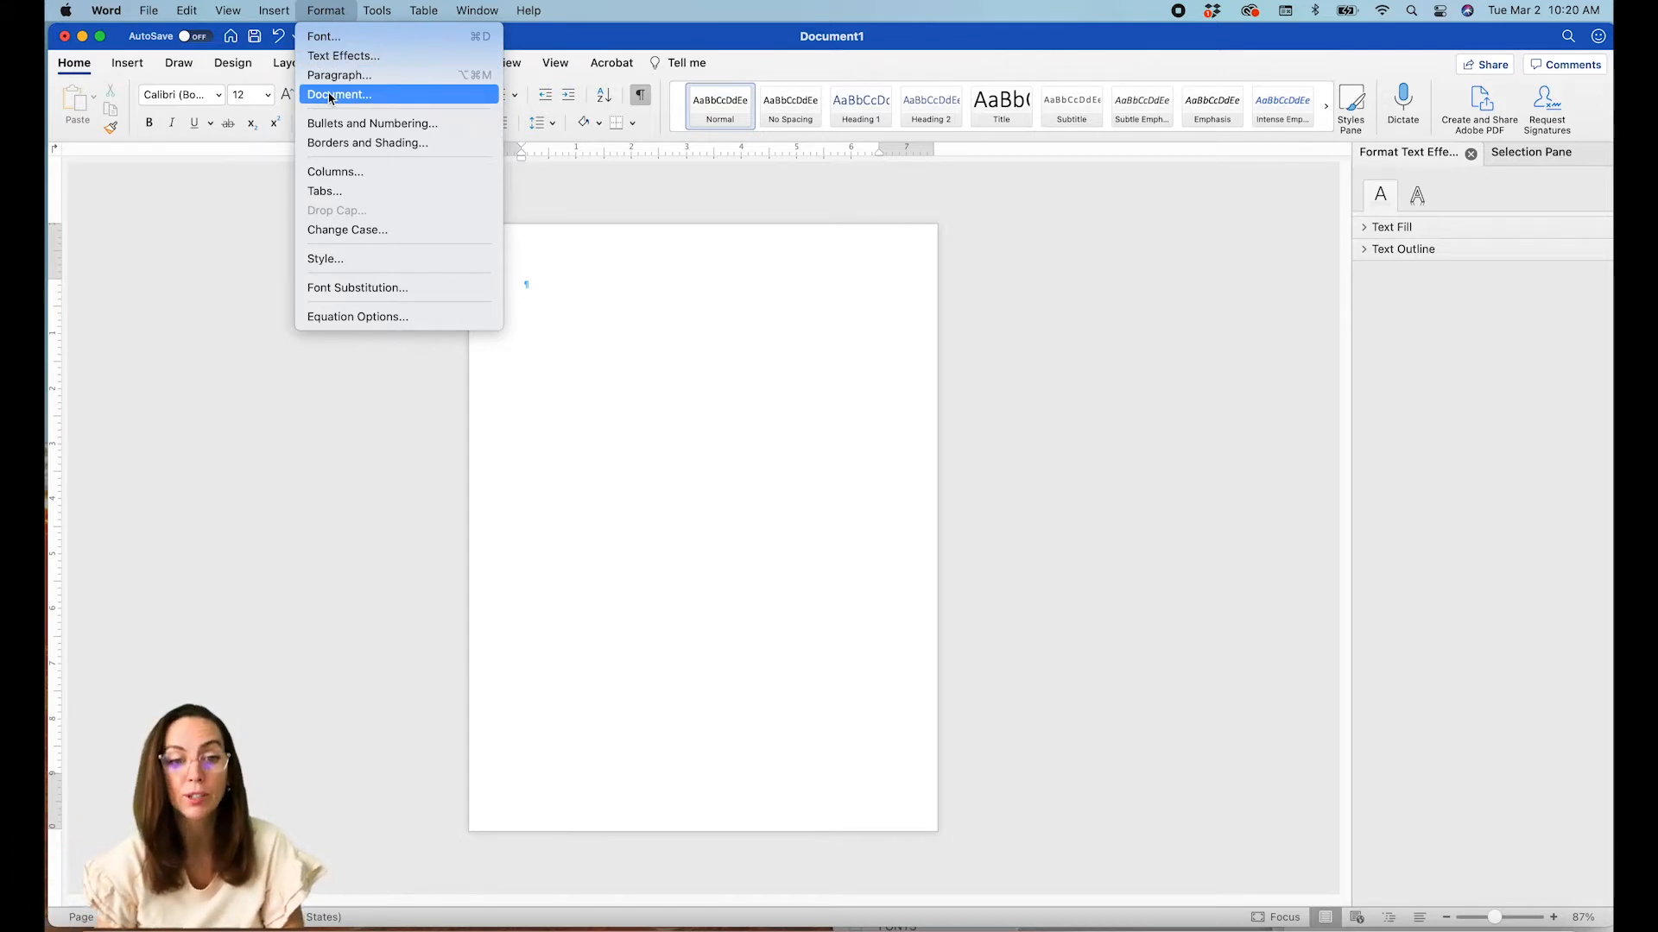
pyautogui.click(510, 185)
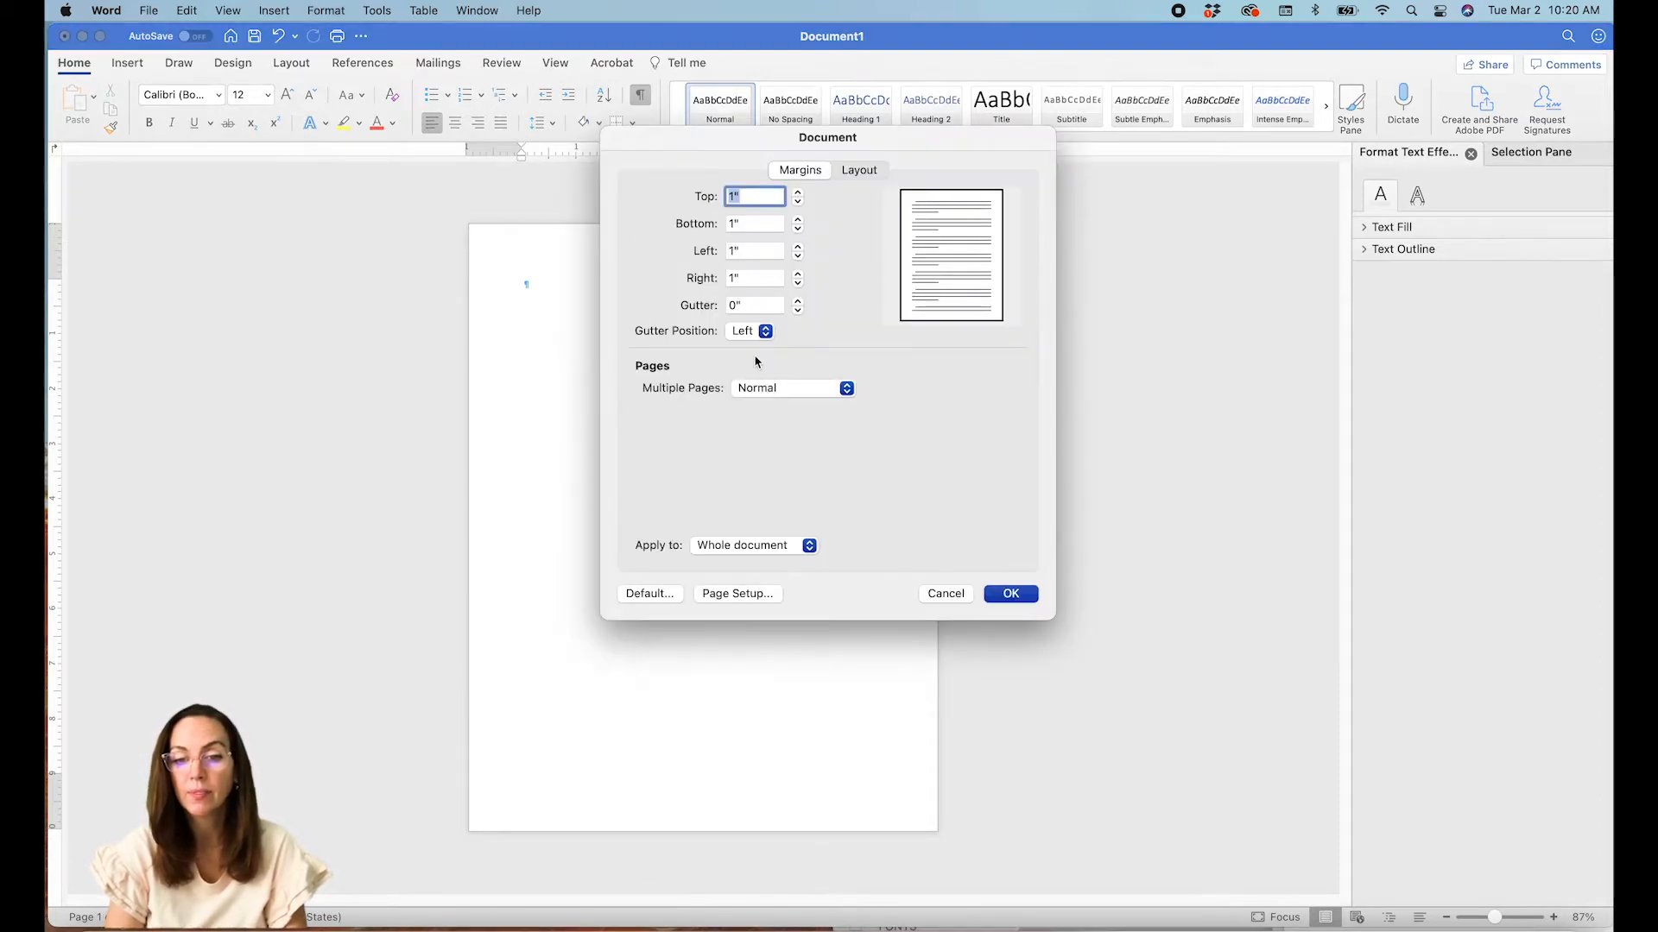
pyautogui.click(848, 172)
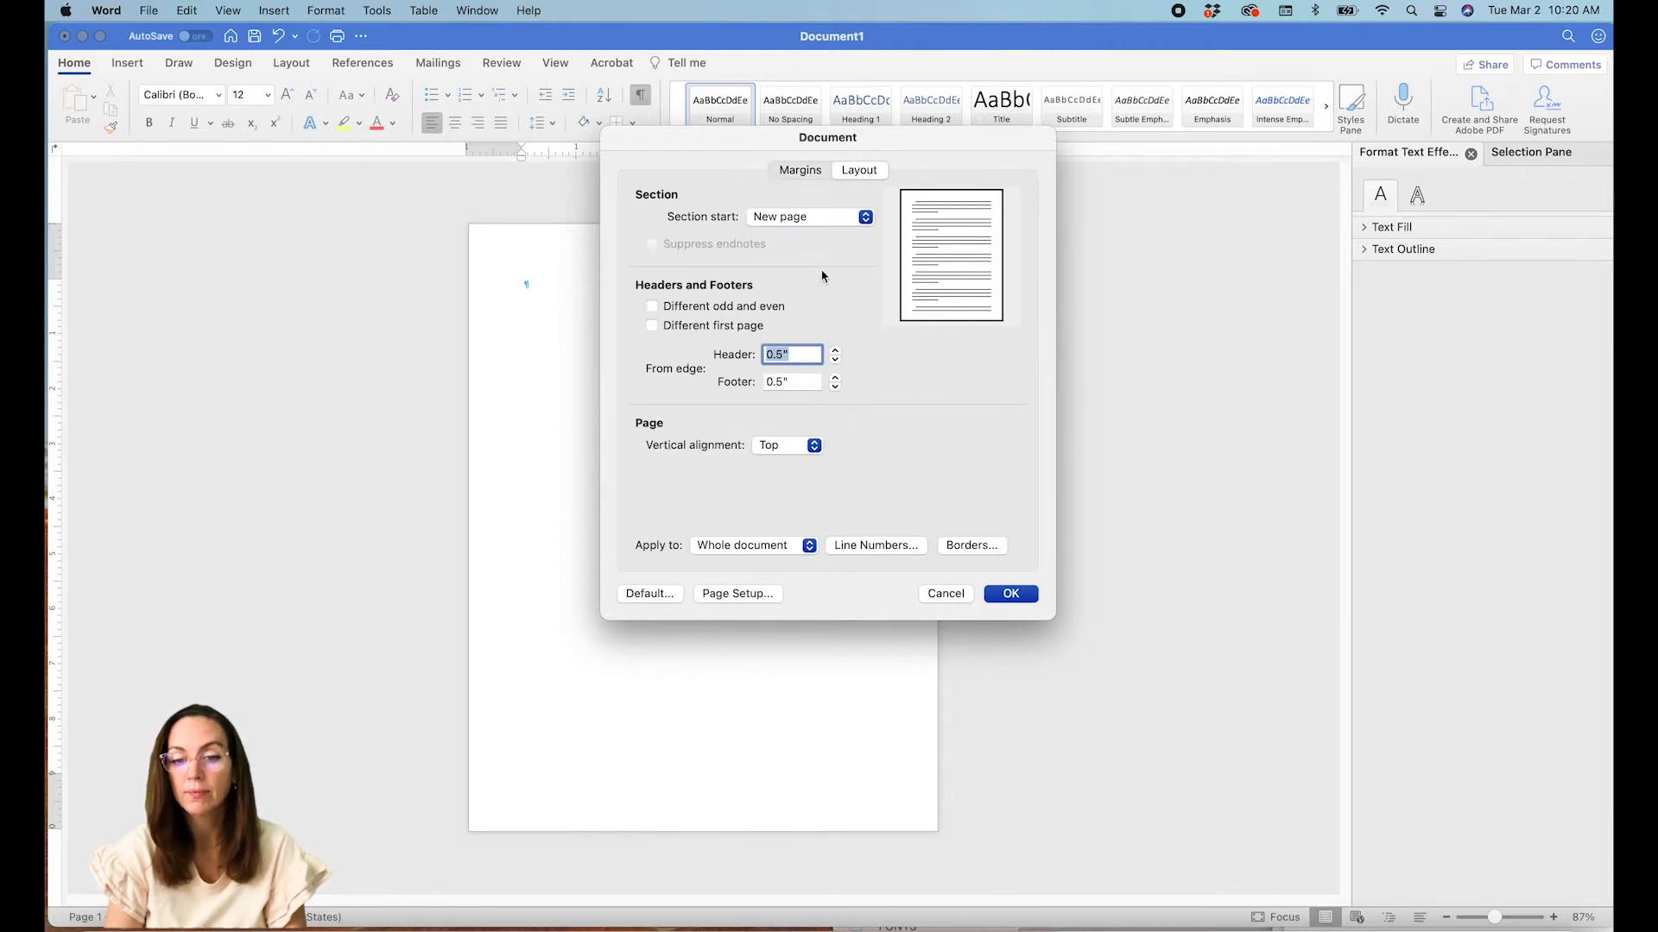
pyautogui.click(749, 594)
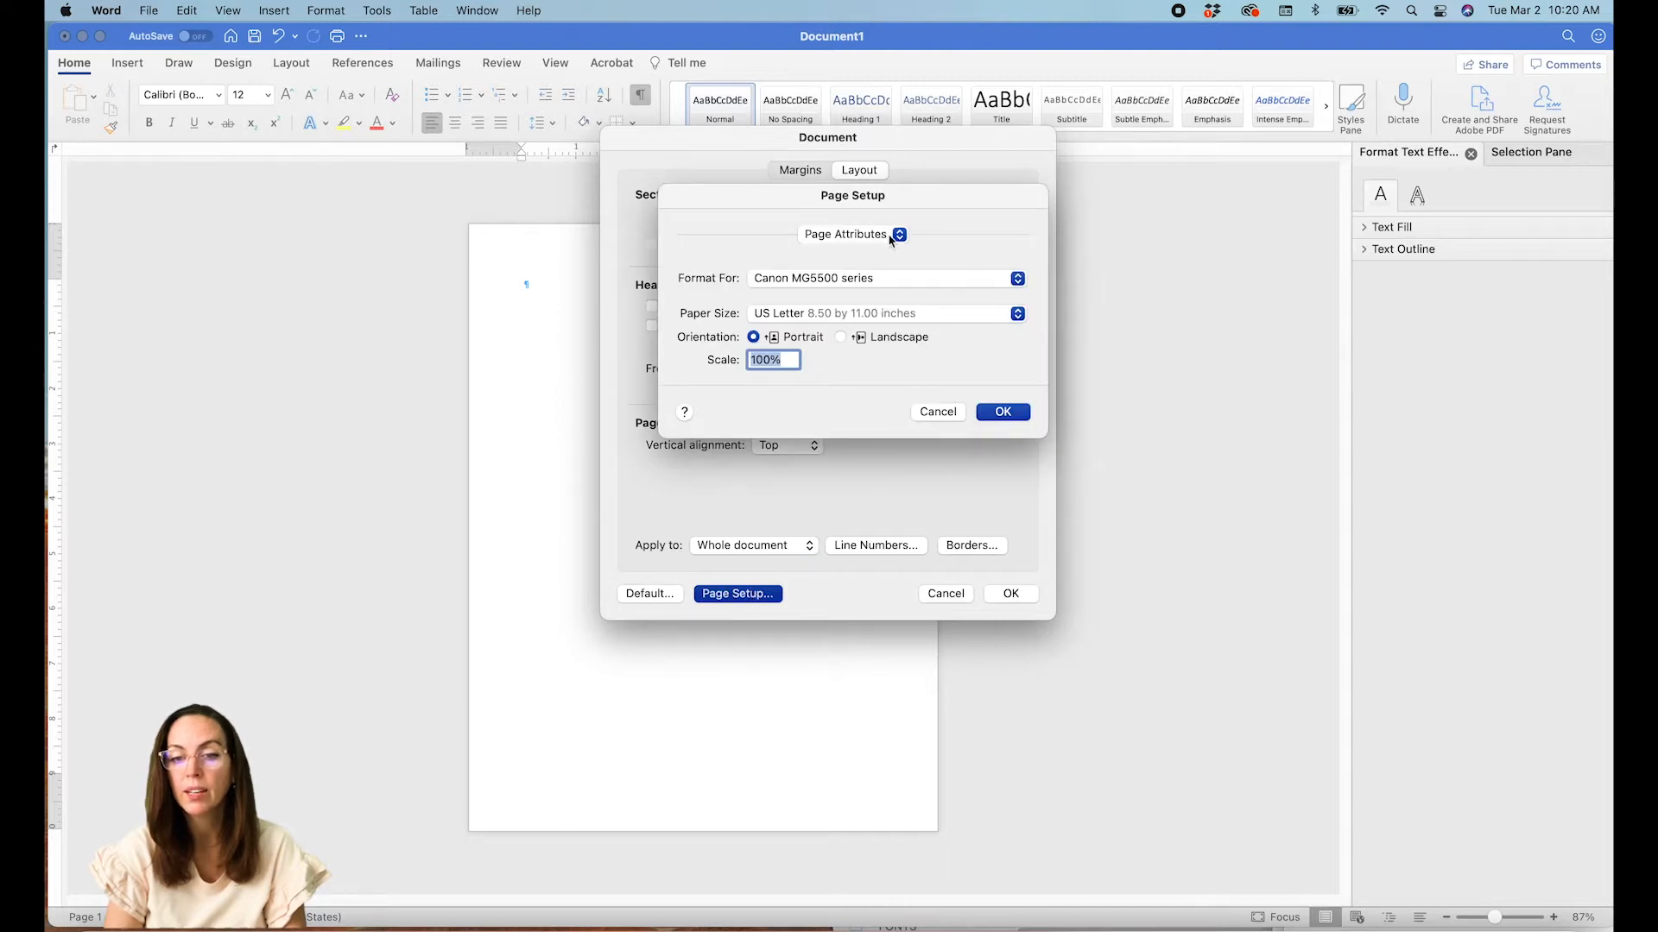
pyautogui.click(1012, 316)
pyautogui.click(955, 373)
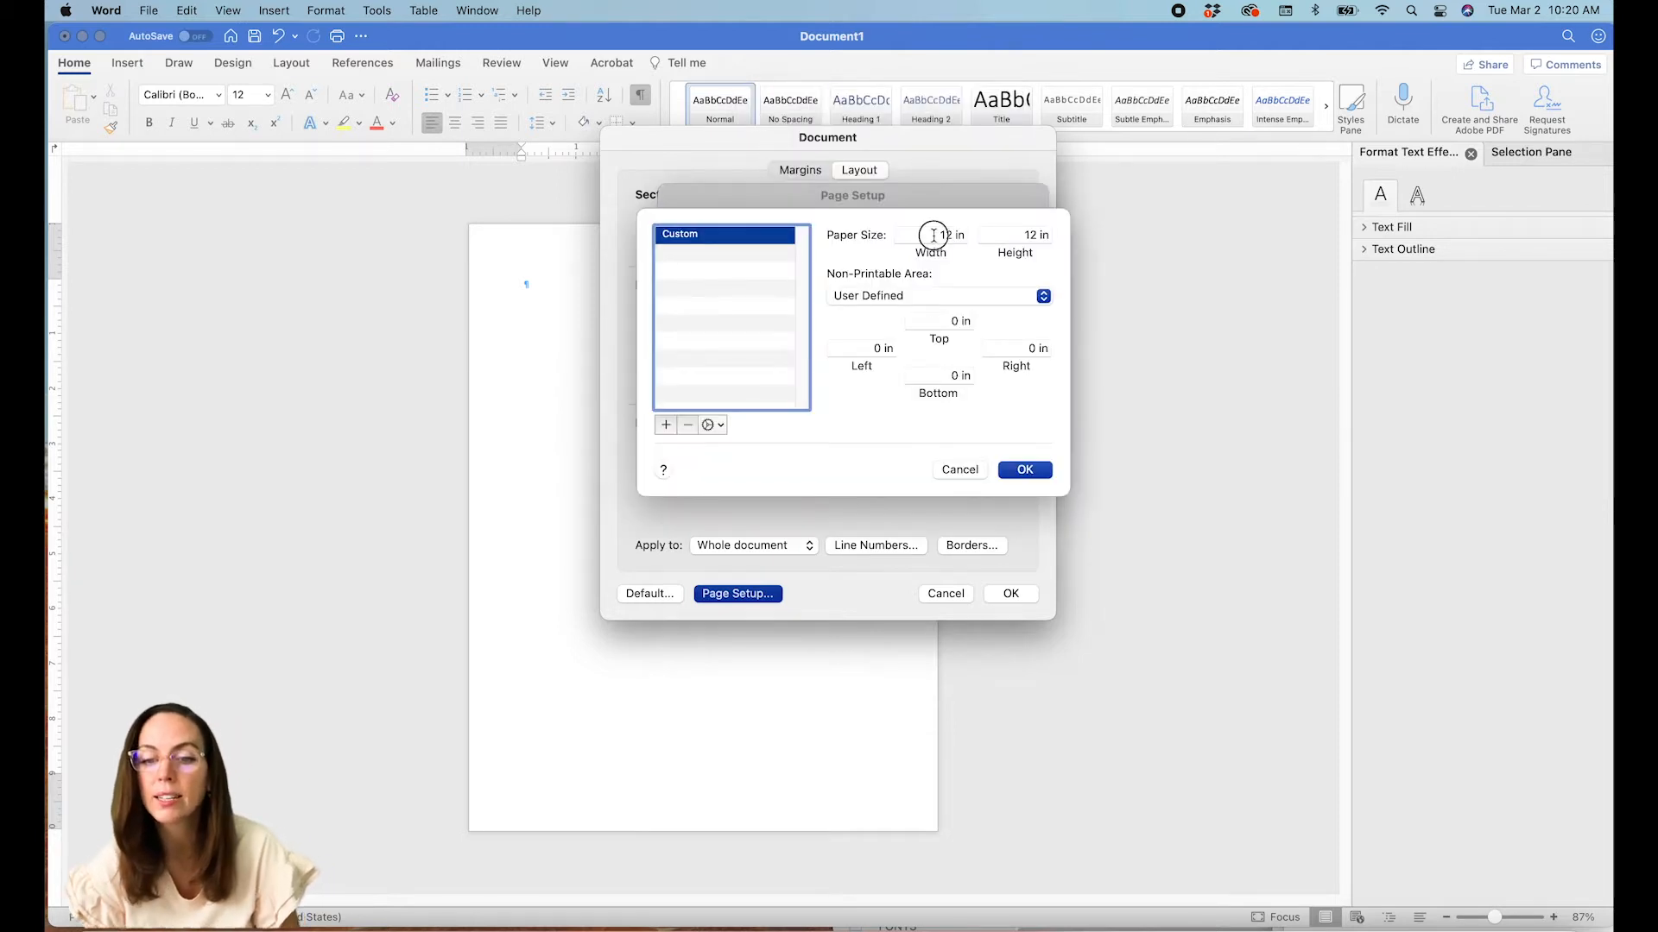
# - Set the custom paper size to 20 in wide and 20 in high
pyautogui.click(934, 235)
pyautogui.write('202')
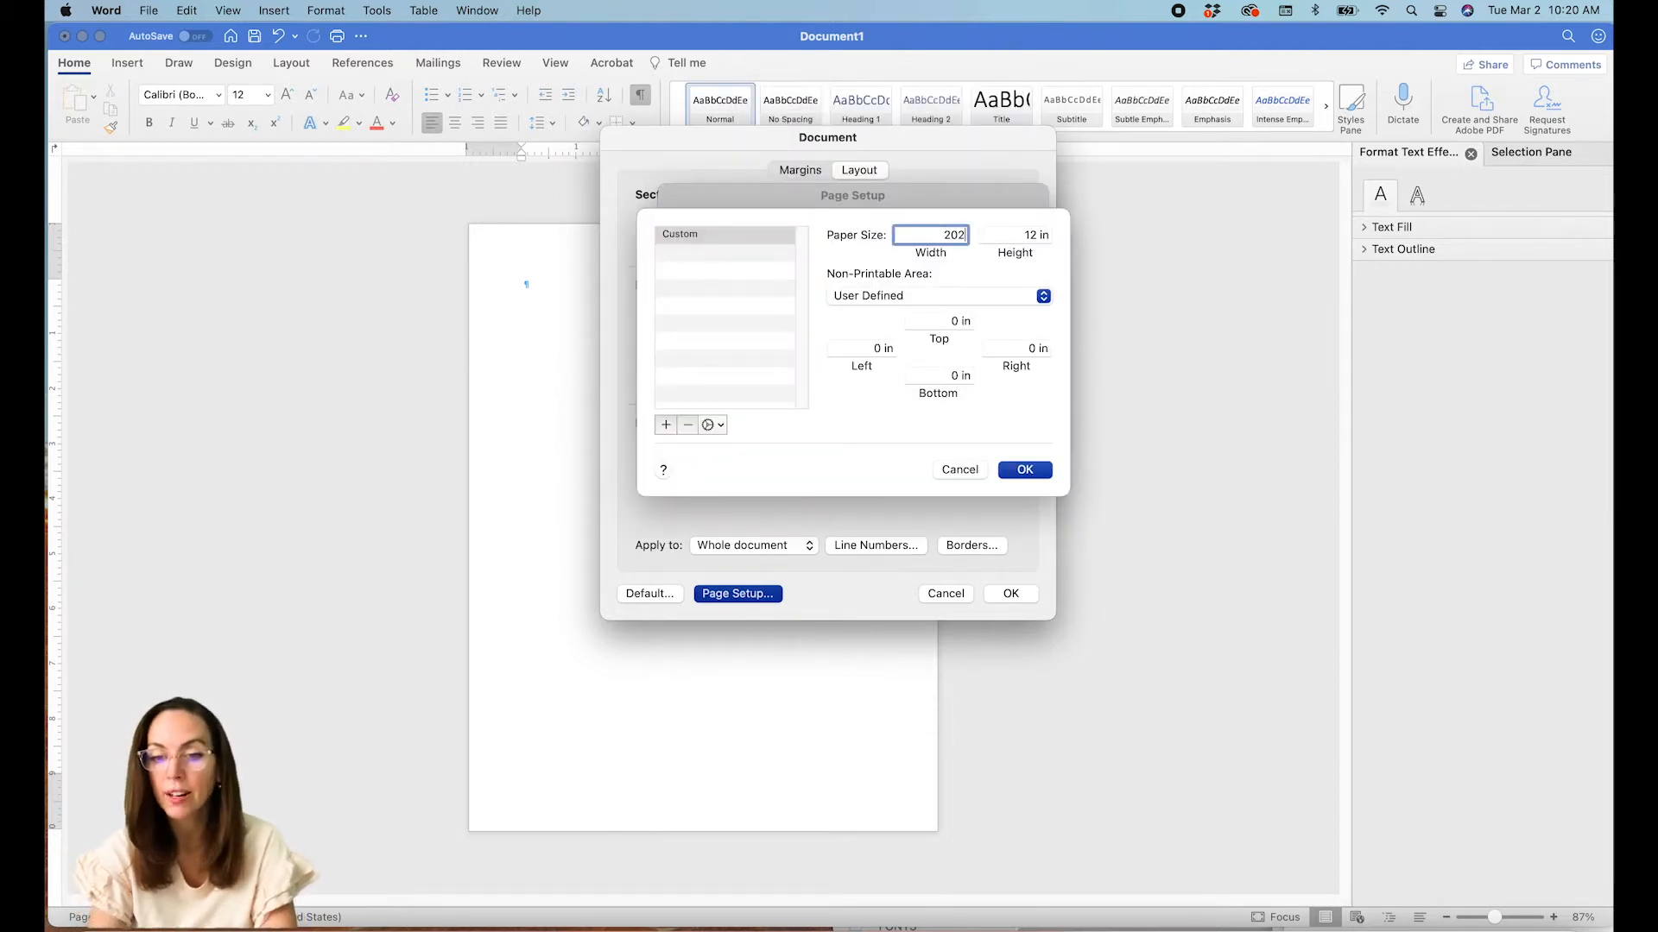
pyautogui.press('BackSpace')
pyautogui.press('Tab')
pyautogui.write('20')
pyautogui.press('Tab')
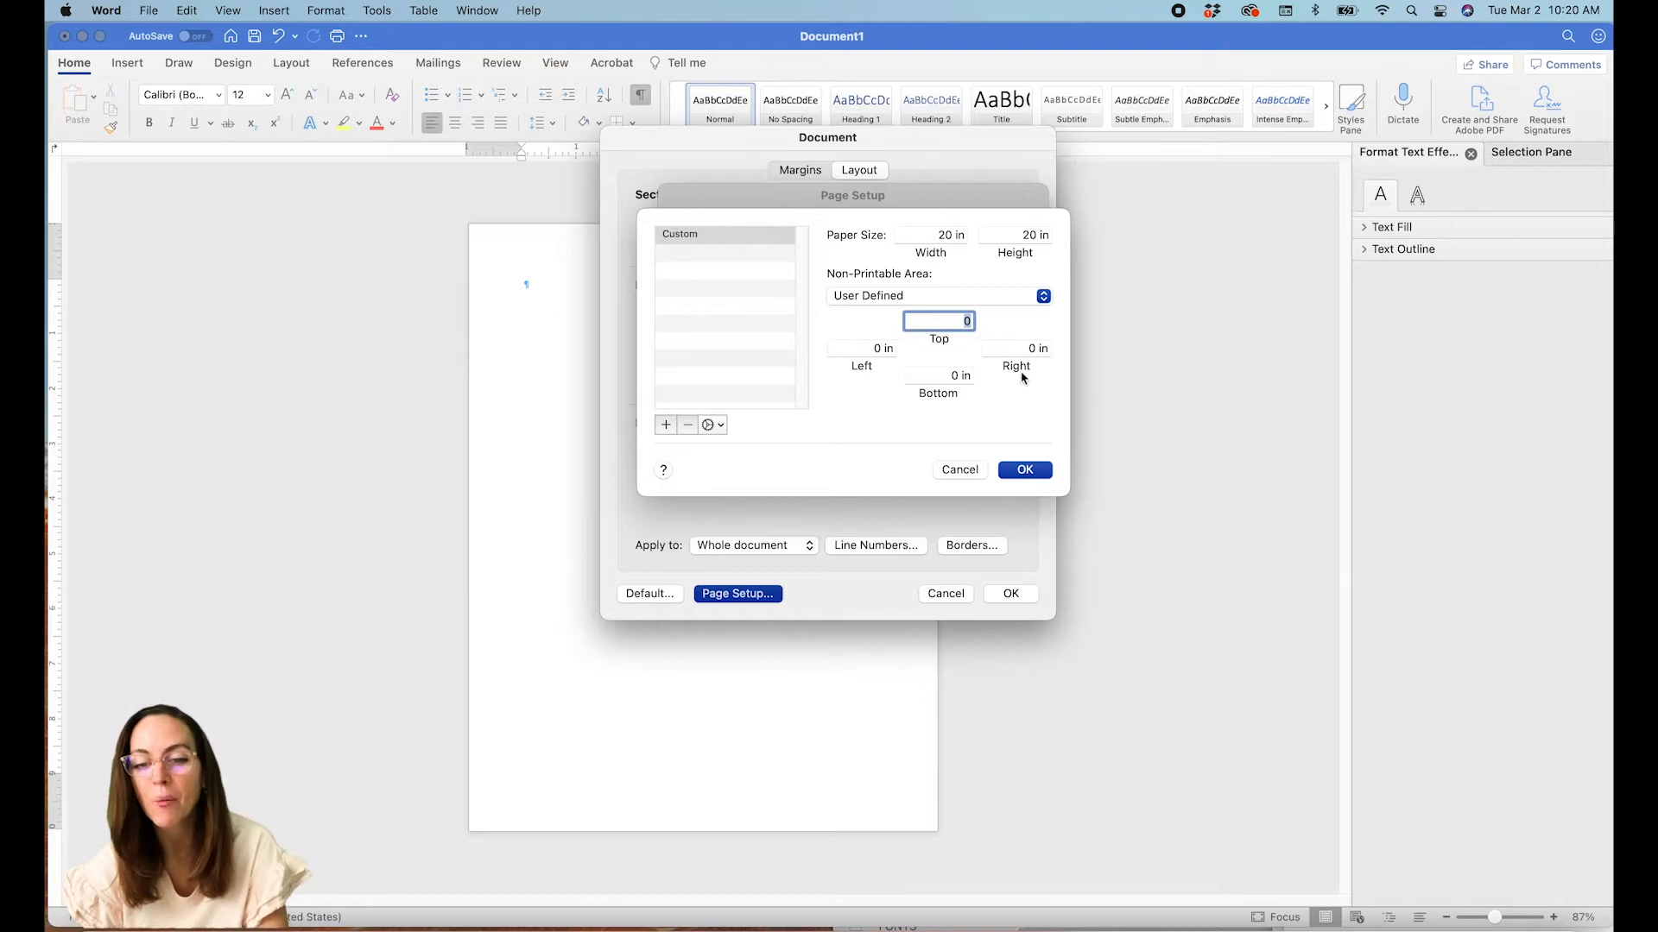
pyautogui.click(1030, 471)
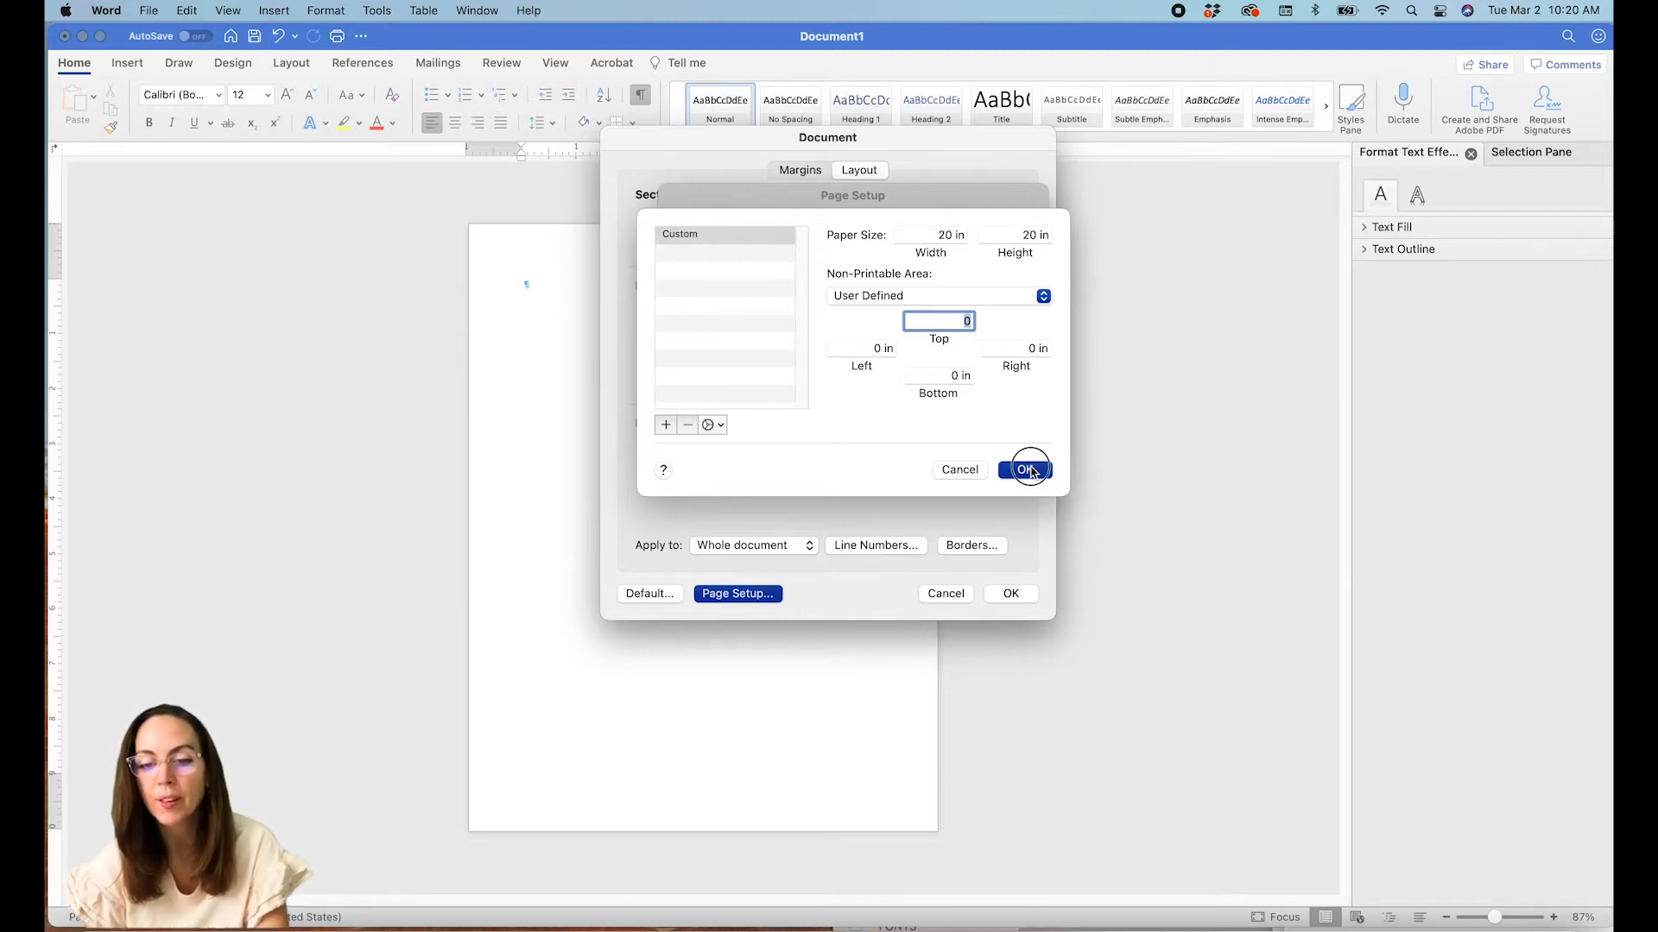
# - Set the custom paper size to 12 in wide and 12 in high and accept the page setup
pyautogui.click(967, 237)
pyautogui.write('12')
pyautogui.press('Tab')
pyautogui.write('12')
pyautogui.press('Tab')
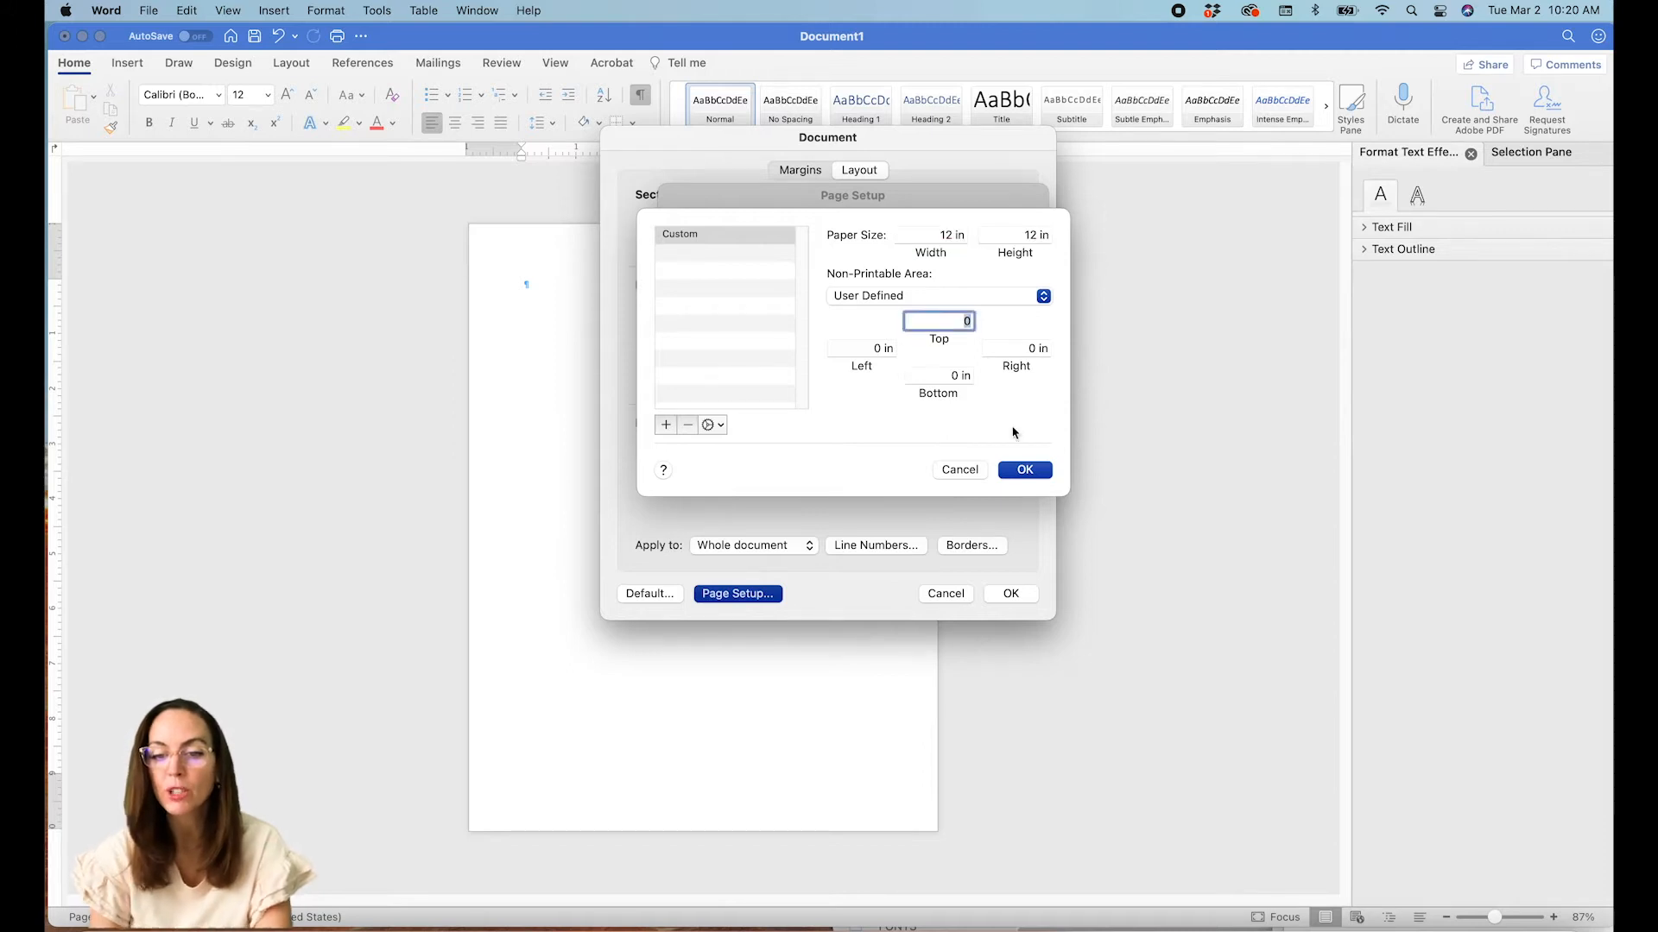
pyautogui.click(1026, 474)
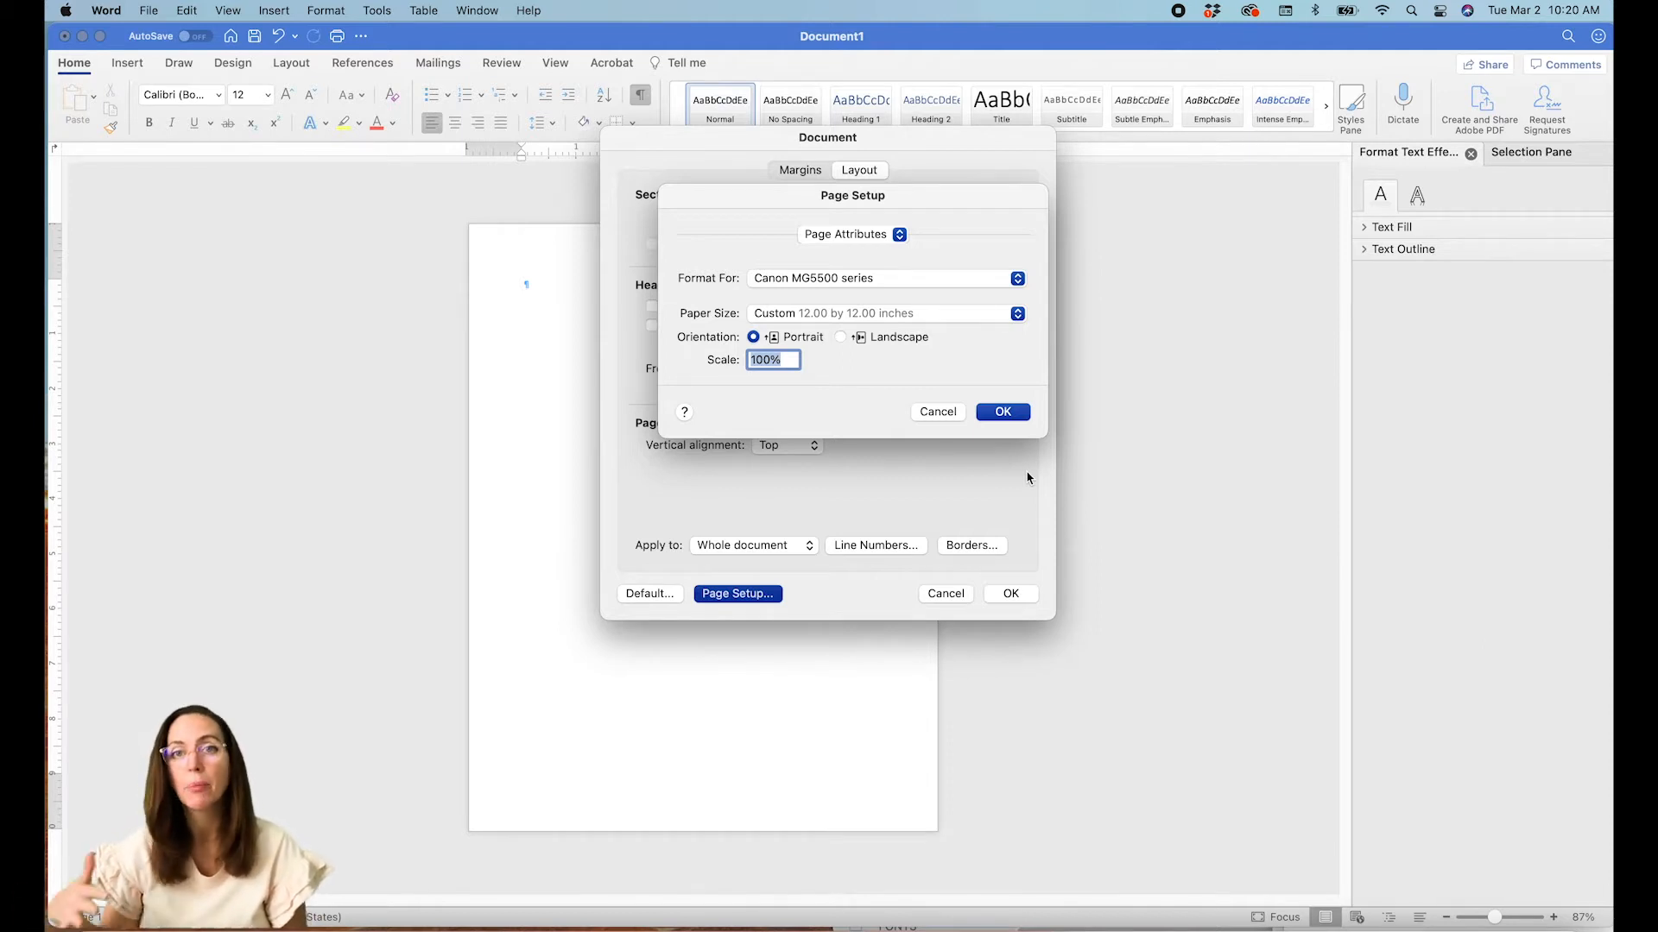
pyautogui.click(1001, 412)
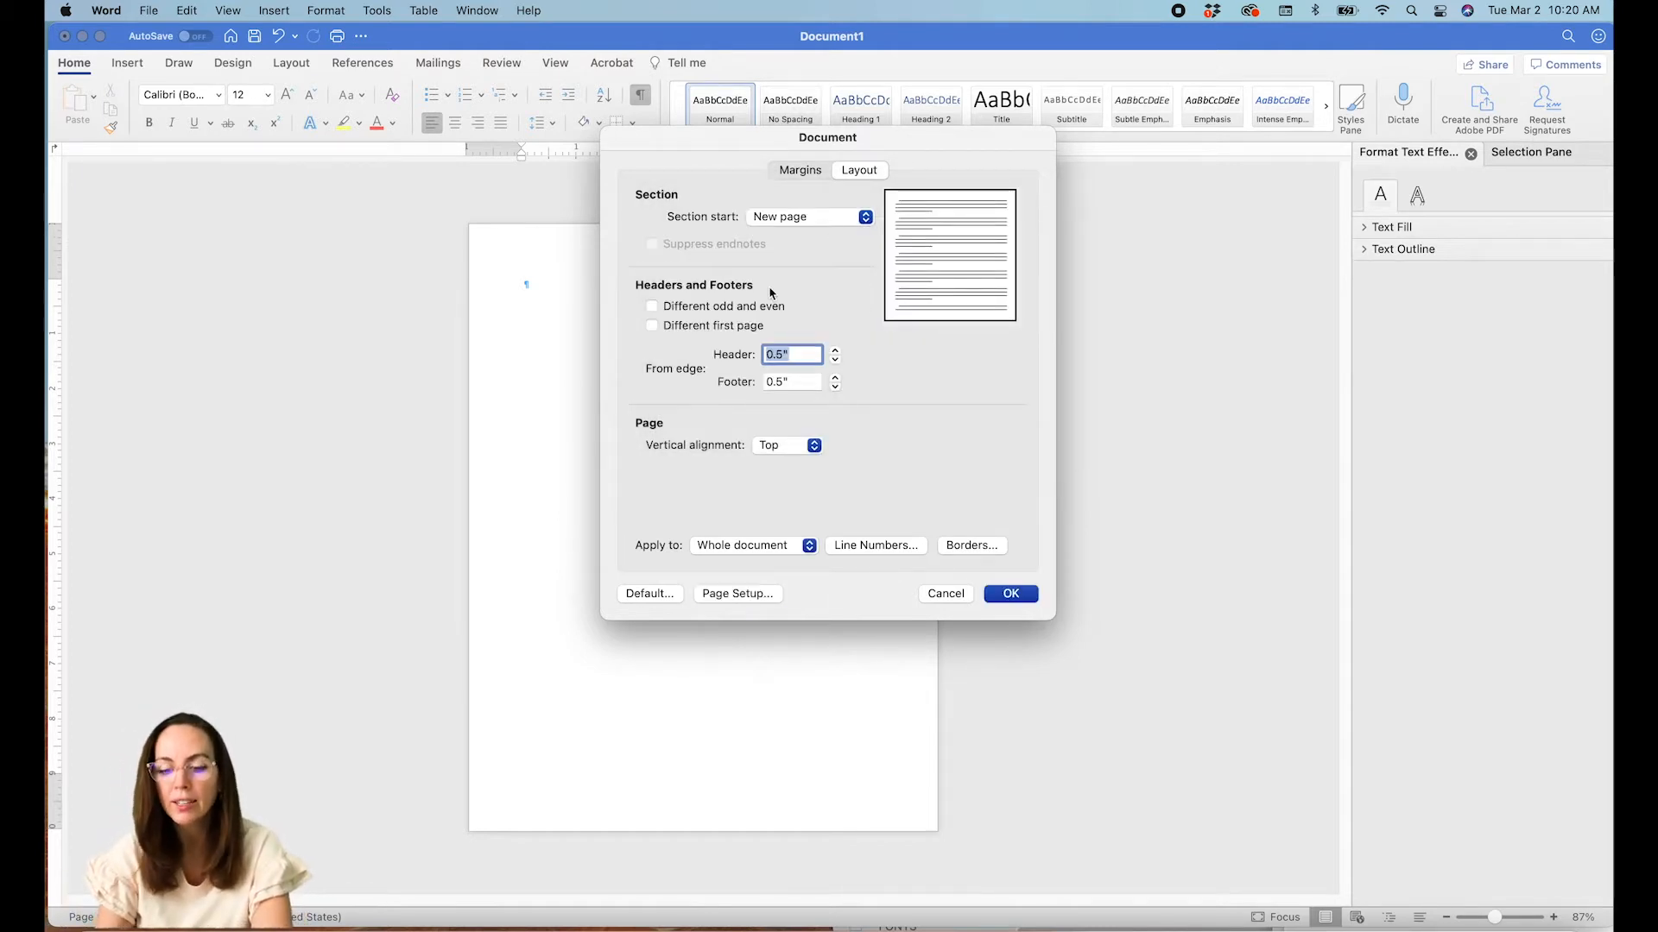
# - Set the header and footer distances from the page edge to 0
pyautogui.write('0')
pyautogui.press('Tab')
pyautogui.write('0')
pyautogui.hotkey('shift', 'Tab')
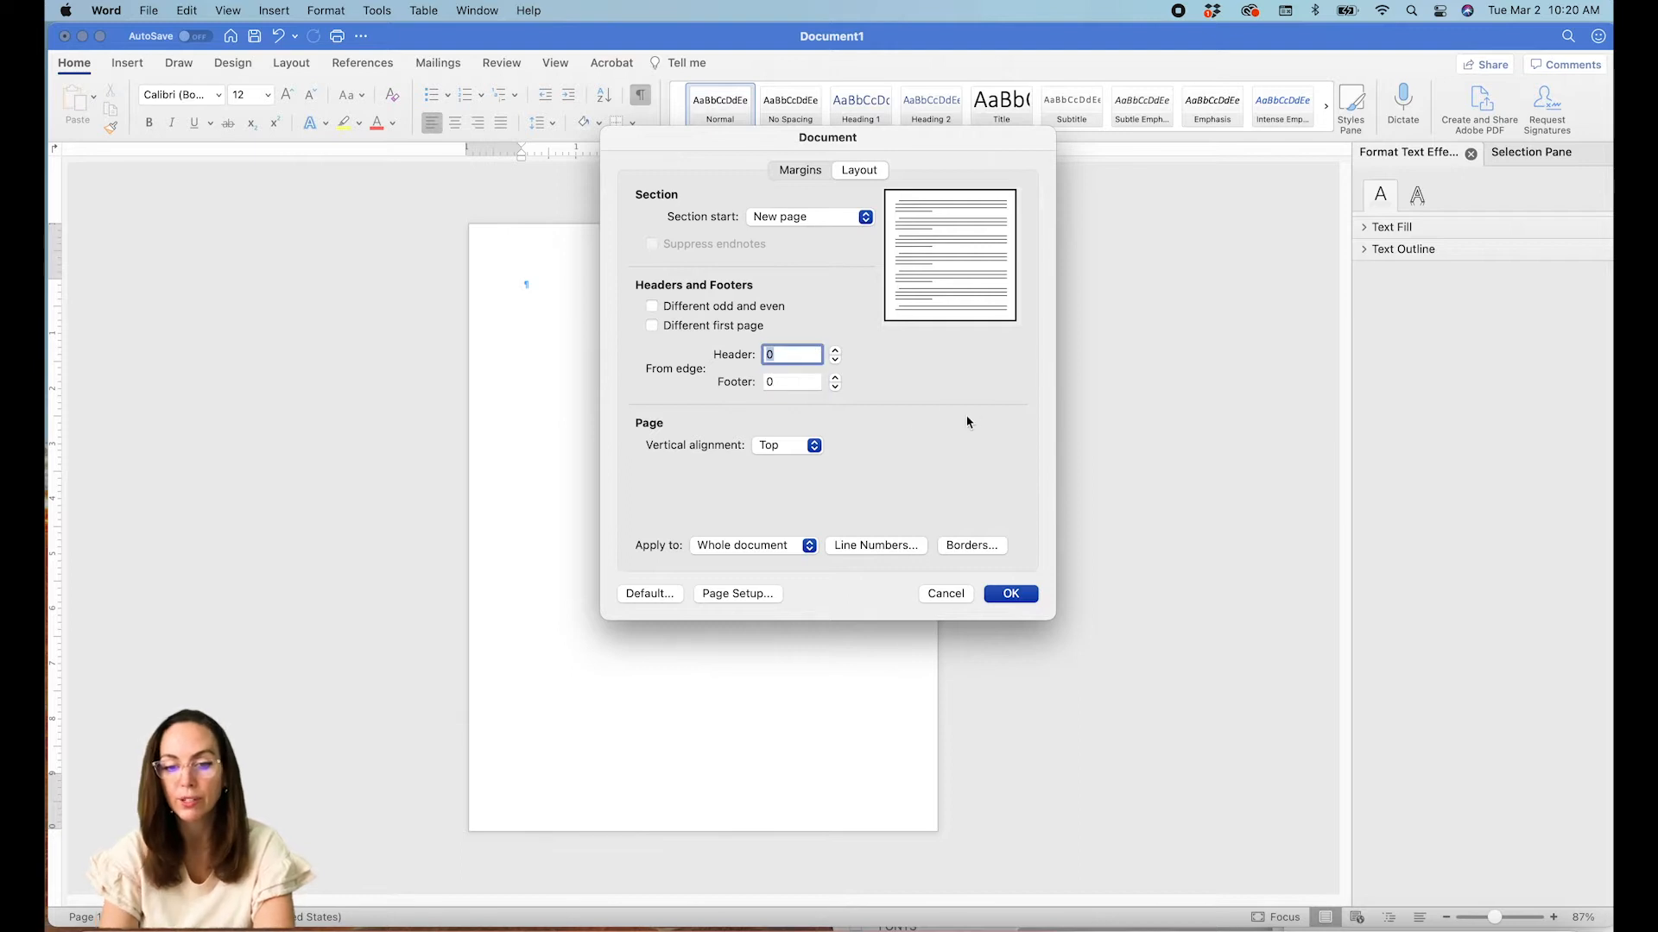
# - Set the top, bottom, left and right margins to 0 and apply the document settings, ignoring the printable area limits
pyautogui.click(800, 170)
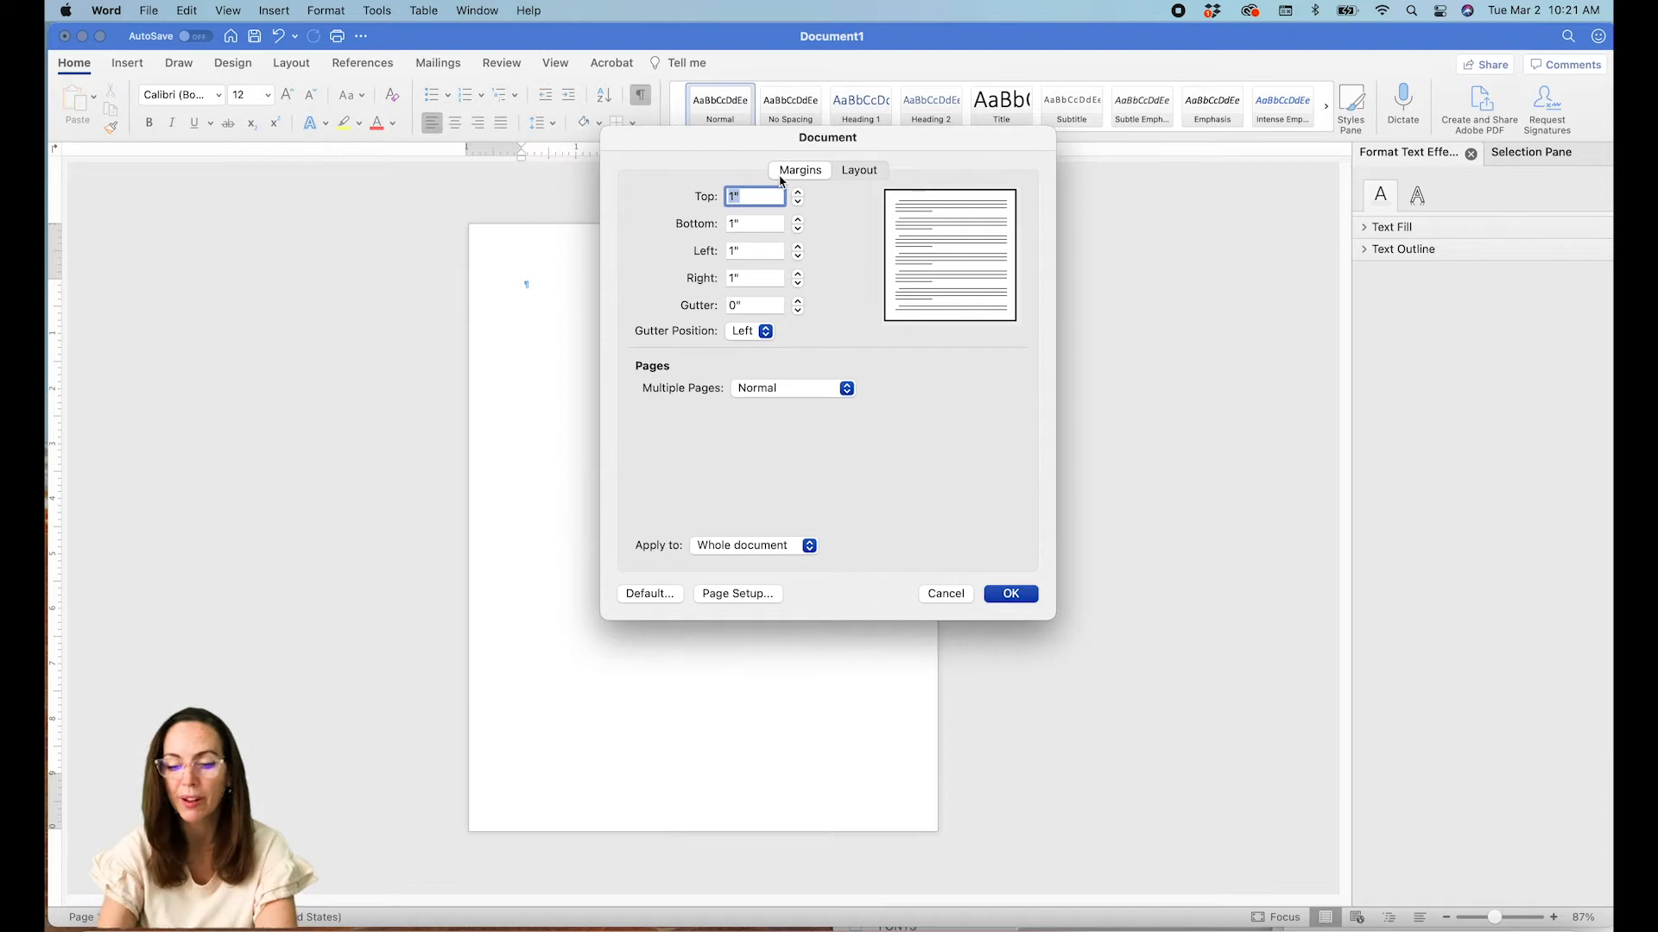
pyautogui.write('0')
pyautogui.press('Tab')
pyautogui.write('0')
pyautogui.press('Tab')
pyautogui.write('0')
pyautogui.press('Tab')
pyautogui.write('0')
pyautogui.press('Tab')
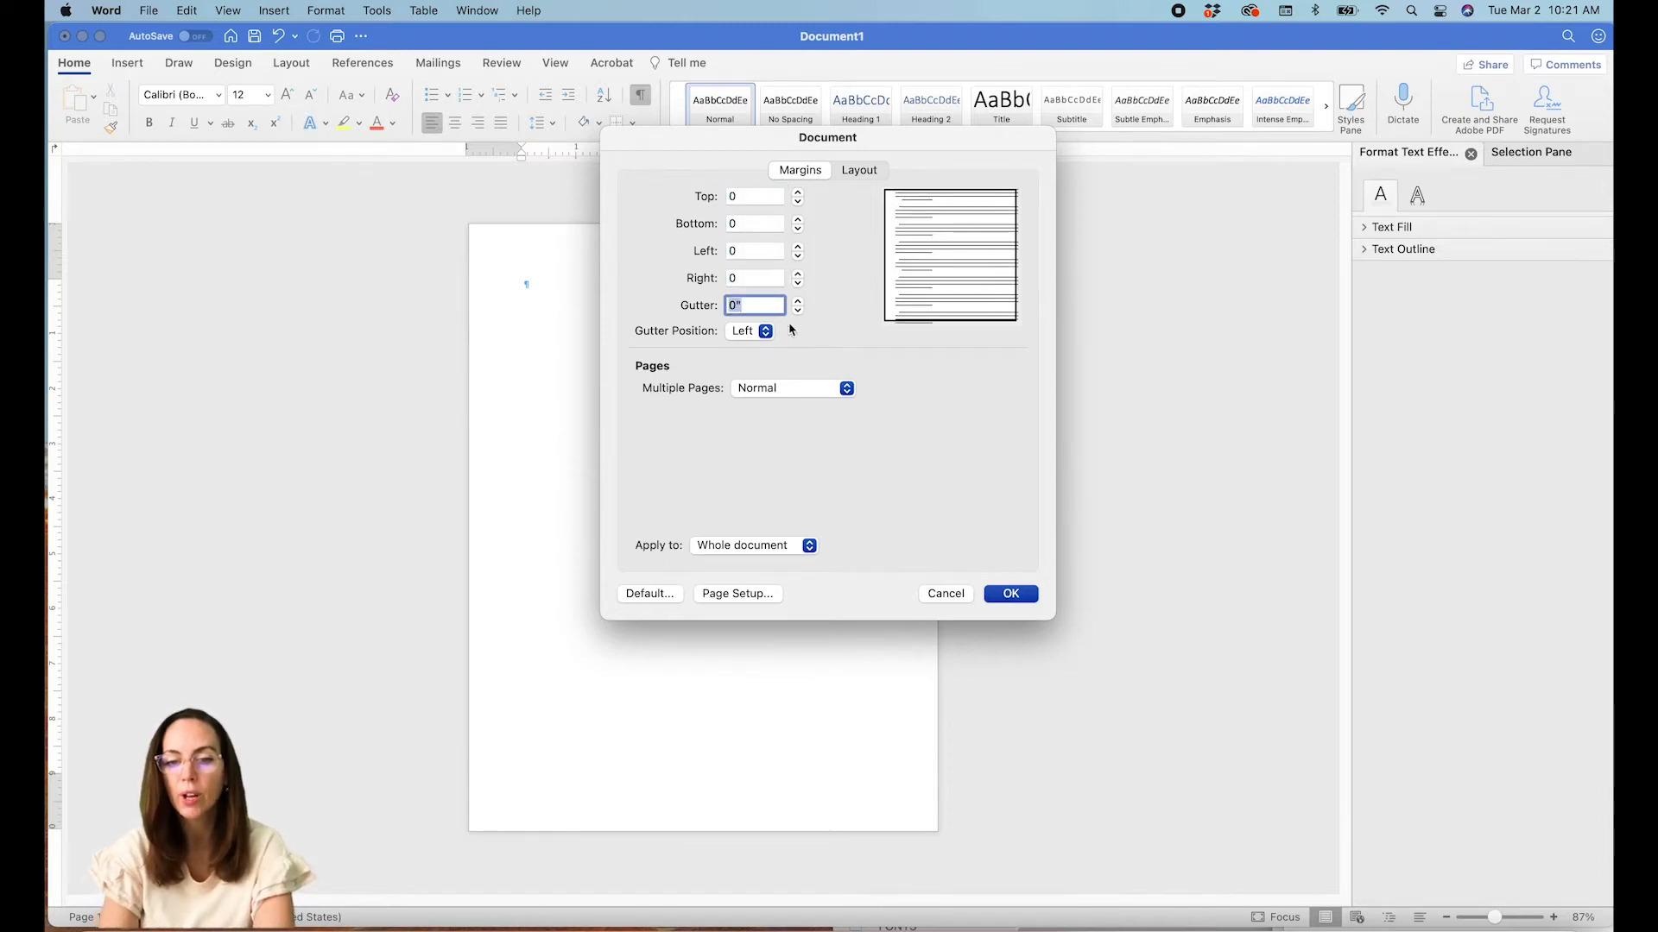
pyautogui.click(1019, 594)
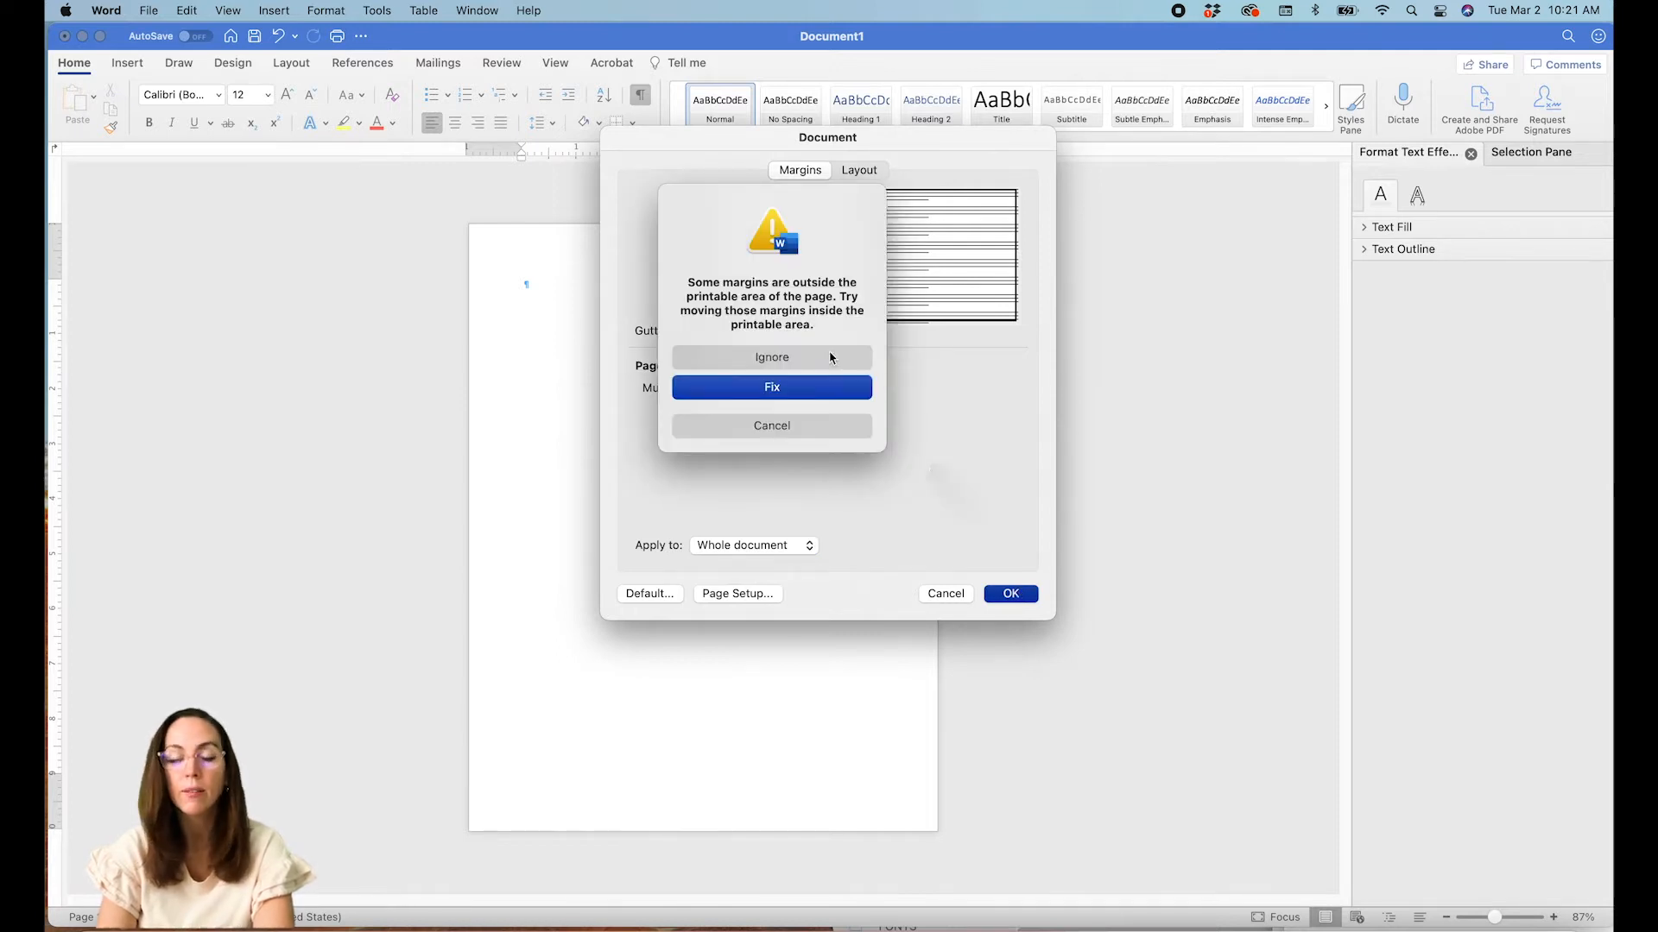
pyautogui.click(830, 357)
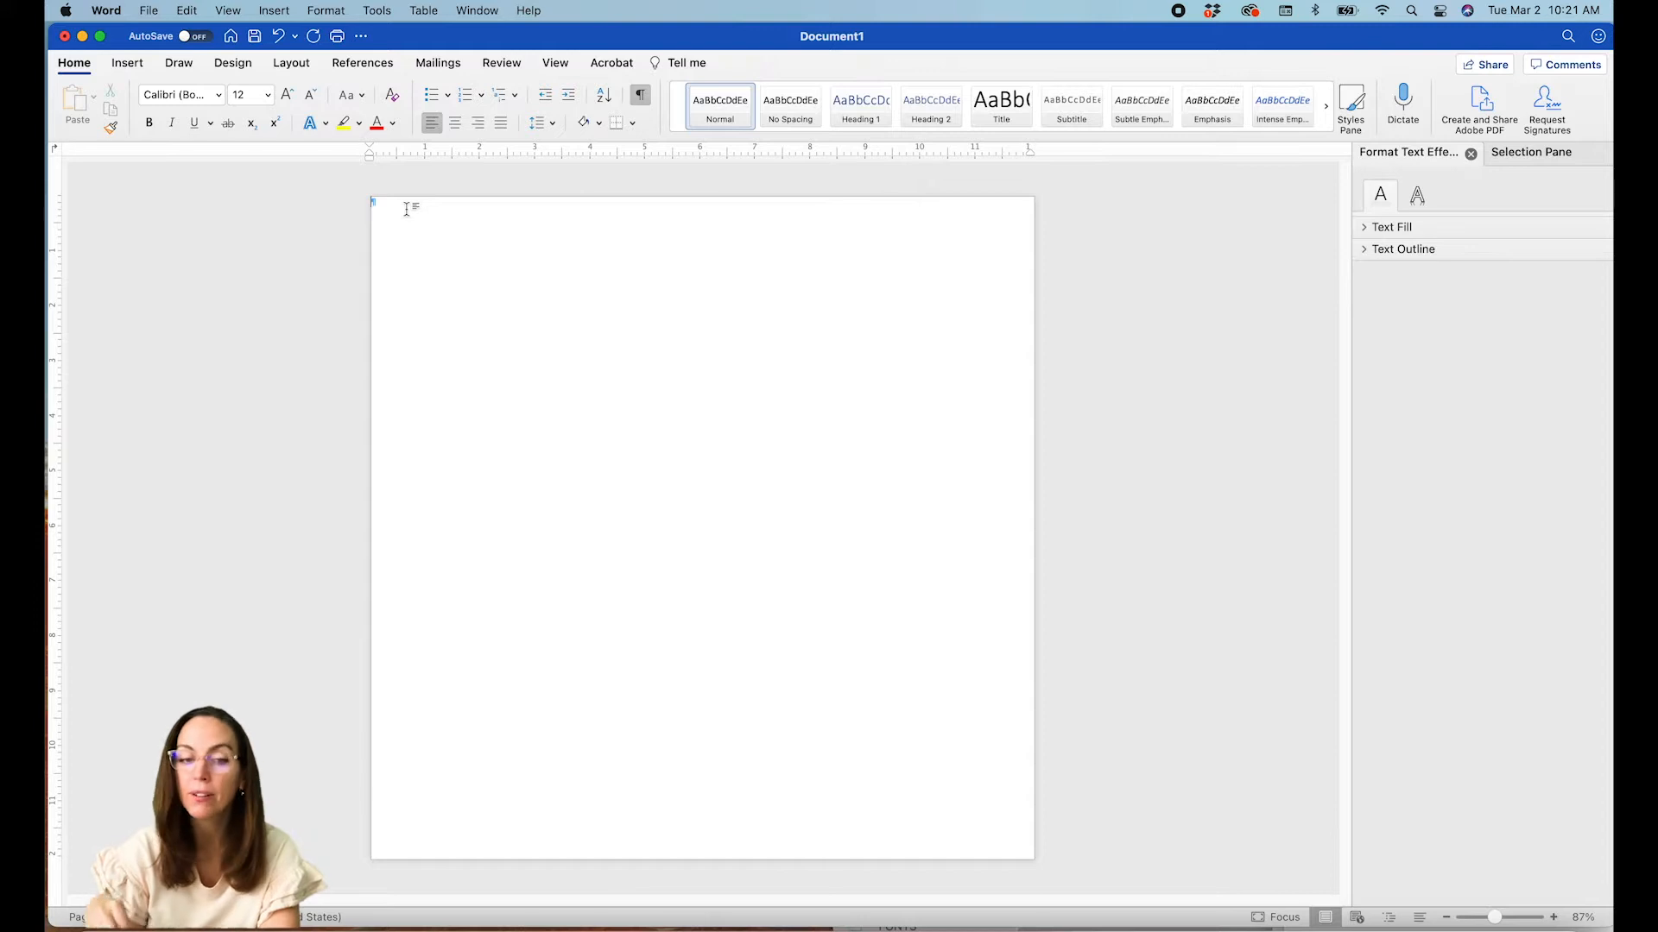
# - Draw a circle about 1.5 in across in the upper-left area of the page
pyautogui.click(229, 74)
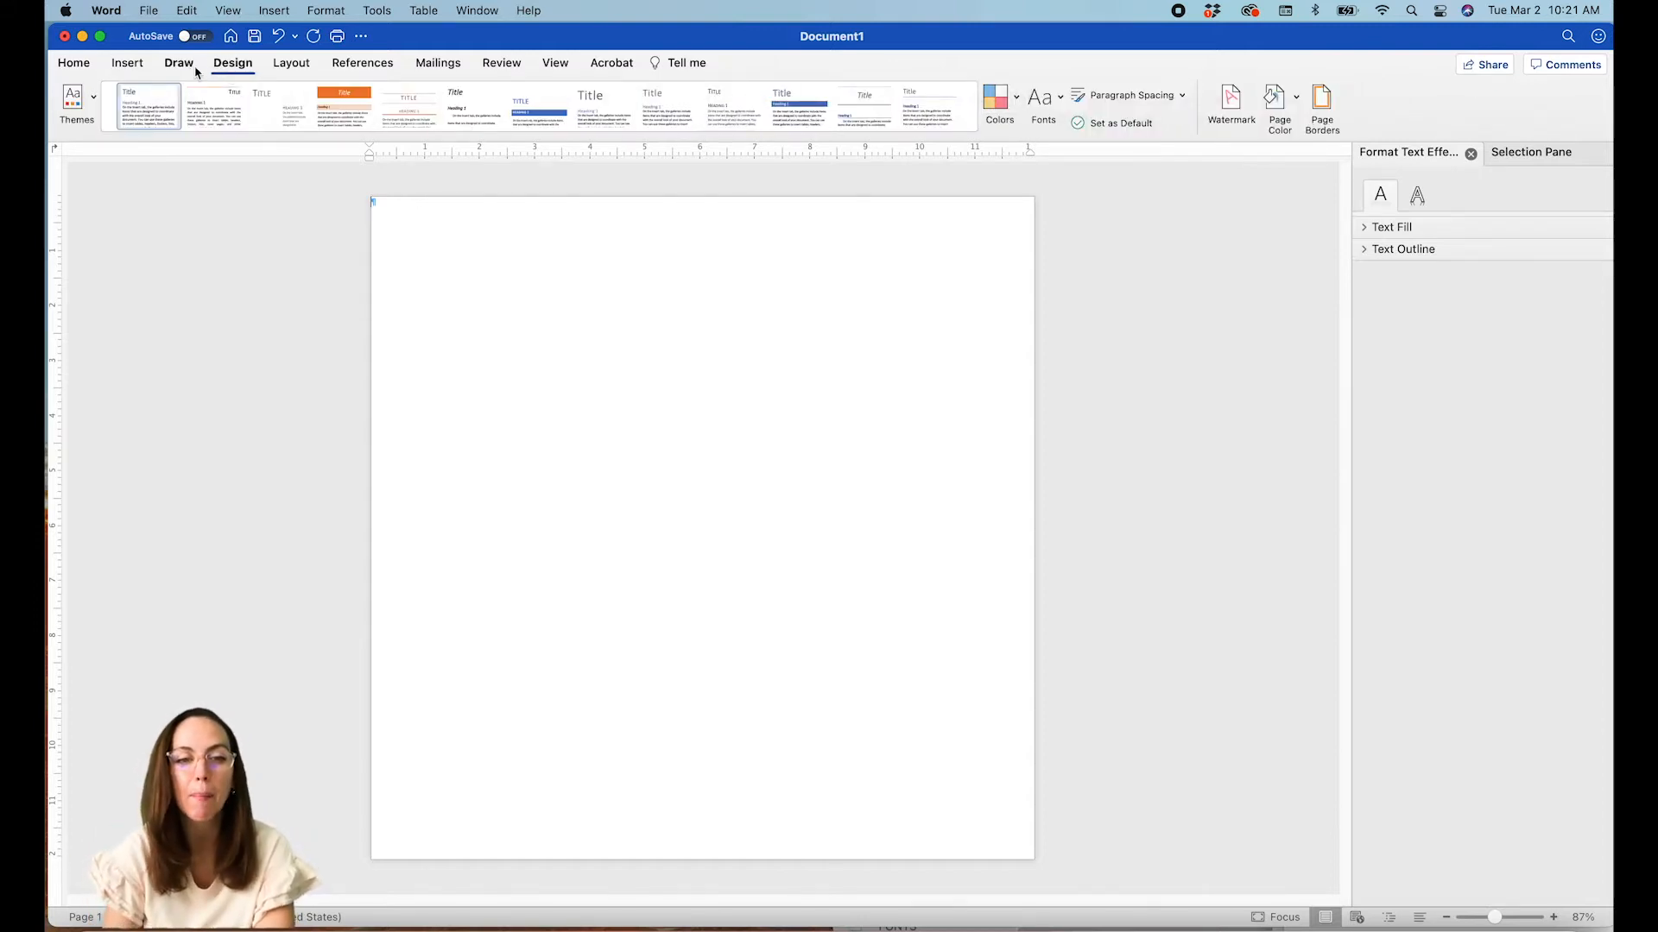
pyautogui.click(189, 72)
pyautogui.click(124, 71)
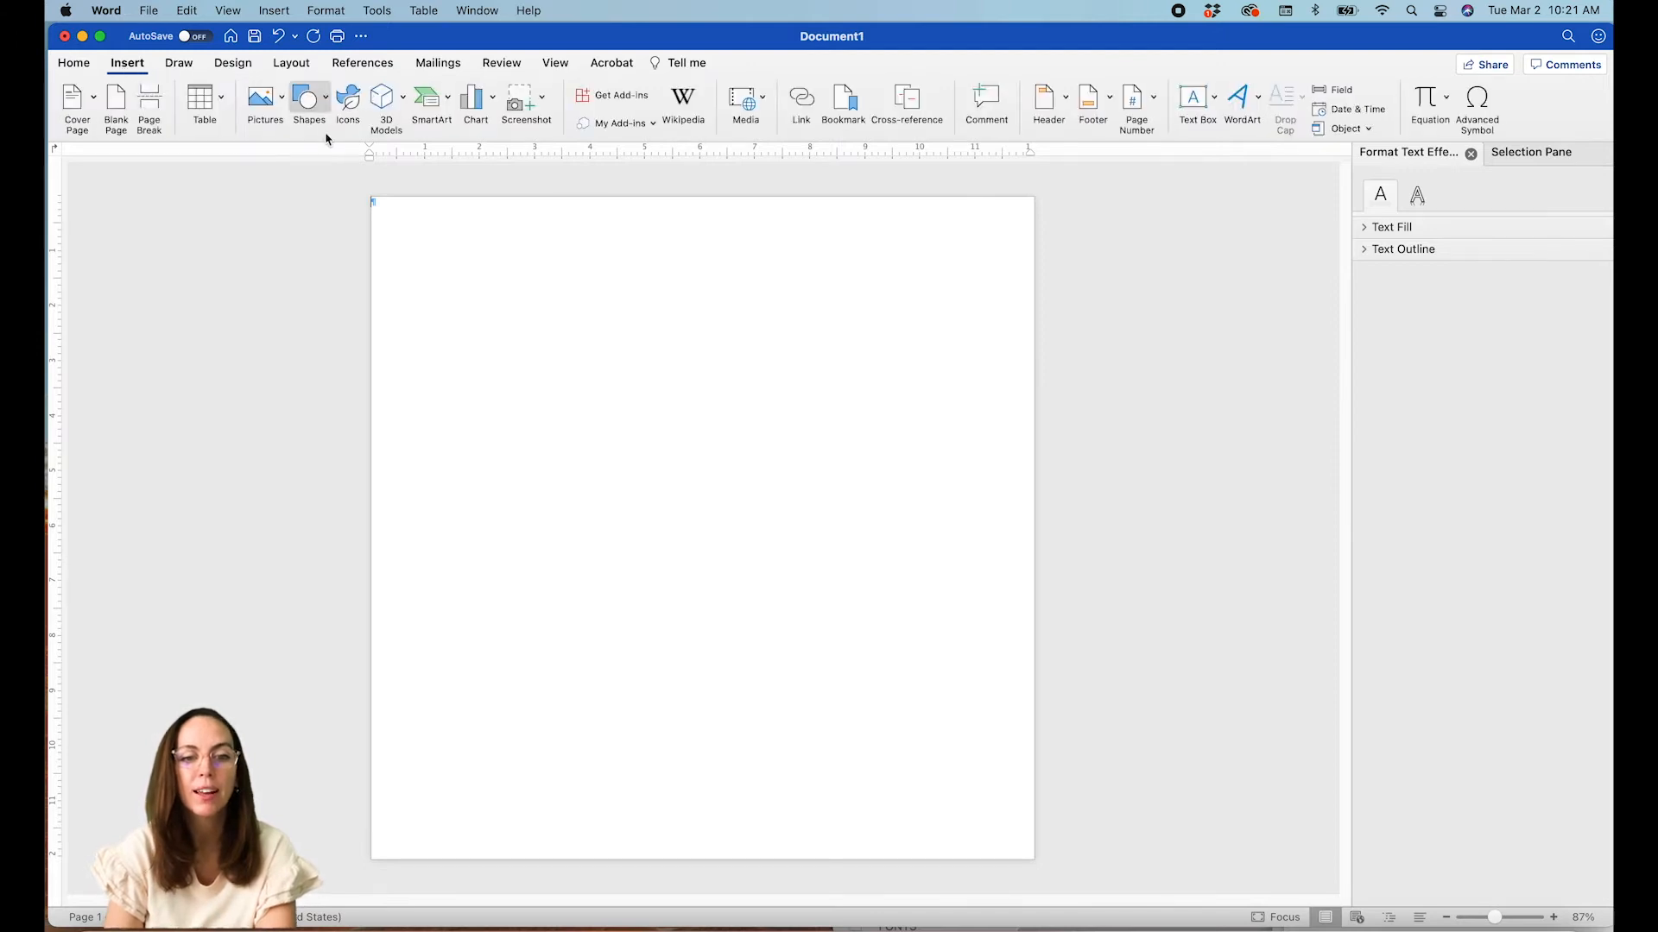
pyautogui.click(309, 99)
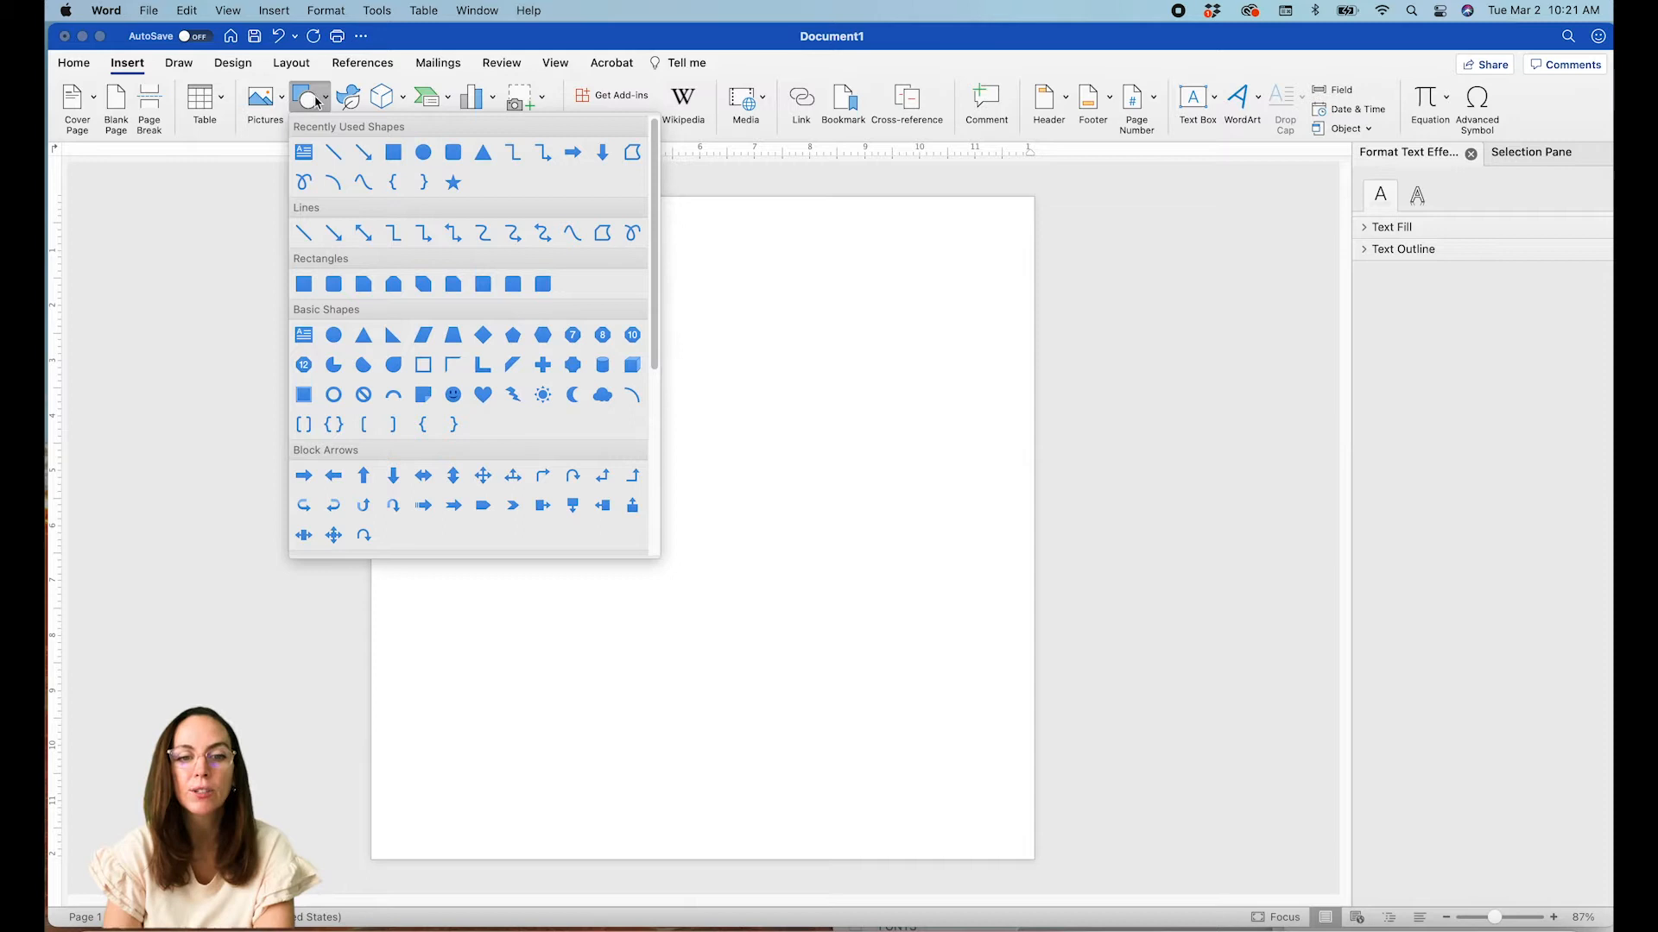
pyautogui.click(411, 152)
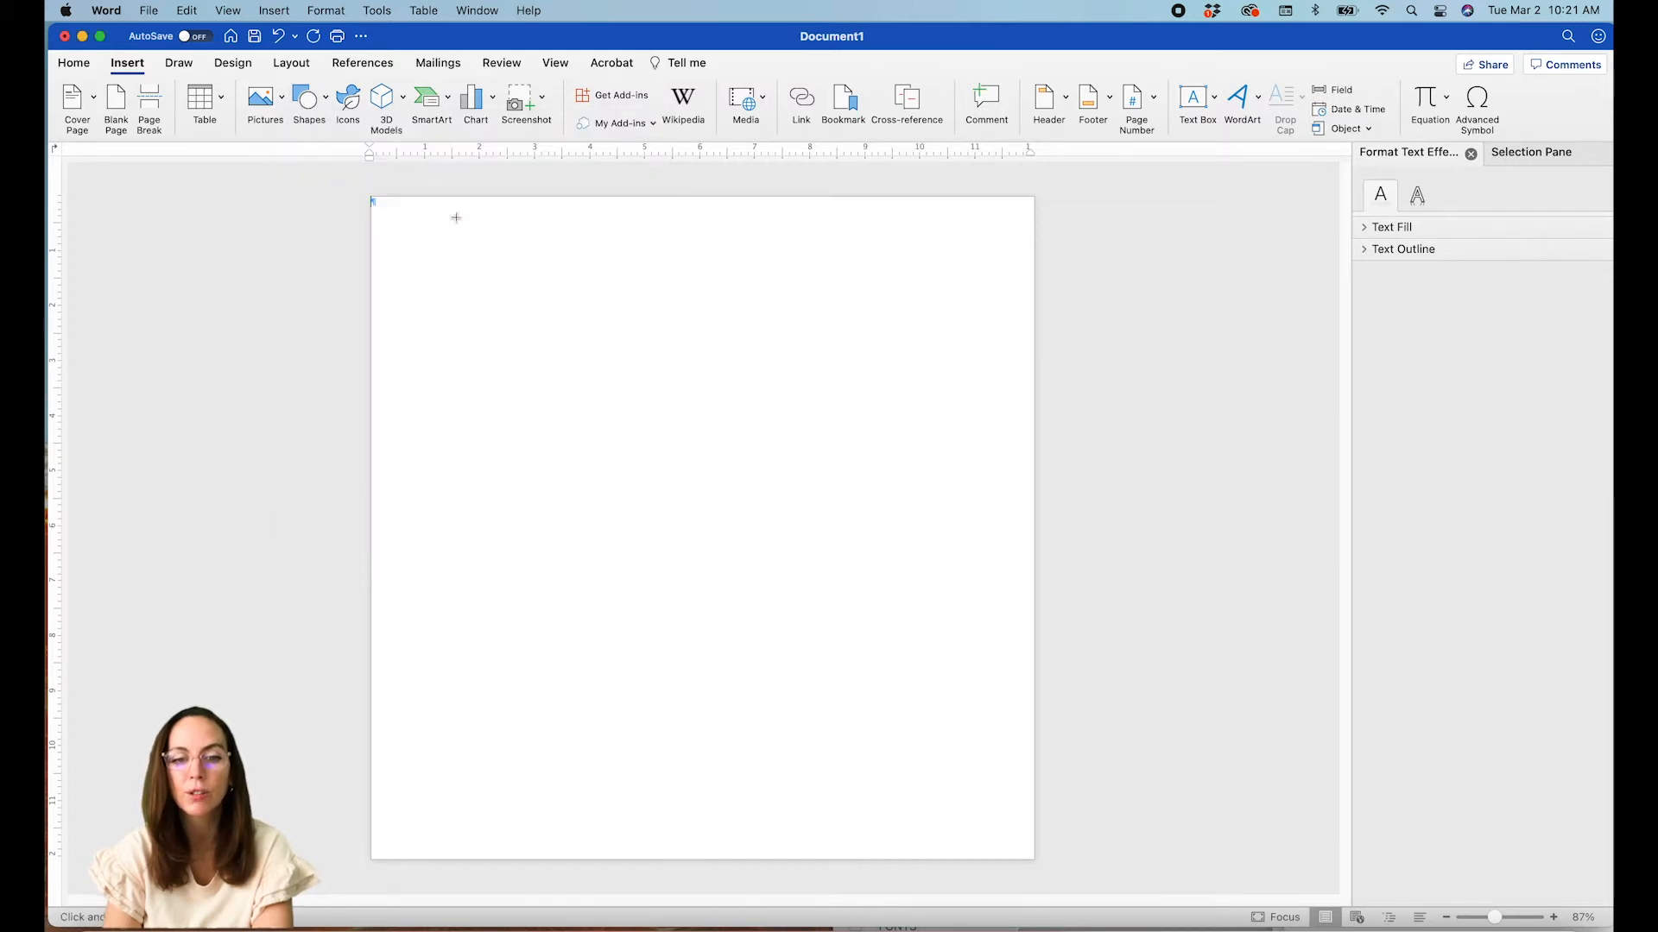
pyautogui.moveTo(449, 243); pyautogui.dragTo(530, 323)
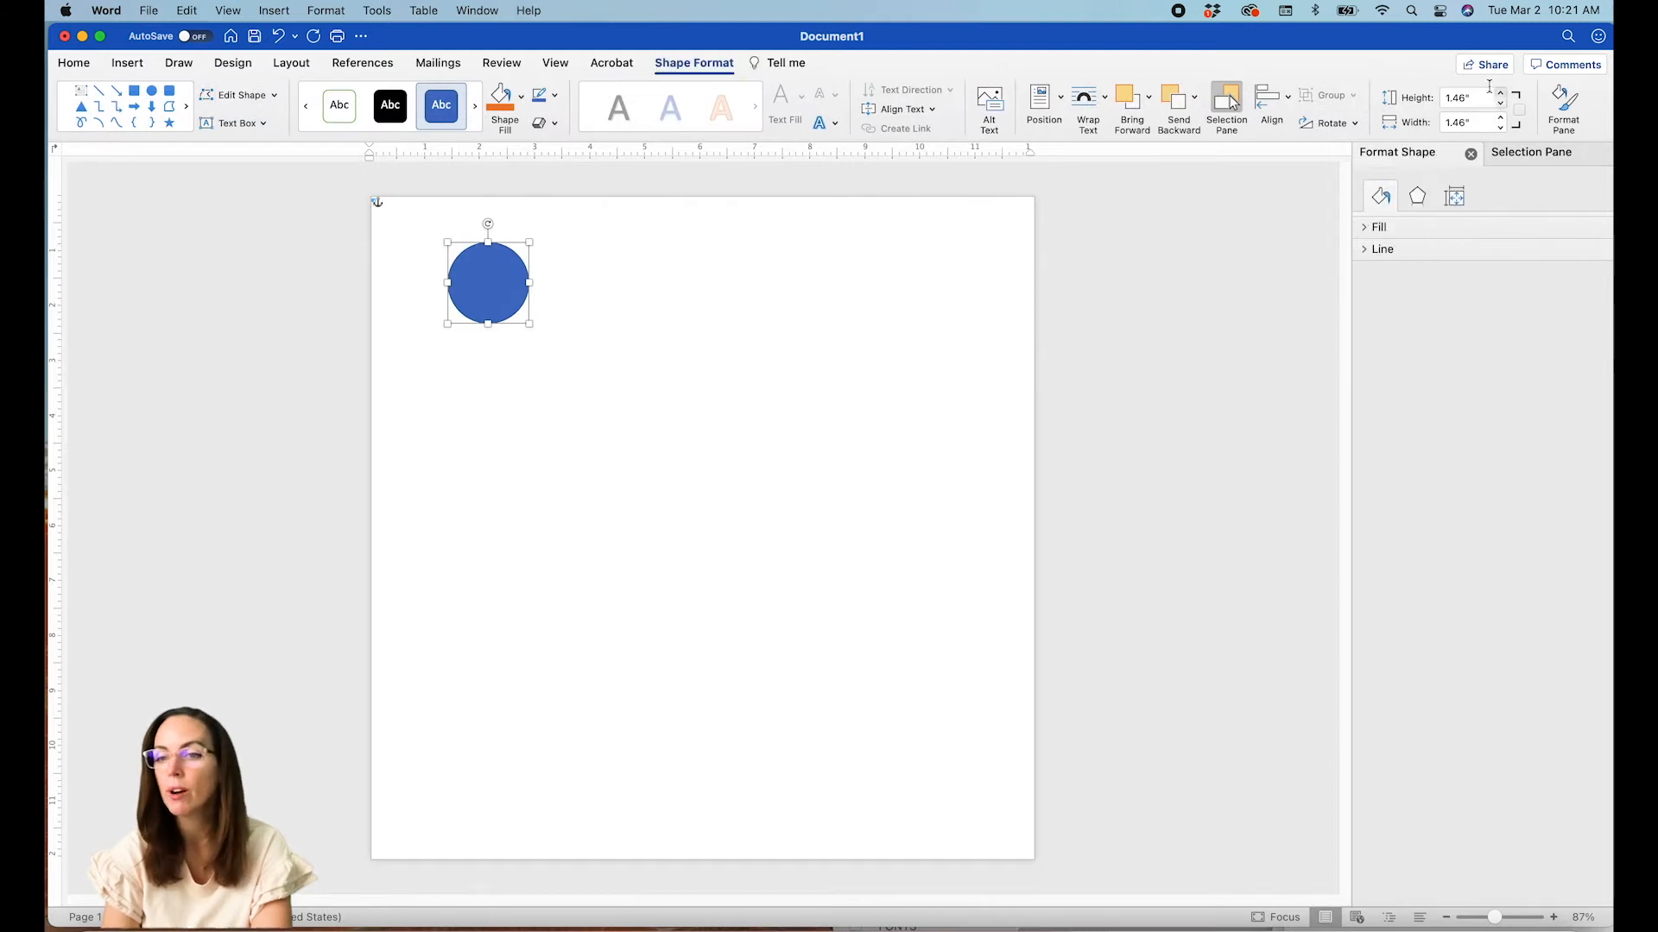
# - Set the circle's height and width to 1.4 in
pyautogui.click(1467, 98)
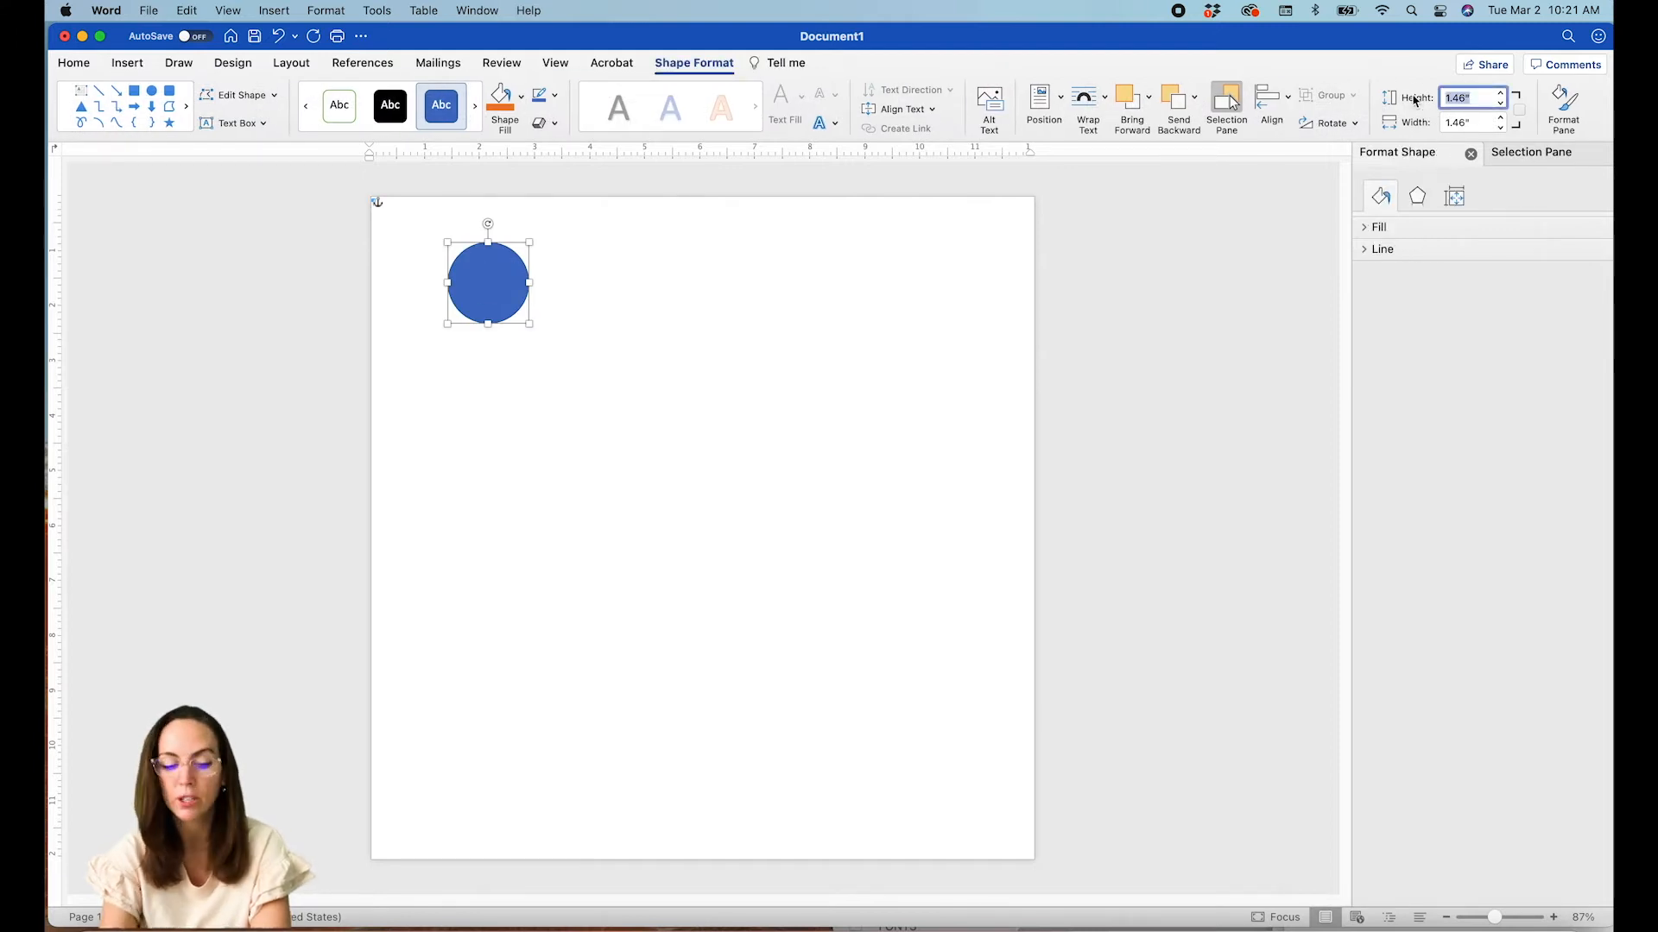
pyautogui.press('Tab')
pyautogui.write('1.4')
pyautogui.press('Return')
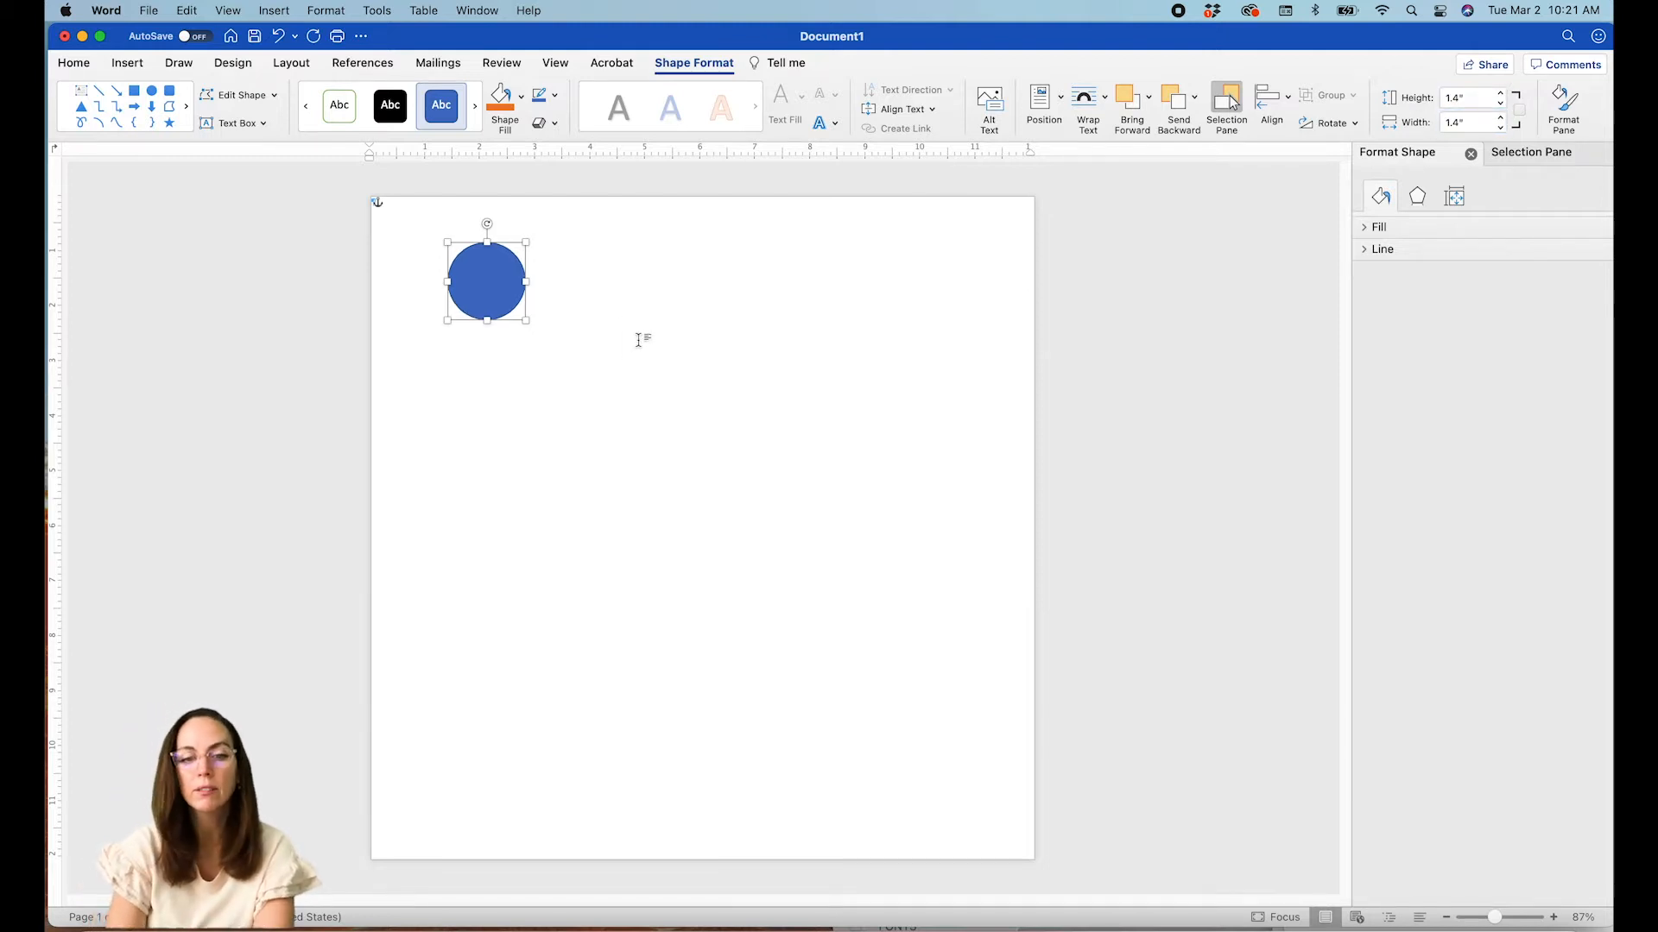
# - Remove the outline from the 1.4 in circle
pyautogui.click(499, 289)
pyautogui.click(472, 260)
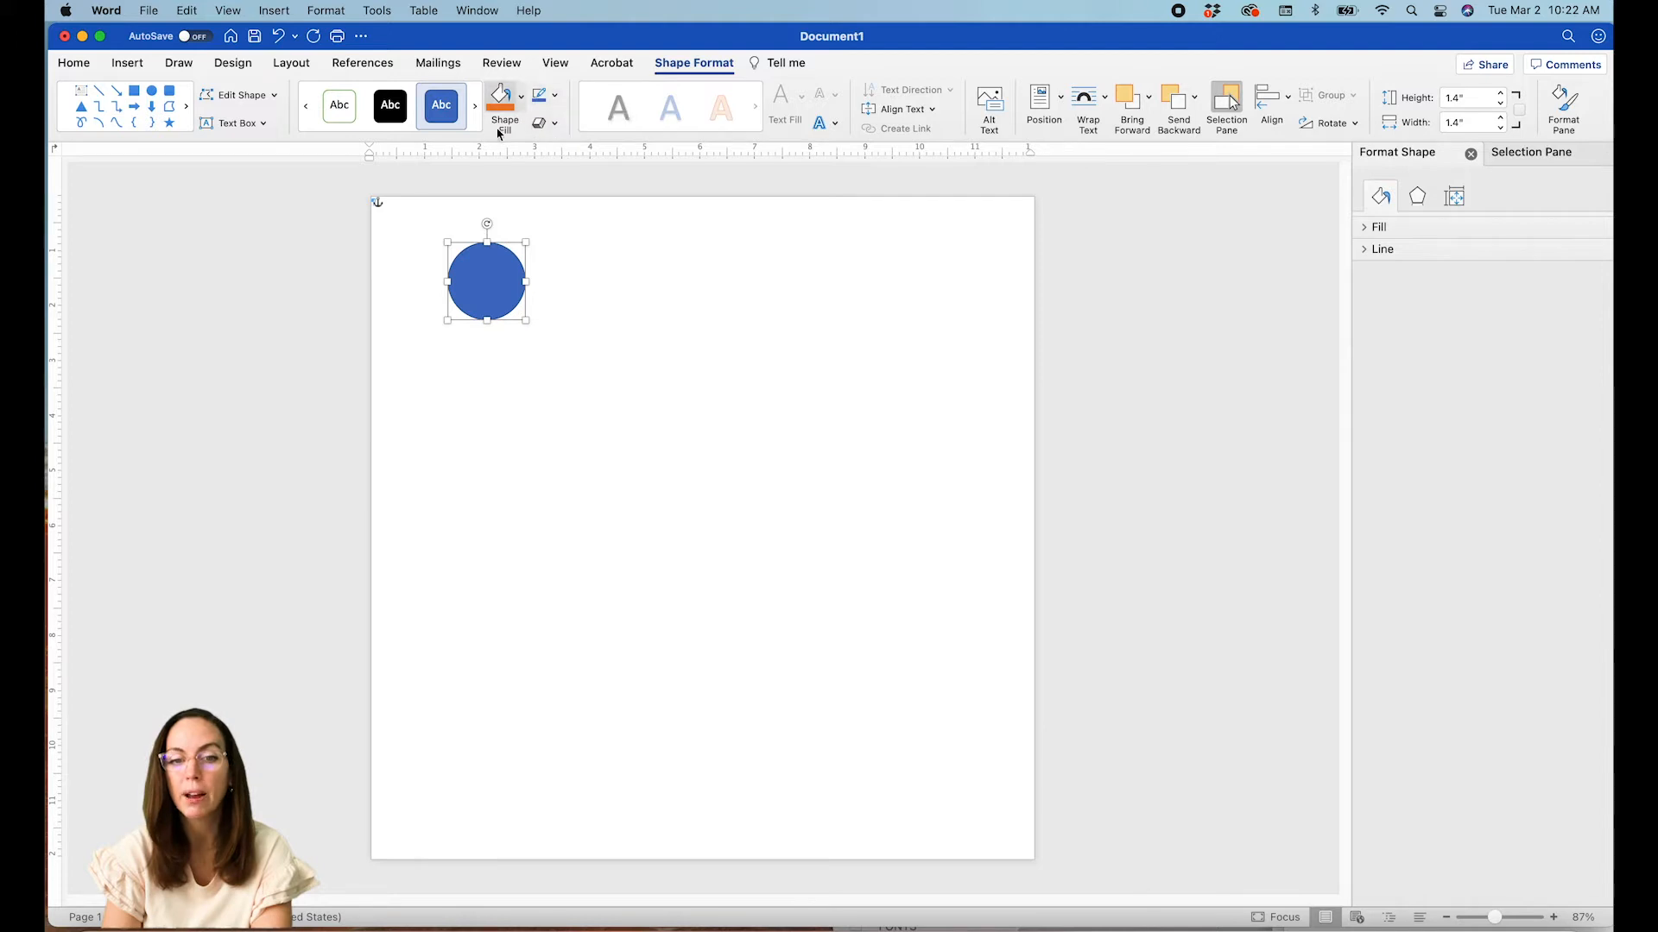
pyautogui.click(1388, 156)
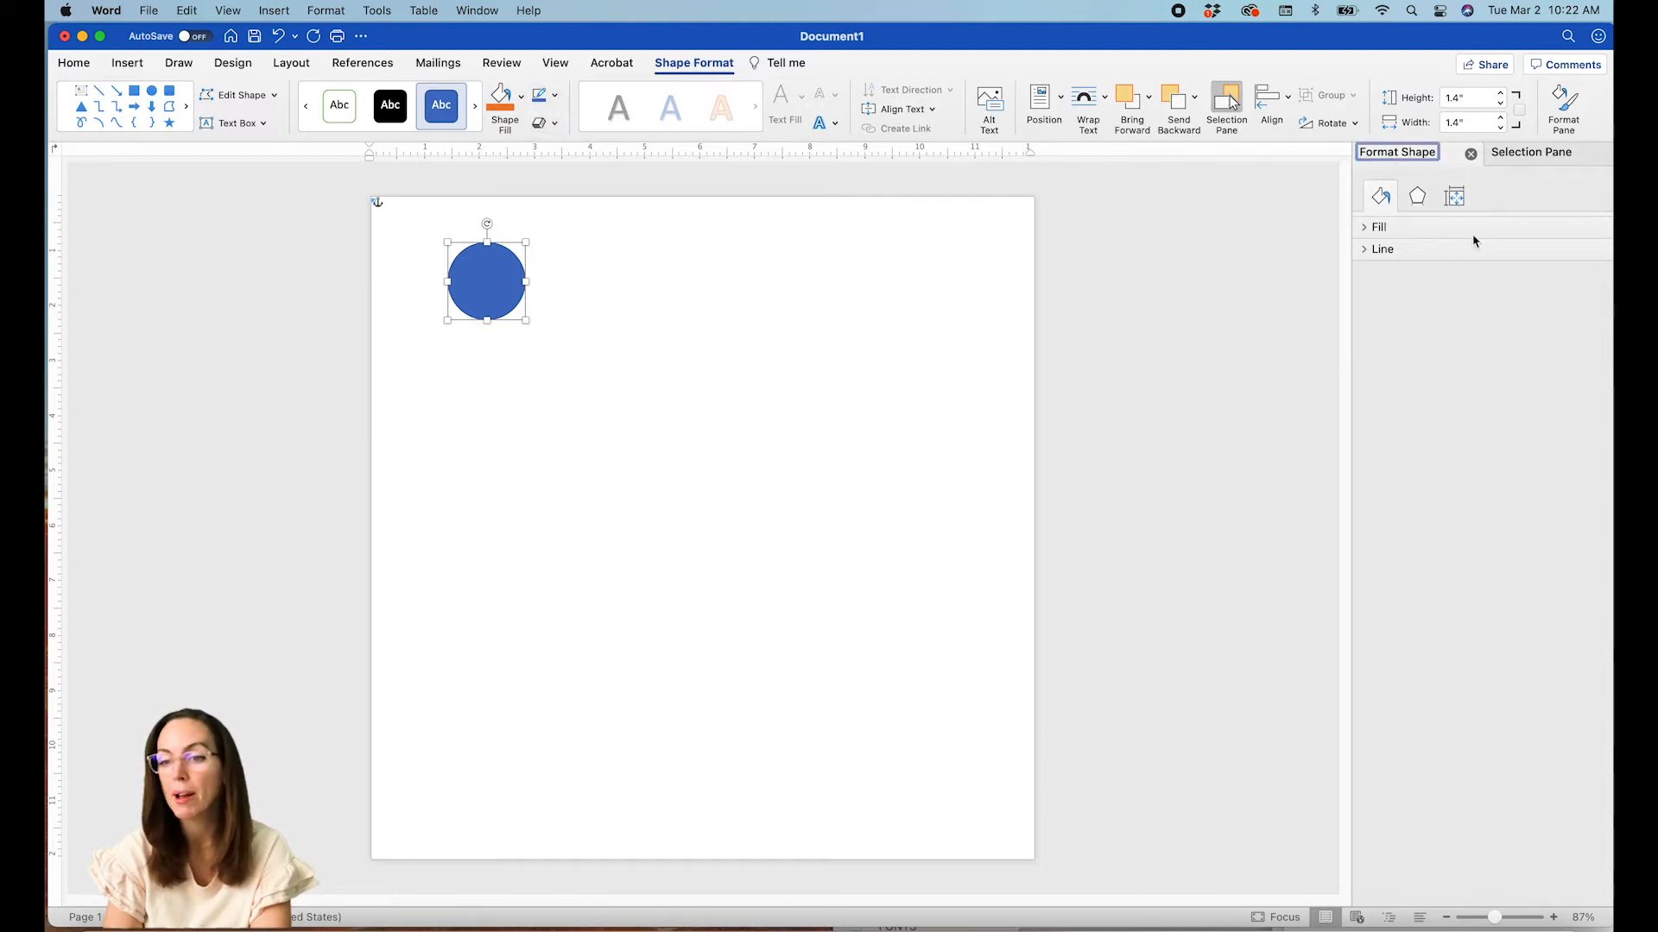
pyautogui.click(554, 96)
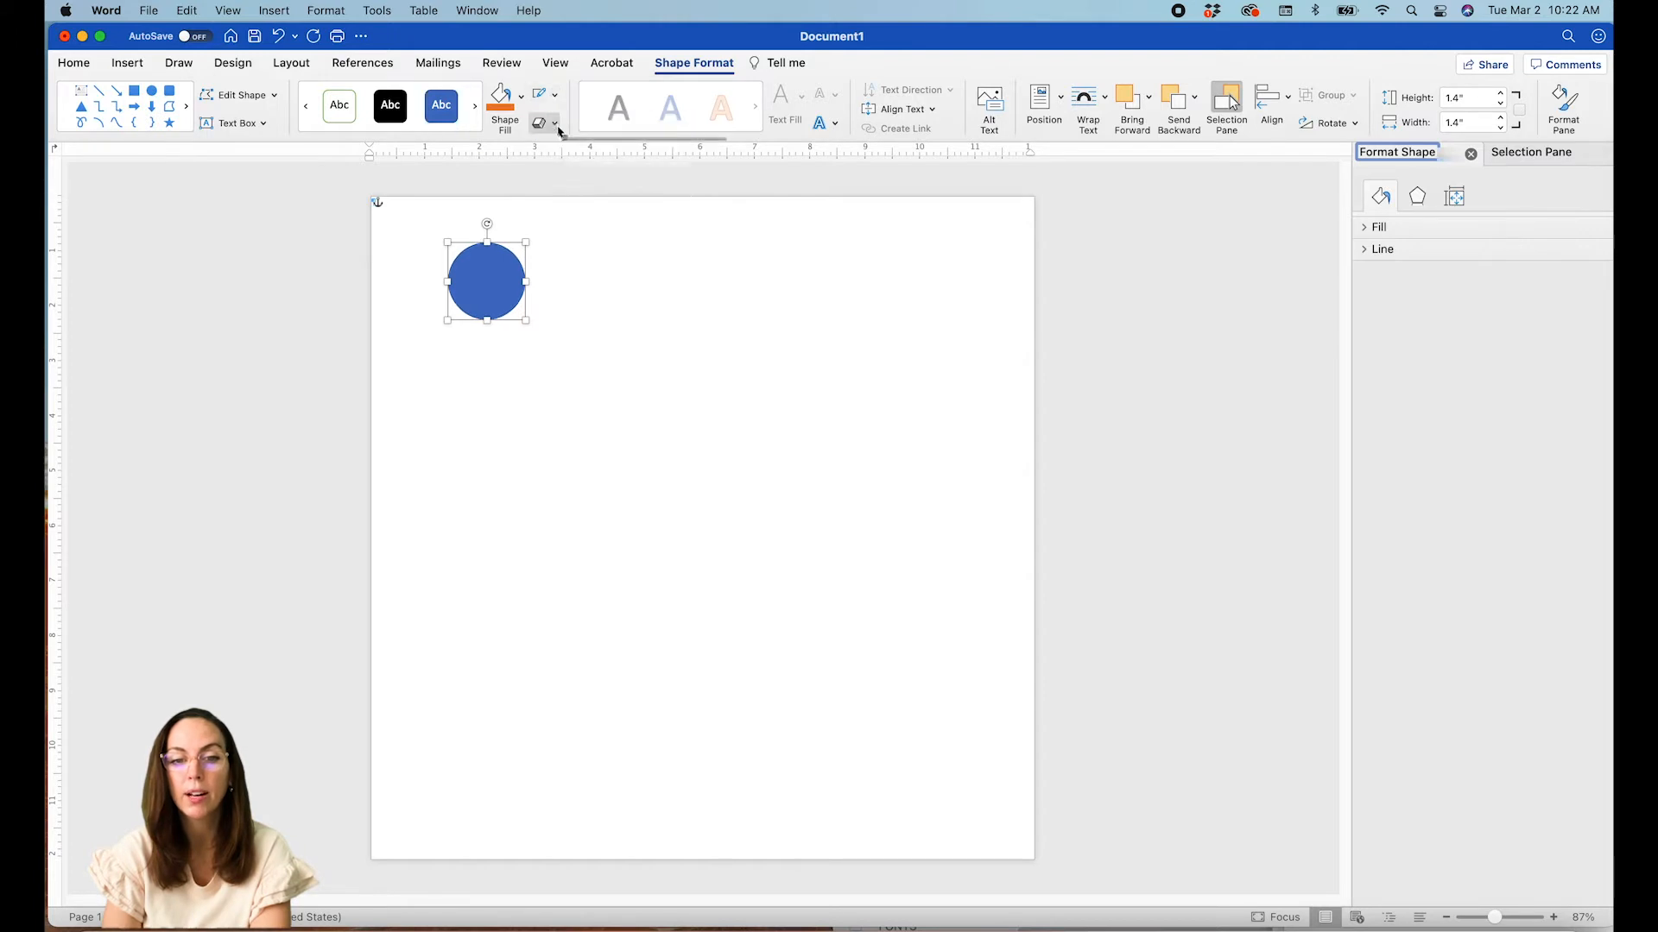
# - Fill the circle with the custom colour of hex value 294A5D and deselect it
pyautogui.click(522, 100)
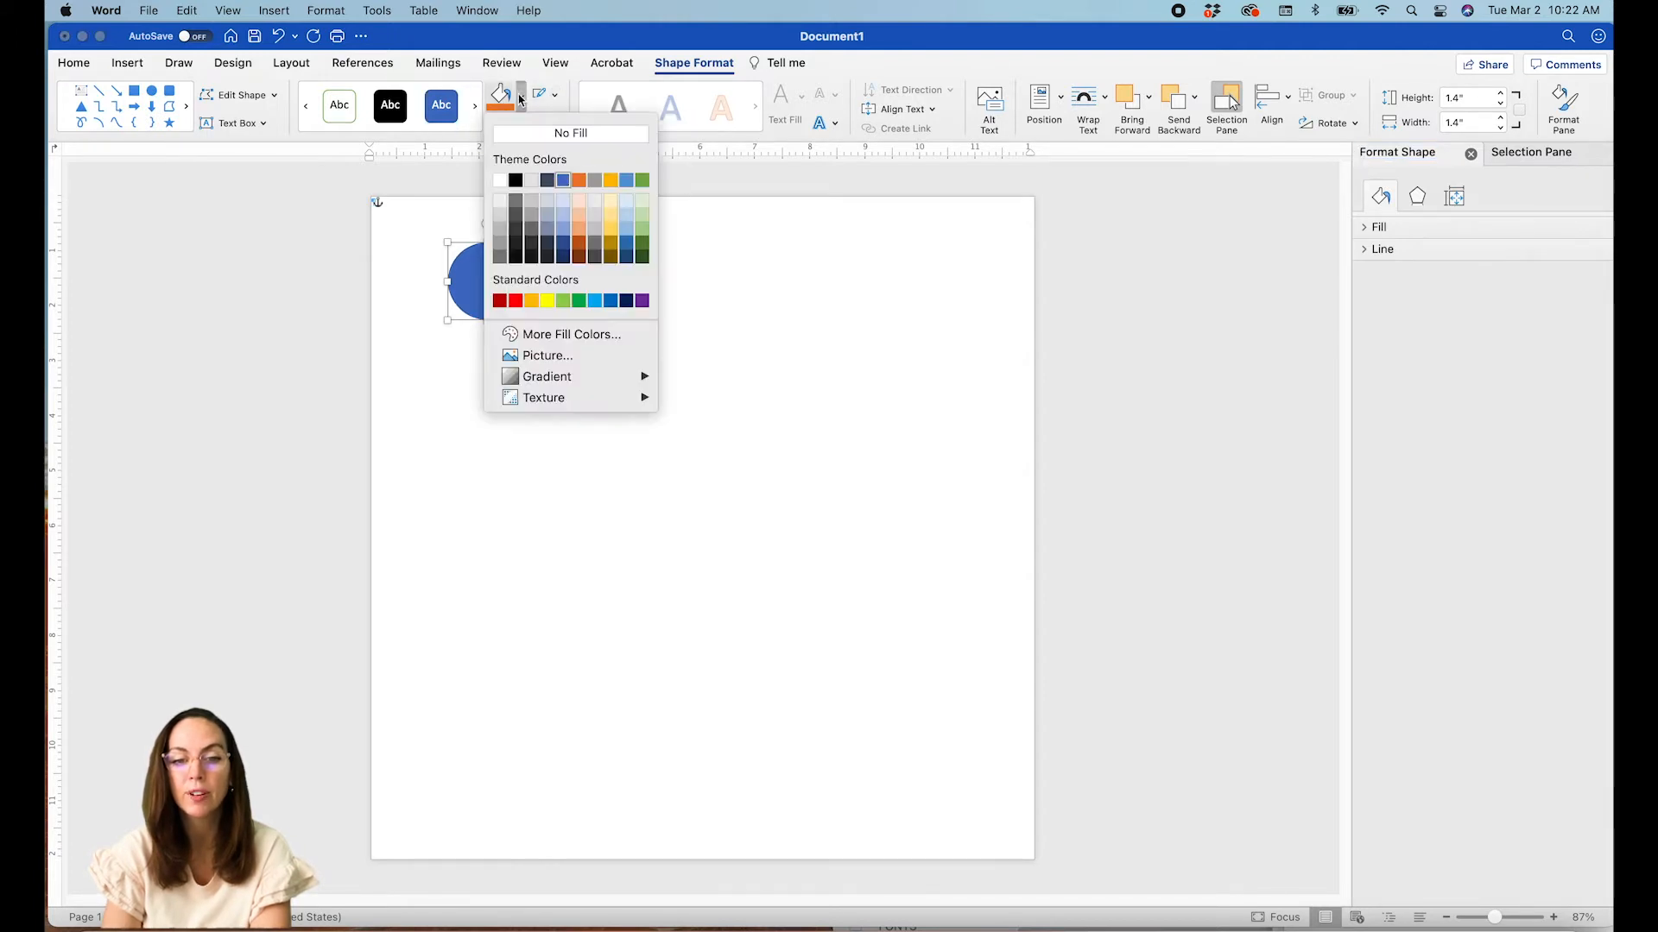
pyautogui.click(525, 337)
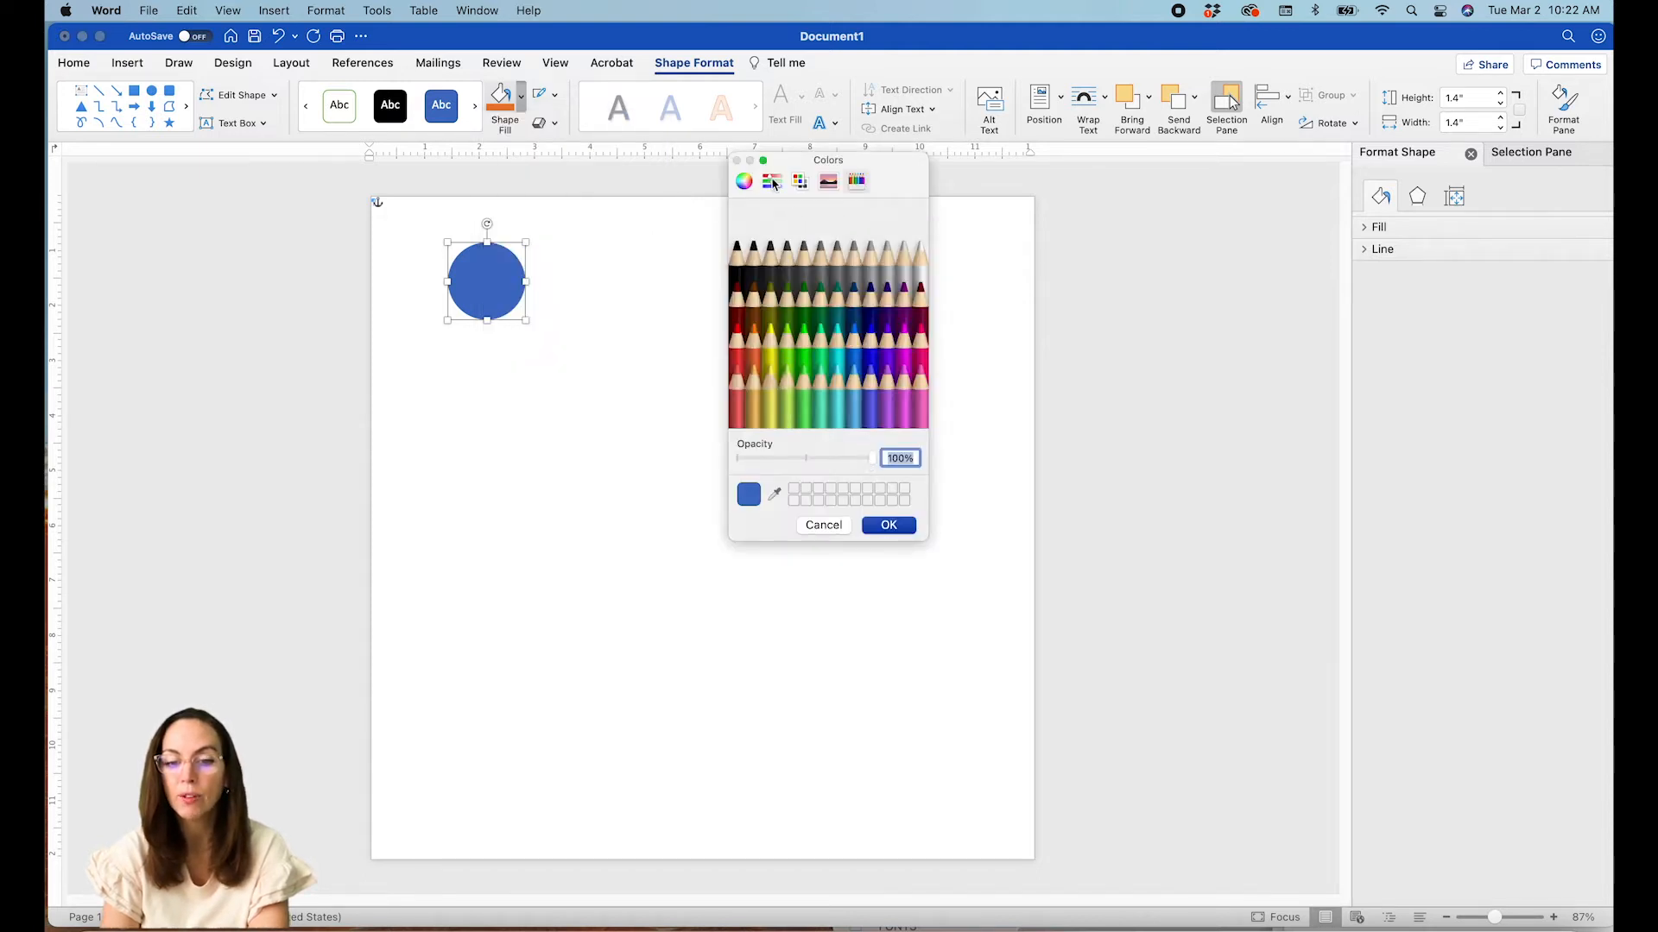
pyautogui.click(744, 182)
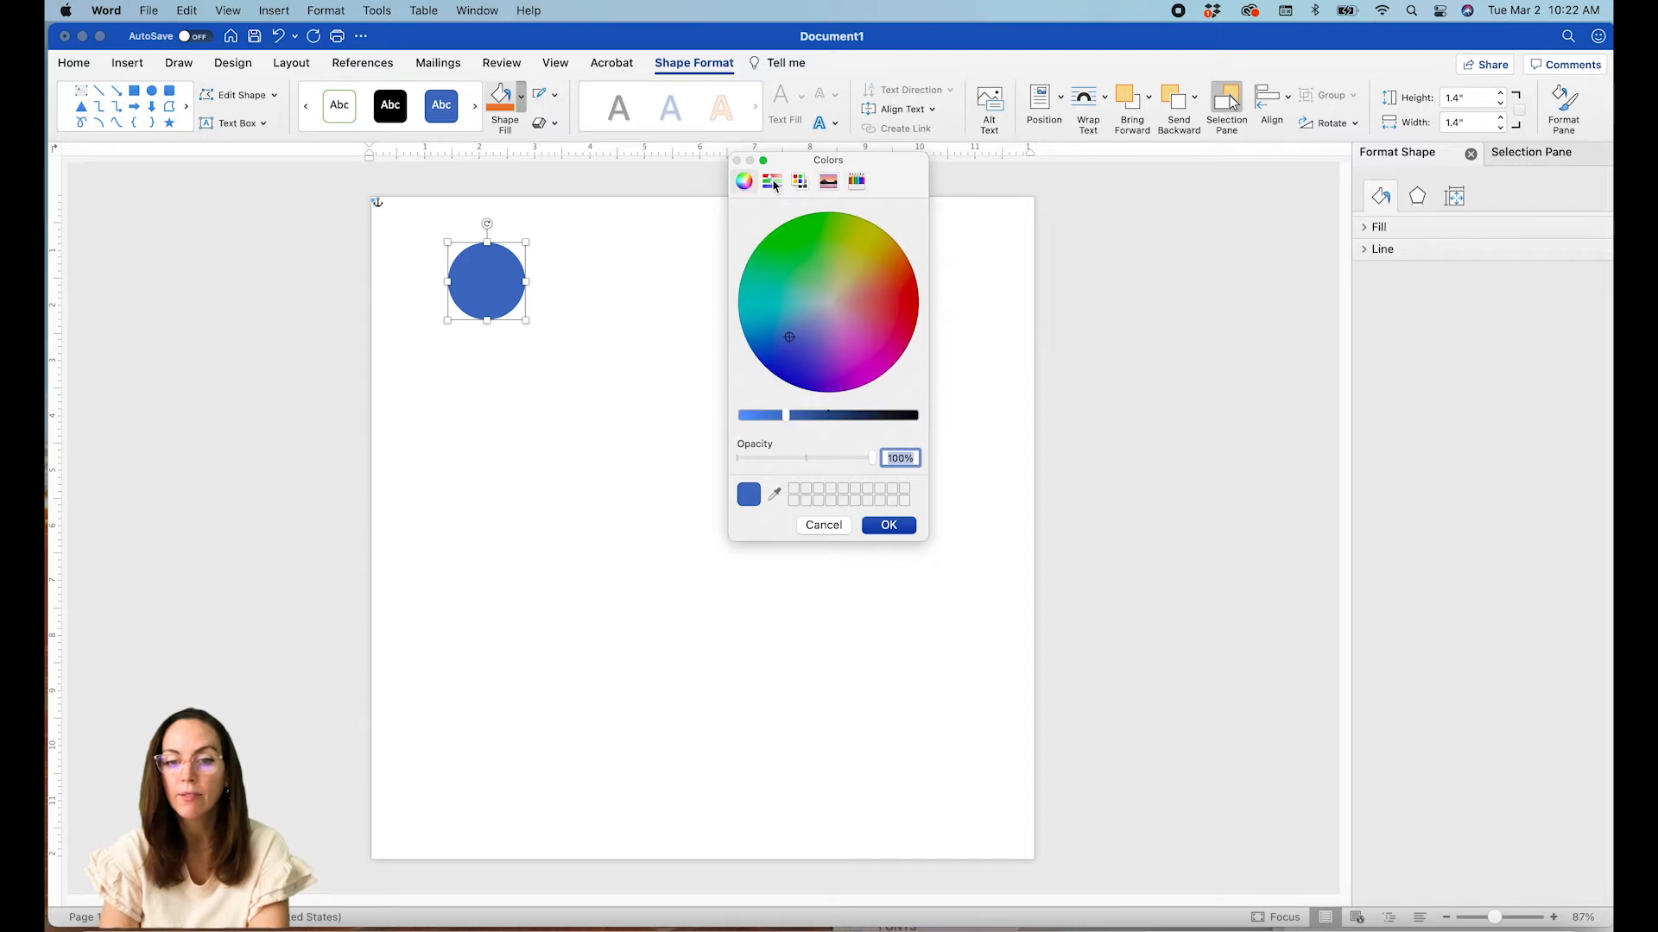
pyautogui.click(772, 181)
pyautogui.doubleClick(877, 375)
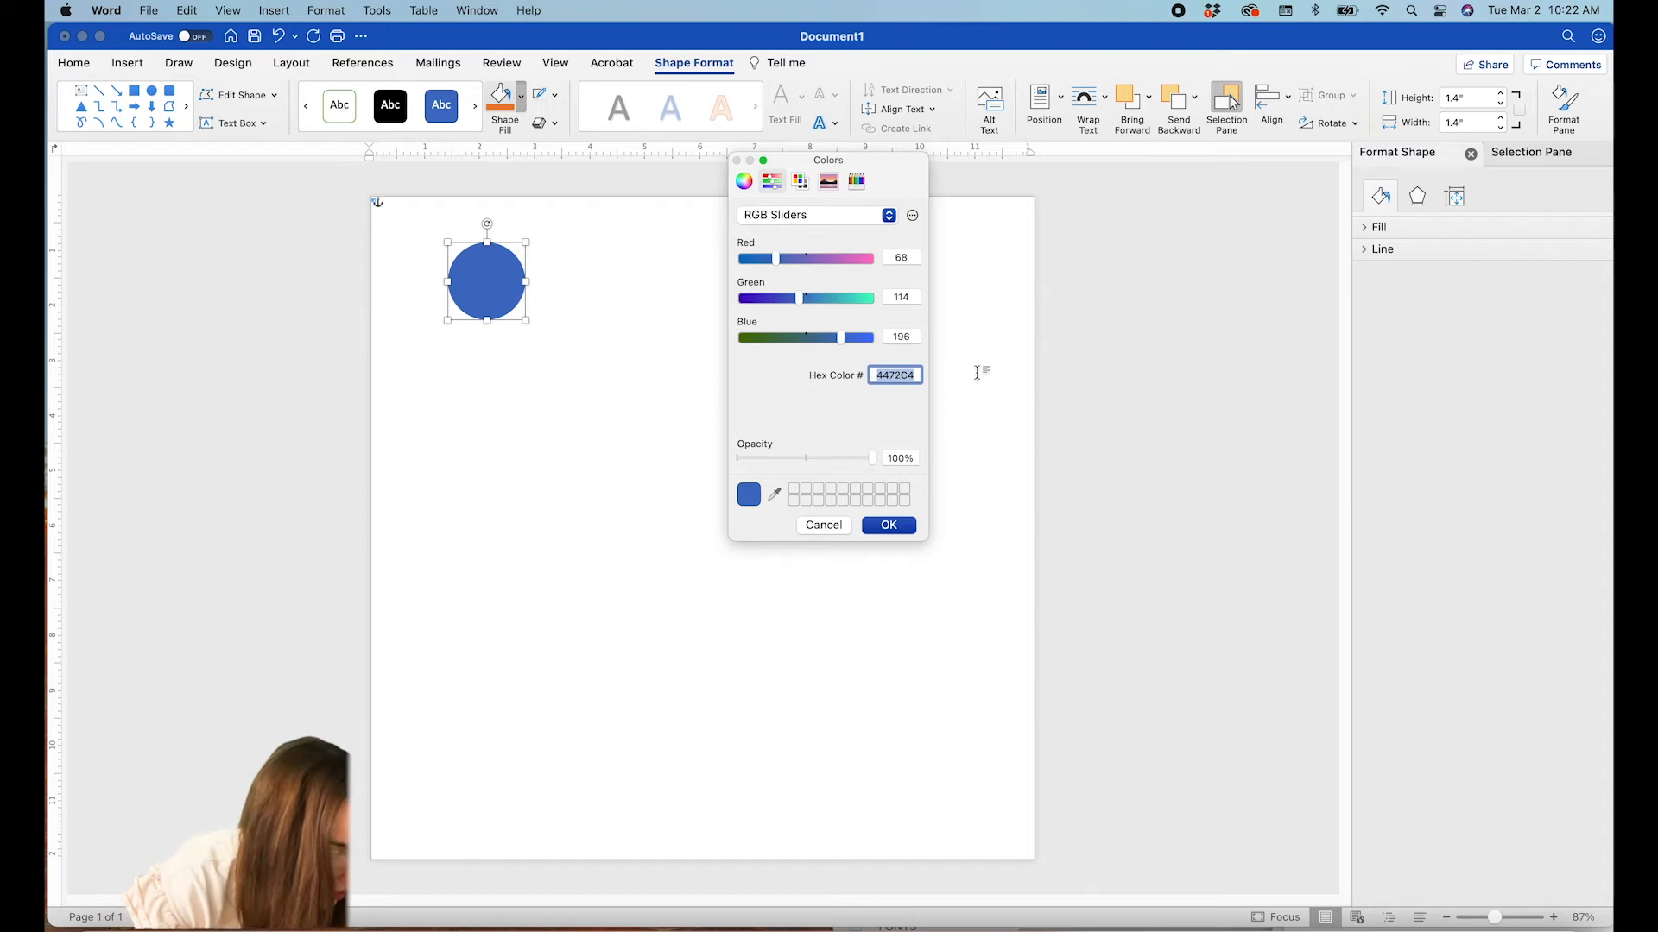
pyautogui.write('294')
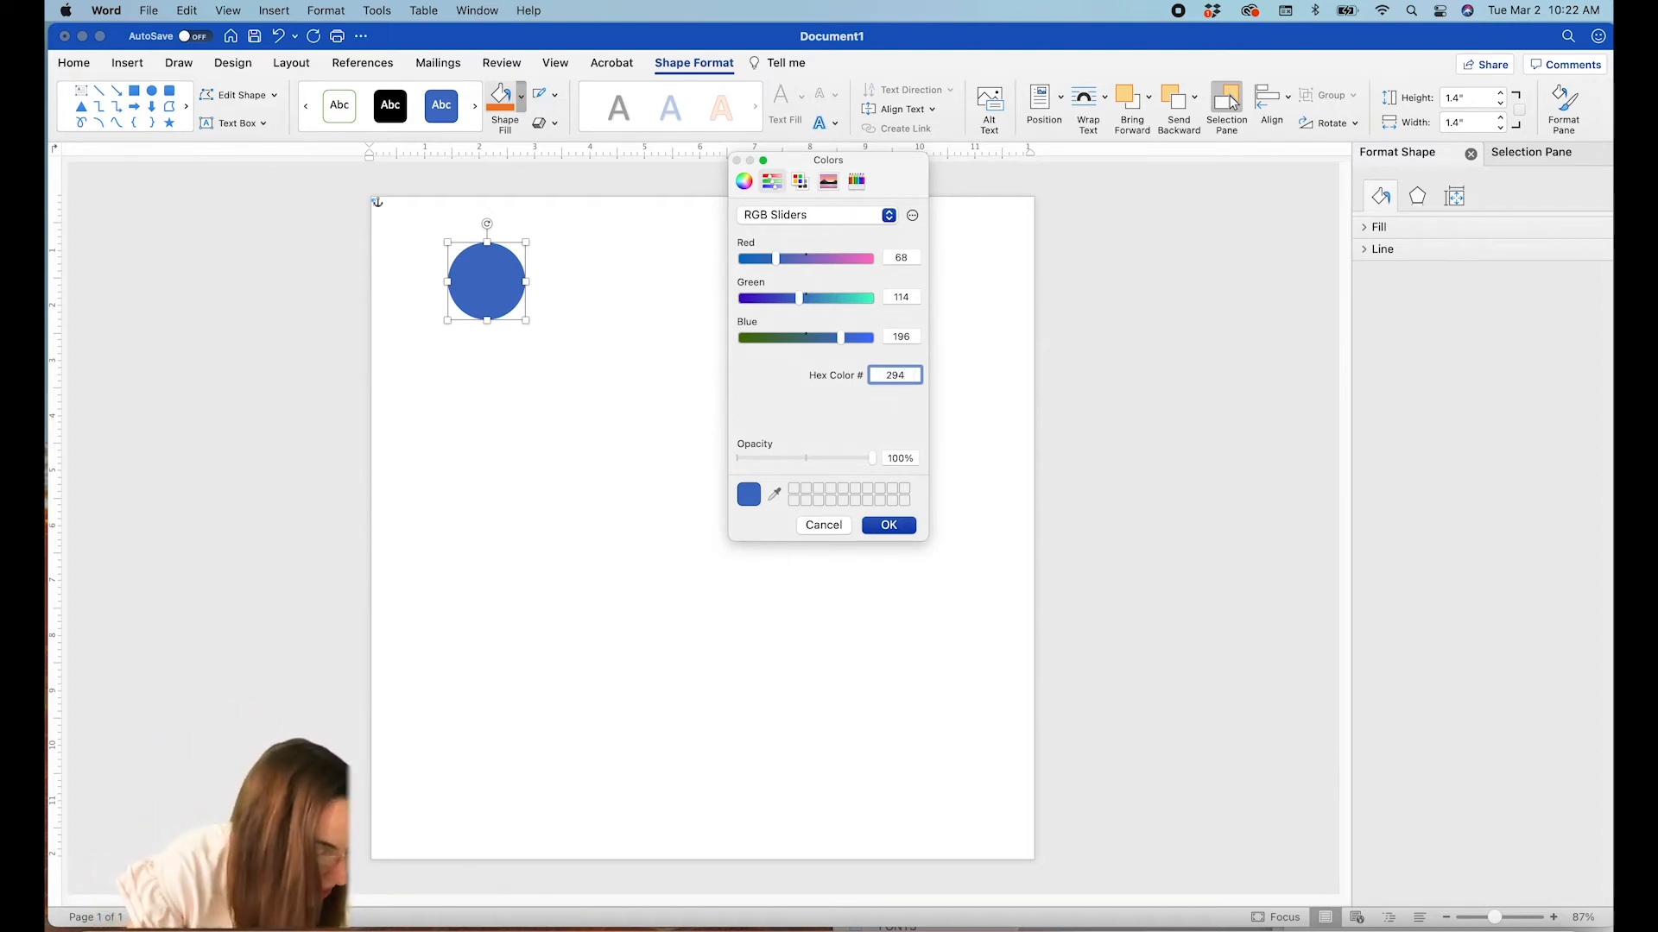
pyautogui.write('A5D')
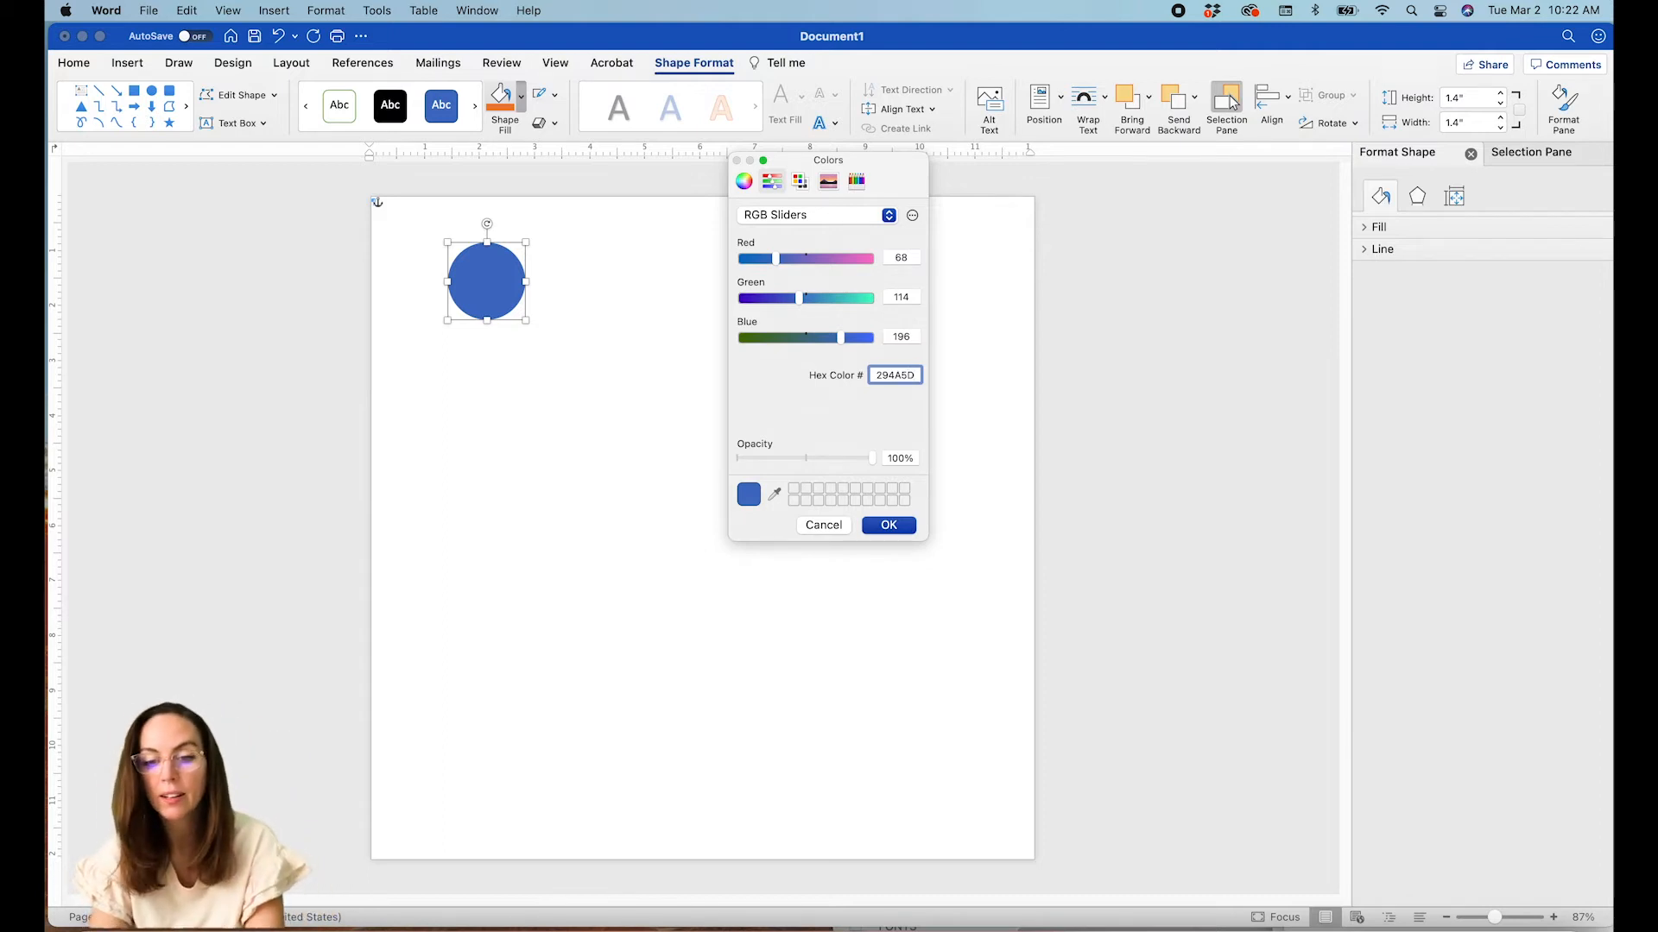
pyautogui.press('Return')
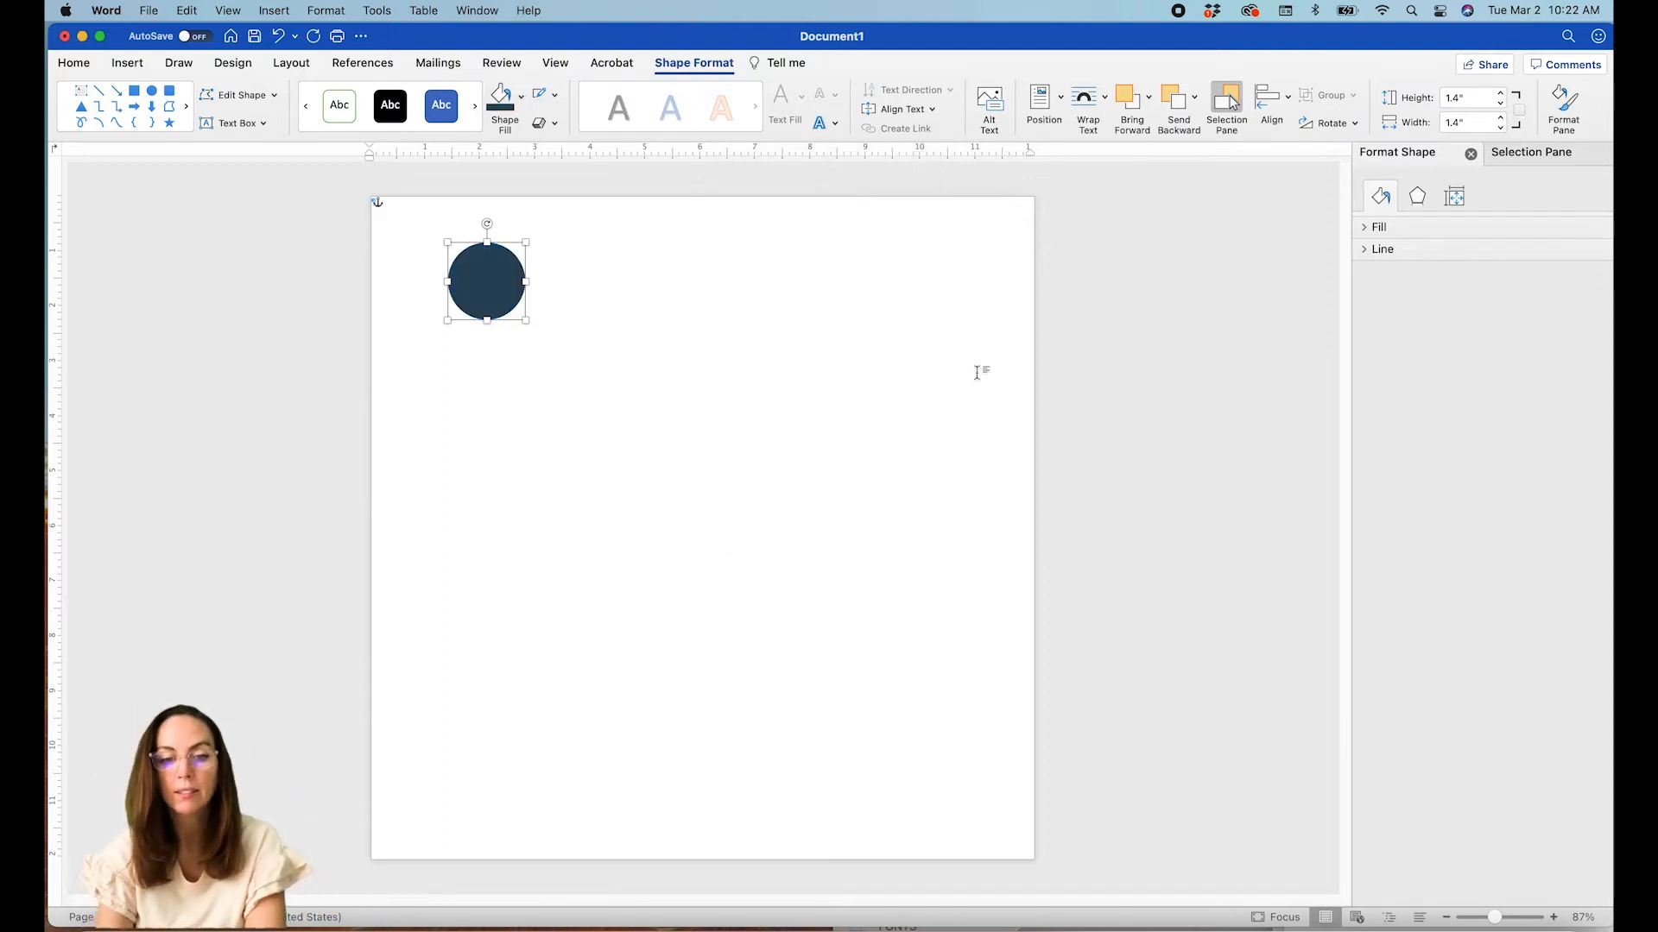
pyautogui.click(602, 285)
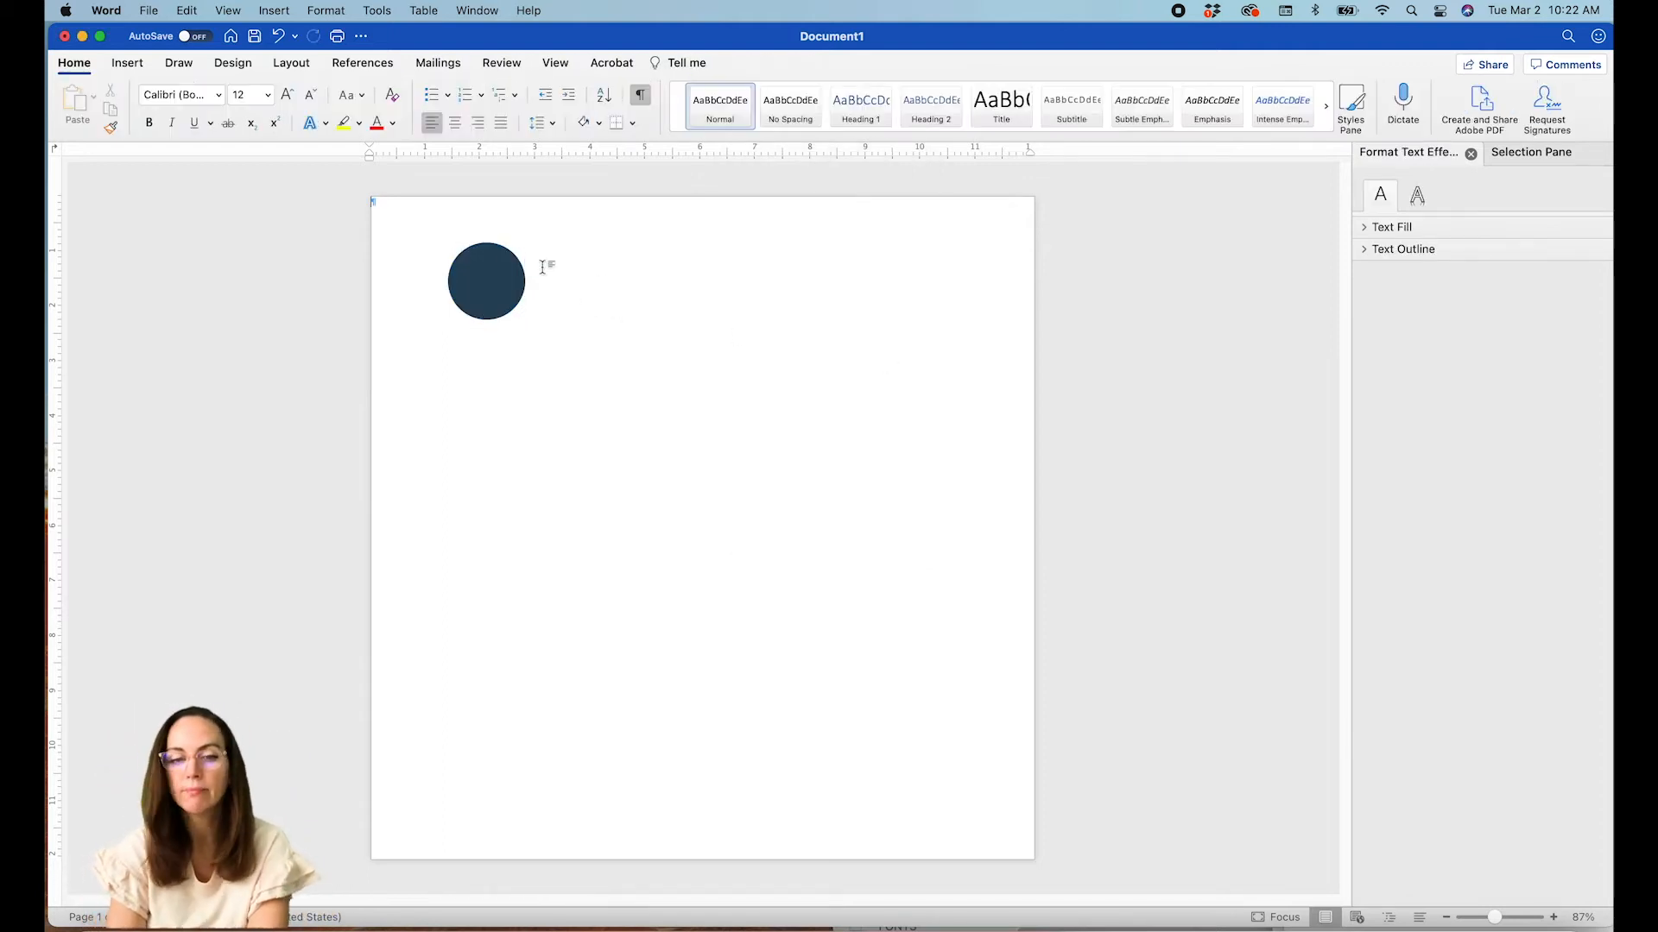
# - Cut the dark blue circle from the page to the clipboard
pyautogui.click(499, 278)
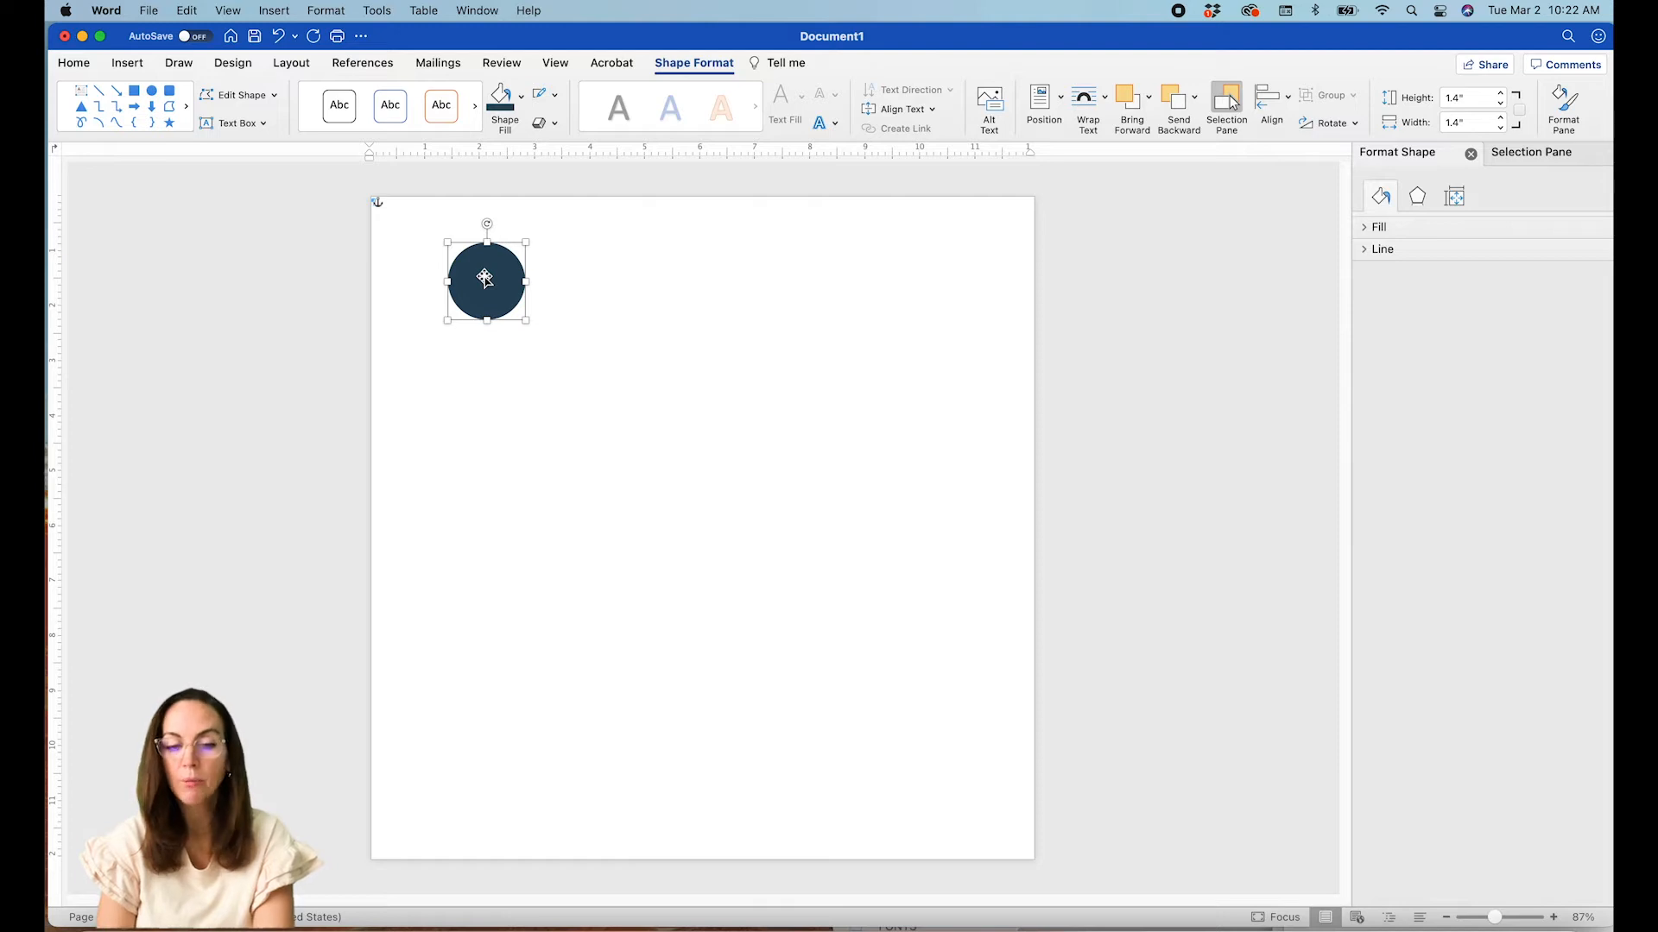
pyautogui.click(189, 10)
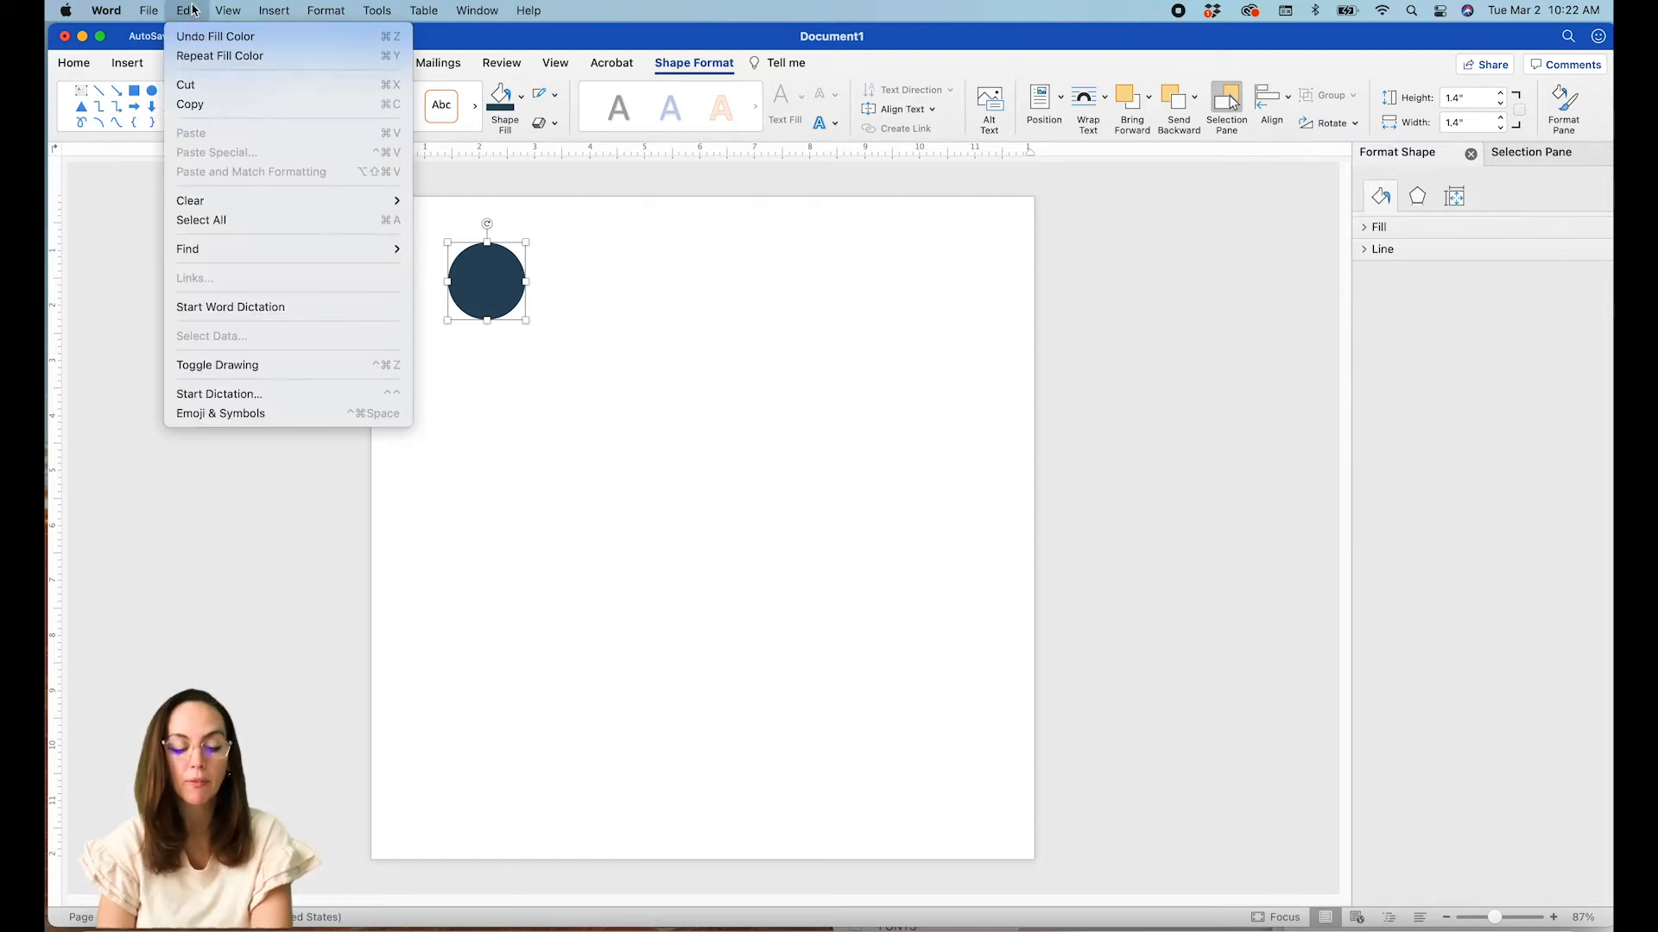
pyautogui.click(193, 86)
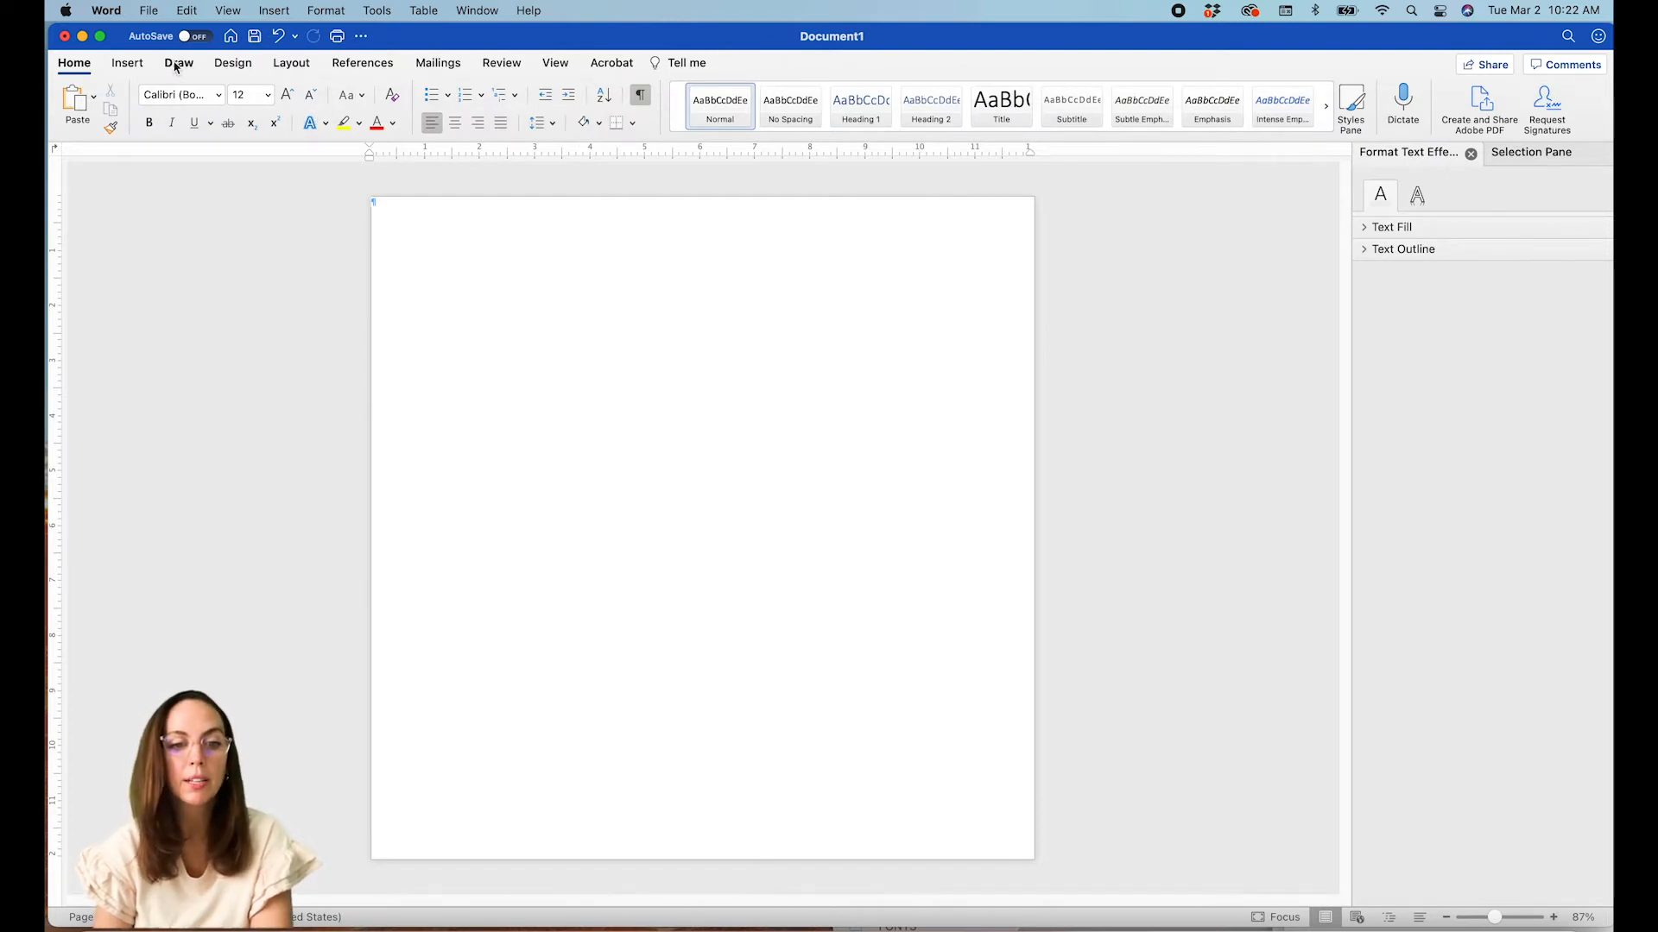
# - Draw a rectangle about 12 by 12 in that covers the whole page
pyautogui.click(126, 63)
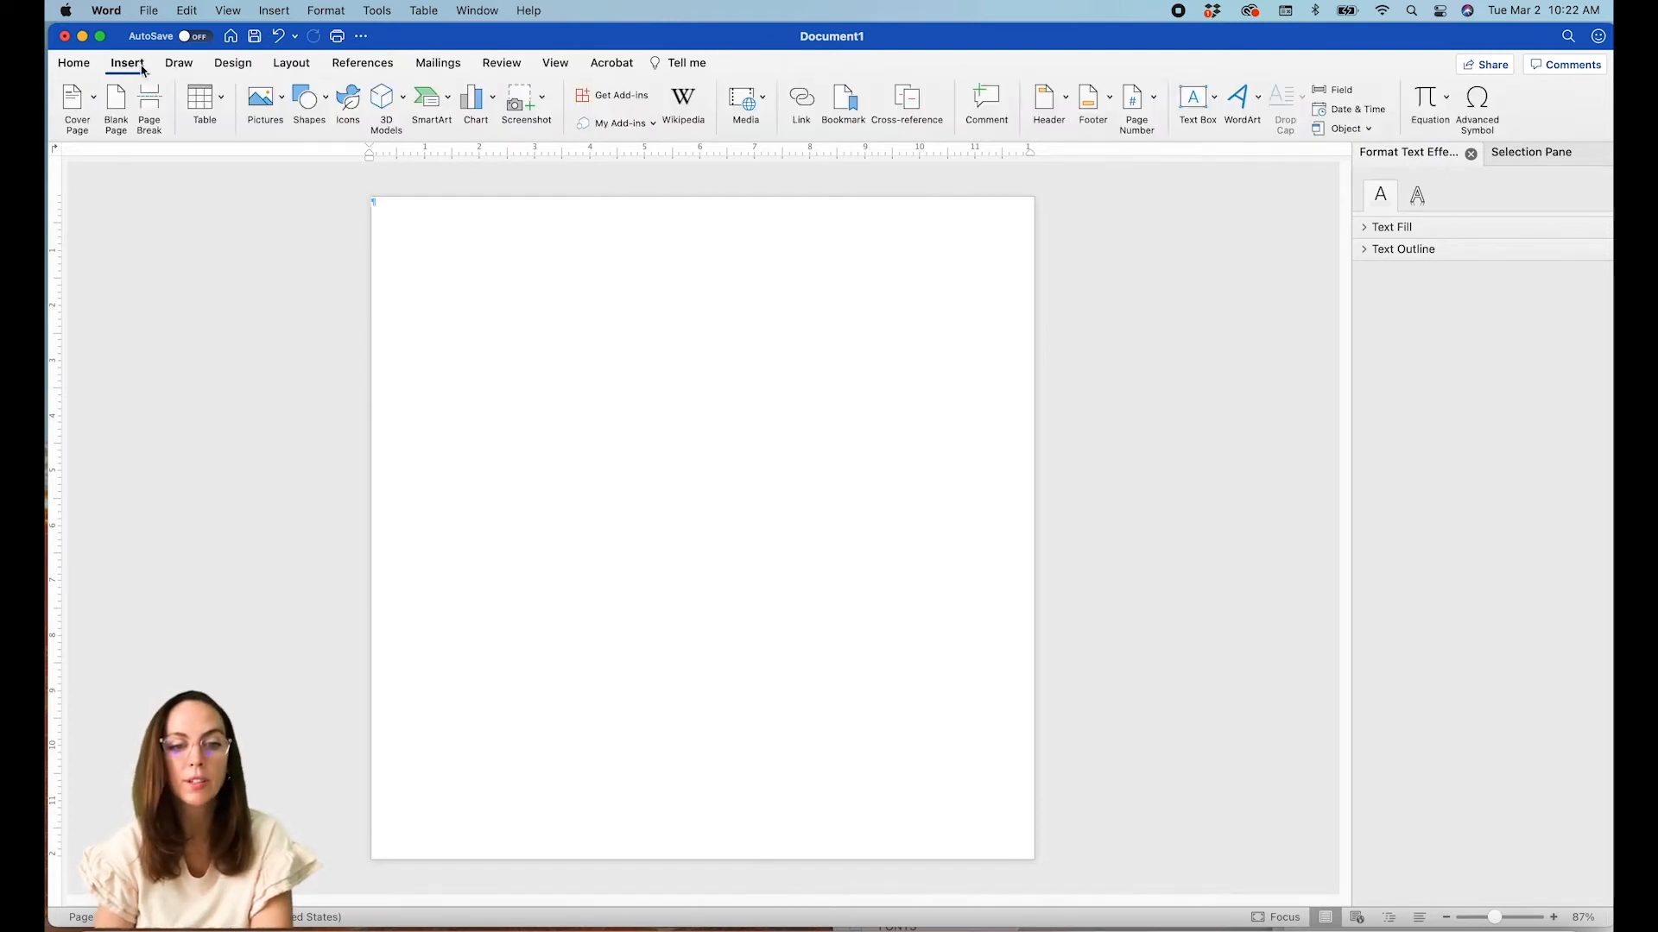
pyautogui.click(321, 102)
pyautogui.click(392, 153)
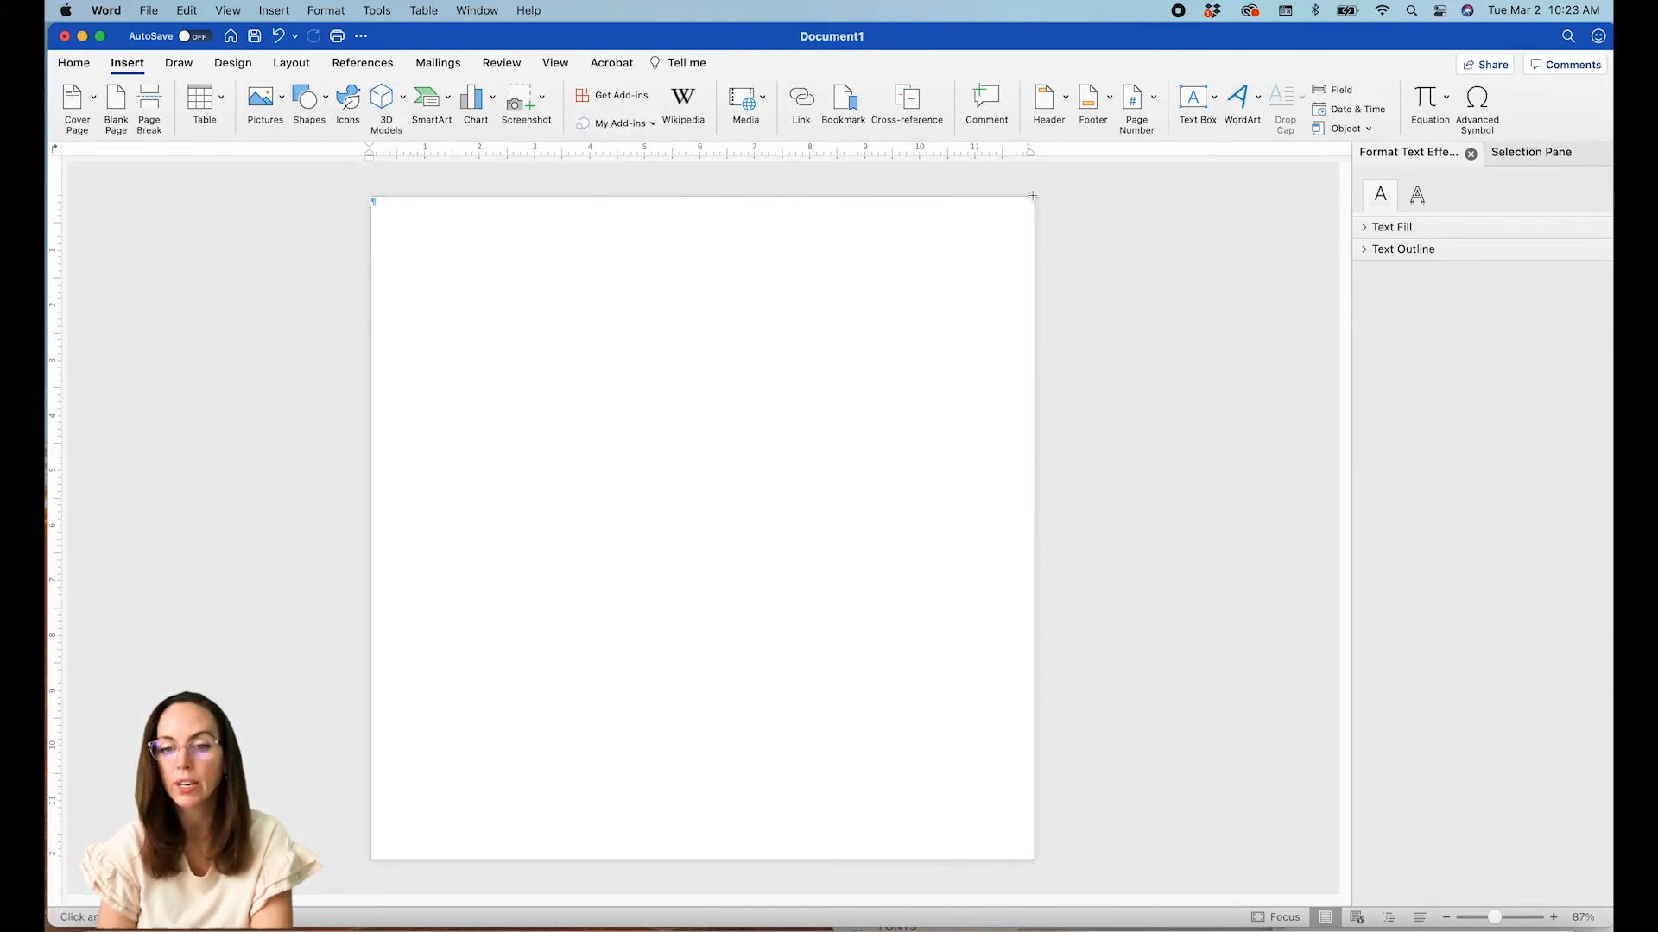
pyautogui.moveTo(1033, 195); pyautogui.dragTo(372, 859)
# - Set the rectangle's height and width to 12 in
pyautogui.click(1474, 96)
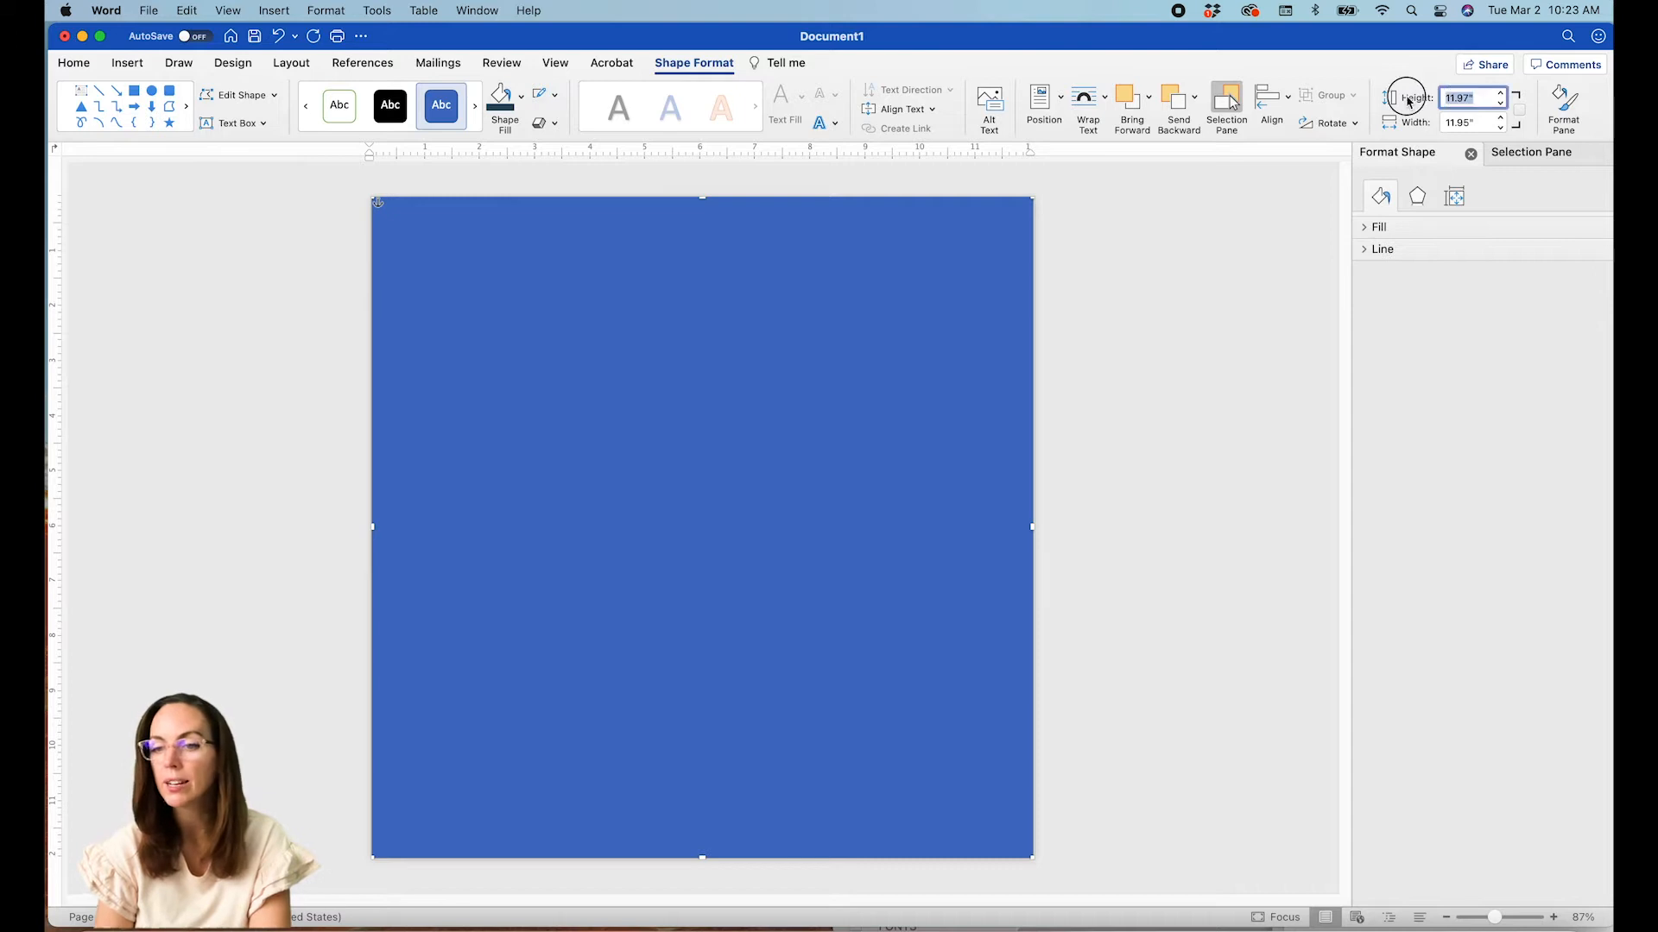
pyautogui.write('12')
pyautogui.press('Return')
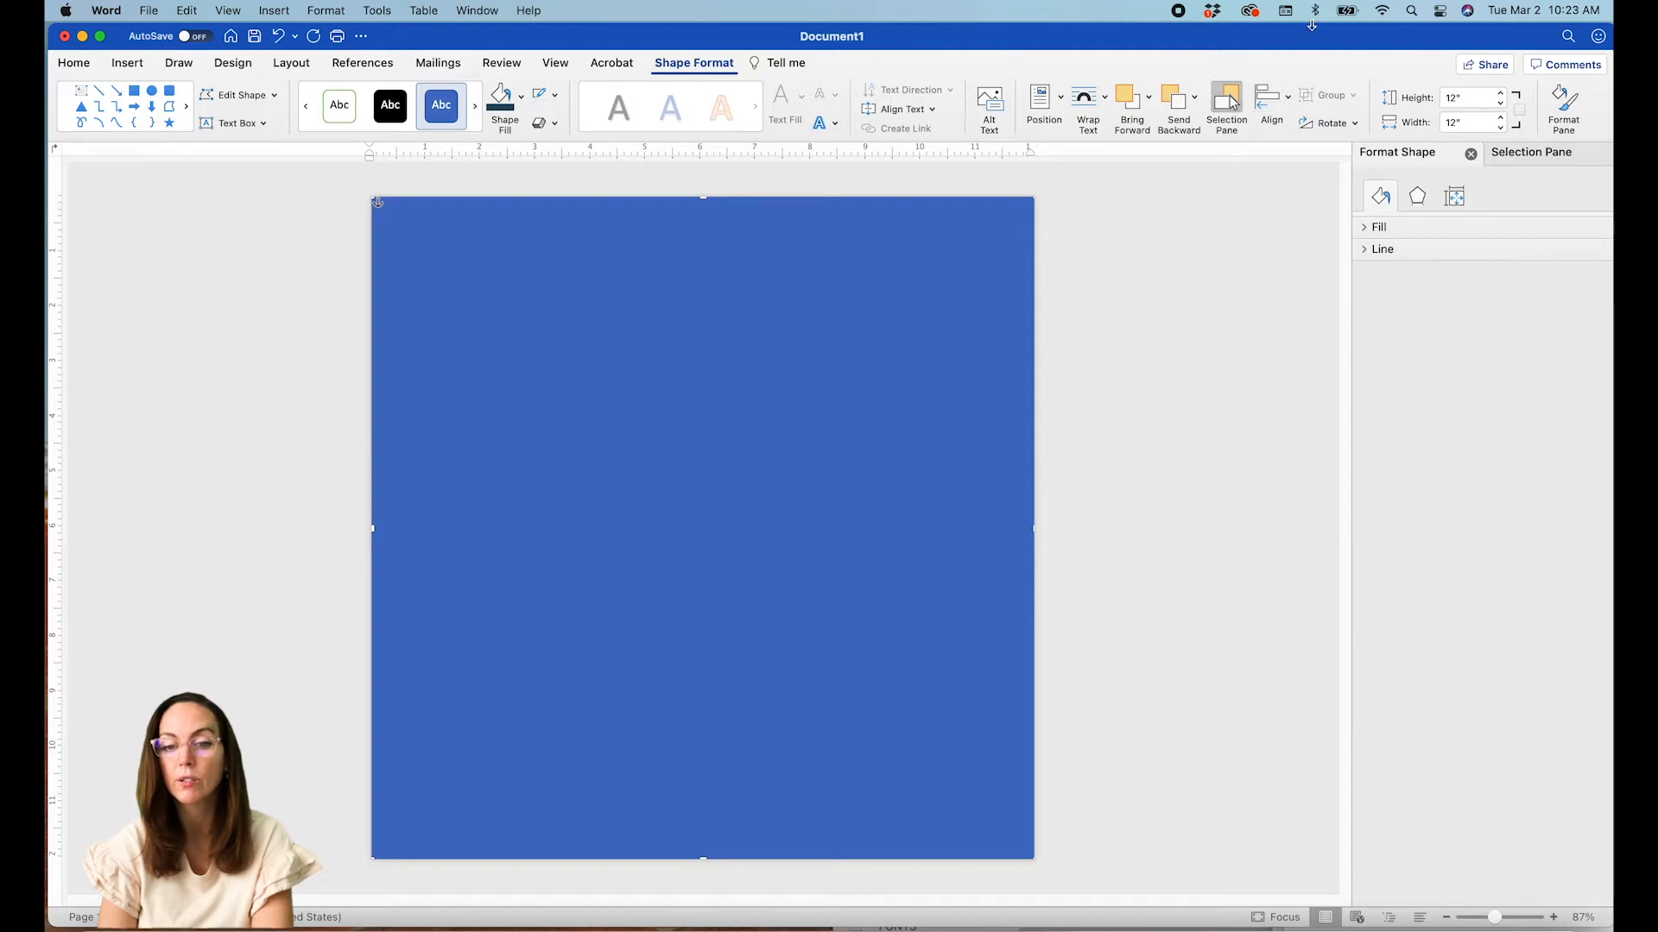
# - Align the square to the horizontal center and vertical middle of the margins
pyautogui.click(1277, 105)
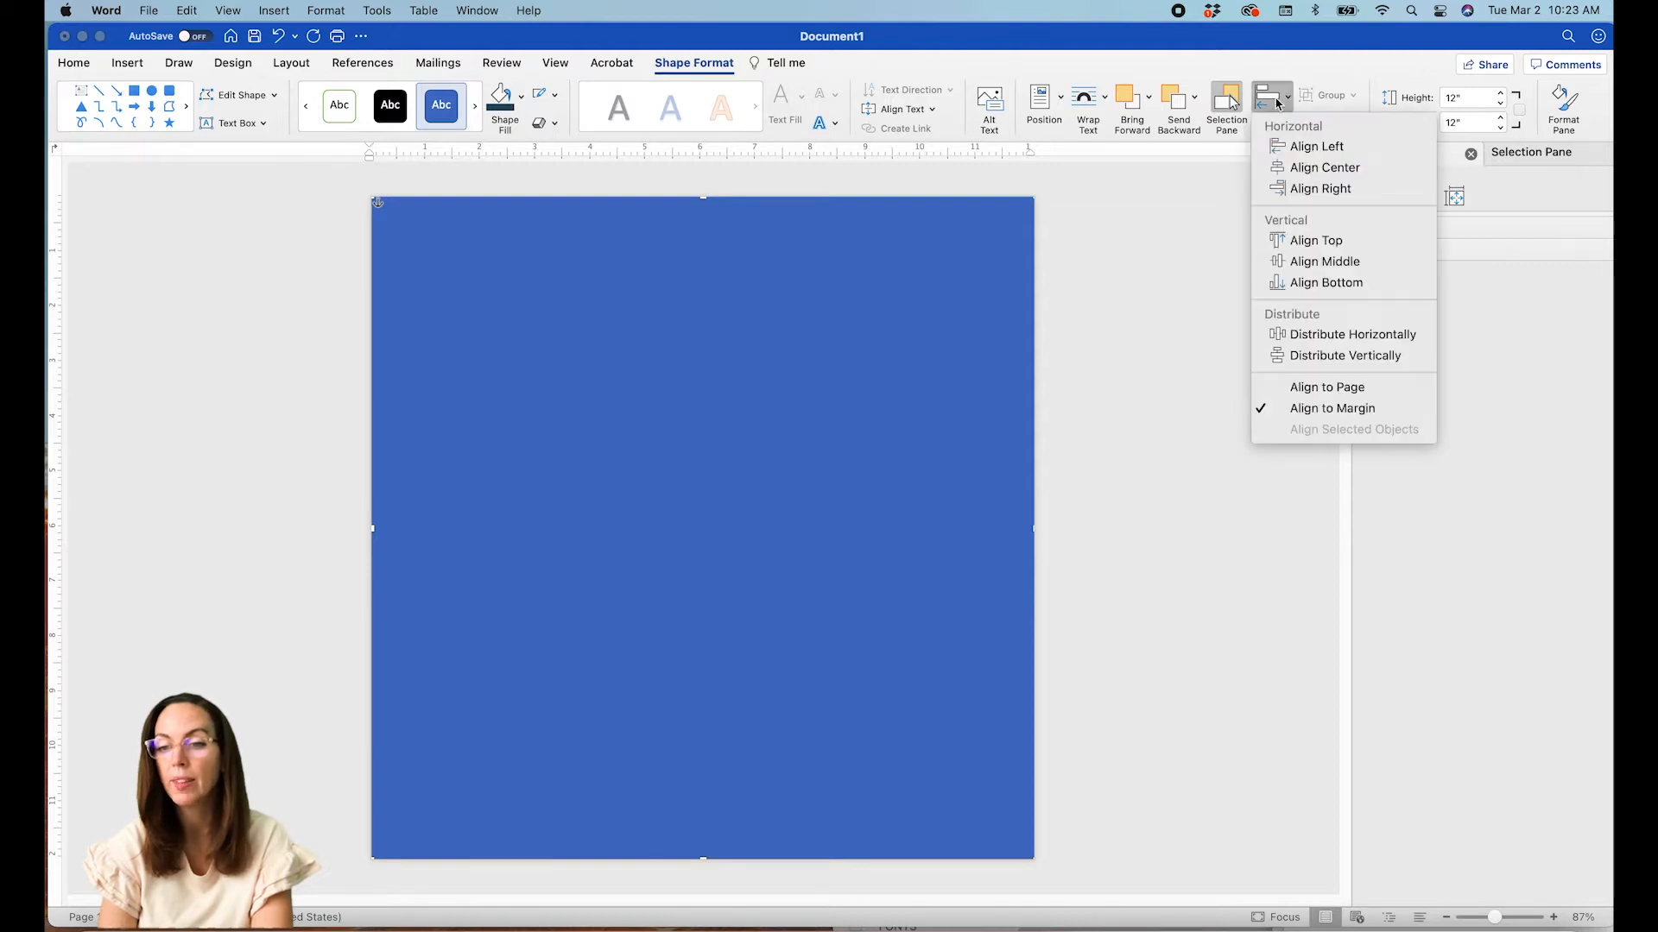
pyautogui.click(1293, 169)
pyautogui.click(1276, 100)
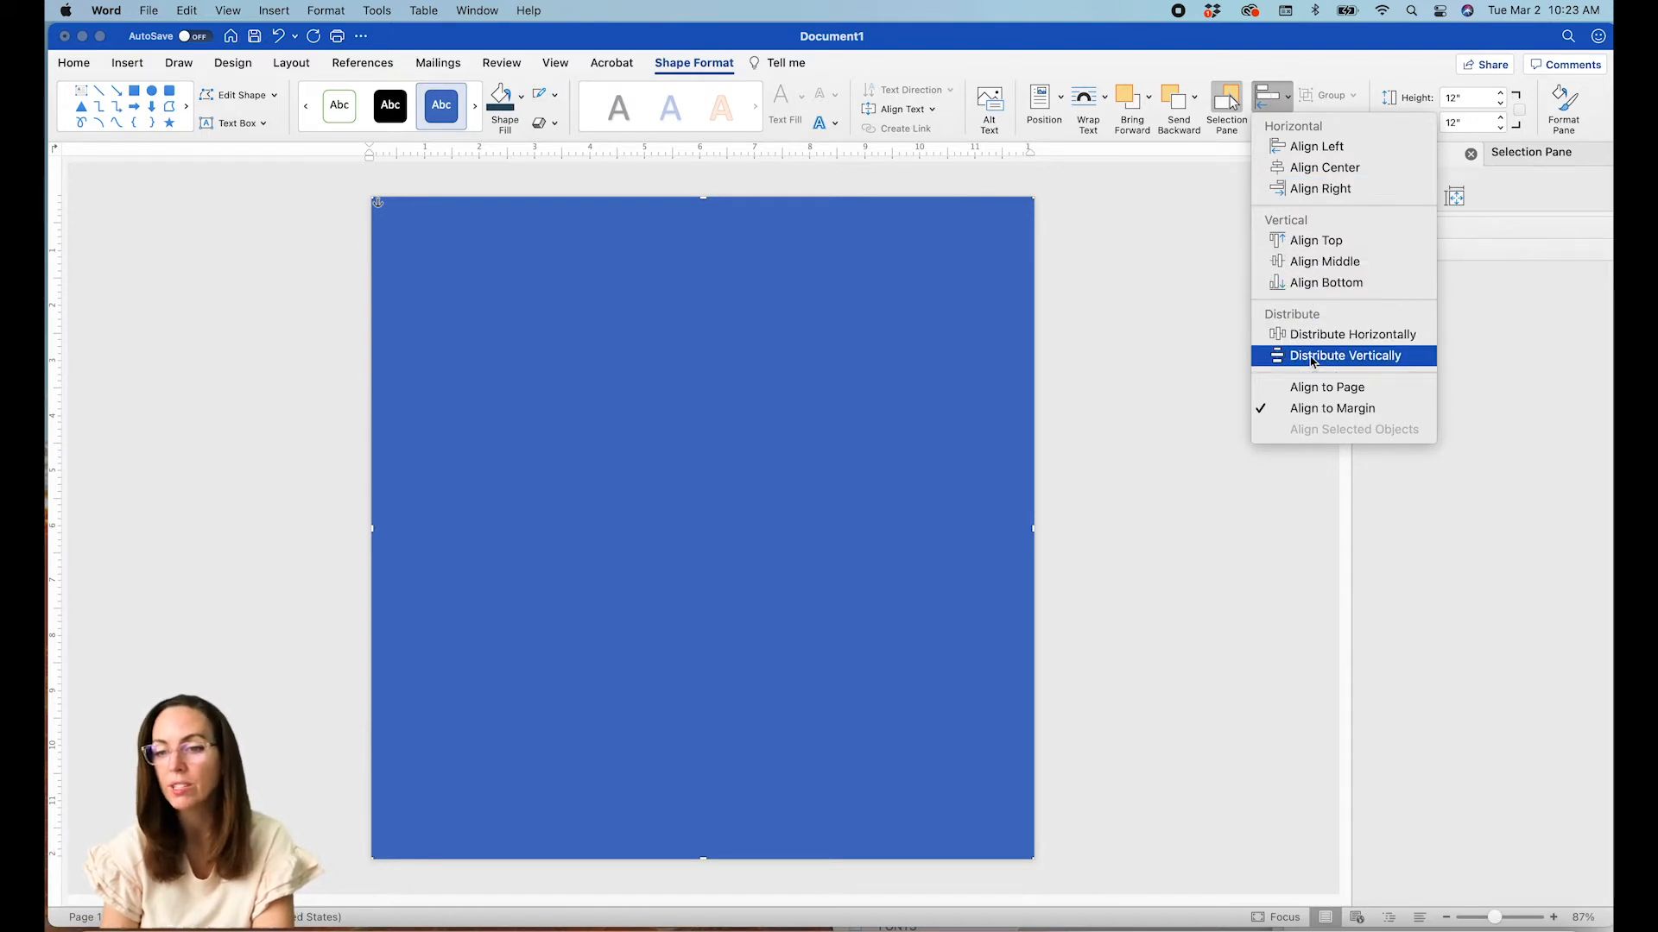
pyautogui.click(1303, 170)
pyautogui.click(1271, 101)
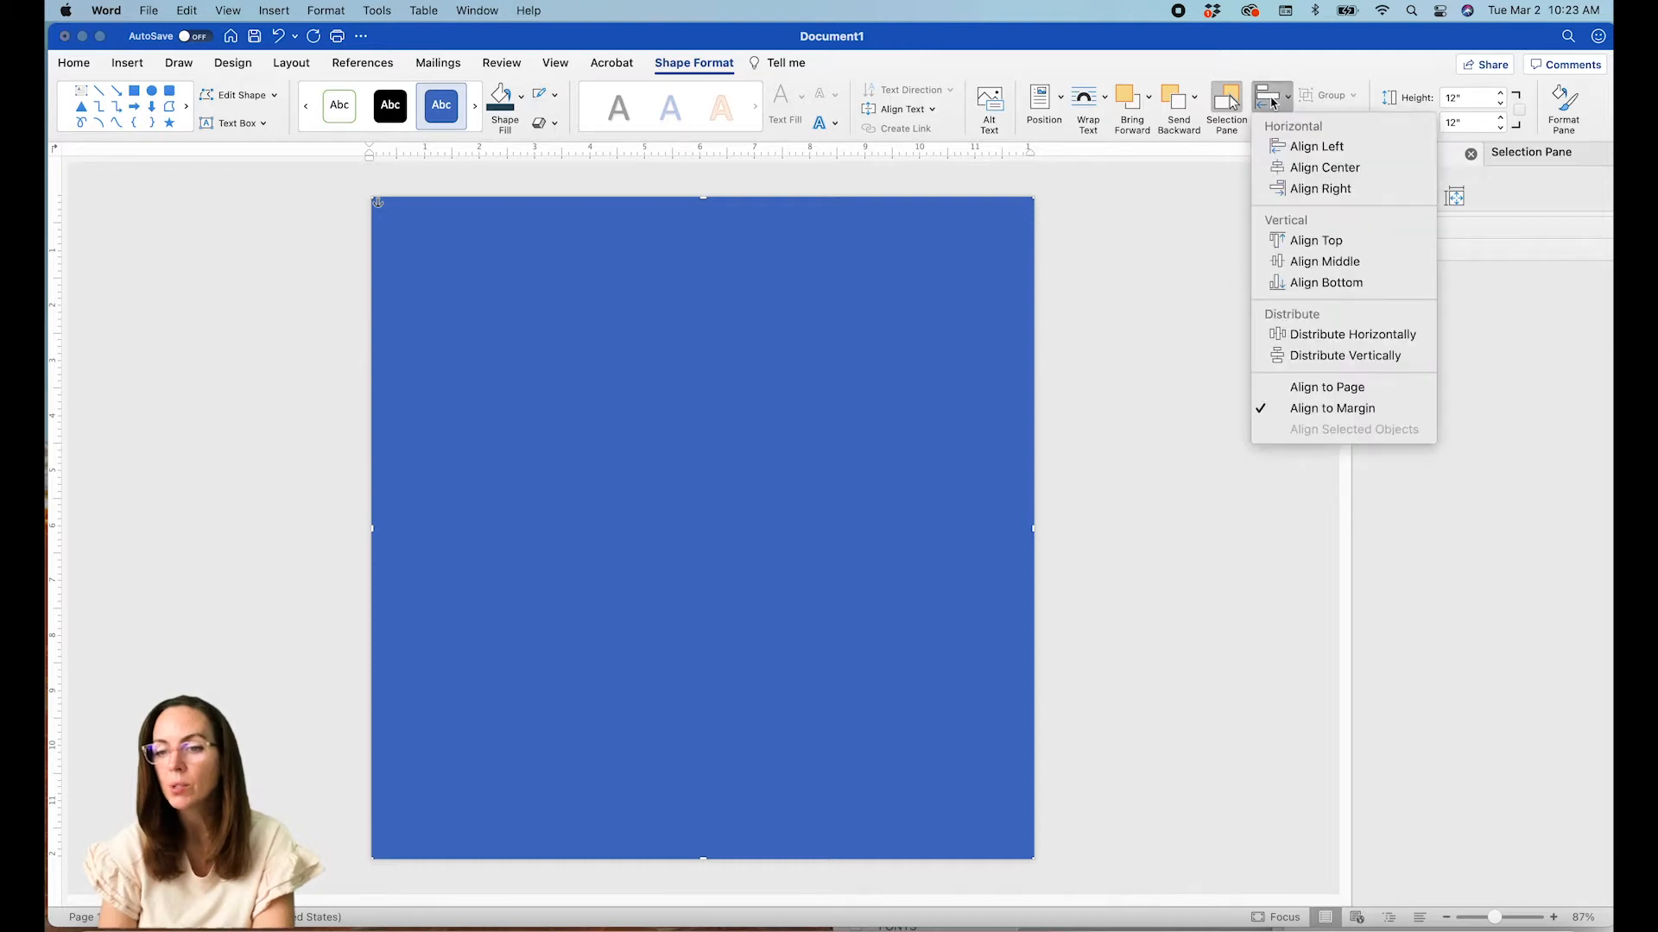
pyautogui.click(1292, 262)
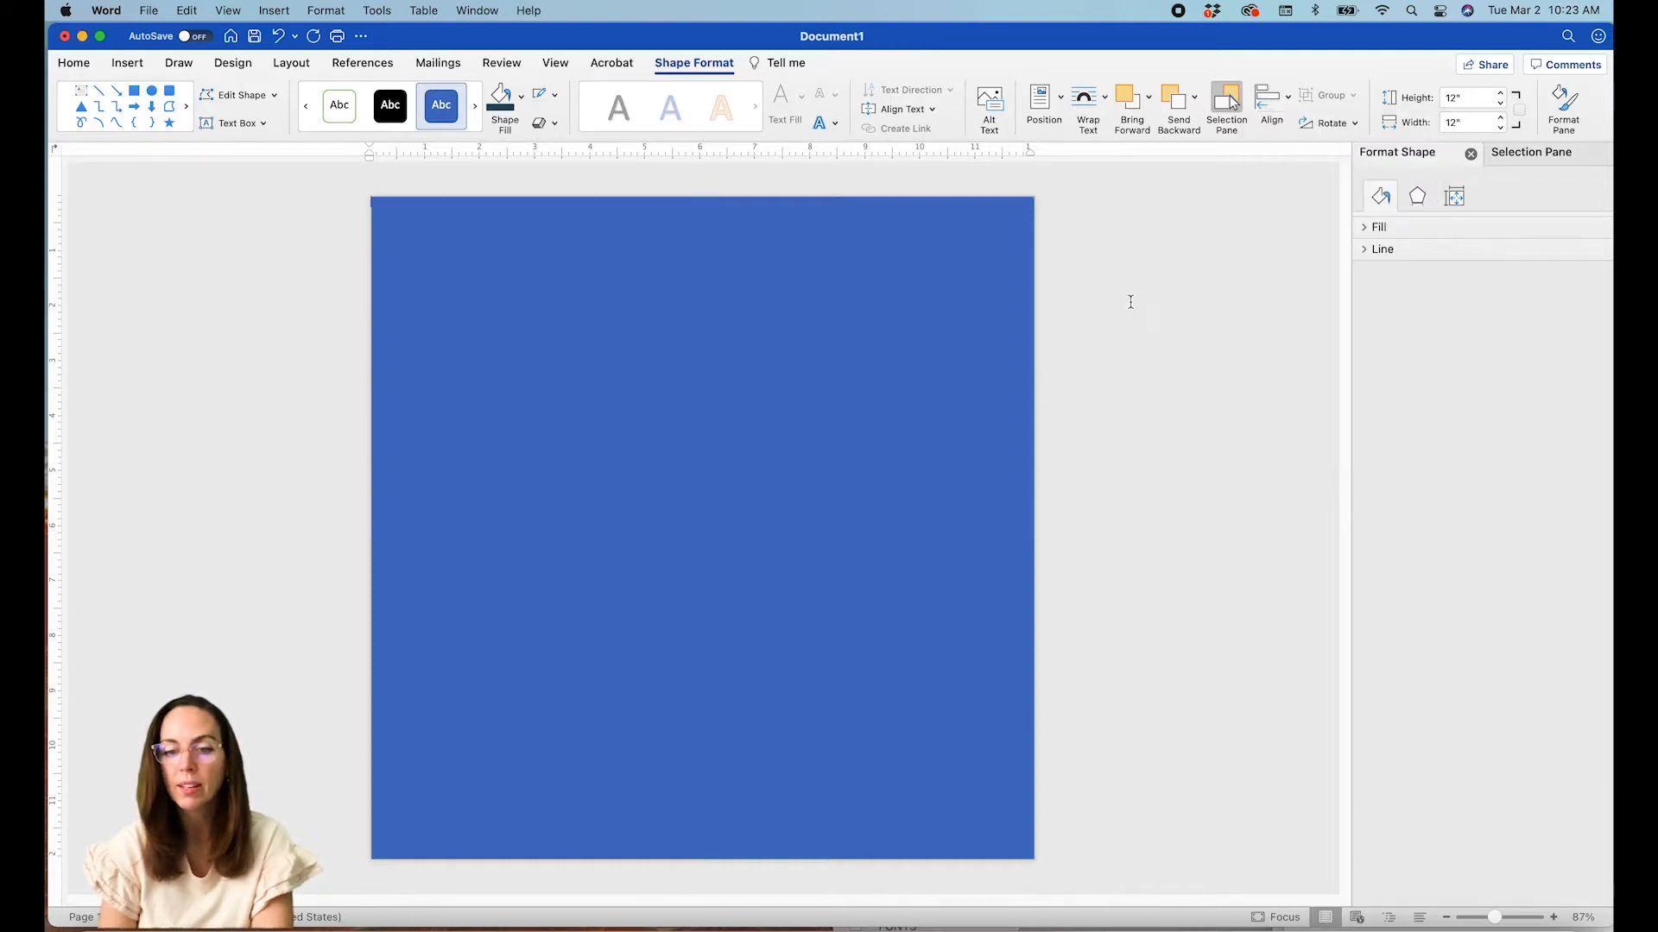
# - Set the page-sized square's outline to No line
pyautogui.click(951, 400)
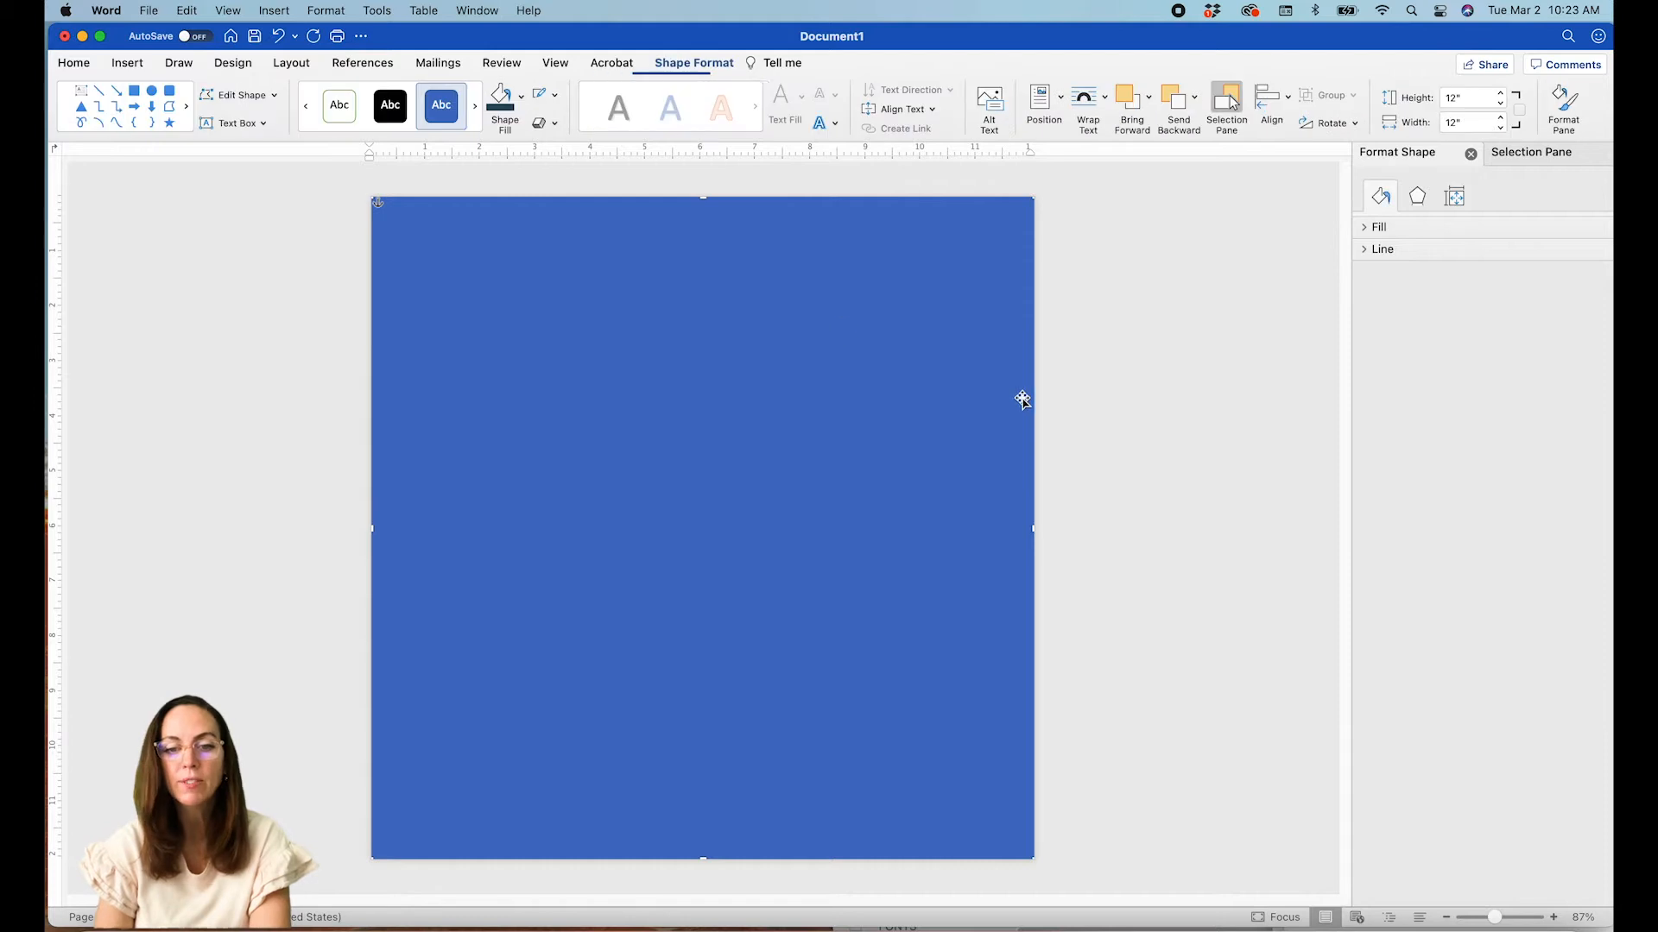
pyautogui.click(1403, 156)
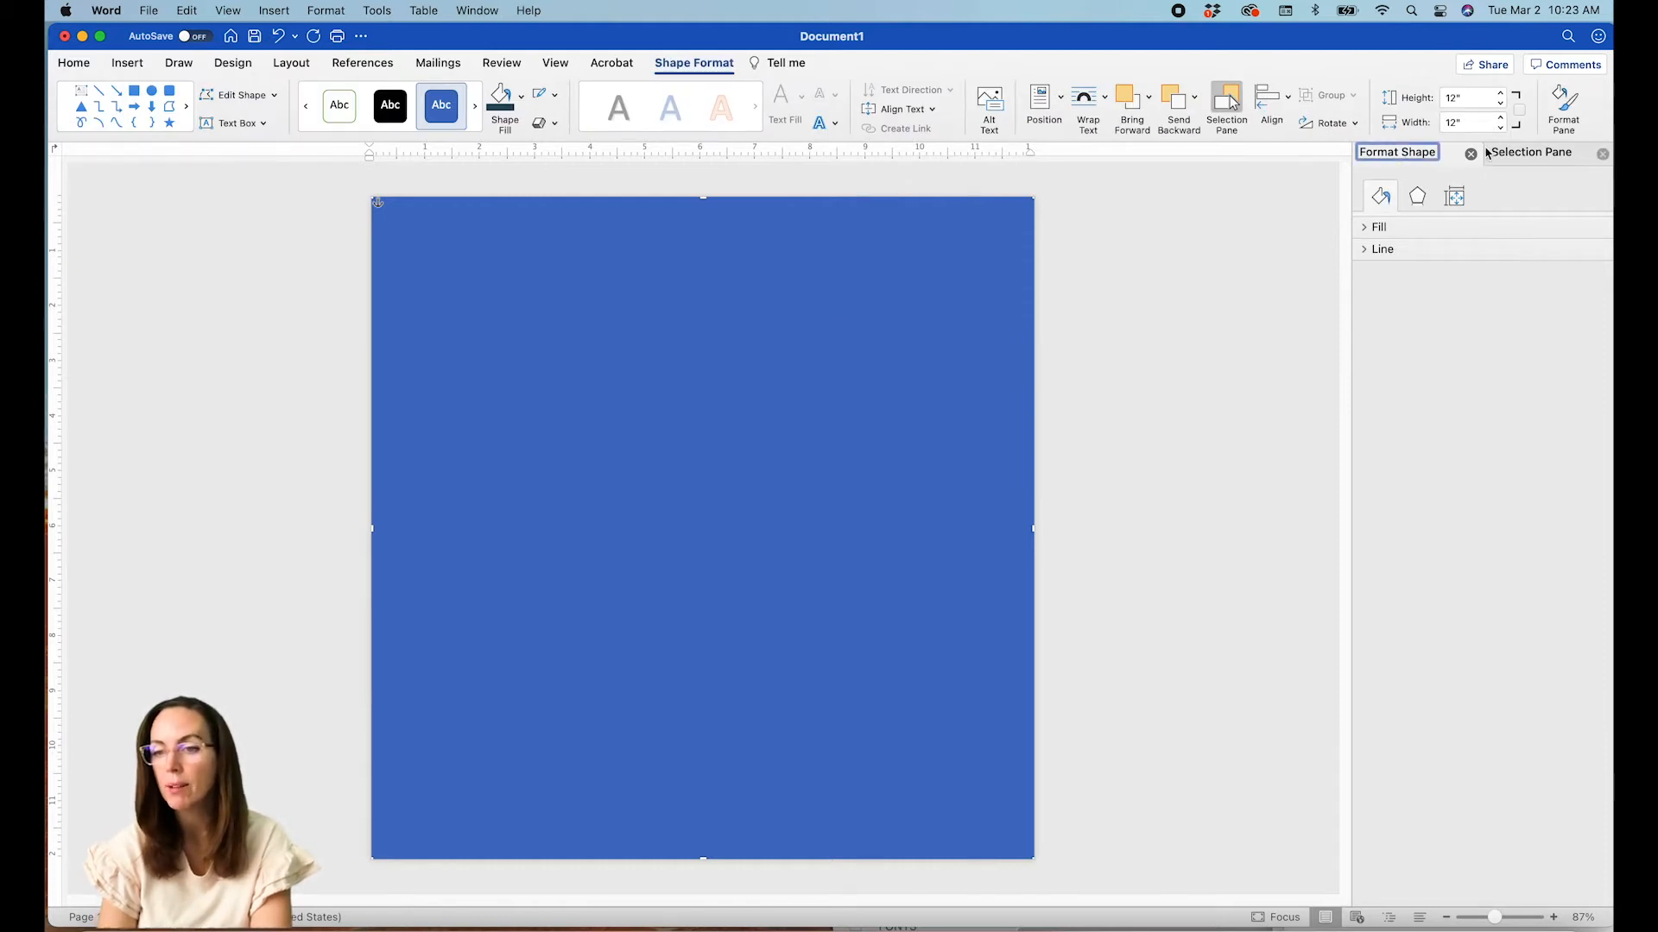
pyautogui.click(1367, 250)
pyautogui.click(1386, 293)
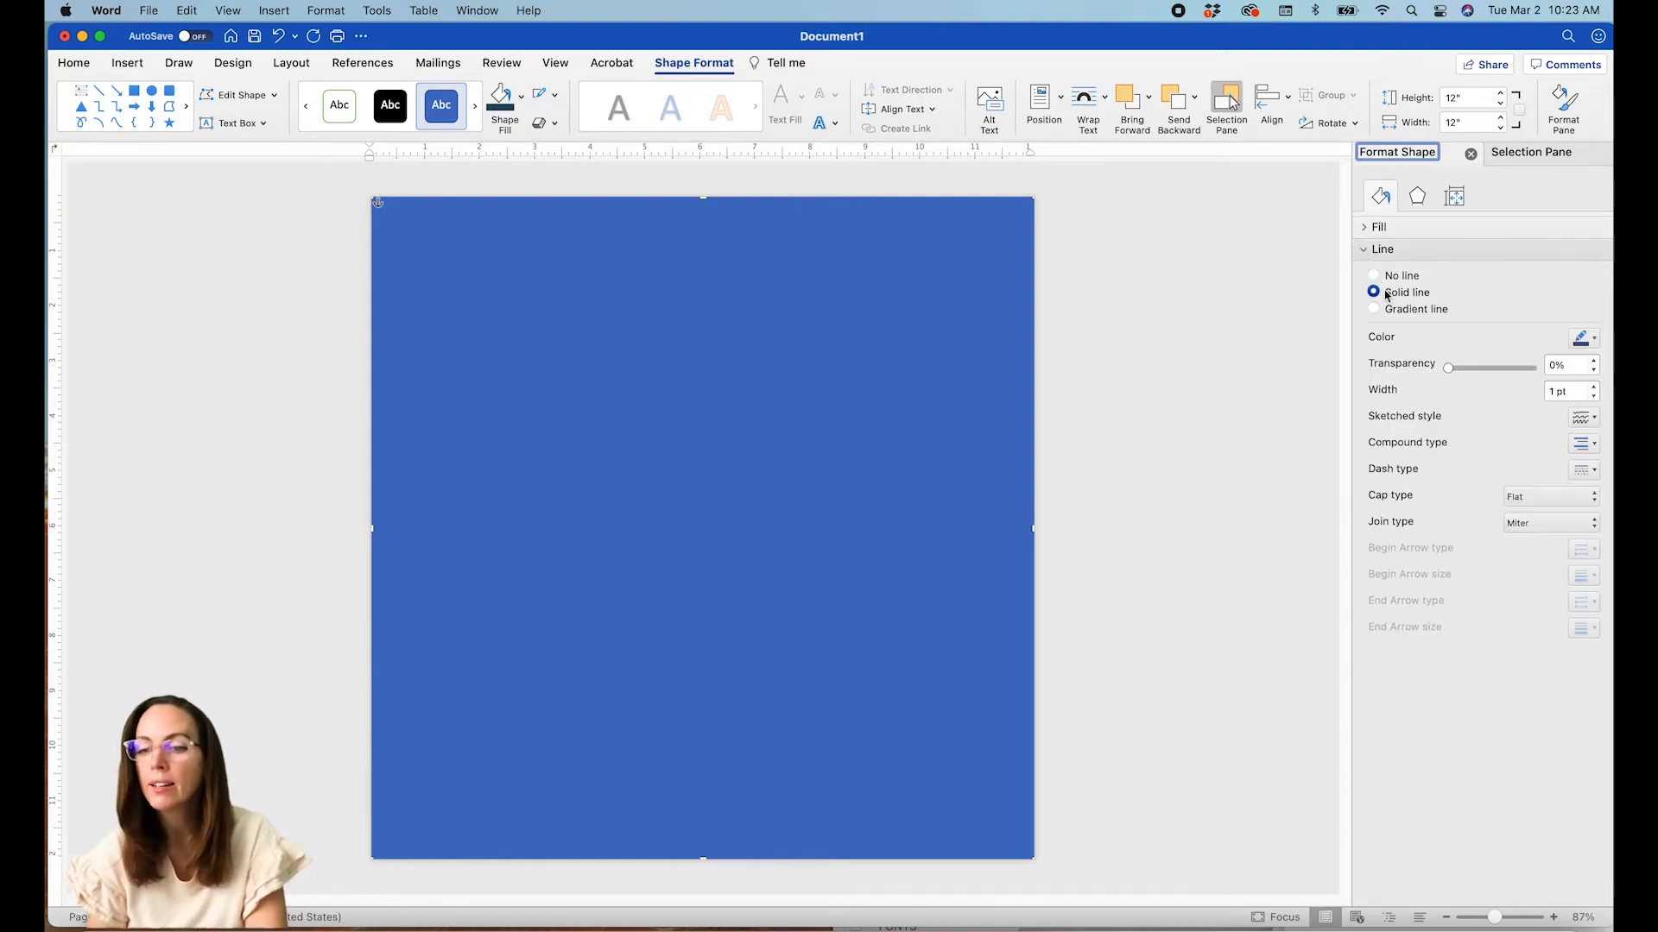
pyautogui.click(1377, 277)
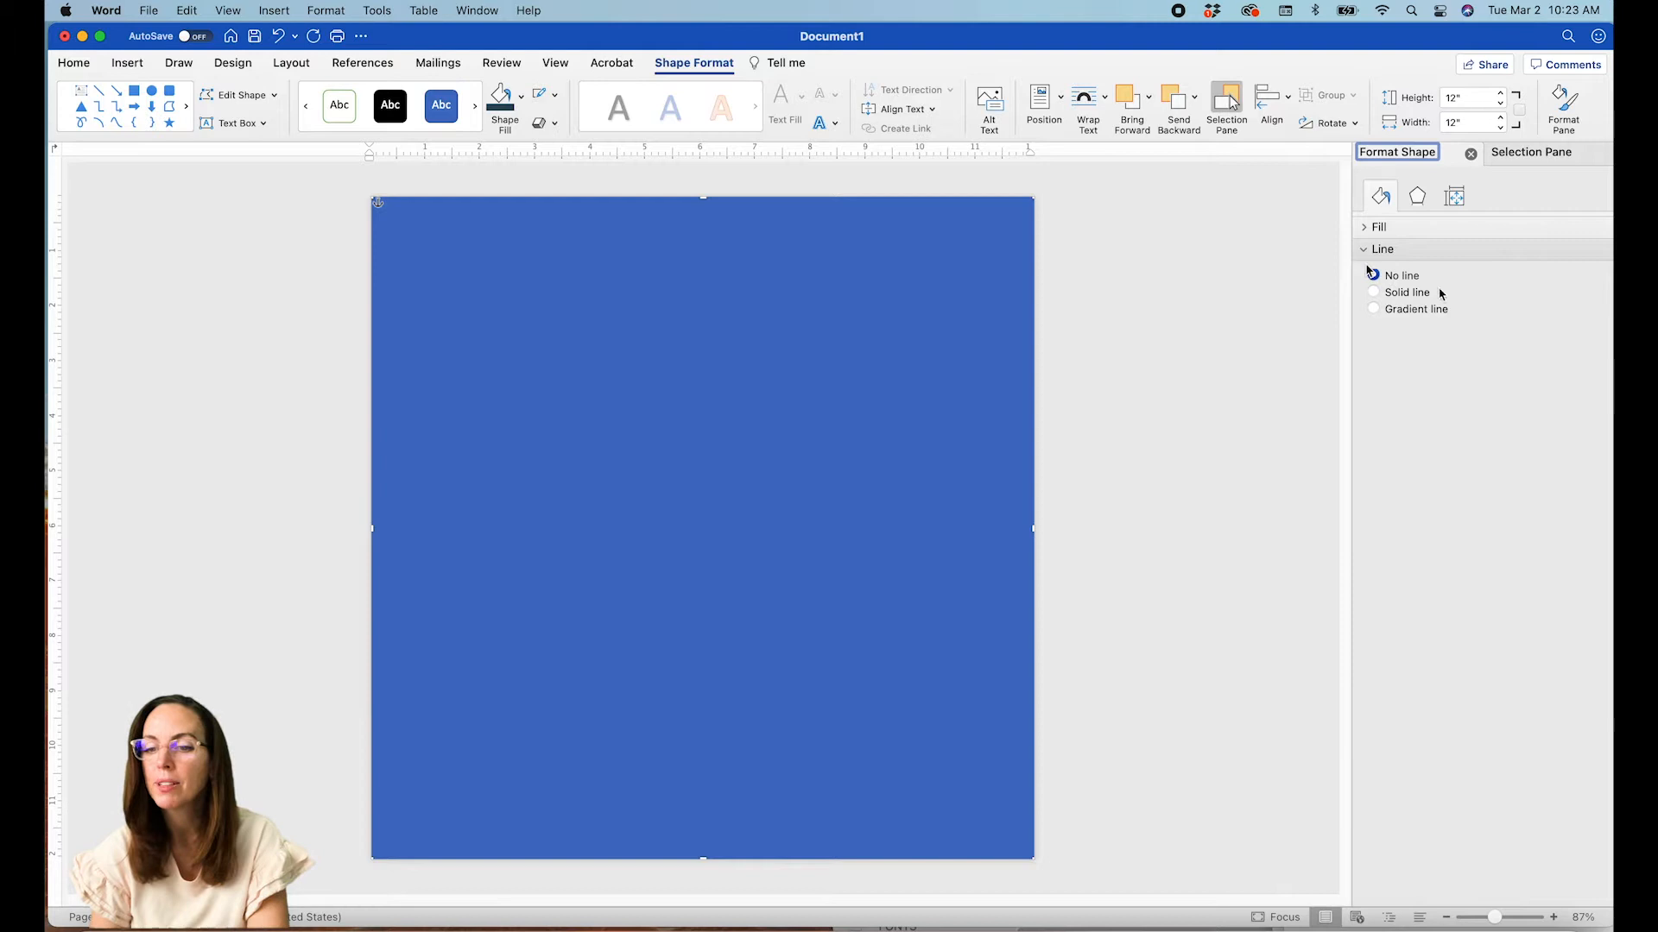
# - Give the square a picture fill using the circle copied on the clipboard as the source
pyautogui.click(1366, 227)
pyautogui.click(1367, 228)
pyautogui.click(1368, 228)
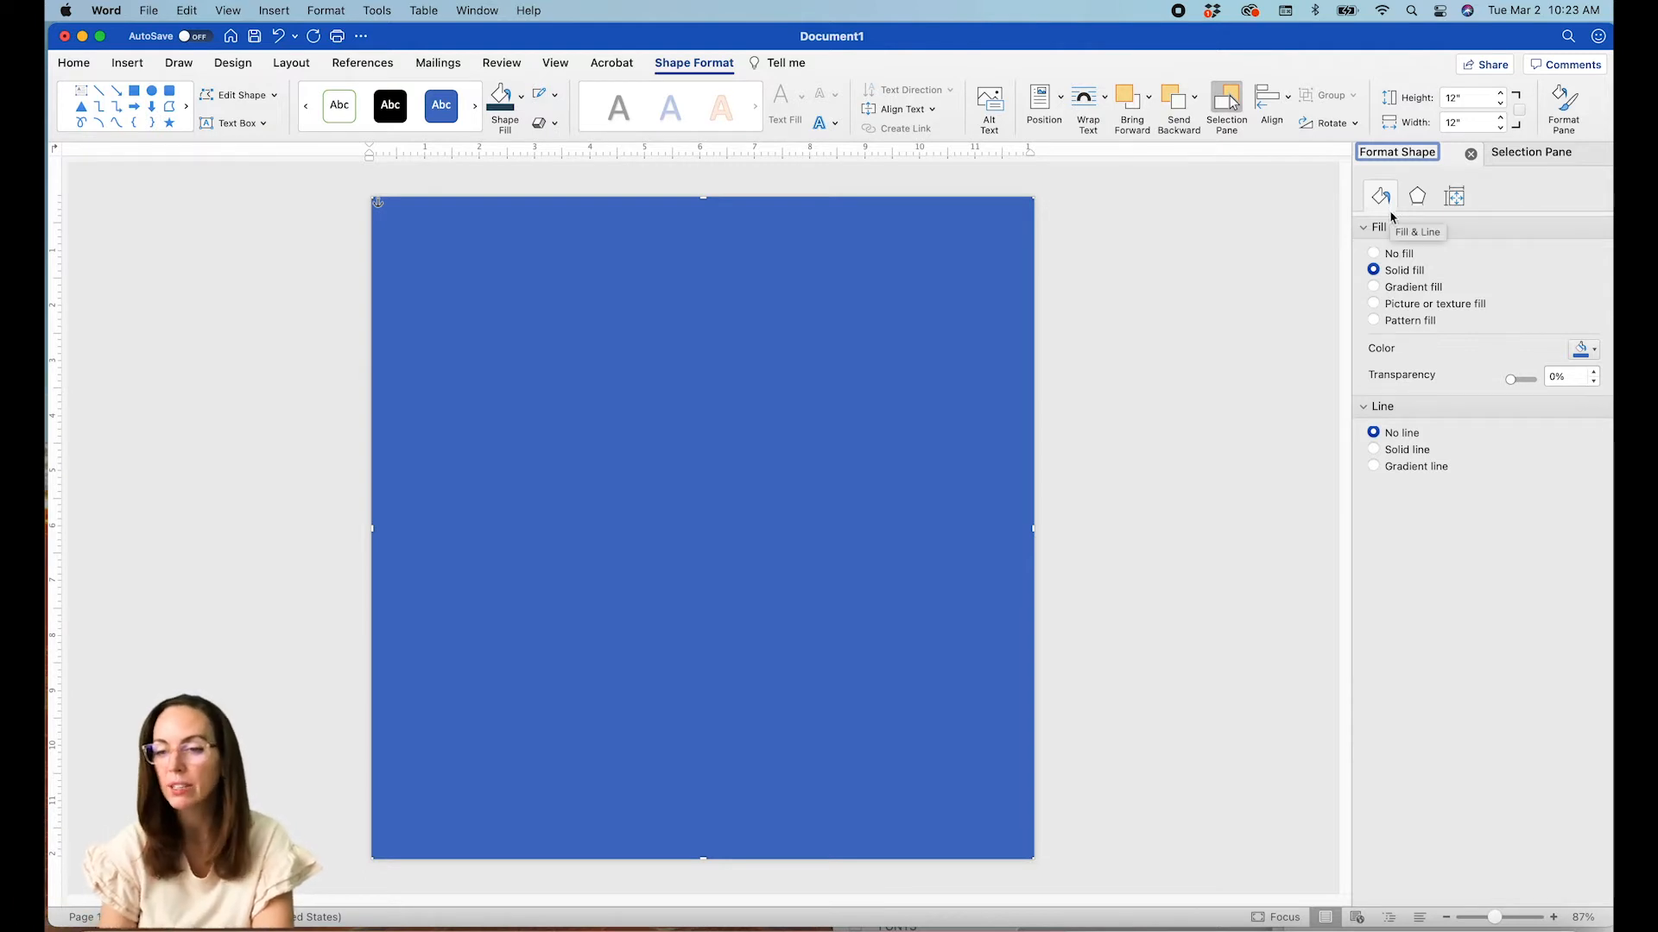
pyautogui.click(1375, 306)
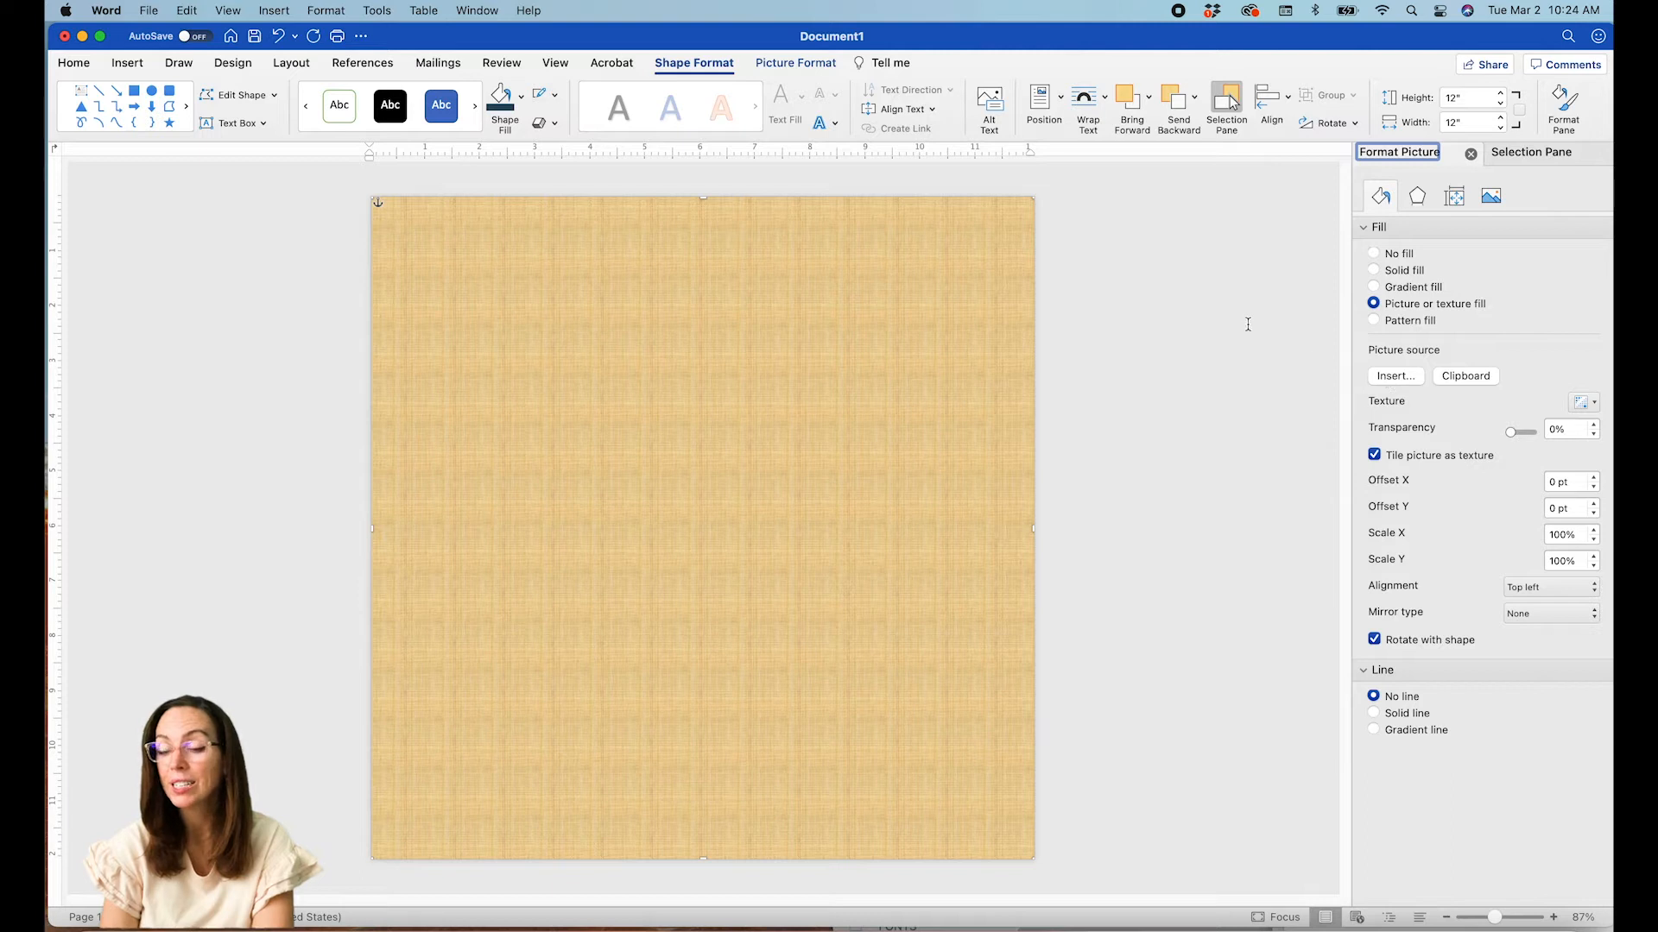
pyautogui.click(1456, 377)
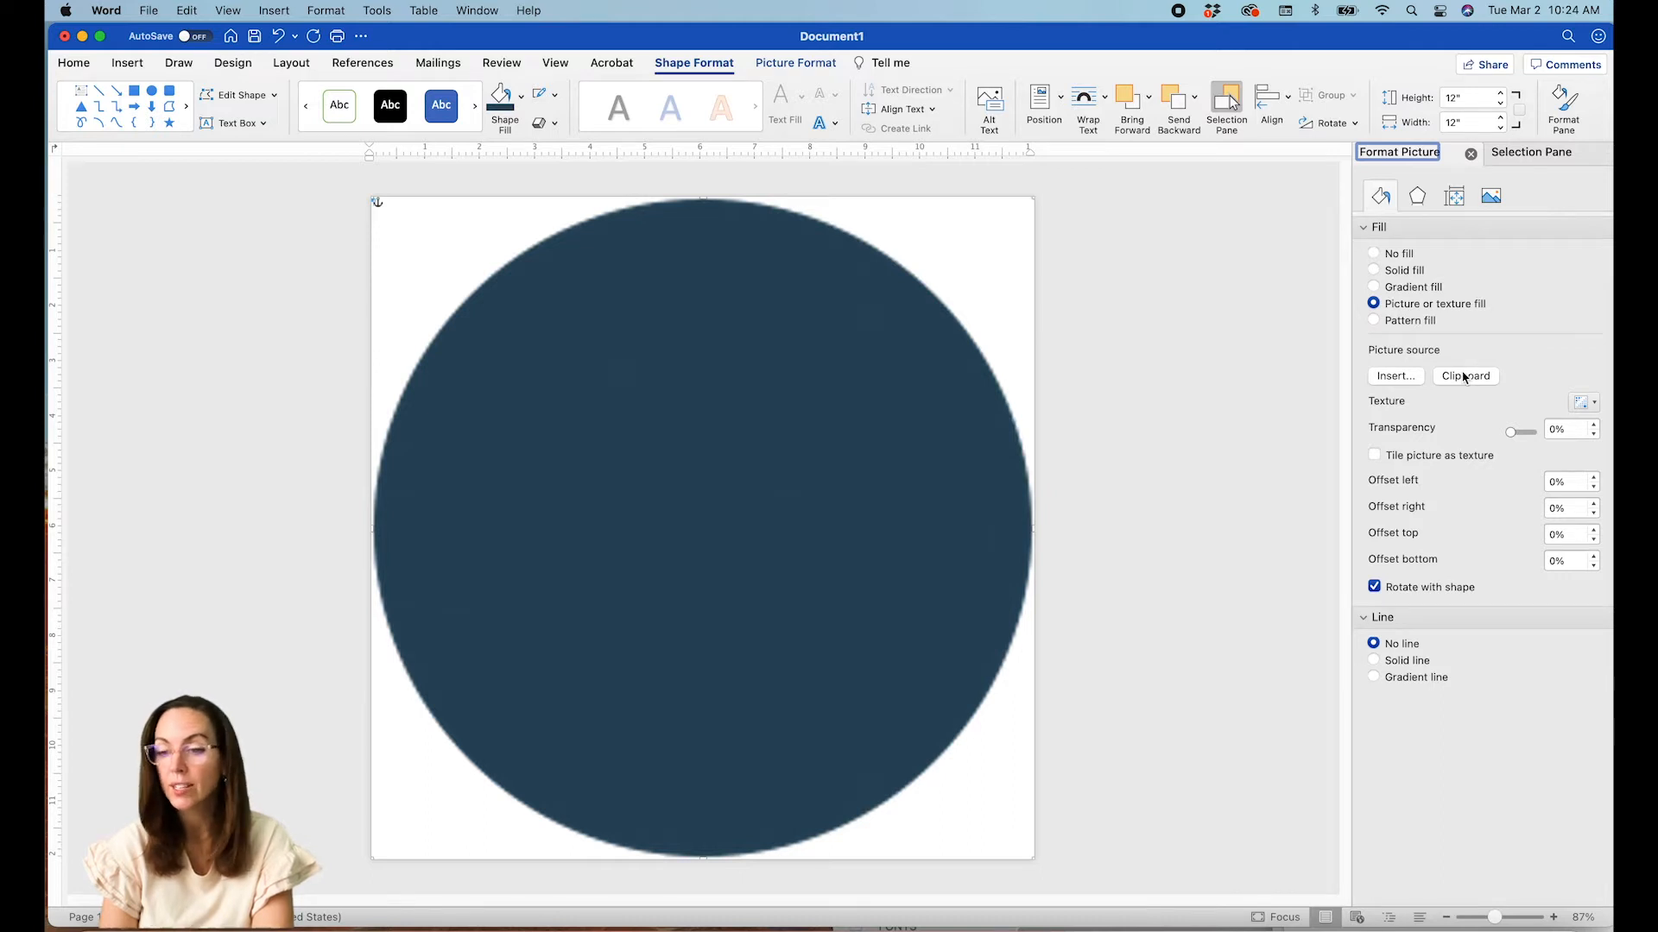
# - Tile the circle picture as a texture across the square
pyautogui.click(1373, 456)
pyautogui.click(1373, 456)
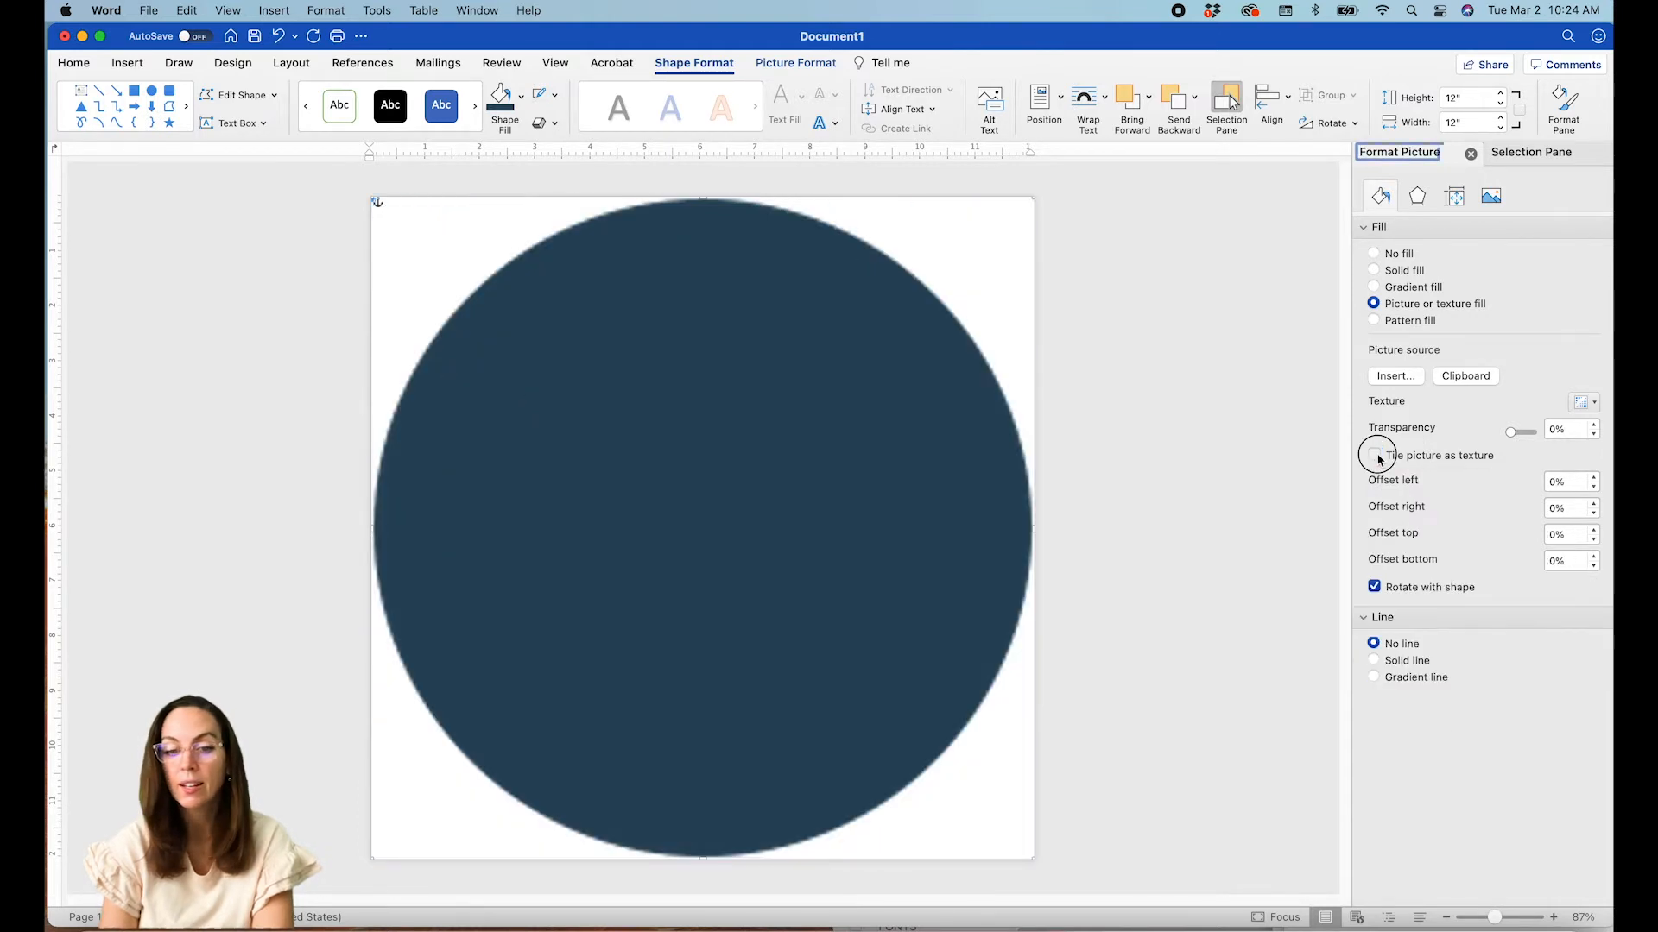
pyautogui.click(1375, 456)
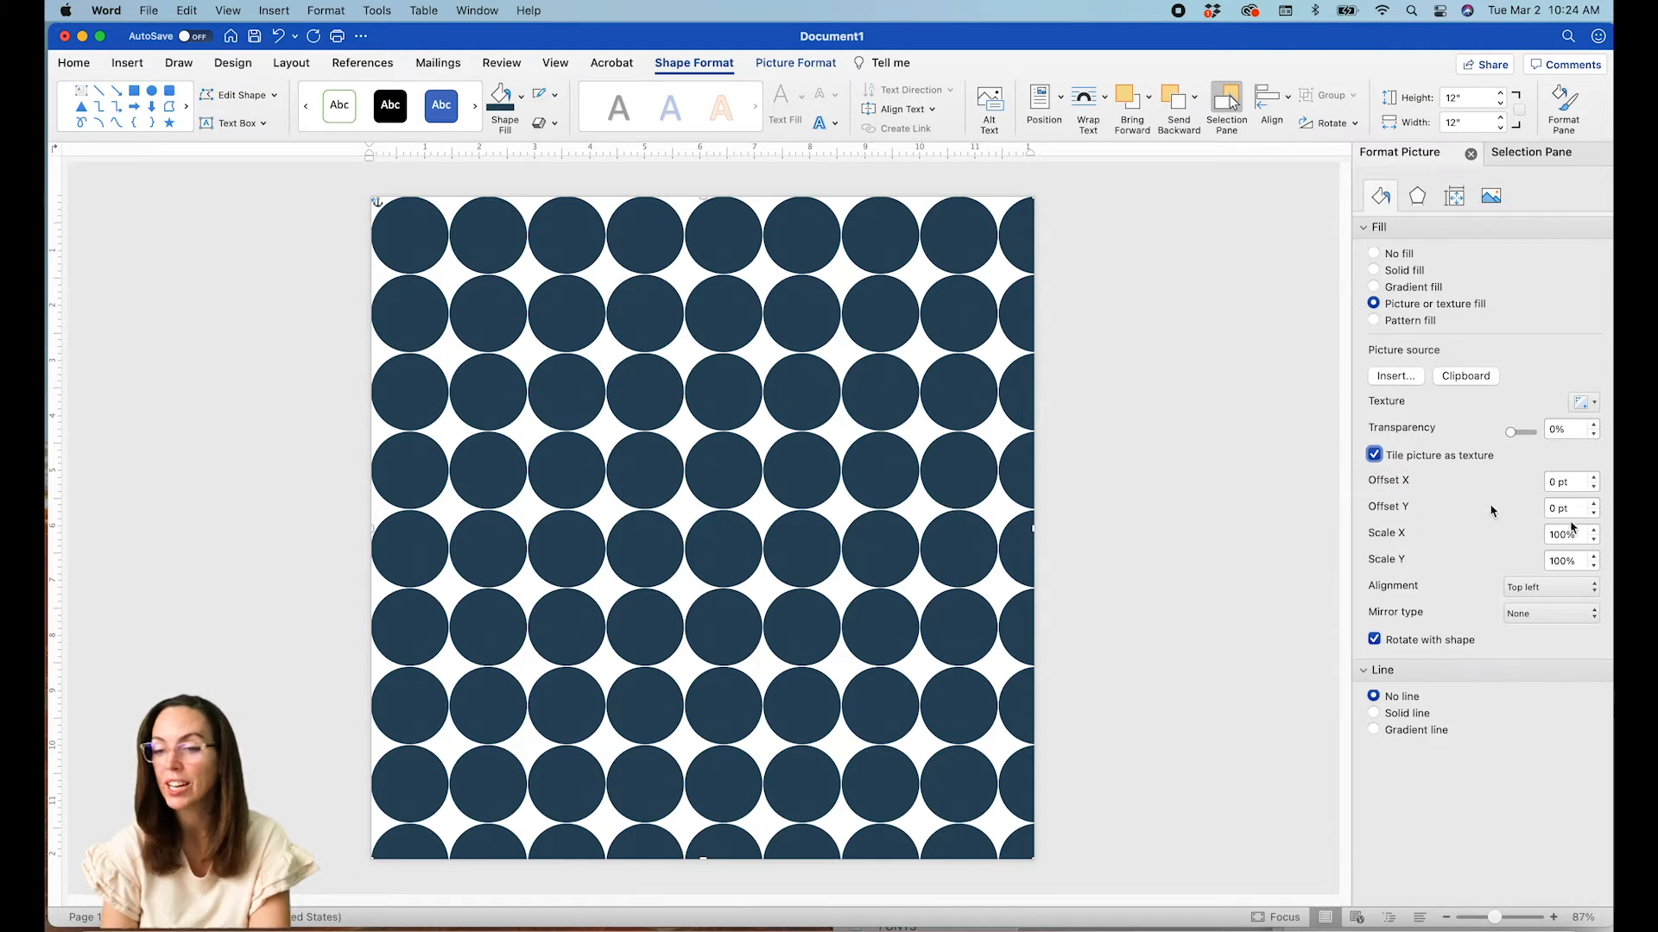
# - Set the tiled circle fill's X and Y scale to 50%
pyautogui.click(1545, 533)
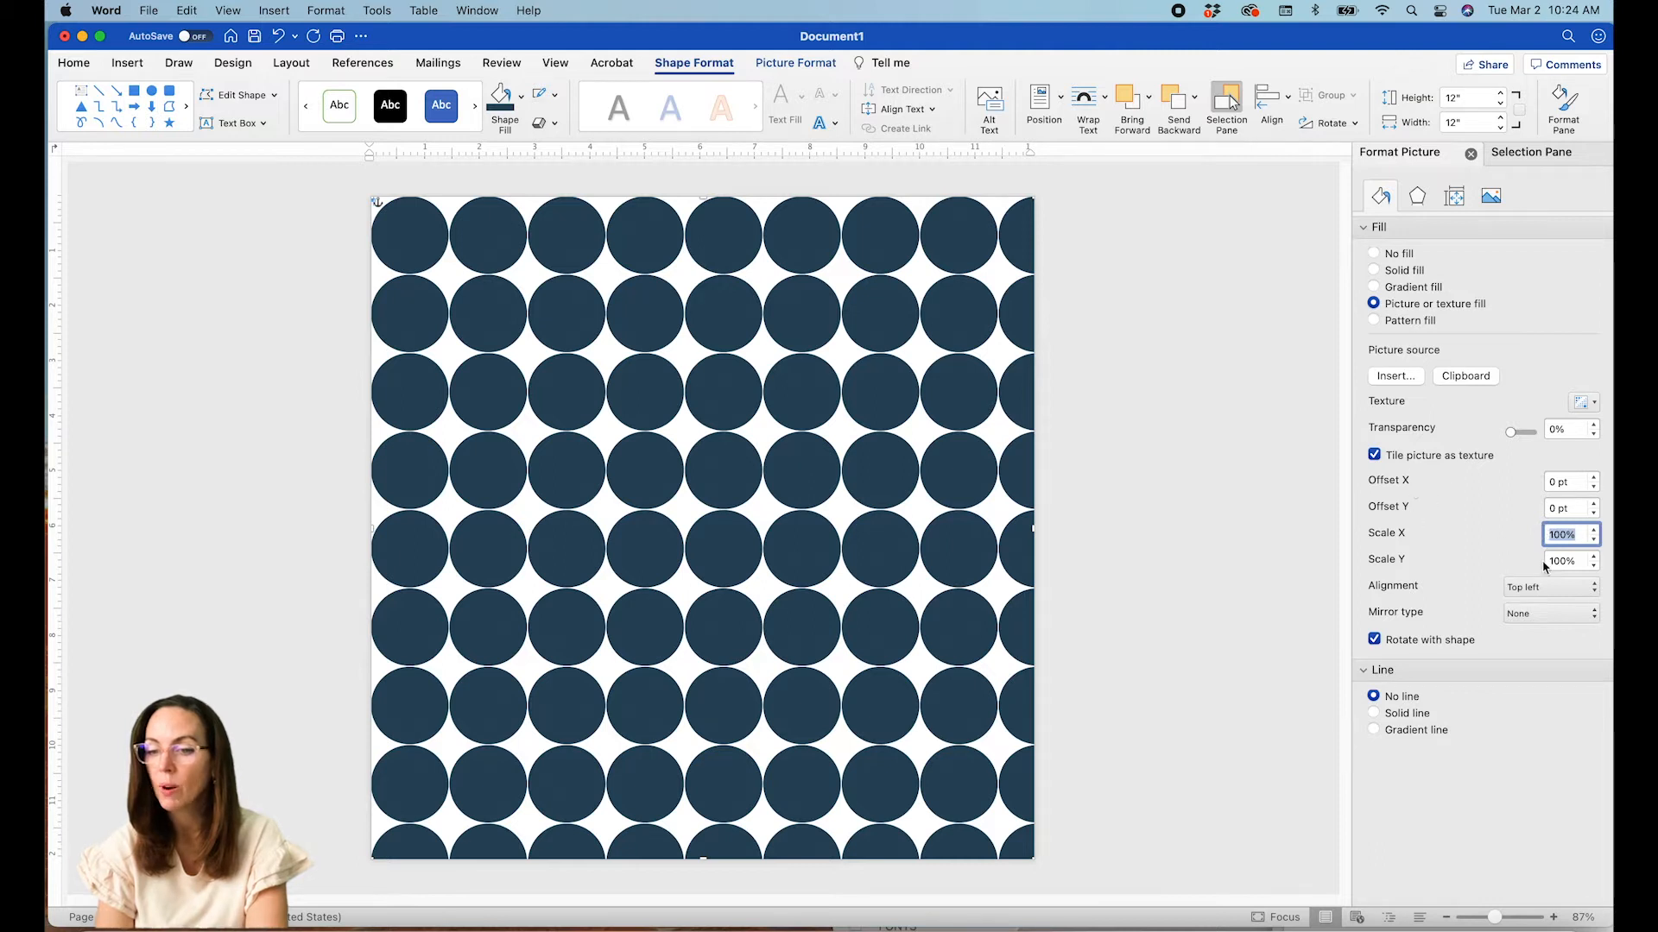
pyautogui.write('50')
pyautogui.press('Tab')
pyautogui.write('50')
pyautogui.press('Tab')
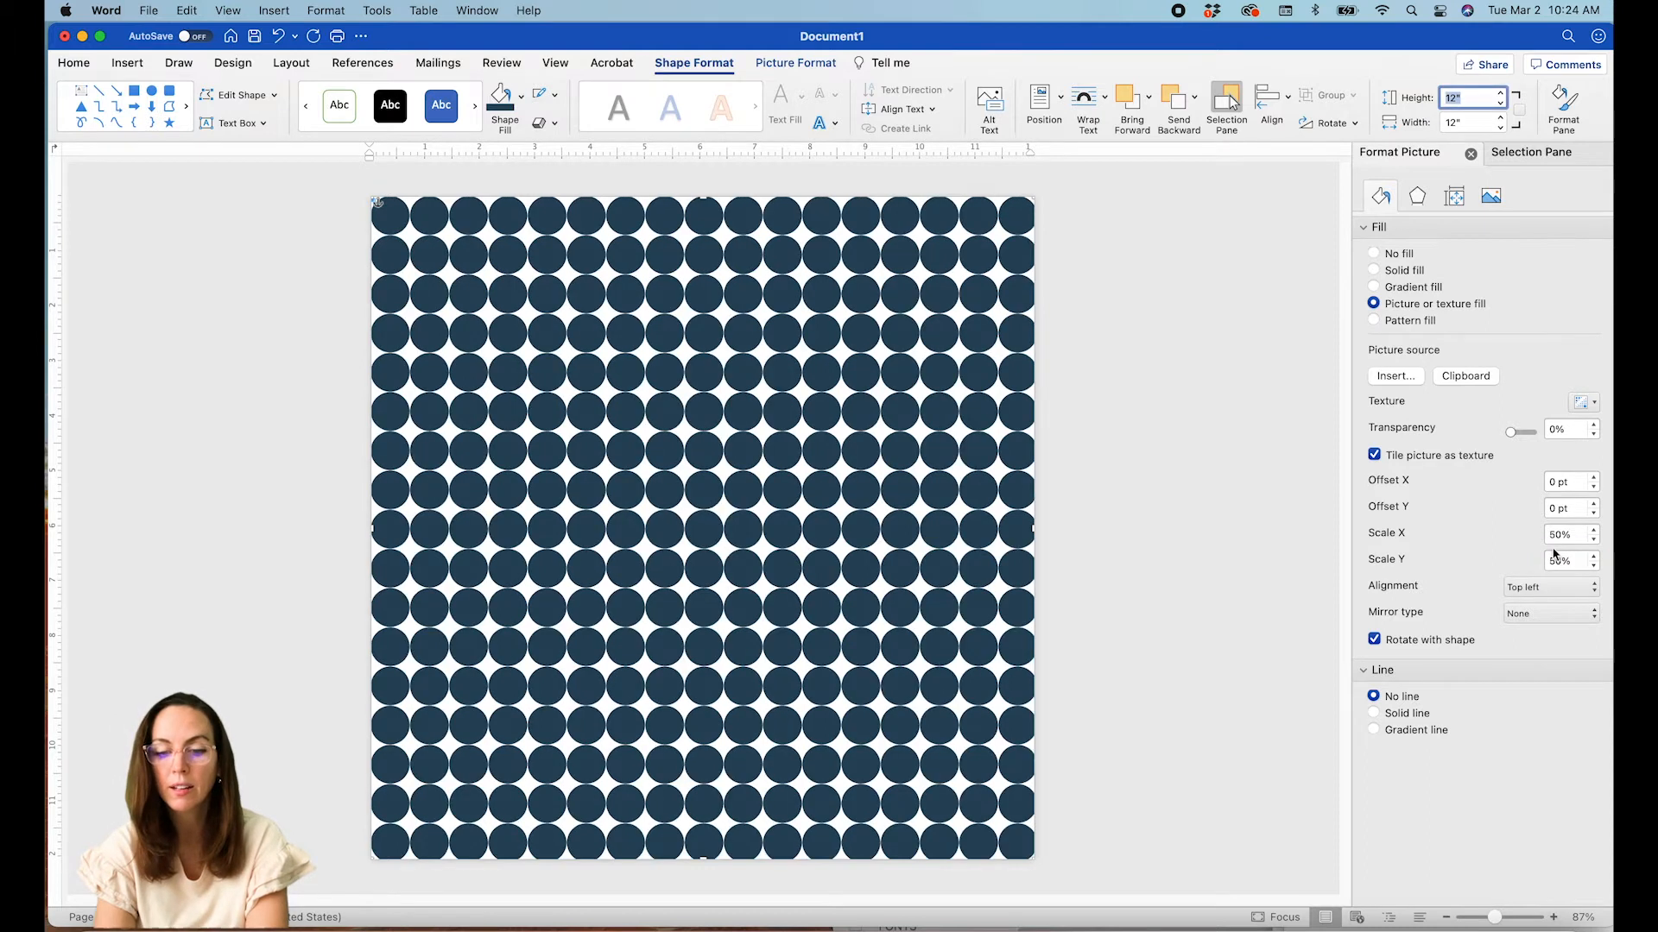
# - Set the tiled circle fill's X and Y scale to 30%
pyautogui.click(1559, 534)
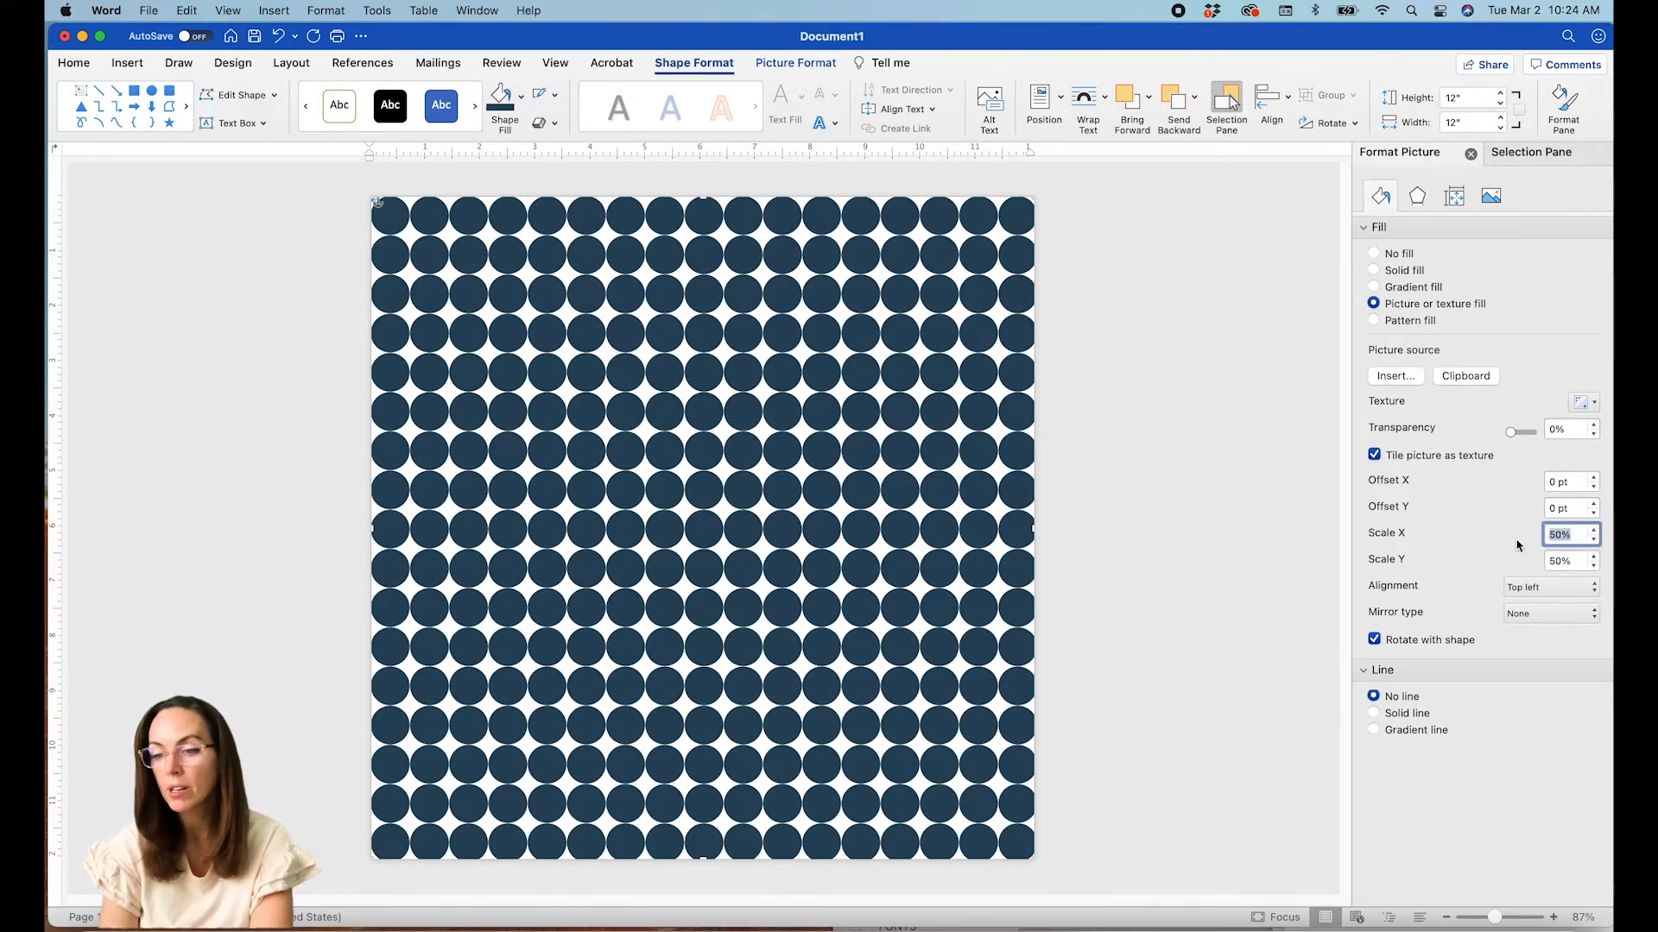
pyautogui.write('30')
pyautogui.press('Tab')
pyautogui.write('30')
pyautogui.press('Tab')
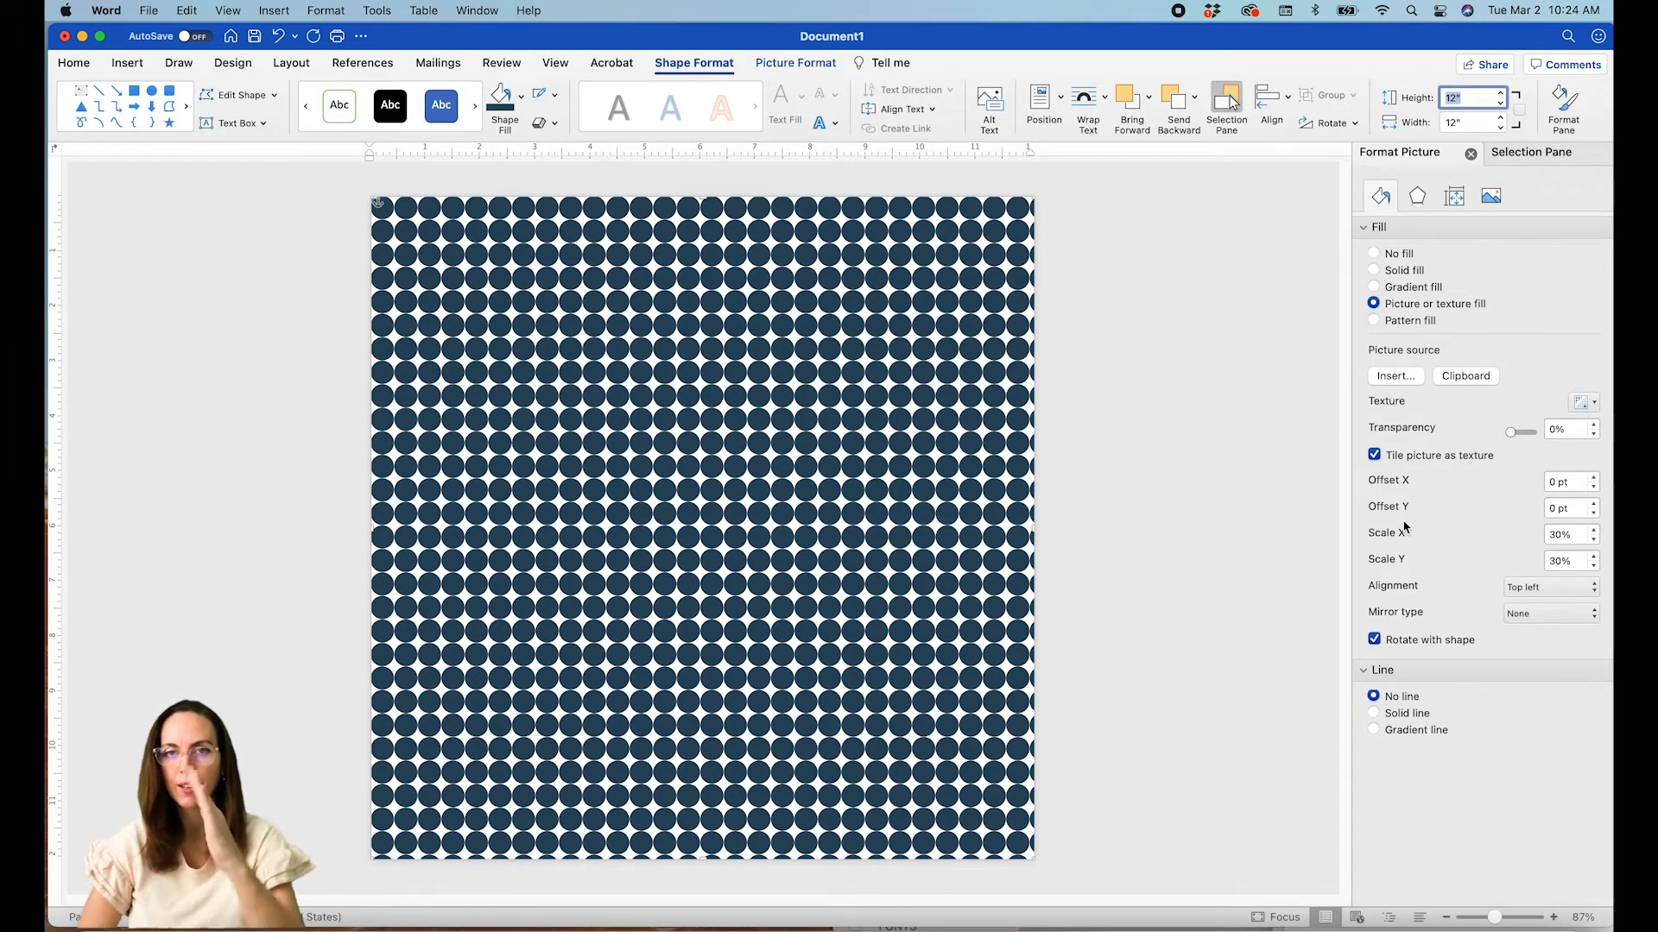
# - Shift the tiled circle fill horizontally by setting Offset X to 6 pt
pyautogui.click(1593, 477)
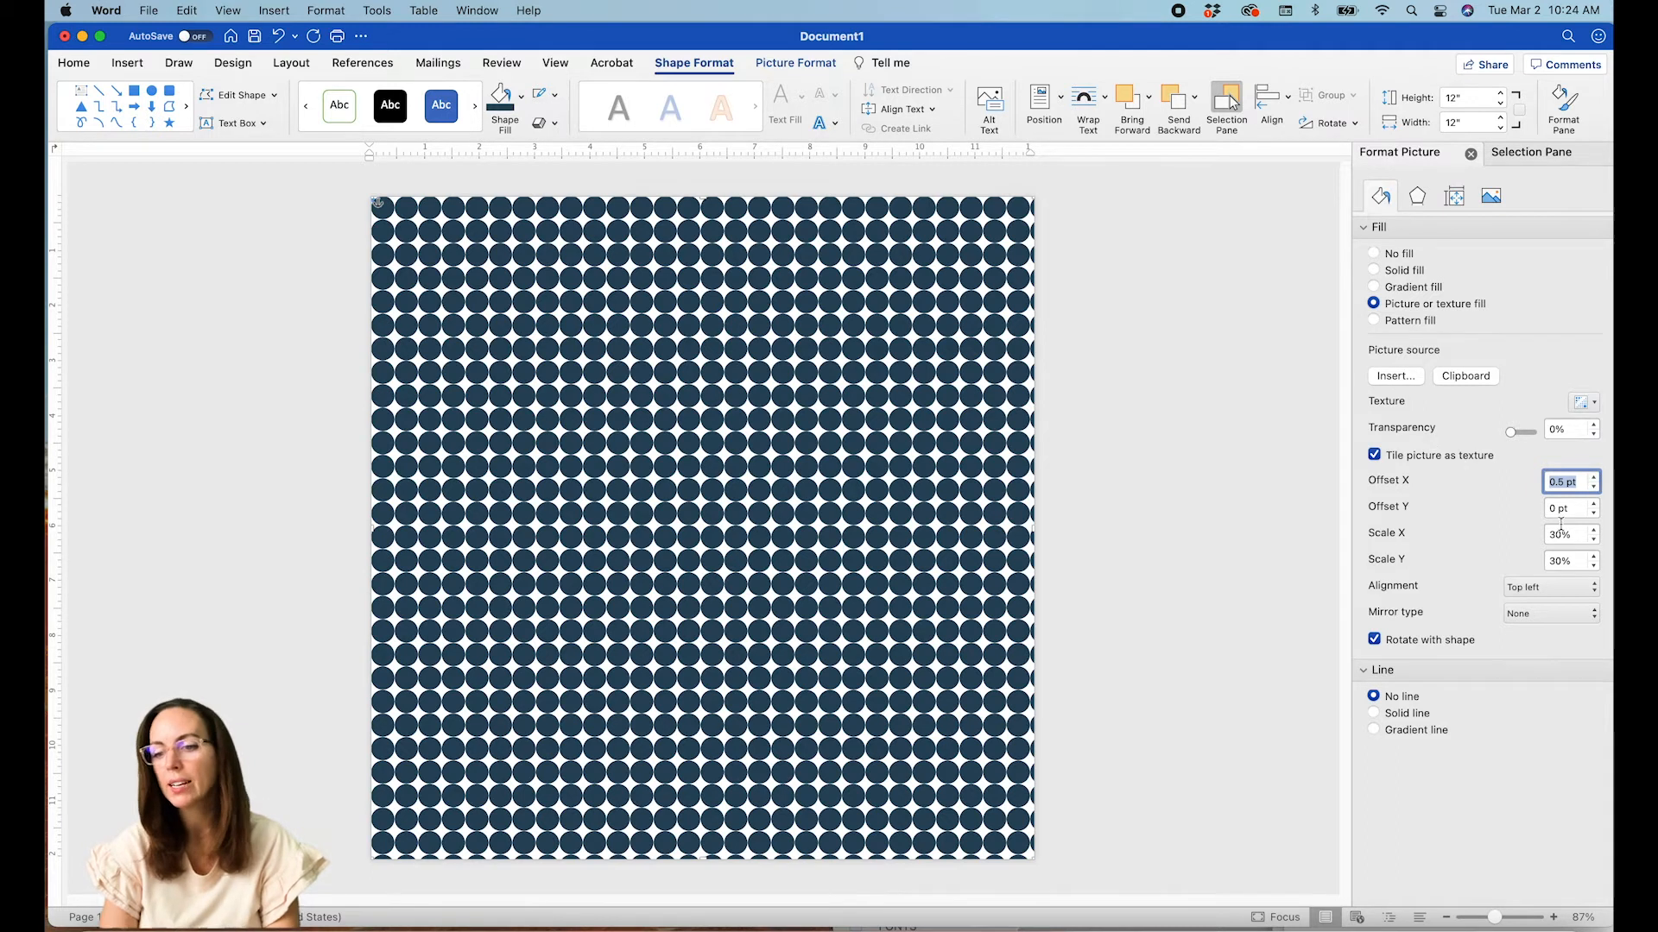
pyautogui.click(1595, 476)
pyautogui.click(1595, 477)
pyautogui.click(1594, 477)
pyautogui.click(1595, 478)
pyautogui.click(1595, 477)
pyautogui.click(1595, 478)
pyautogui.click(1595, 477)
pyautogui.click(1594, 478)
pyautogui.click(1595, 477)
pyautogui.click(1594, 477)
pyautogui.click(1595, 477)
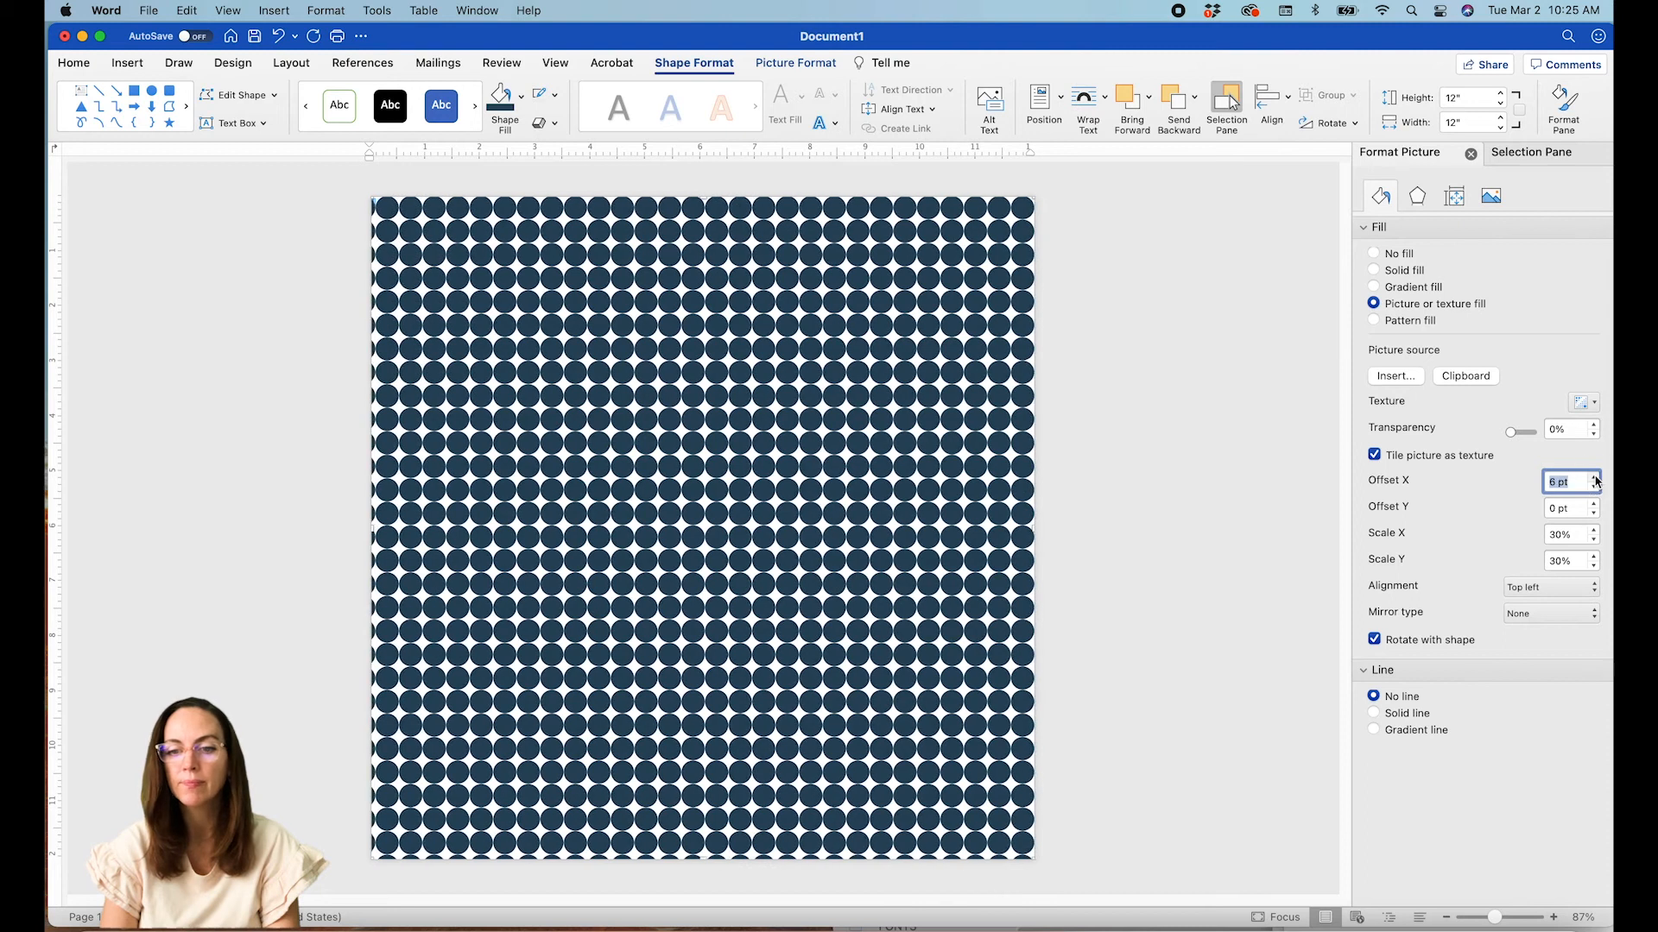
# - Reduce the tiled fill's Offset X to 2.5 pt
pyautogui.click(1595, 488)
pyautogui.click(1595, 488)
pyautogui.click(1595, 488)
pyautogui.click(1594, 488)
pyautogui.click(1595, 488)
pyautogui.click(1595, 488)
pyautogui.click(1595, 487)
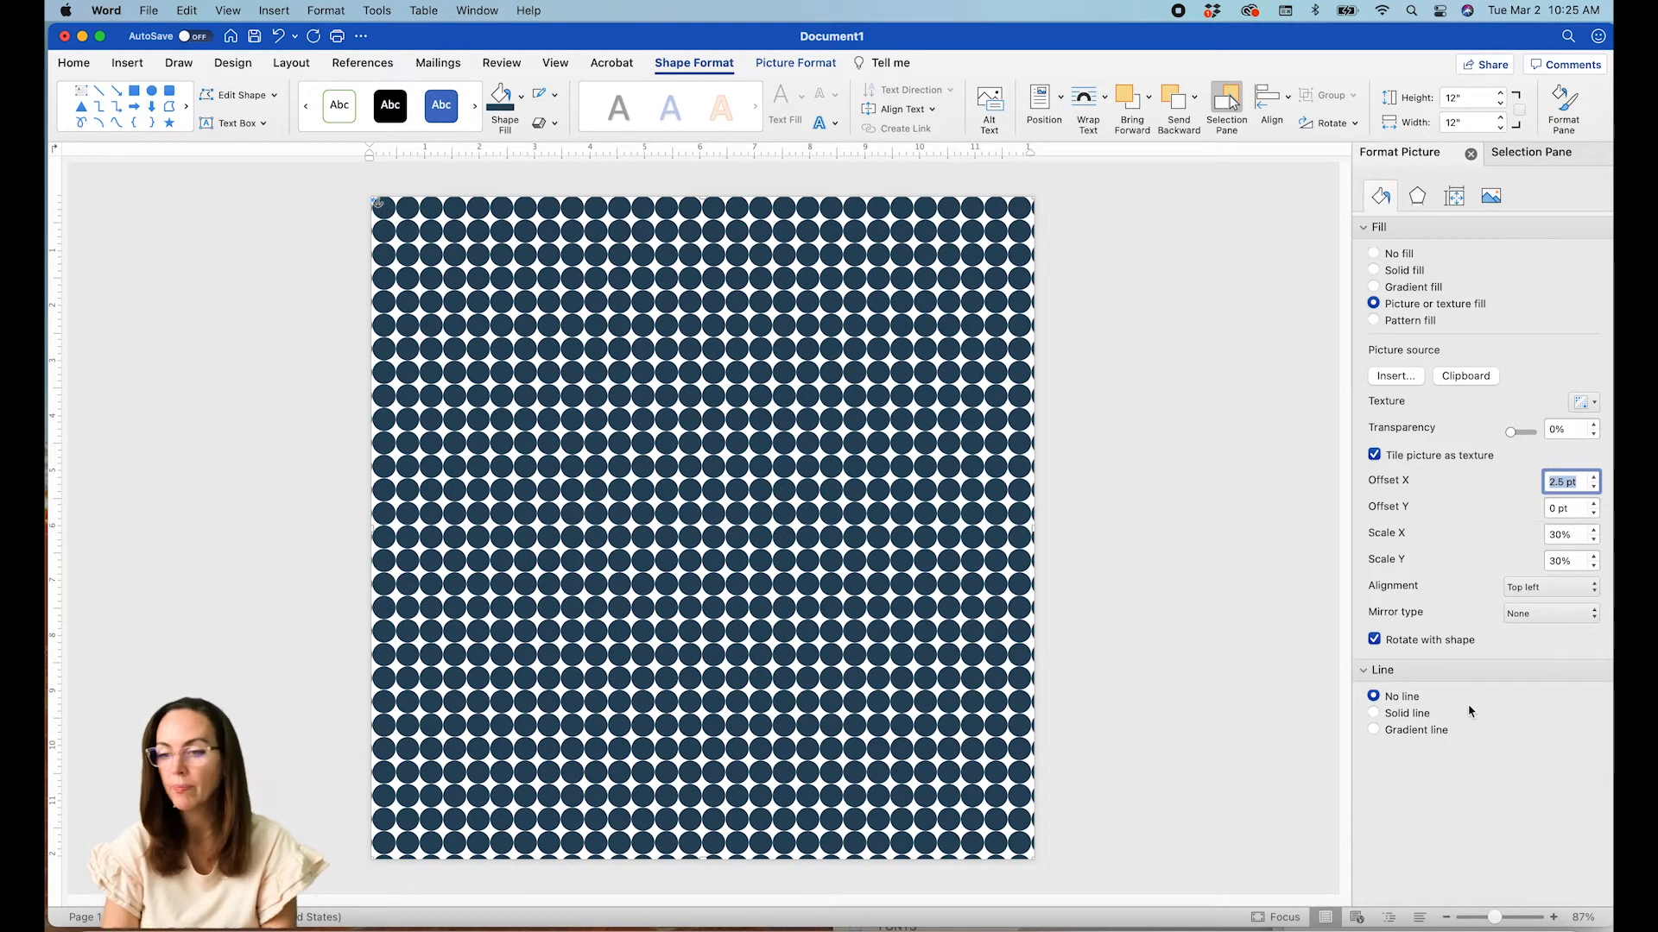
# - Shift the tiled circle fill vertically by setting Offset Y to 4.5 pt
pyautogui.click(1595, 504)
pyautogui.click(1595, 504)
pyautogui.click(1595, 504)
pyautogui.click(1594, 505)
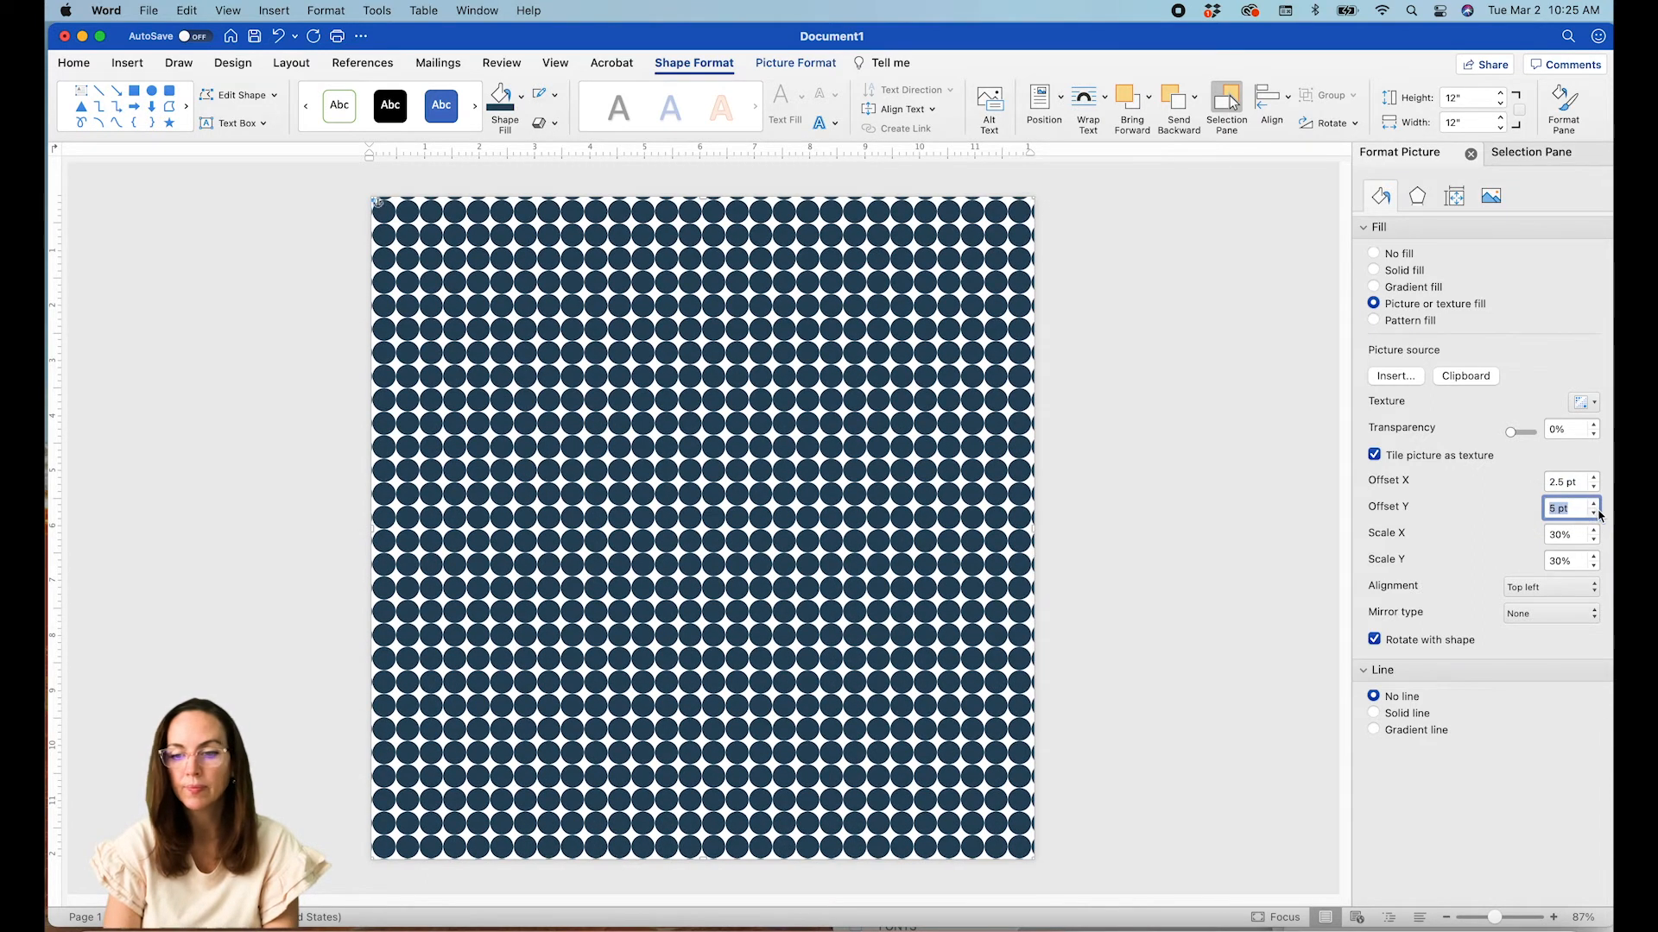
pyautogui.click(1596, 514)
# - Set the tiled circle fill's X and Y scale to 31%
pyautogui.press('Tab')
pyautogui.write('31')
pyautogui.press('Tab')
pyautogui.press('Return')
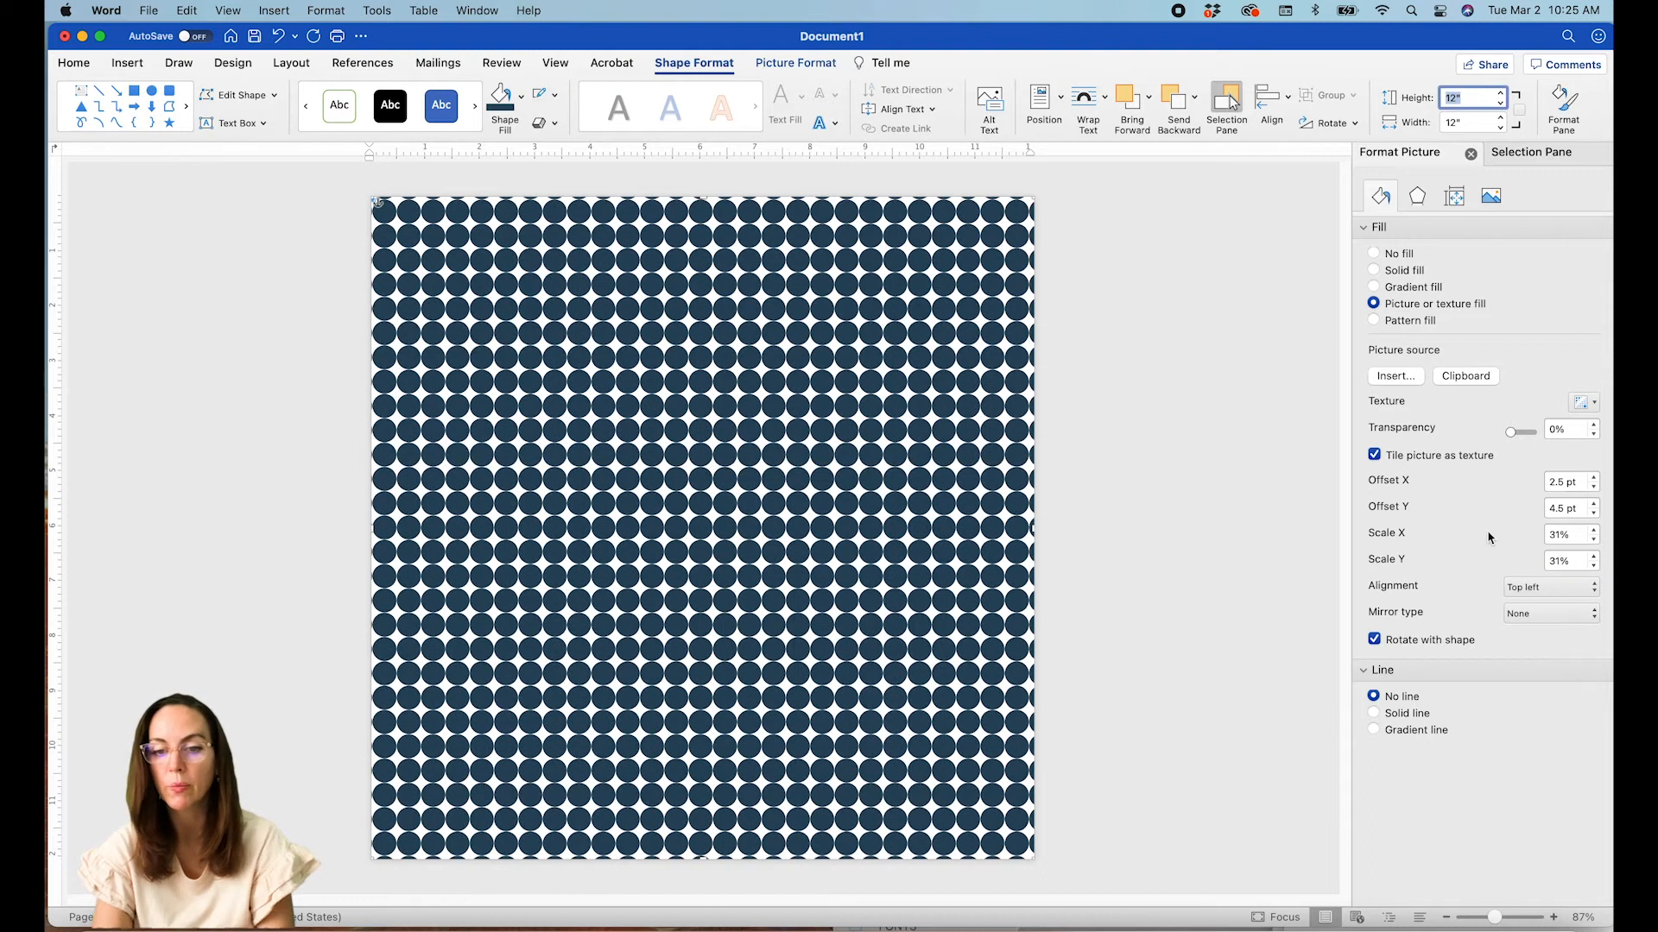
# - Lower the tiled circle fill's Offset X to -2.5 pt
pyautogui.click(1595, 490)
pyautogui.click(1595, 490)
pyautogui.click(1595, 489)
pyautogui.click(1595, 489)
pyautogui.click(1595, 488)
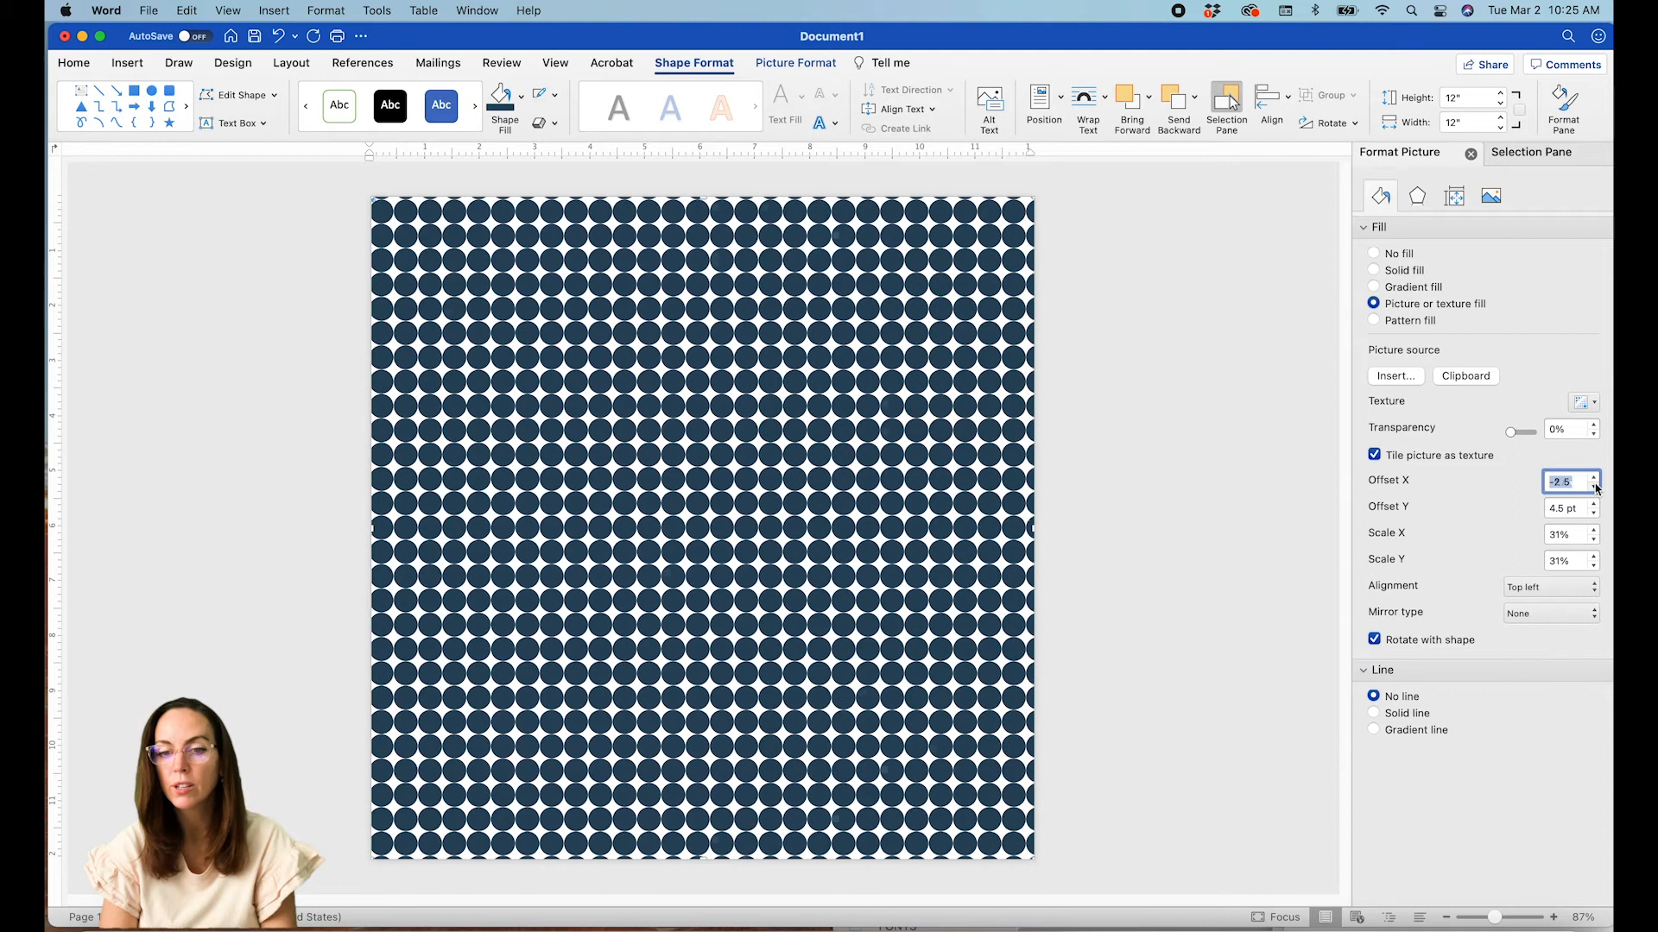
# - Reset the tiled circle fill's Offset X and Offset Y to 0 pt
pyautogui.write('0')
pyautogui.press('Tab')
pyautogui.write('0')
pyautogui.press('Tab')
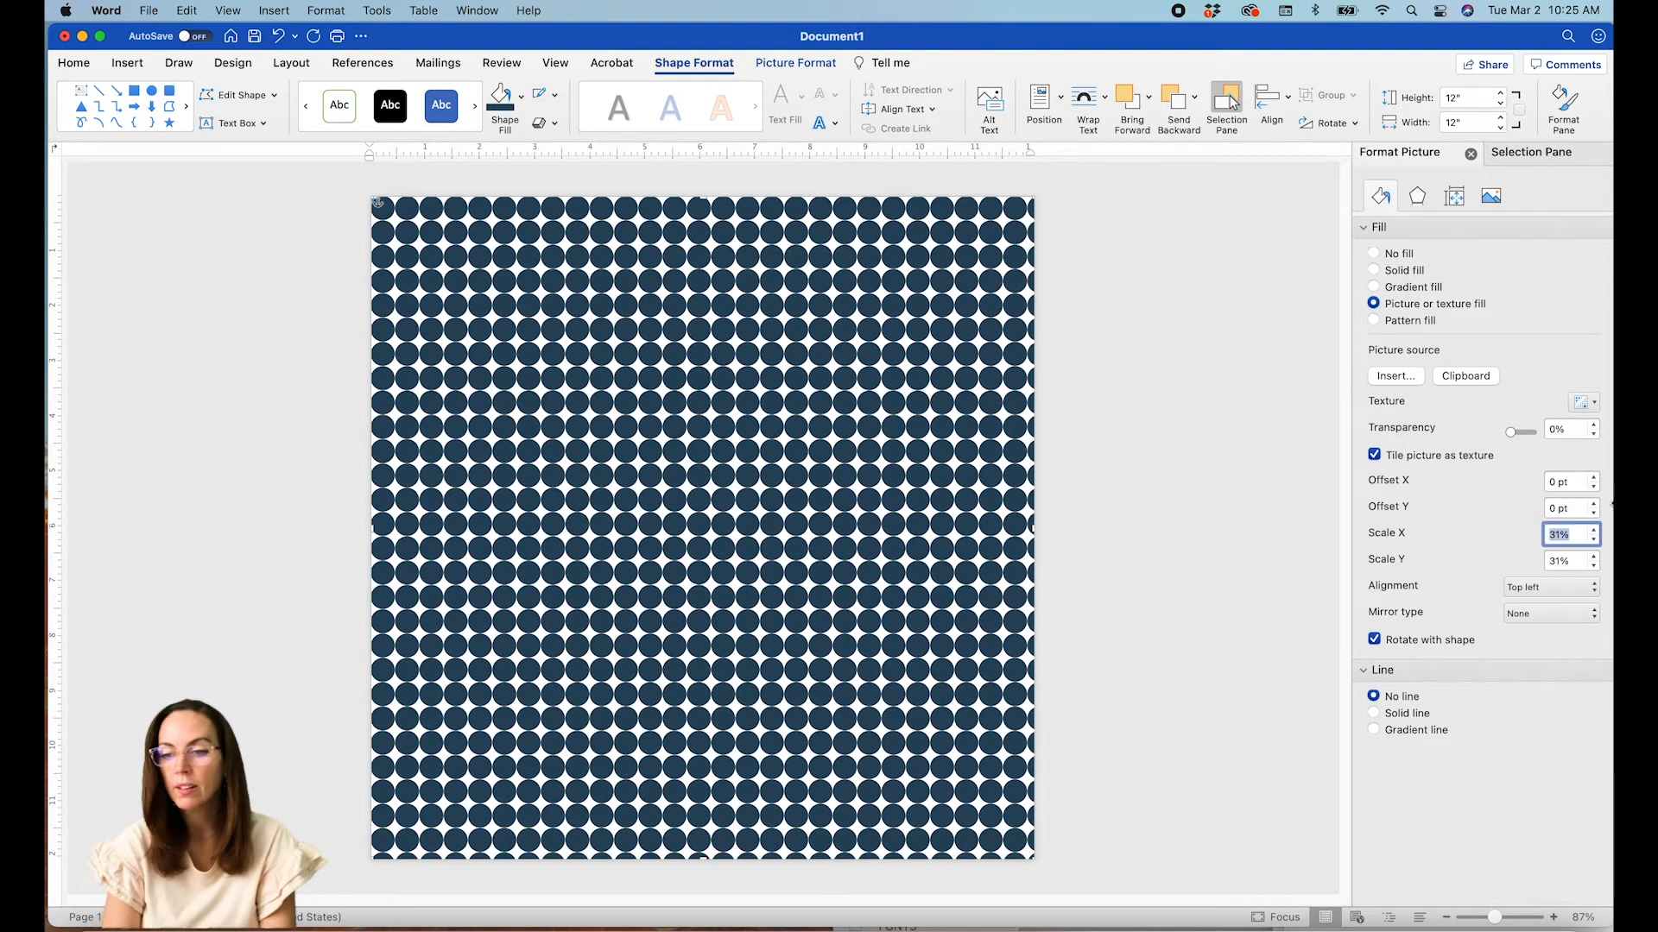
# - Set the tiled circle fill's Offset X to 6 pt
pyautogui.click(1595, 478)
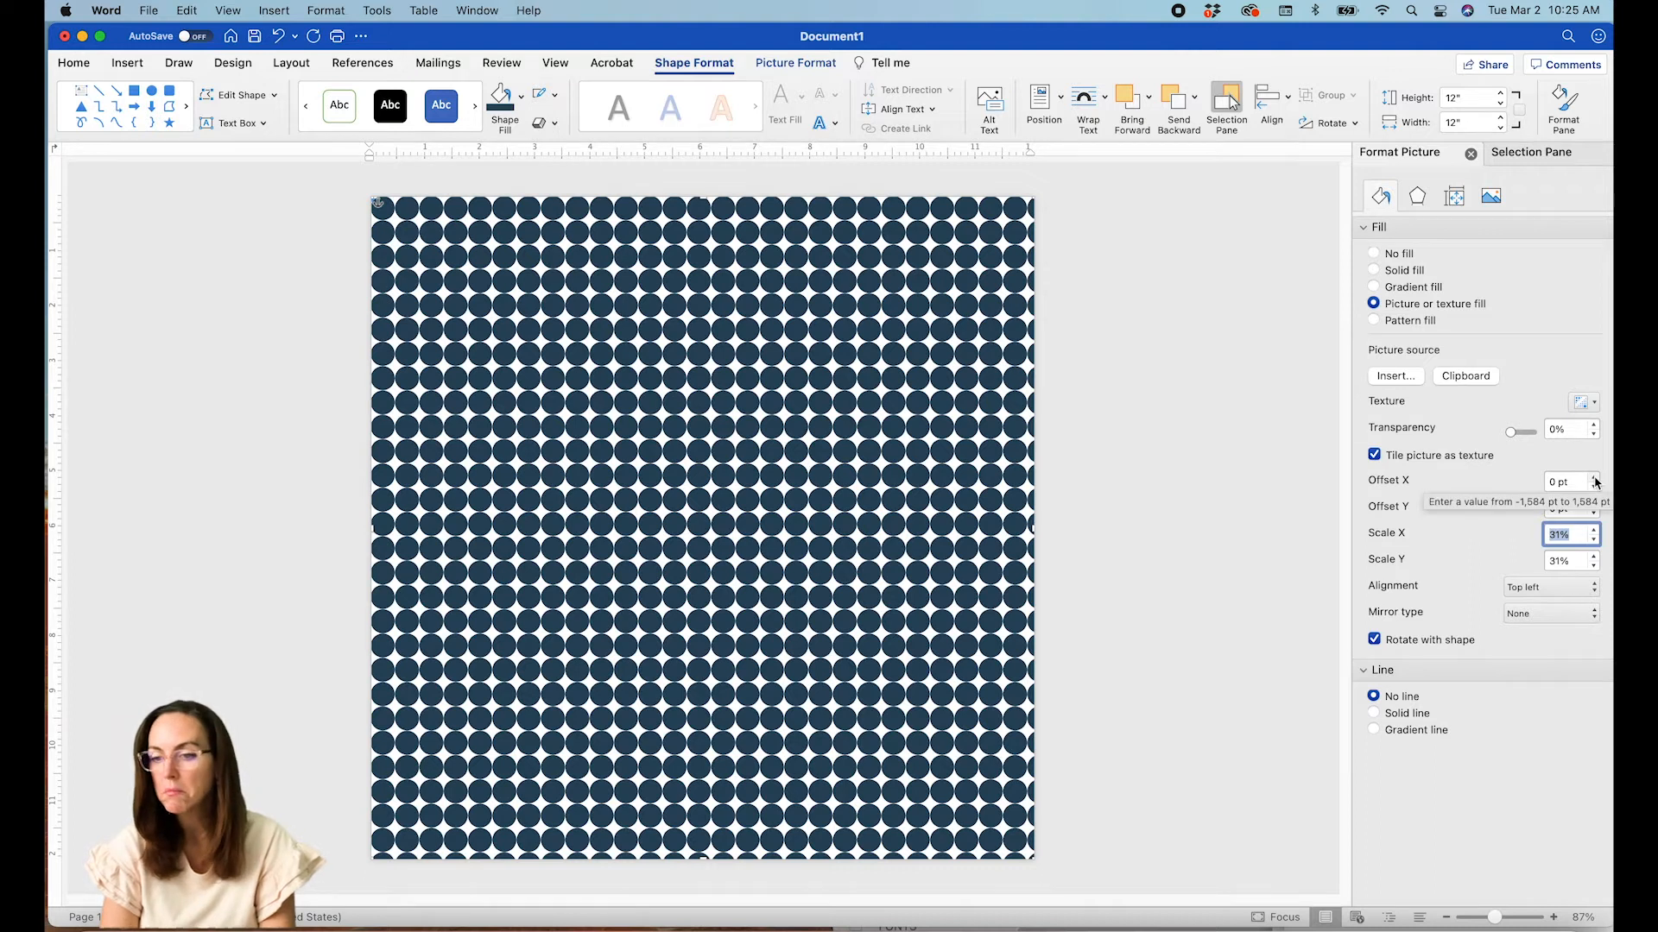
pyautogui.click(1595, 478)
pyautogui.click(1595, 478)
pyautogui.click(1595, 478)
pyautogui.click(1595, 479)
pyautogui.click(1595, 478)
pyautogui.click(1595, 478)
# - Set the tiled circle fill's Offset Y to 6 pt to match the horizontal offset
pyautogui.click(1596, 504)
pyautogui.click(1596, 504)
pyautogui.click(1595, 503)
pyautogui.click(1596, 504)
pyautogui.click(1595, 504)
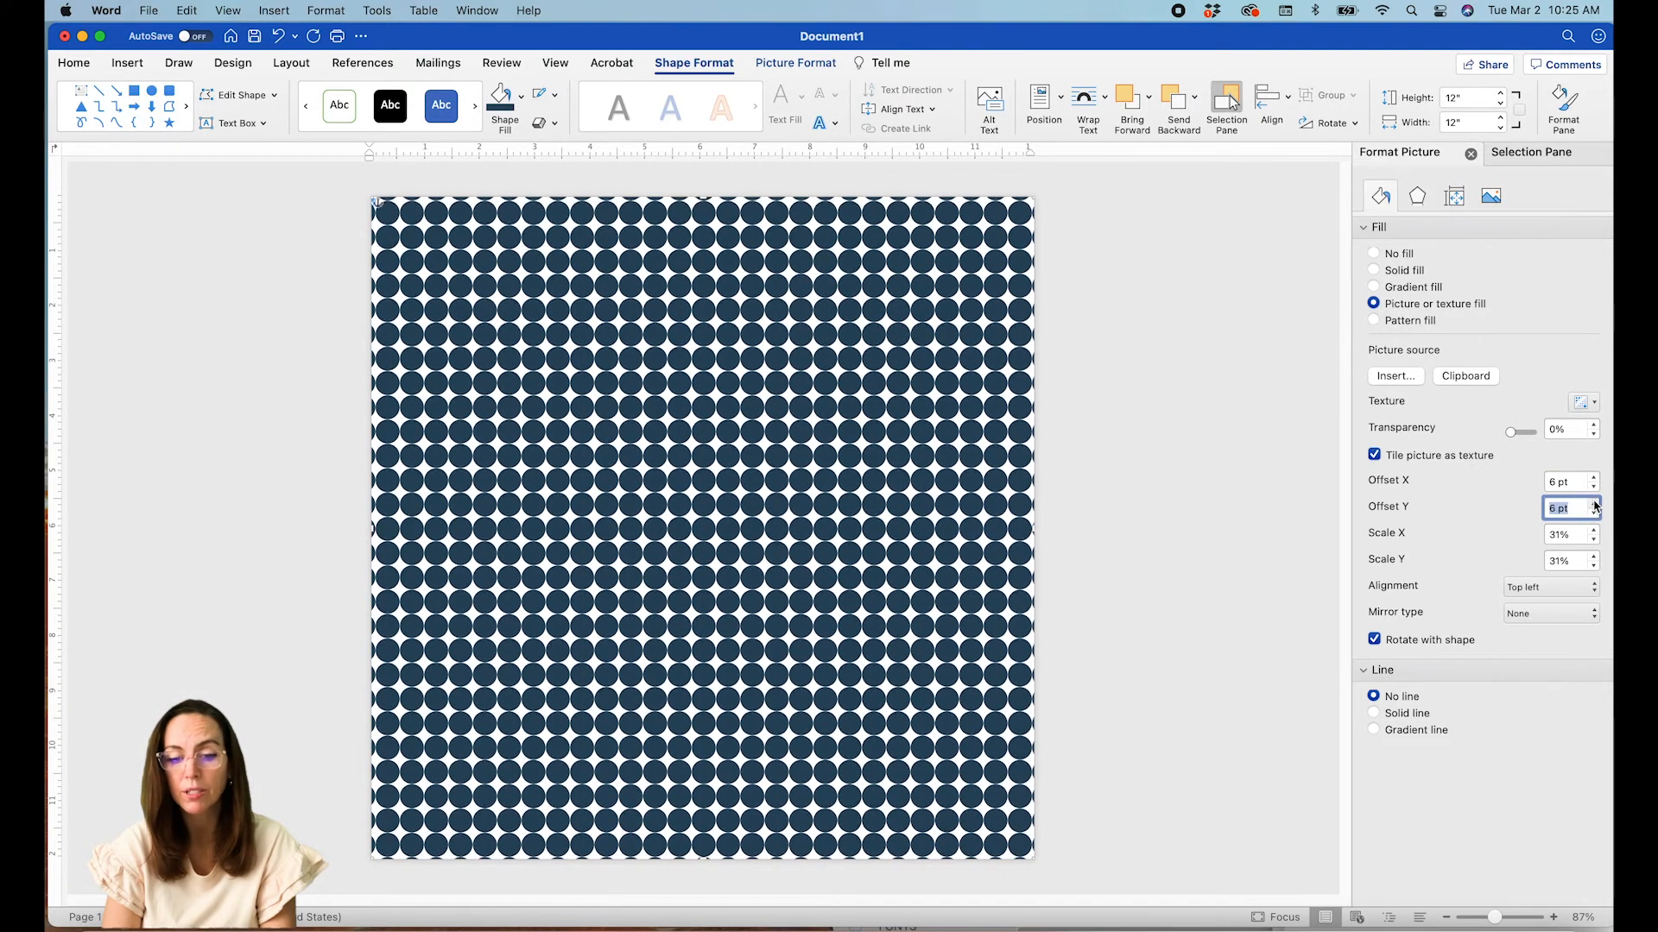
# - Delete the circle-patterned square so the page is empty
pyautogui.click(1186, 515)
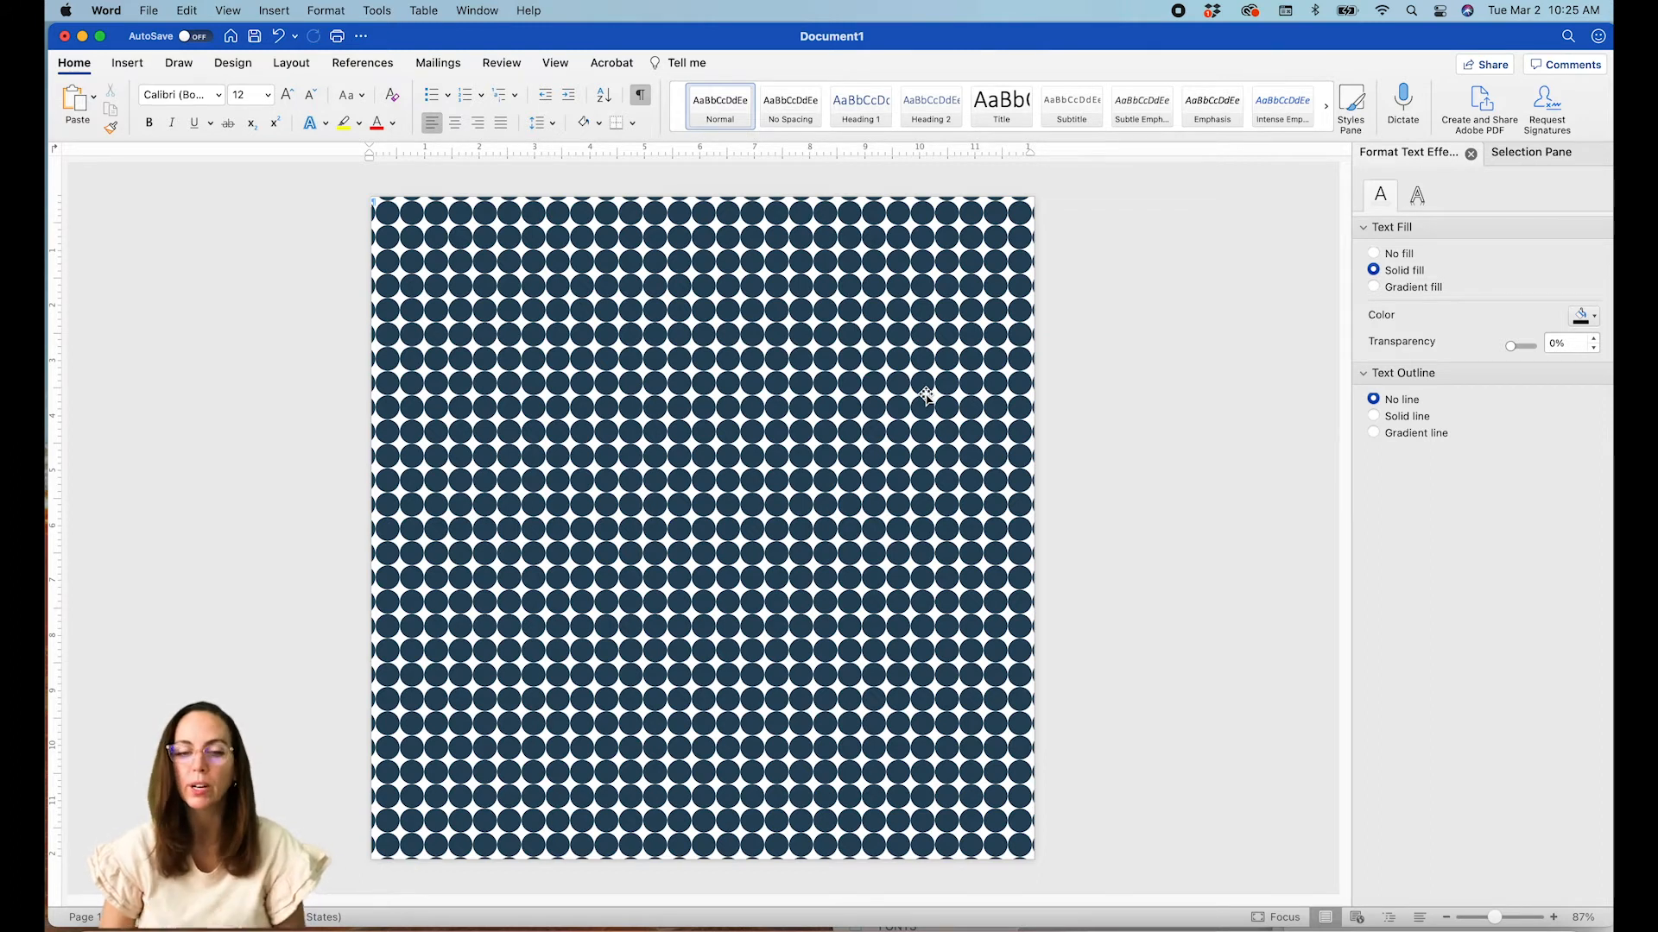
pyautogui.click(728, 344)
pyautogui.press('Delete')
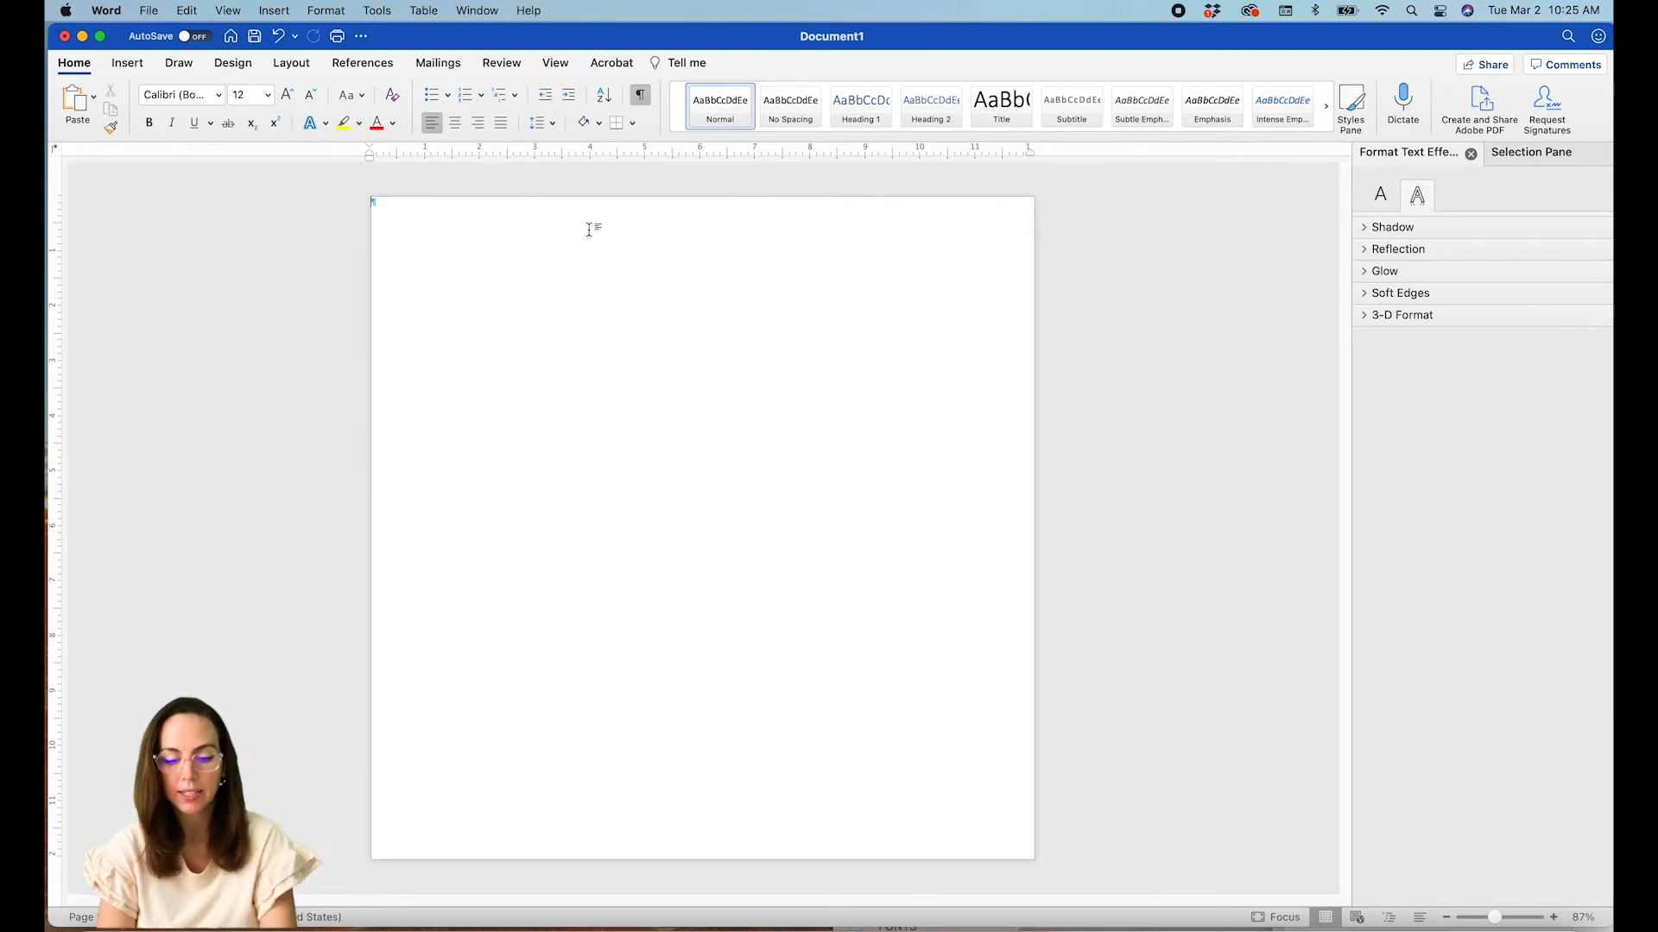
# - Paste the dark blue circle onto the page and move it to about 2.08" from the left and 1.4" from the top
pyautogui.click(177, 9)
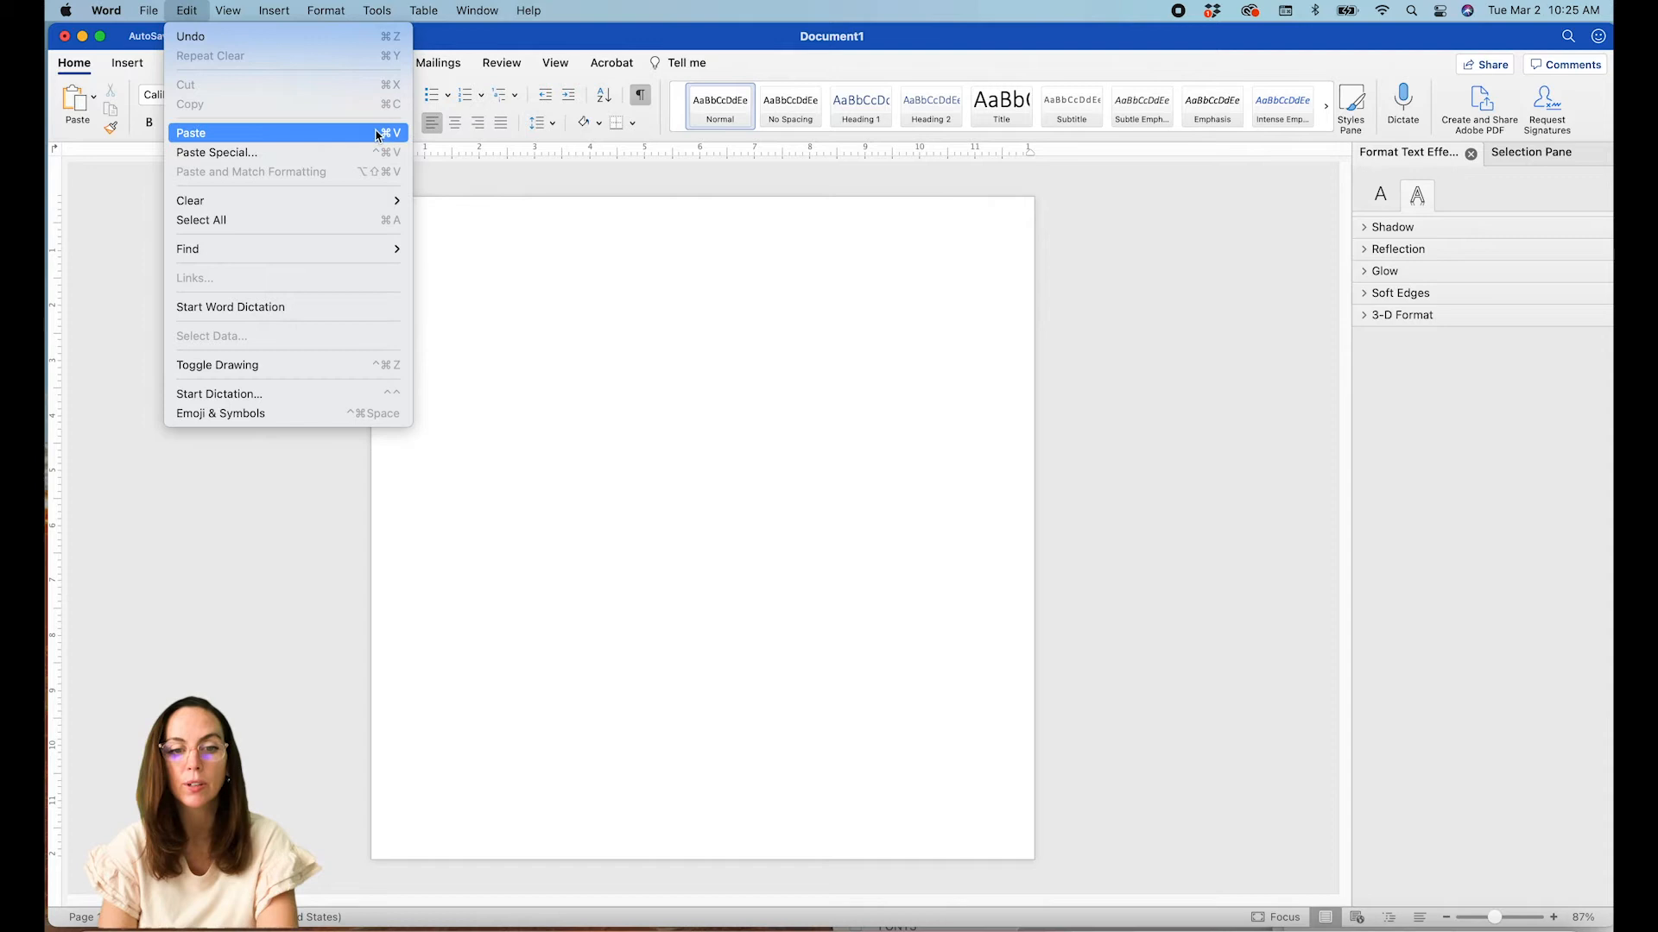
pyautogui.click(546, 315)
pyautogui.press('super+v')
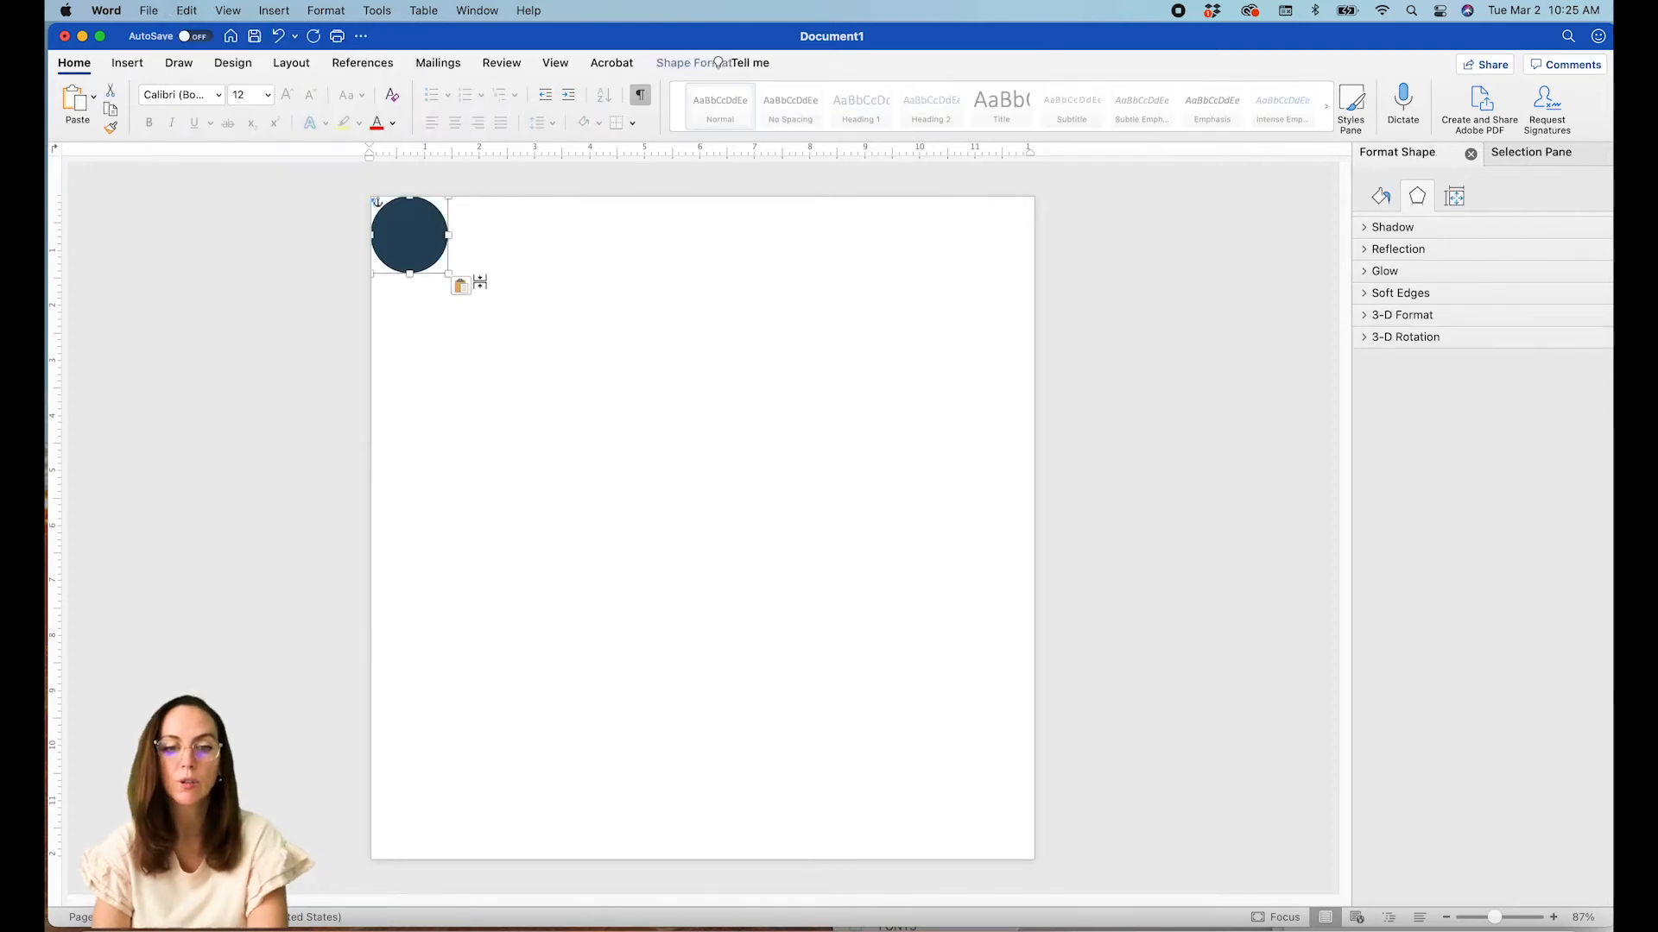
pyautogui.moveTo(414, 218); pyautogui.dragTo(529, 298)
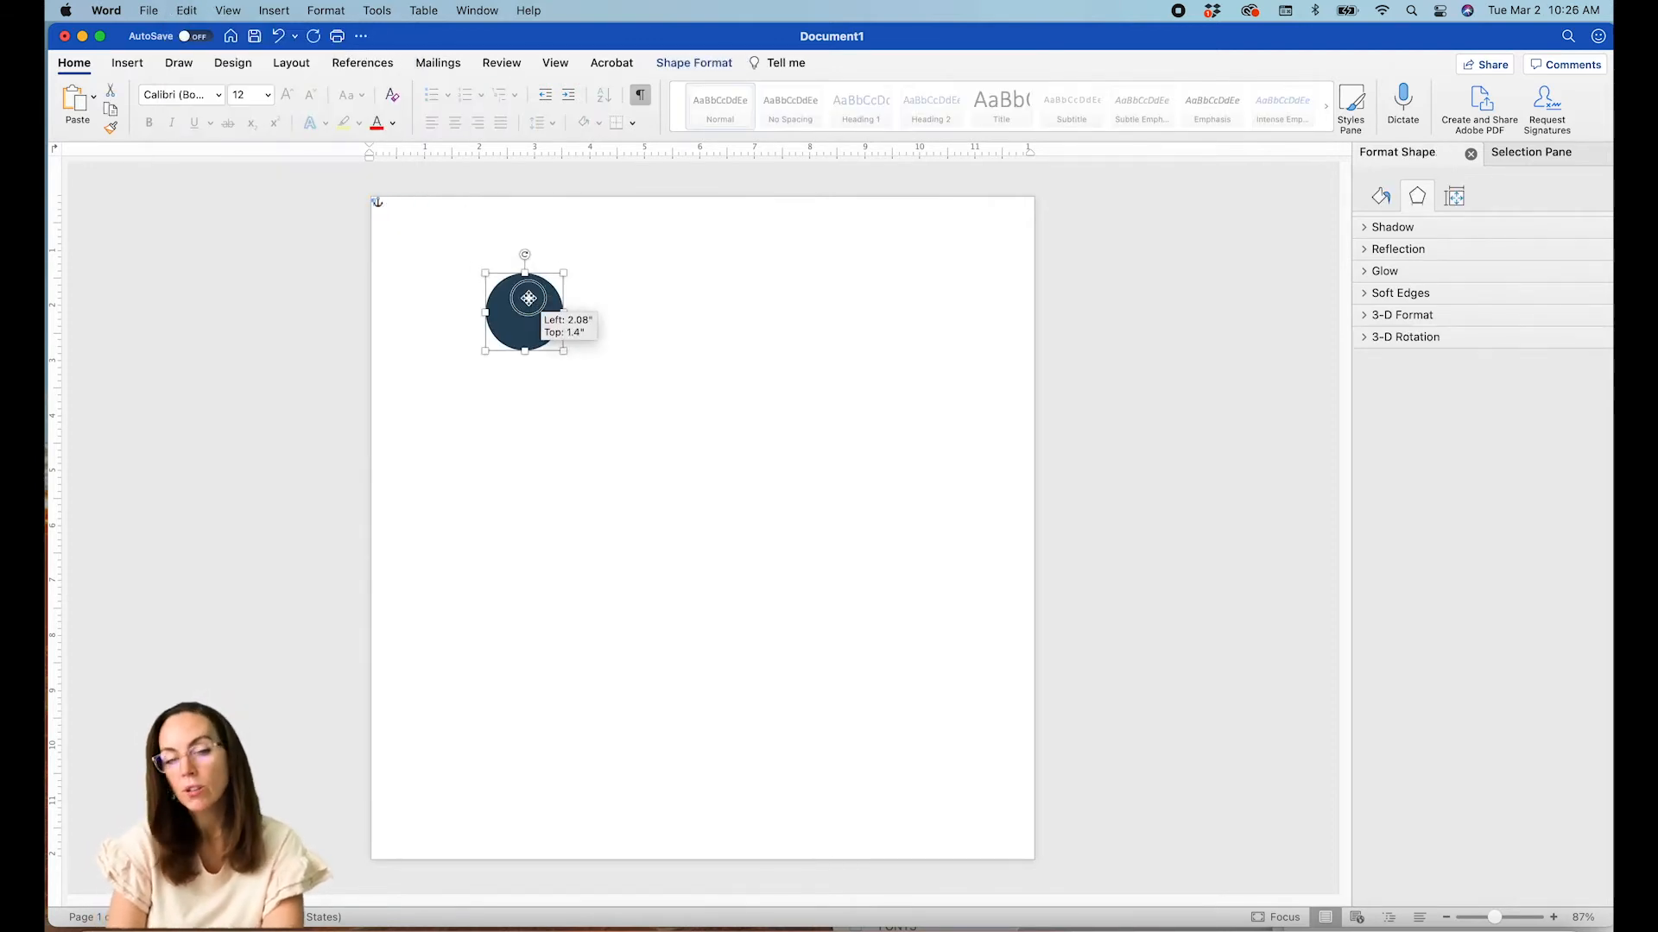
pyautogui.click(596, 246)
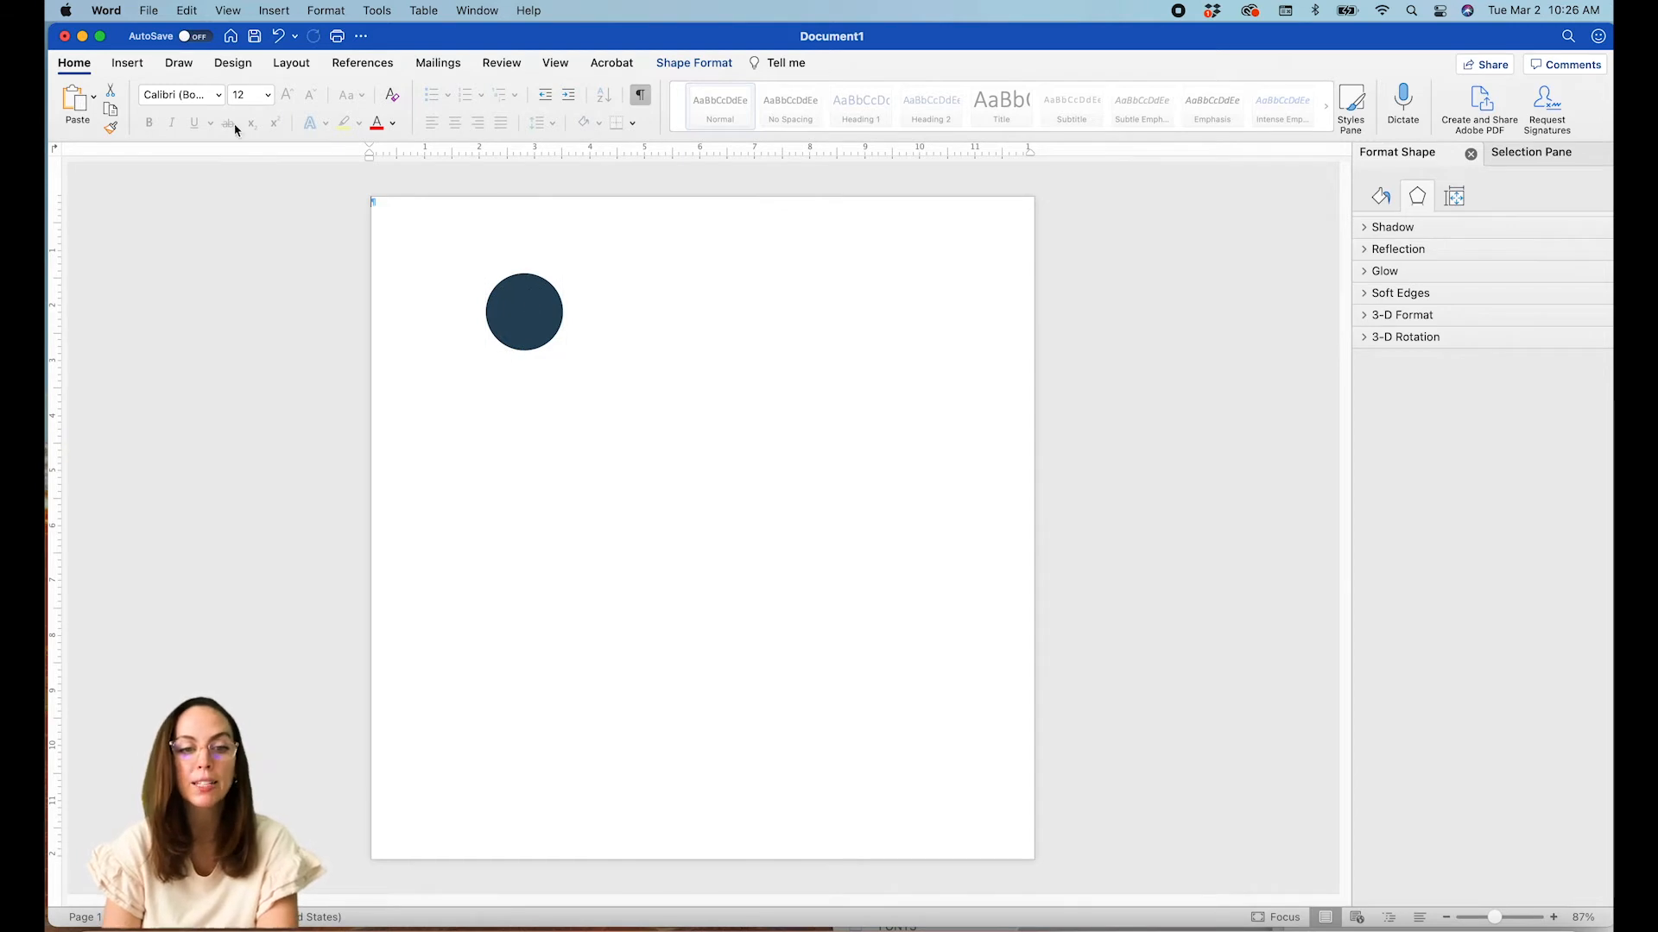
# - Draw a rectangle about 1.84" wide and 1.89" high over the dark blue circle
pyautogui.click(127, 63)
pyautogui.click(304, 100)
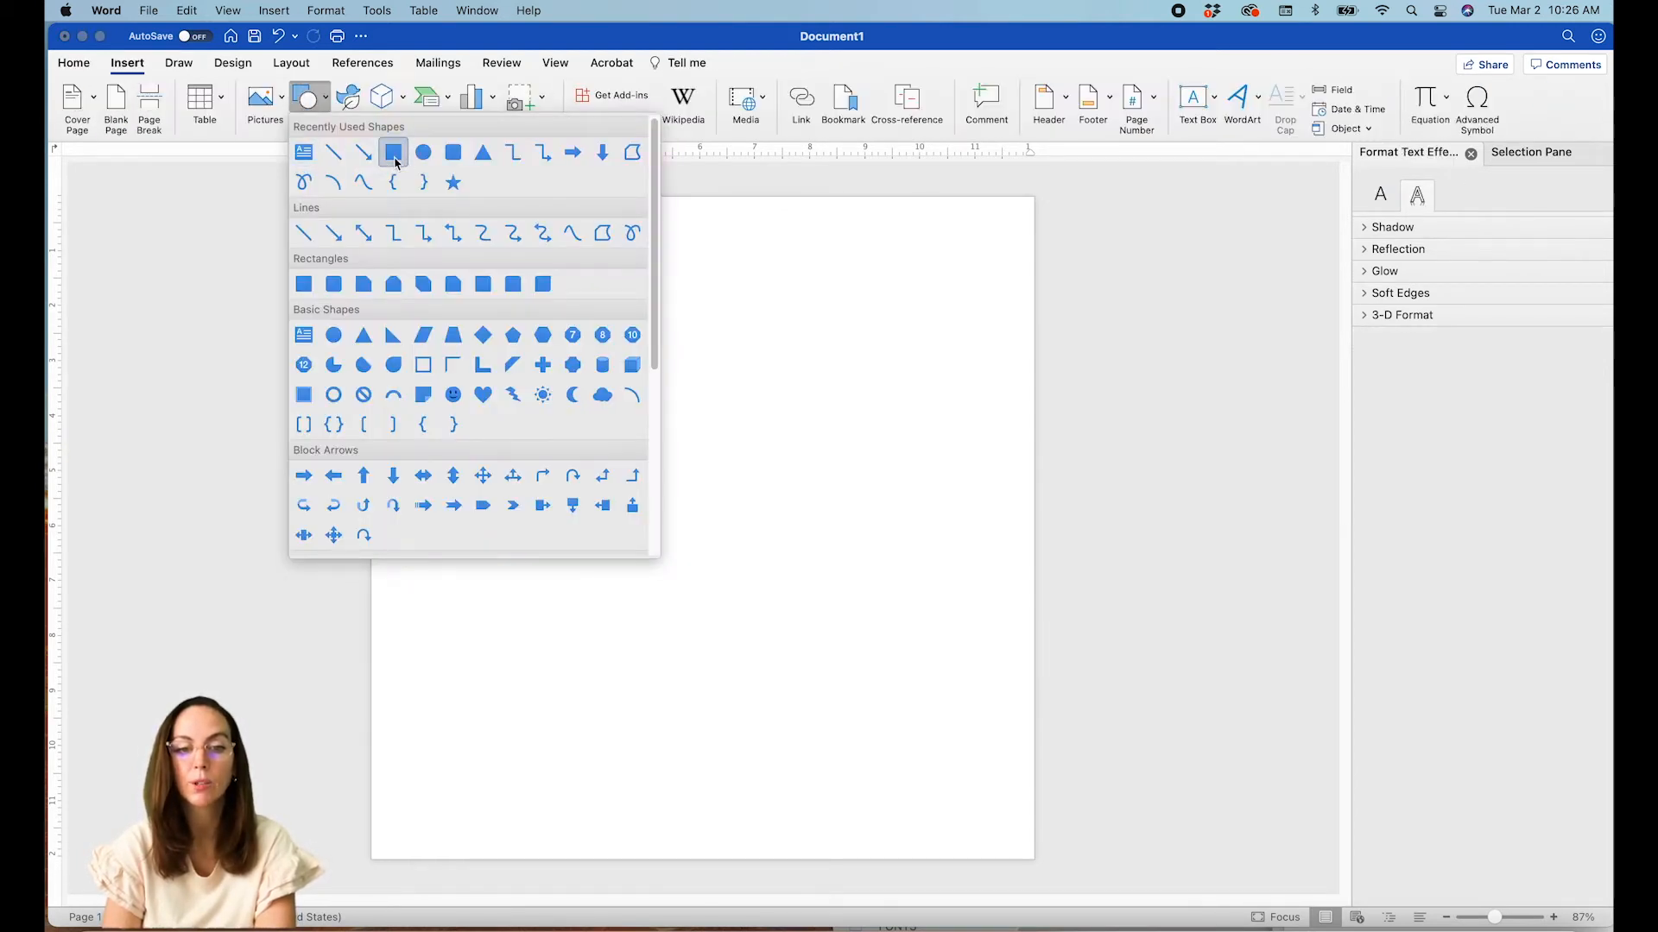
pyautogui.click(542, 289)
pyautogui.moveTo(474, 258); pyautogui.dragTo(577, 363)
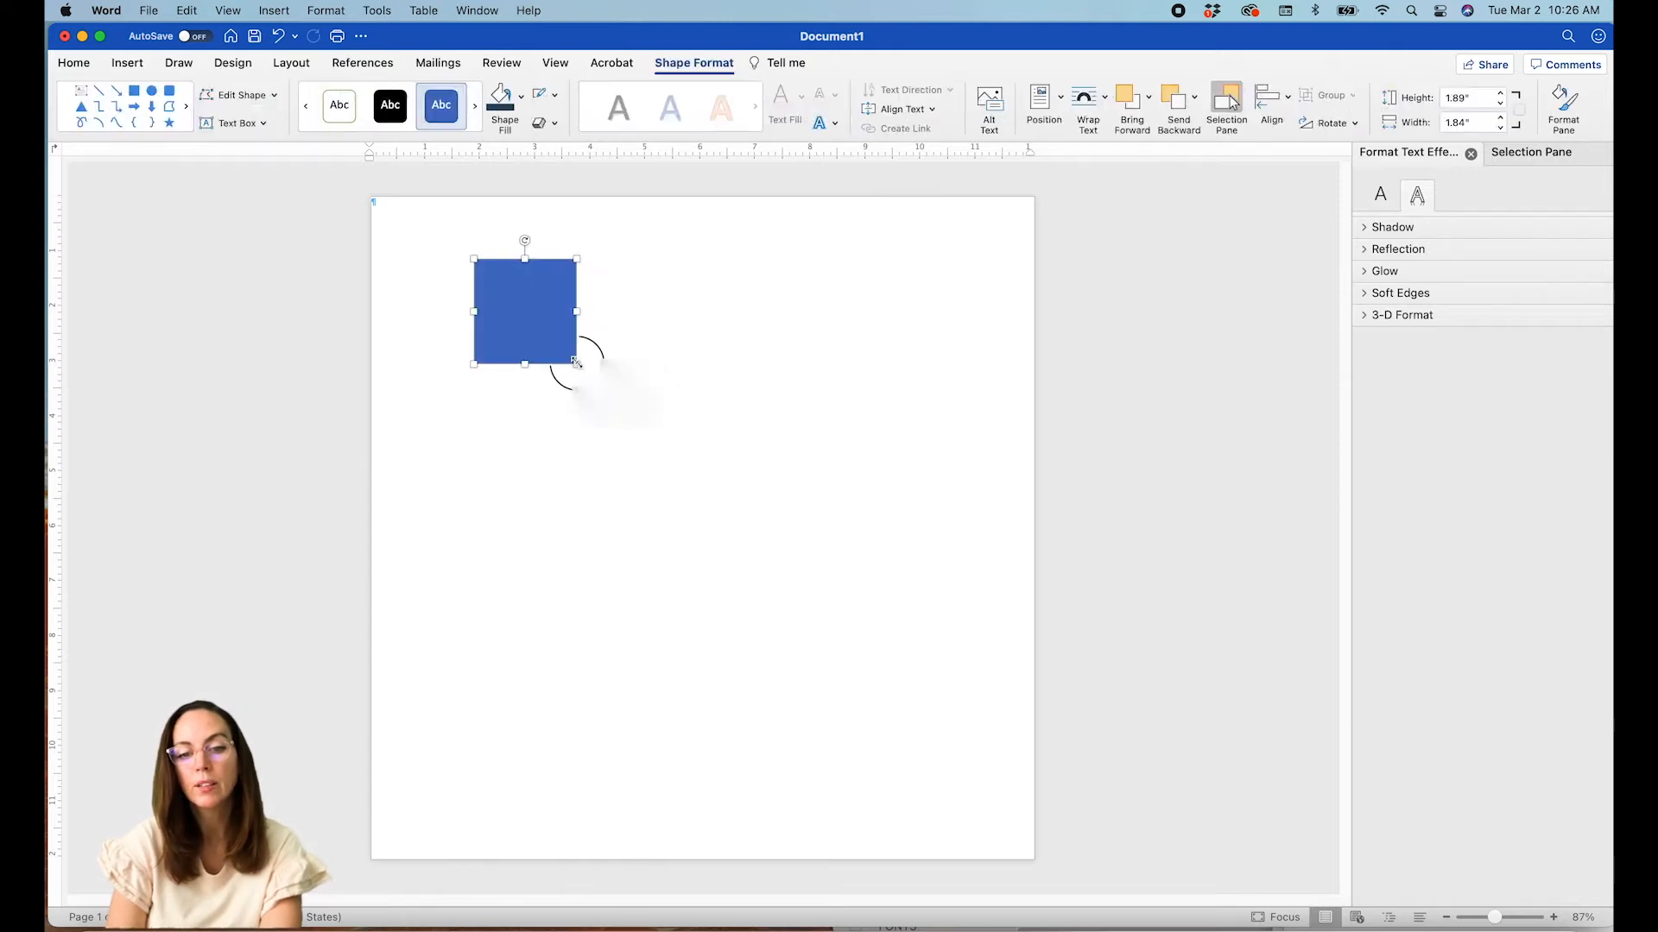
# - Set the blue rectangle's height and width to 1.8" so it is a square
pyautogui.click(1434, 101)
pyautogui.write('1.8')
pyautogui.press('Tab')
pyautogui.write('1.')
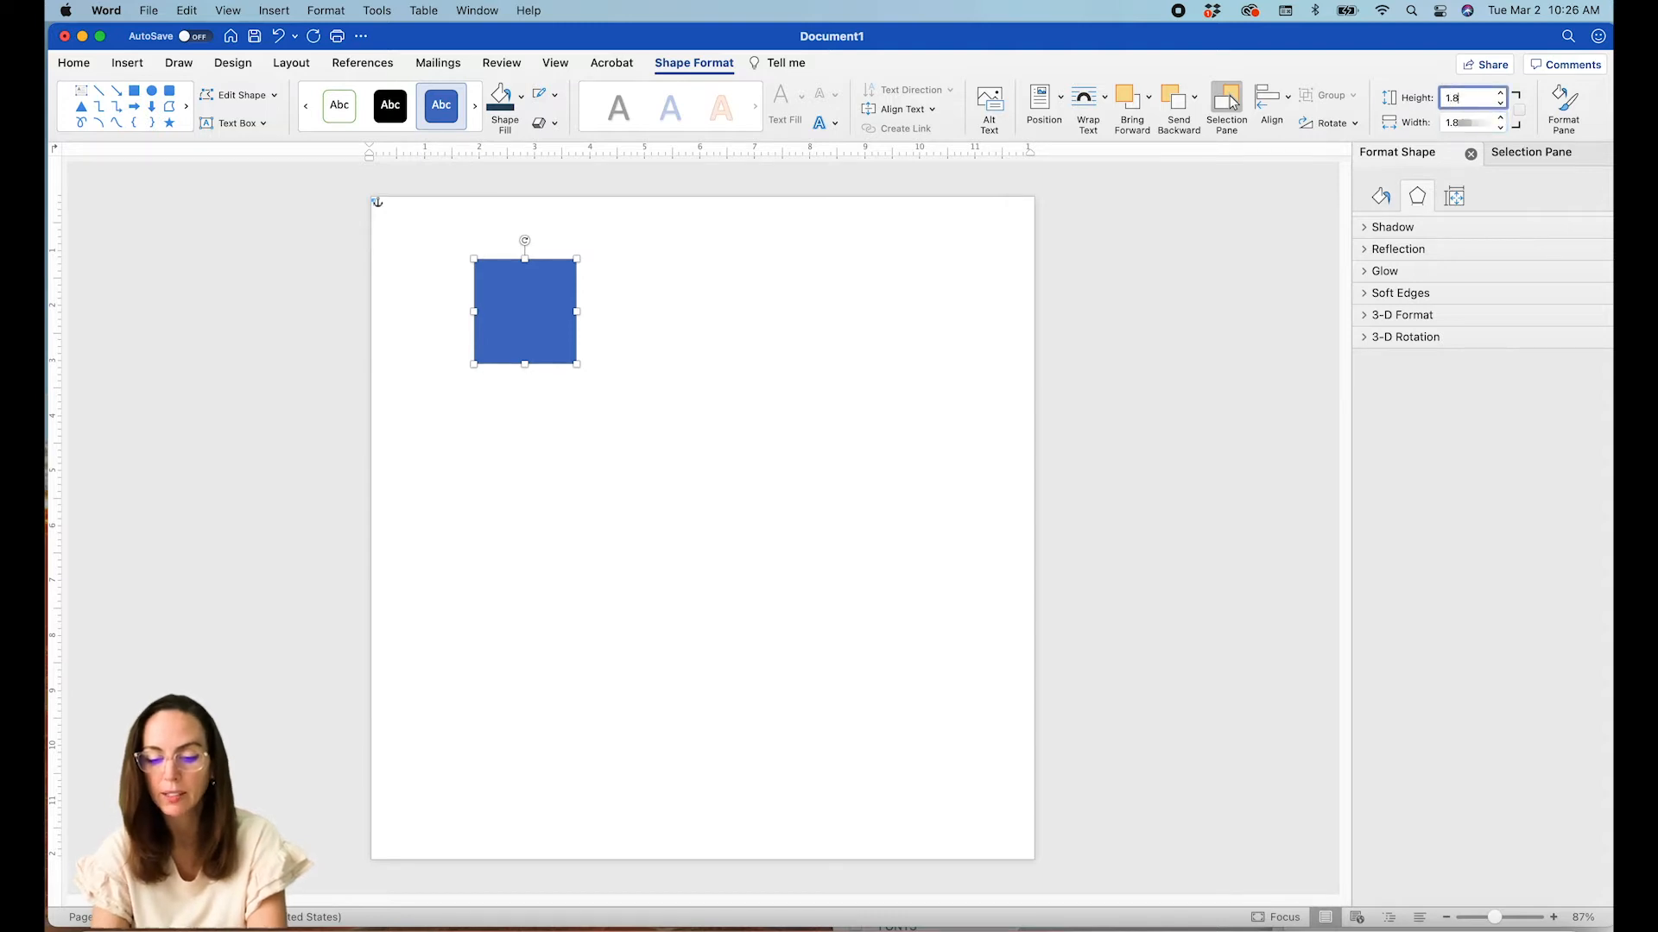
pyautogui.write('8')
pyautogui.press('Return')
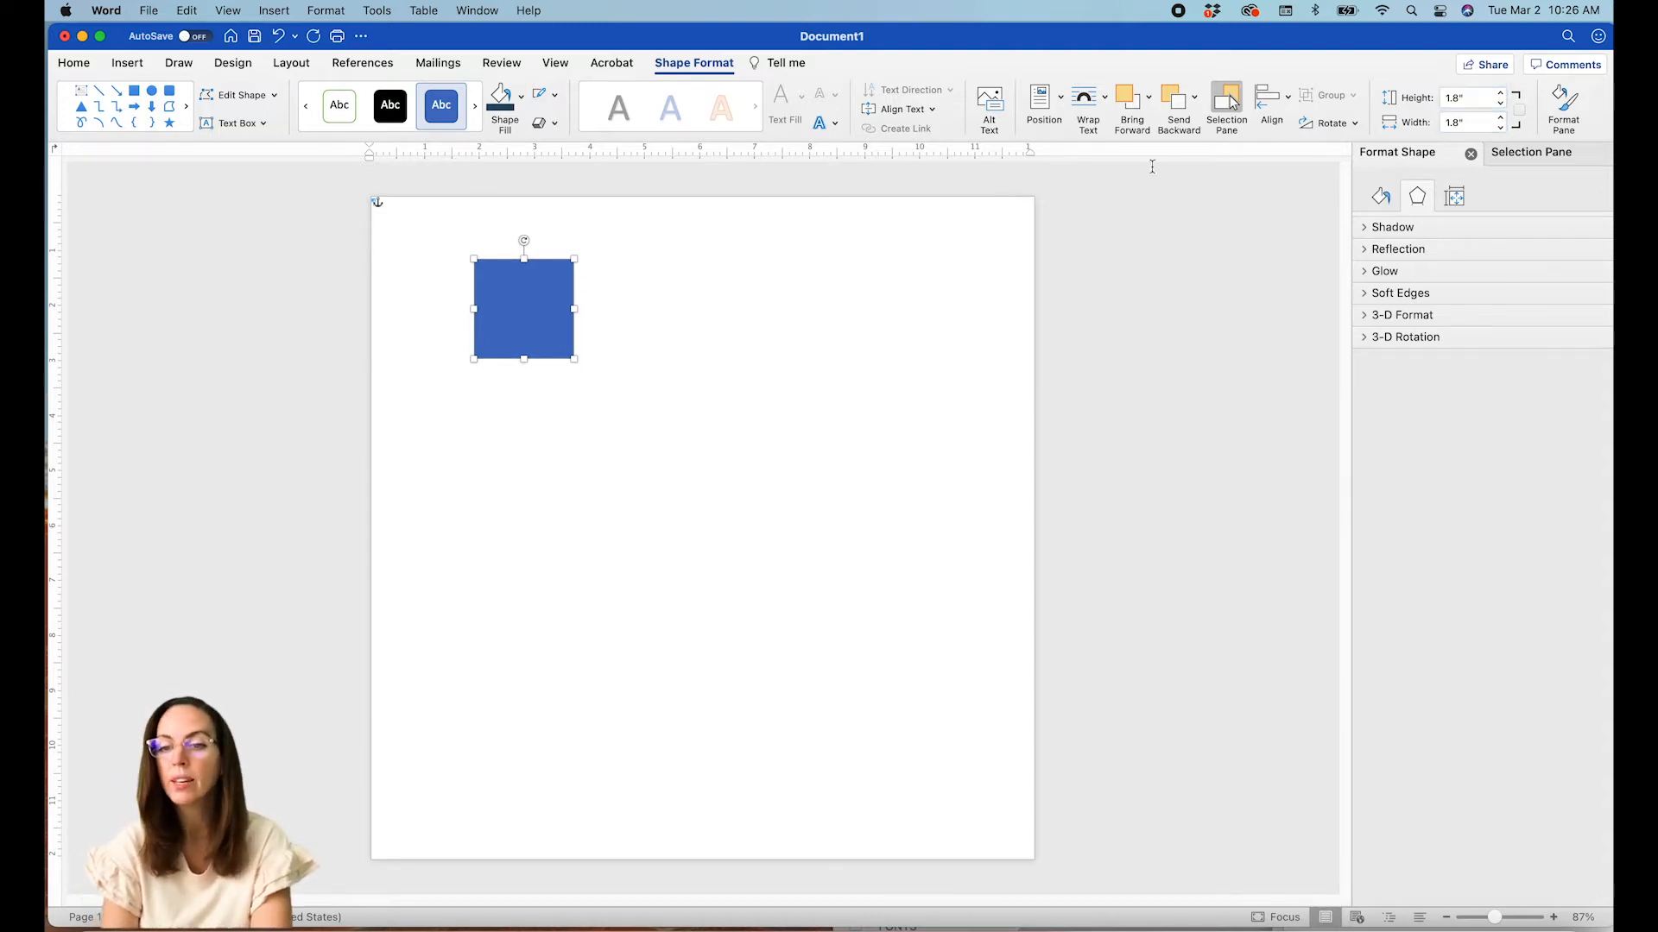
# - Send the blue square behind the dark blue circle
pyautogui.click(1188, 99)
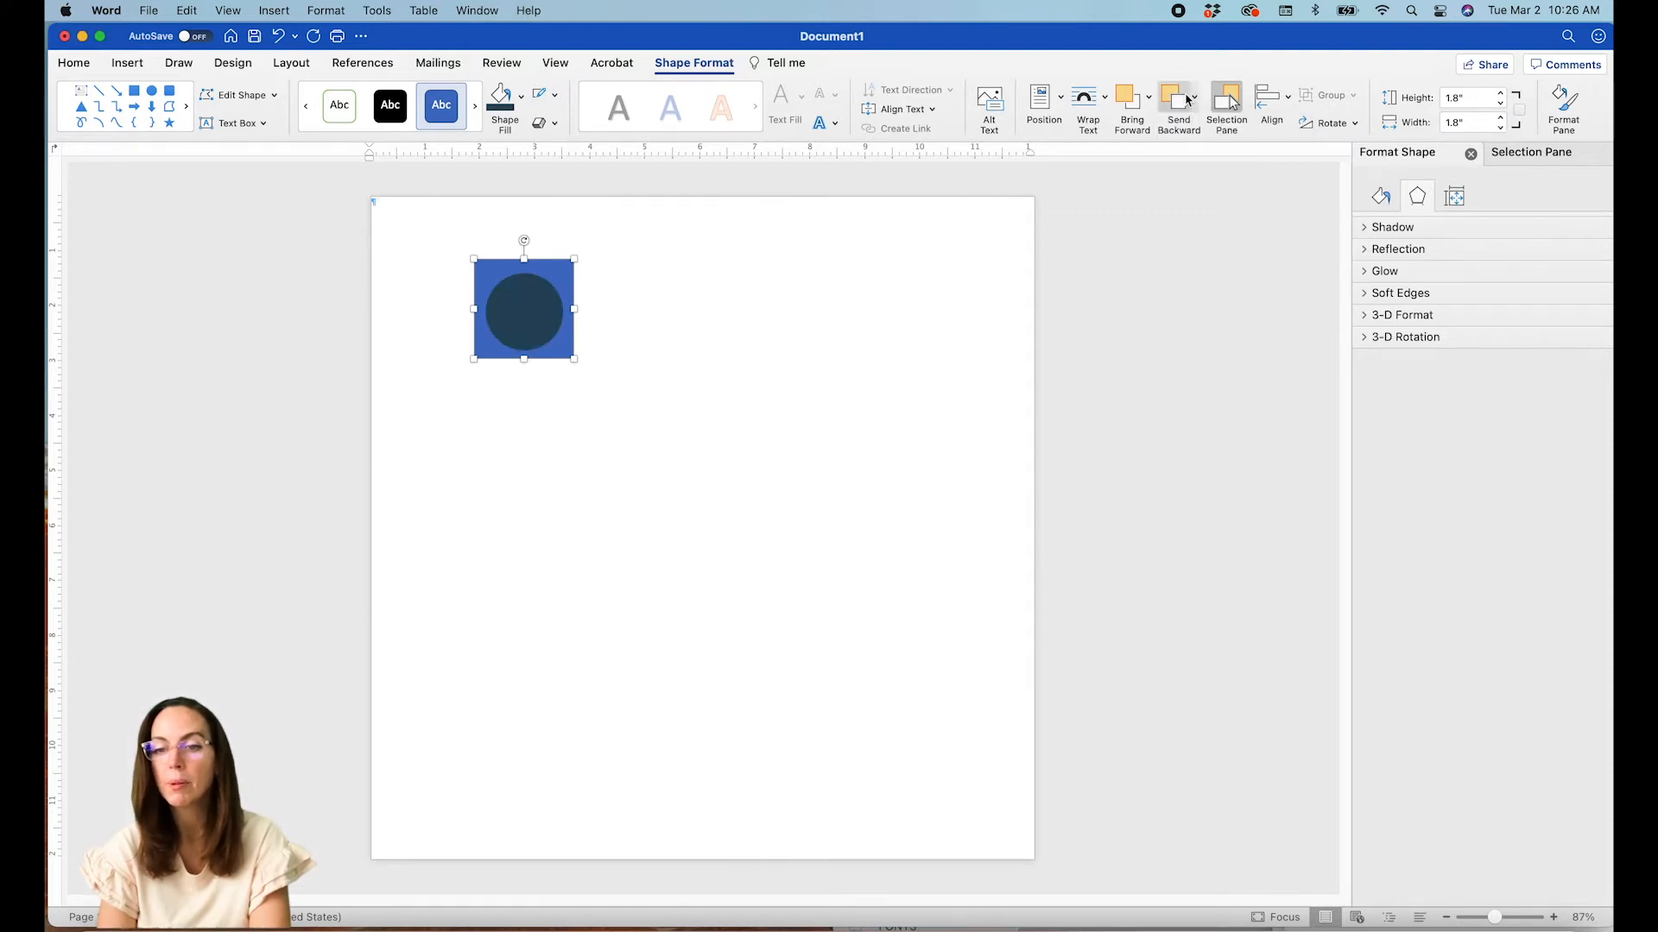
pyautogui.click(1193, 98)
pyautogui.click(1197, 140)
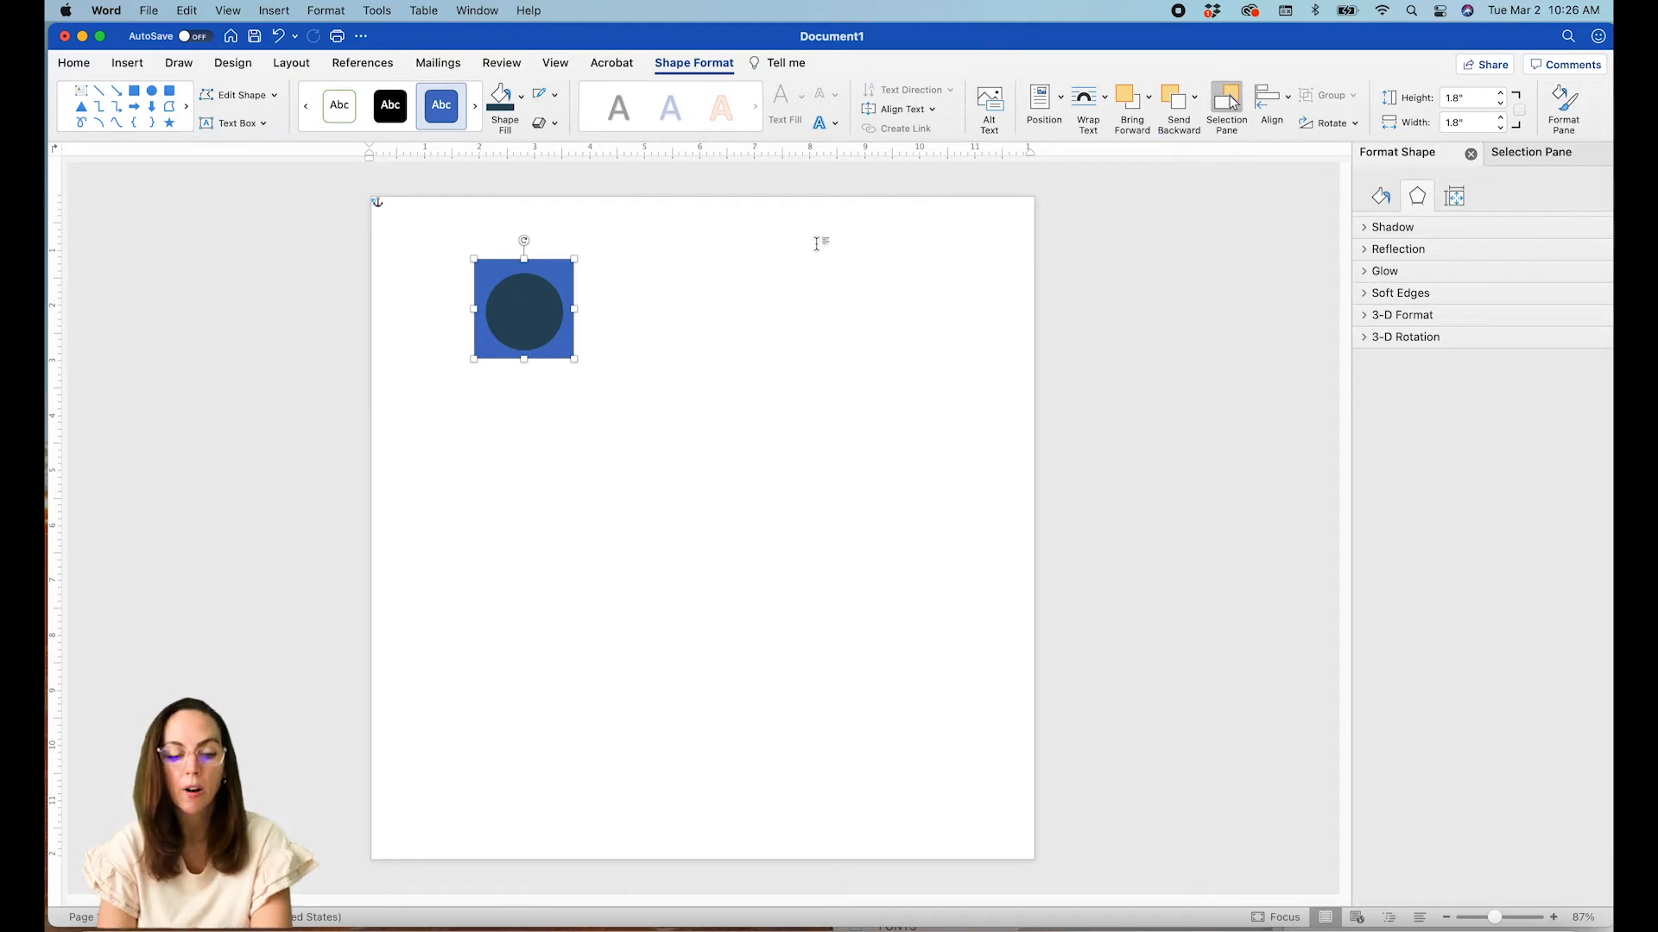
# - Align the circle and the square to each other's center and middle
pyautogui.keyDown('shift'); pyautogui.click(539, 309); pyautogui.keyUp('shift')
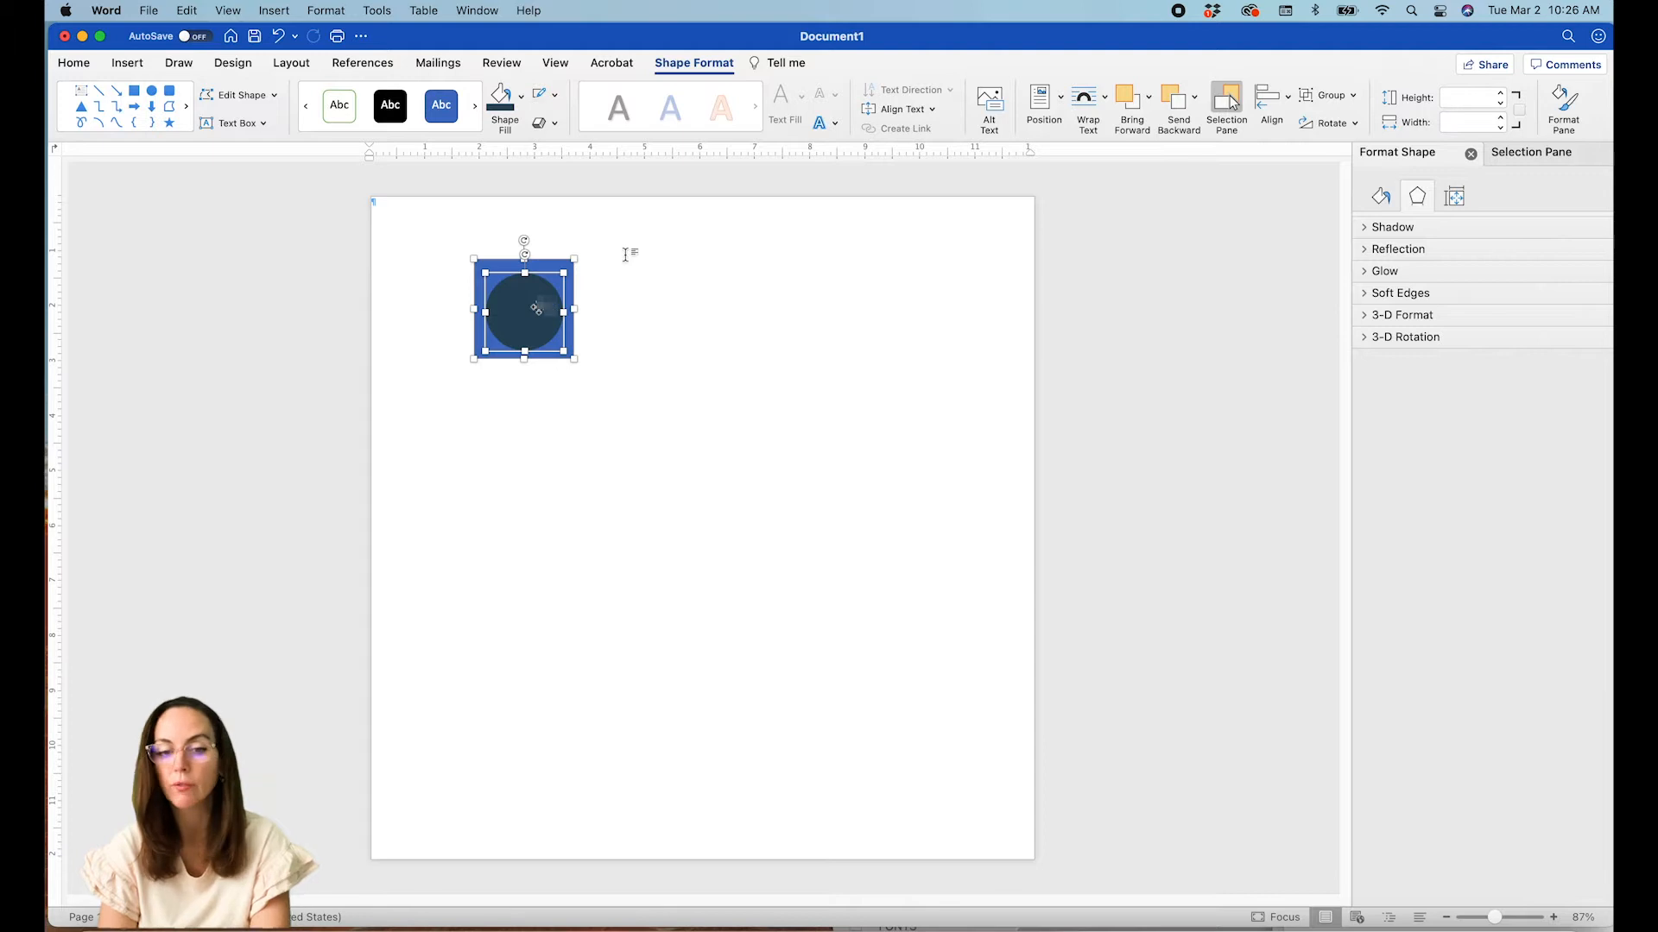
pyautogui.click(1283, 102)
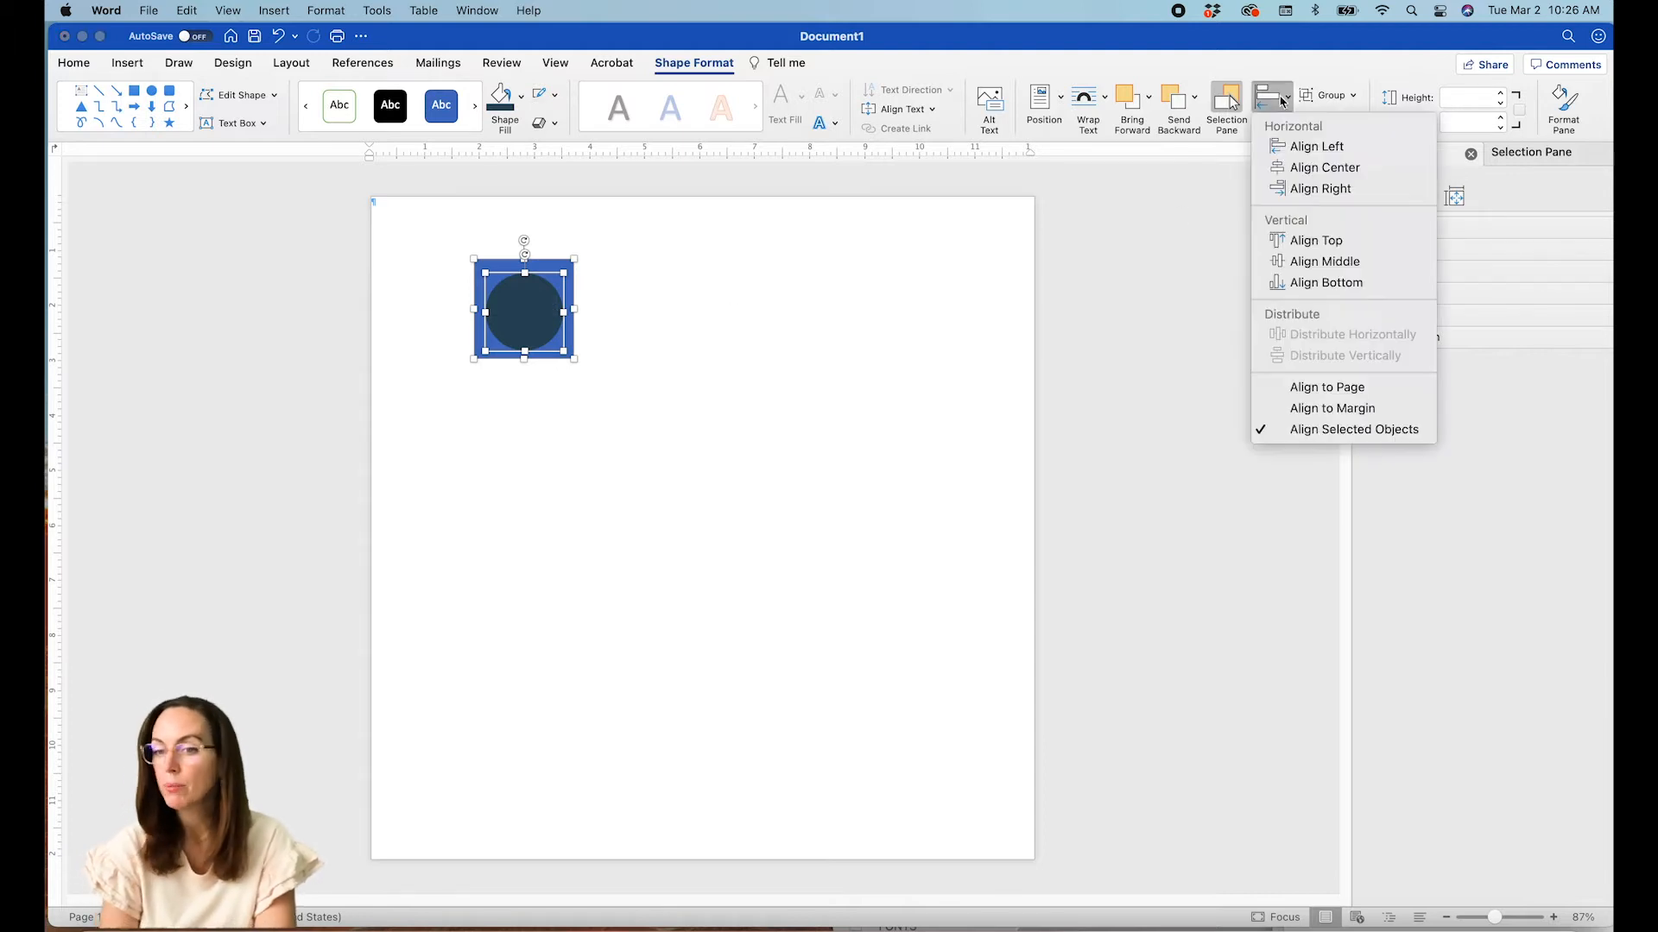
pyautogui.click(1283, 166)
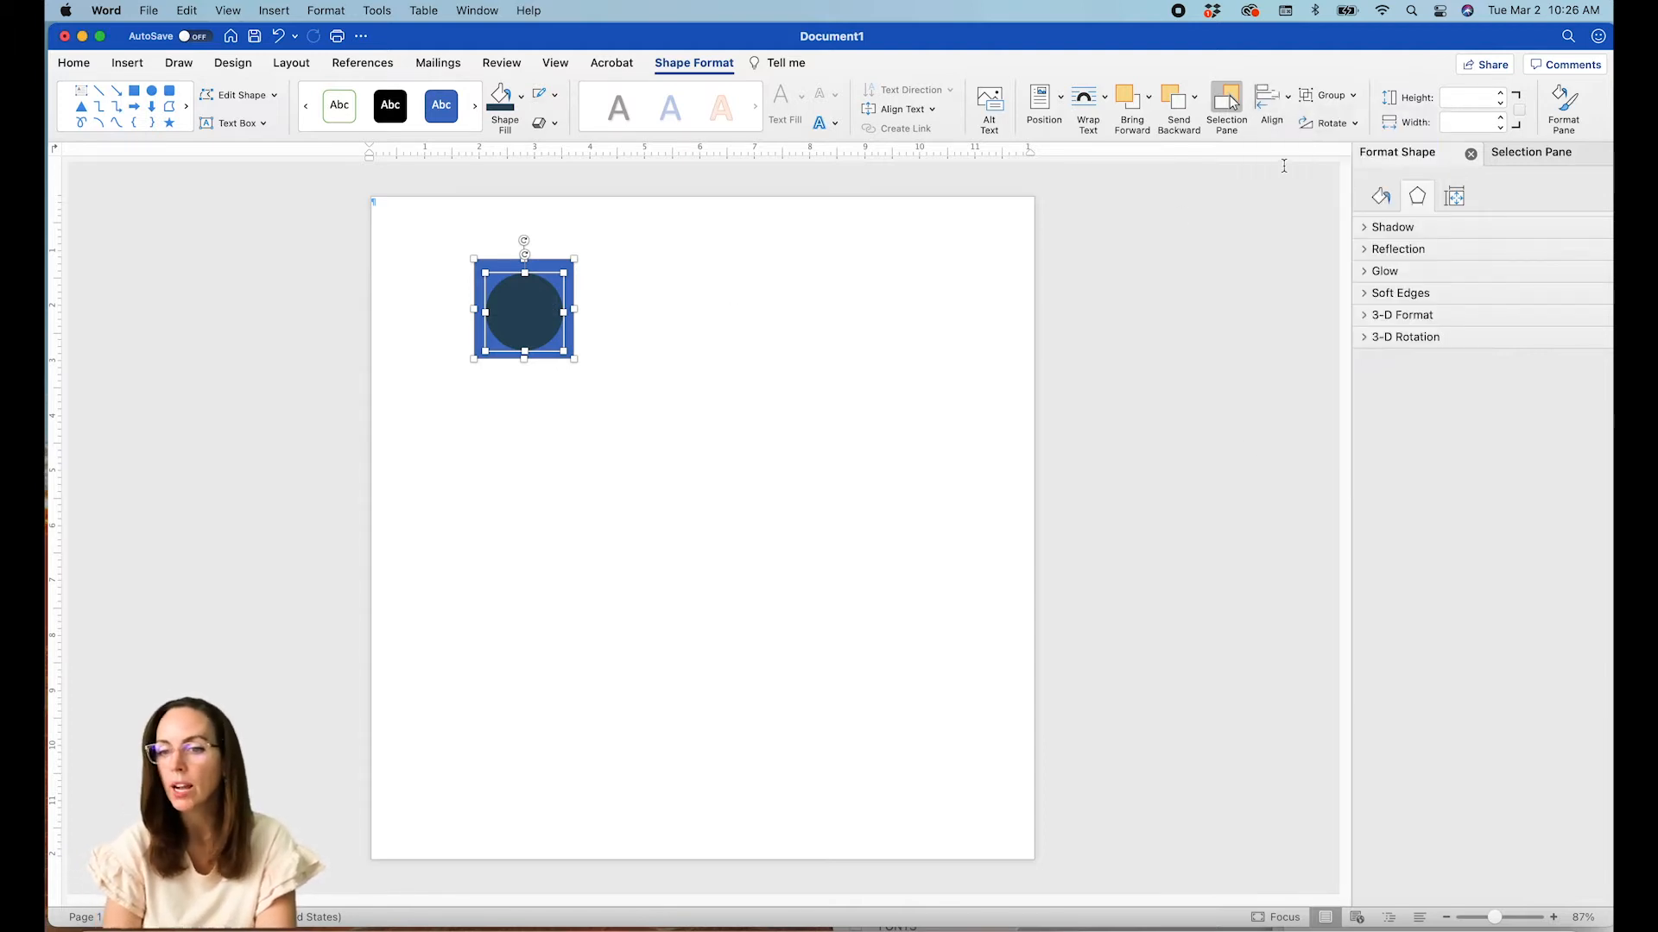
pyautogui.click(1275, 103)
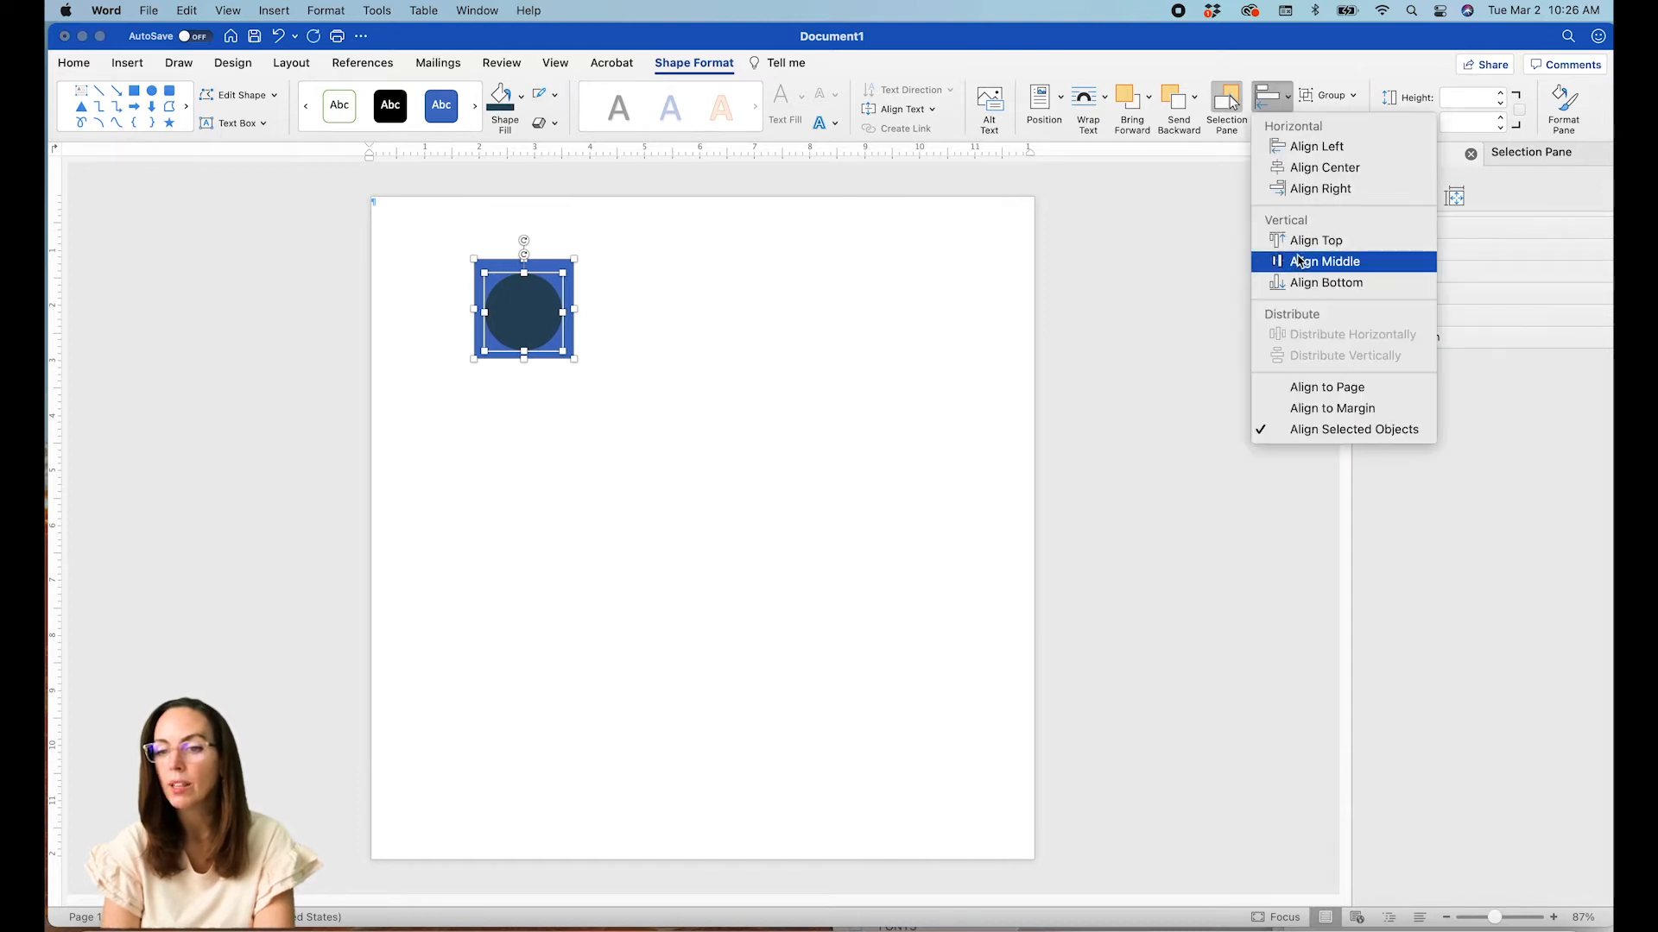
pyautogui.click(1298, 258)
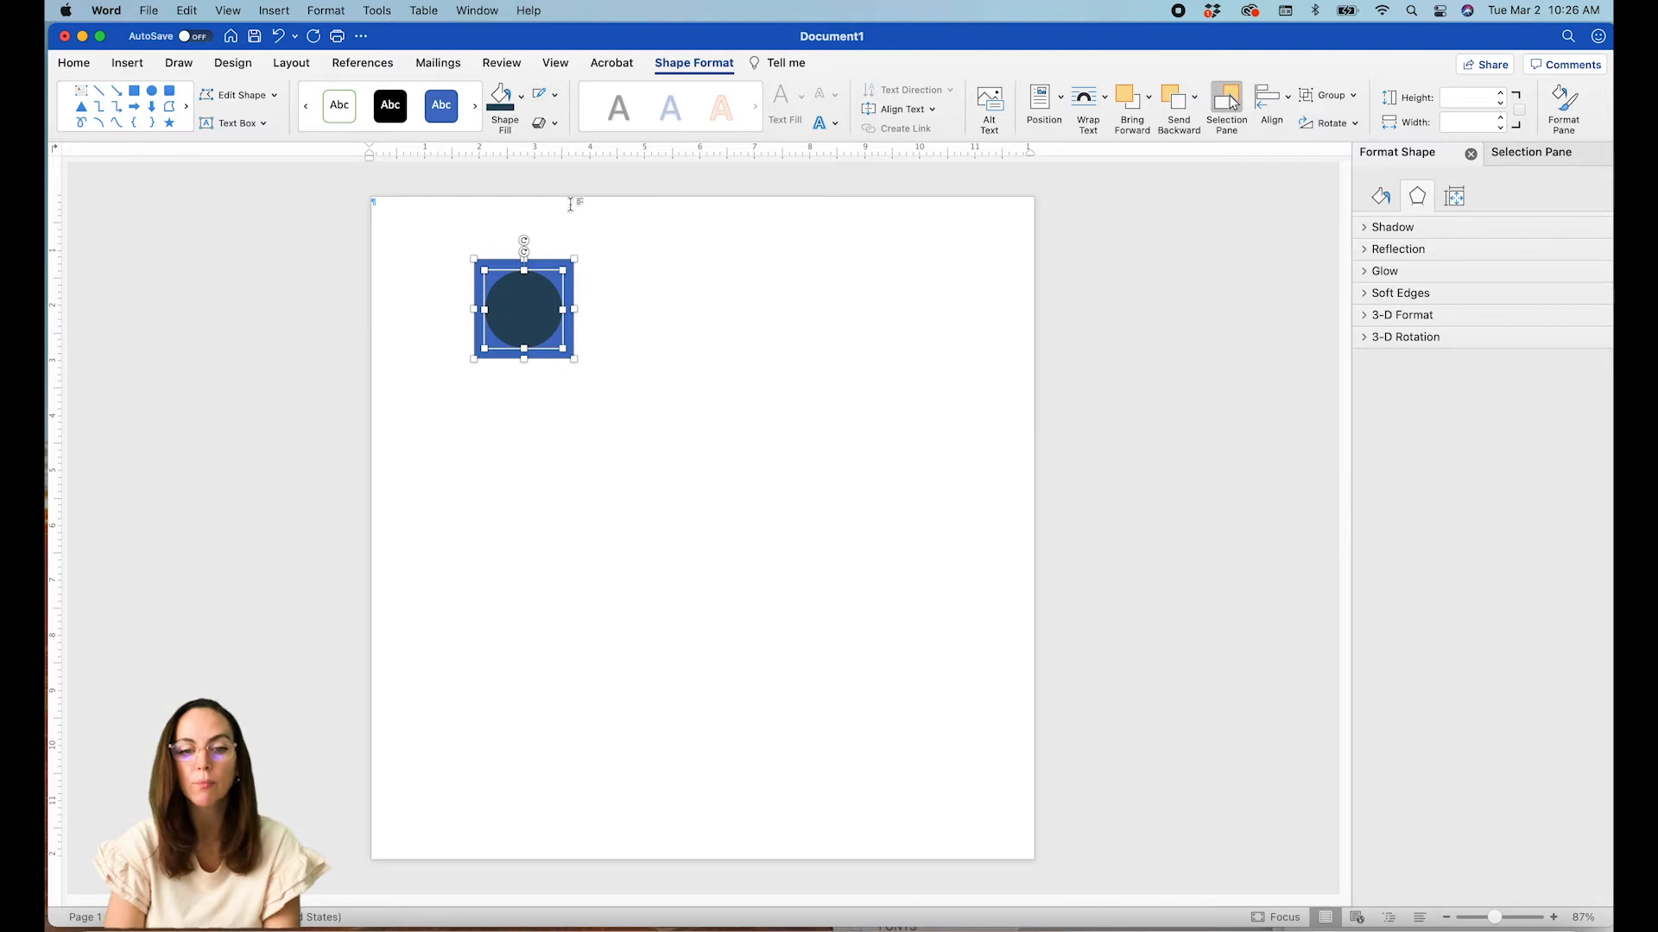
# - Remove the outline and the fill from the square behind the circle
pyautogui.click(598, 255)
pyautogui.click(568, 268)
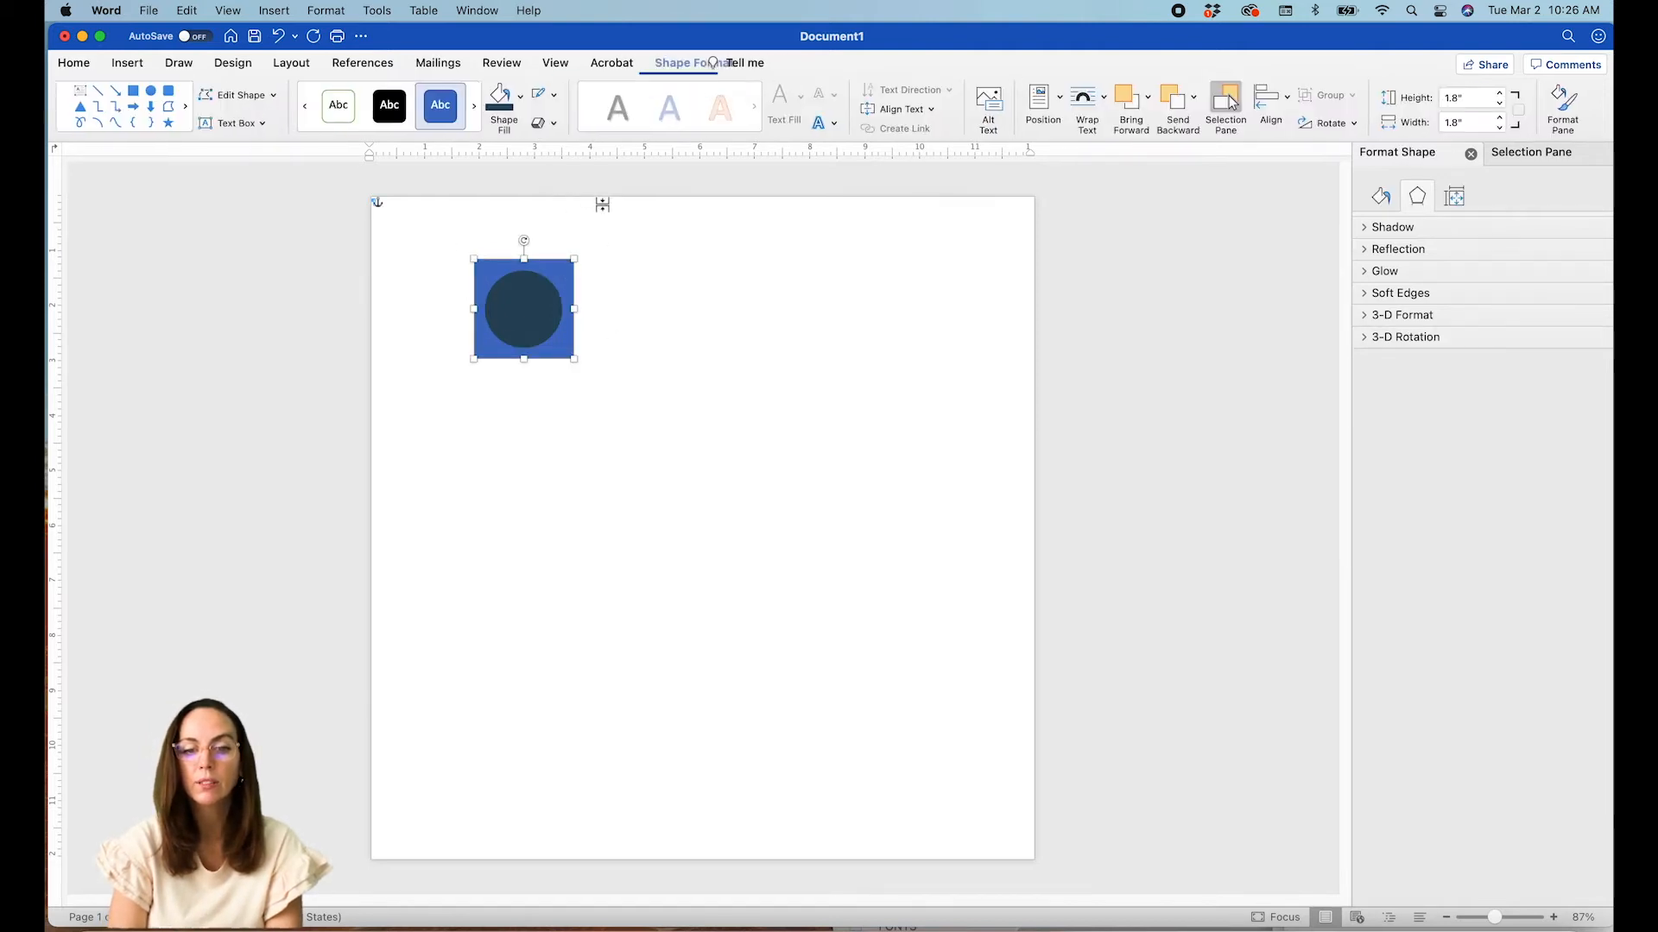
pyautogui.click(1397, 158)
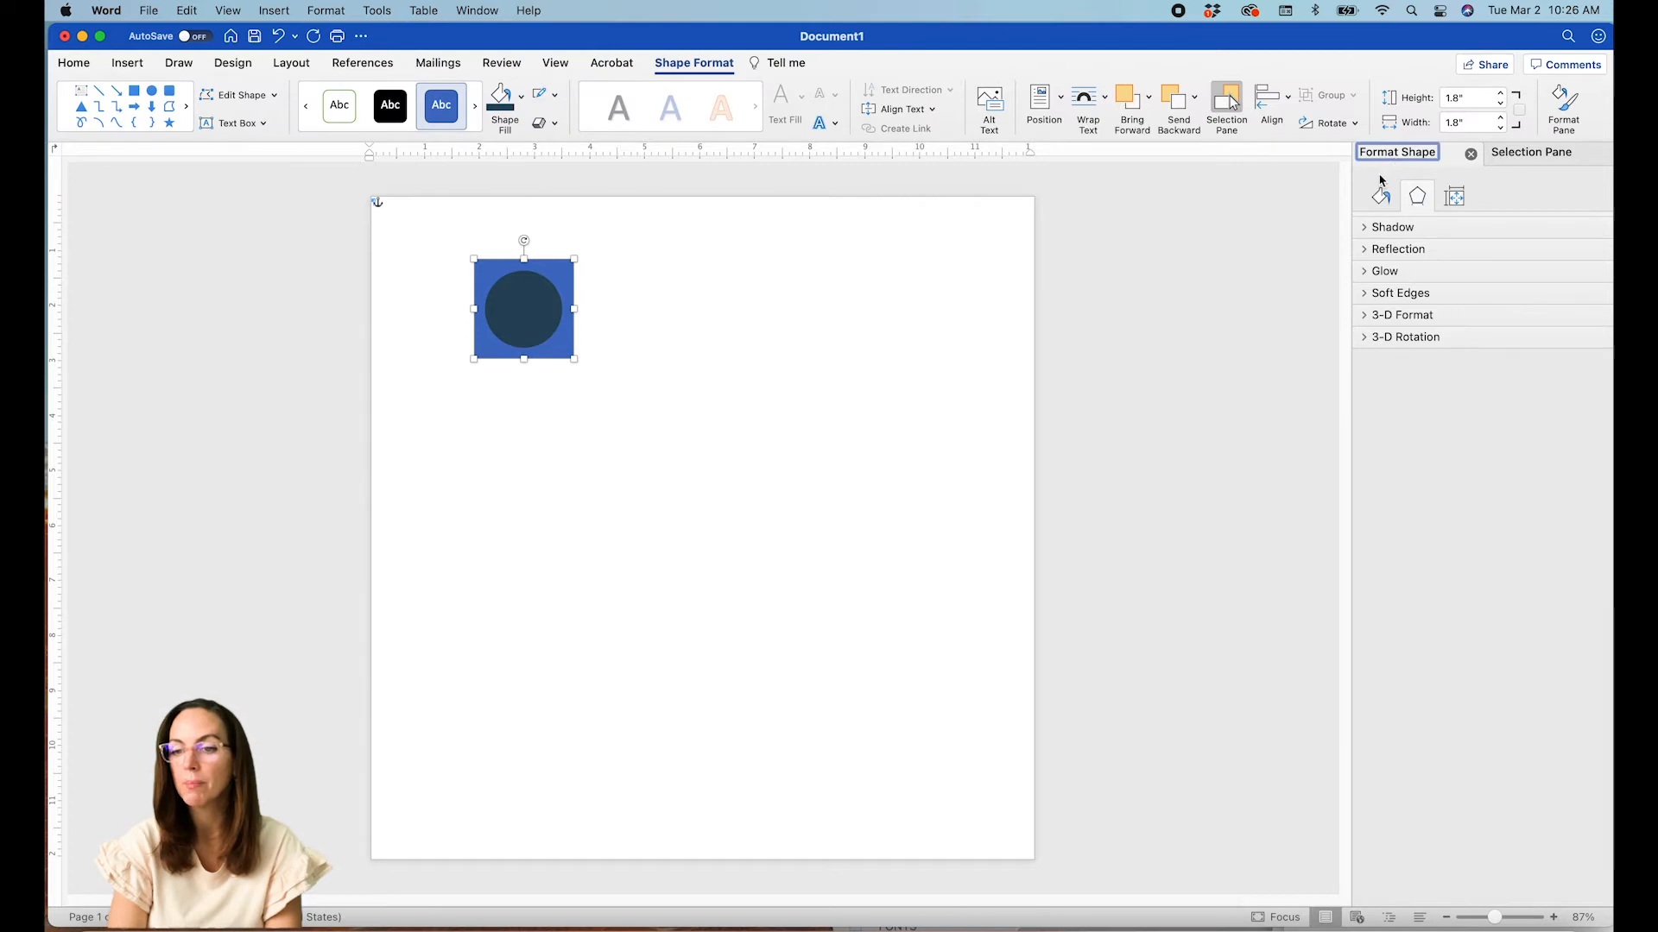
pyautogui.click(1378, 196)
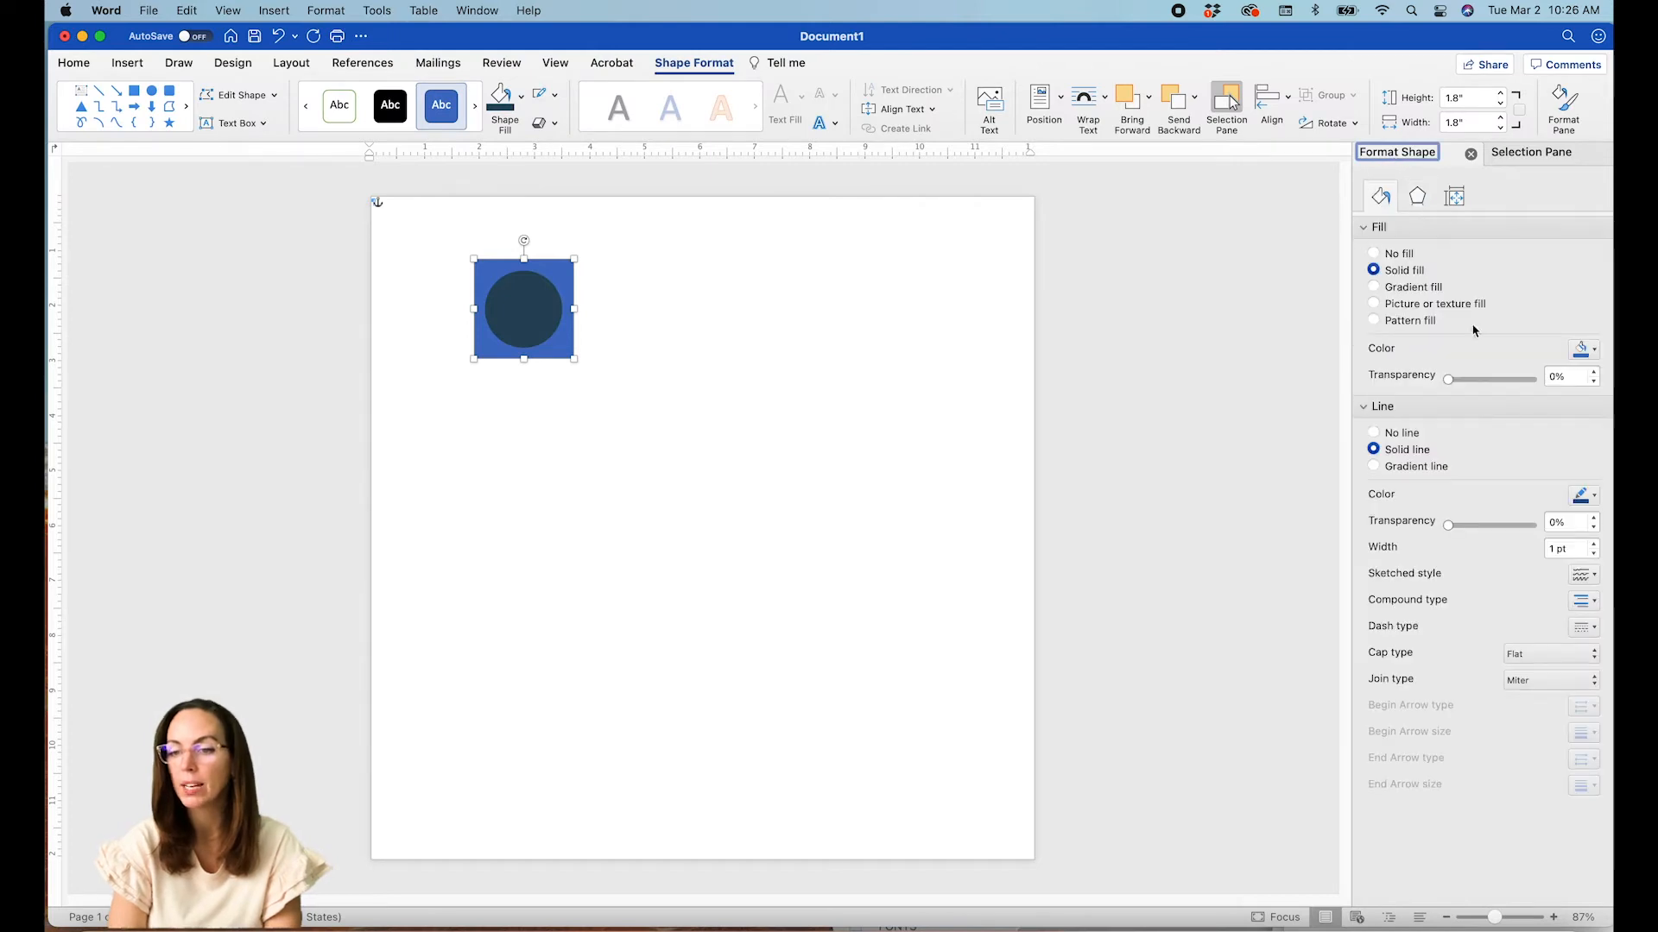
pyautogui.click(1374, 433)
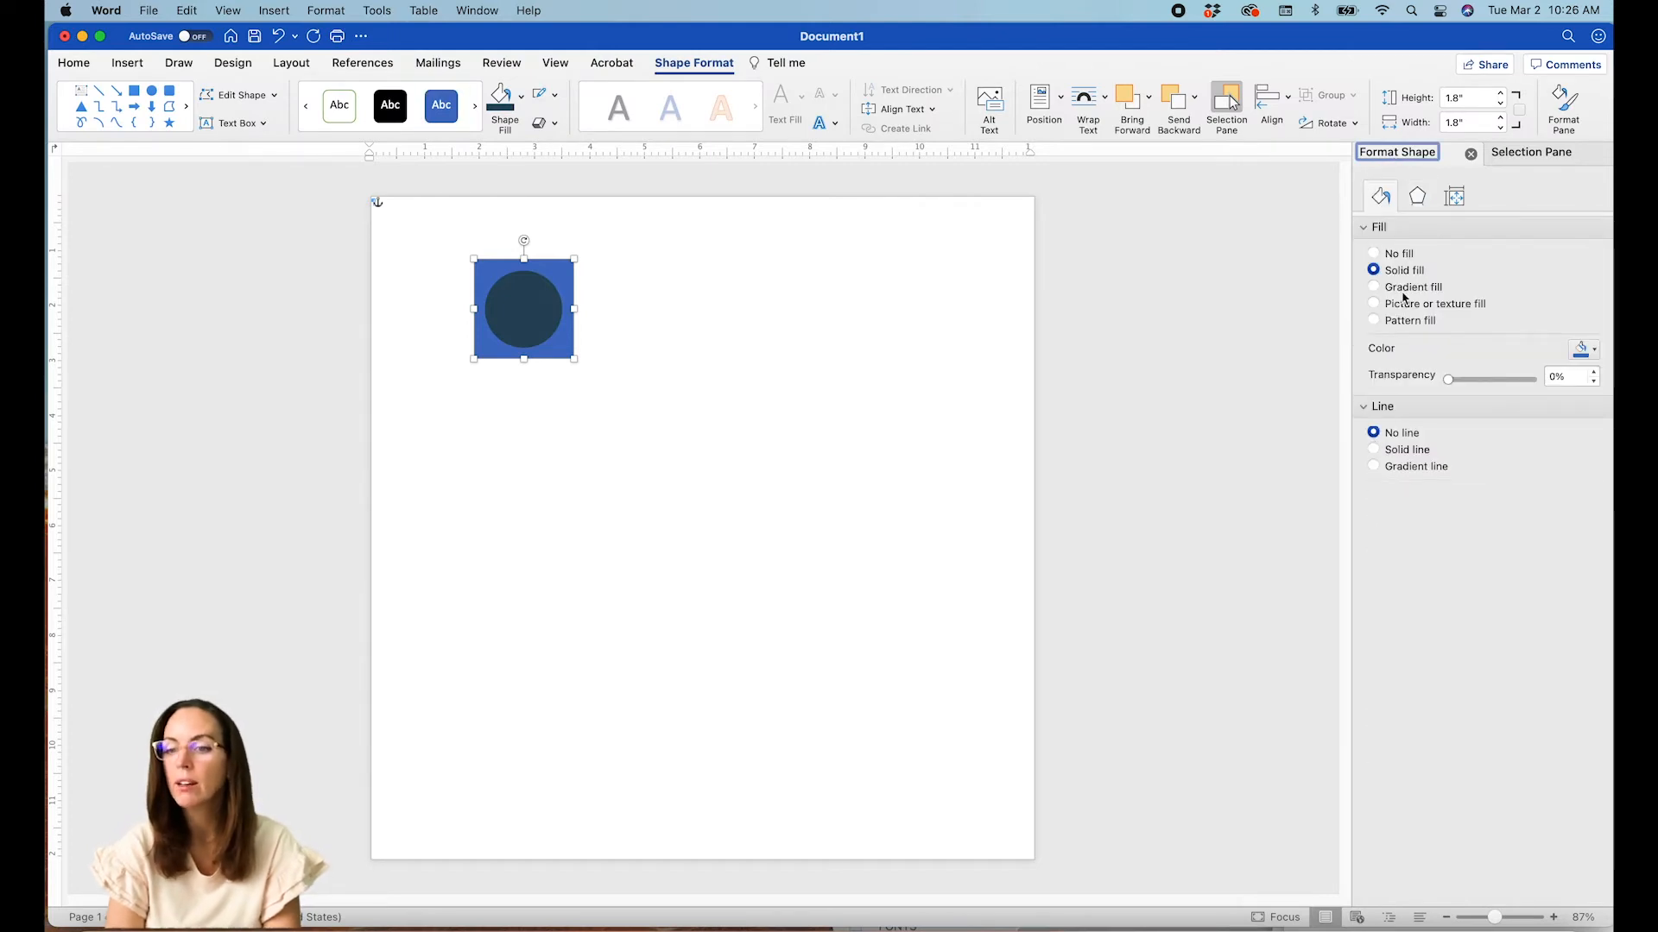
pyautogui.click(1374, 253)
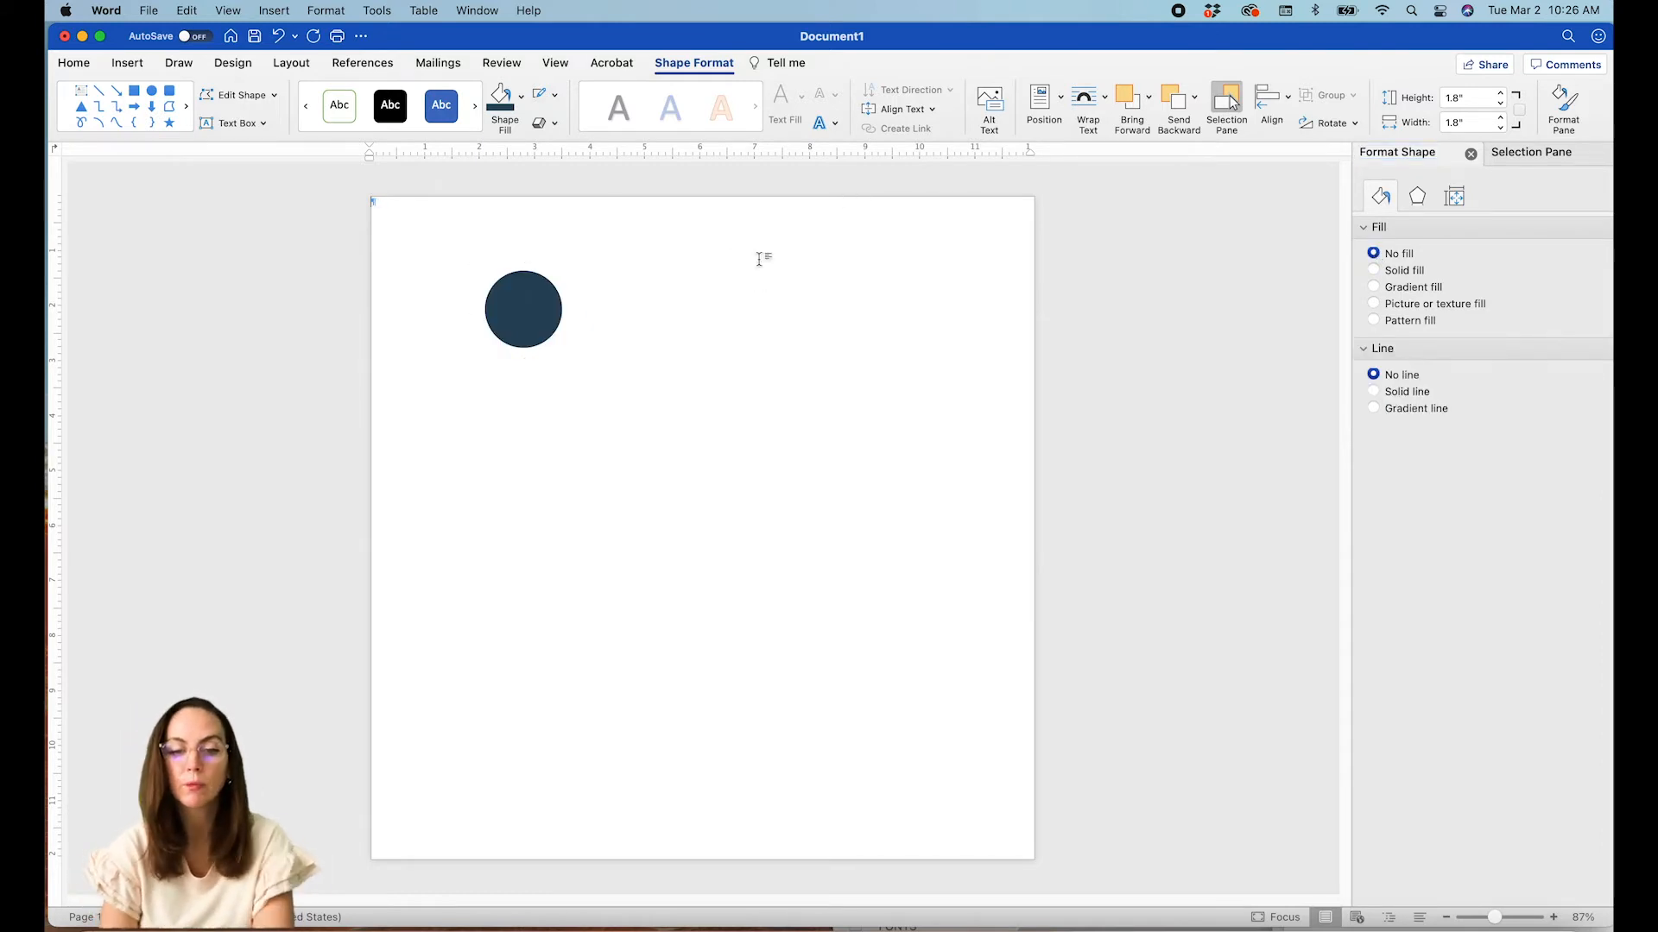
# - Group the circle with the invisible square and remove the group from the page
pyautogui.click(537, 278)
pyautogui.click(525, 298)
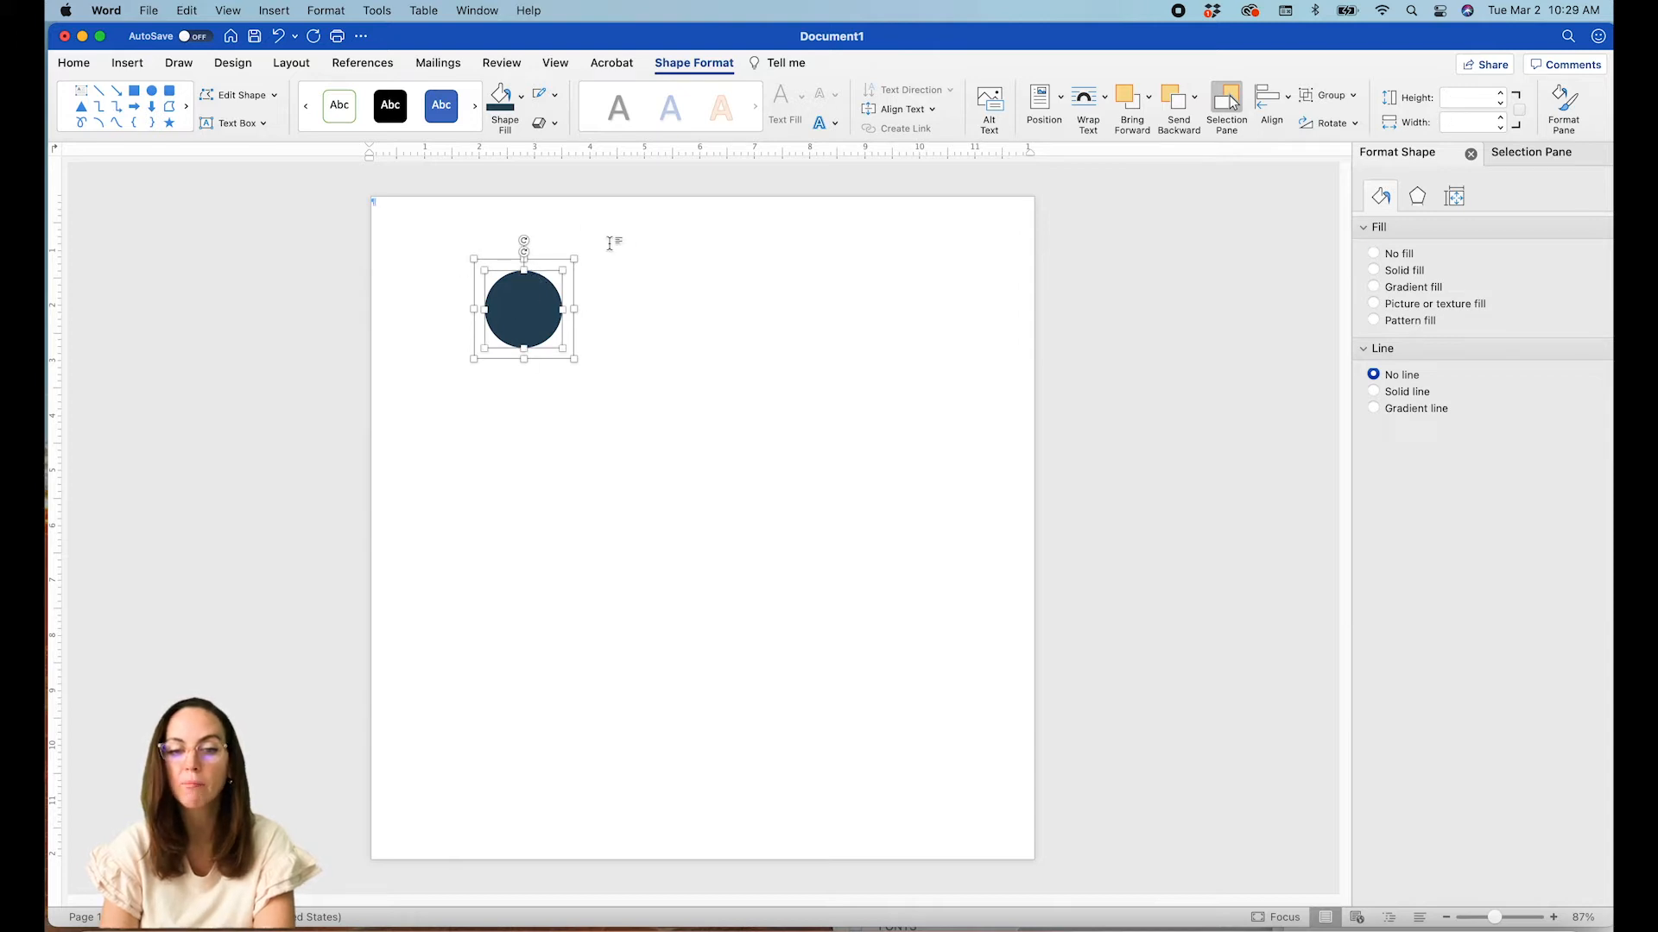
pyautogui.click(1328, 97)
pyautogui.click(1334, 115)
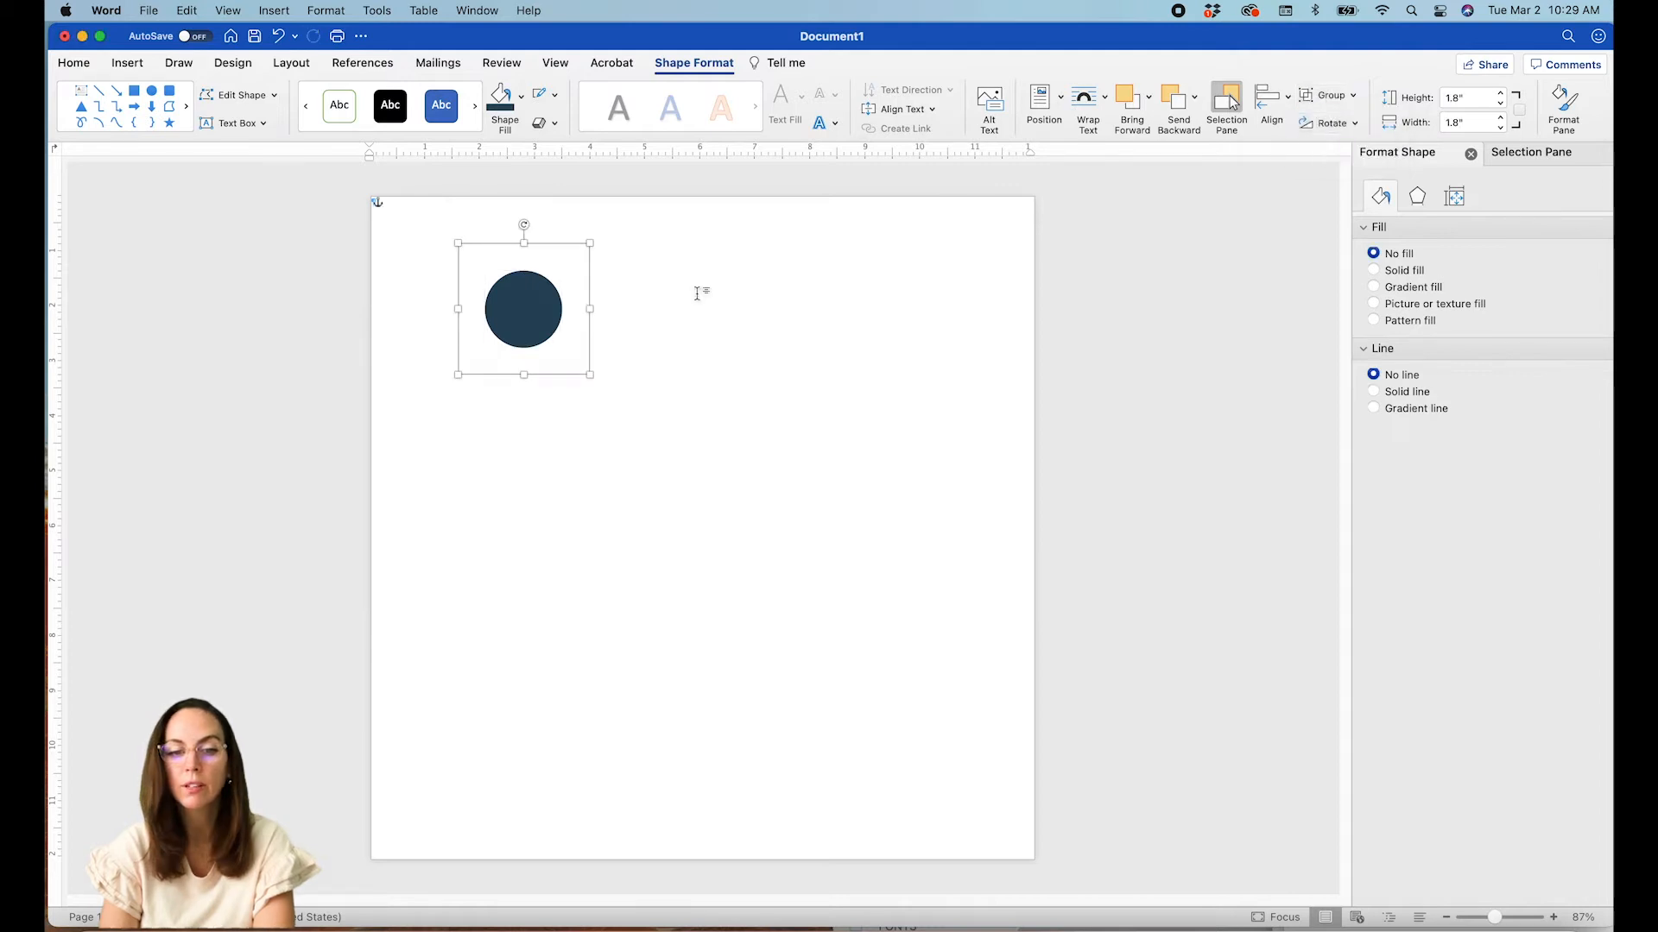
pyautogui.press('BackSpace')
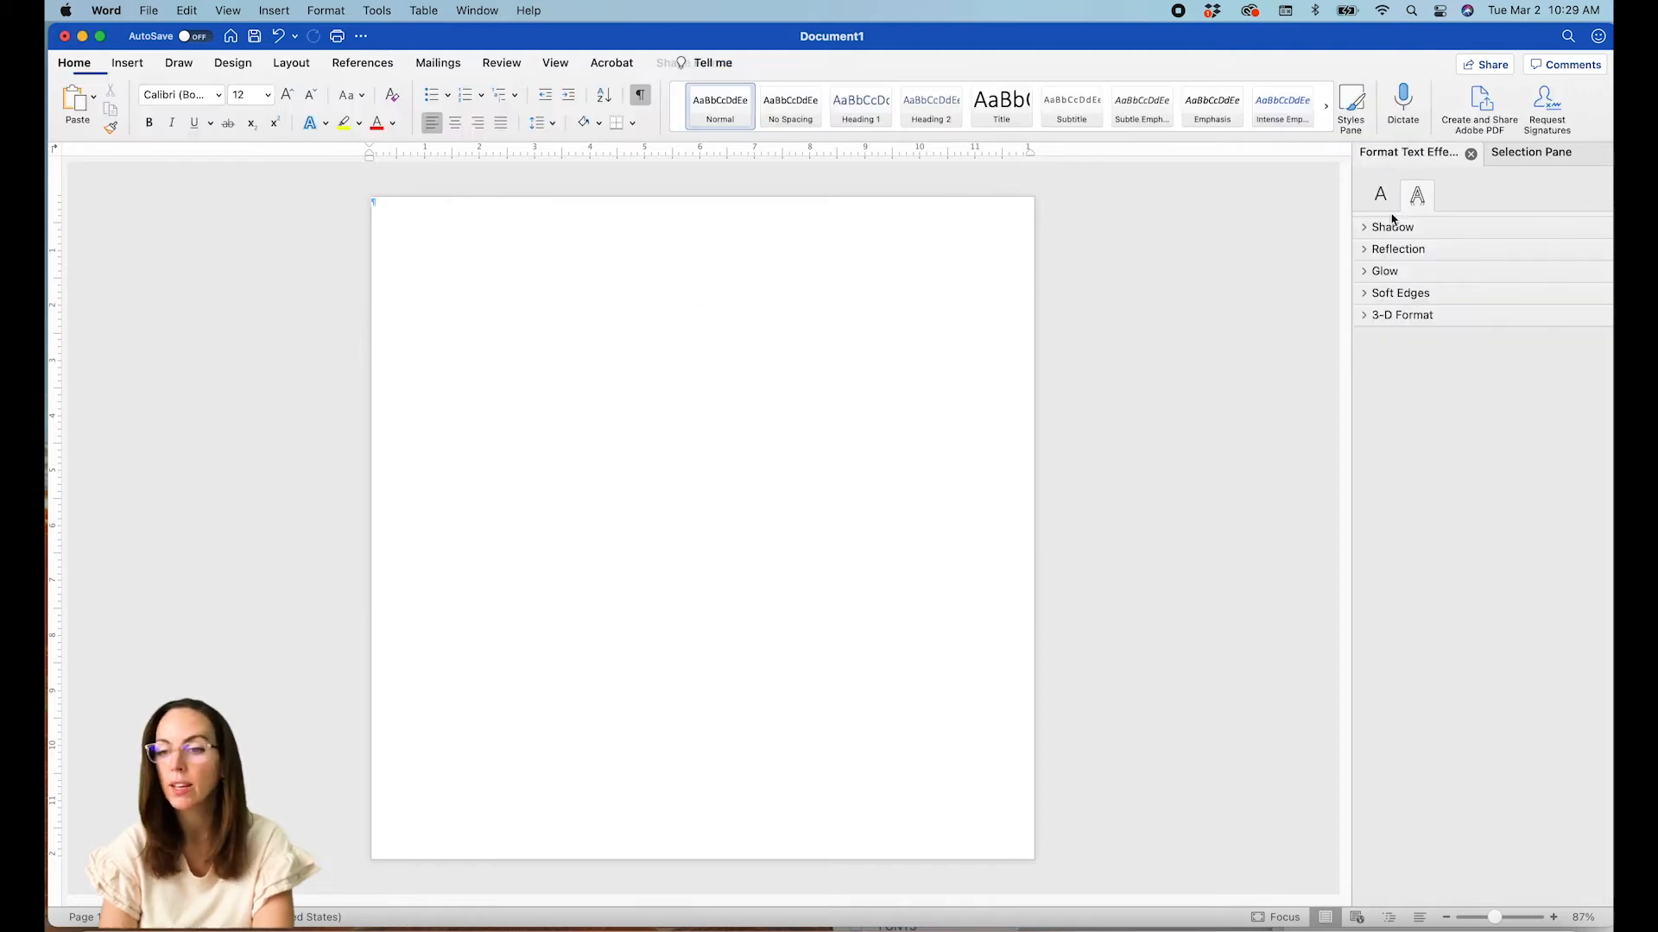
# - Draw a square covering the whole page and set its size to 12 by 12 inches
pyautogui.click(127, 63)
pyautogui.click(308, 98)
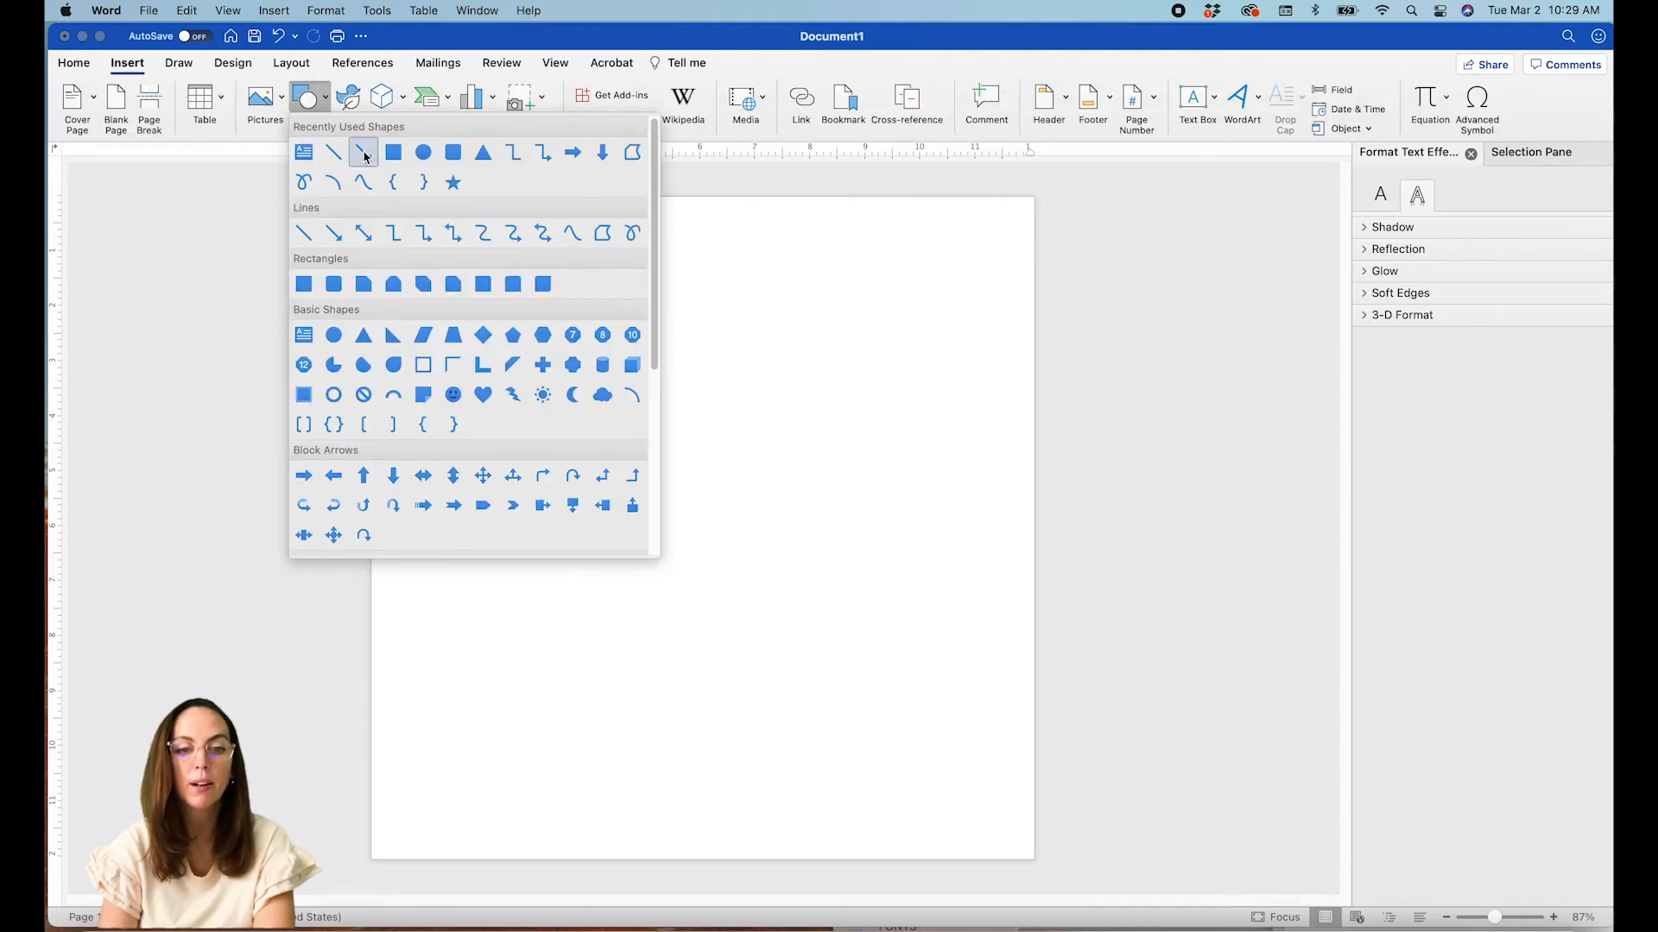
pyautogui.click(393, 152)
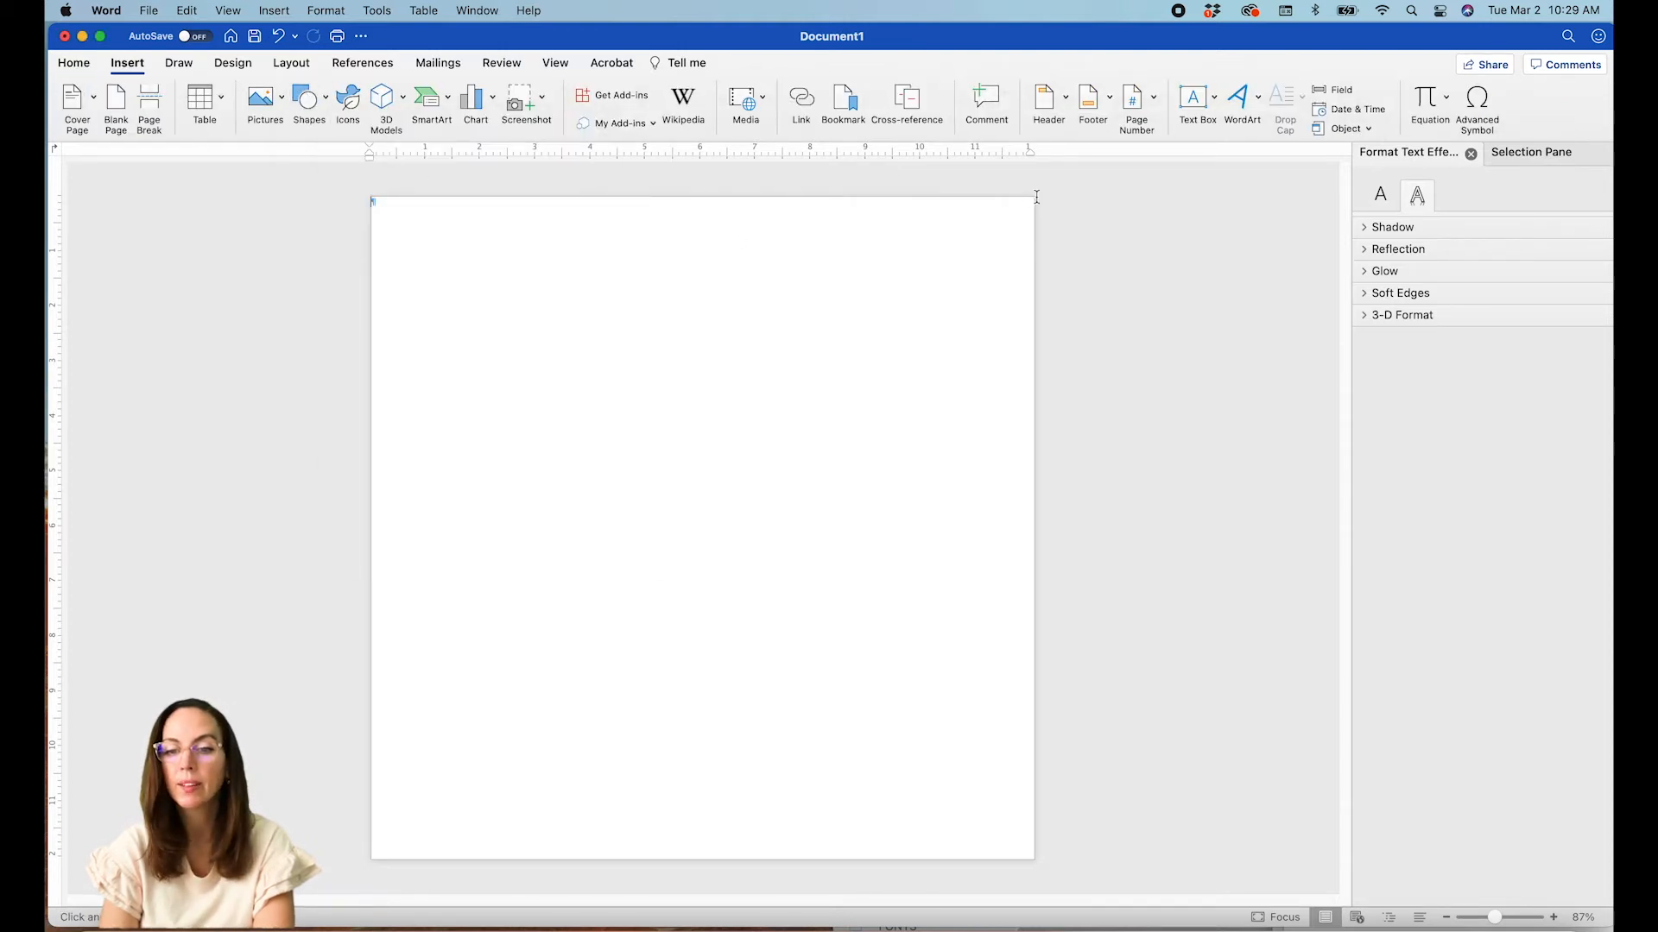
pyautogui.moveTo(1033, 199)
pyautogui.mouseDown()
pyautogui.moveTo(588, 754)
pyautogui.moveTo(429, 872)
pyautogui.moveTo(373, 855)
pyautogui.mouseUp()
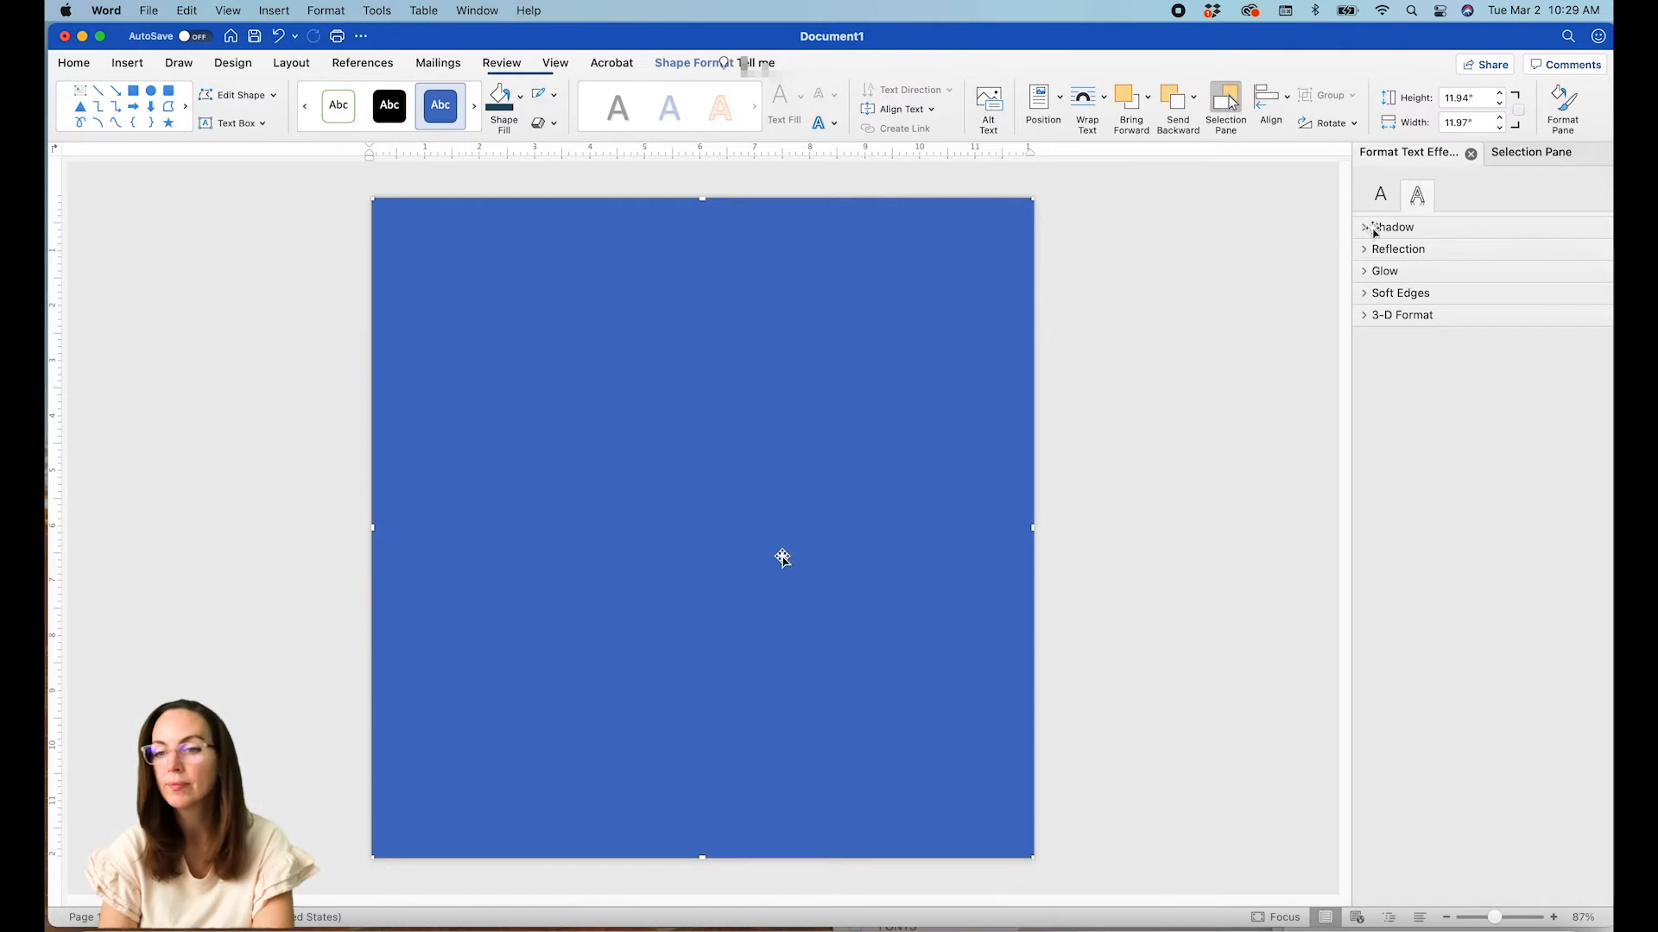
pyautogui.write('12')
pyautogui.press('Return')
# - Align the 12-inch square to the page margins so that it covers the page
pyautogui.click(1274, 96)
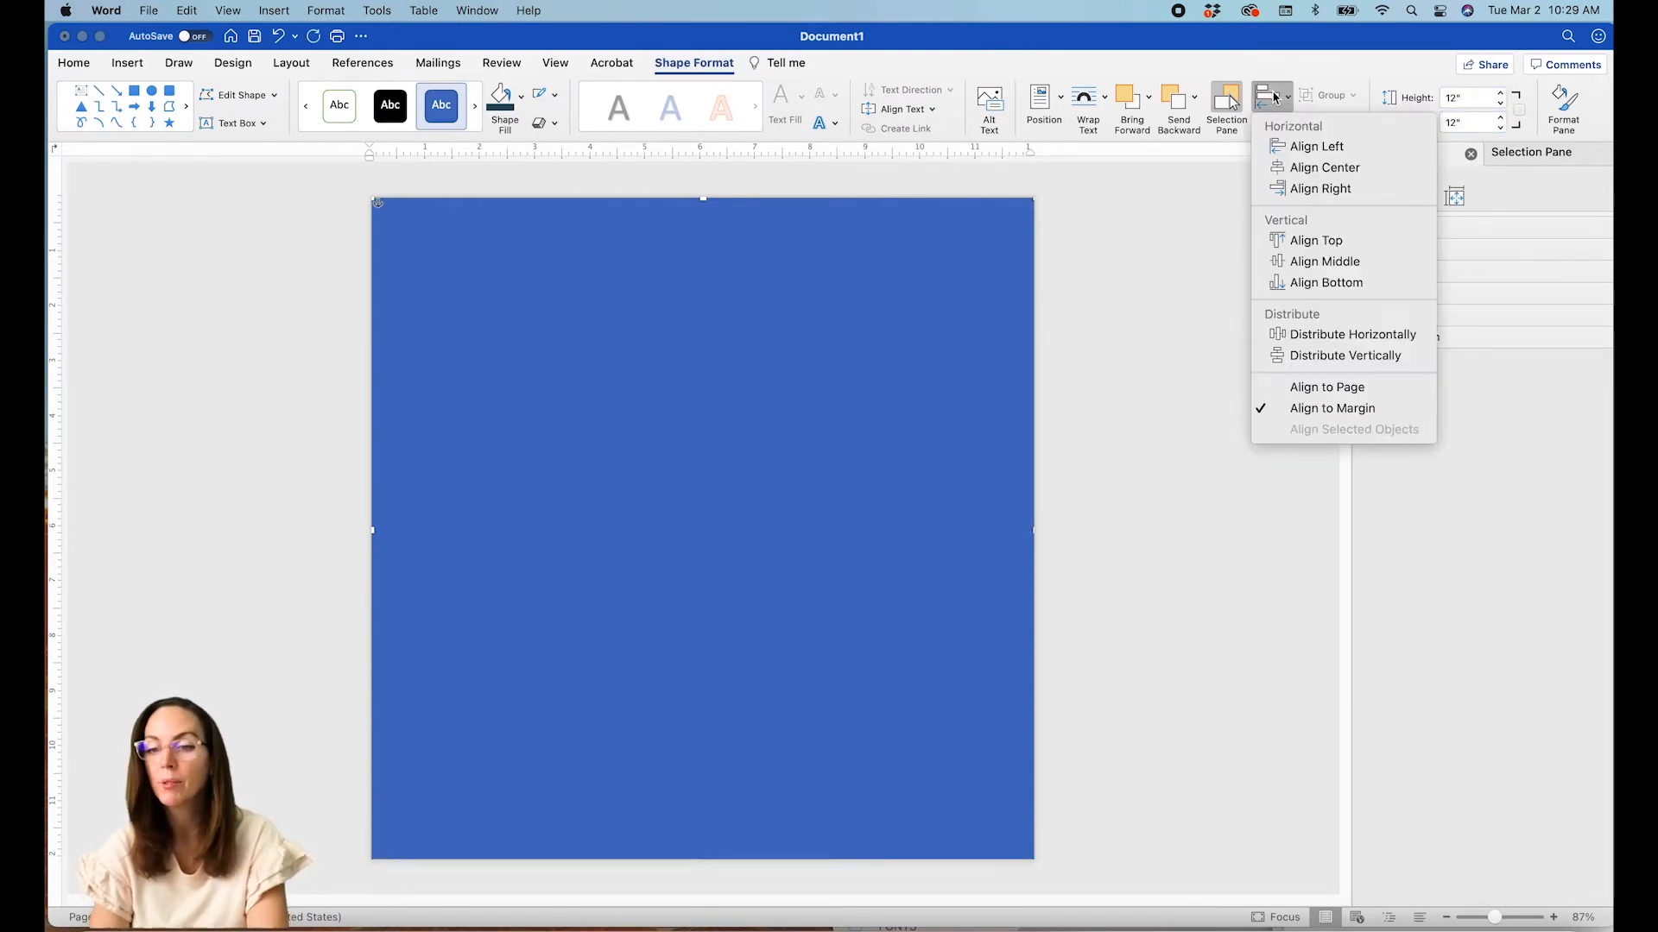
pyautogui.click(1274, 95)
pyautogui.click(1275, 97)
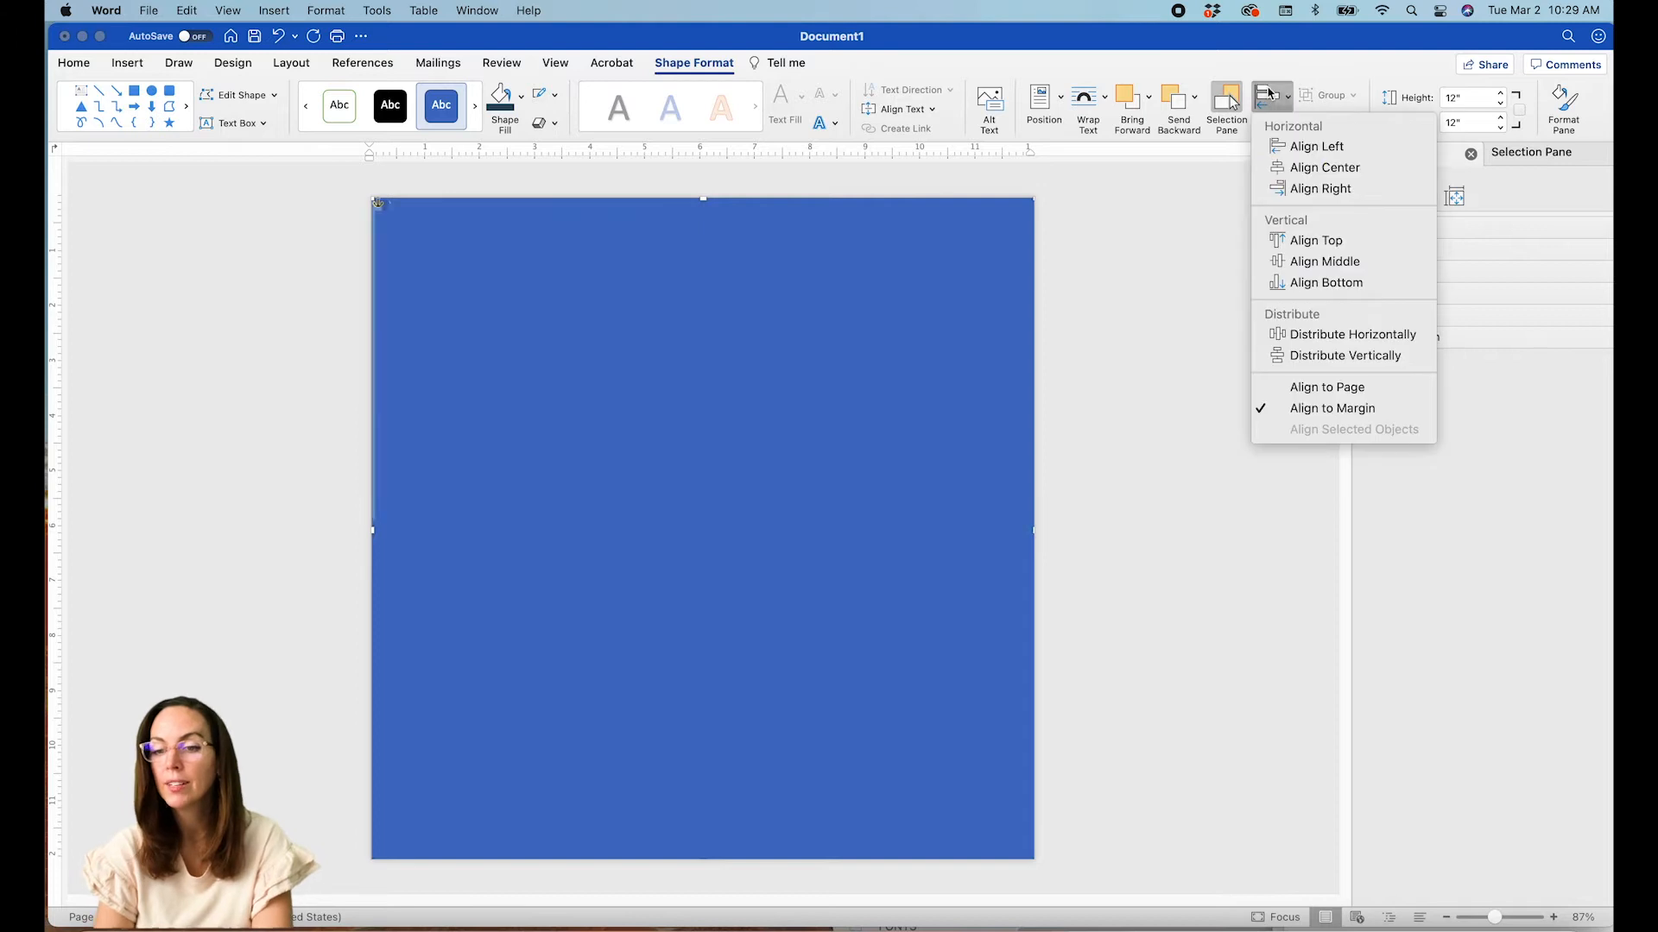
pyautogui.click(1276, 282)
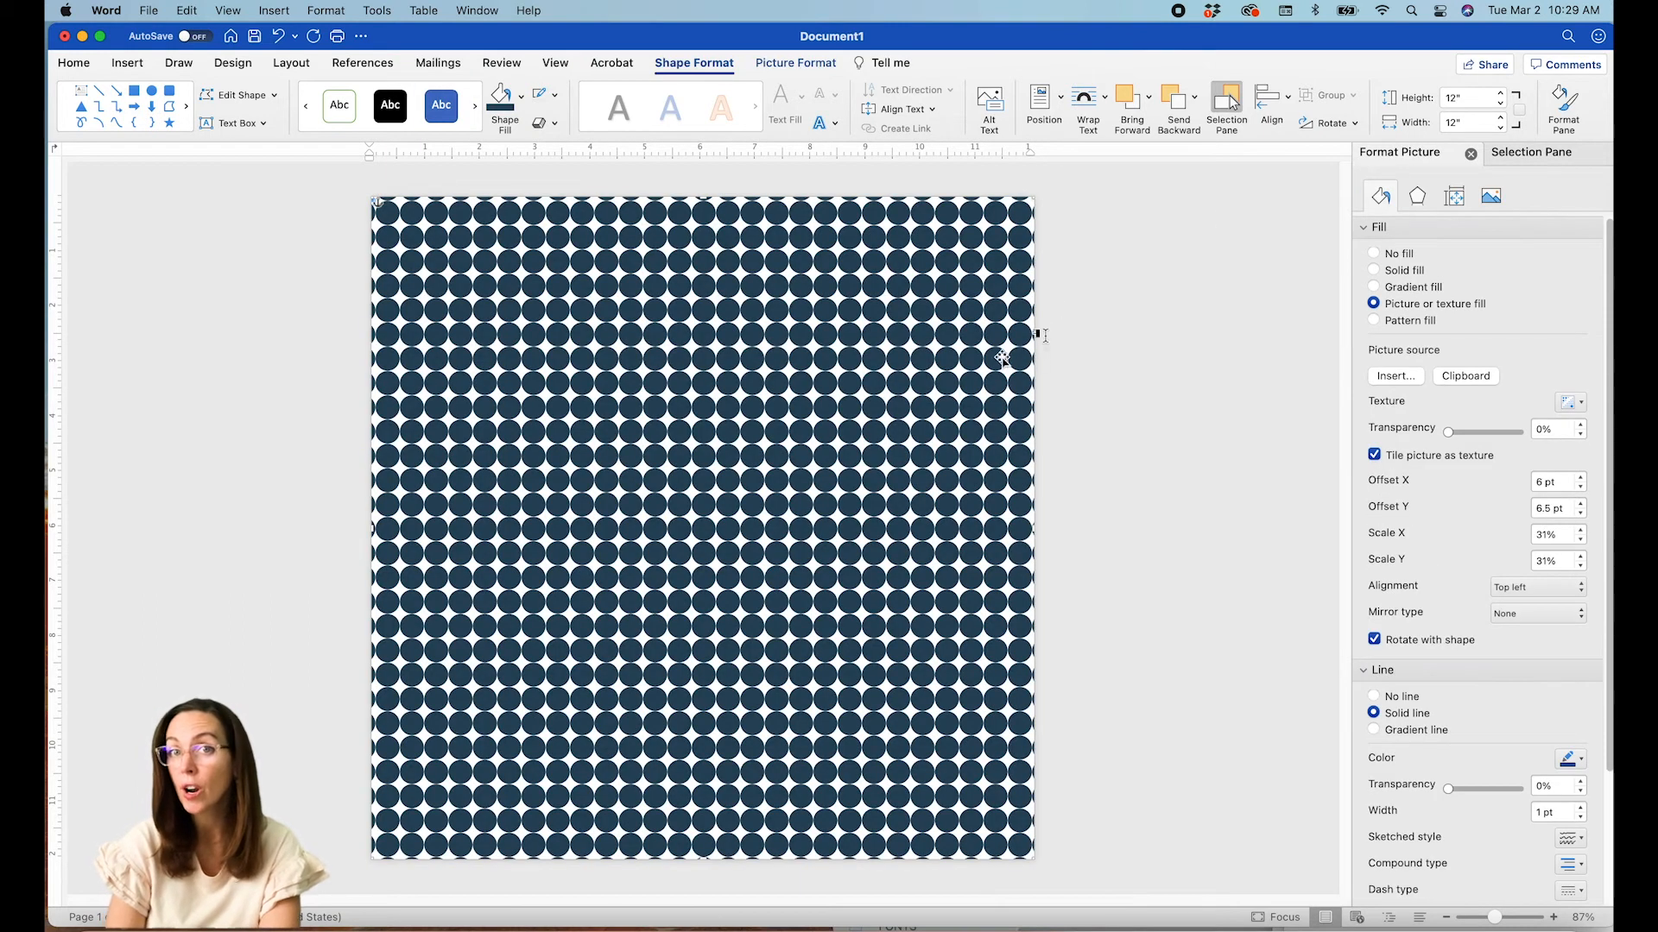
# - Fill the square with the clipboard picture tiled as texture, with Offset X and Offset Y set to 0 pt
pyautogui.click(1467, 377)
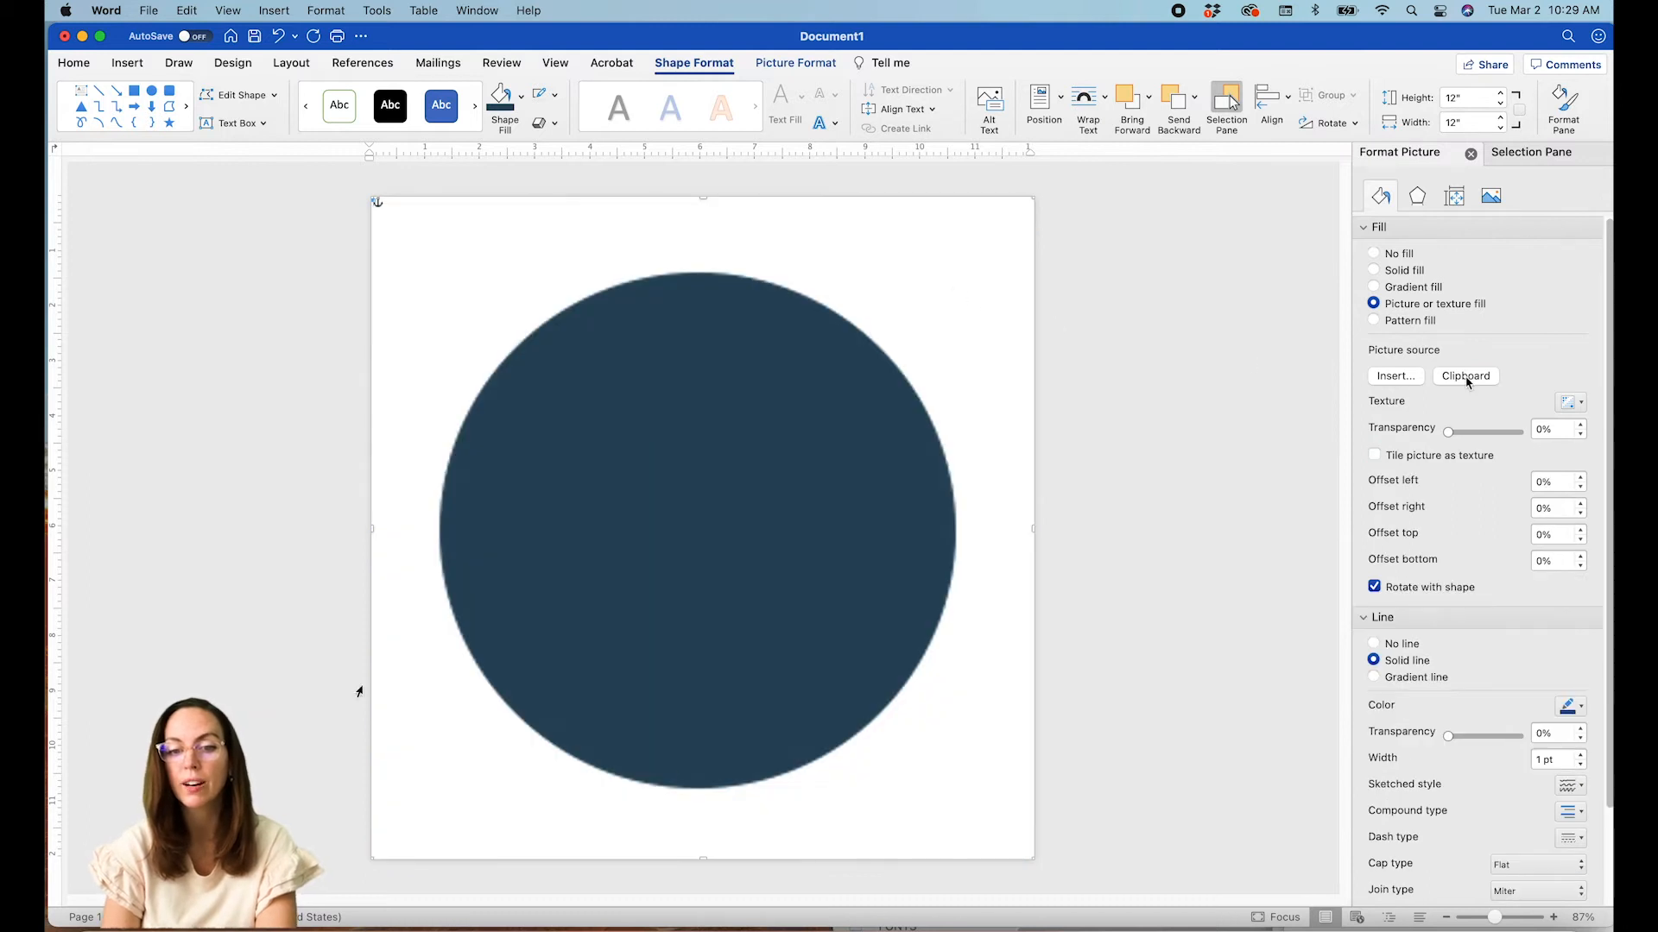
pyautogui.click(1374, 455)
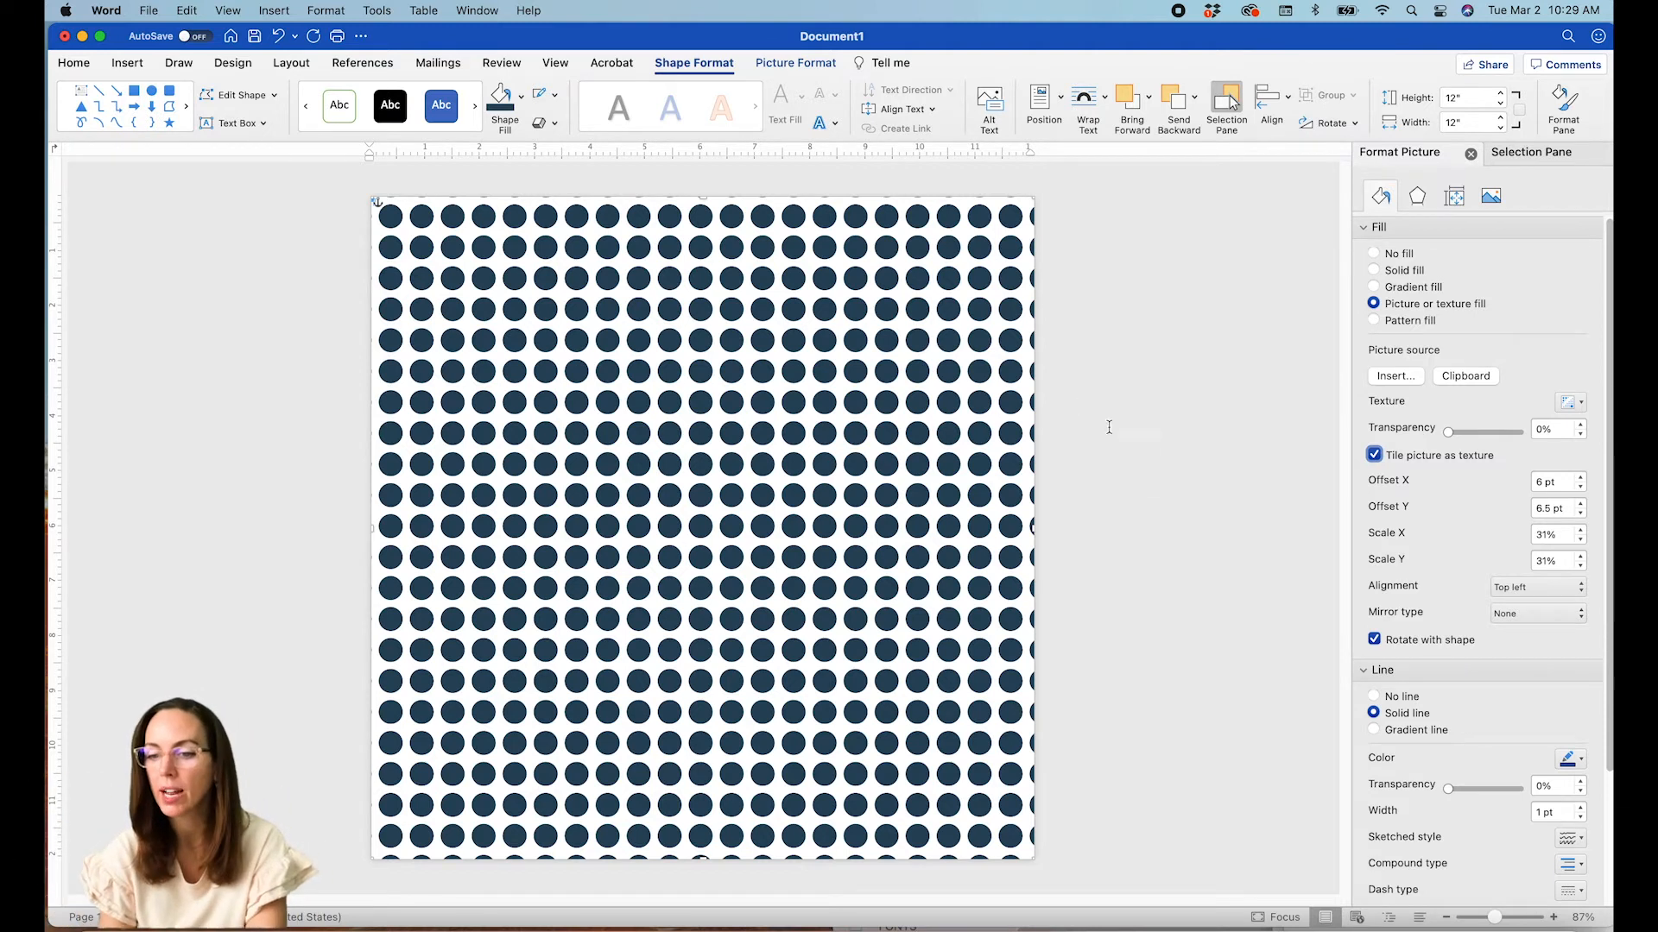
pyautogui.click(1568, 483)
pyautogui.write('0')
pyautogui.press('Tab')
pyautogui.write('0')
pyautogui.press('Tab')
pyautogui.write('0')
pyautogui.press('Tab')
pyautogui.write('0')
pyautogui.press('Tab')
# - Set the tiled picture's Scale X and Scale Y to 30%
pyautogui.click(1557, 534)
pyautogui.write('31')
pyautogui.press('Tab')
pyautogui.write('3')
pyautogui.press('Tab')
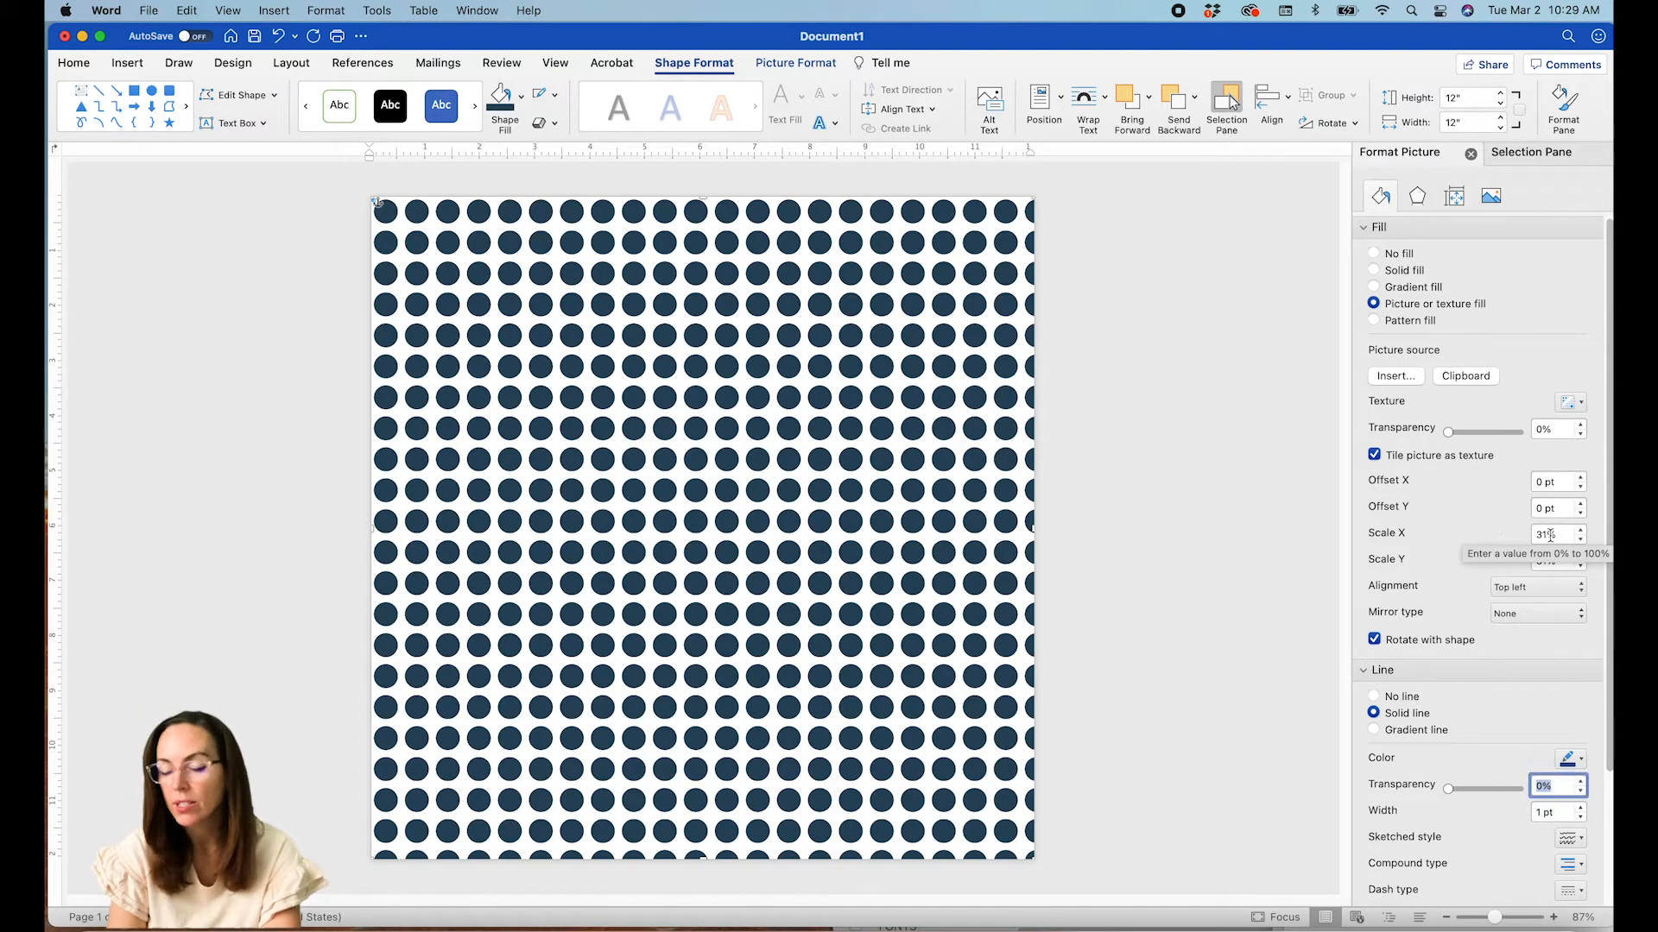
pyautogui.click(1582, 544)
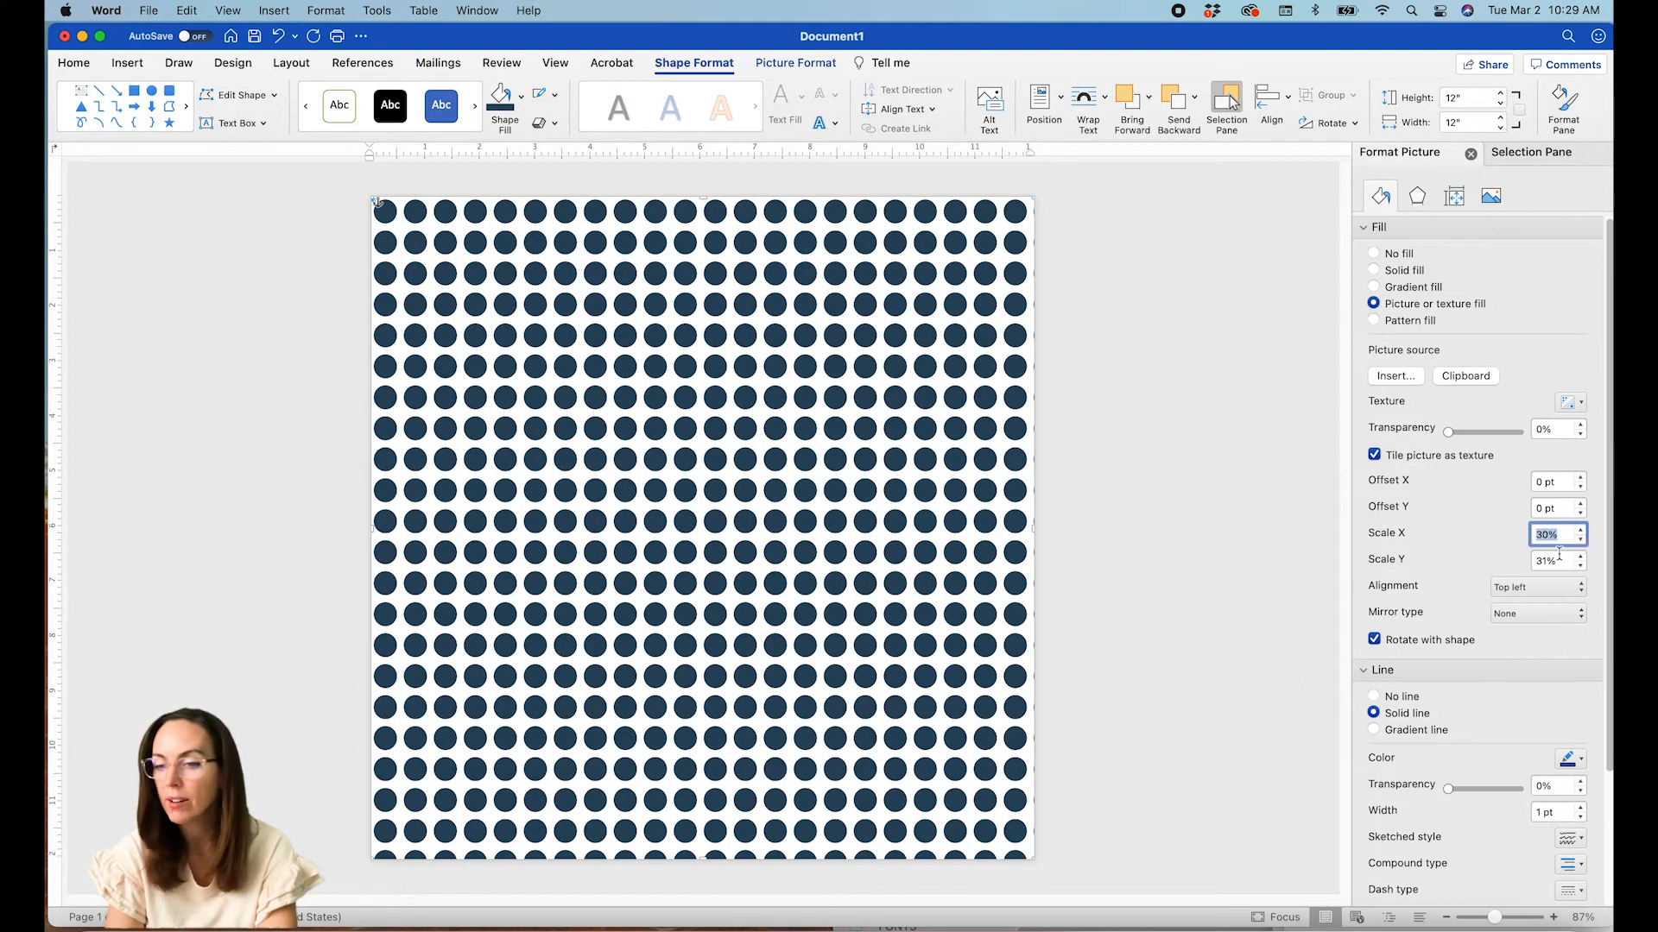
pyautogui.press('Tab')
pyautogui.write('30')
pyautogui.press('Tab')
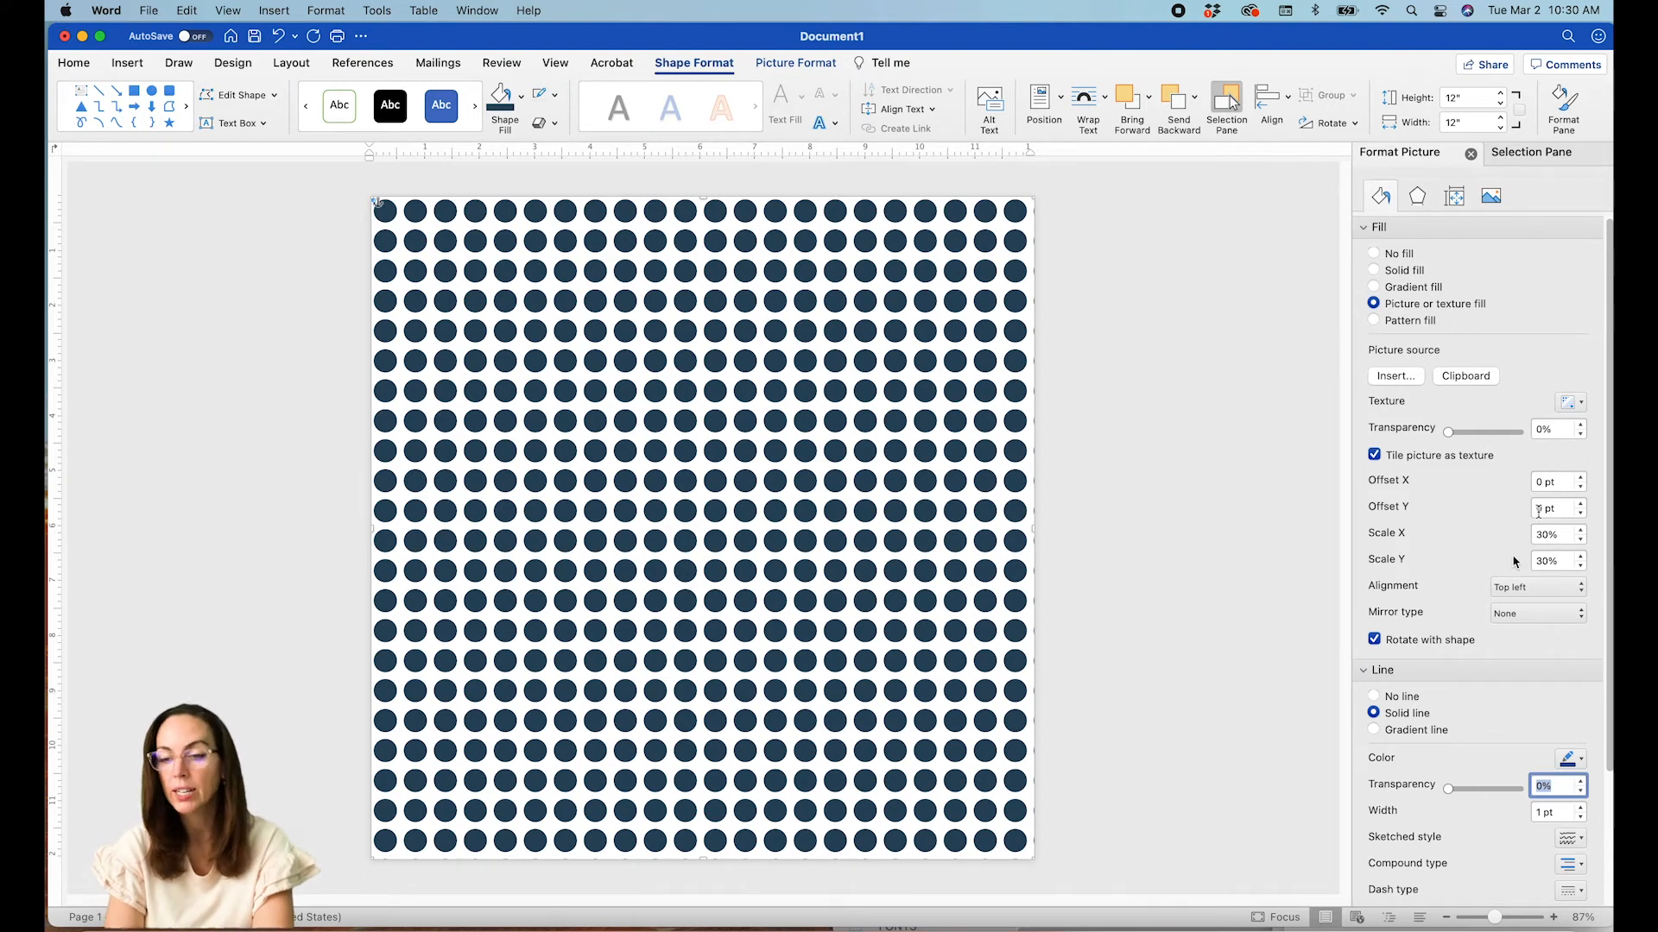
# - Set the circle pattern's Offset X to 3.5 pt and Offset Y to 0.5 pt, and deselect the square
pyautogui.click(1583, 480)
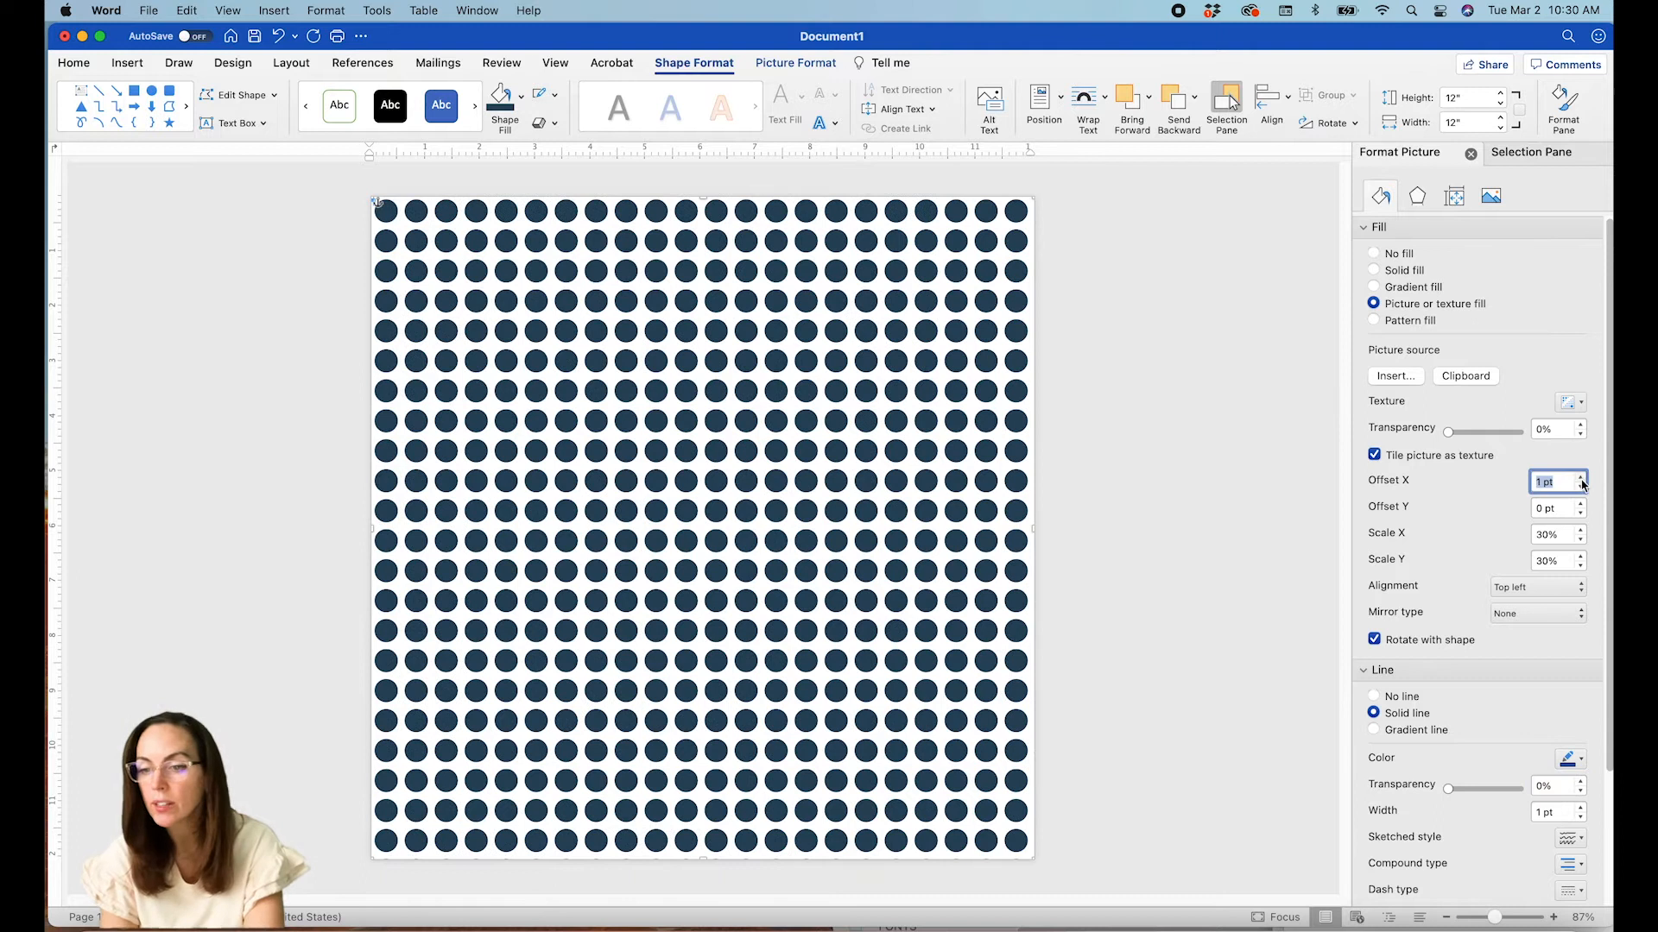
pyautogui.click(1583, 478)
pyautogui.click(1583, 478)
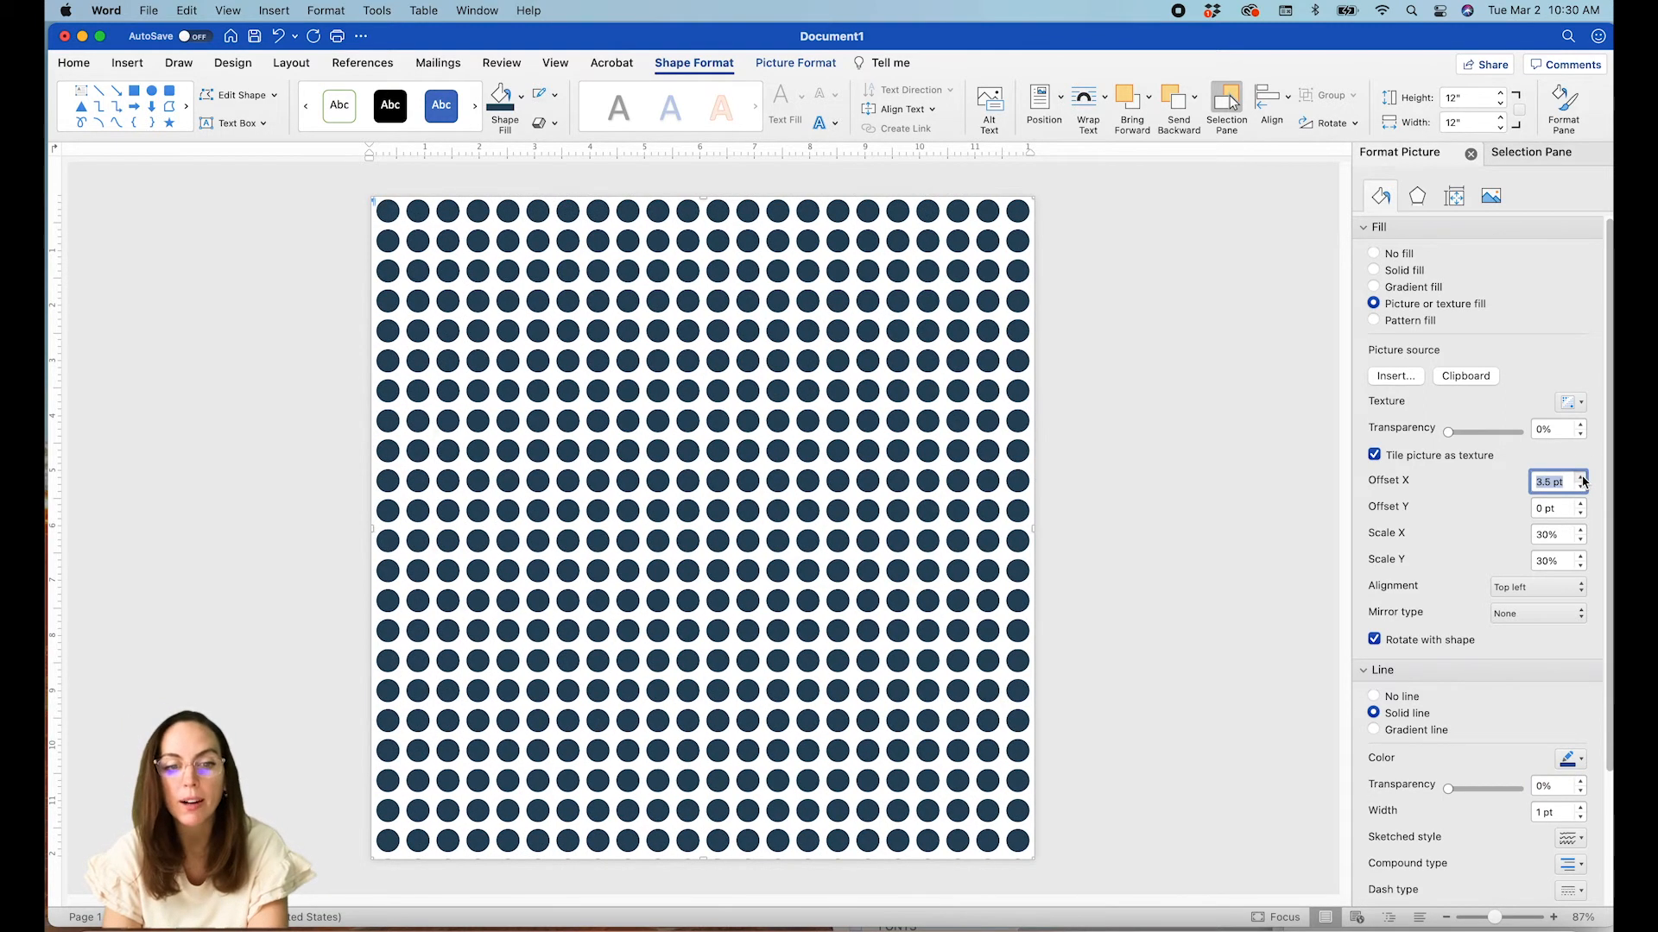
pyautogui.click(1582, 478)
pyautogui.click(1582, 504)
pyautogui.click(1582, 504)
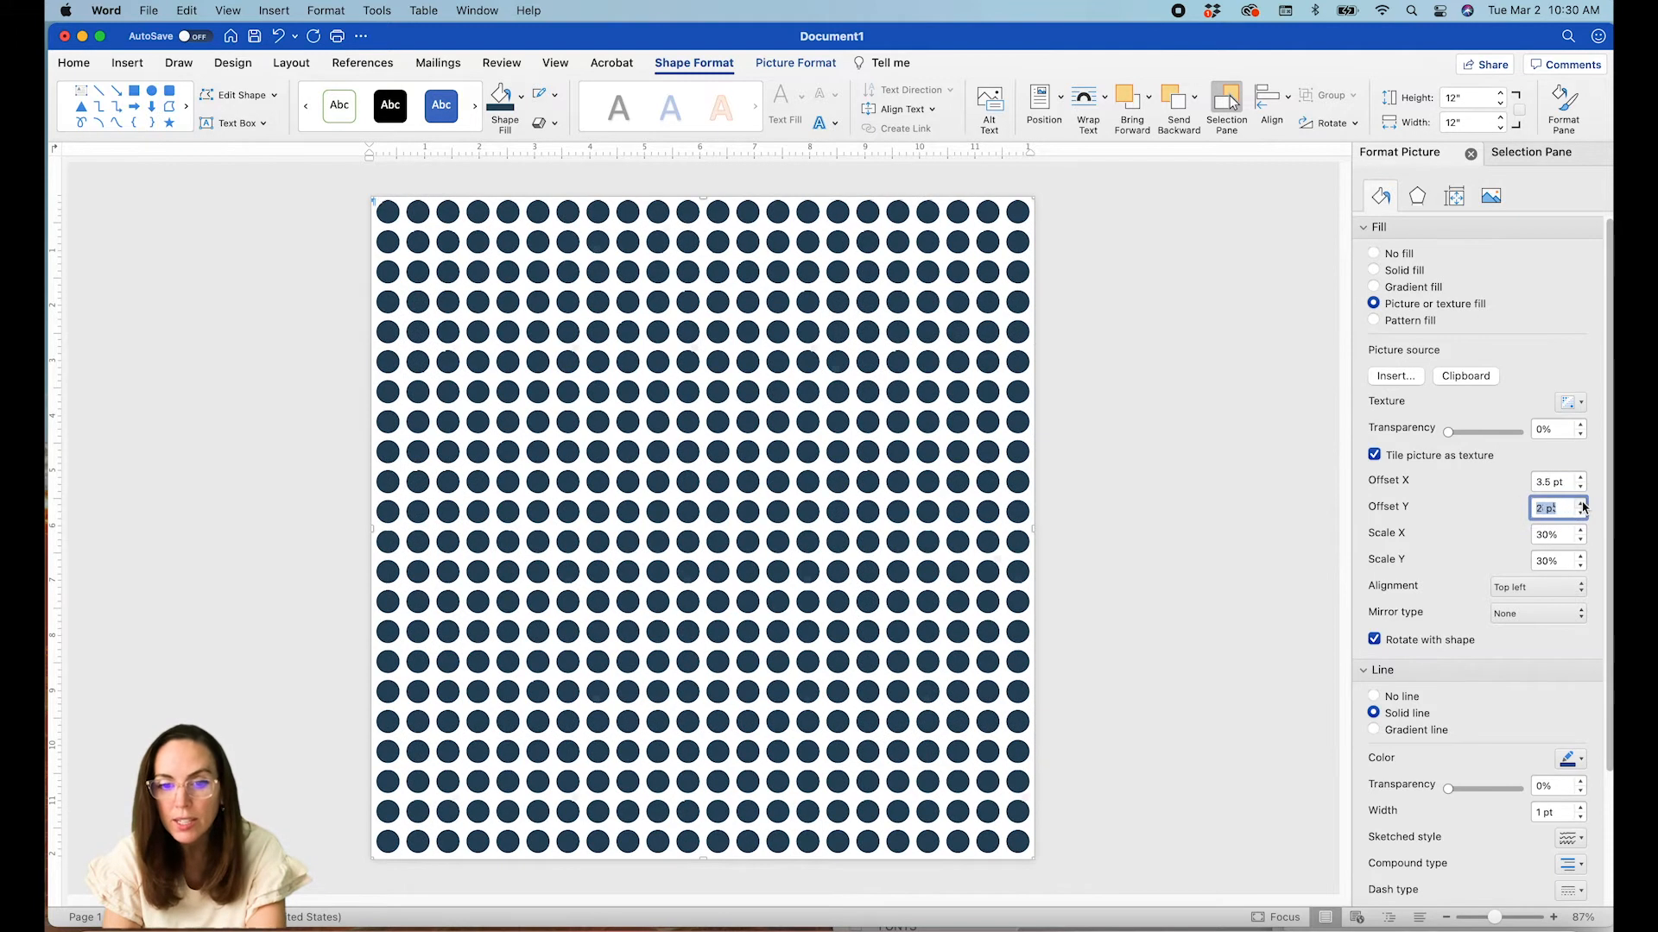
pyautogui.click(1582, 510)
pyautogui.click(1582, 510)
pyautogui.click(1582, 510)
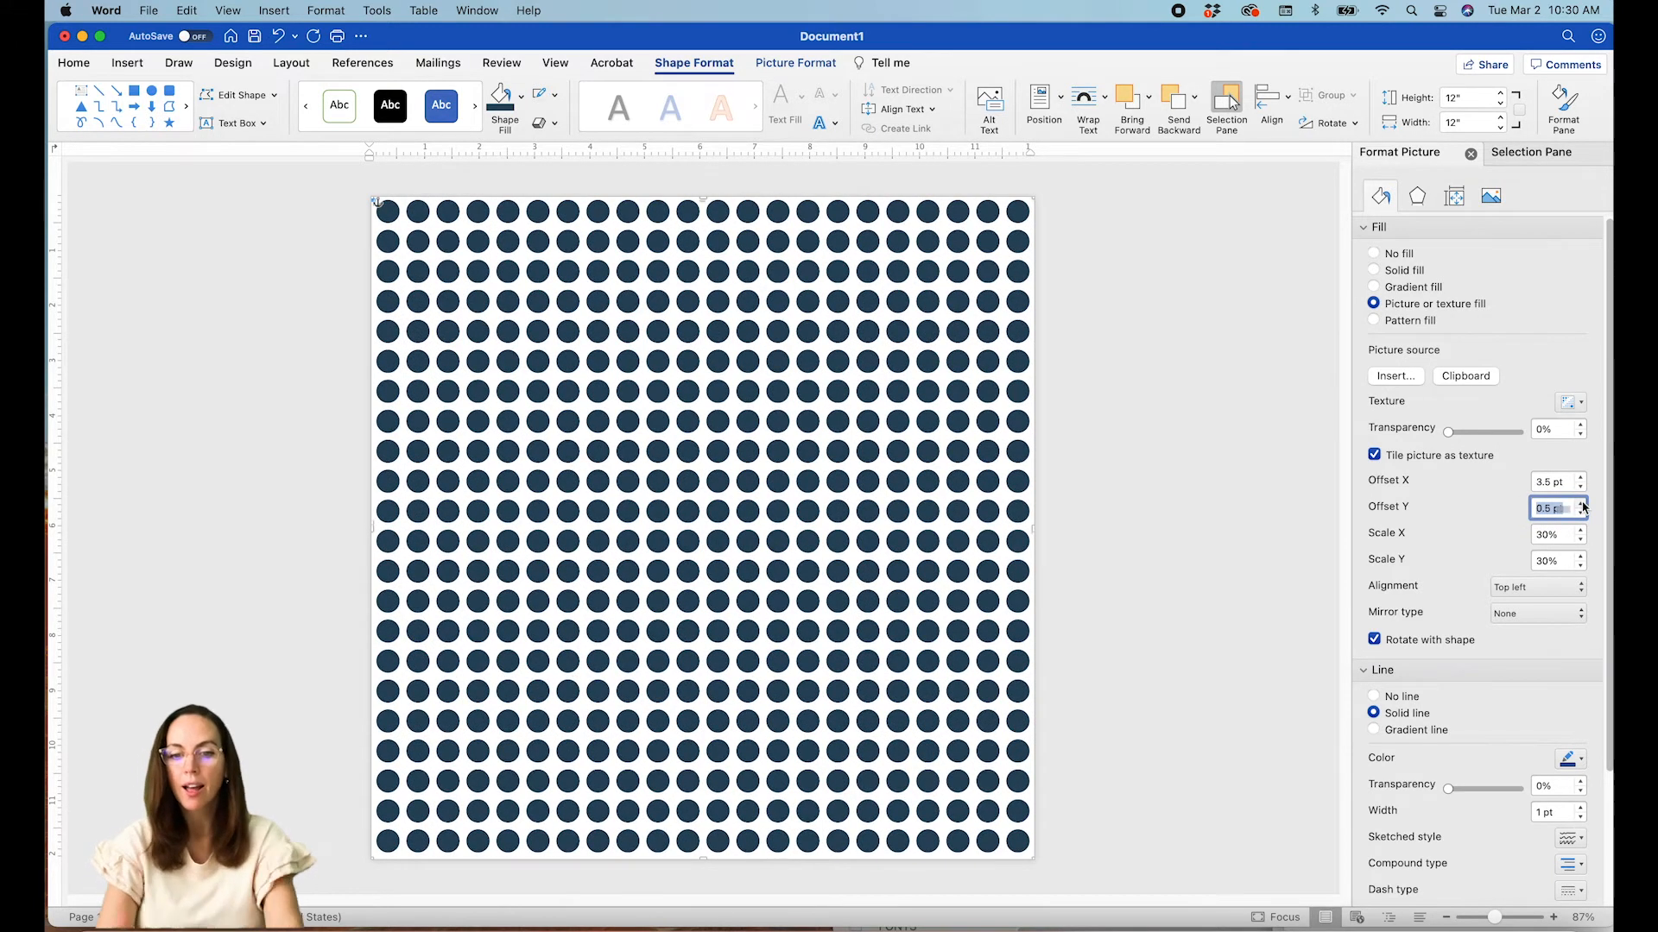
pyautogui.click(1263, 429)
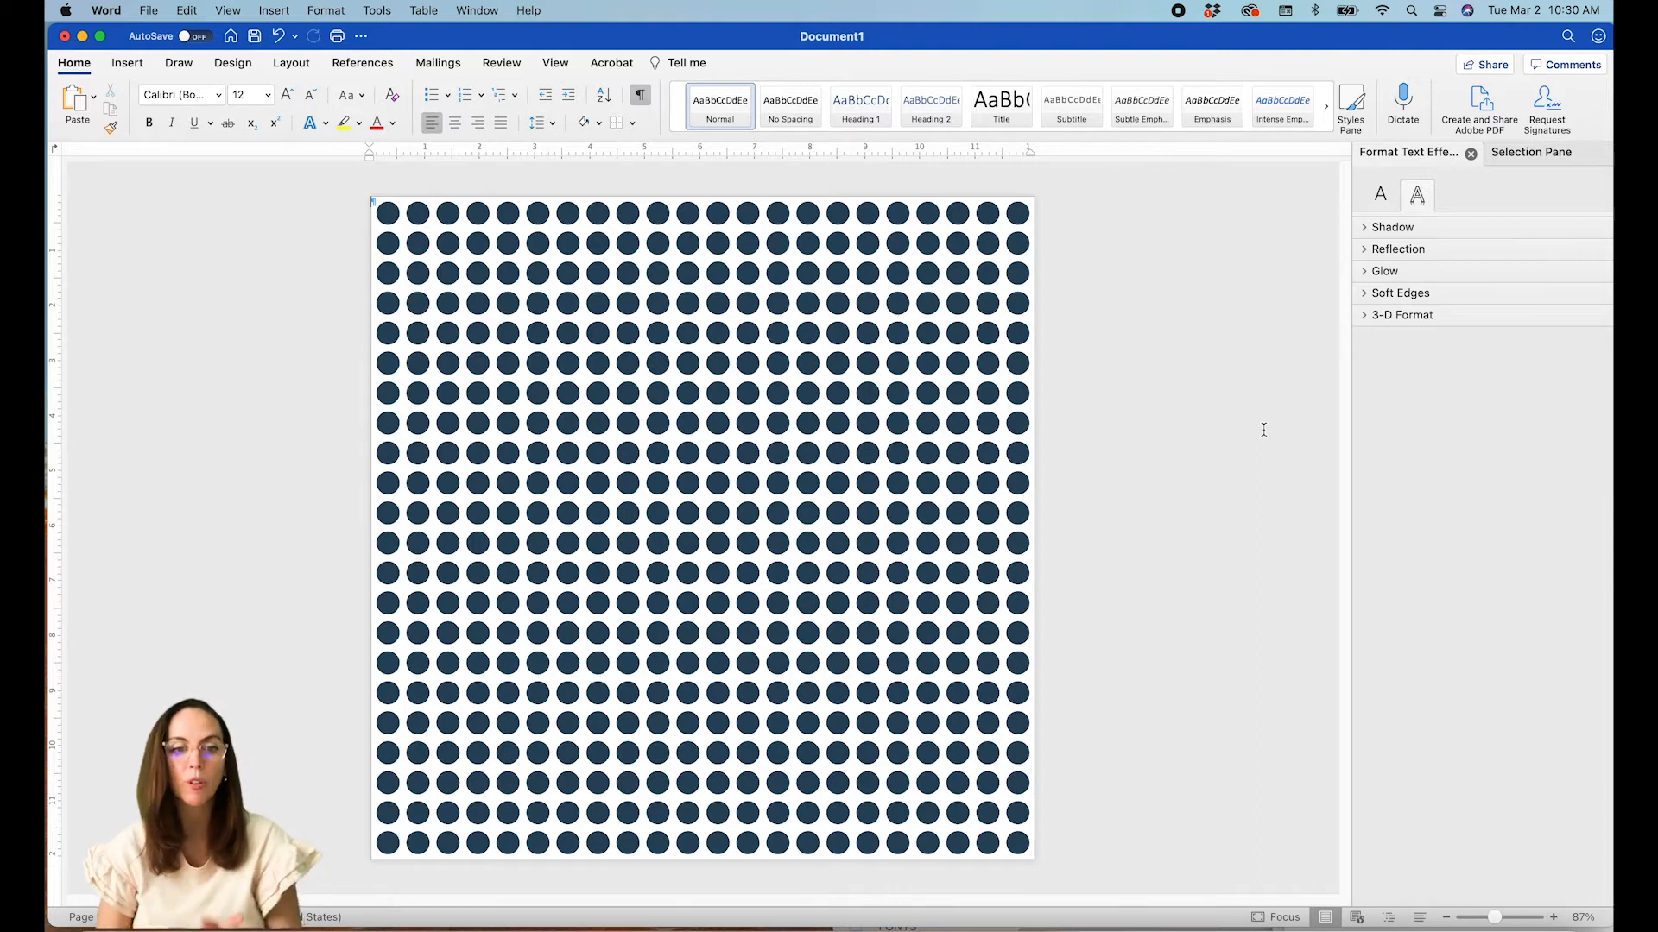
# - Try to apply a custom page color using the hex value E88868FF
pyautogui.click(233, 66)
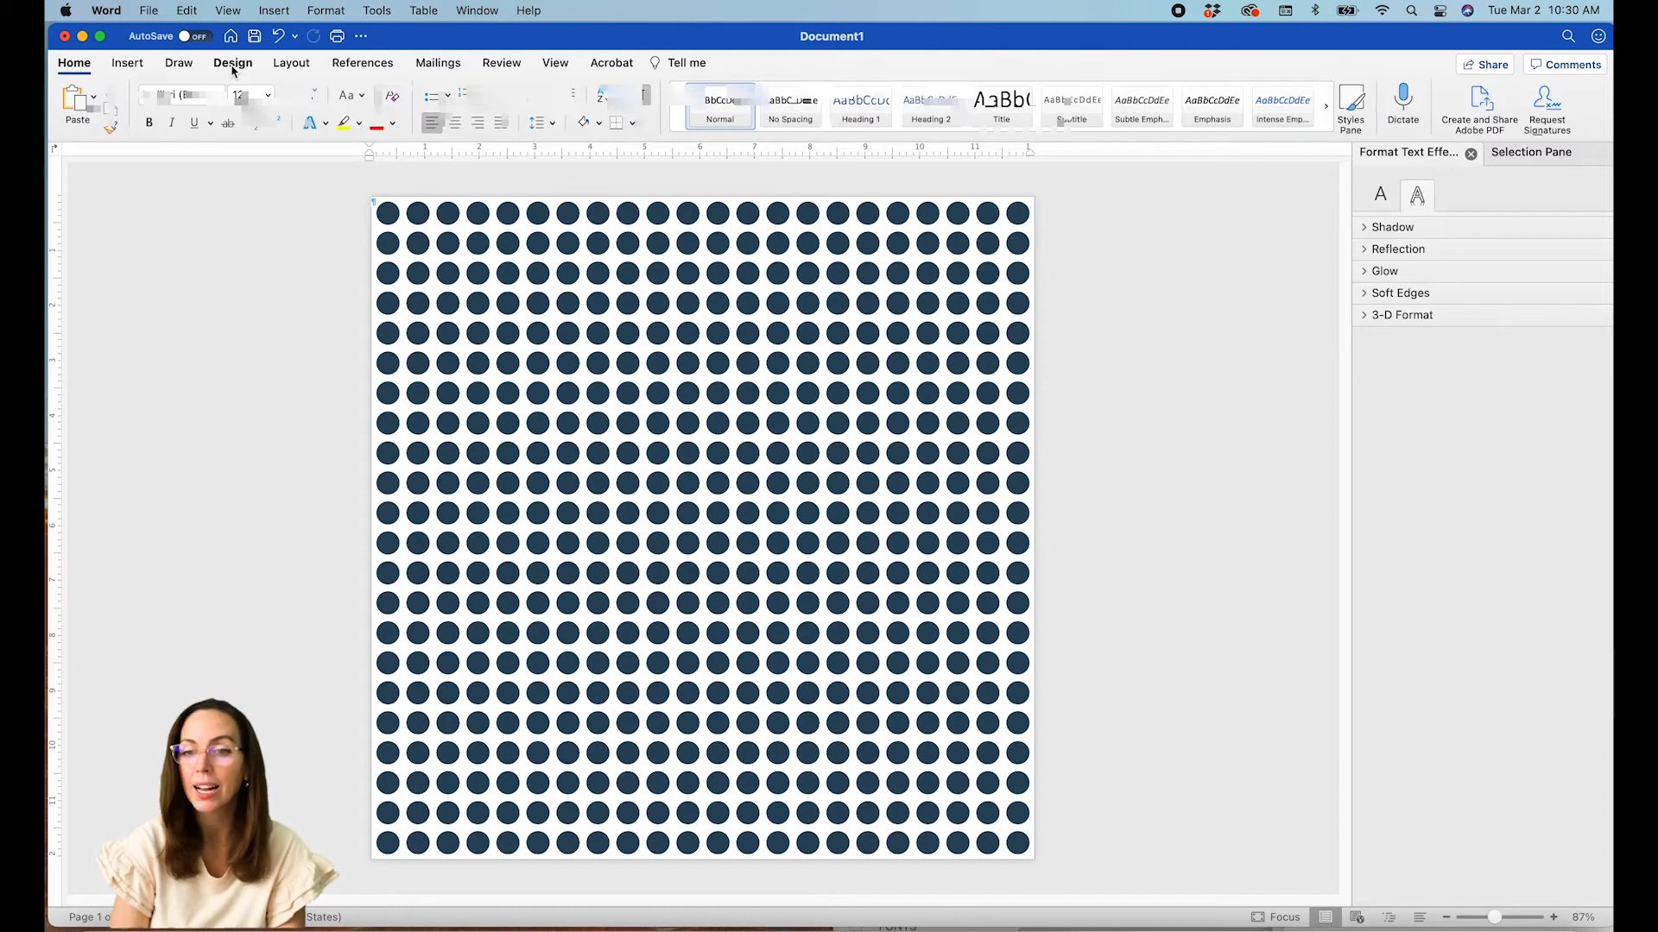
pyautogui.click(228, 71)
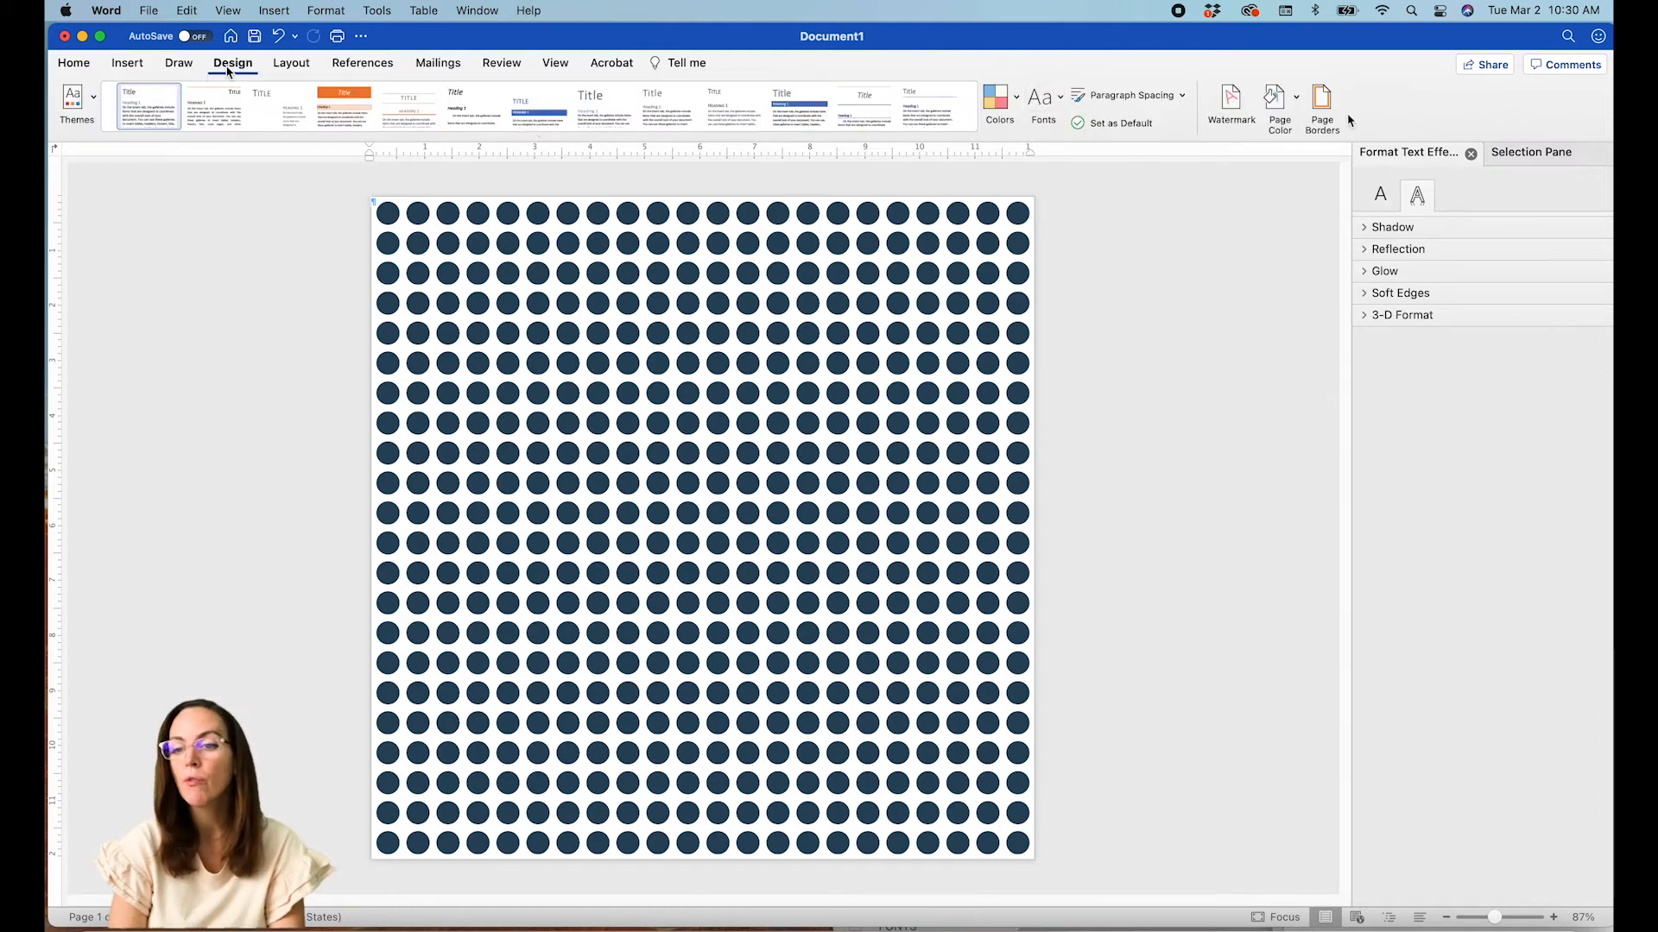
pyautogui.click(1281, 102)
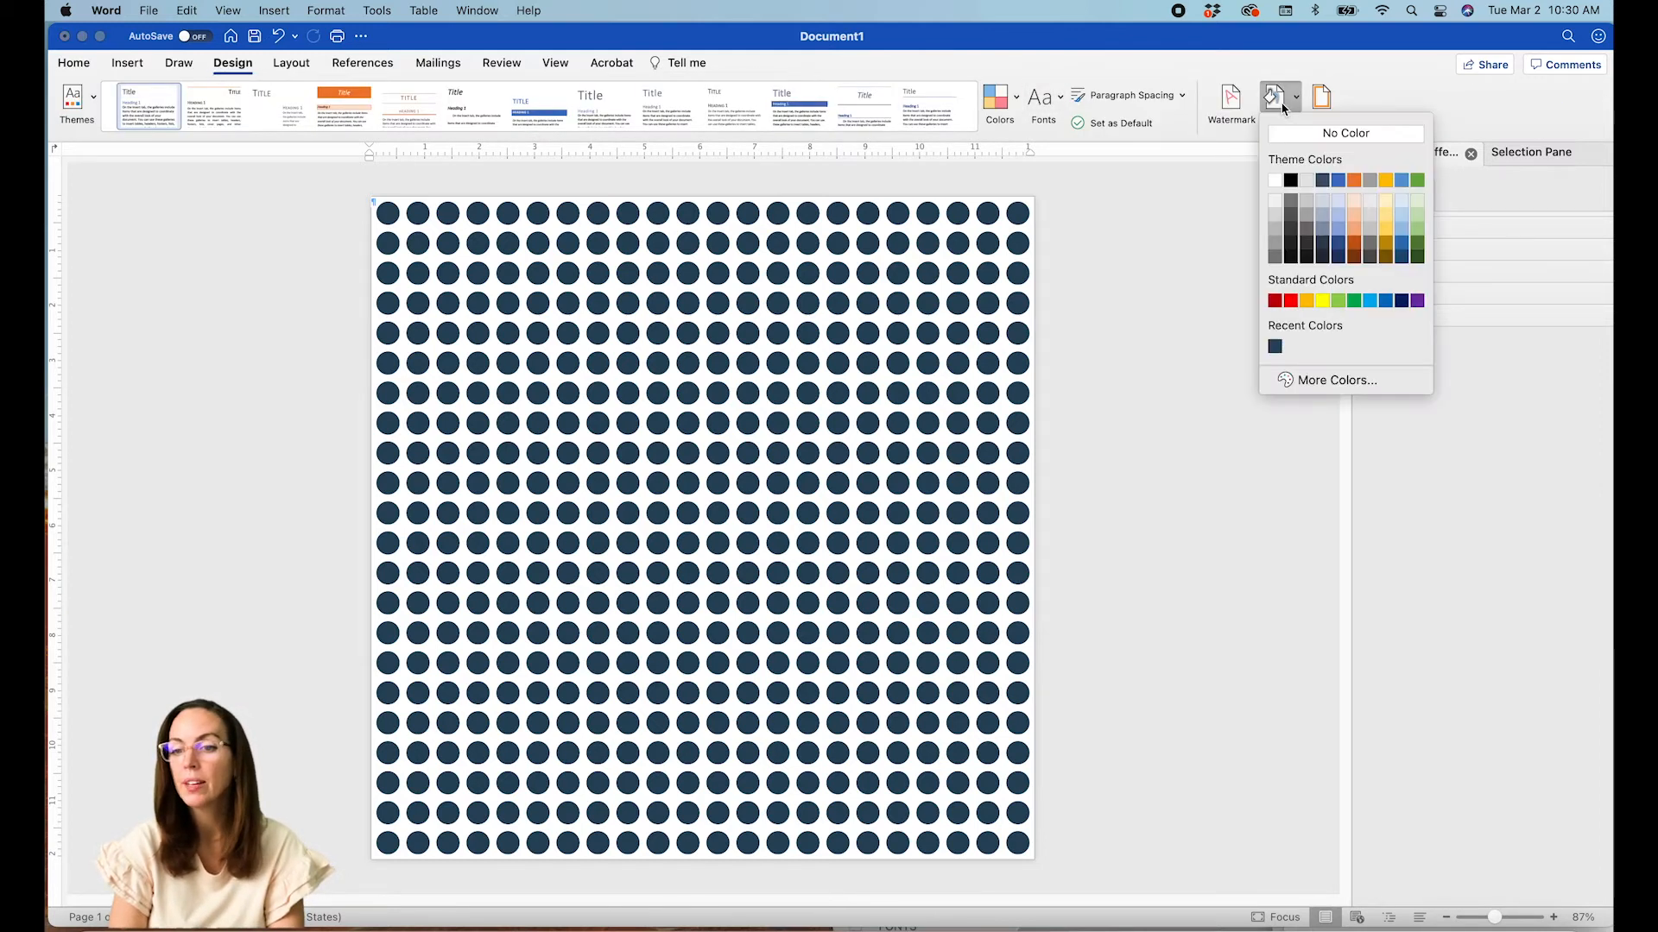
pyautogui.click(1321, 380)
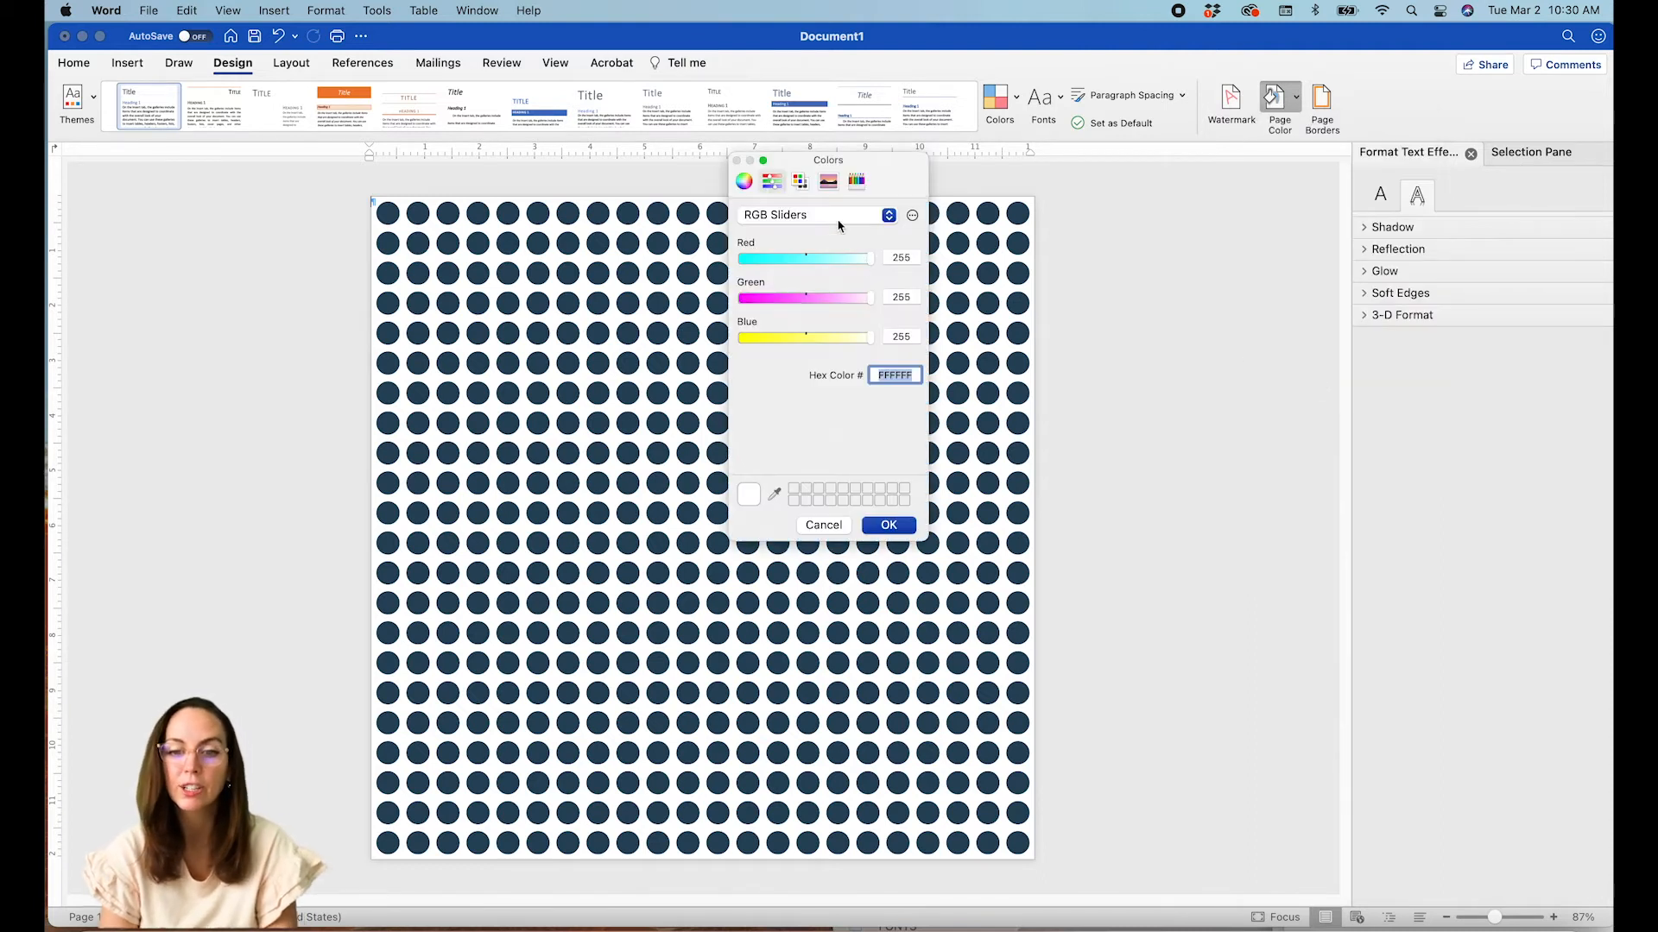
pyautogui.click(750, 184)
pyautogui.click(778, 183)
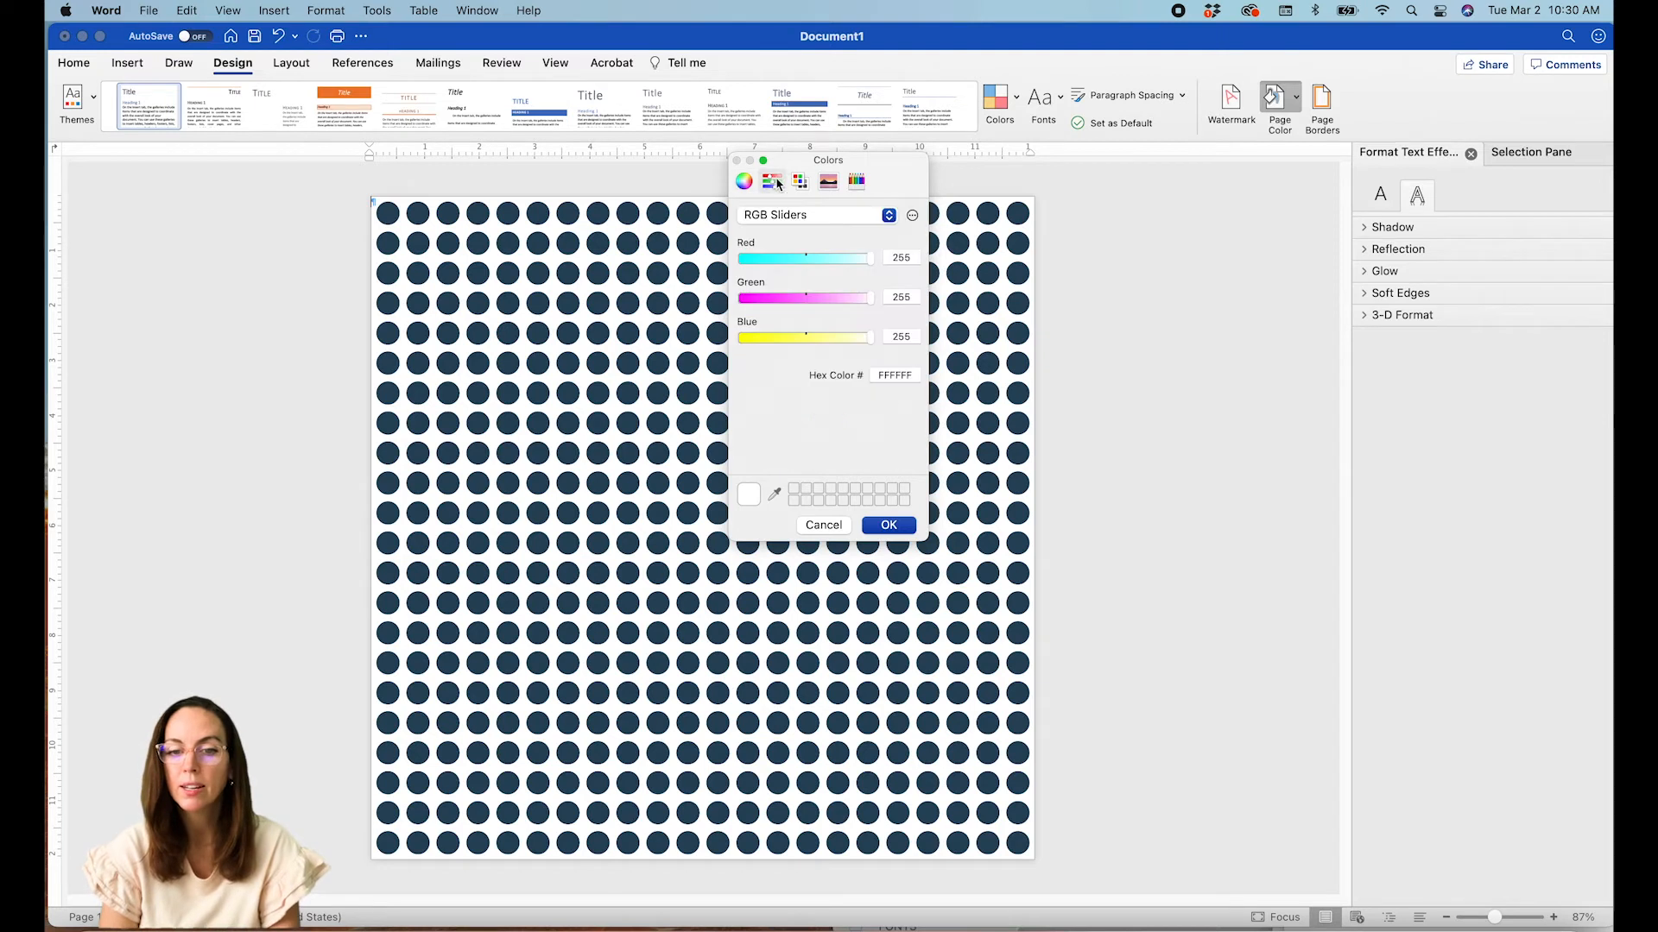
pyautogui.click(806, 183)
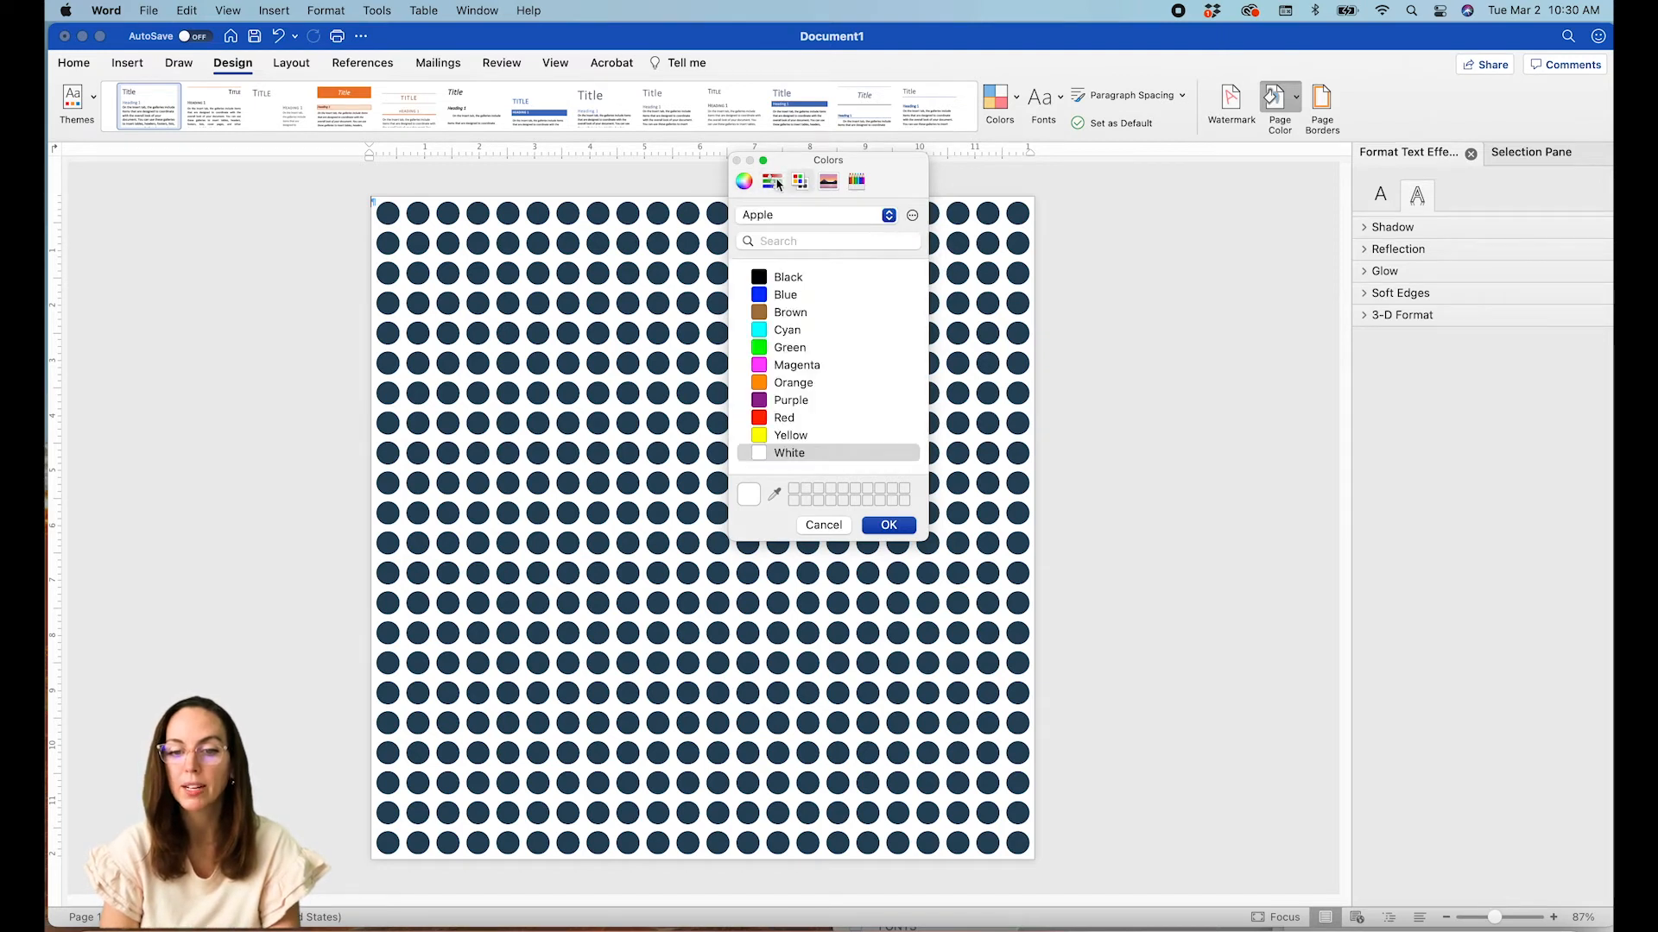
pyautogui.click(777, 183)
pyautogui.click(876, 374)
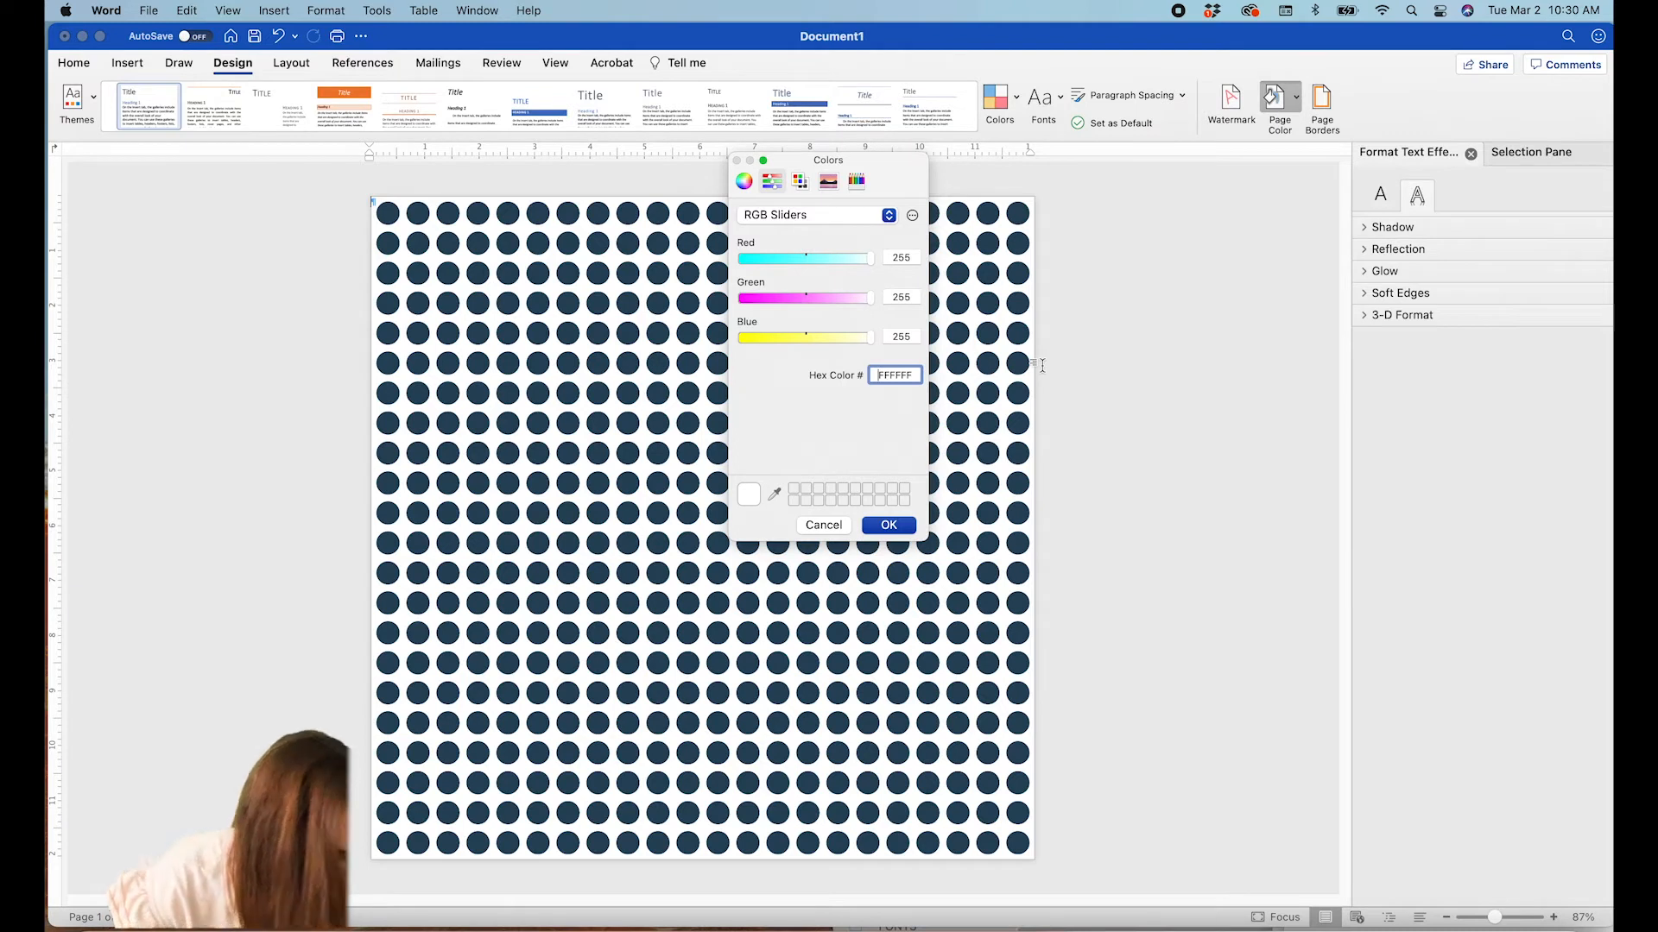
pyautogui.write('E88868FF')
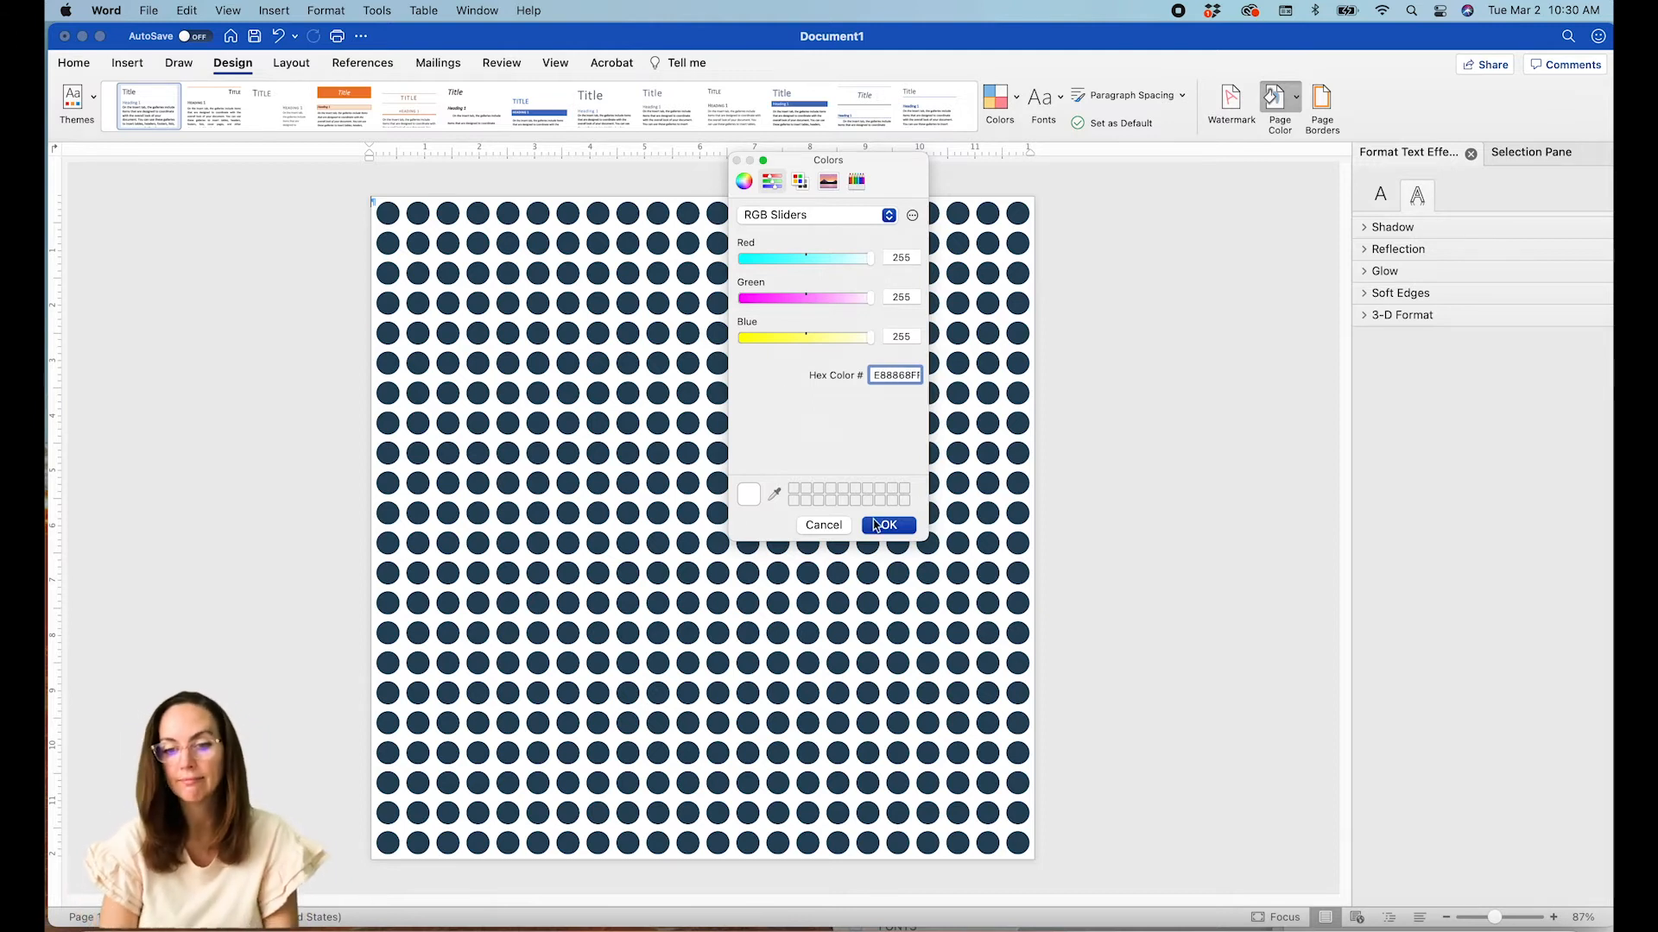
pyautogui.click(876, 525)
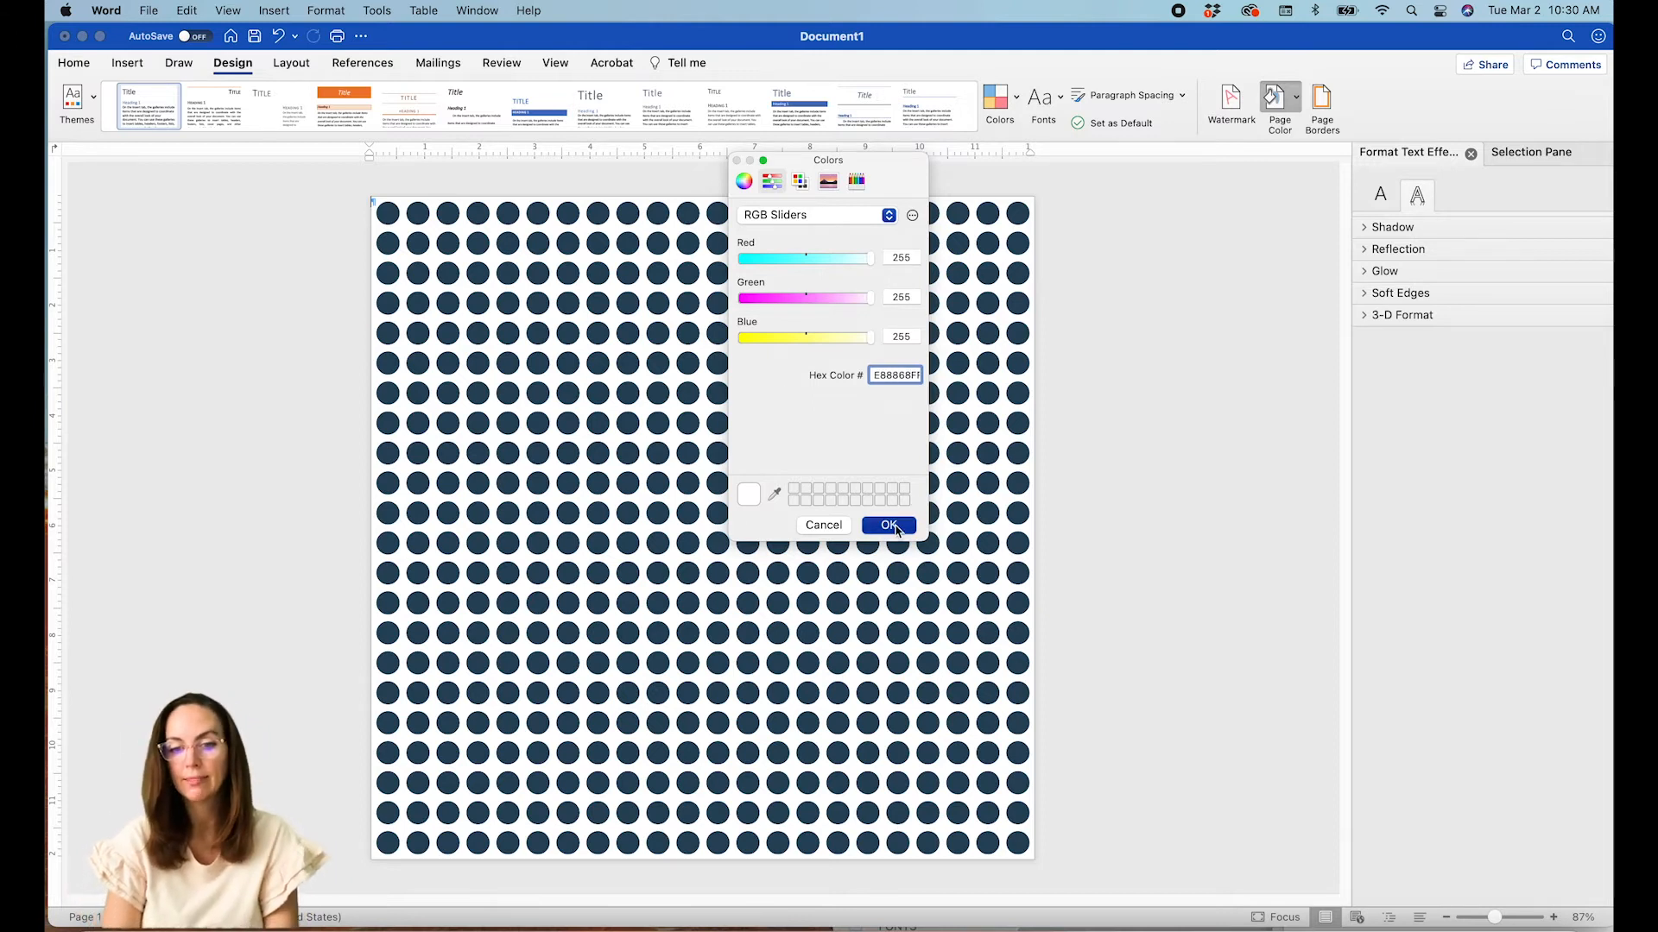
# - Set the page color to the custom hex value E88868
pyautogui.click(1275, 98)
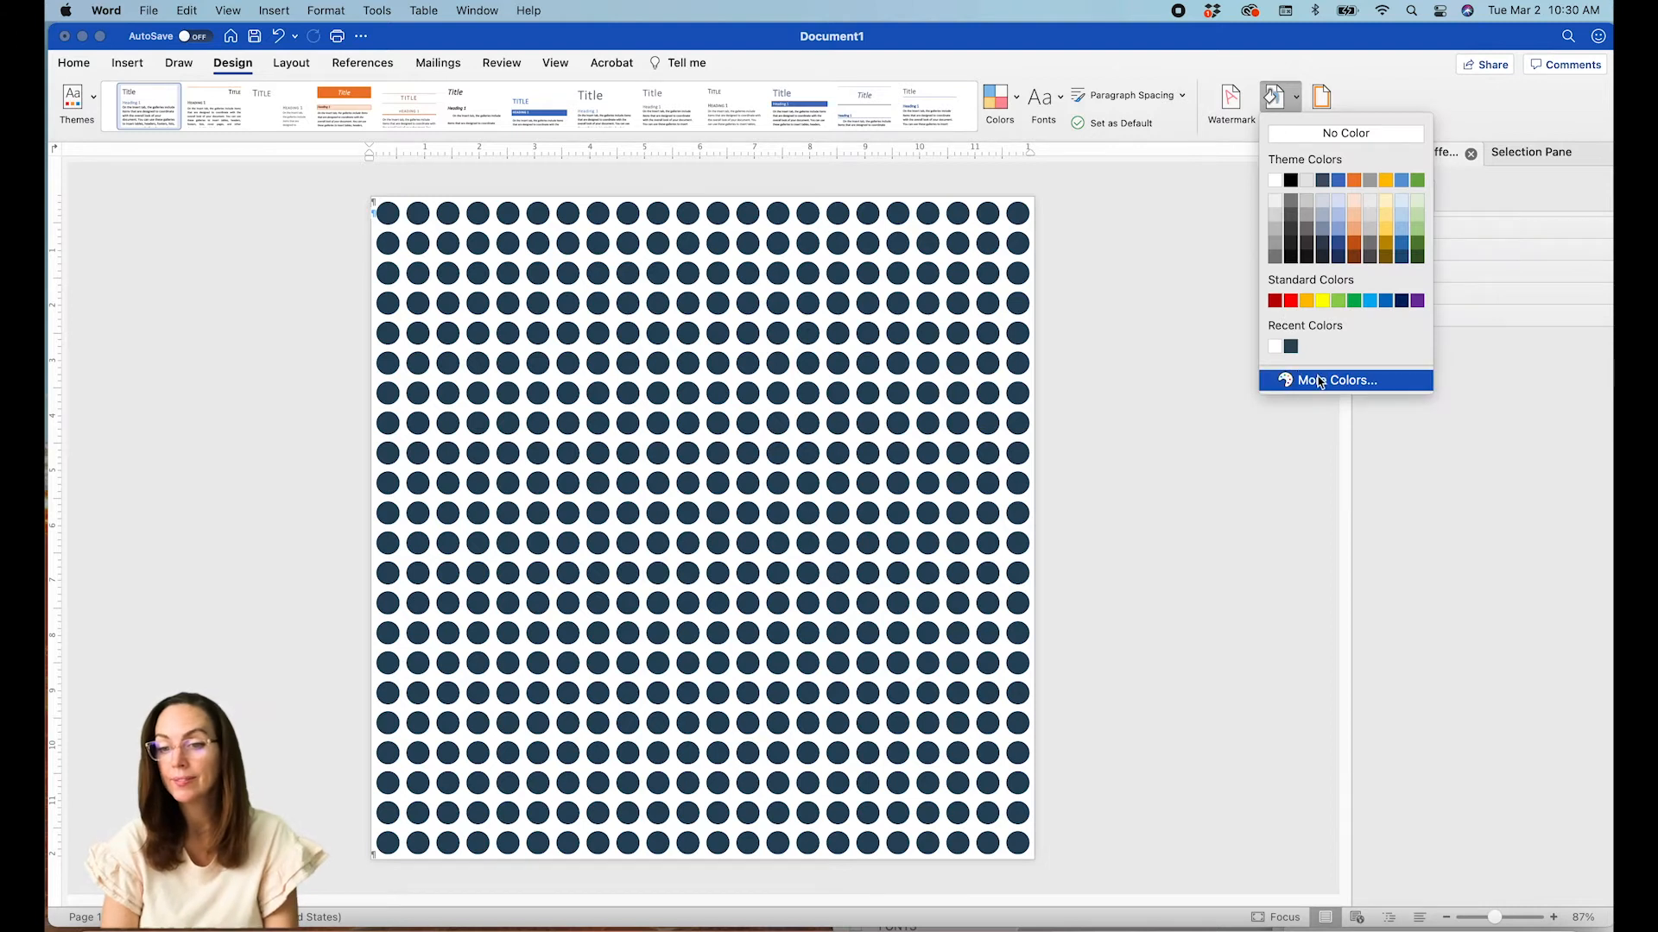
pyautogui.click(1318, 382)
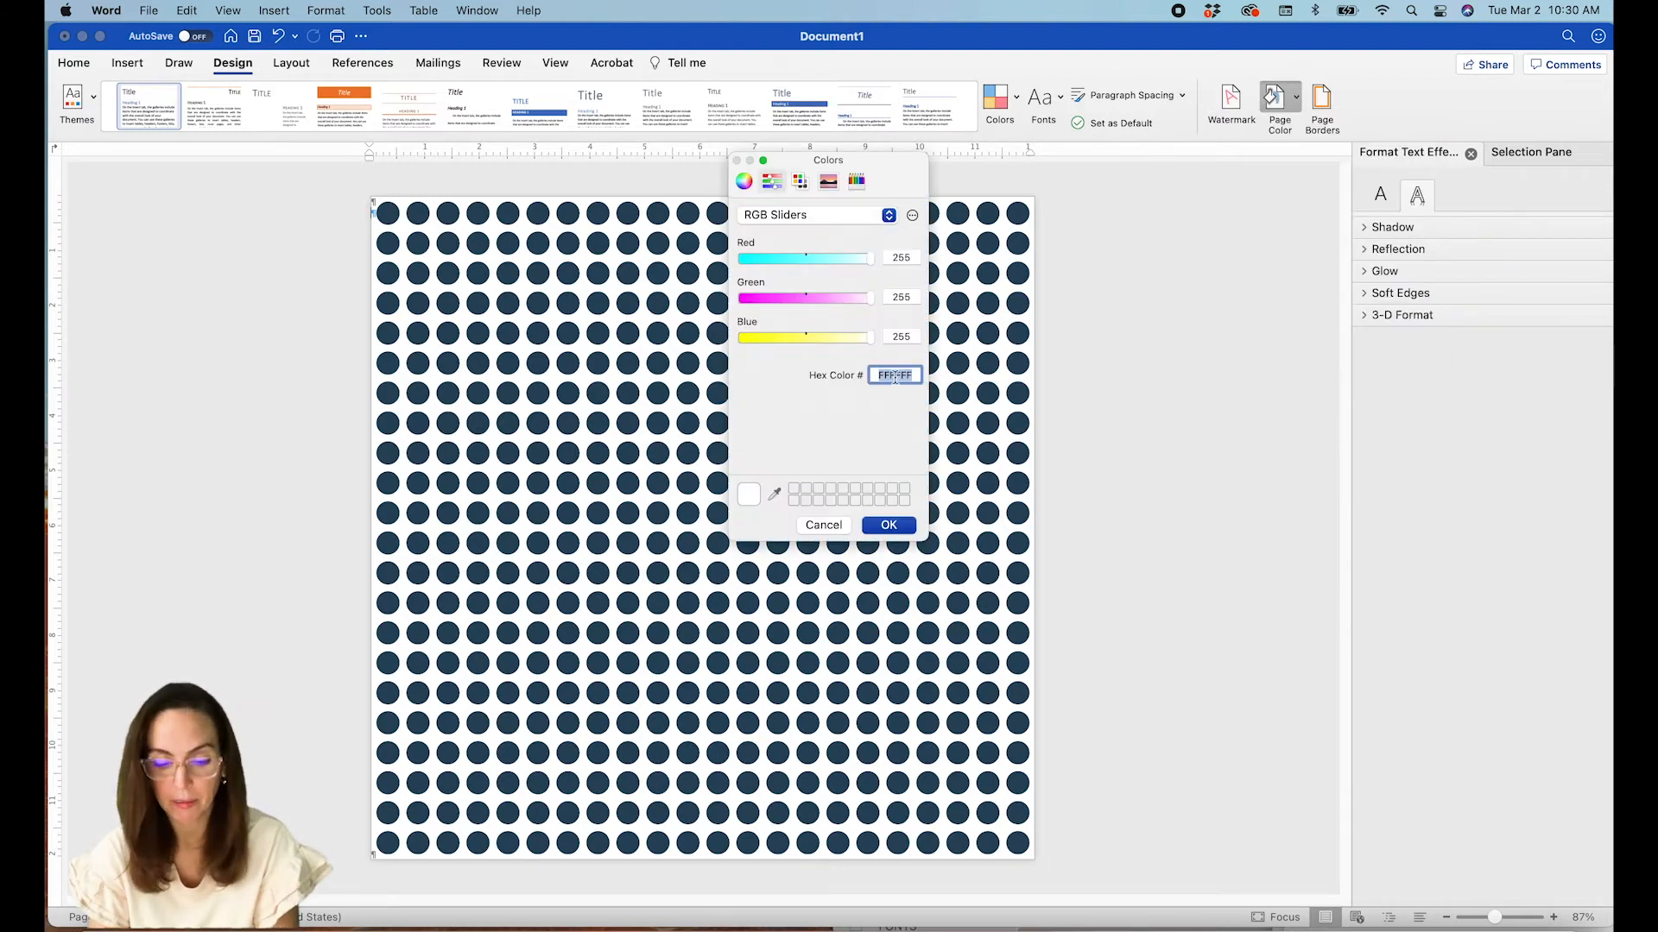
pyautogui.write('E')
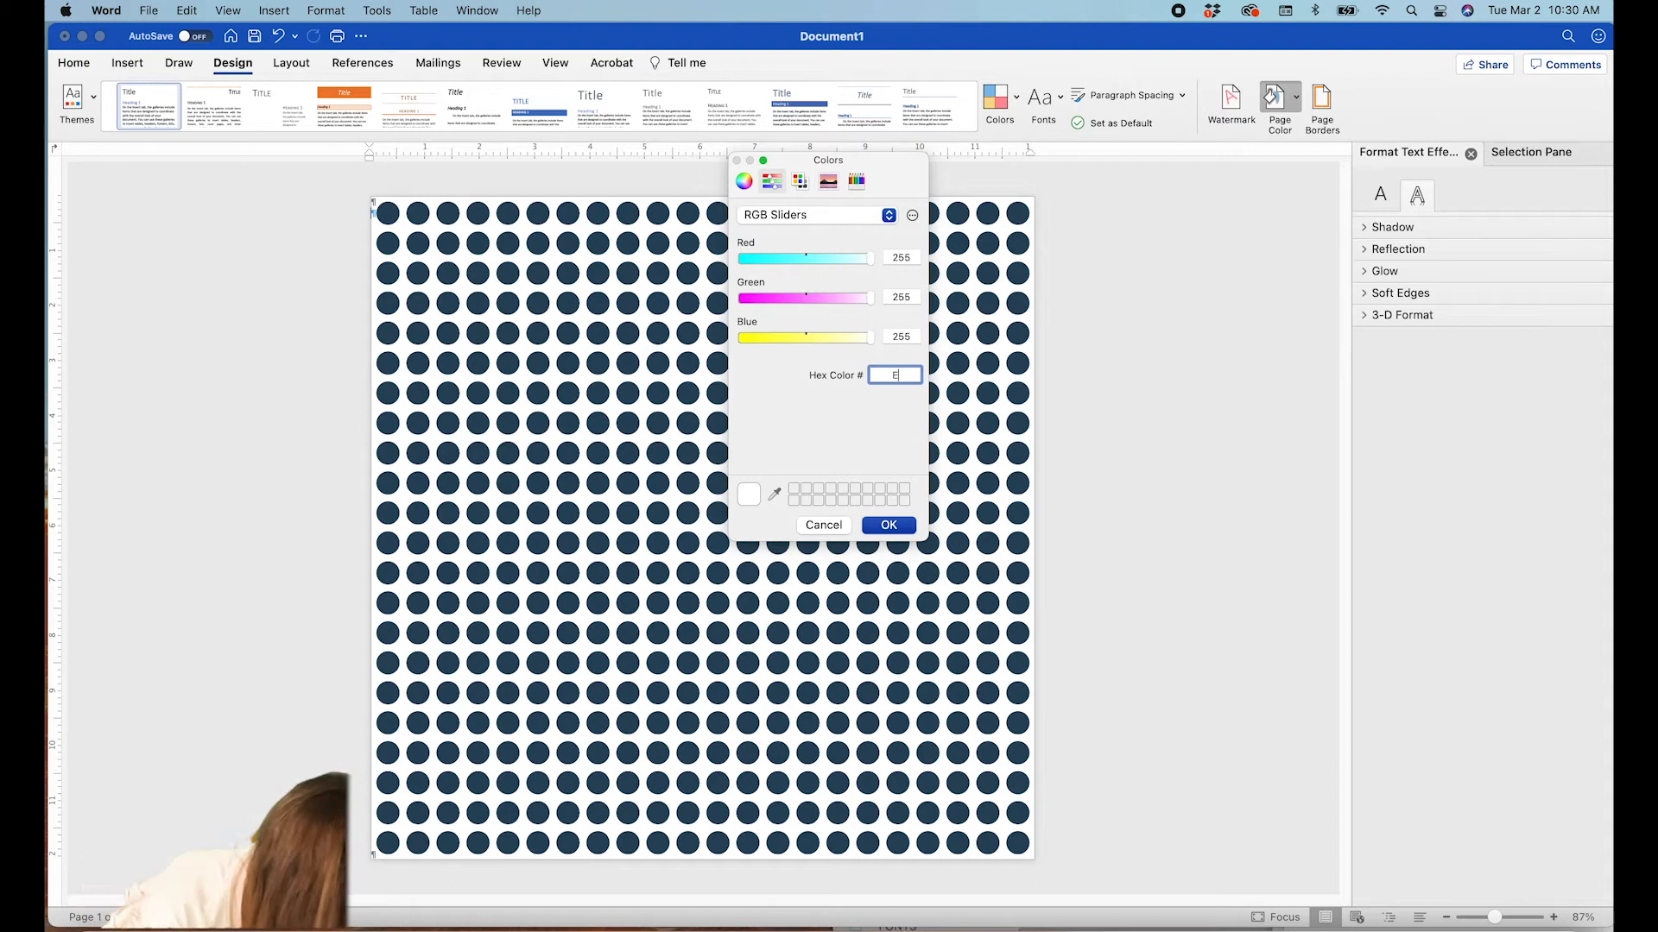
pyautogui.write('88868')
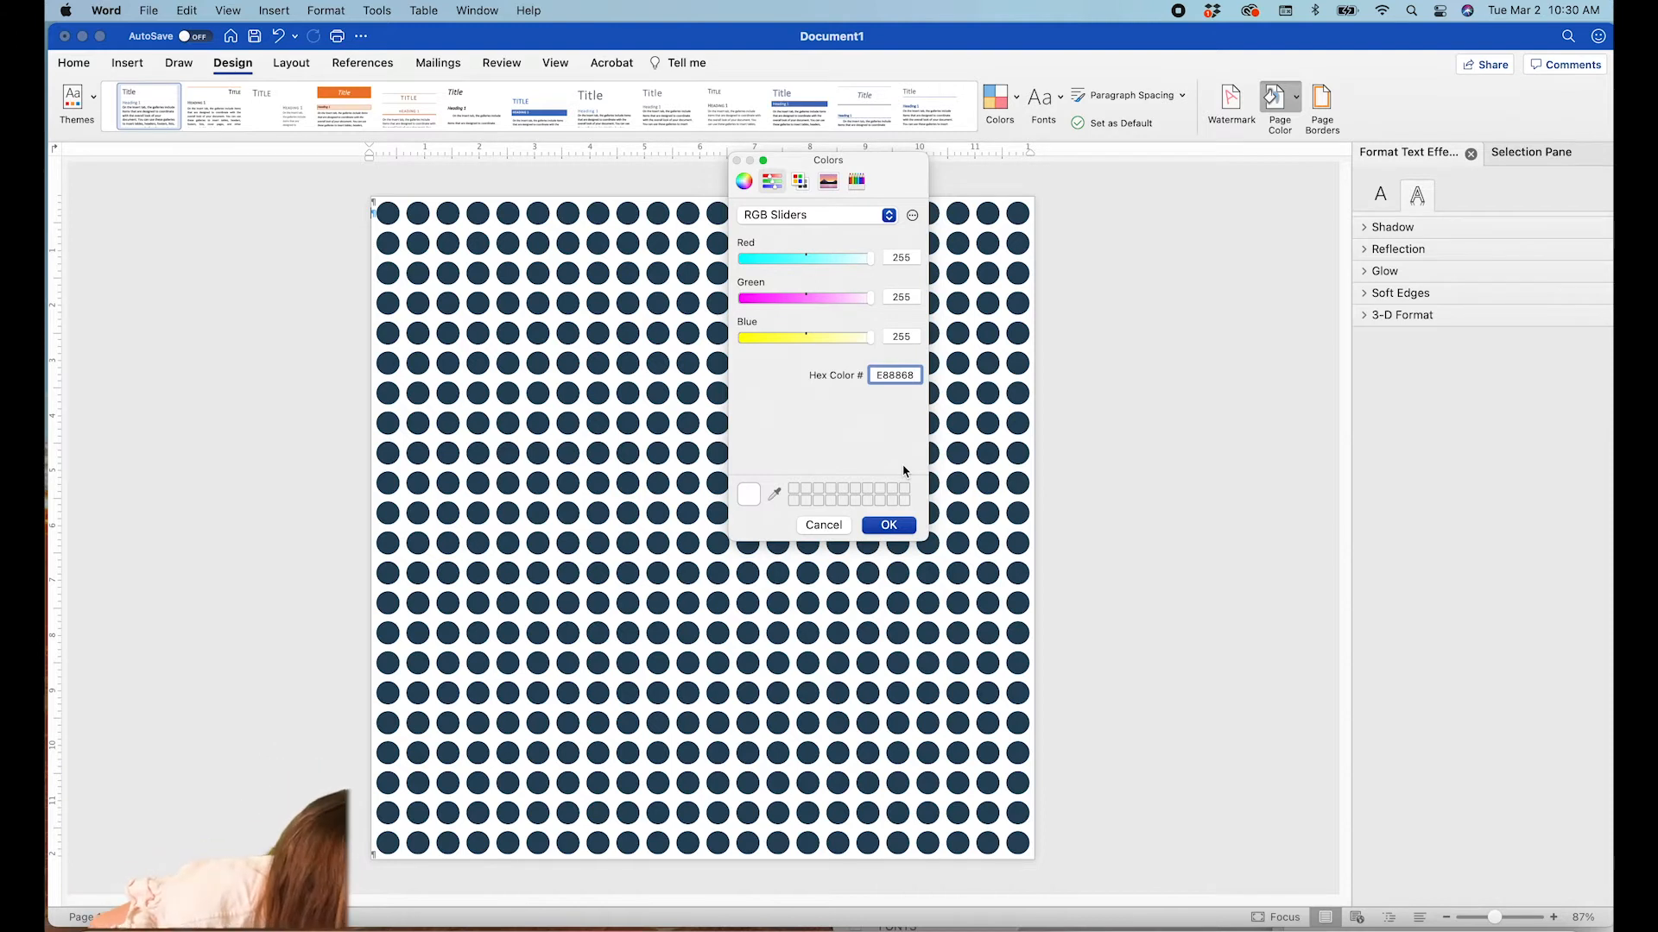
pyautogui.click(889, 526)
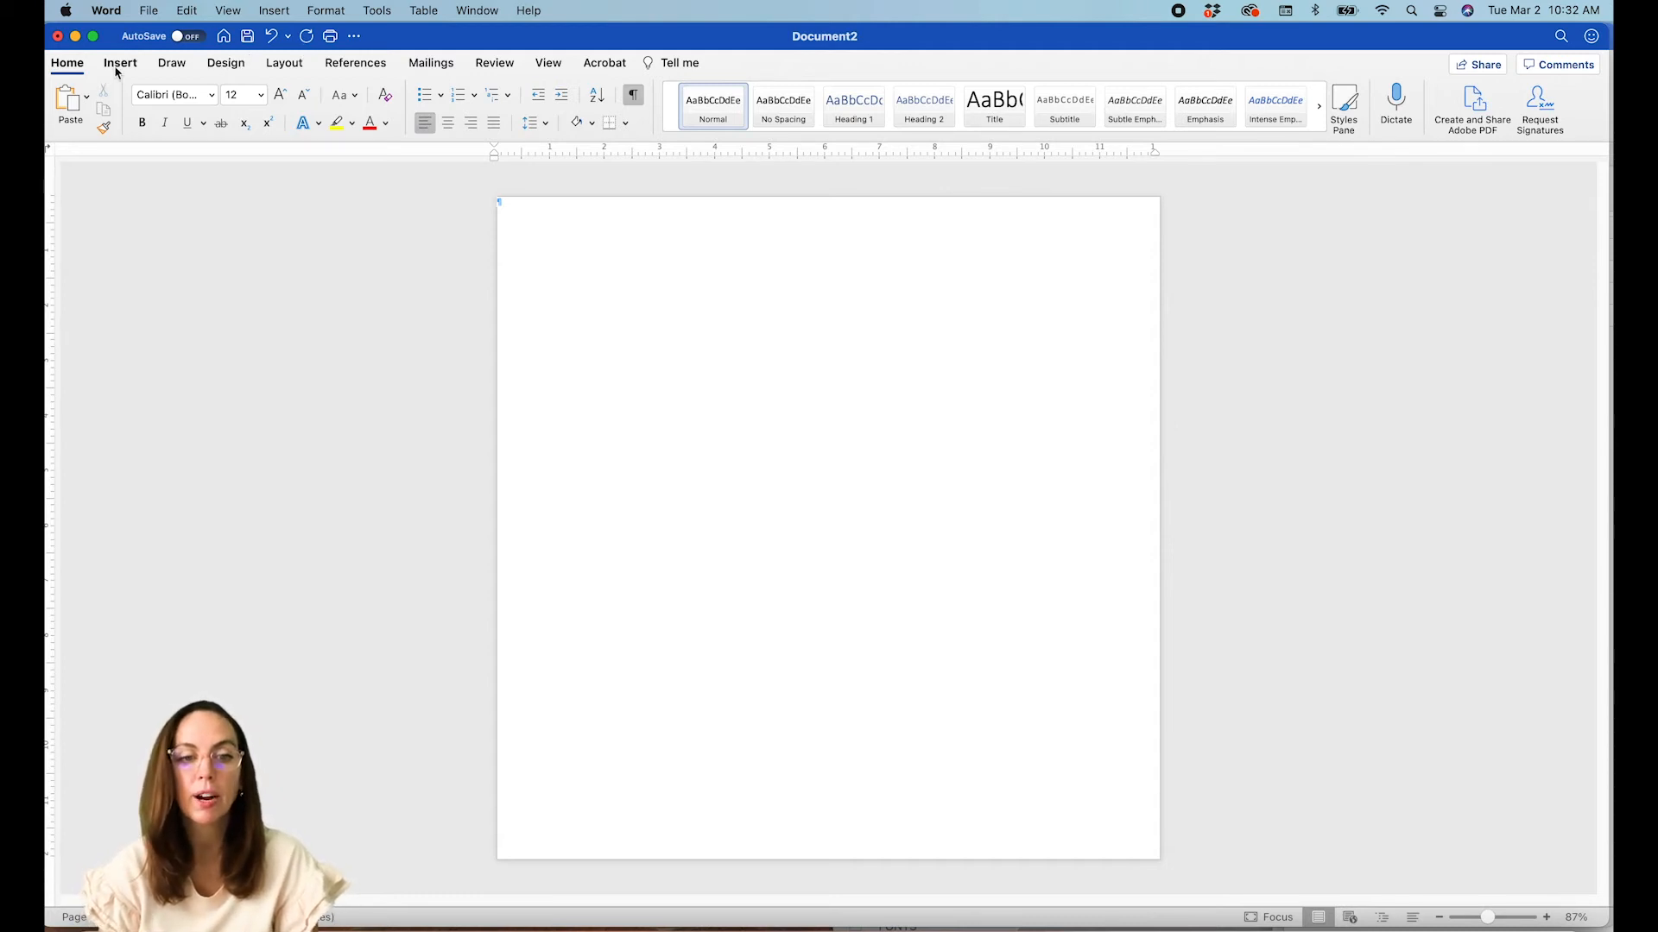
pyautogui.click(170, 65)
pyautogui.click(221, 68)
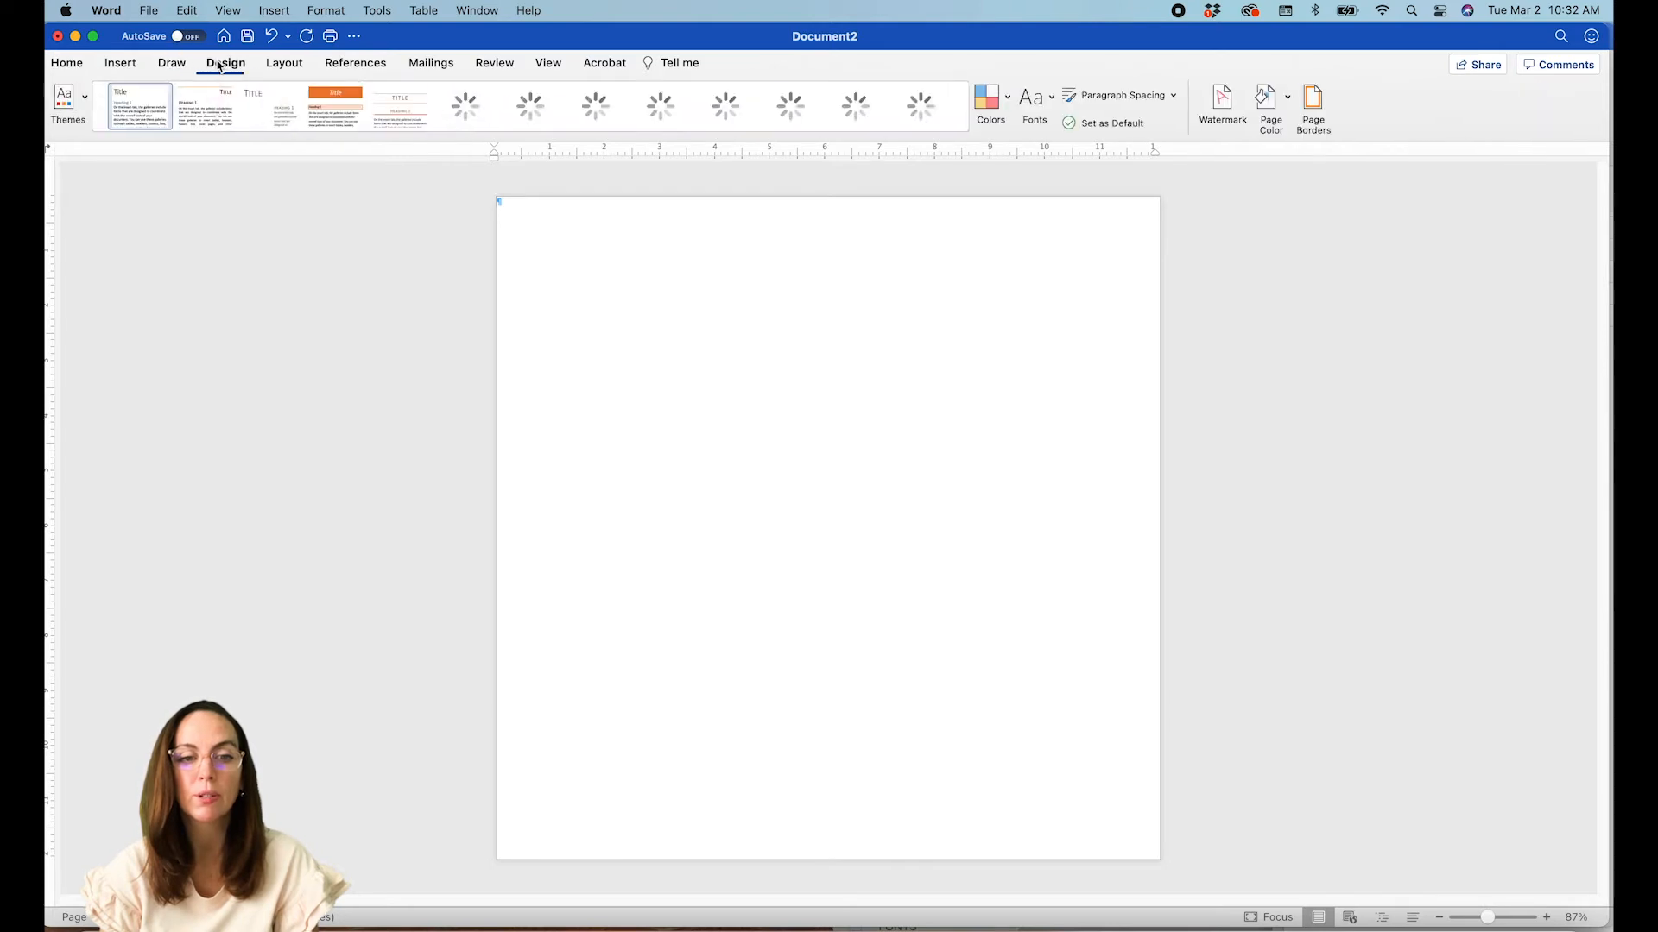
pyautogui.click(127, 66)
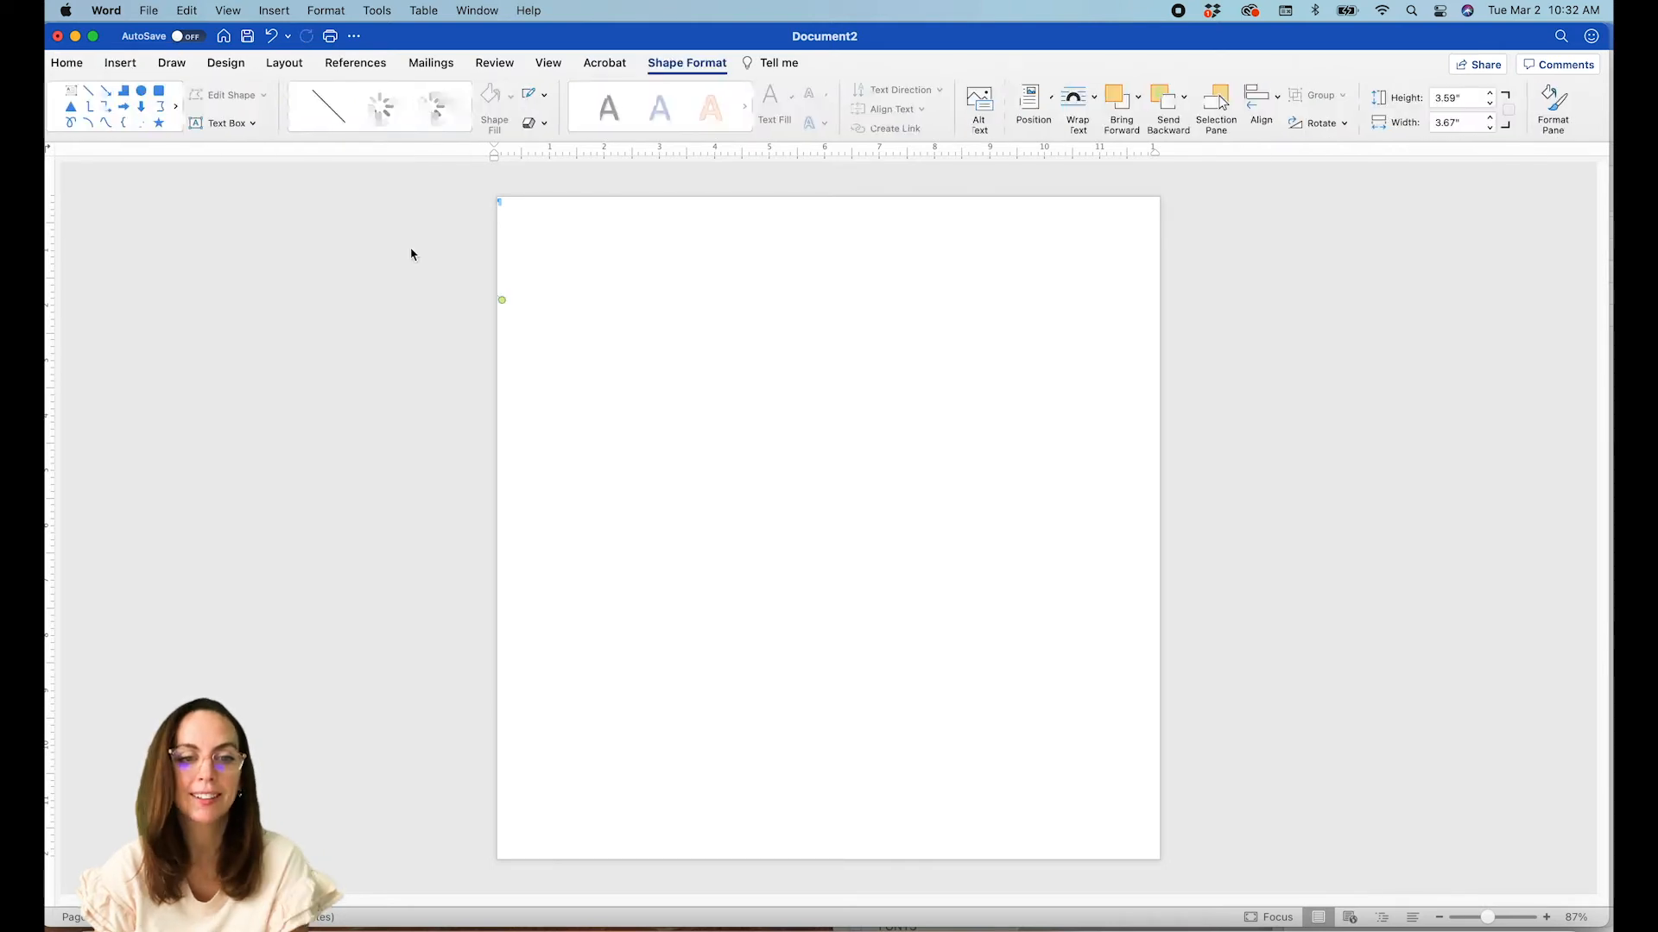
pyautogui.press('super+z')
# - Draw a straight horizontal line about 13 inches long across the upper part of the blank page in Document2
pyautogui.click(127, 66)
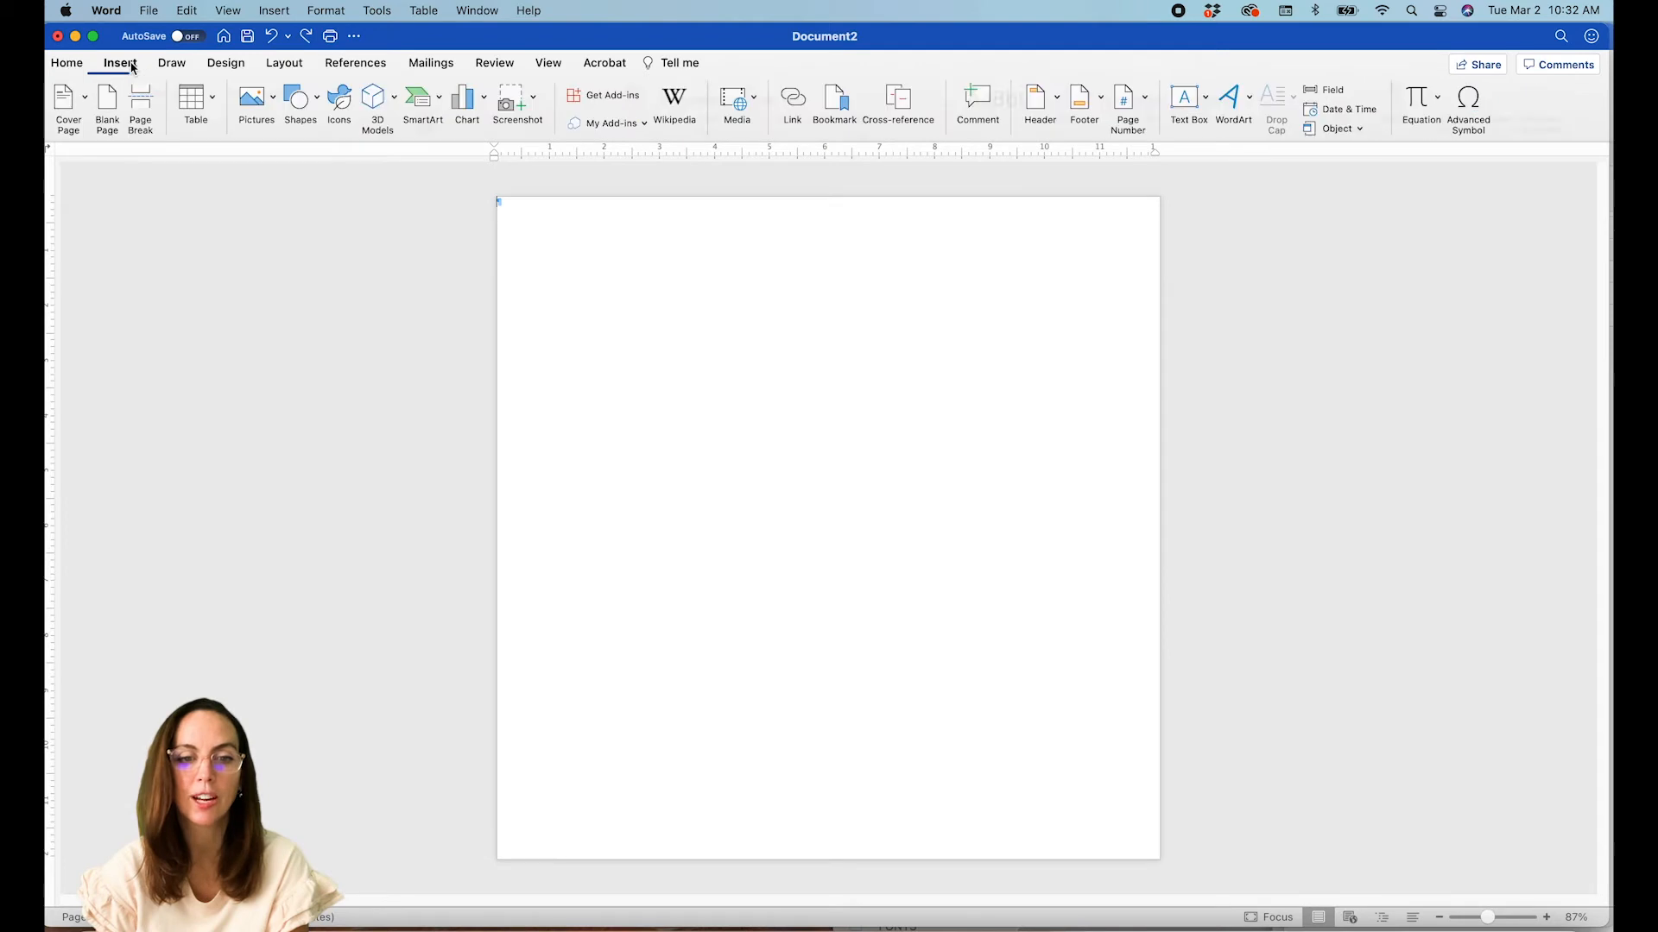
pyautogui.click(296, 103)
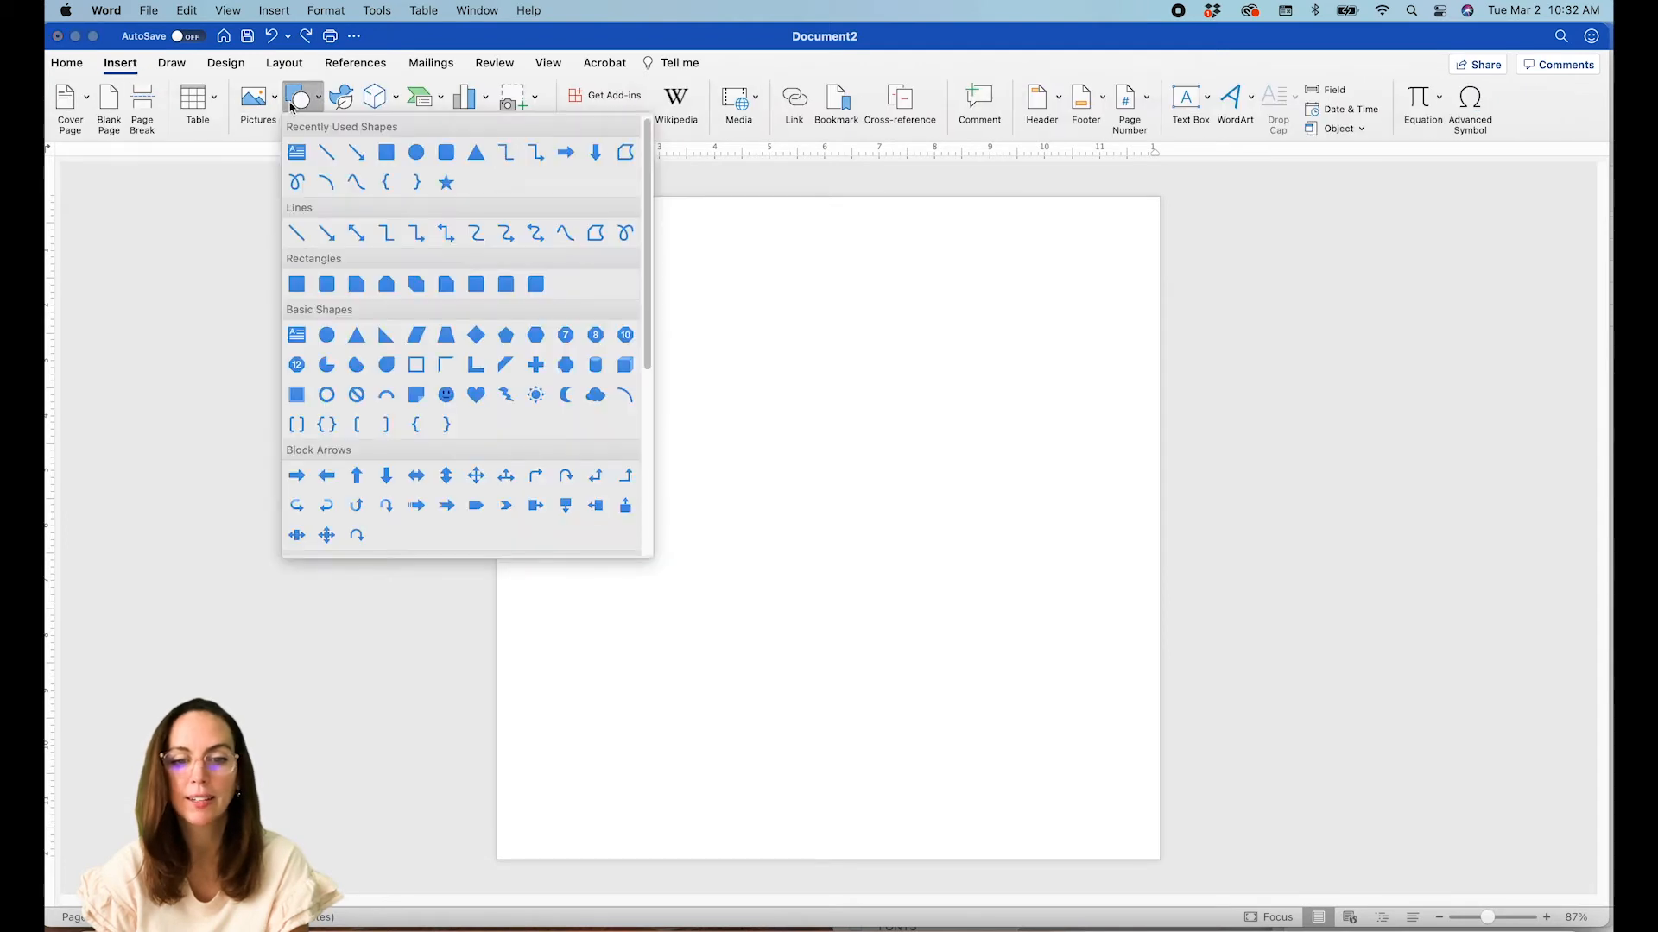
pyautogui.click(324, 153)
pyautogui.moveTo(520, 330)
pyautogui.mouseDown()
pyautogui.moveTo(796, 340)
pyautogui.moveTo(792, 432)
pyautogui.moveTo(796, 348)
pyautogui.moveTo(1240, 320)
pyautogui.mouseUp()
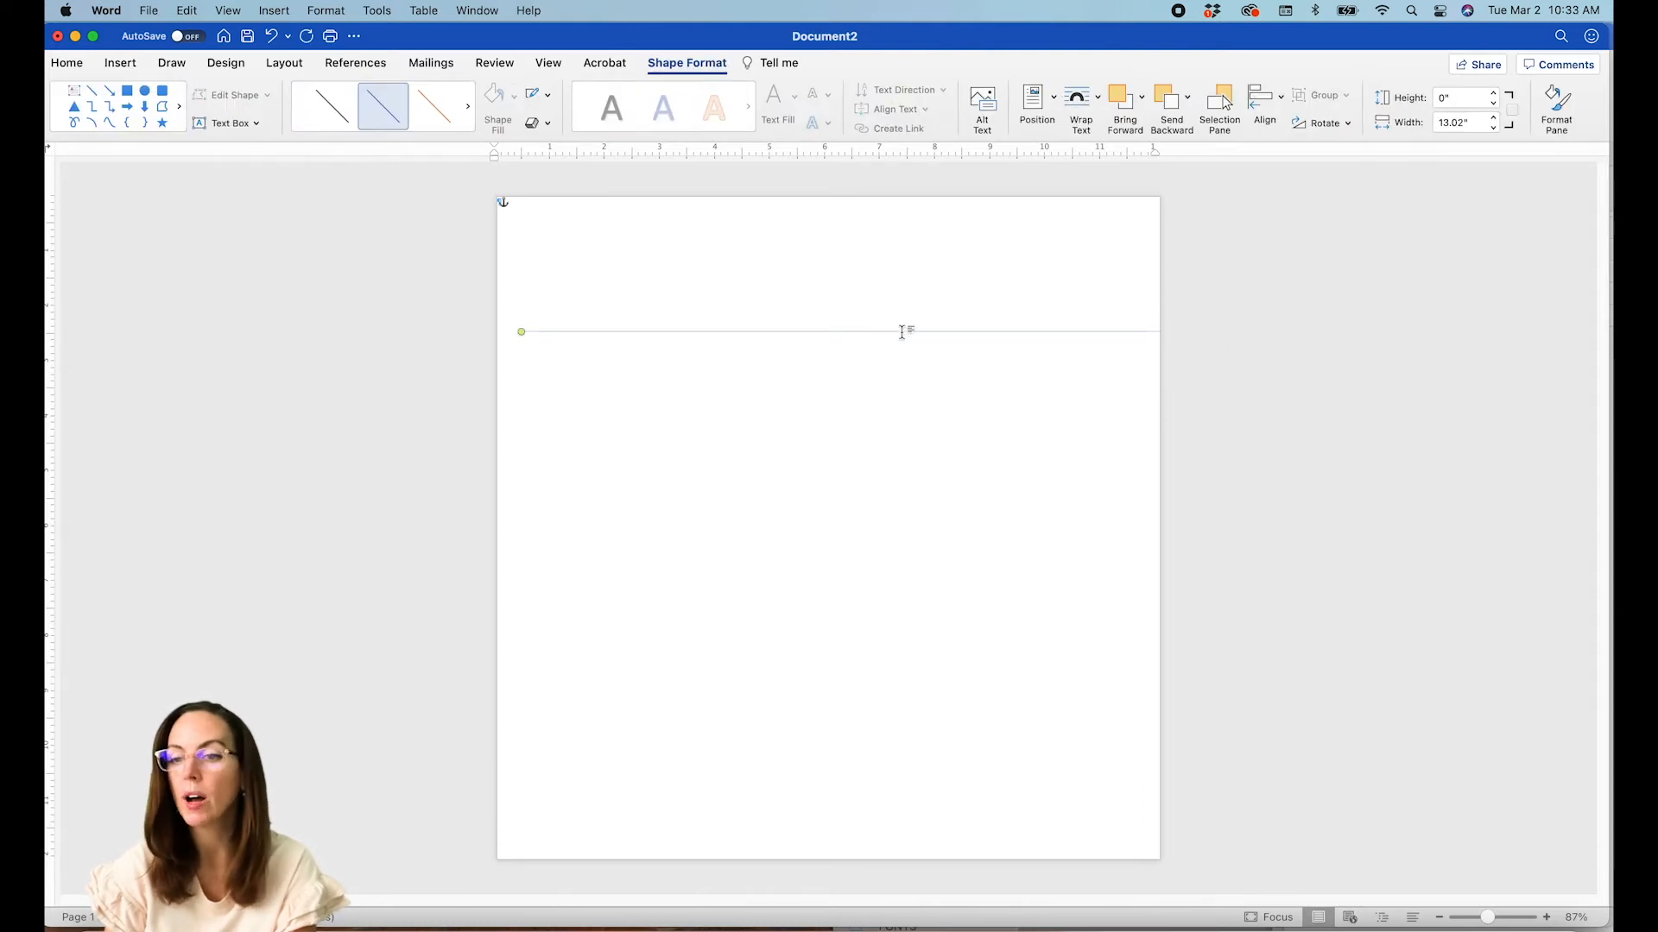
# - Set the horizontal line's length to 18 inches and center it horizontally on the page
pyautogui.click(1470, 123)
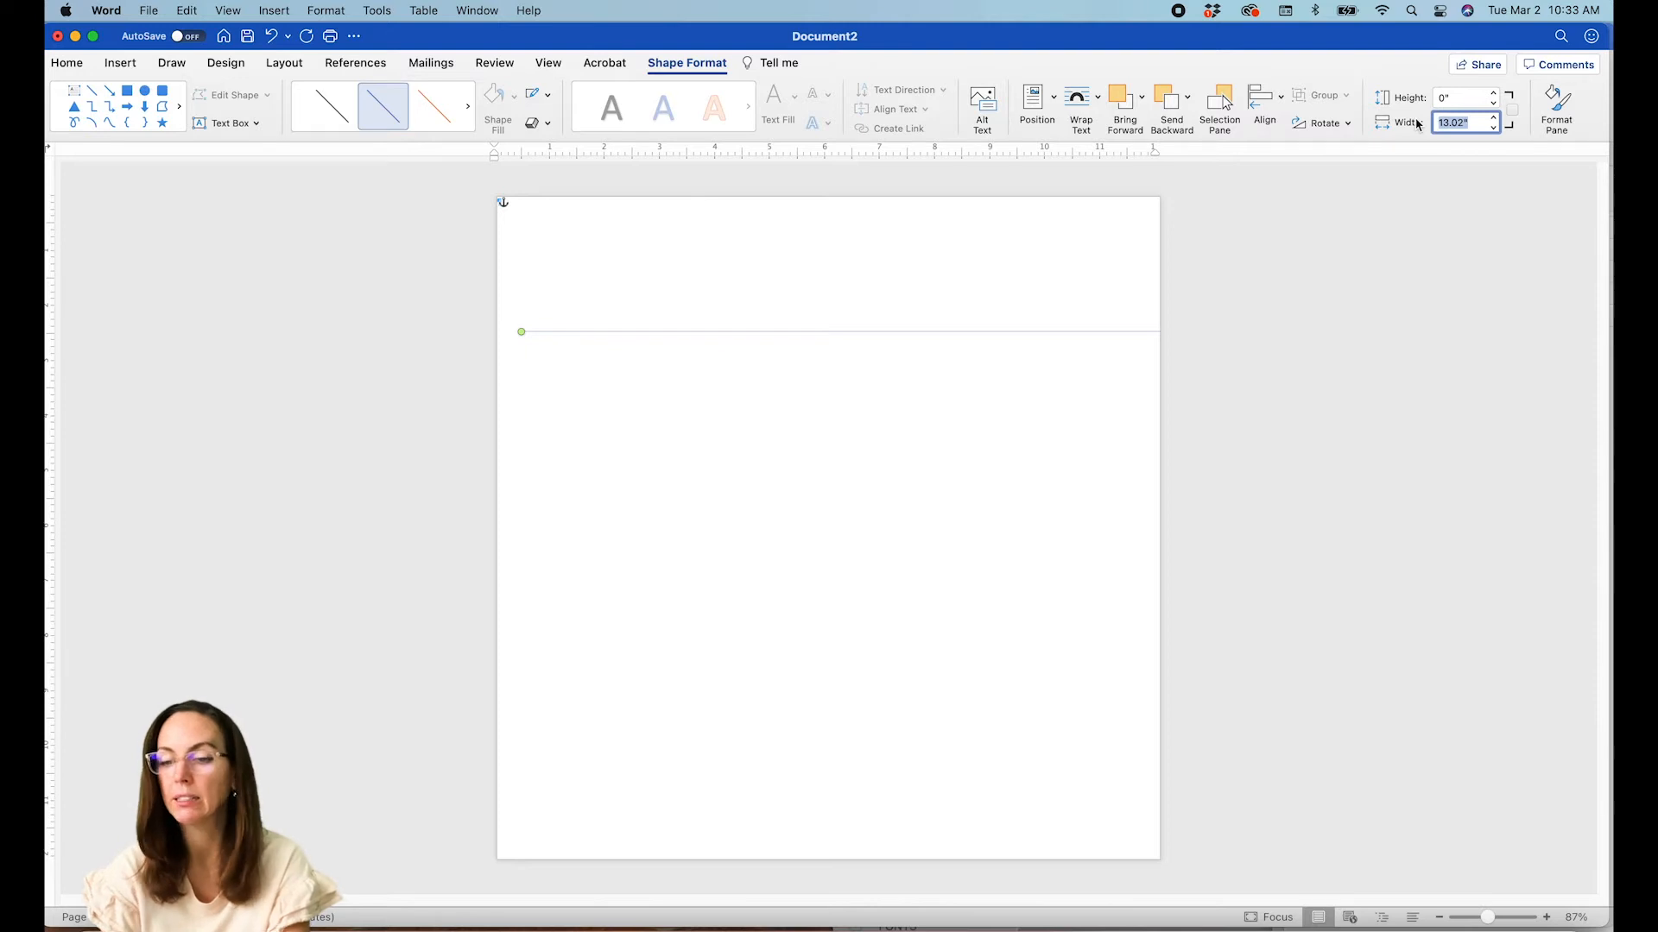
pyautogui.write('18')
pyautogui.press('Return')
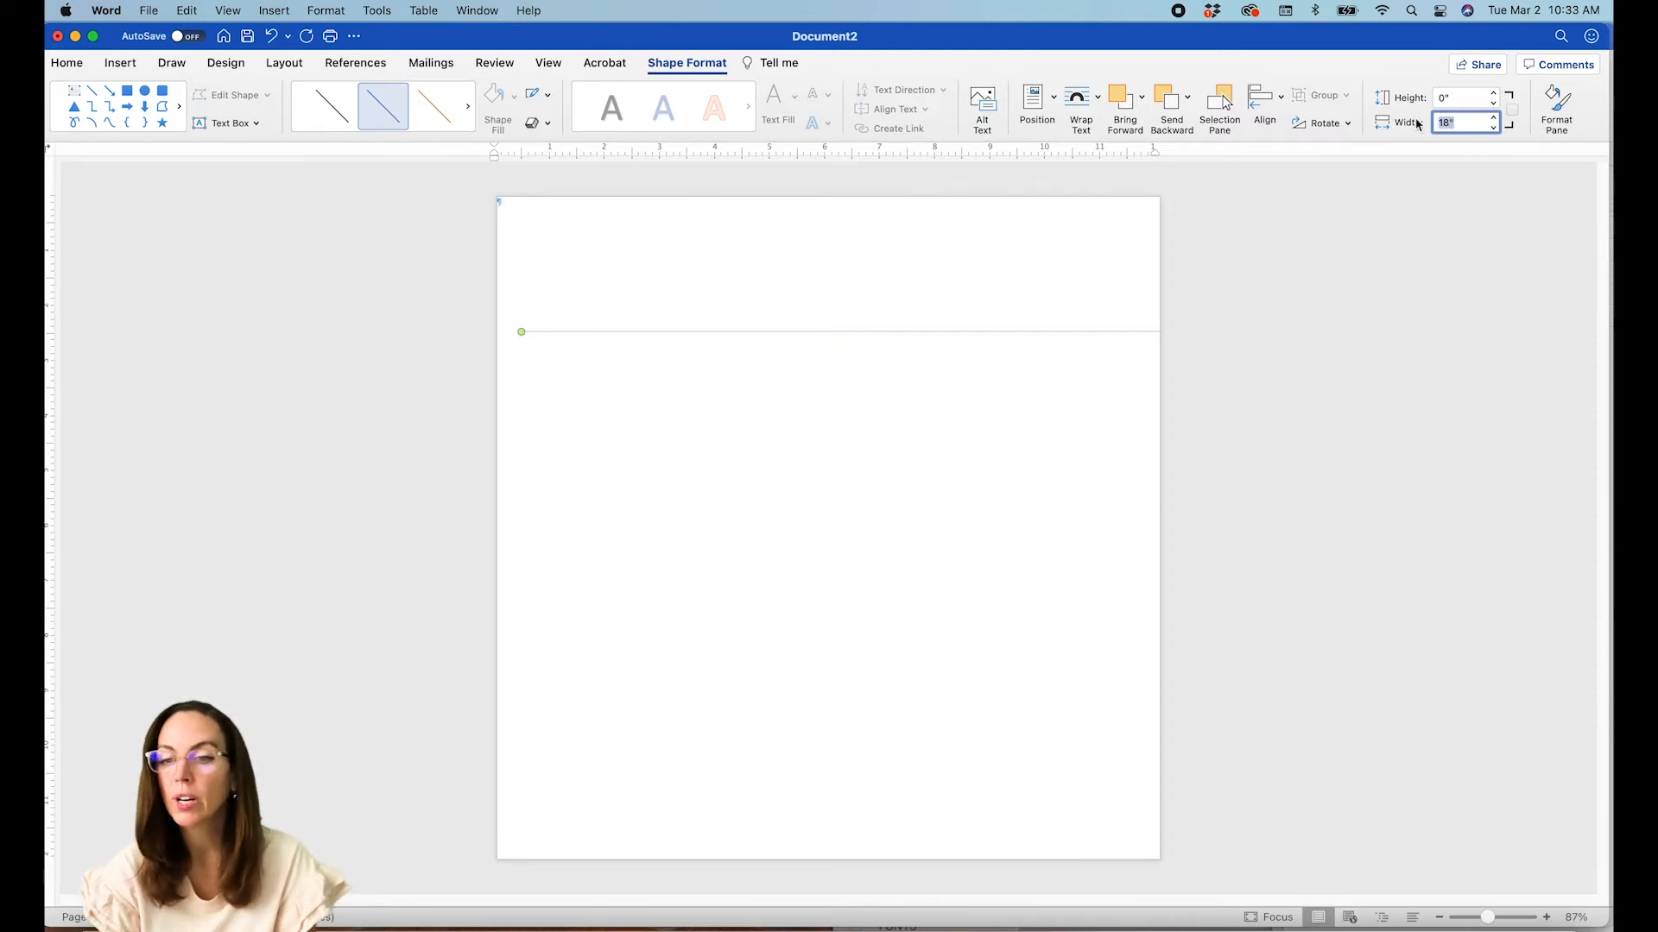
pyautogui.click(1267, 100)
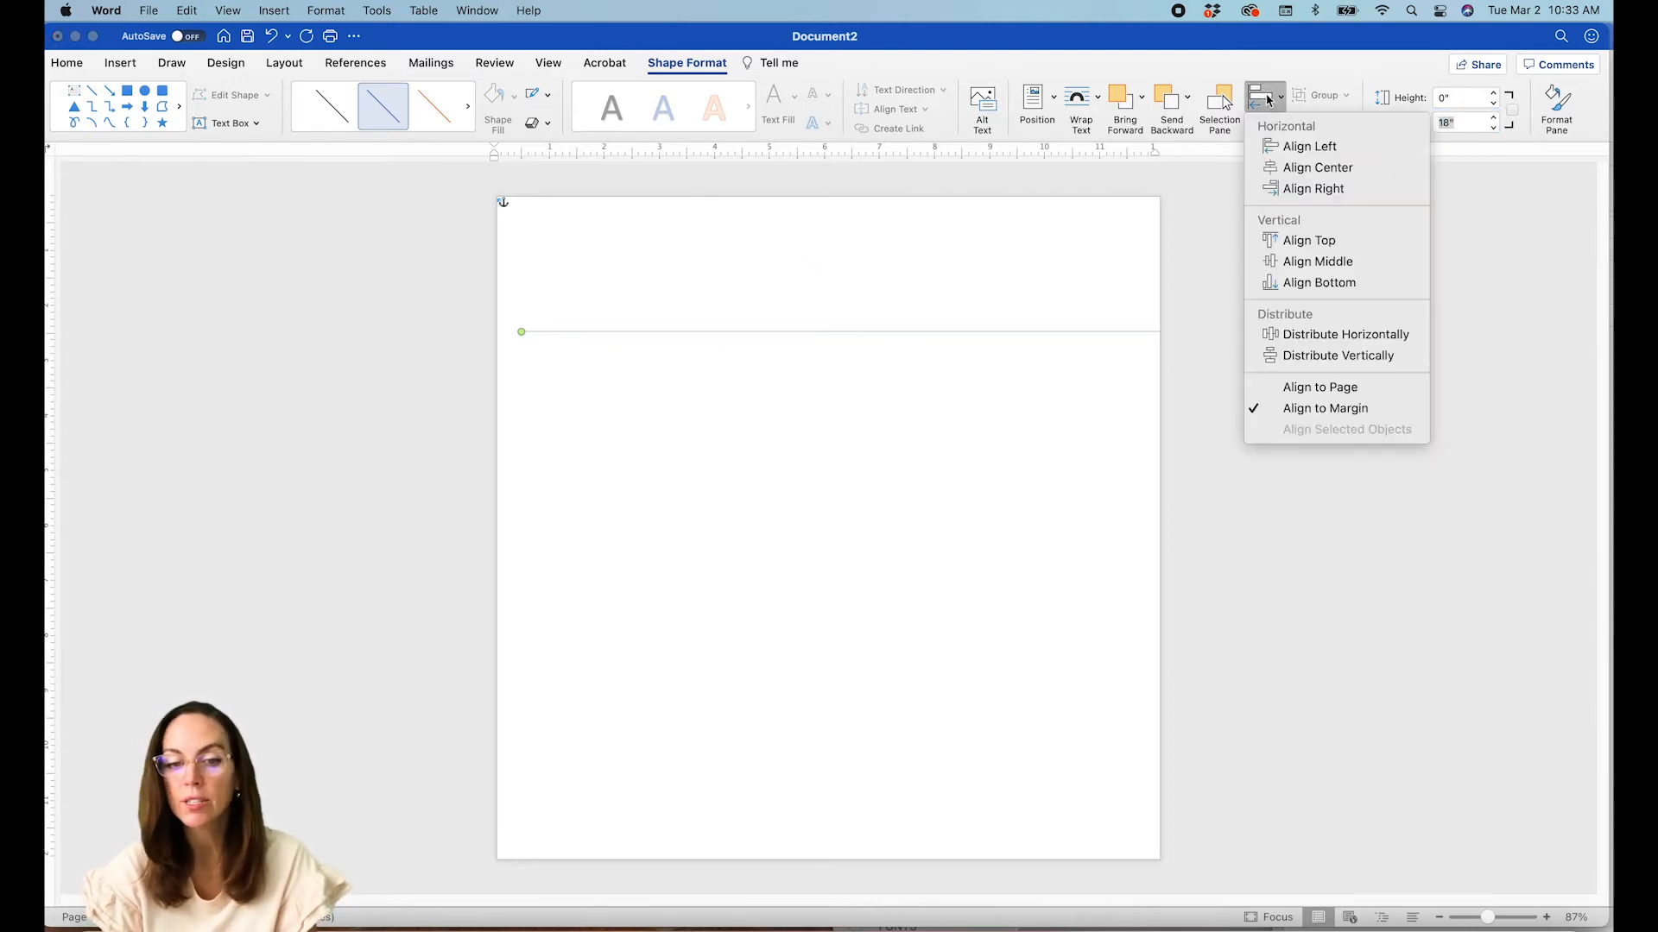
pyautogui.click(1281, 165)
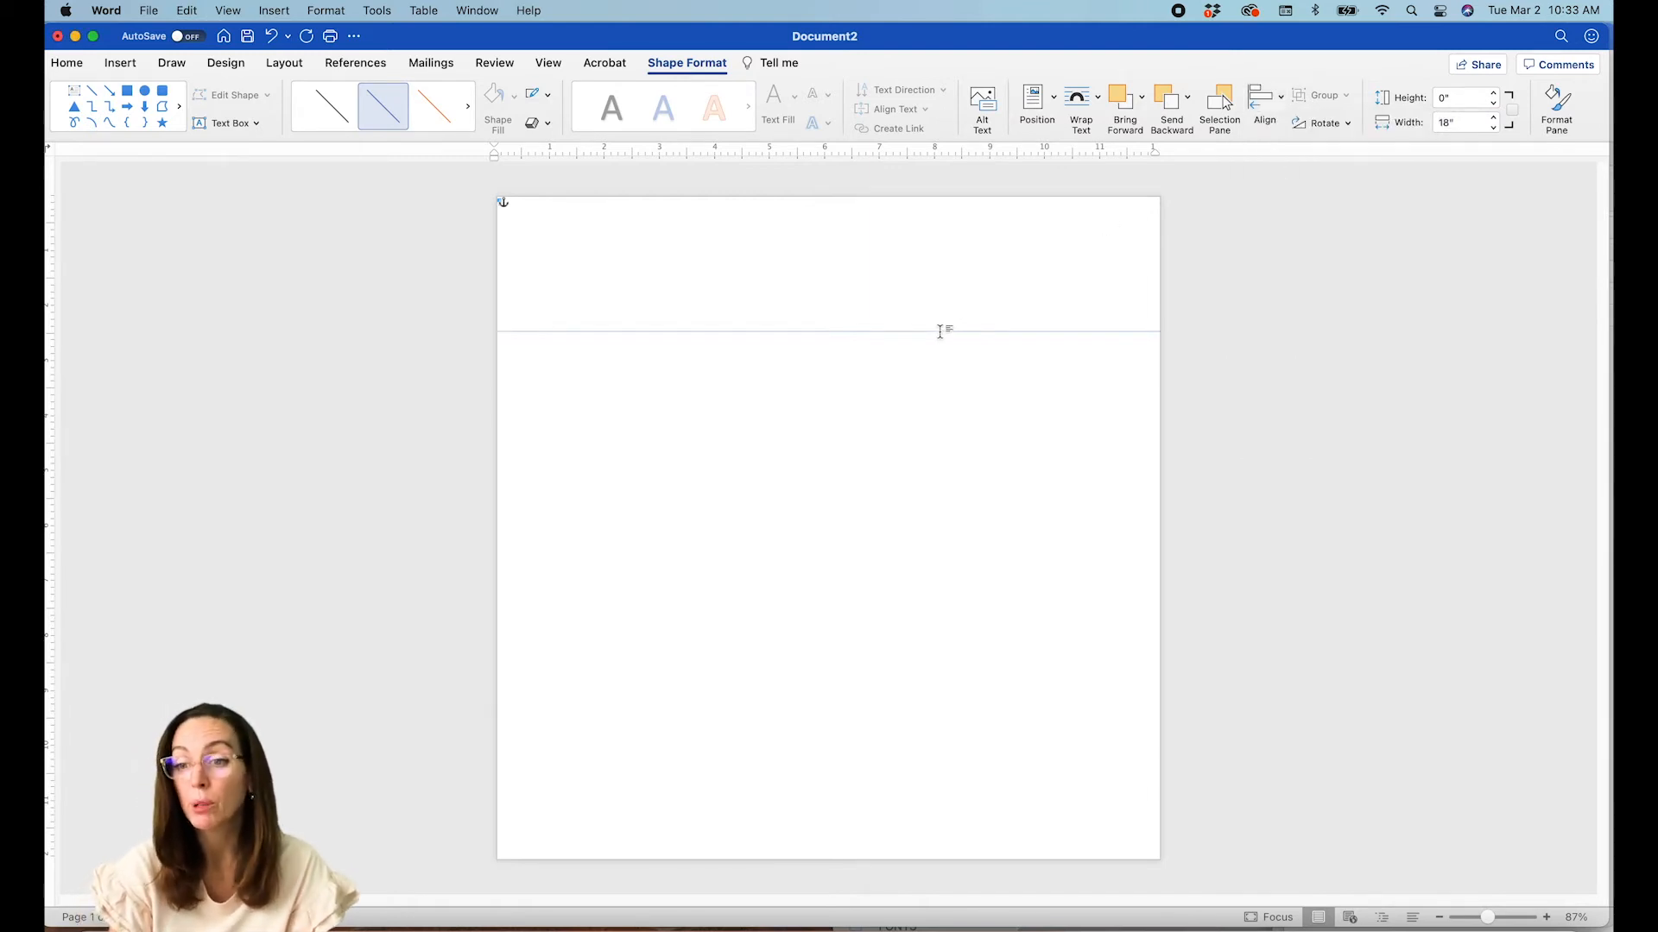
# - Set the horizontal line's thickness to 15 pt in its line formatting
pyautogui.click(1558, 108)
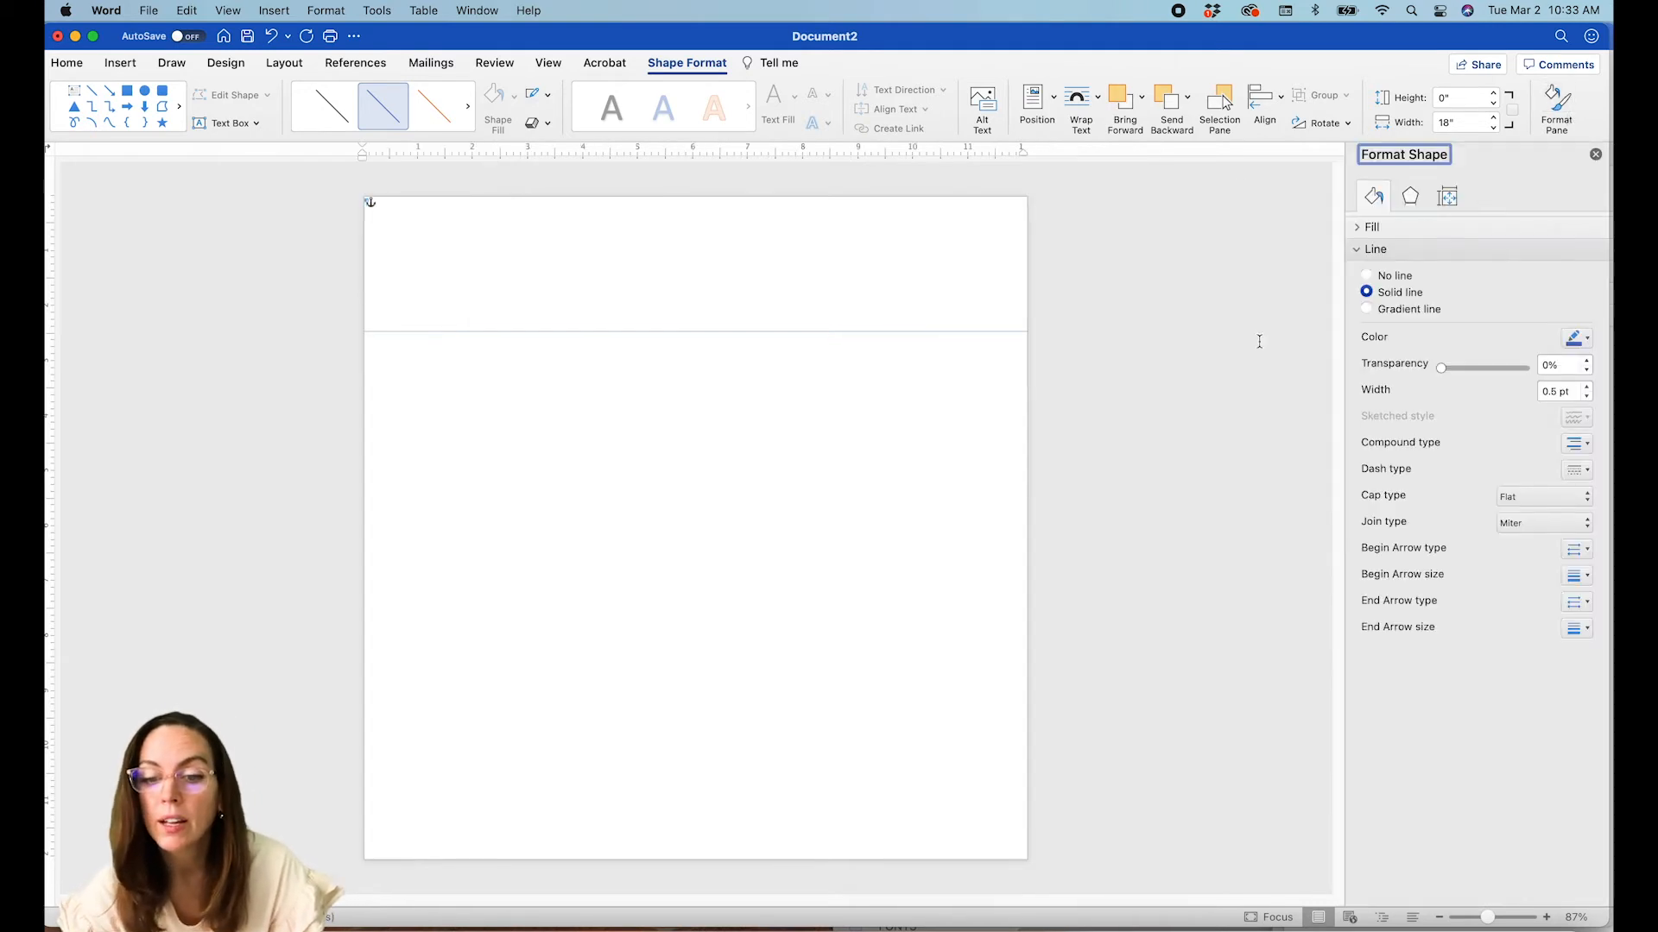
pyautogui.click(978, 333)
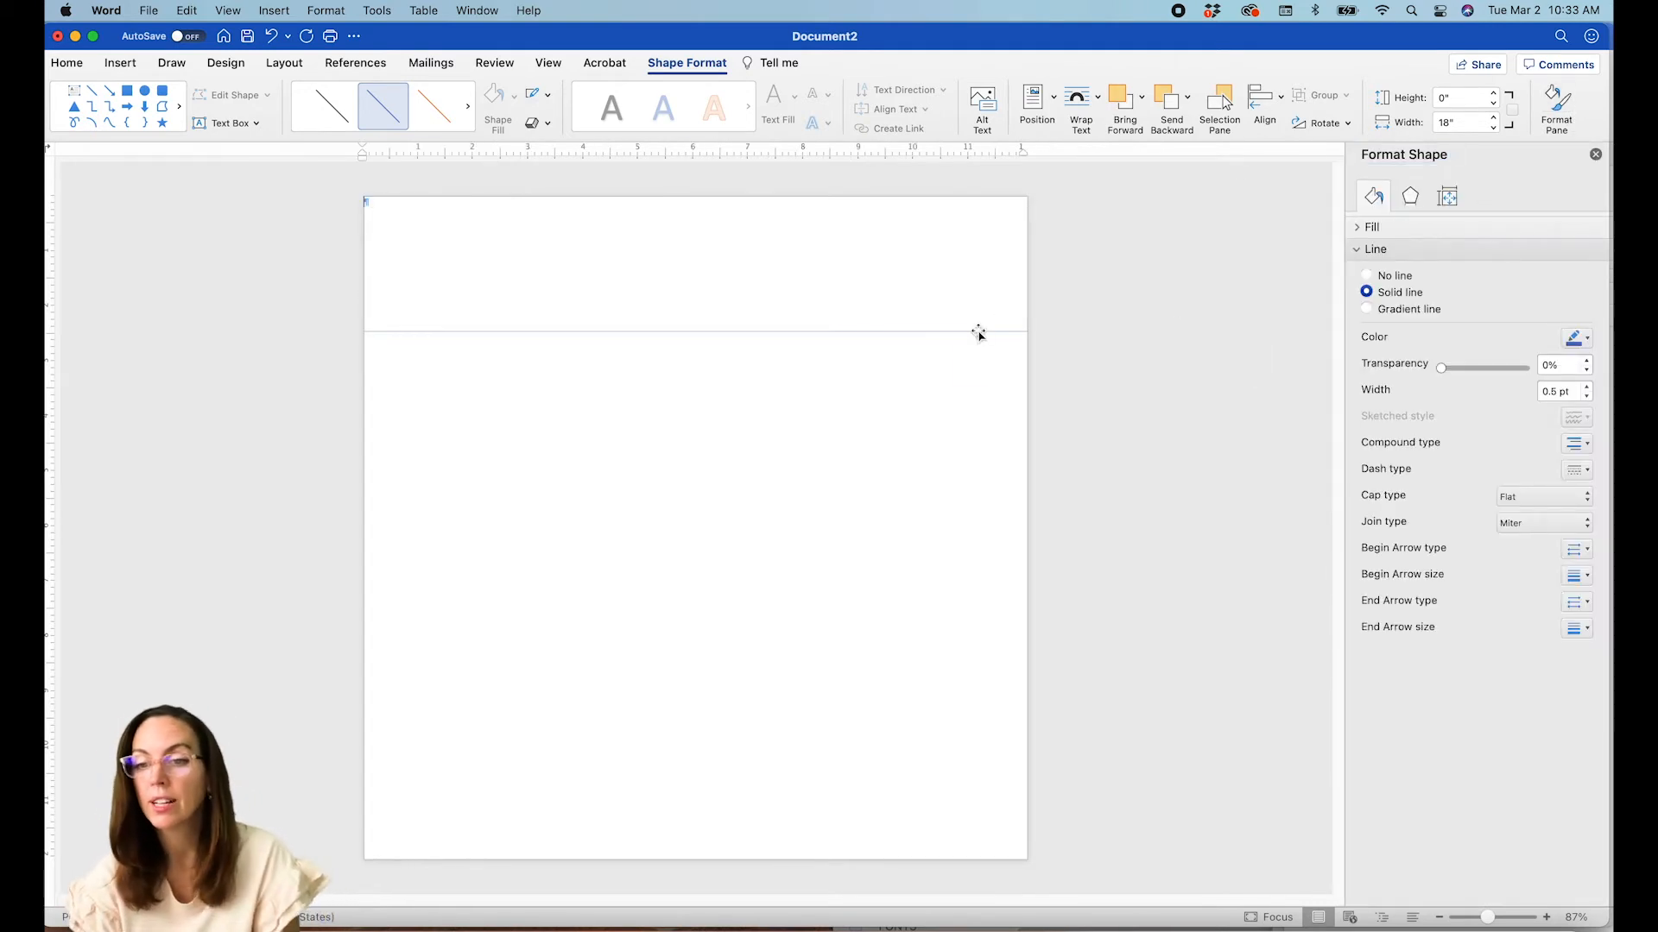
pyautogui.press('Escape')
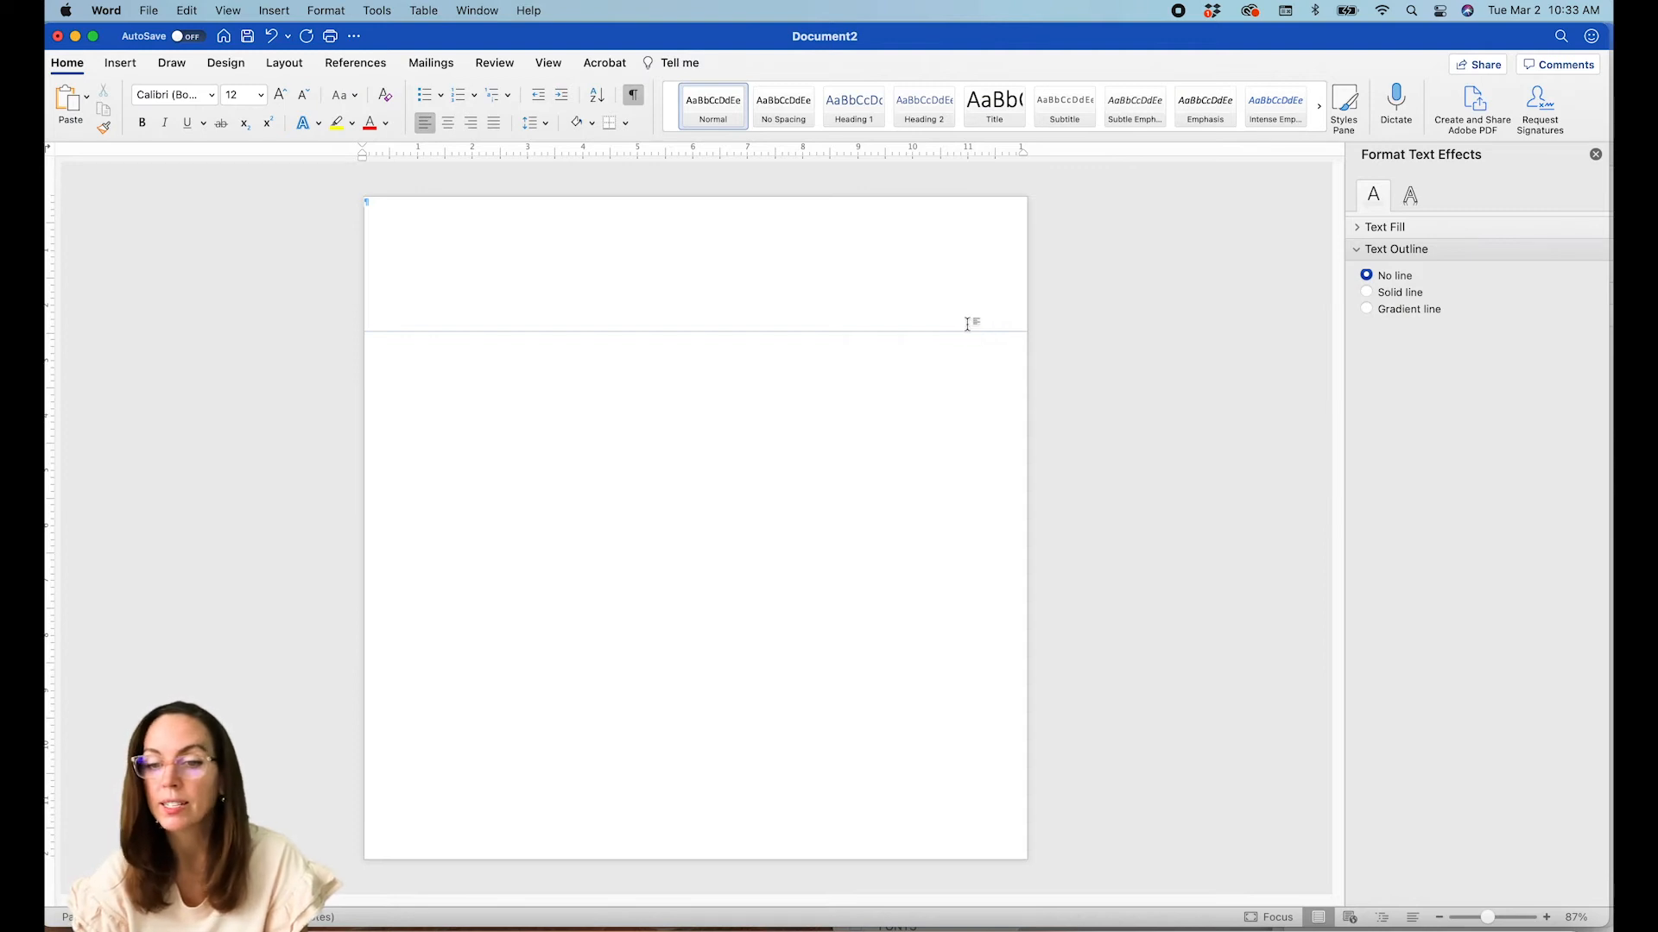
pyautogui.click(969, 330)
pyautogui.click(1019, 320)
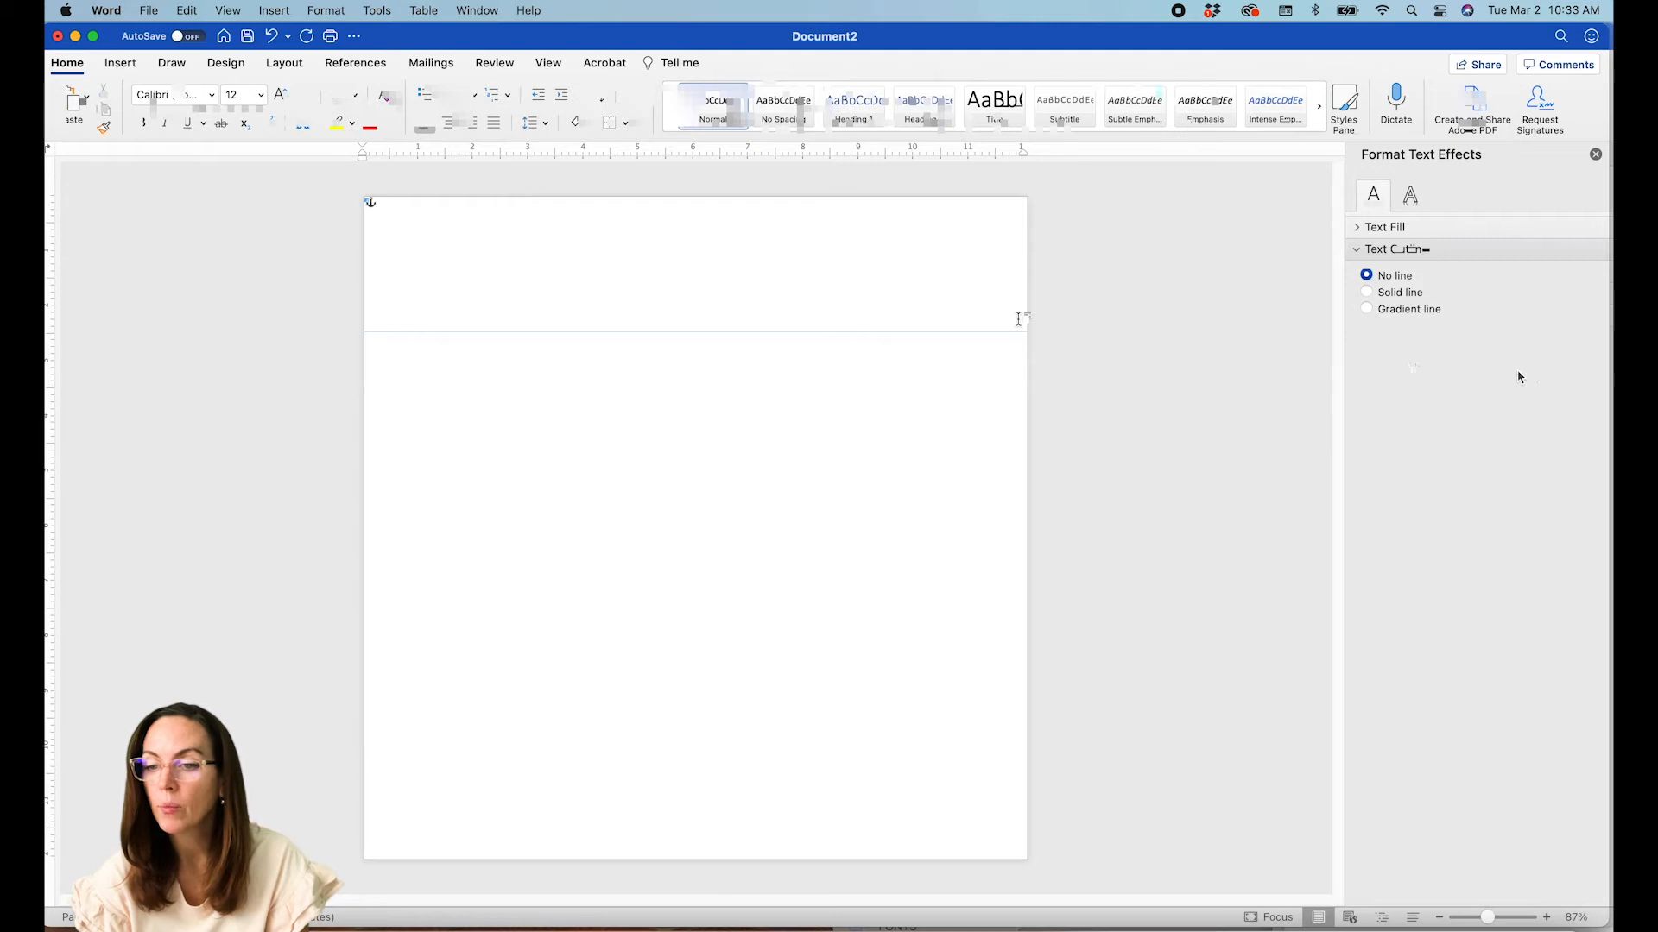
pyautogui.click(1587, 390)
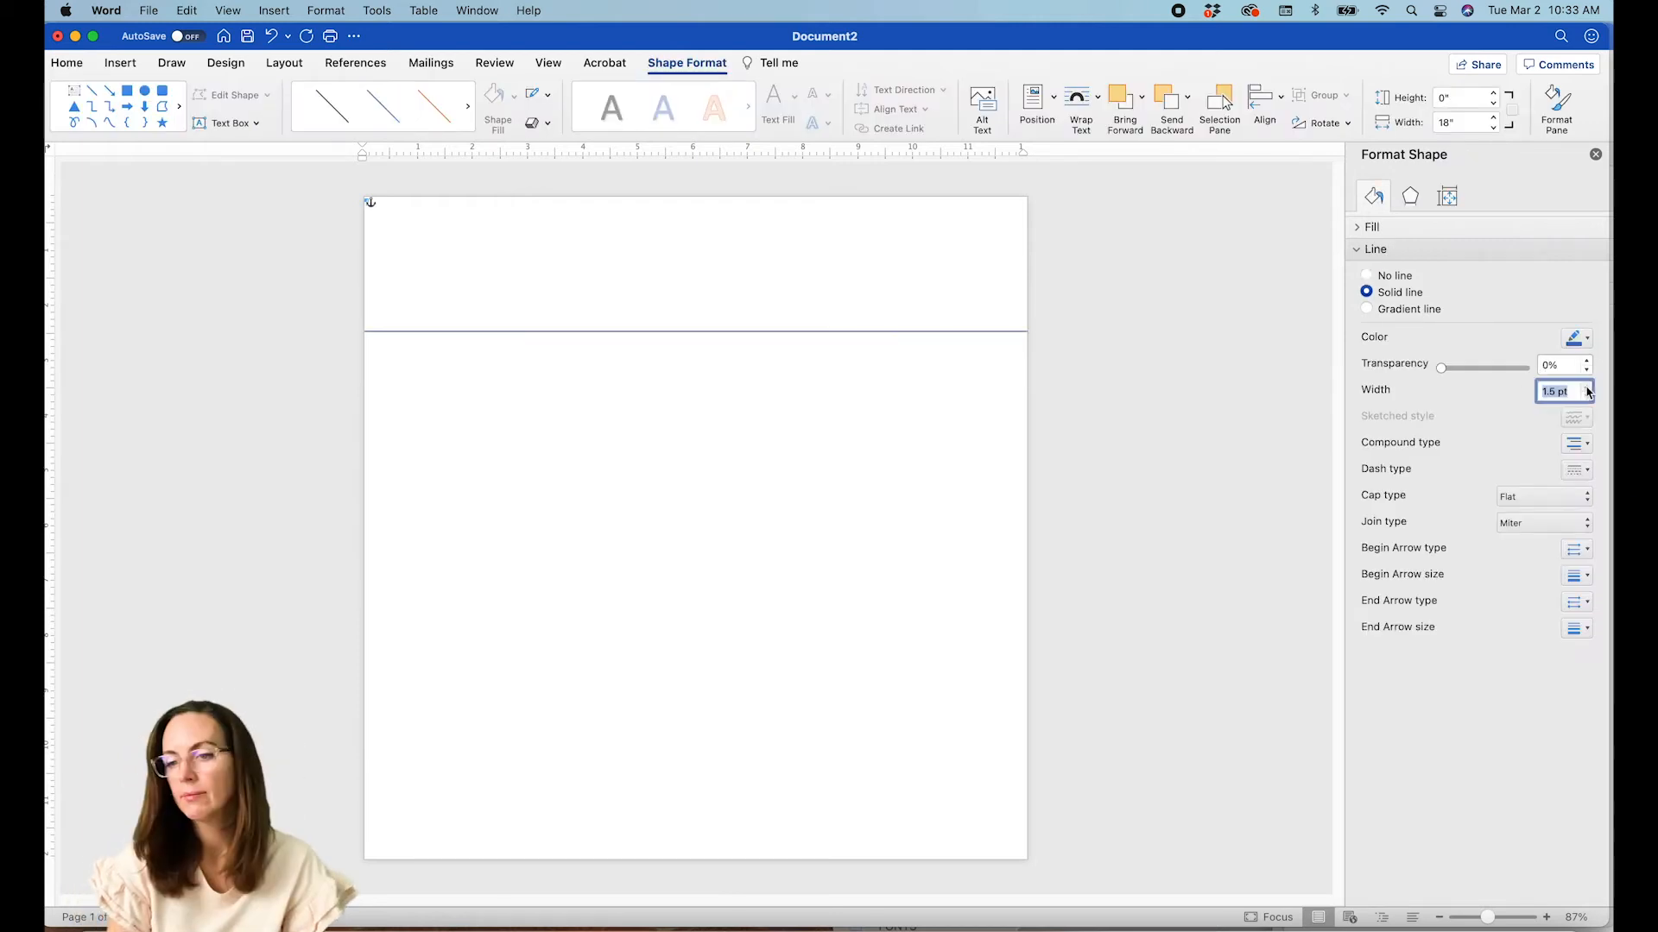
pyautogui.click(1587, 388)
pyautogui.click(1587, 388)
pyautogui.click(1587, 387)
pyautogui.click(1587, 387)
pyautogui.click(1587, 388)
pyautogui.click(1587, 387)
pyautogui.click(1587, 388)
pyautogui.click(1587, 388)
pyautogui.click(1587, 388)
pyautogui.click(1587, 388)
pyautogui.click(1587, 388)
pyautogui.click(1587, 388)
pyautogui.click(1587, 387)
pyautogui.click(1587, 387)
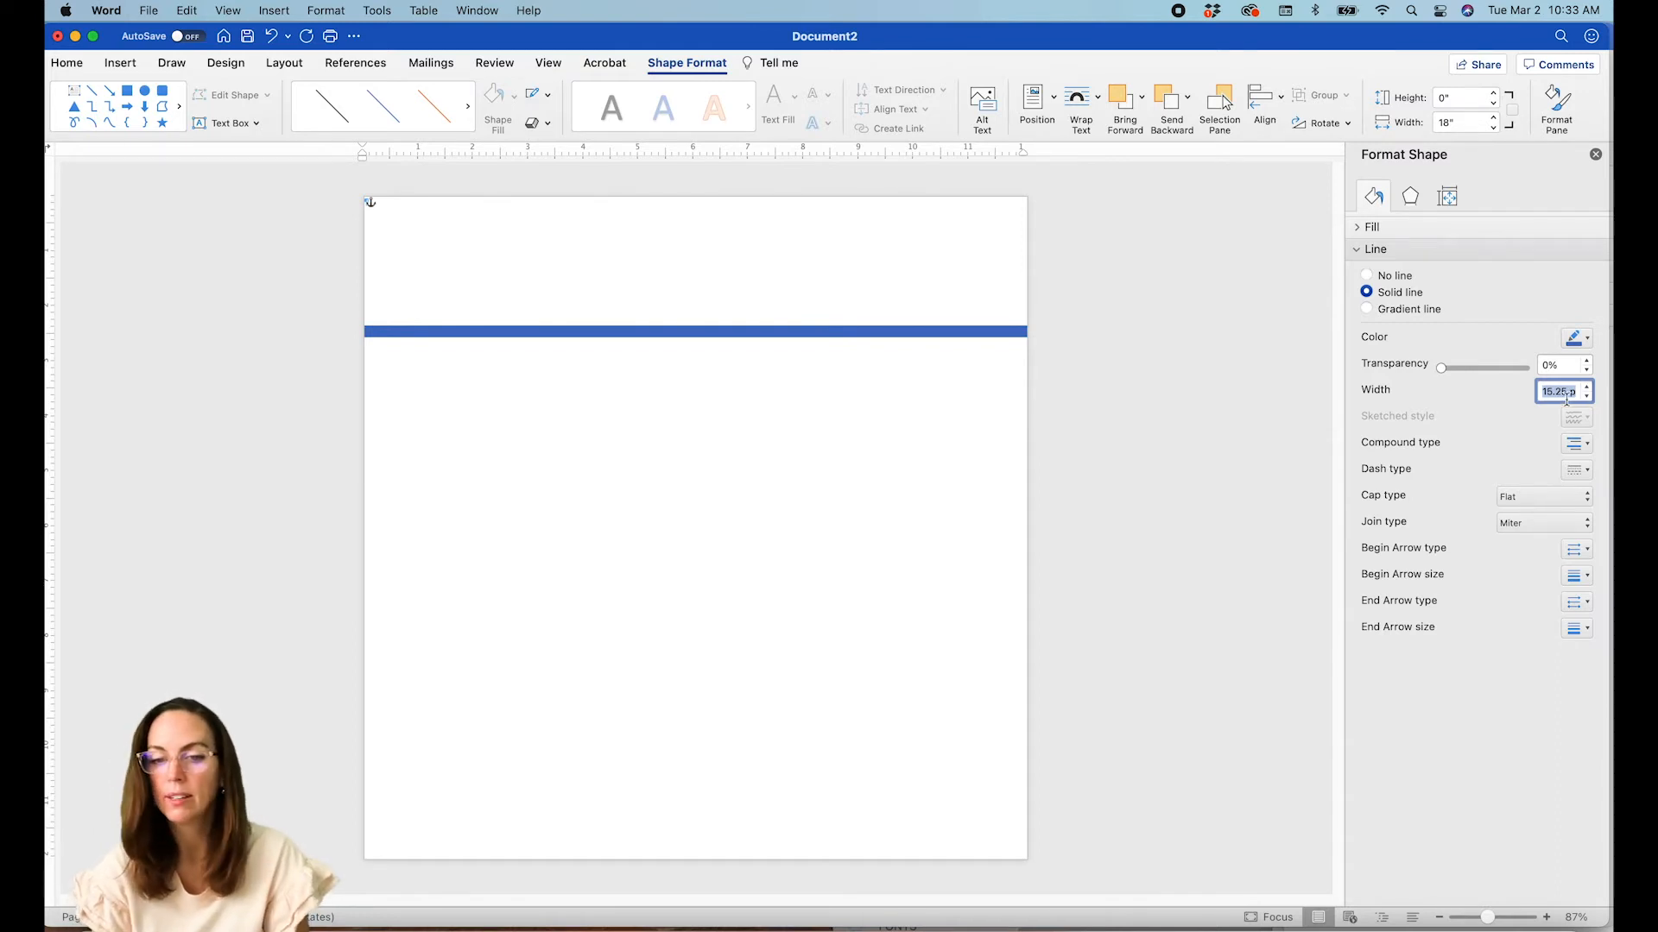
pyautogui.write('15')
pyautogui.press('Return')
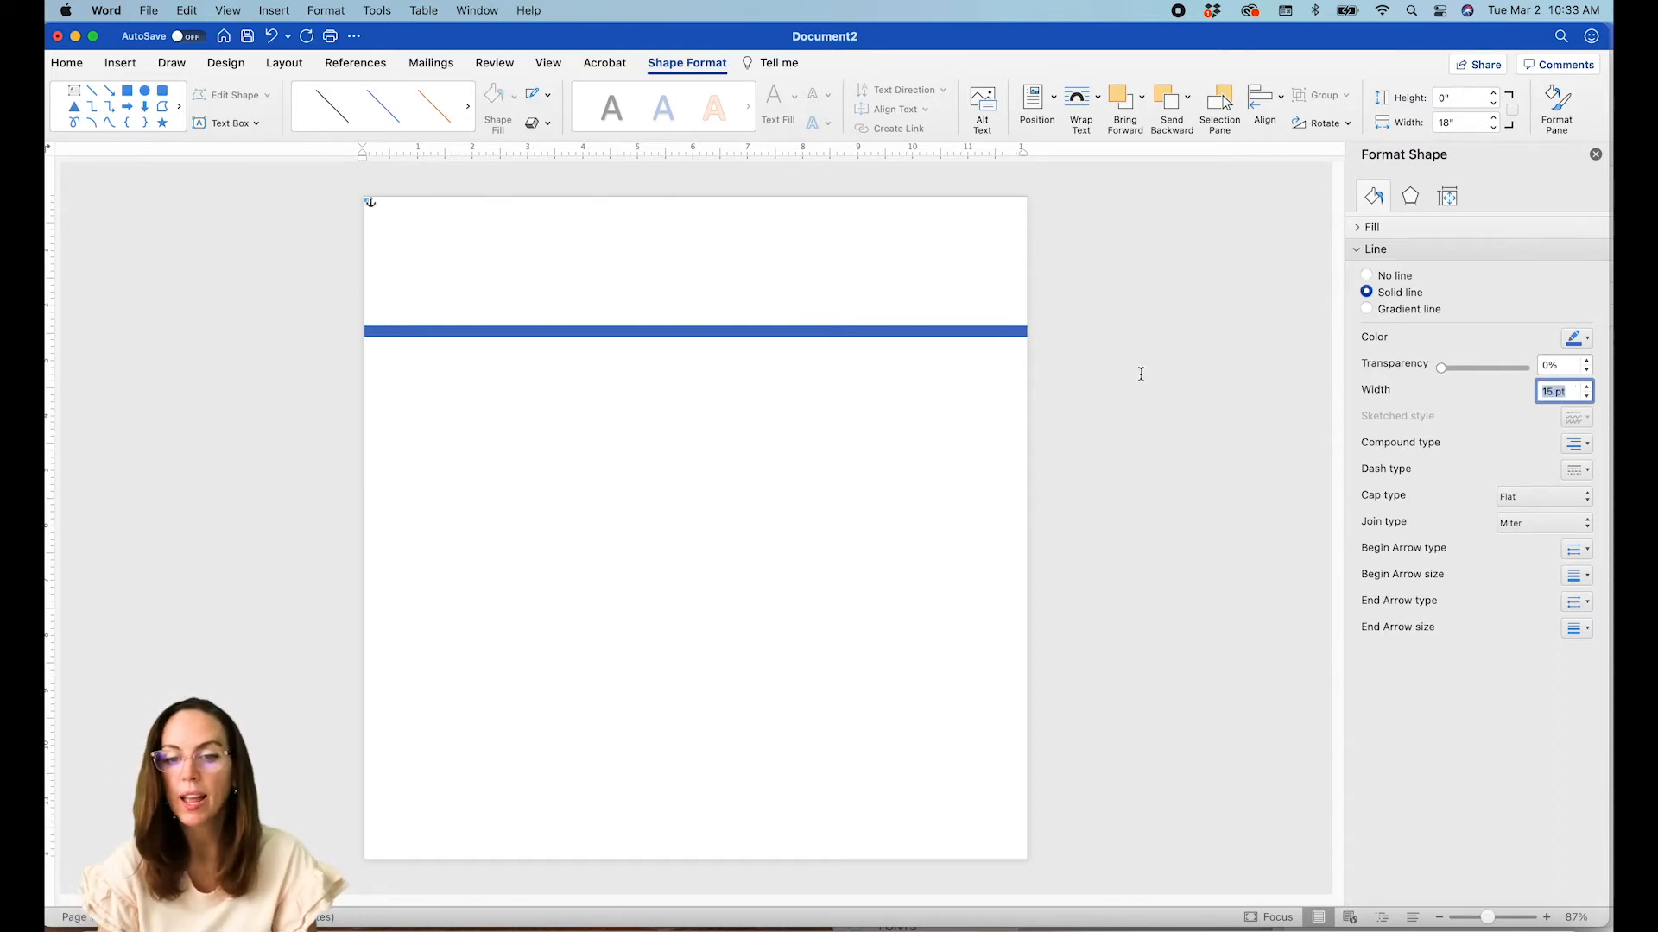
# - Center the thickened line horizontally on the page again
pyautogui.click(969, 333)
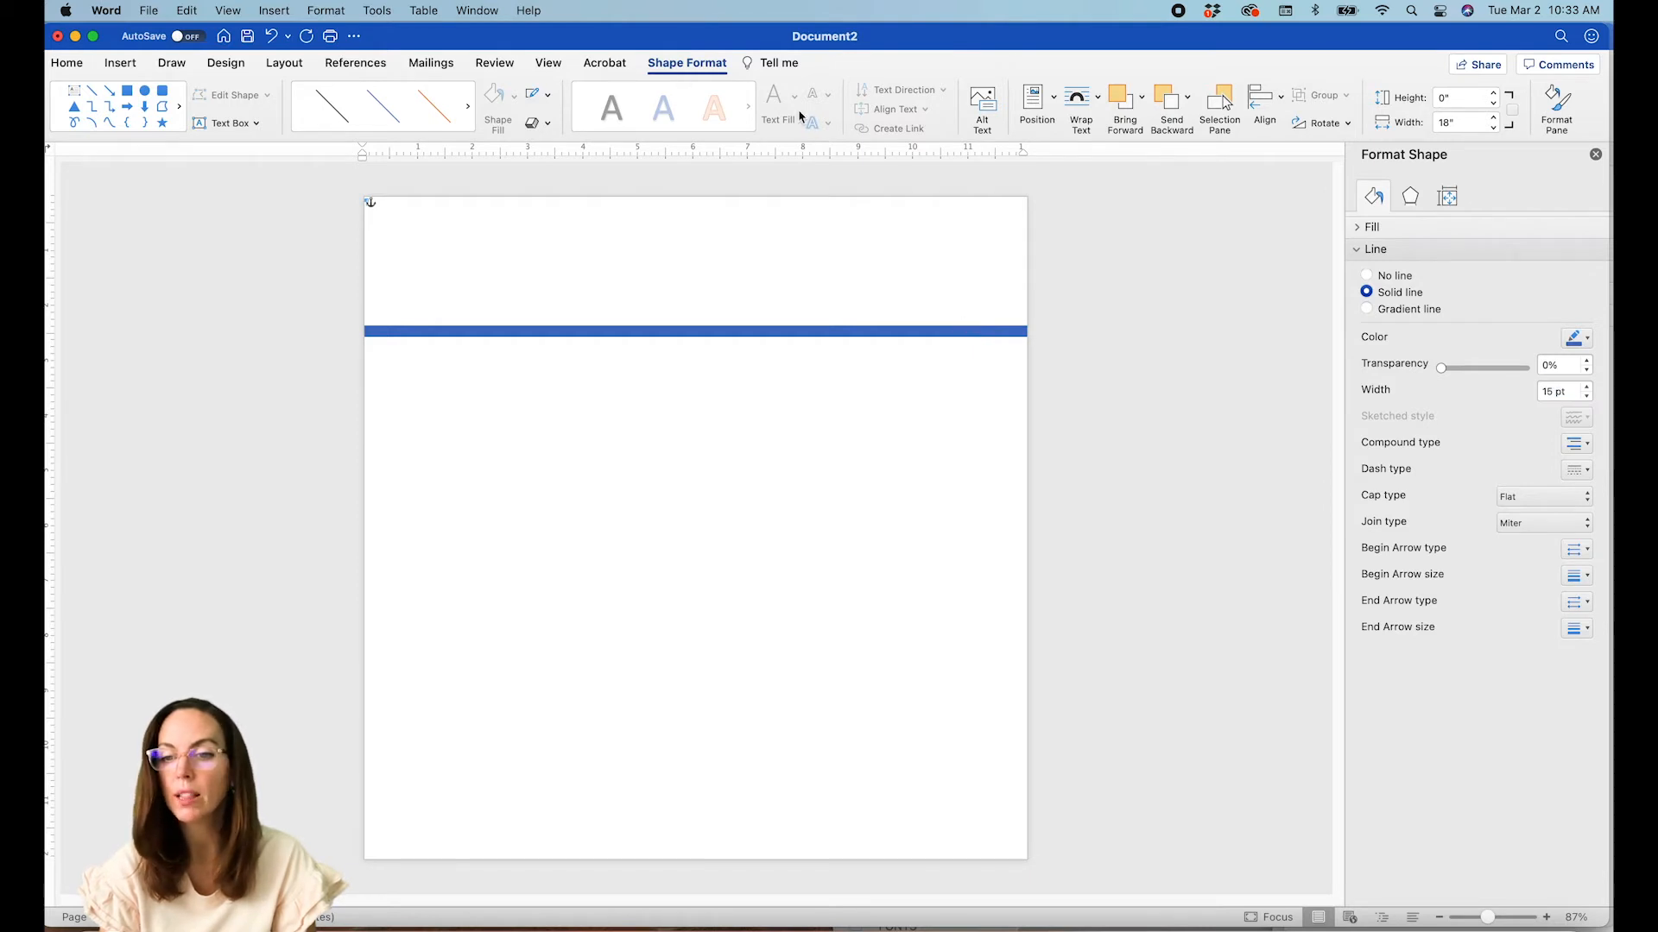
pyautogui.click(1263, 100)
pyautogui.click(1292, 167)
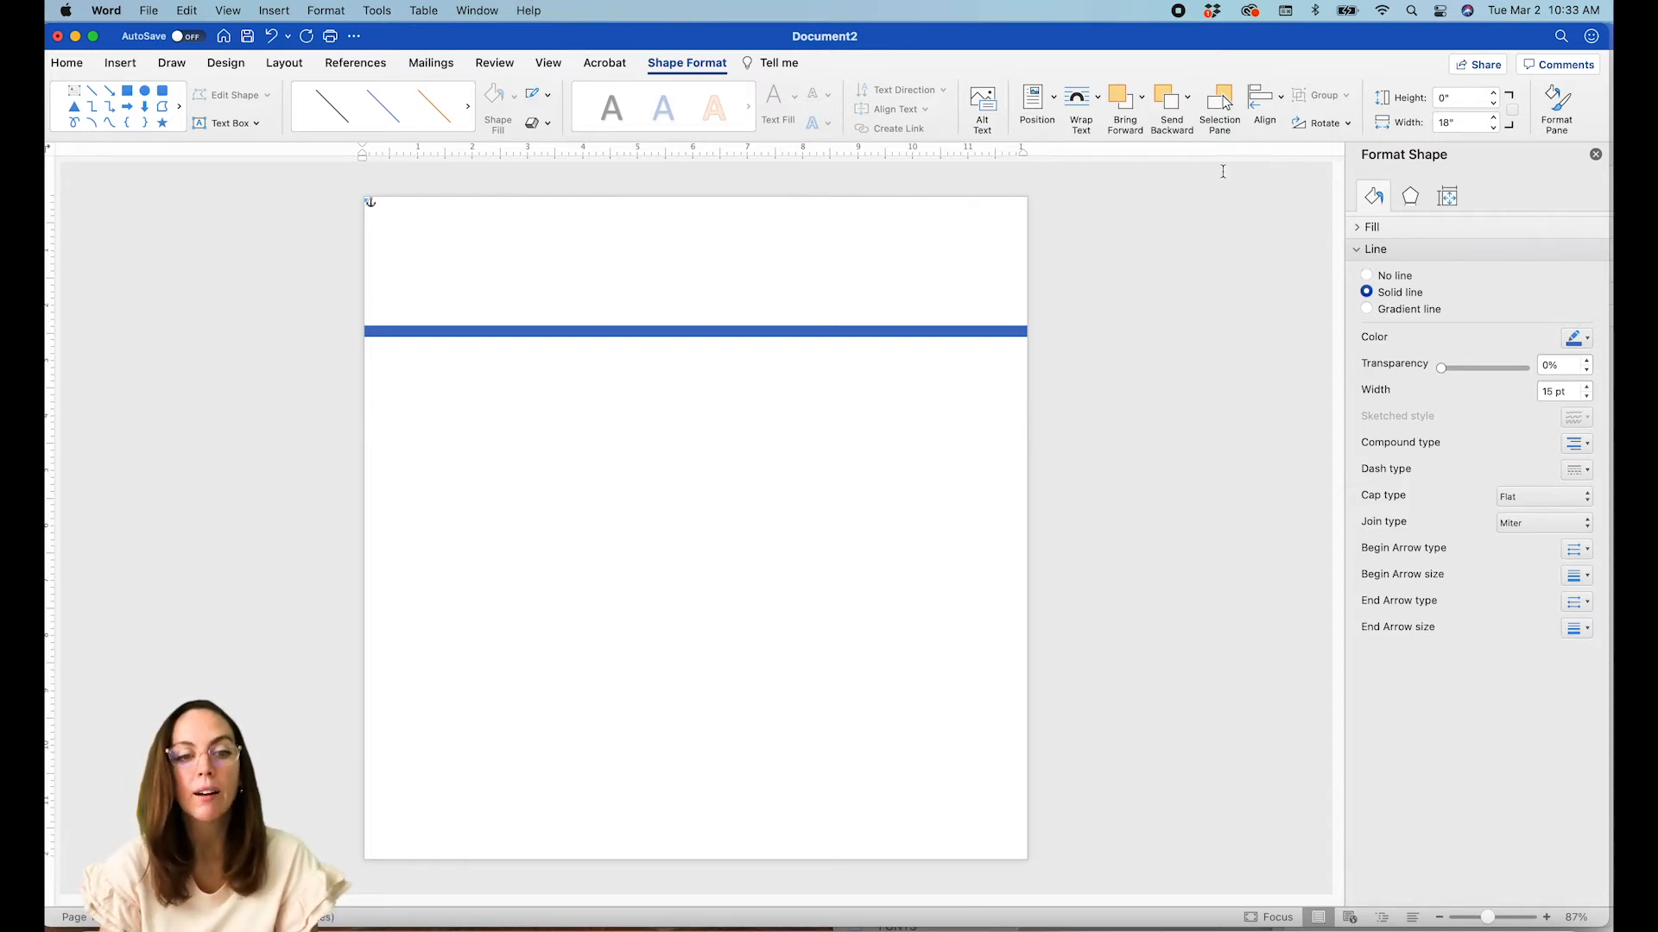
# - Show the list of selectable objects on the page and keep the blue line selected
pyautogui.click(73, 65)
pyautogui.click(172, 63)
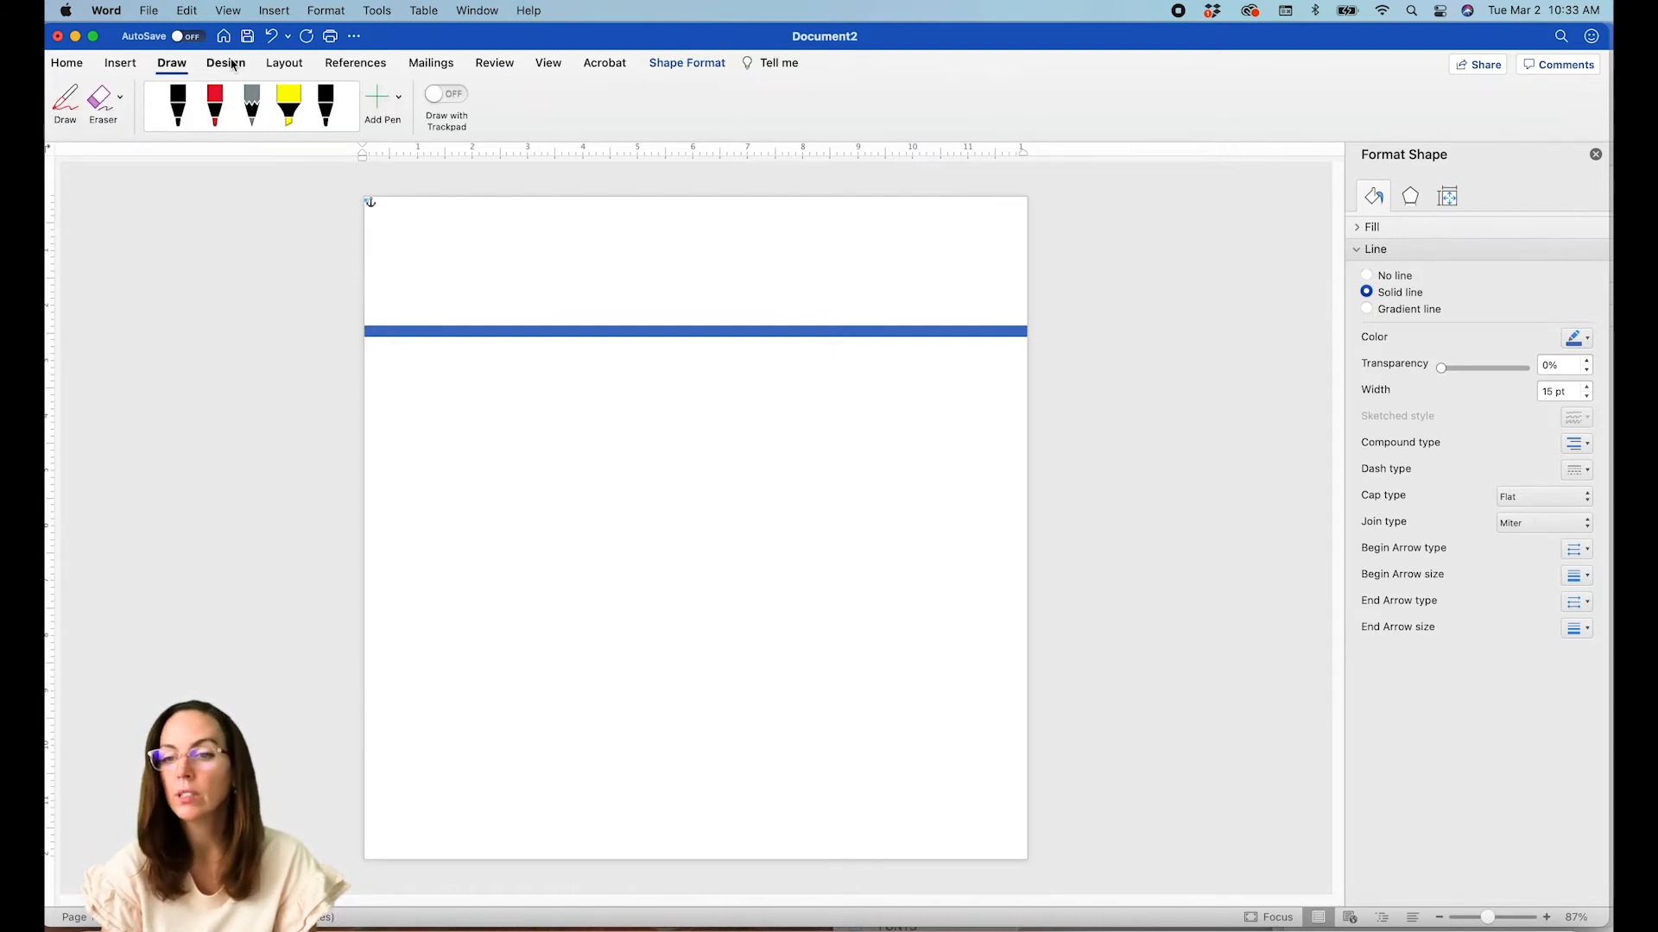
pyautogui.click(172, 63)
pyautogui.click(280, 66)
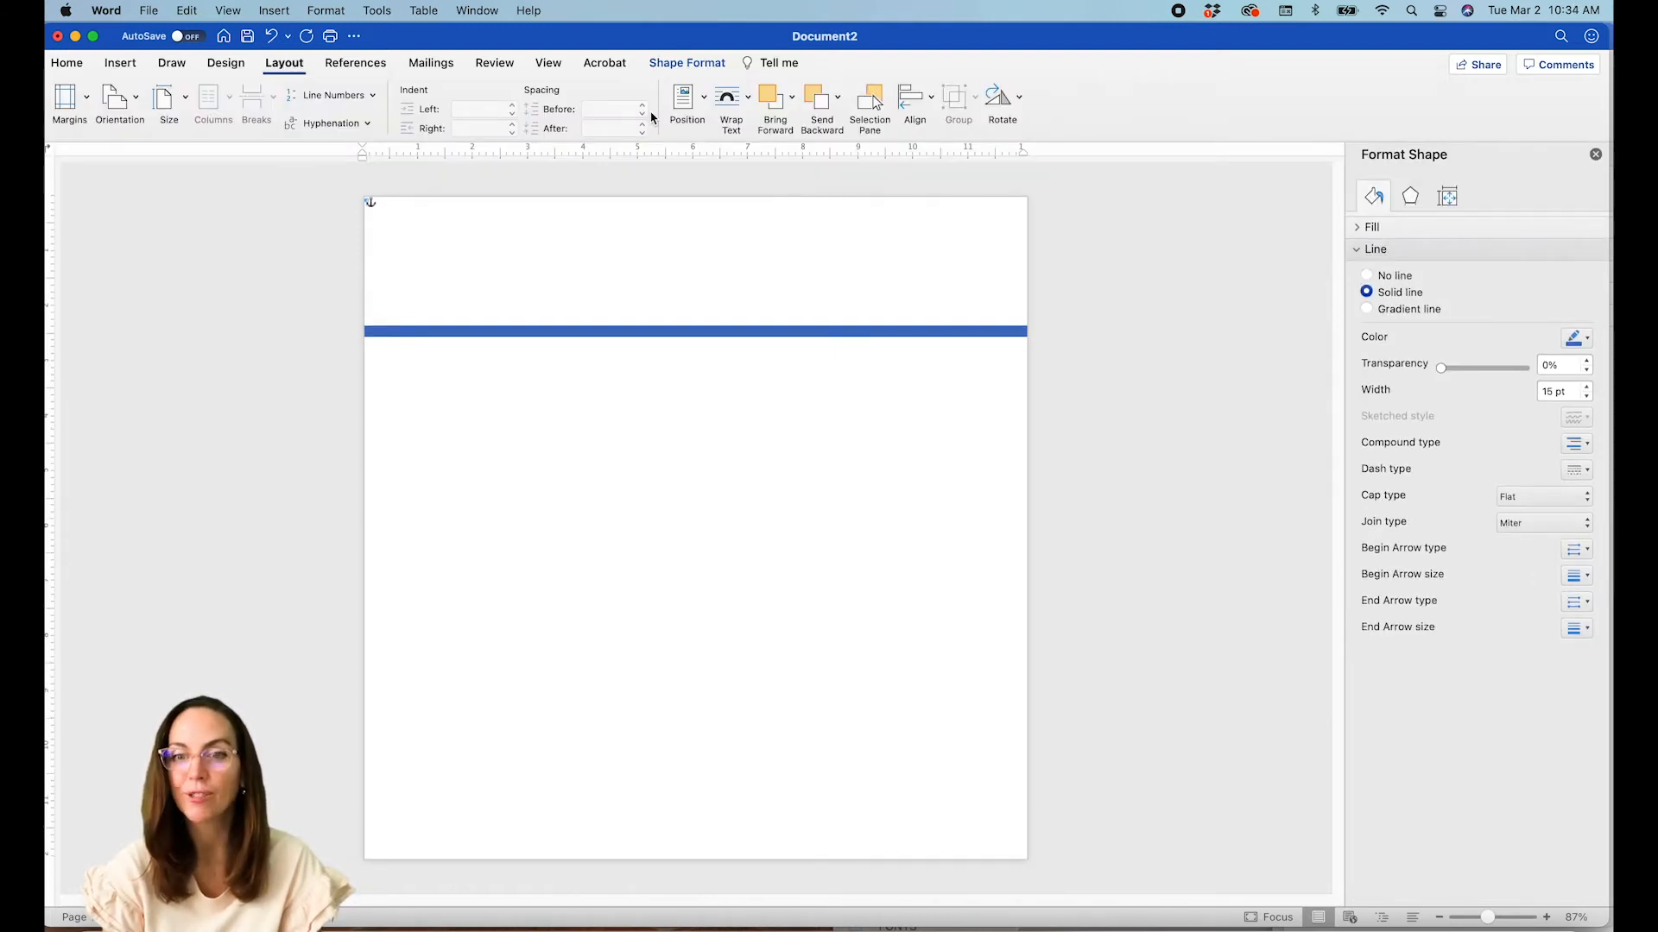
pyautogui.click(869, 104)
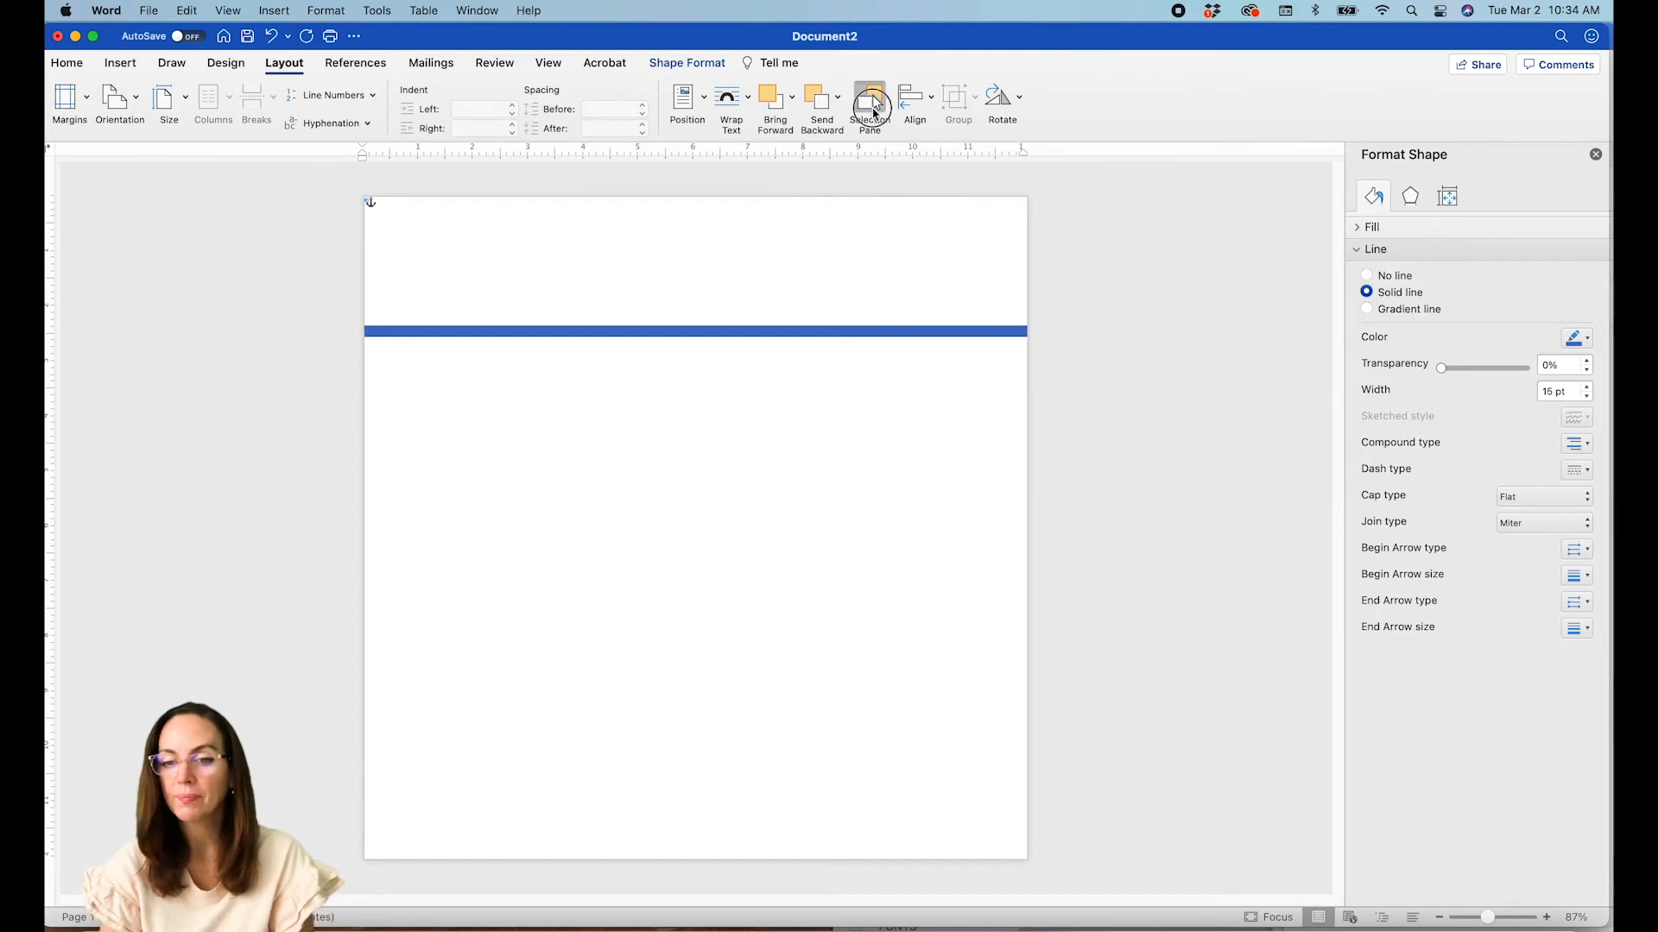
pyautogui.click(981, 334)
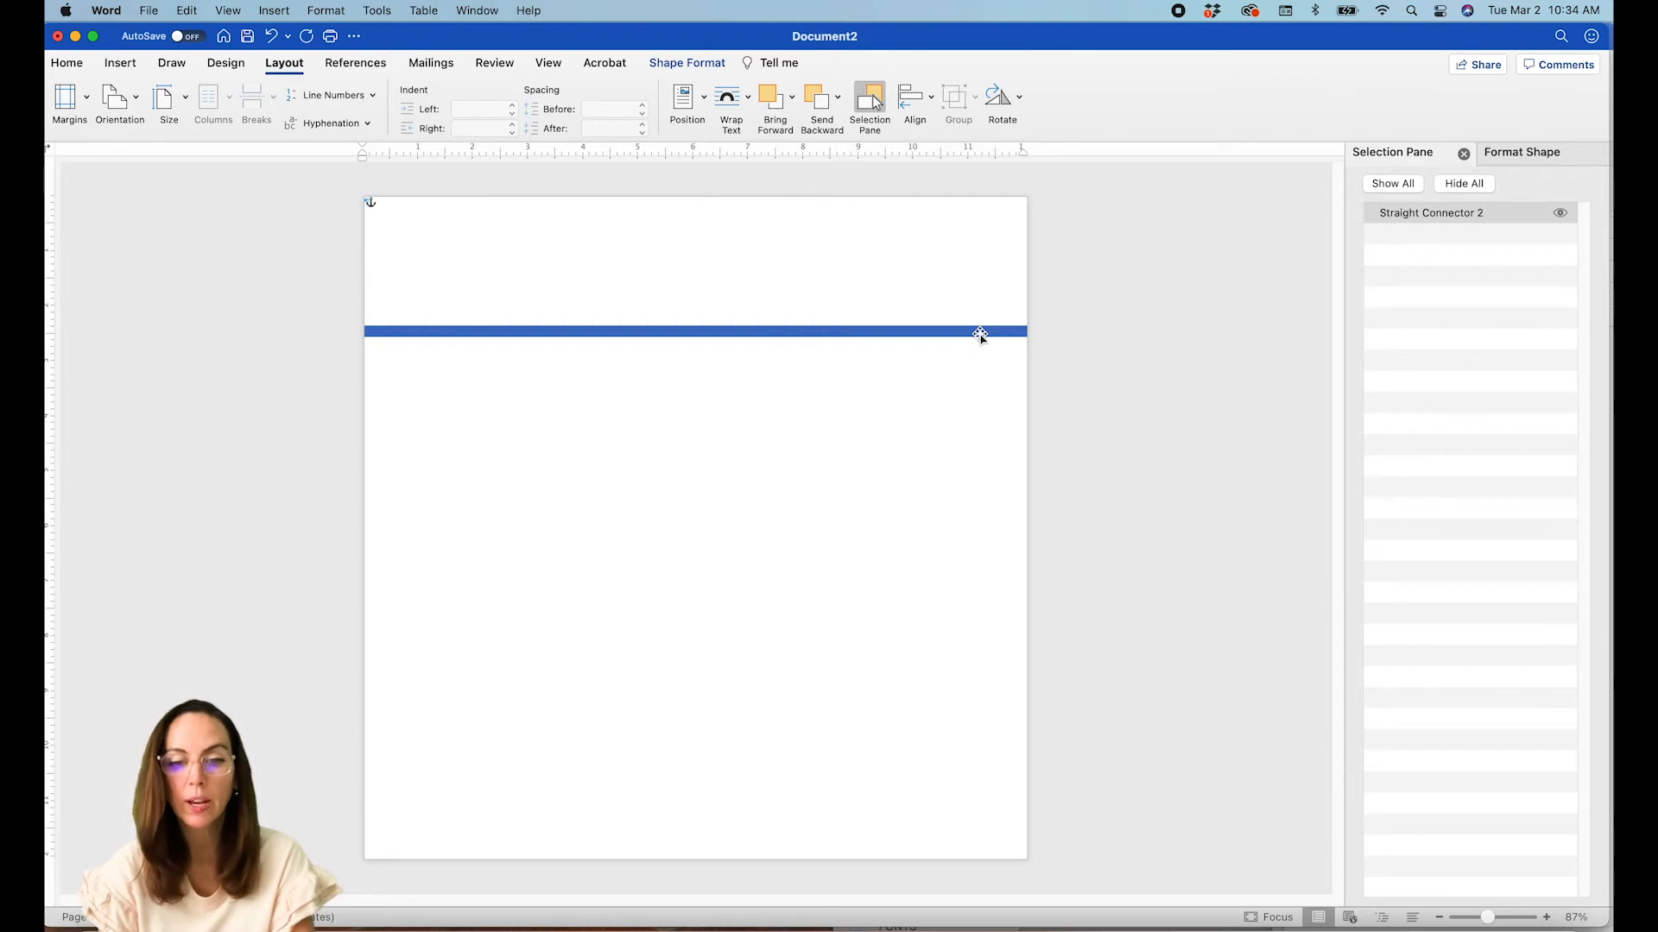
# - Duplicate the blue line and place the copy a short distance below the original, spanning the full page width
pyautogui.click(188, 11)
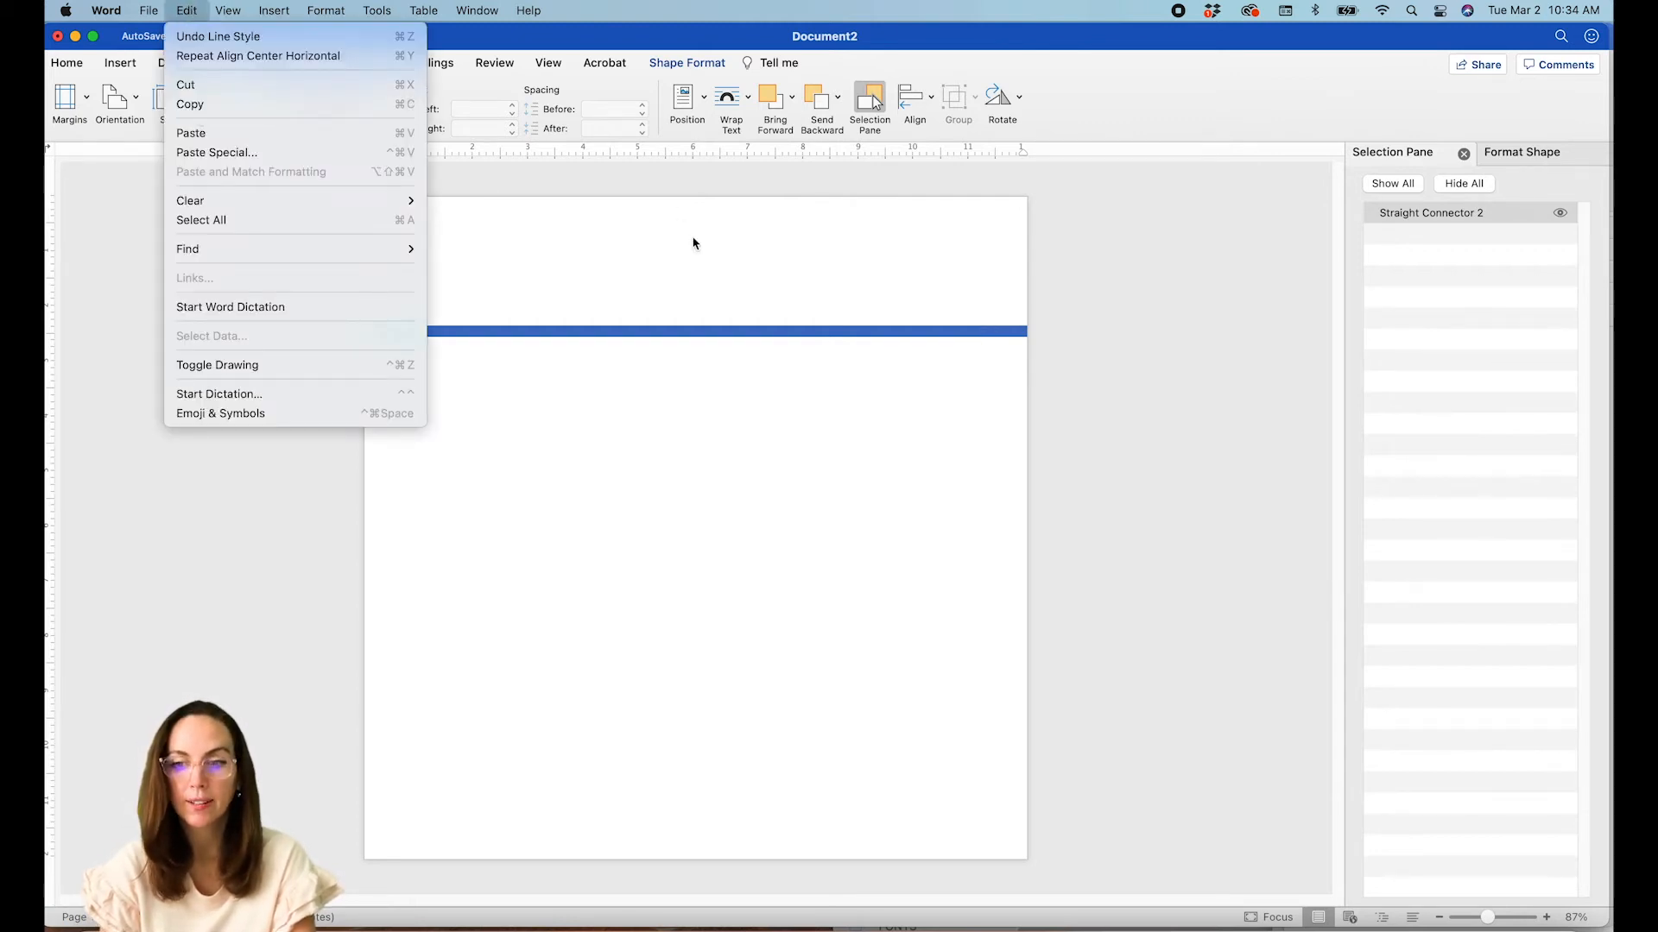
pyautogui.click(685, 329)
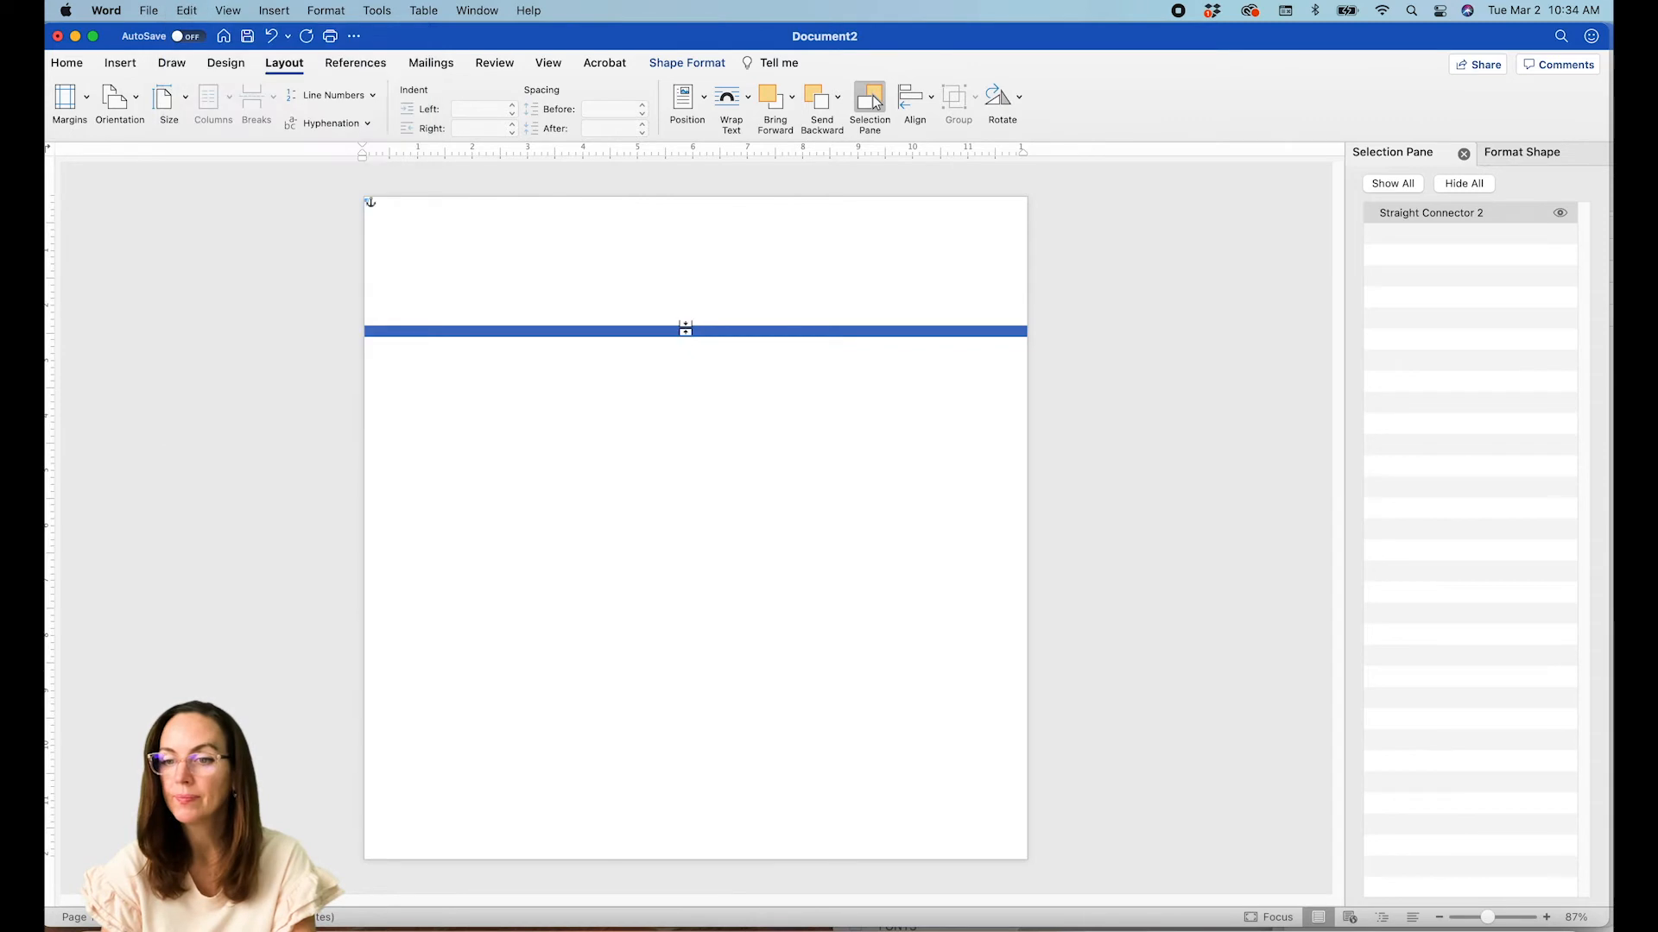
pyautogui.click(1435, 217)
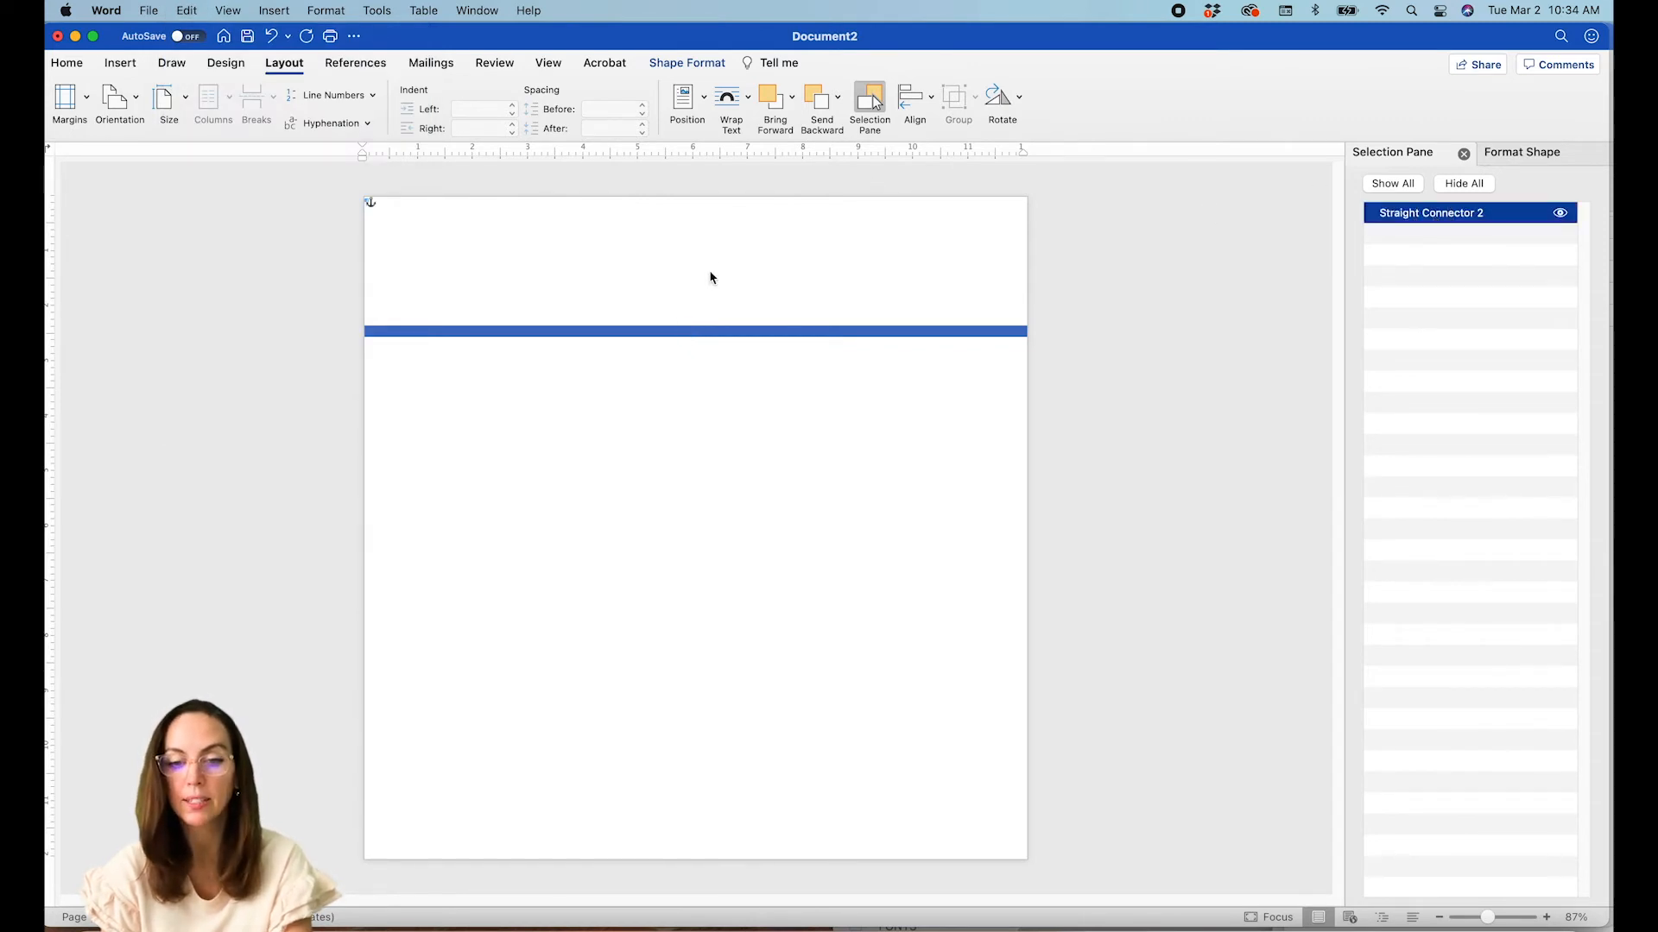
pyautogui.press('super+v')
pyautogui.moveTo(700, 344); pyautogui.dragTo(697, 361)
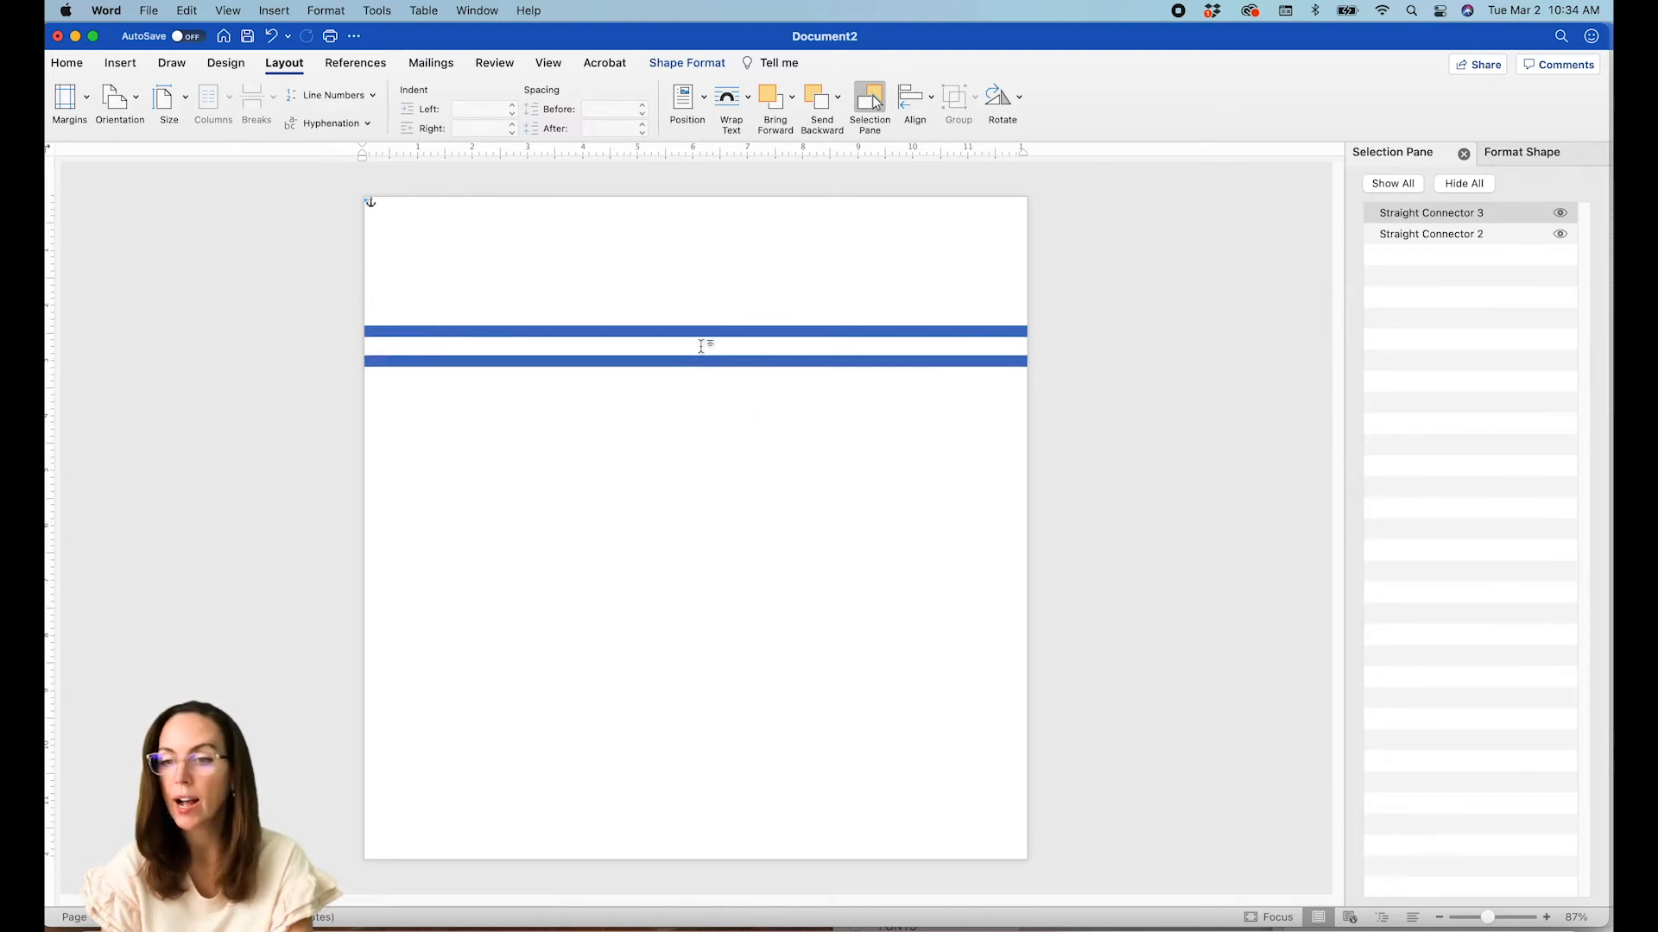
# - Select both lines and copy the pair repeatedly down the page to make eight stripes
pyautogui.click(1398, 213)
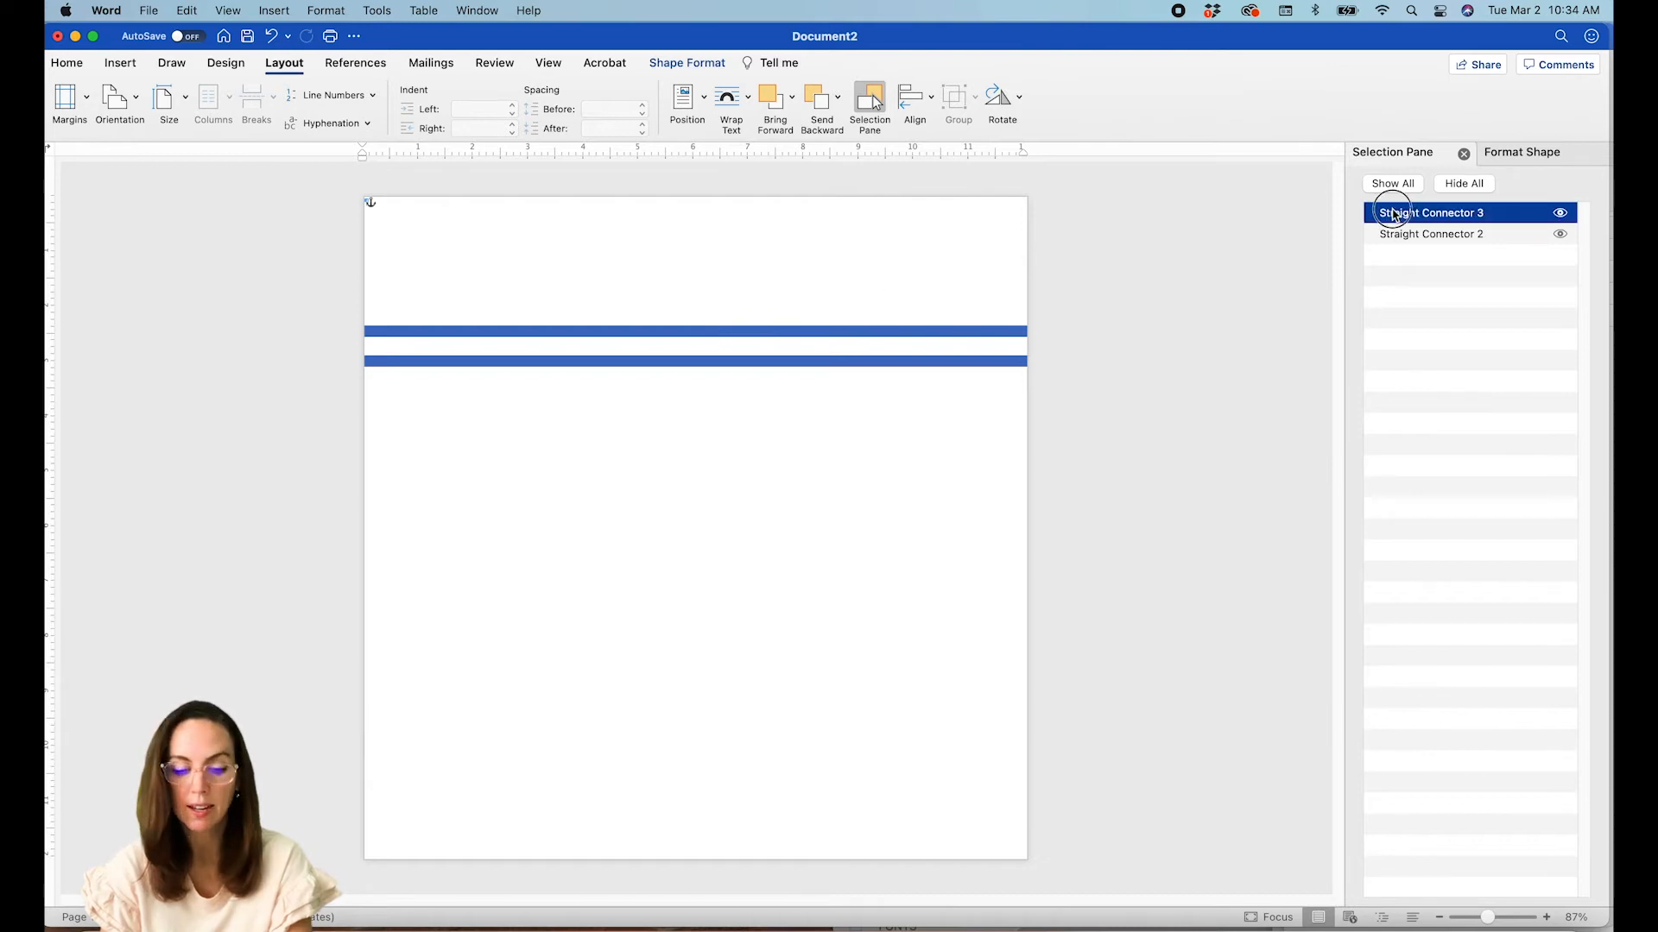
pyautogui.keyDown('shift'); pyautogui.click(1399, 233); pyautogui.keyUp('shift')
pyautogui.moveTo(848, 363); pyautogui.dragTo(834, 545)
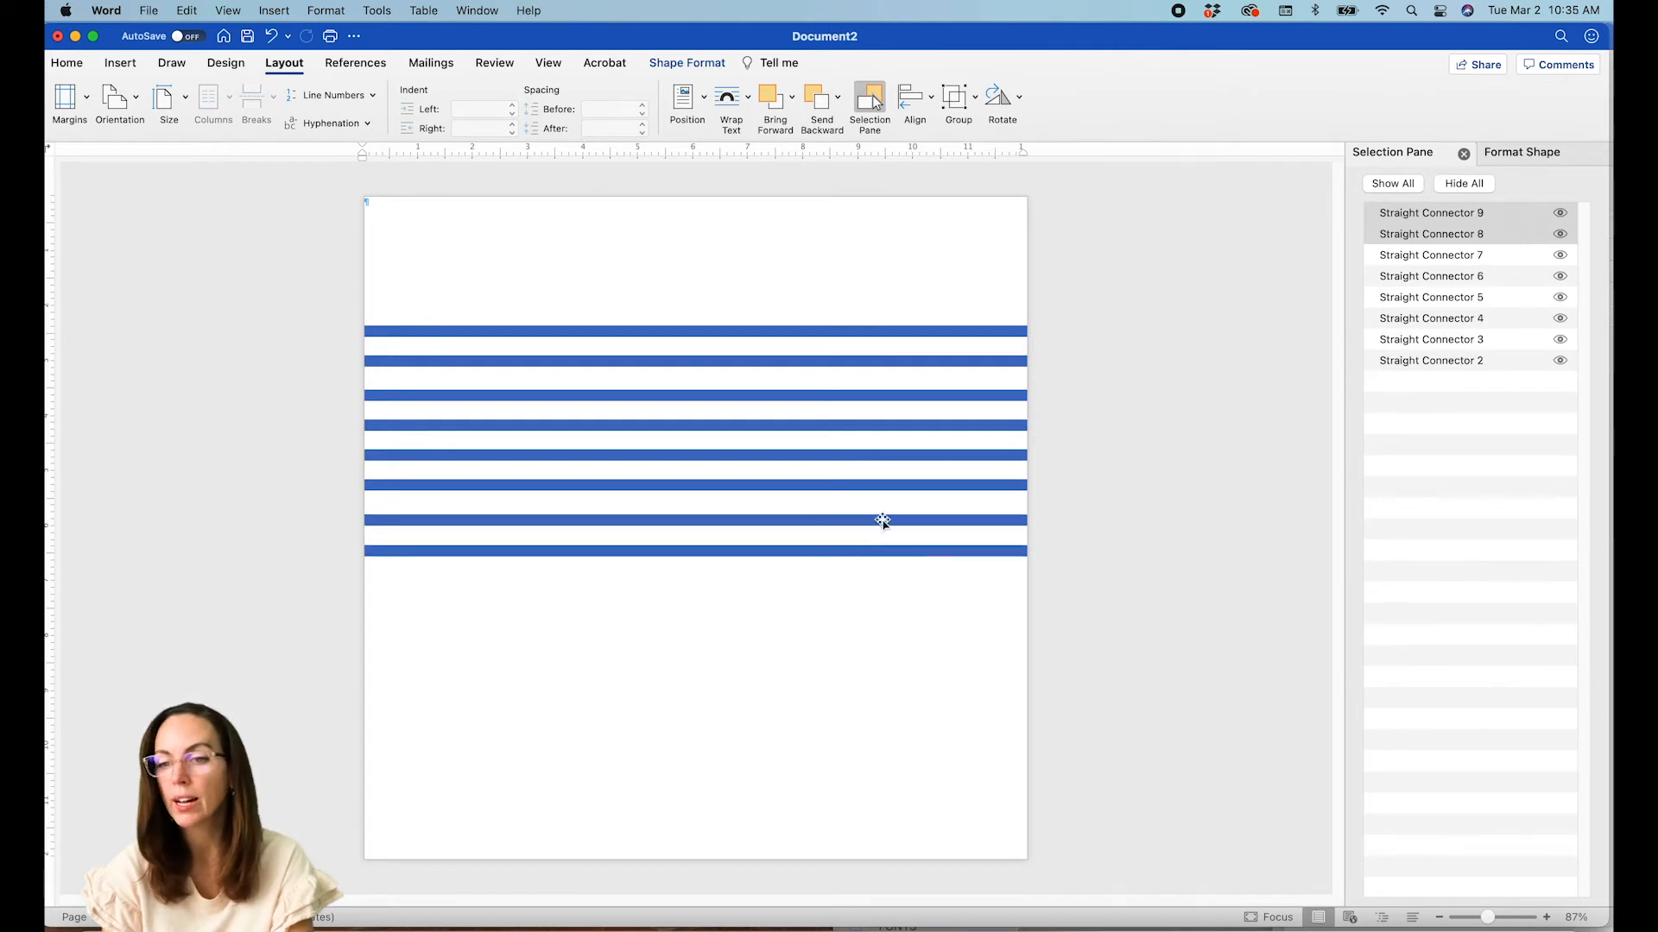
# - Select all eight stripes and copy the set twice, placing the groups to cover the whole page height
pyautogui.click(1434, 214)
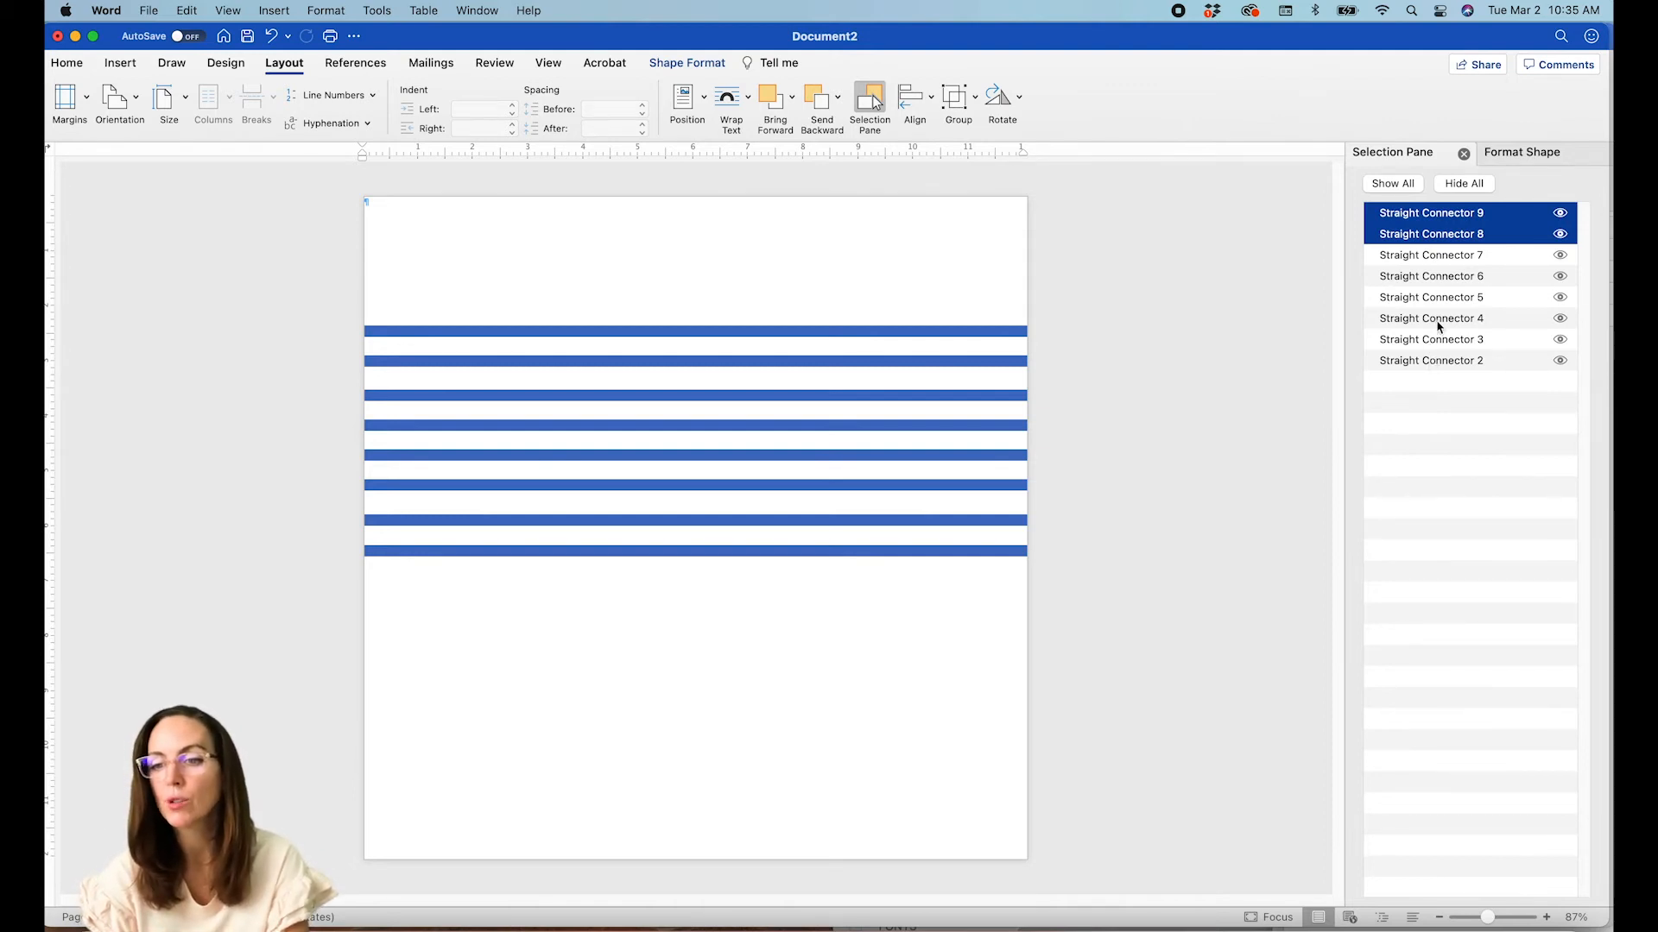
pyautogui.keyDown('super'); pyautogui.click(1438, 233); pyautogui.keyUp('super')
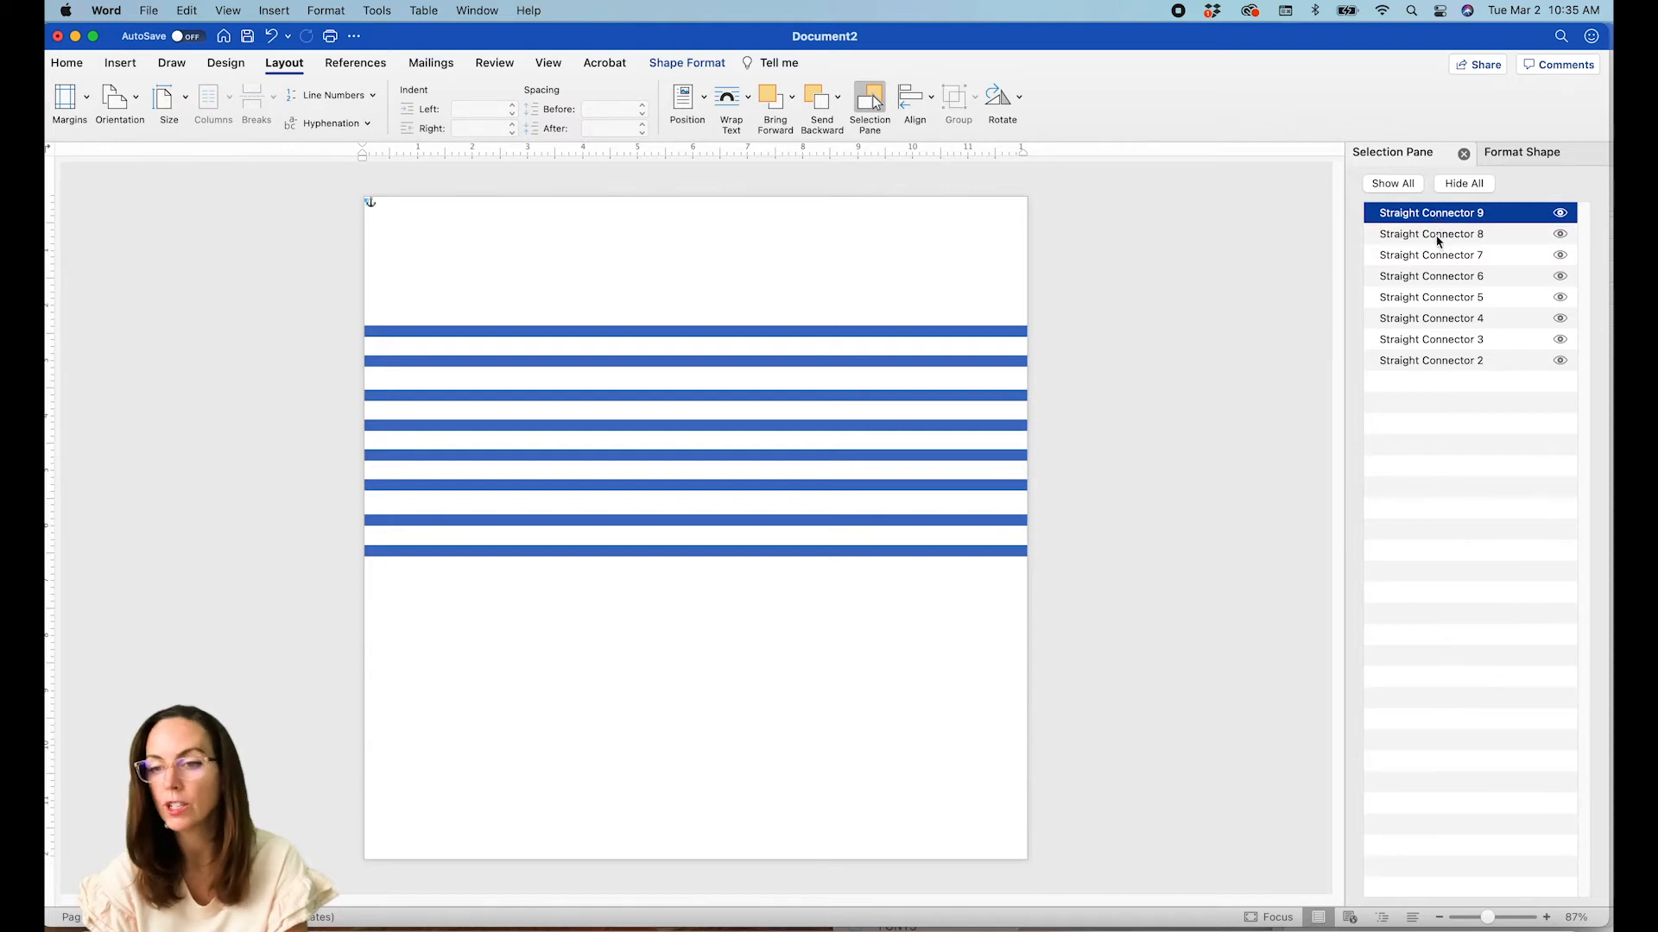
pyautogui.keyDown('super'); pyautogui.click(1437, 235); pyautogui.keyUp('super')
pyautogui.keyDown('super'); pyautogui.click(1433, 255); pyautogui.keyUp('super')
pyautogui.keyDown('super'); pyautogui.click(1433, 276); pyautogui.keyUp('super')
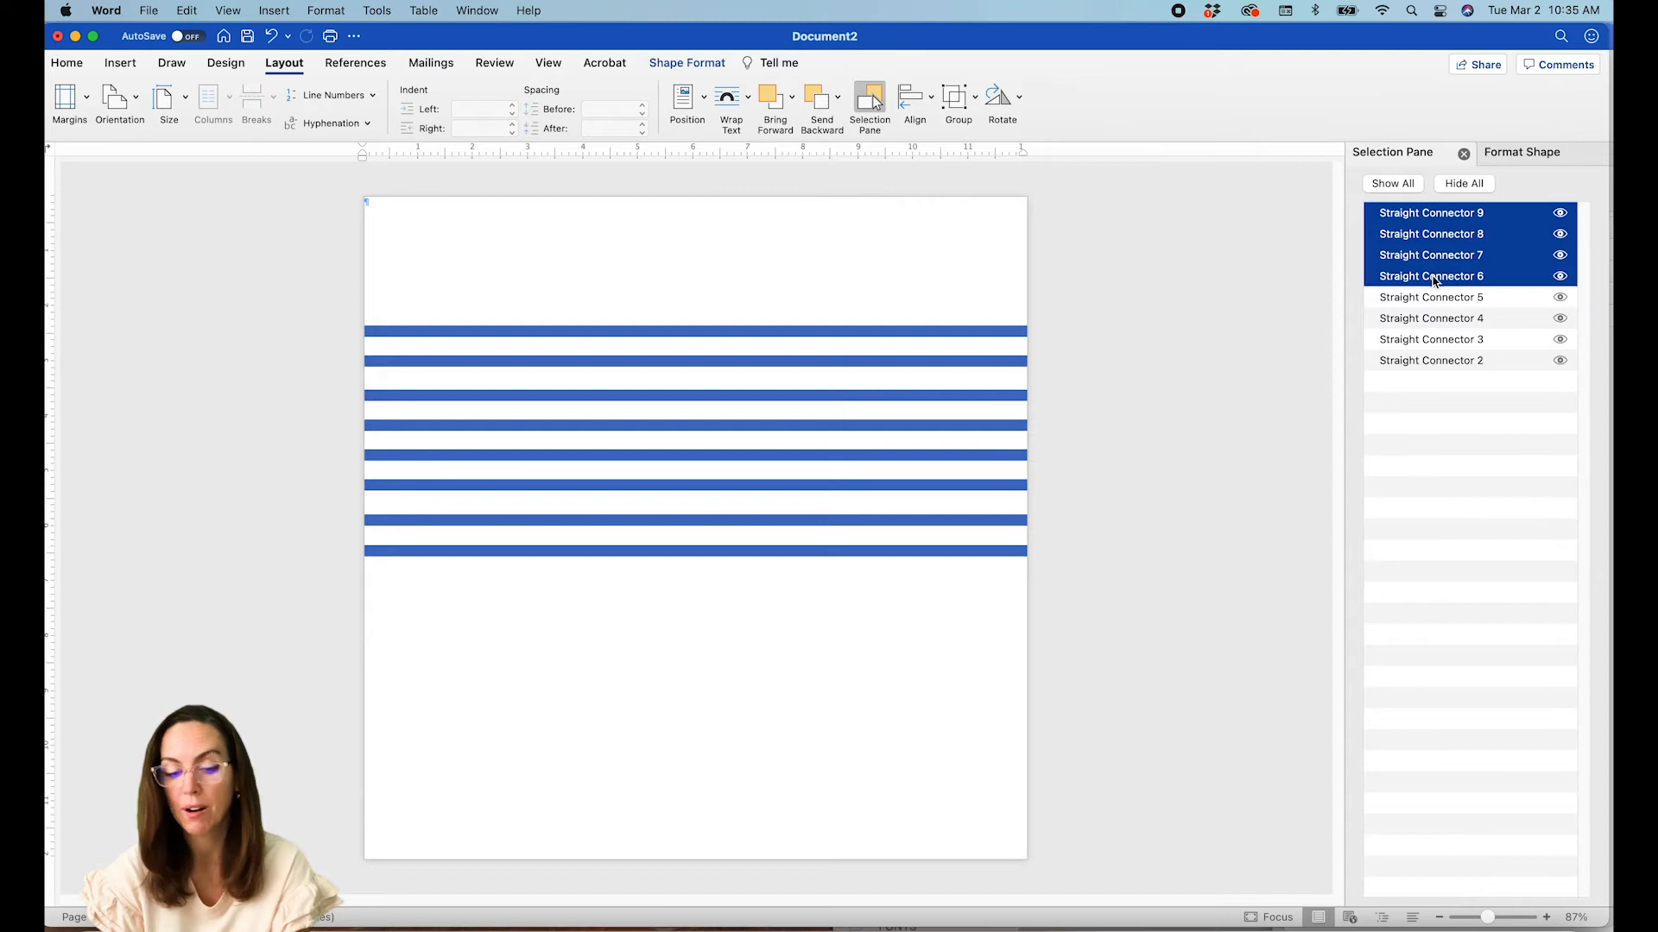
pyautogui.keyDown('shift'); pyautogui.click(1444, 362); pyautogui.keyUp('shift')
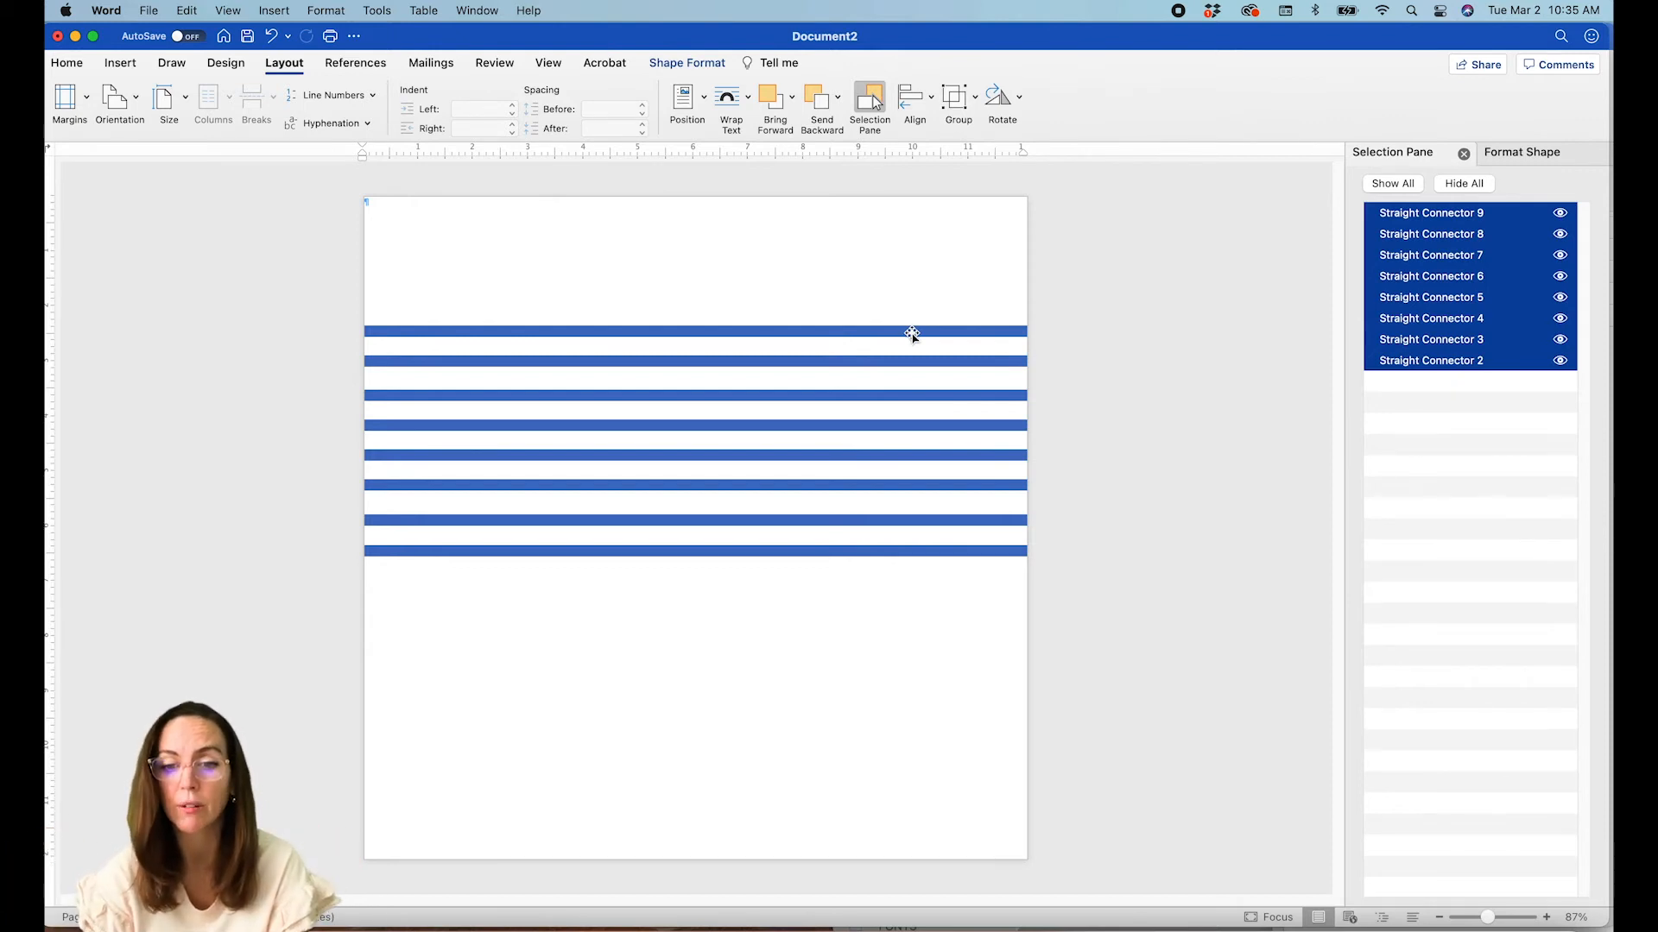
pyautogui.moveTo(881, 337); pyautogui.dragTo(821, 707)
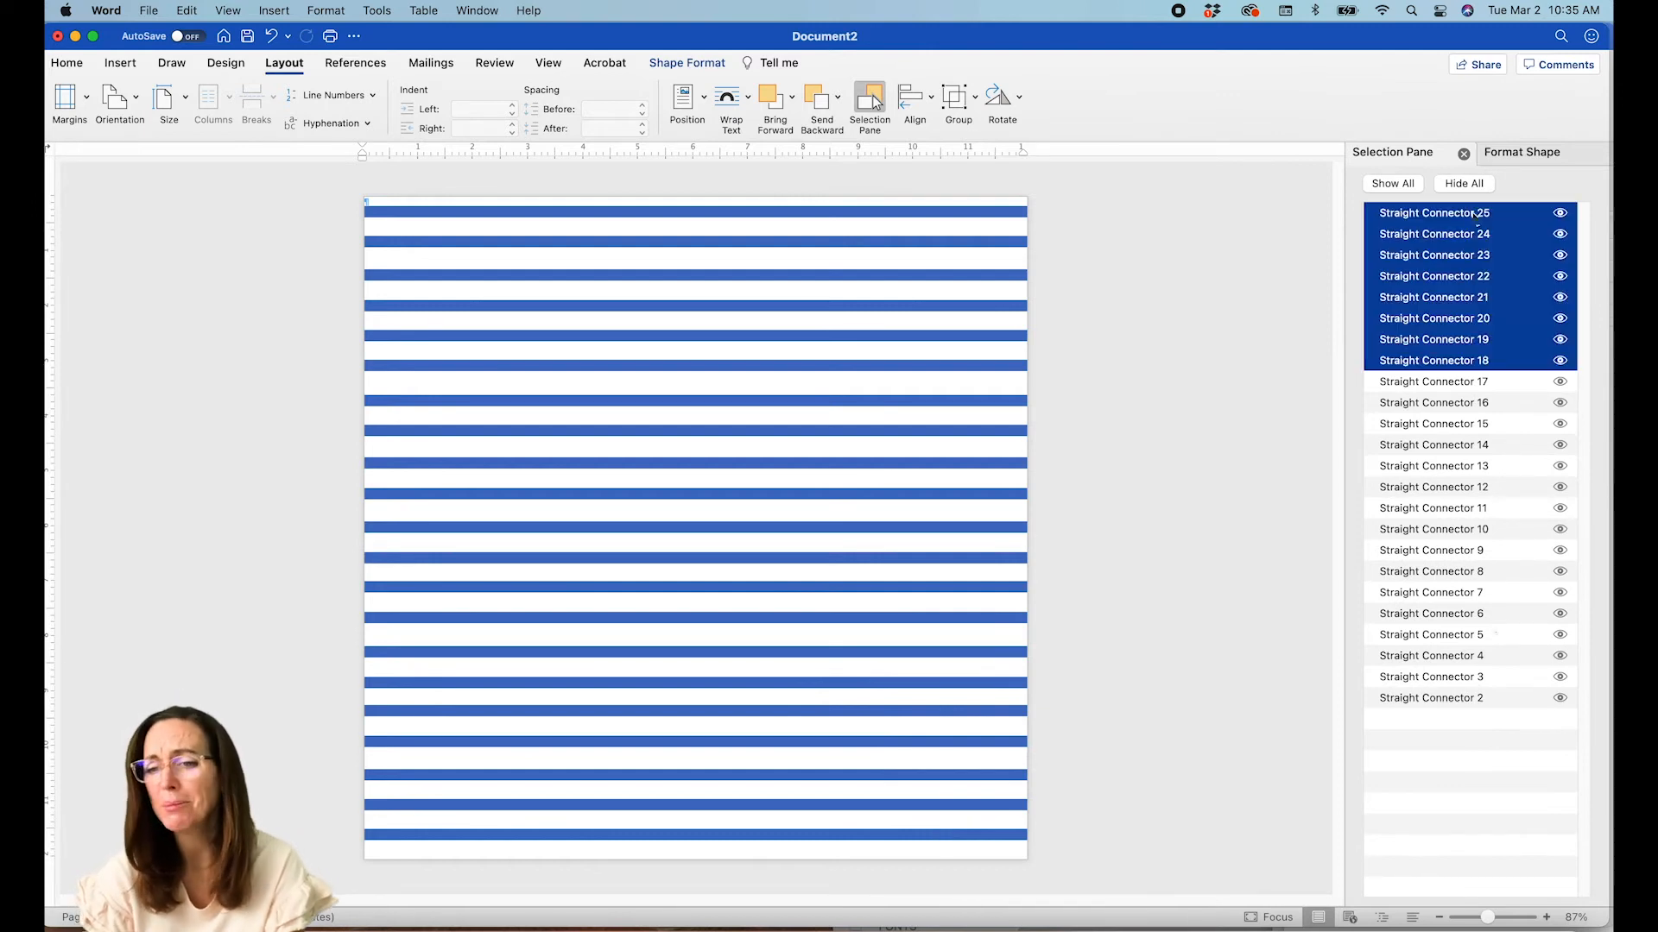
pyautogui.click(1470, 696)
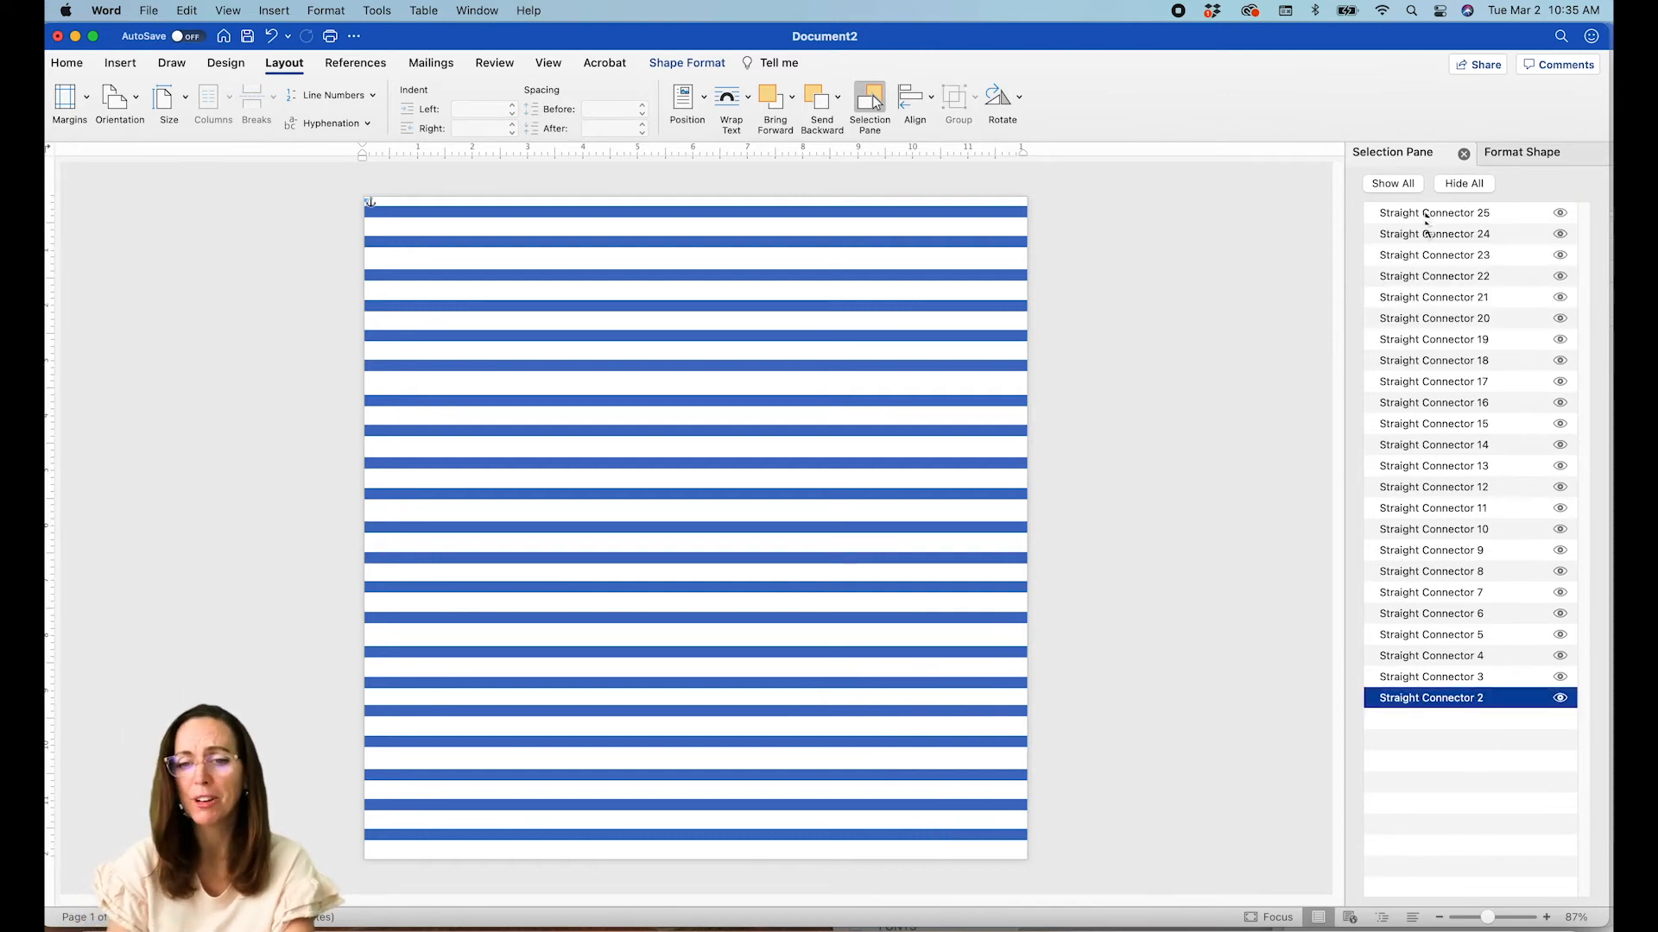
pyautogui.keyDown('shift'); pyautogui.click(1427, 216); pyautogui.keyUp('shift')
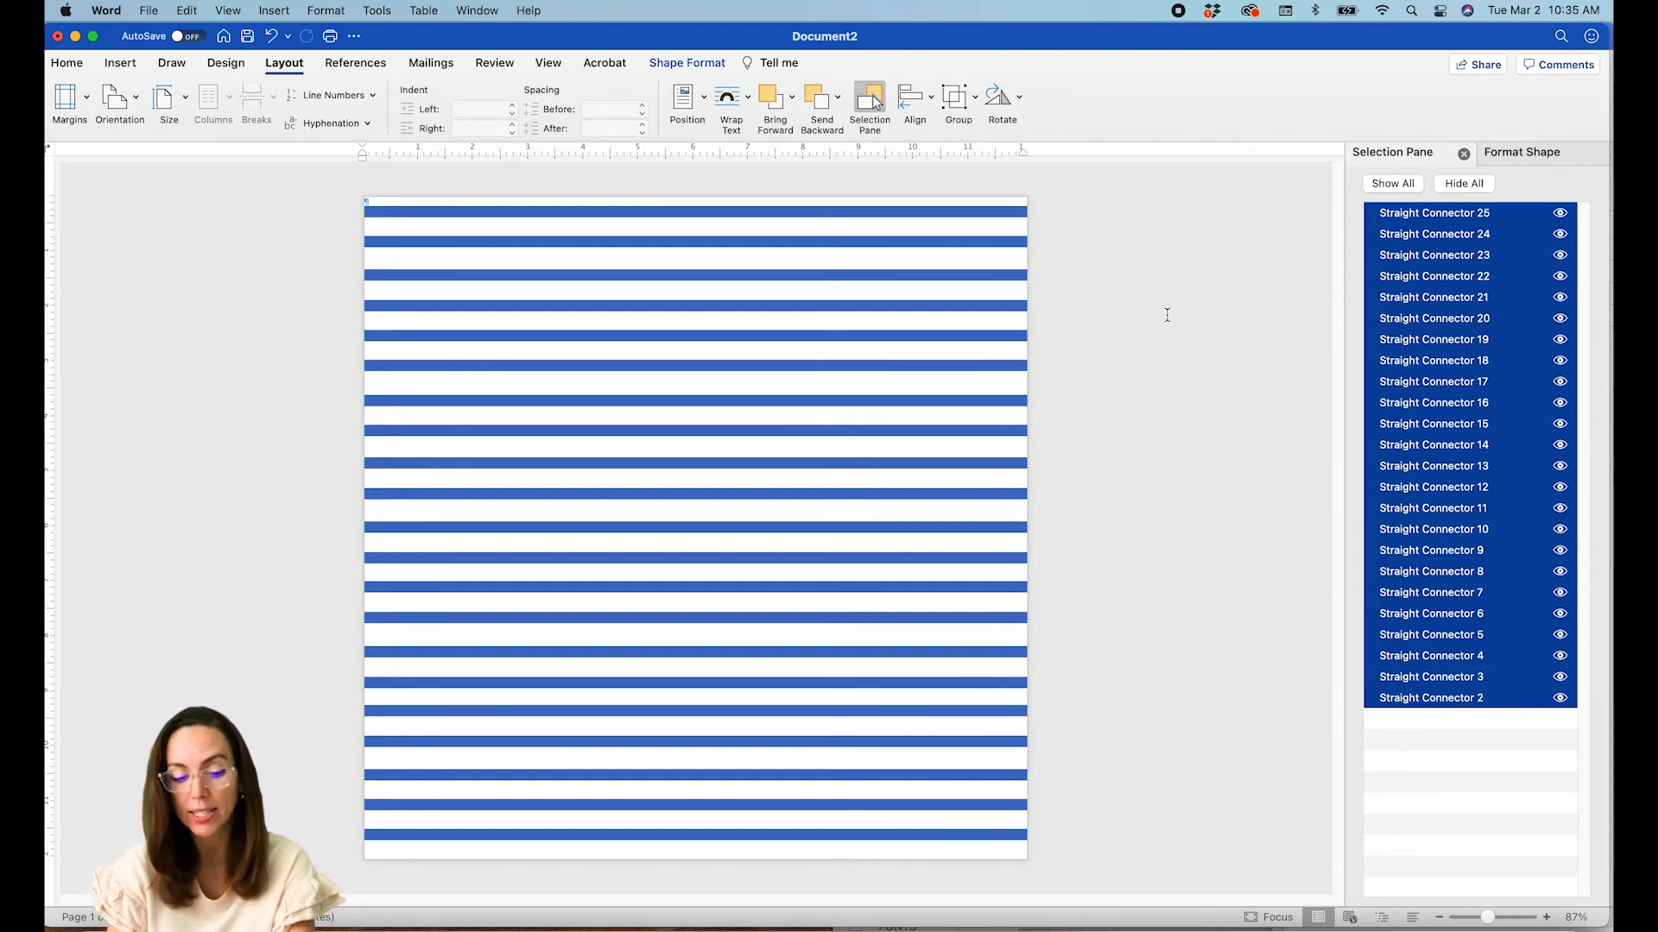
pyautogui.click(1105, 277)
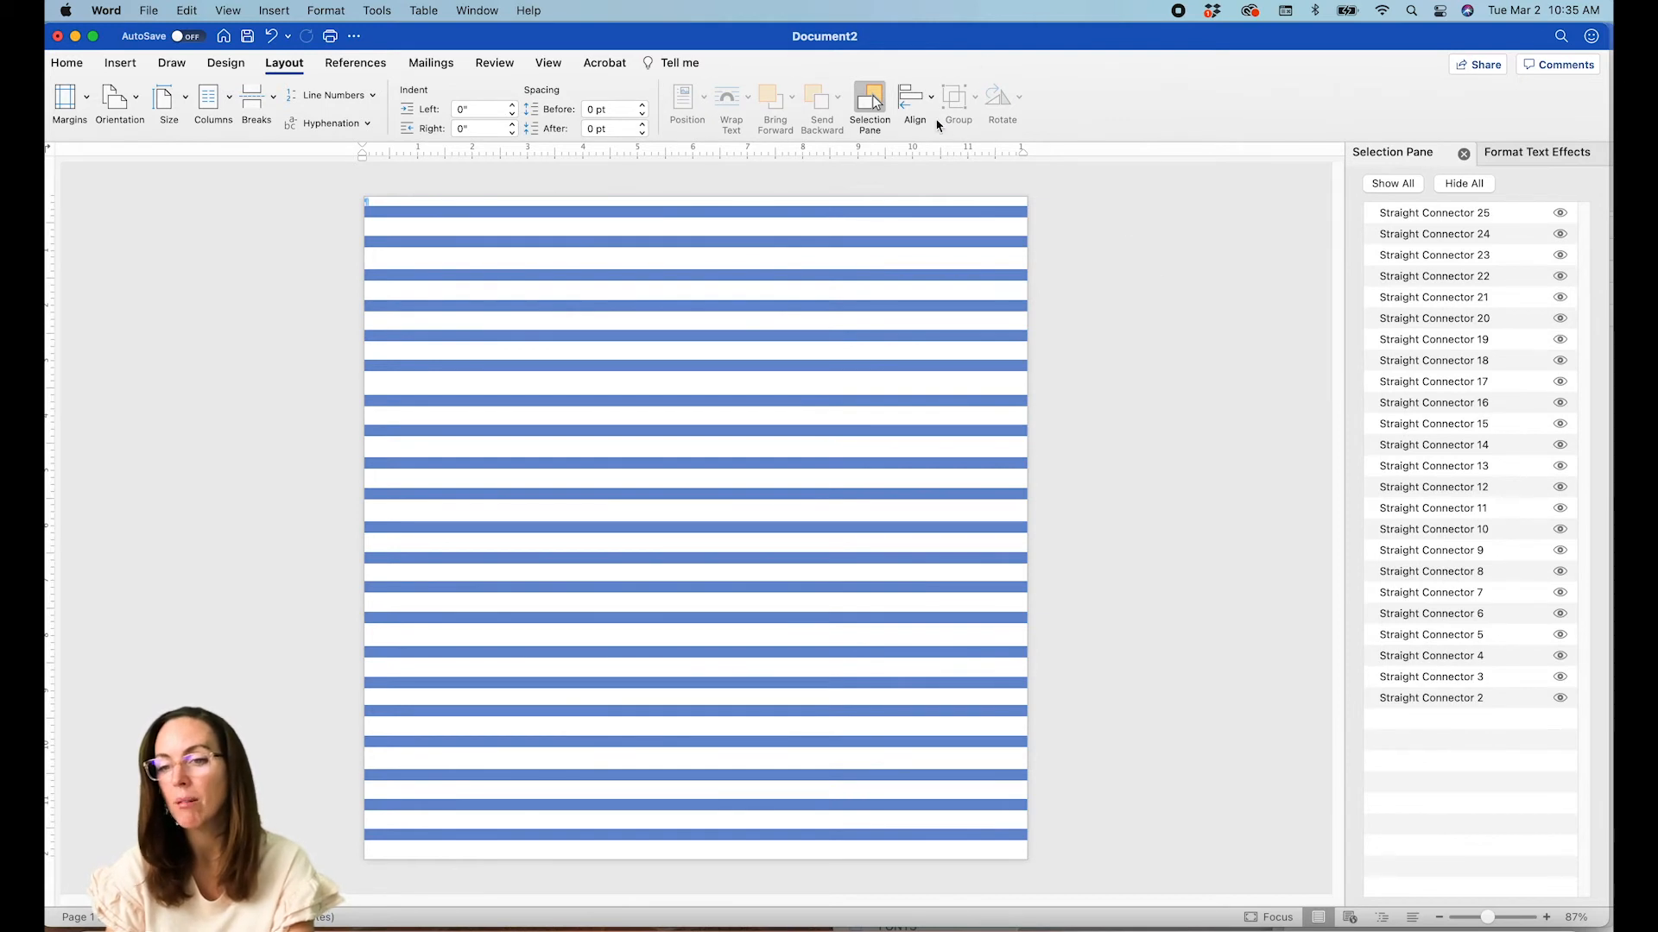
# - Select every stripe on the page and distribute them vertically so the gaps between them are equal
pyautogui.click(1381, 212)
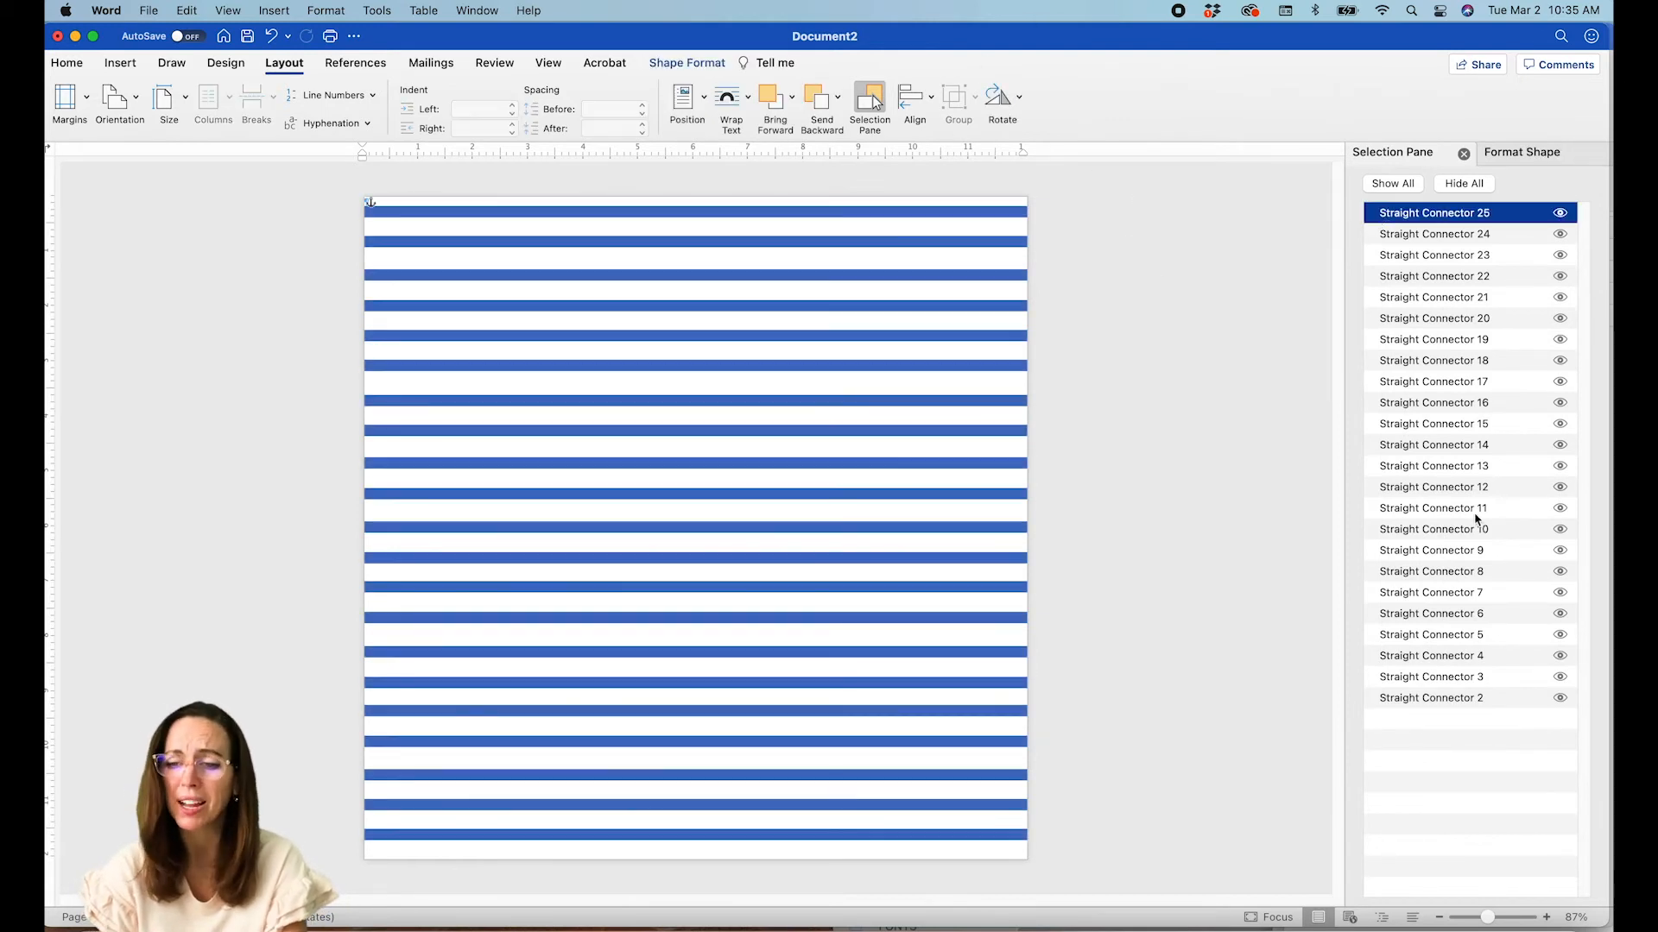
pyautogui.keyDown('shift'); pyautogui.click(1420, 698); pyautogui.keyUp('shift')
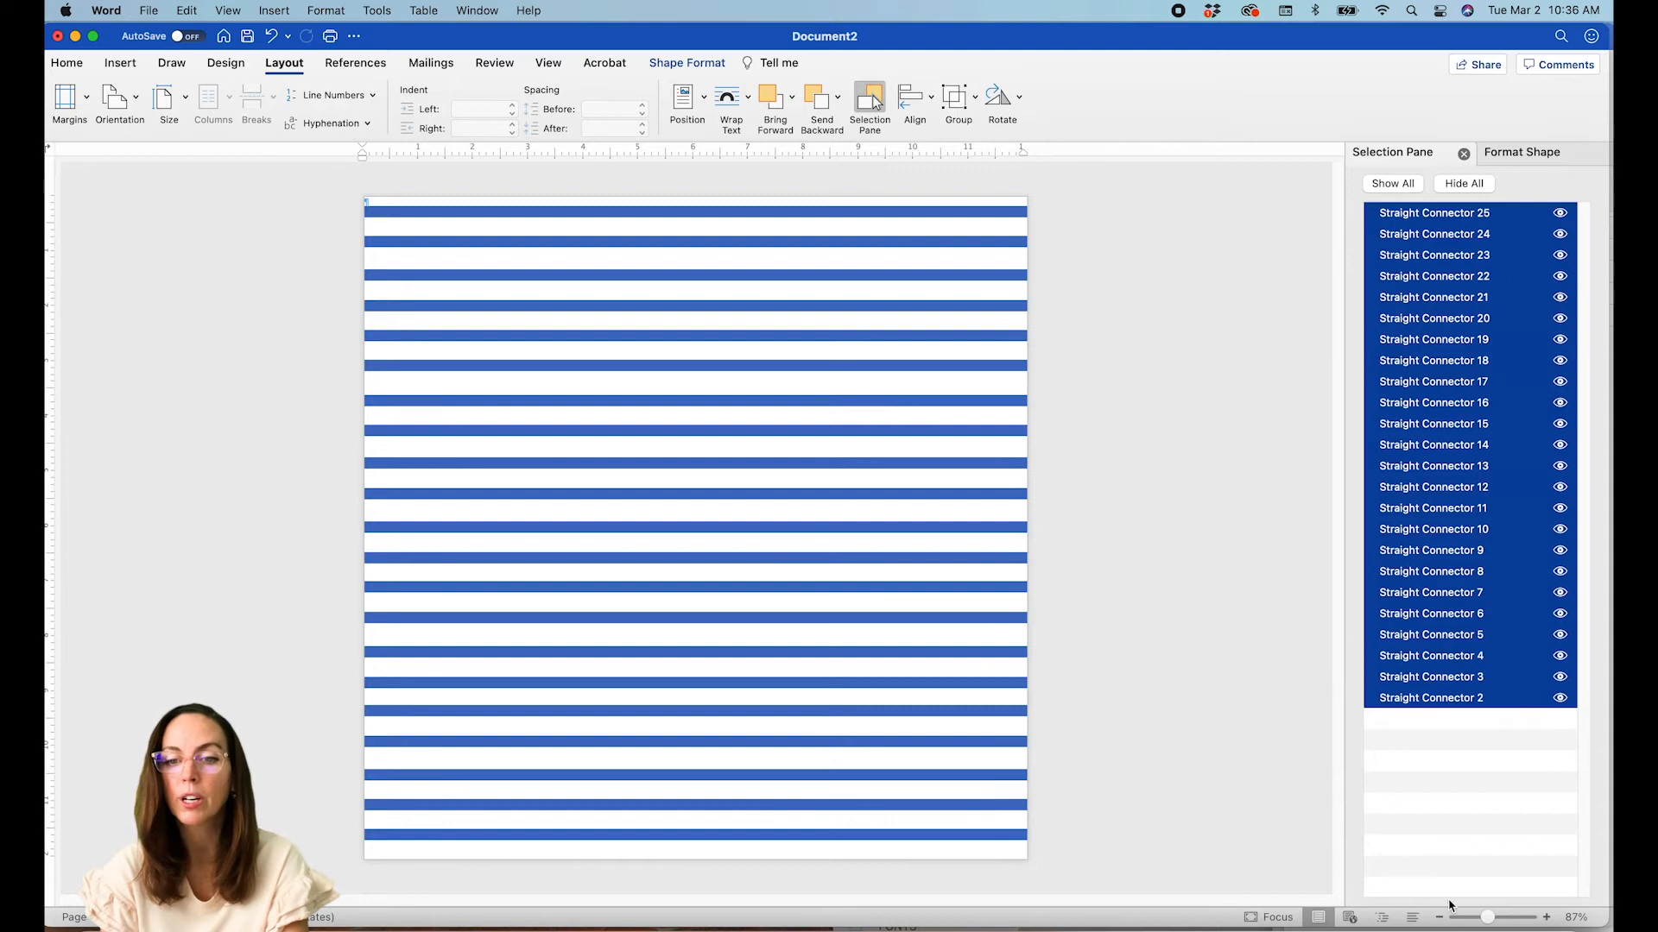
pyautogui.click(915, 100)
pyautogui.click(917, 104)
pyautogui.click(917, 104)
pyautogui.click(928, 149)
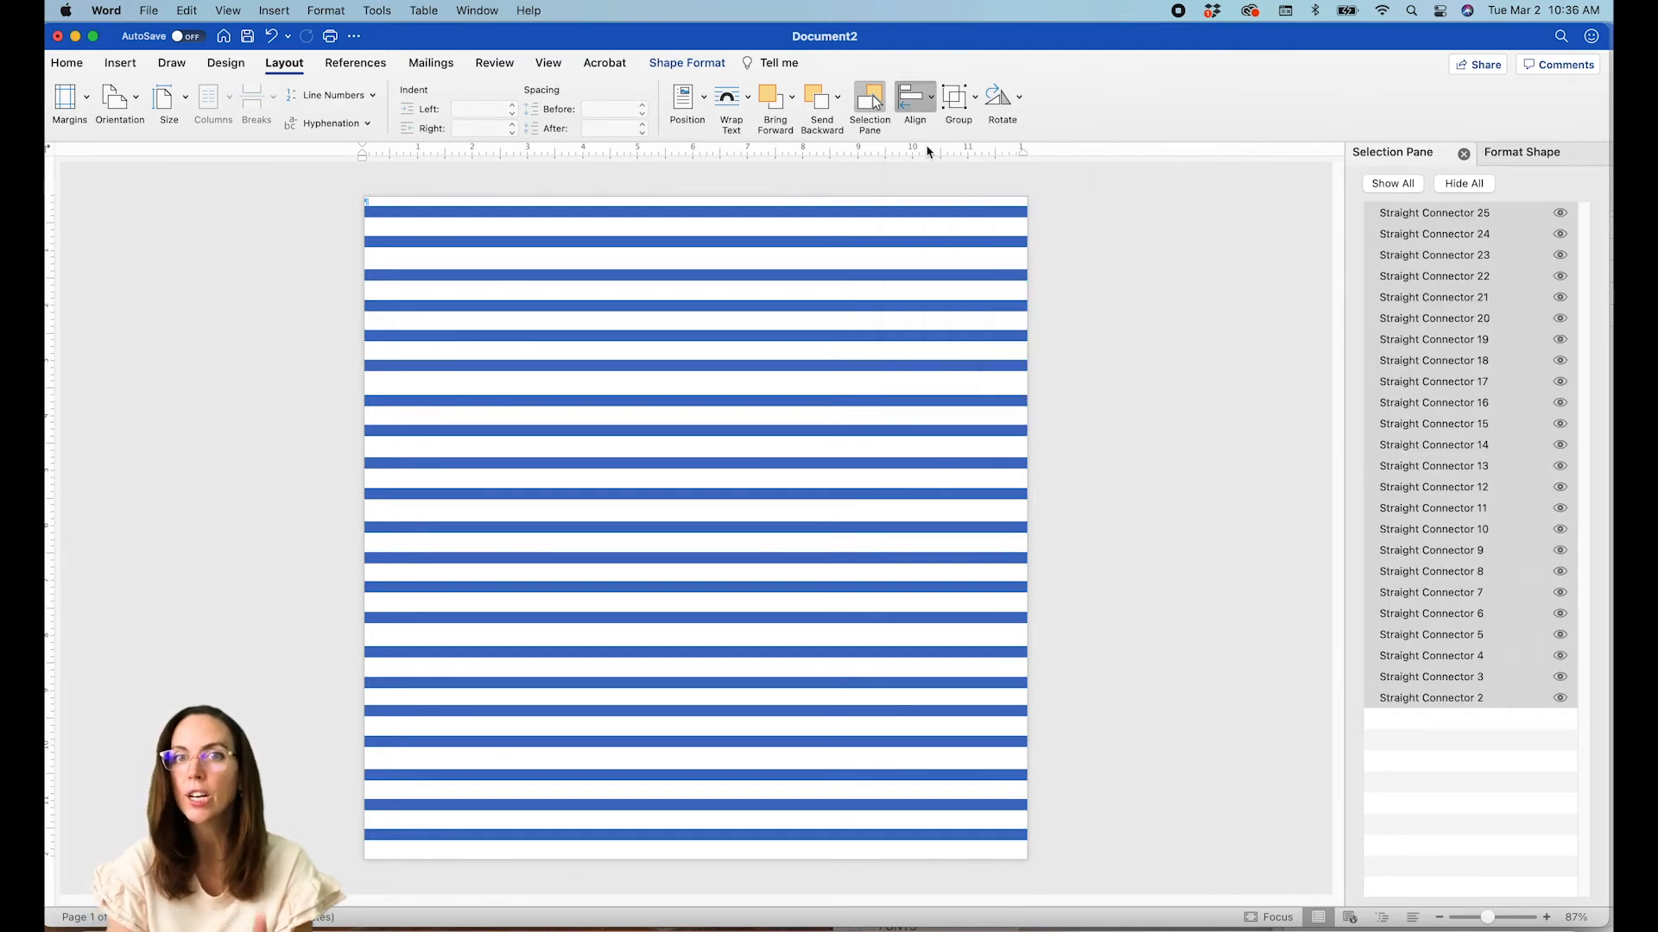
pyautogui.click(925, 95)
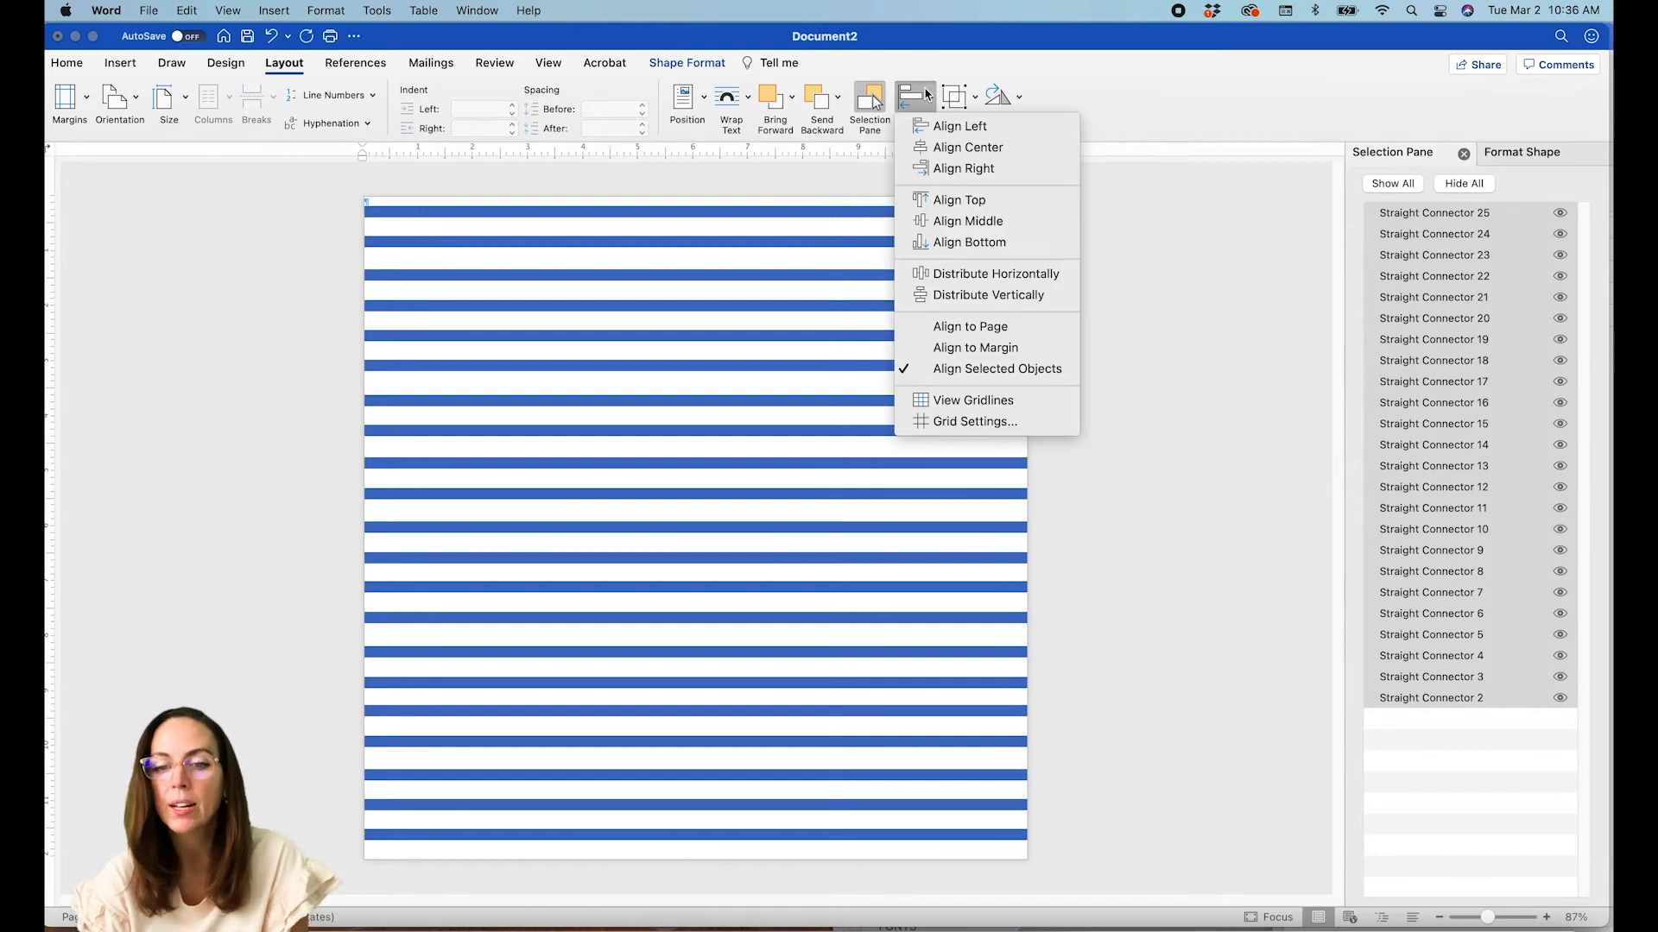
pyautogui.click(956, 296)
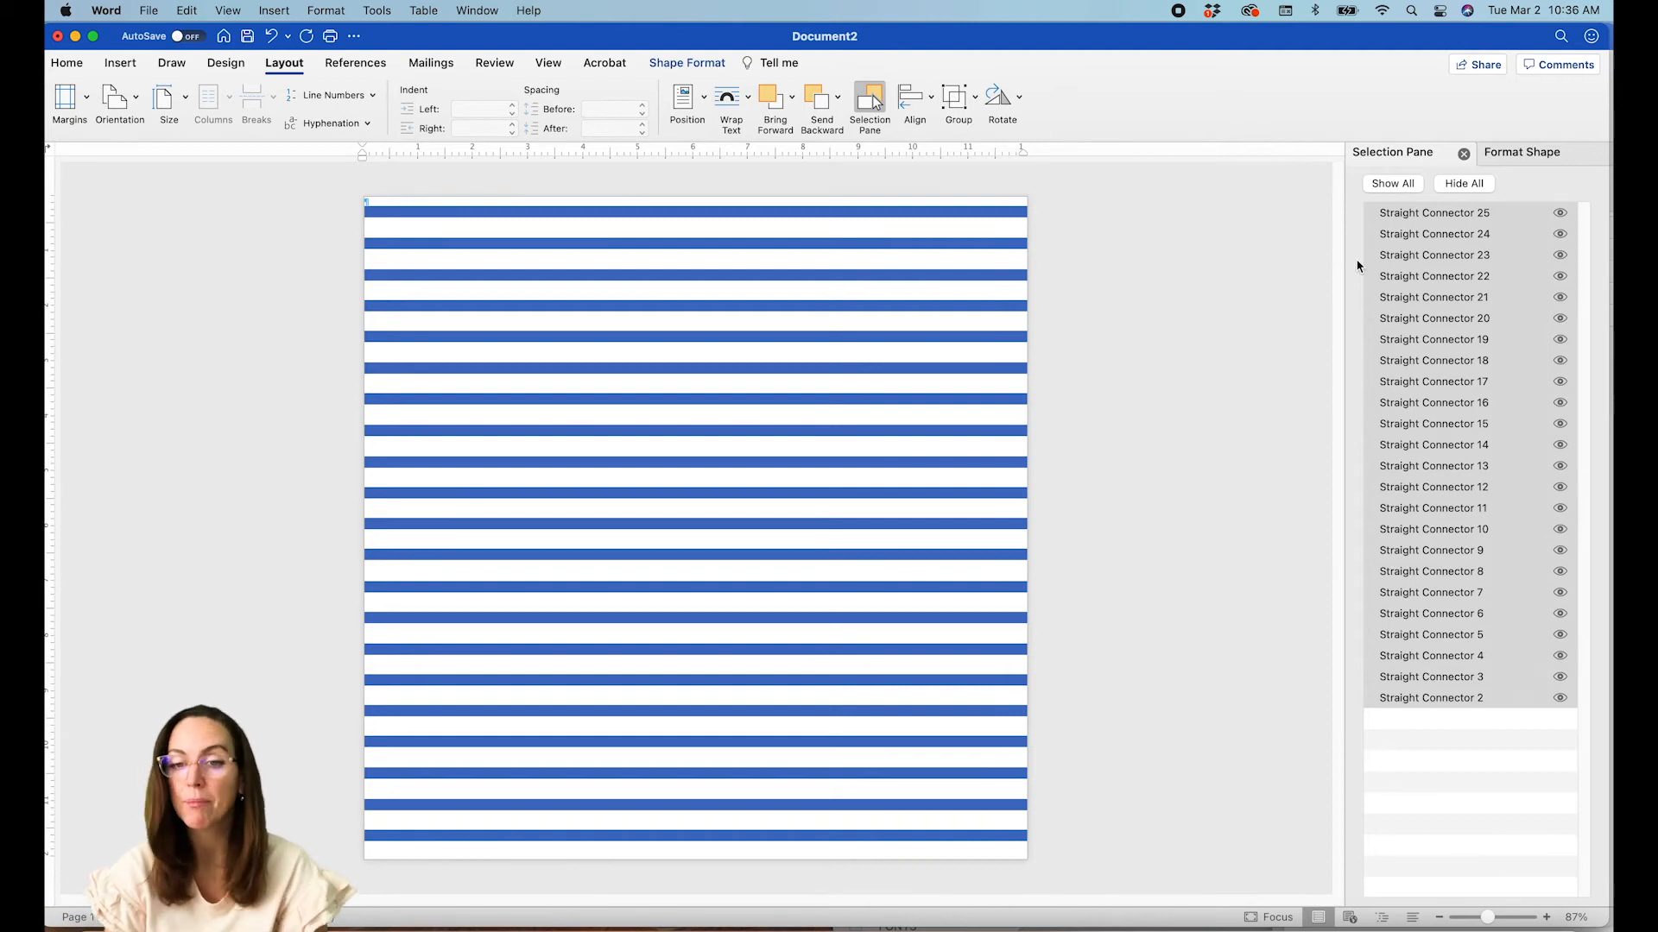
# - Group all the selected stripes into one object and set the group's rotation to 45 degrees
pyautogui.click(973, 98)
pyautogui.click(985, 128)
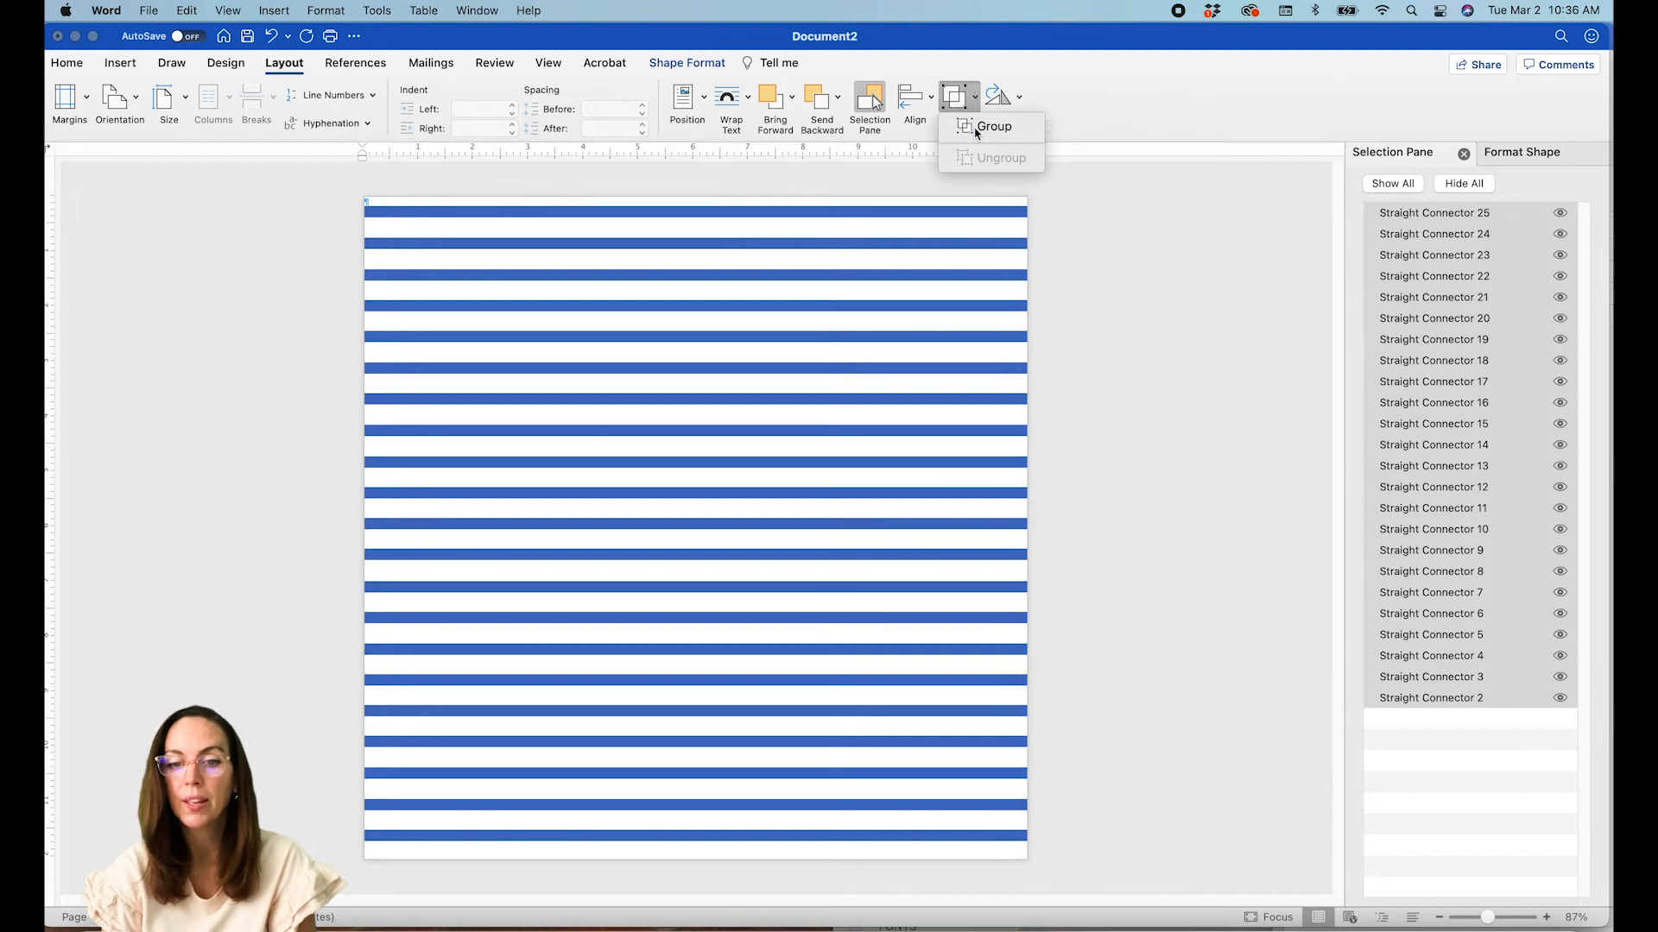
pyautogui.click(1014, 101)
pyautogui.click(1015, 101)
pyautogui.click(1015, 101)
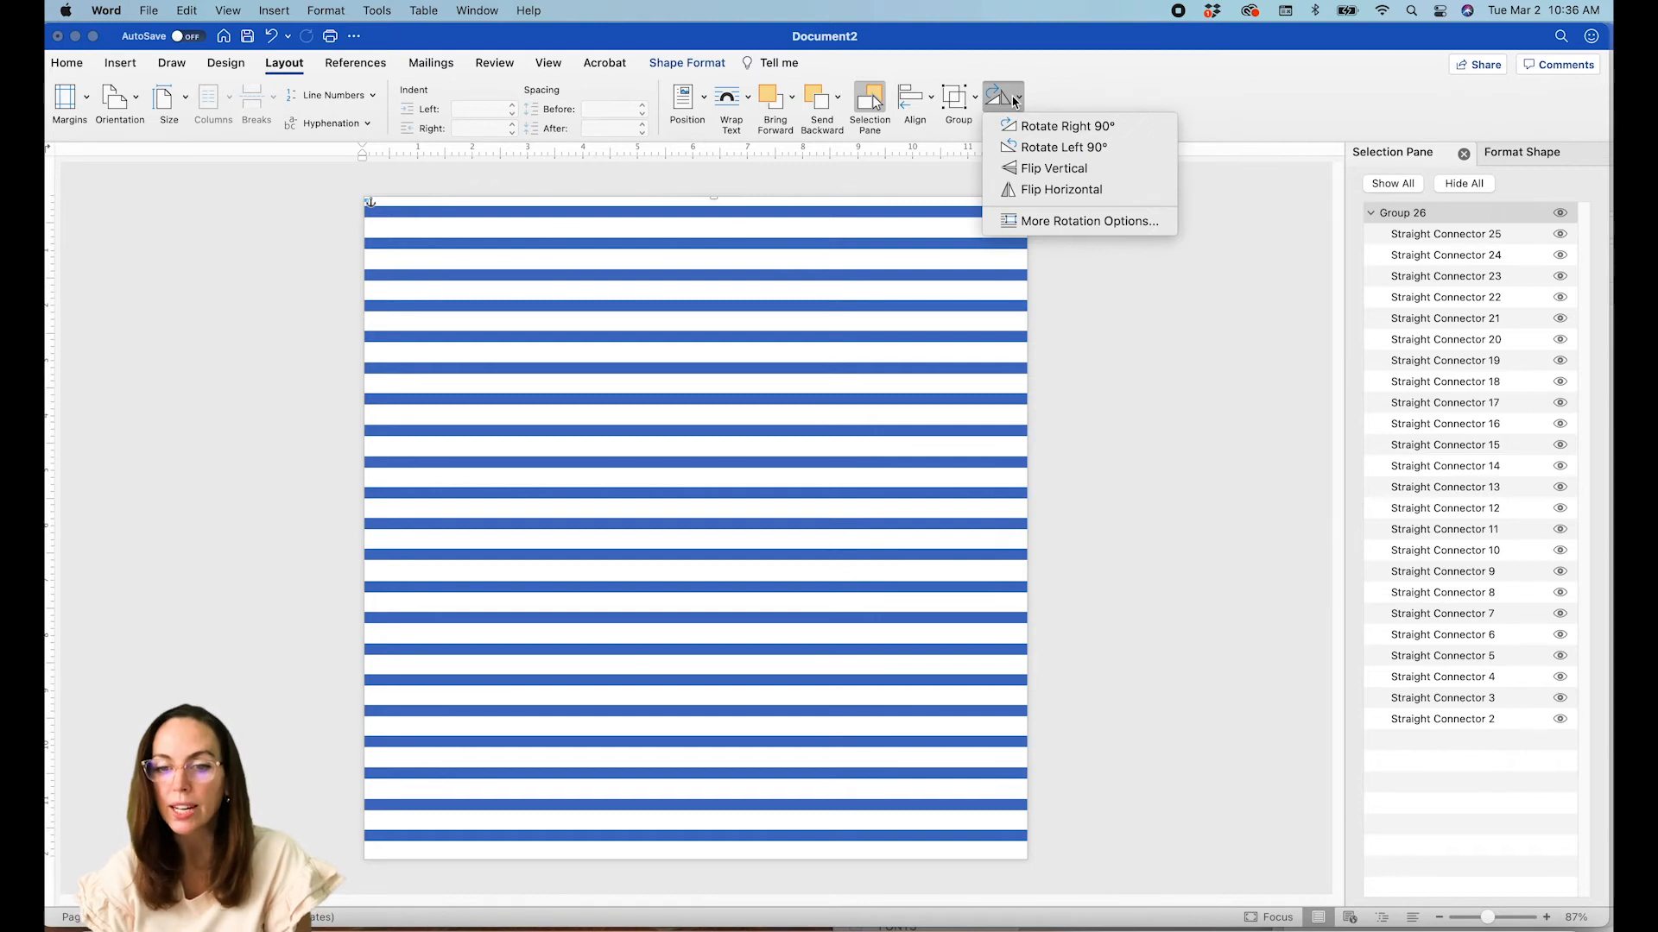
pyautogui.click(1042, 223)
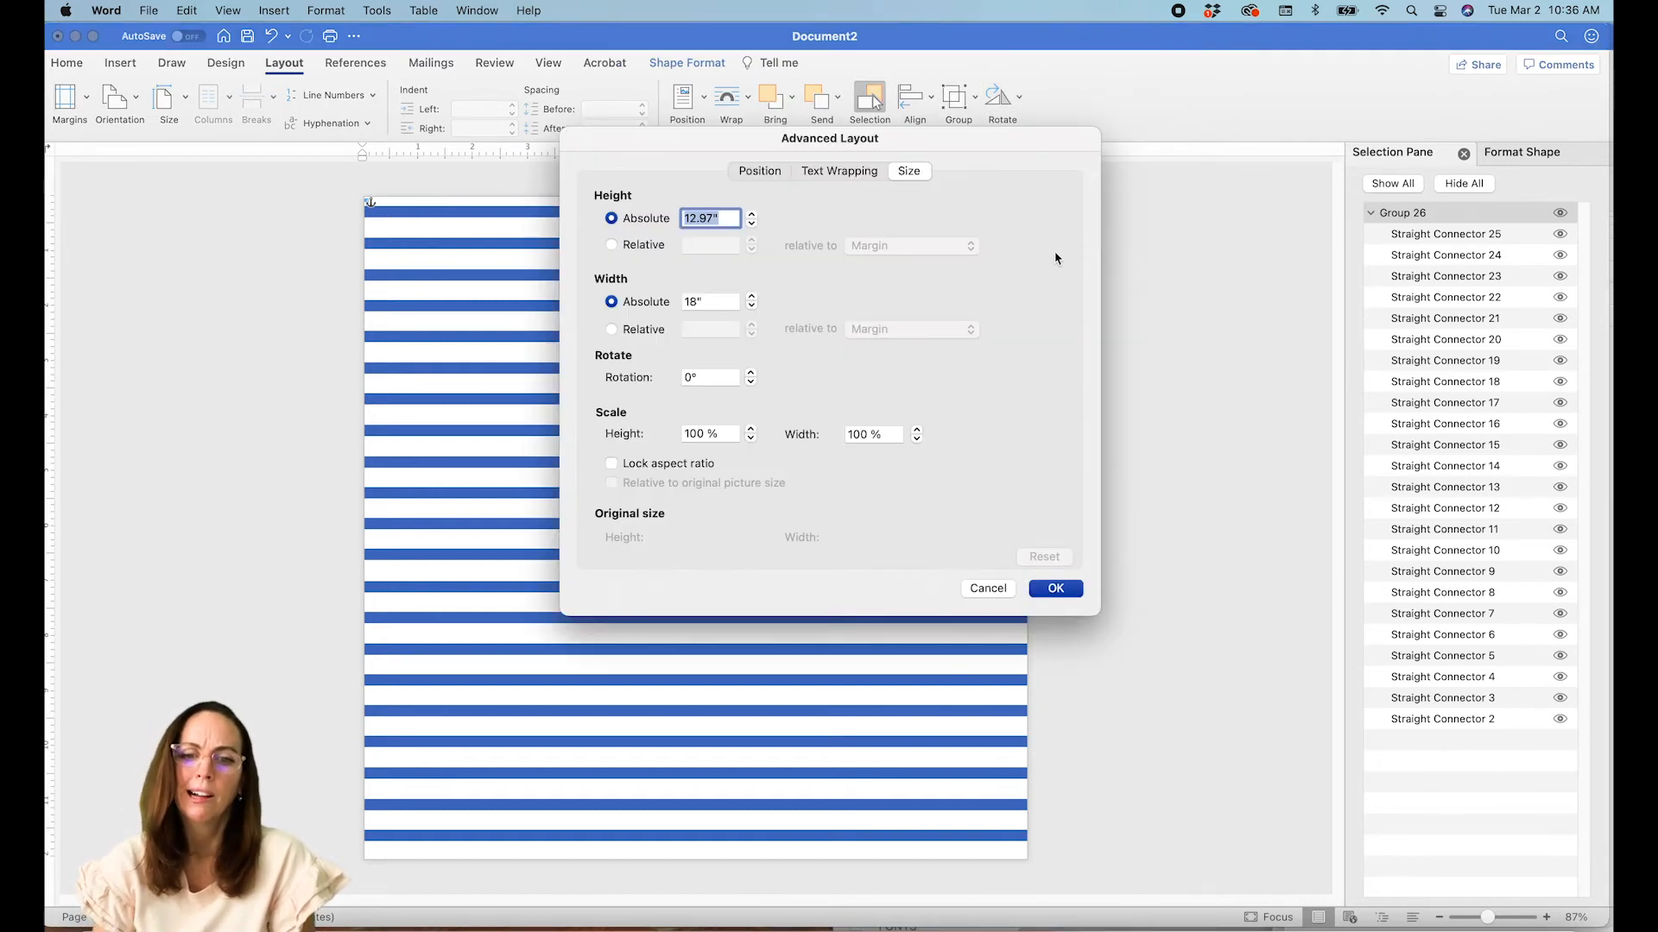
pyautogui.click(684, 377)
pyautogui.write('45')
pyautogui.click(1055, 589)
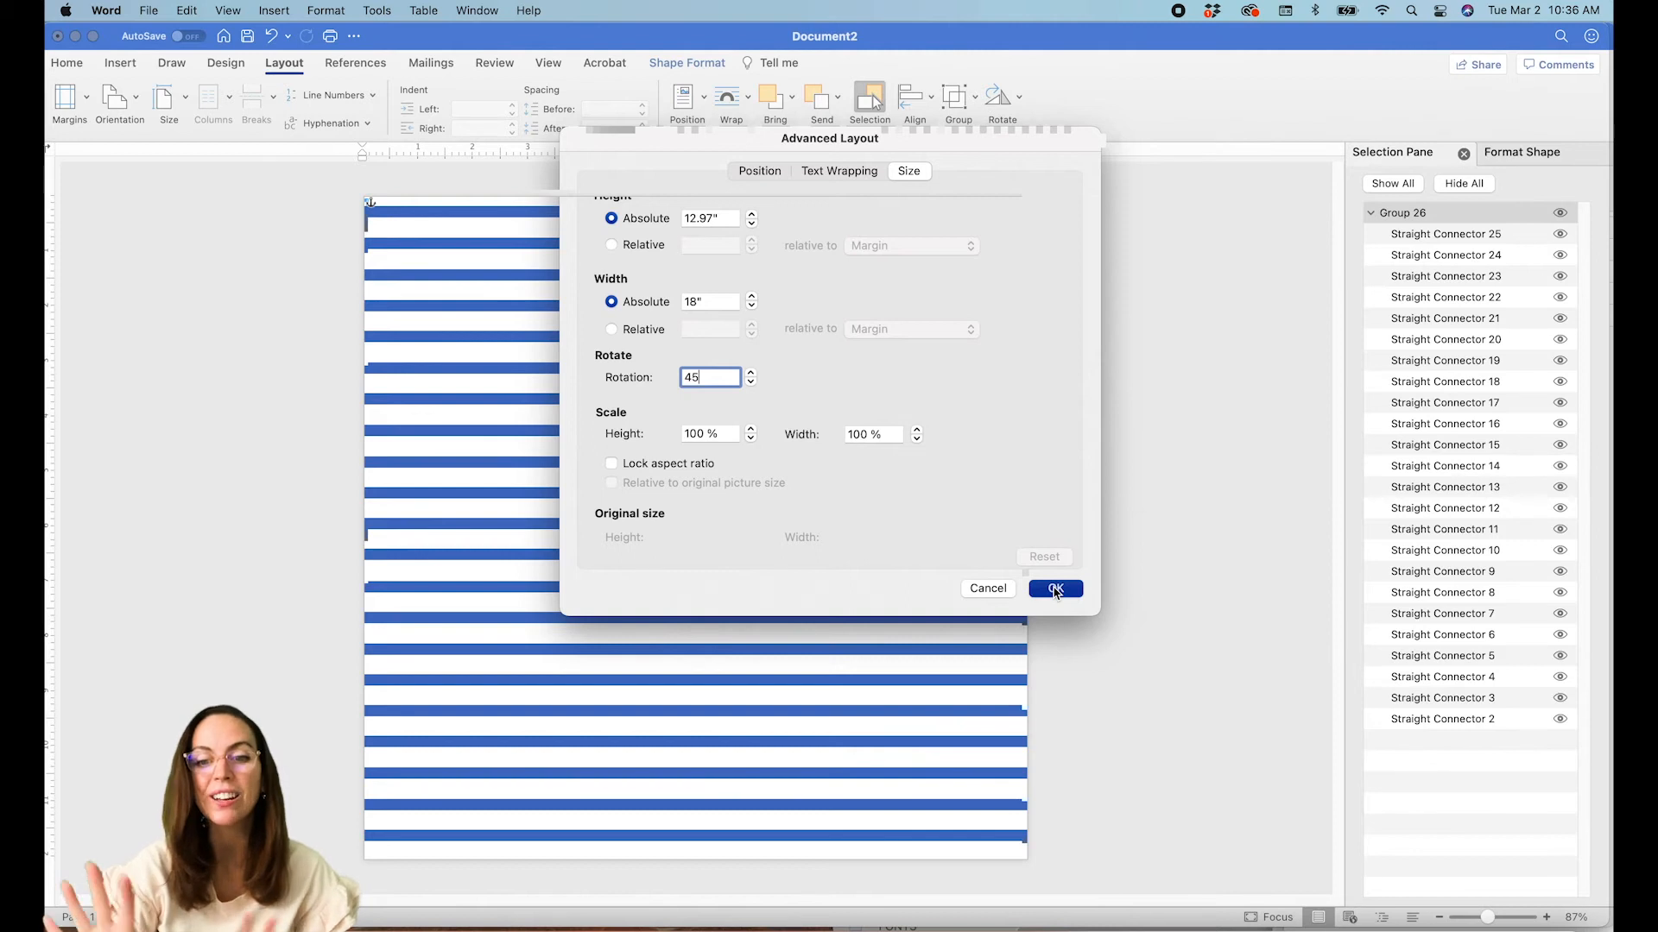
pyautogui.click(1055, 588)
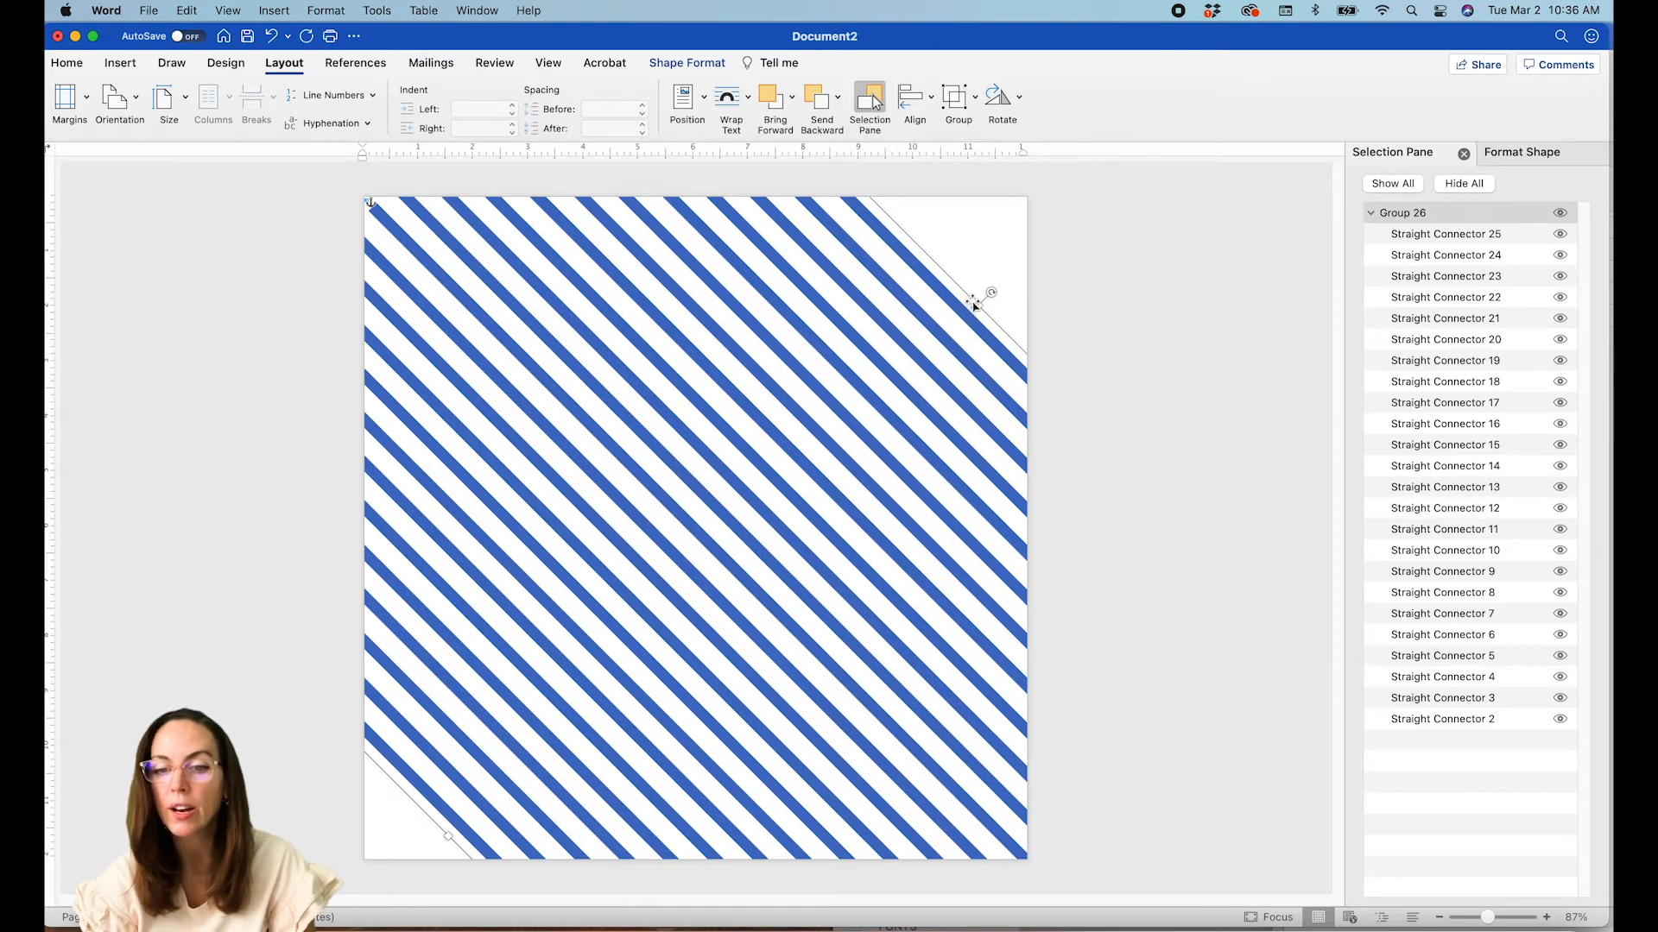
# - Stretch the rotated stripe group toward both empty page corners to about 24.1 by 24.1 inches and shift it to cover the whole page
pyautogui.moveTo(978, 305); pyautogui.dragTo(1045, 226)
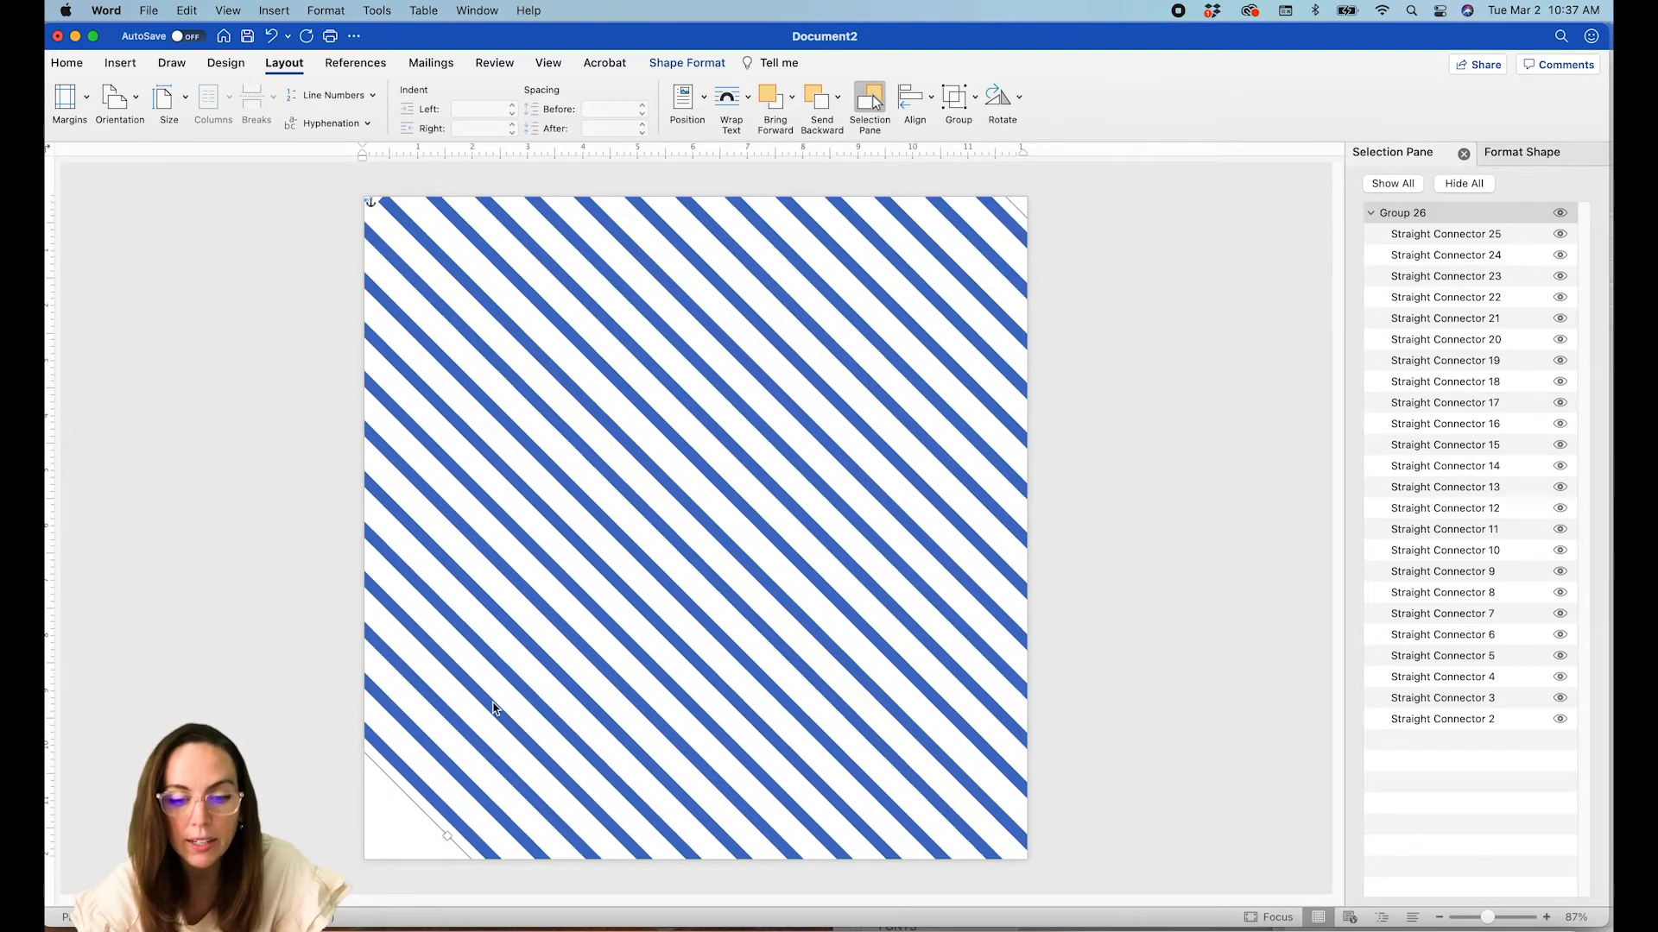
pyautogui.click(447, 818)
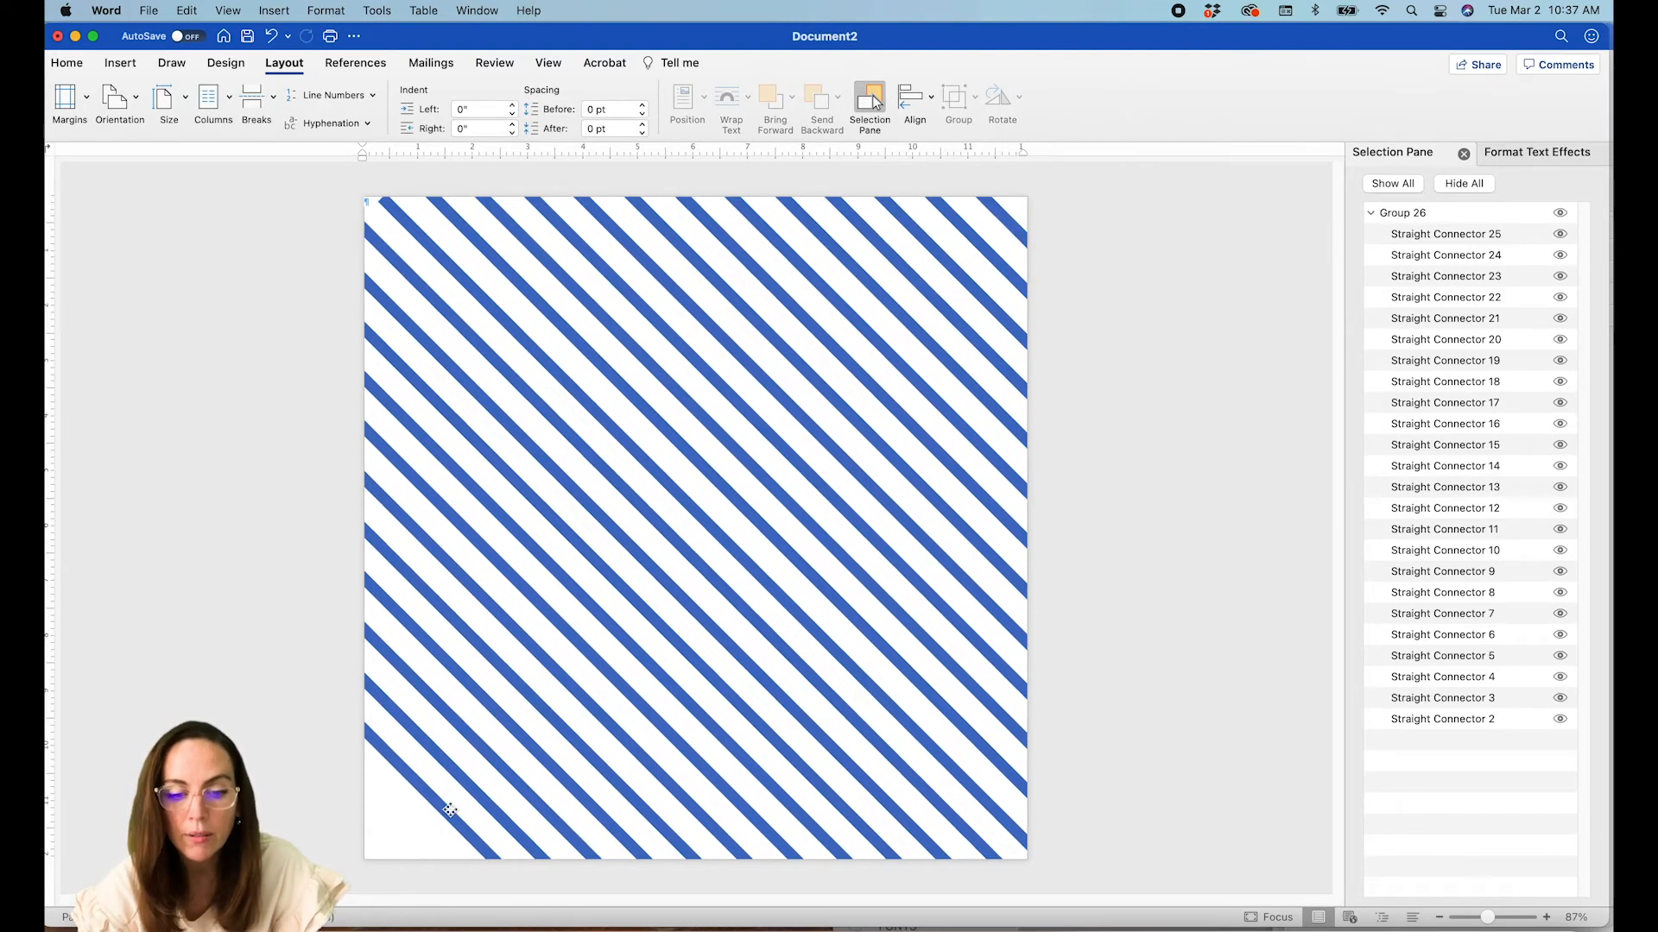
pyautogui.click(438, 819)
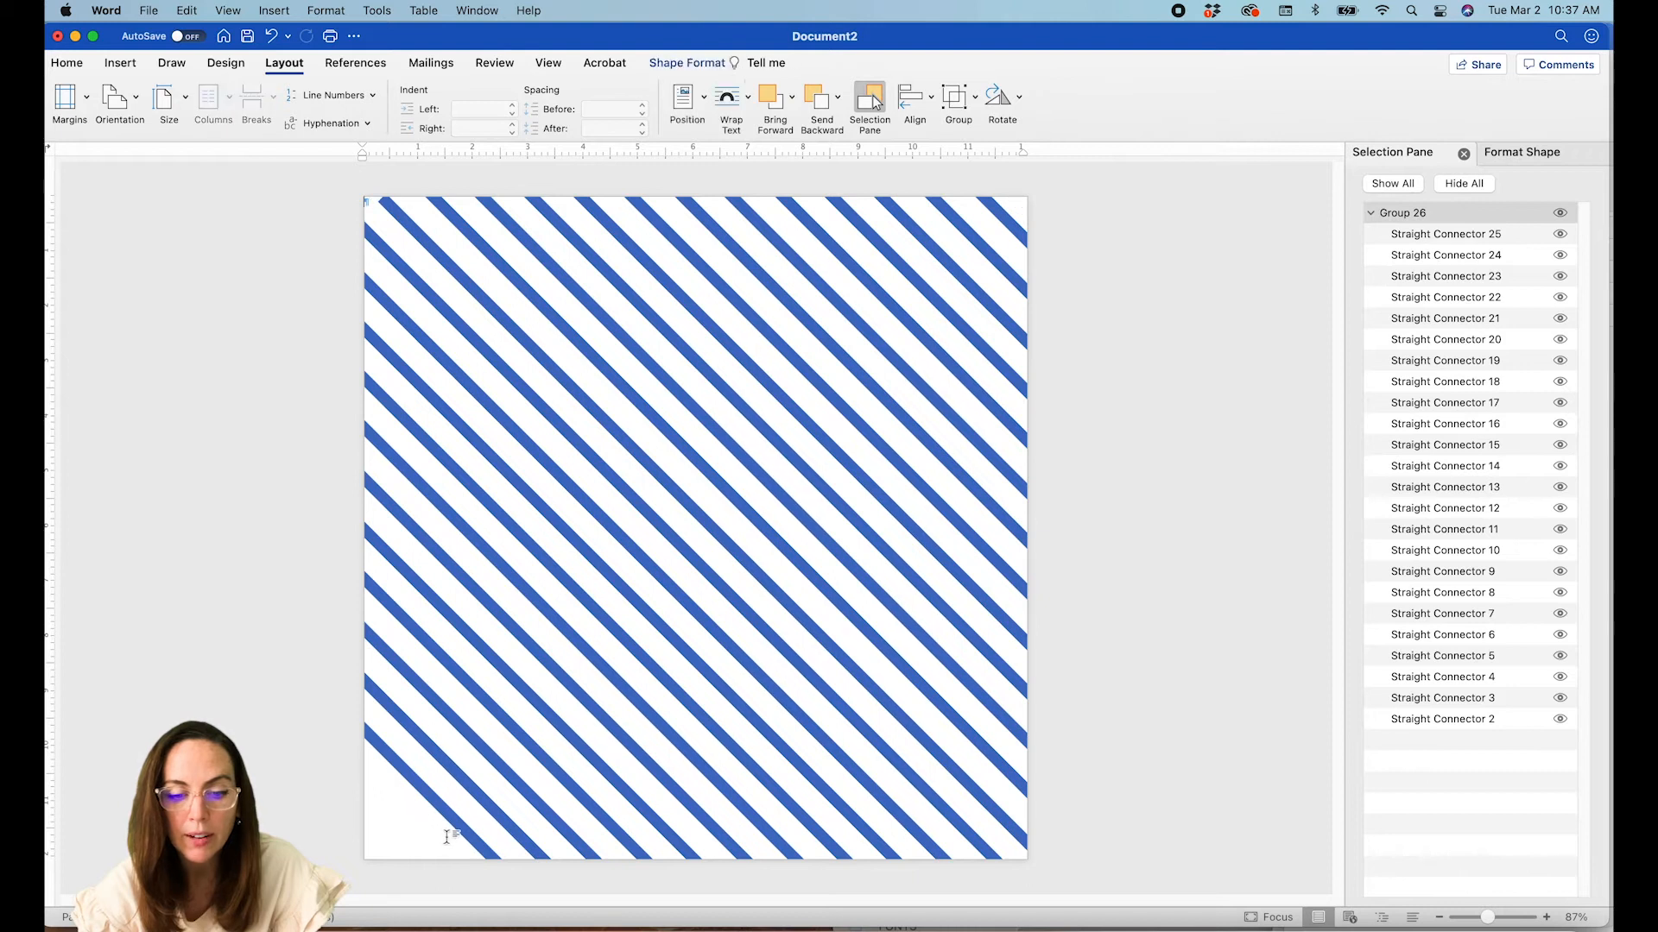
pyautogui.click(447, 836)
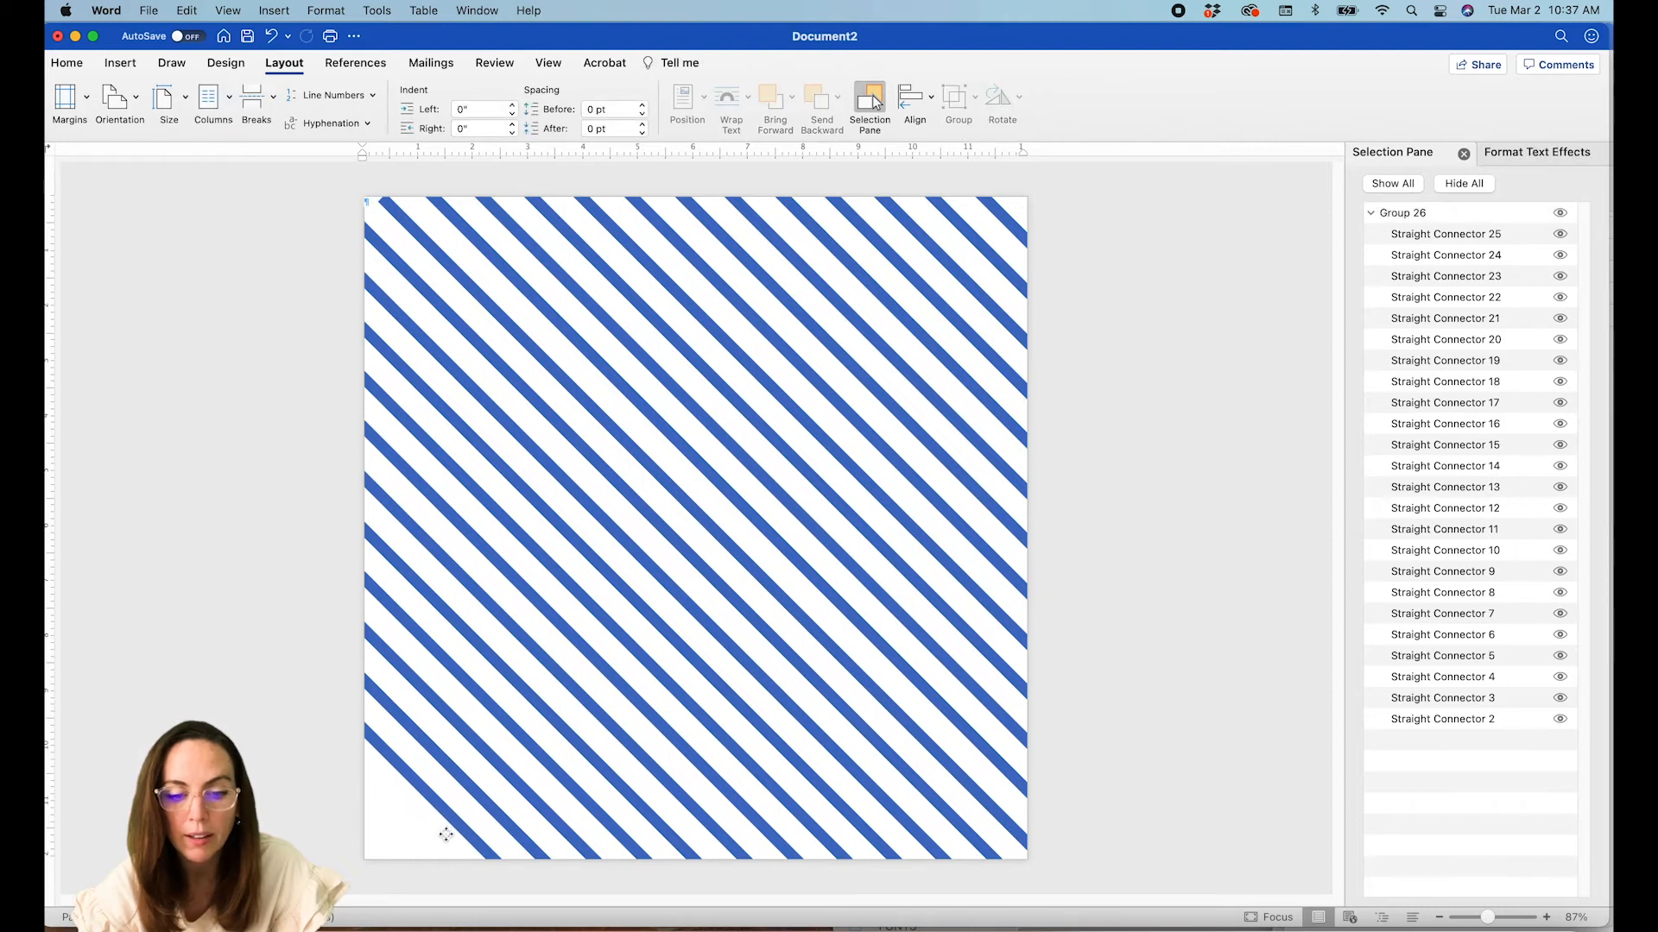
pyautogui.click(446, 834)
pyautogui.moveTo(448, 834); pyautogui.dragTo(376, 896)
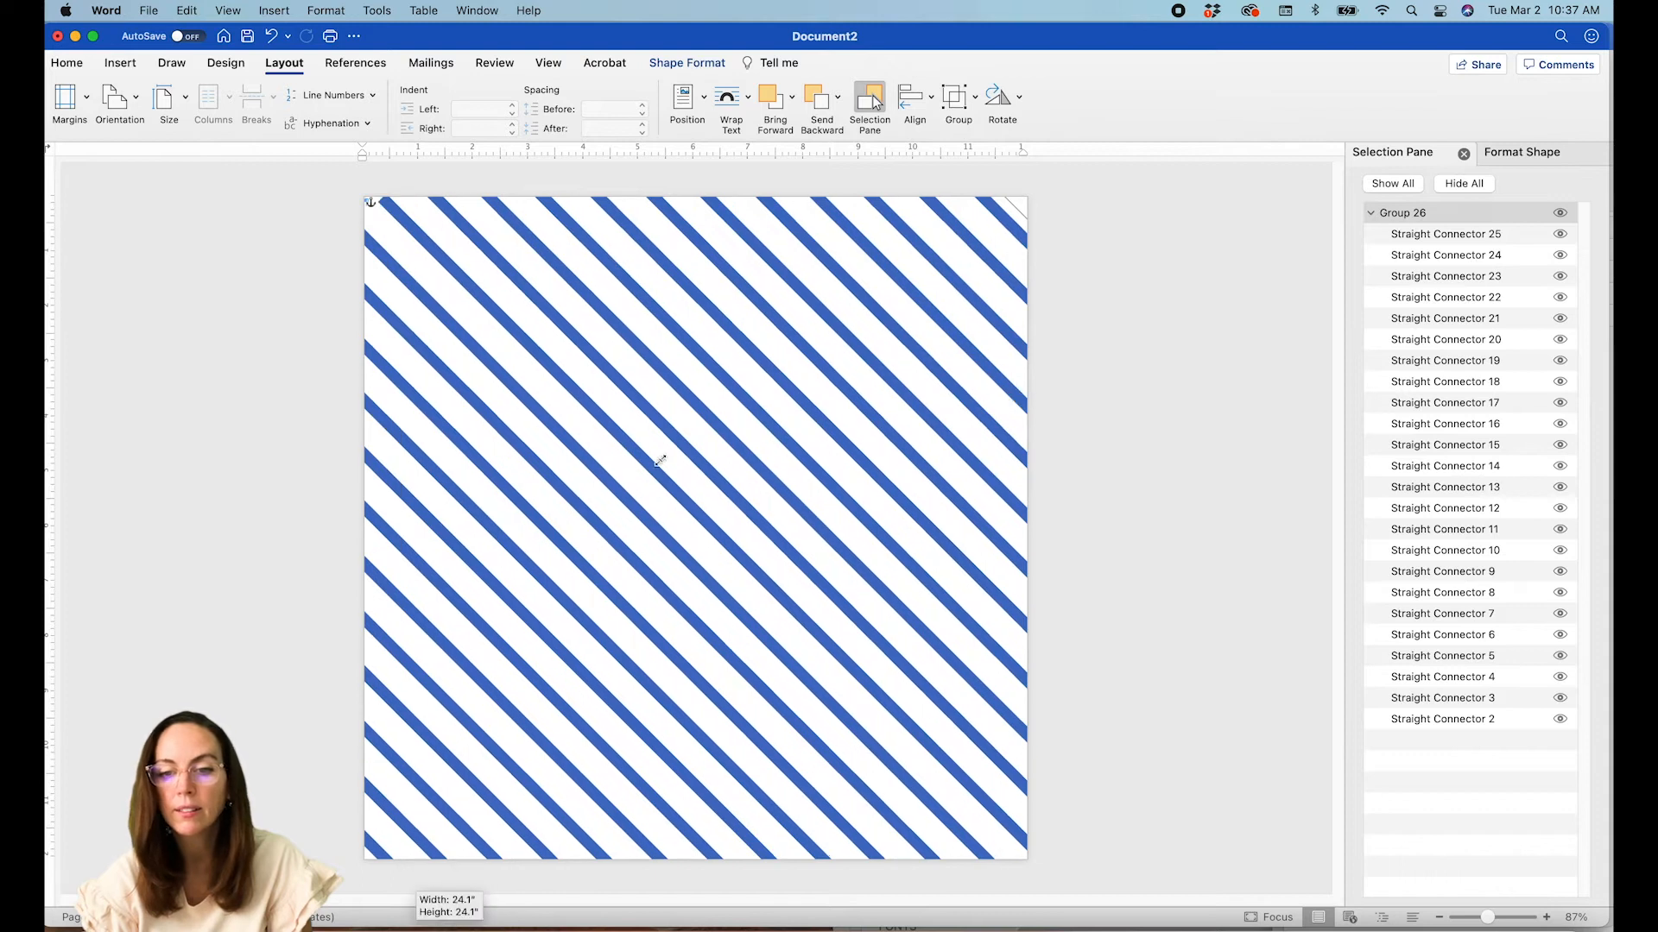
pyautogui.moveTo(659, 462); pyautogui.dragTo(660, 451)
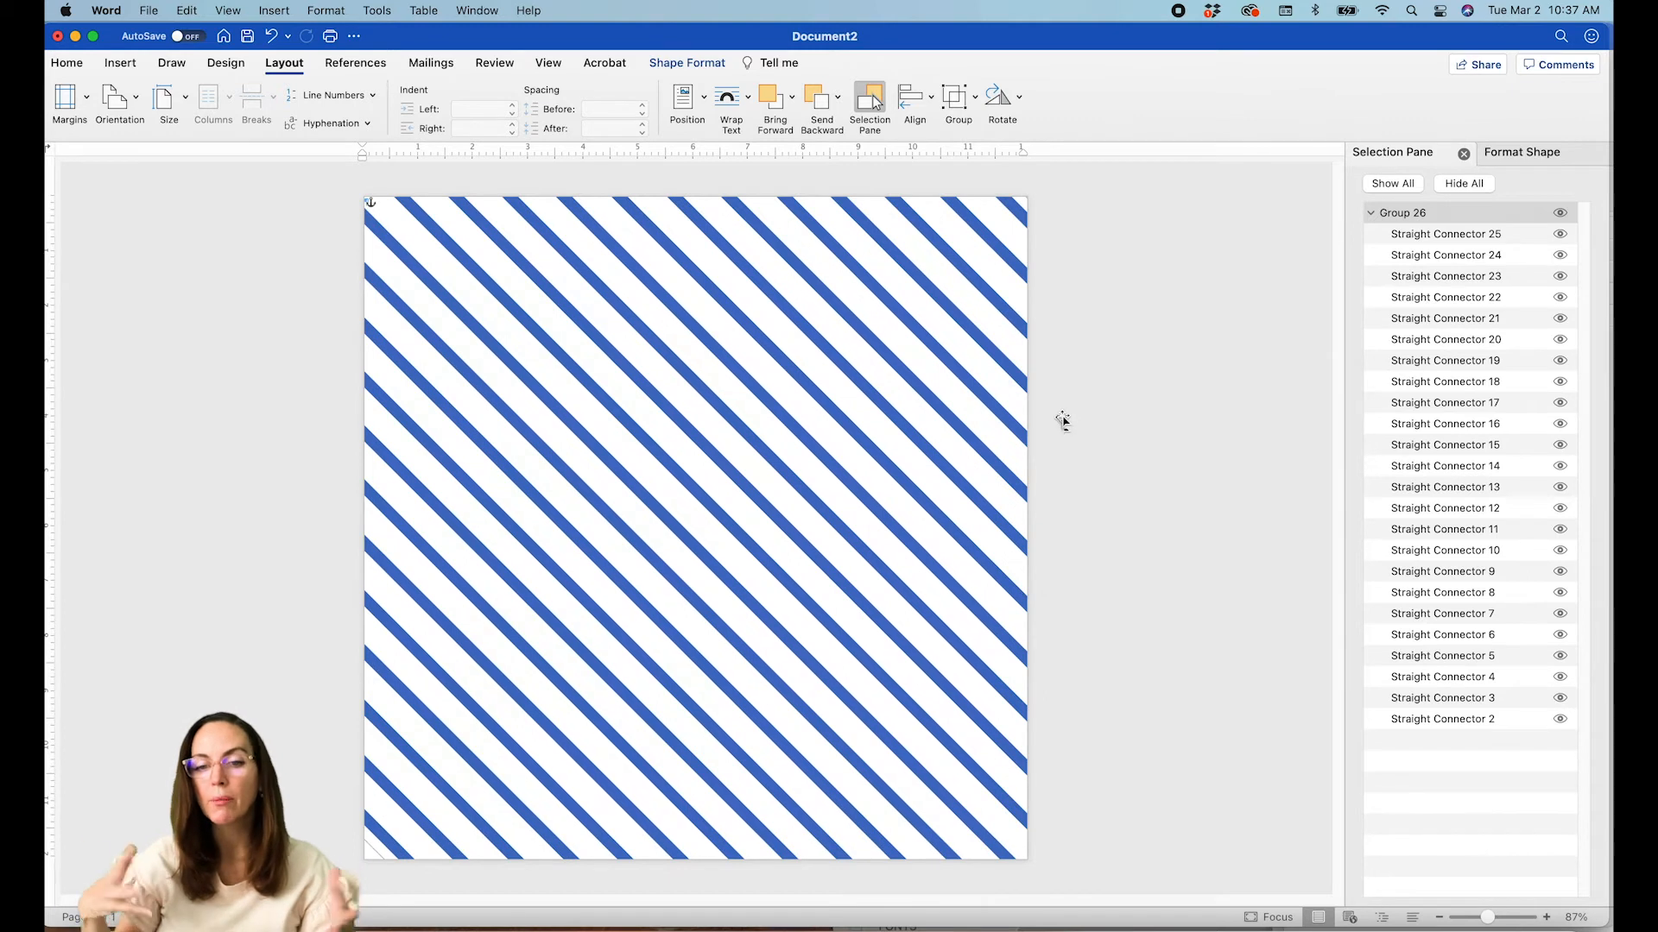
pyautogui.click(1063, 421)
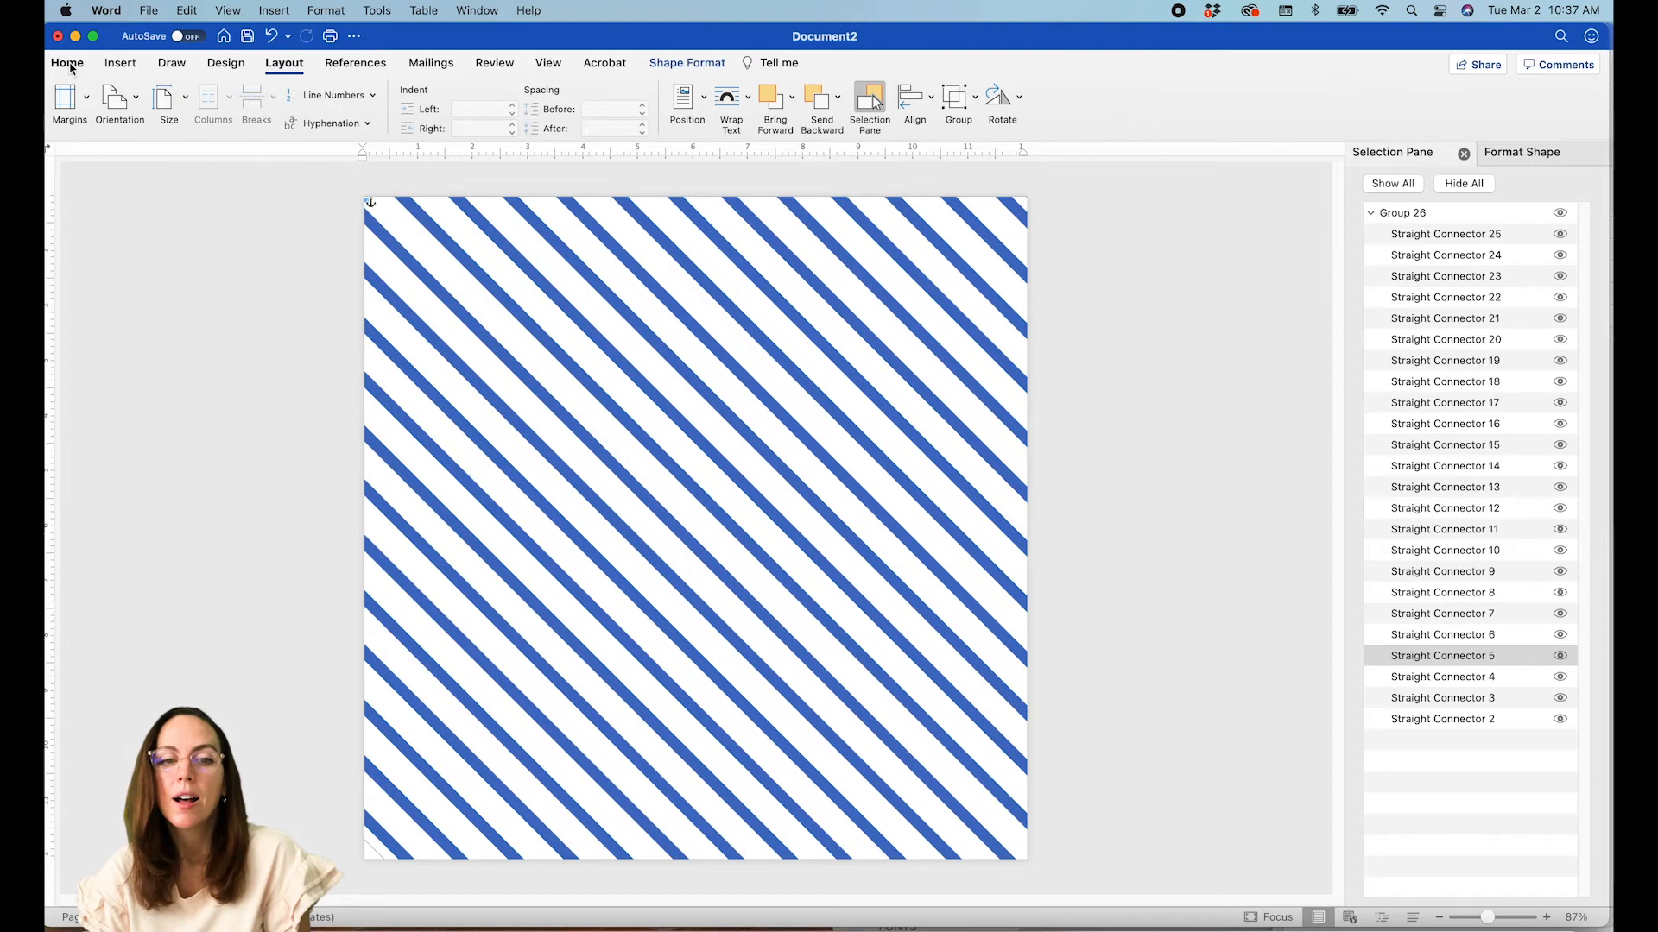
# - Set the page background color to the custom hex value C7DAD3
pyautogui.click(224, 70)
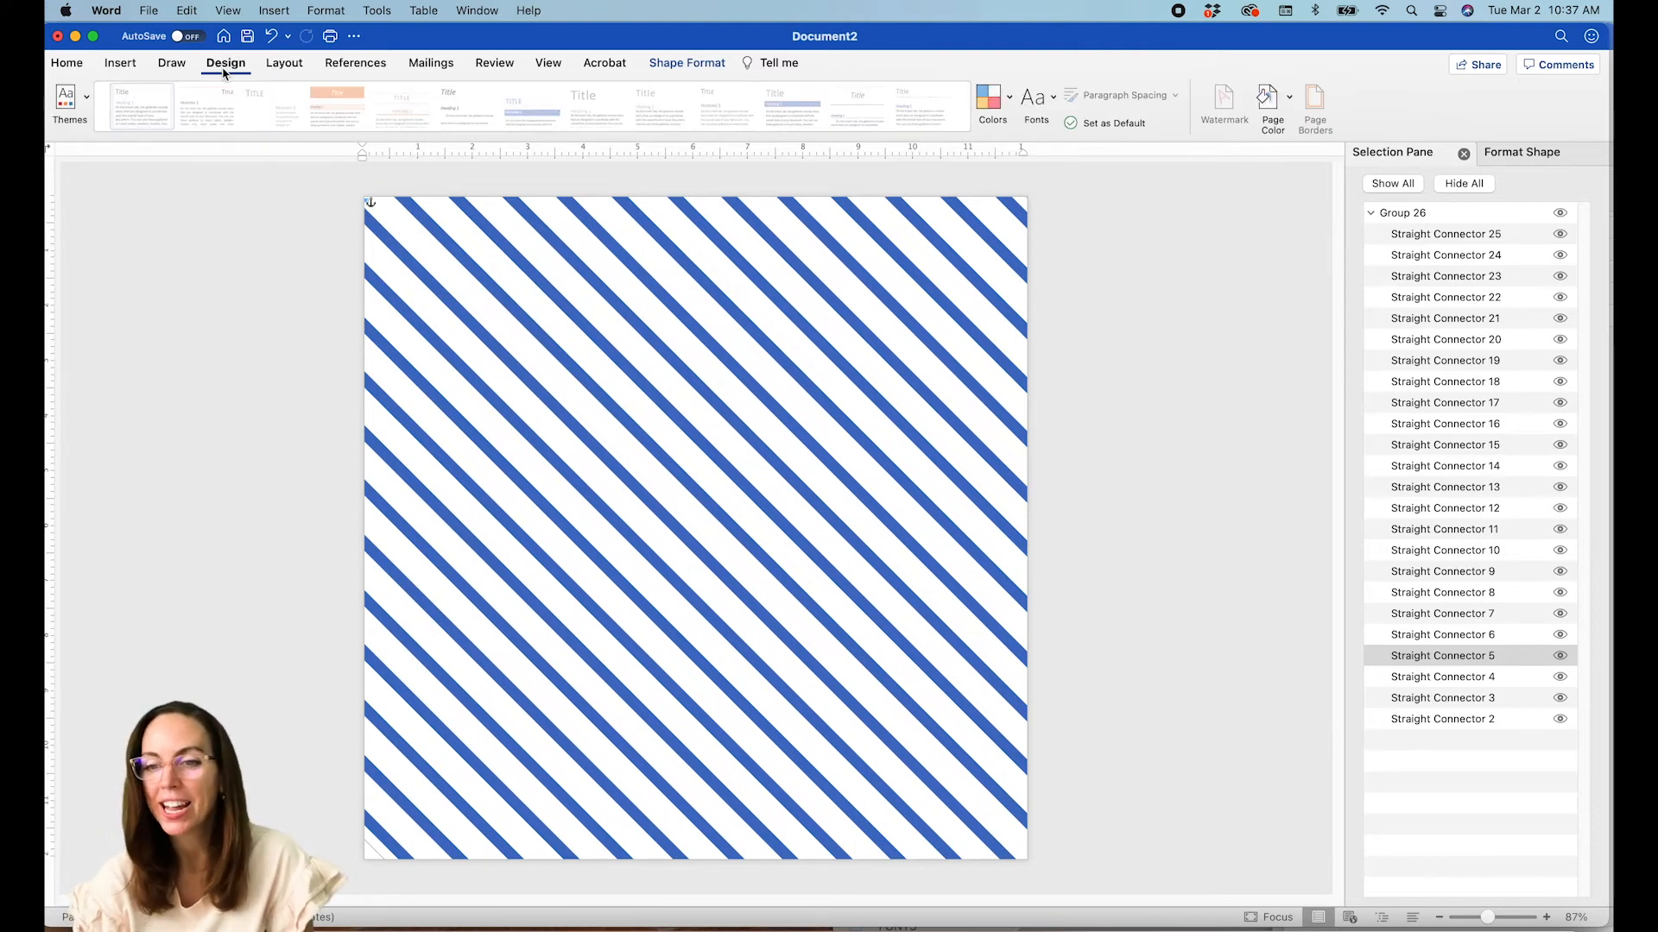
pyautogui.click(1271, 86)
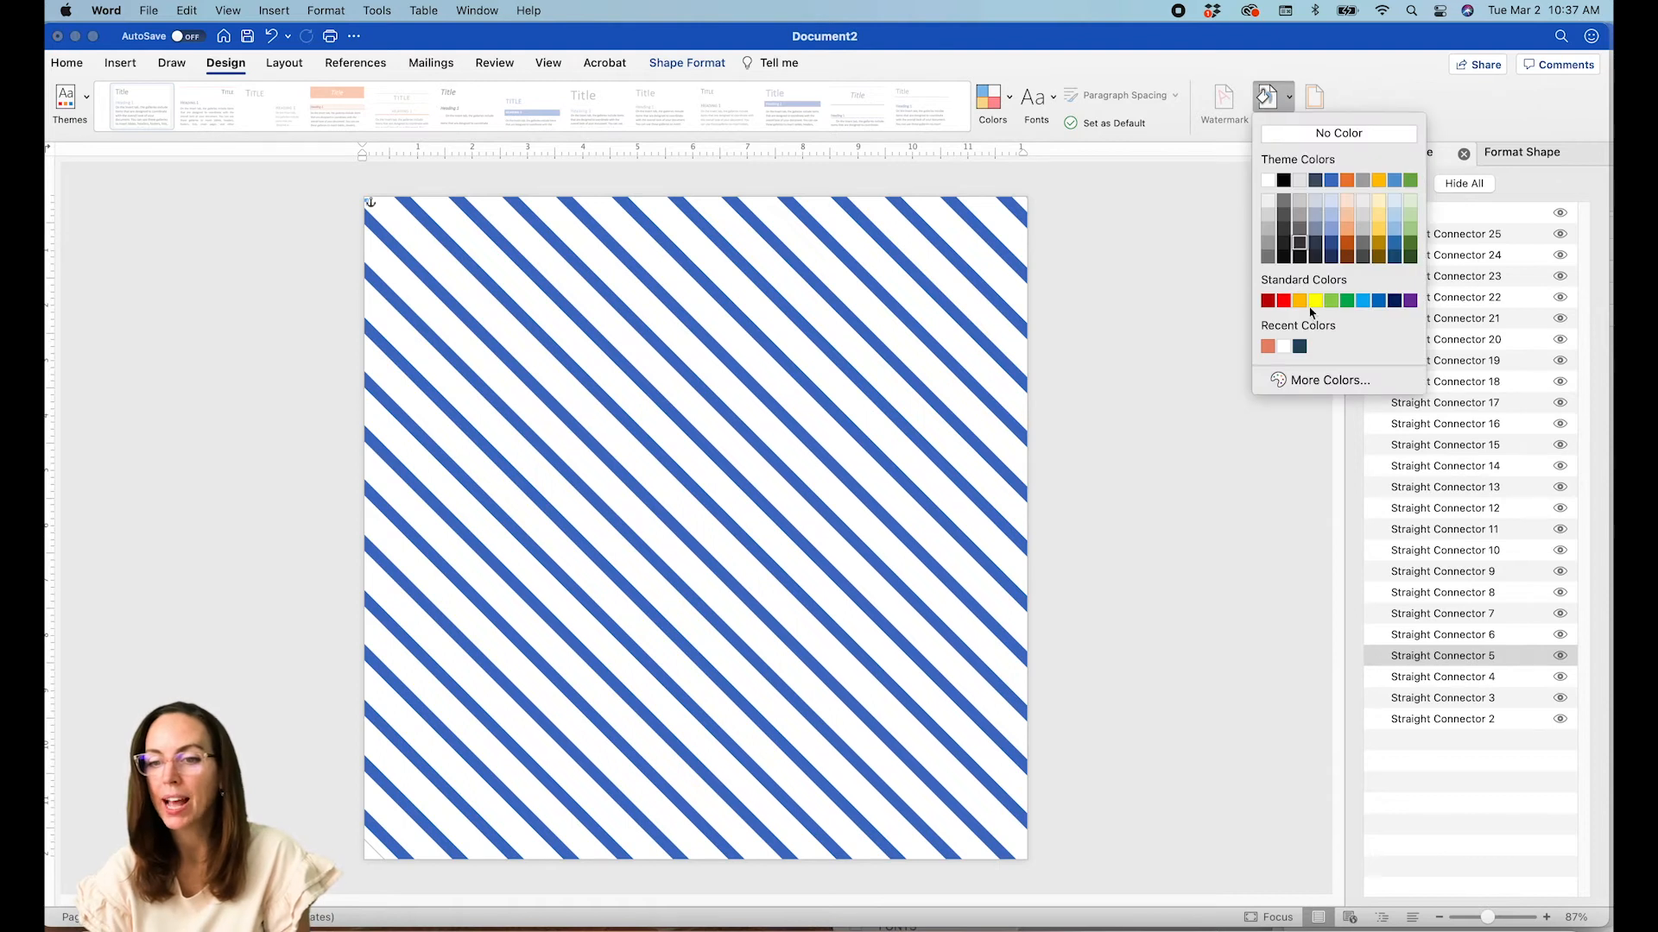
pyautogui.click(1321, 378)
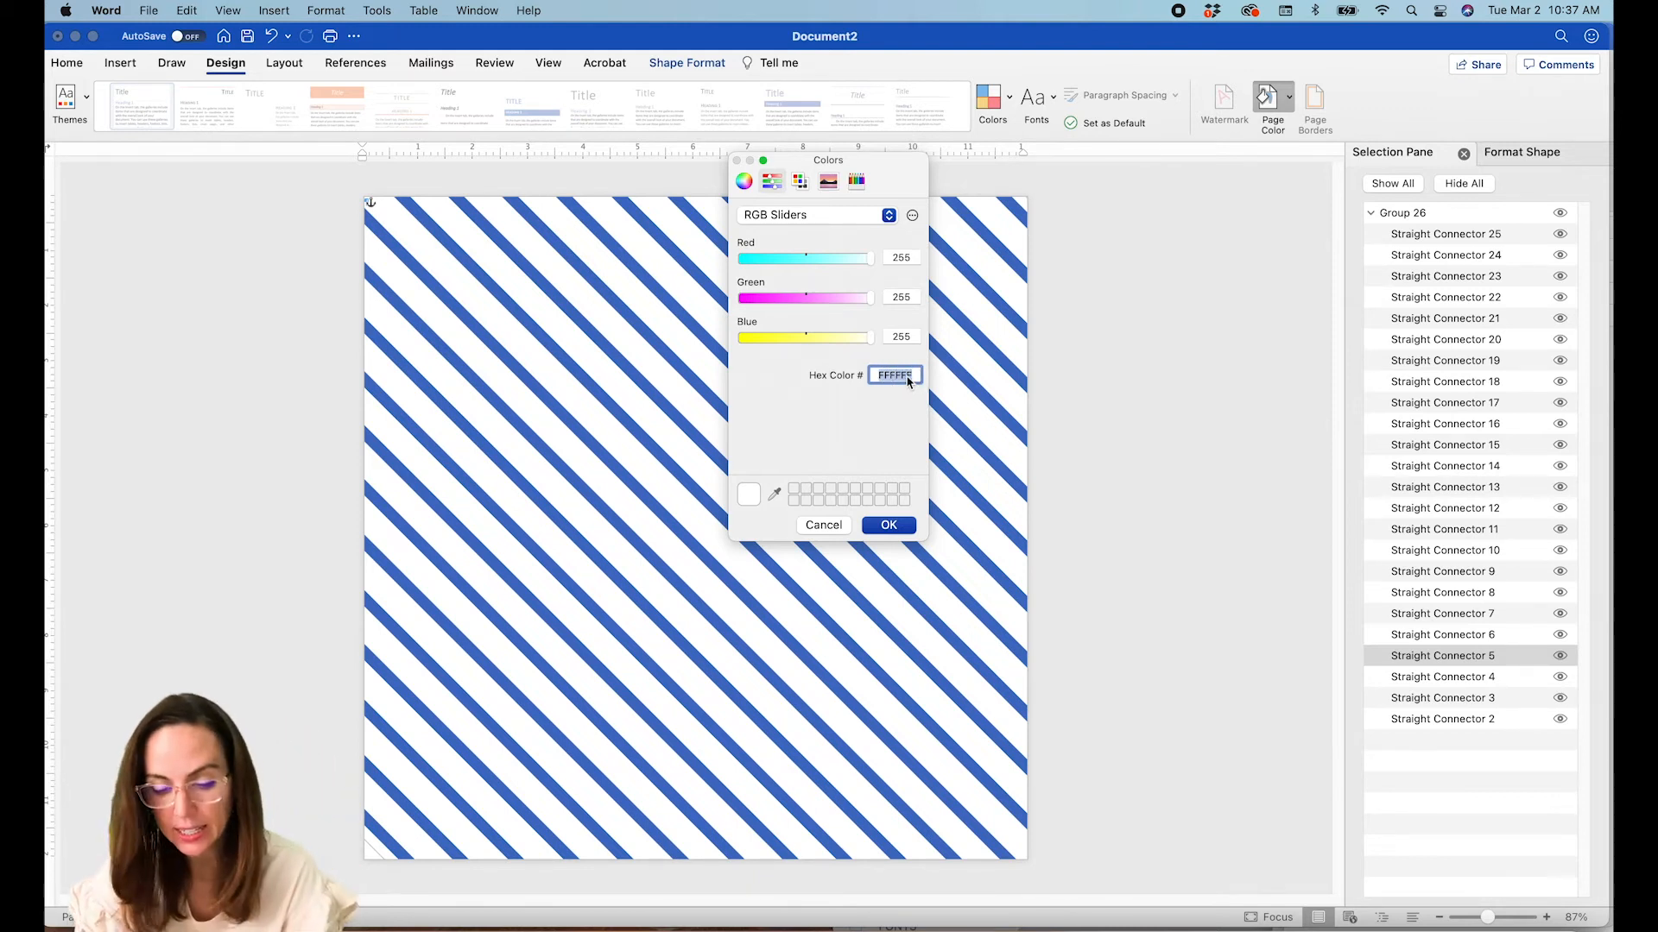
pyautogui.write('C7DAD3')
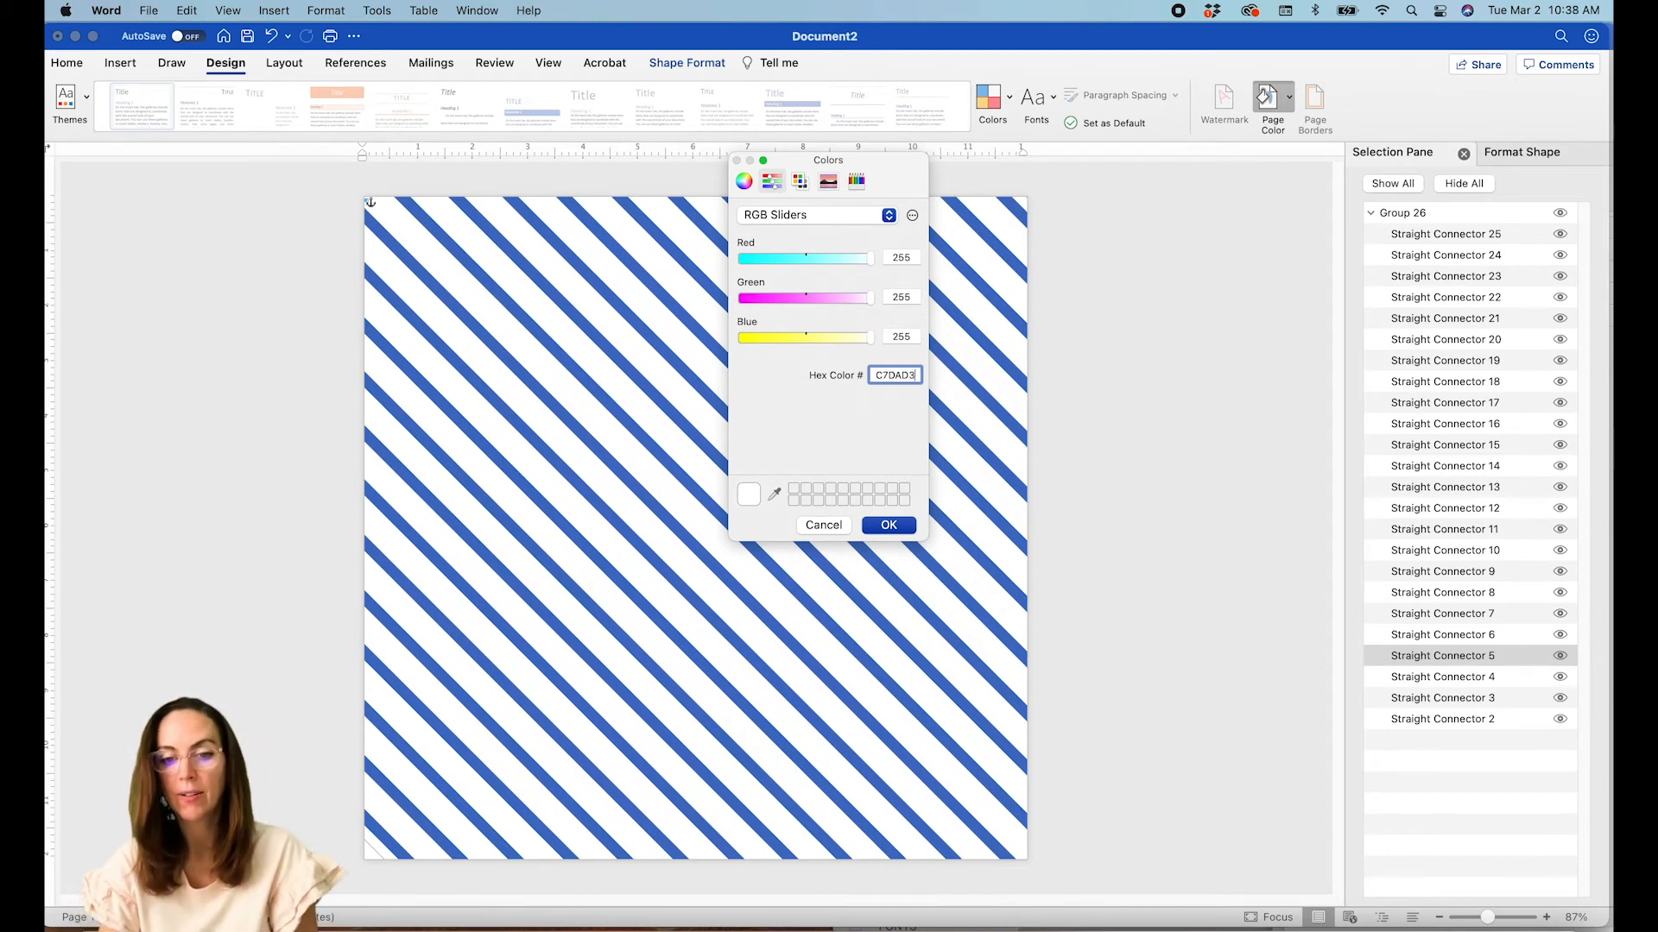
pyautogui.click(889, 526)
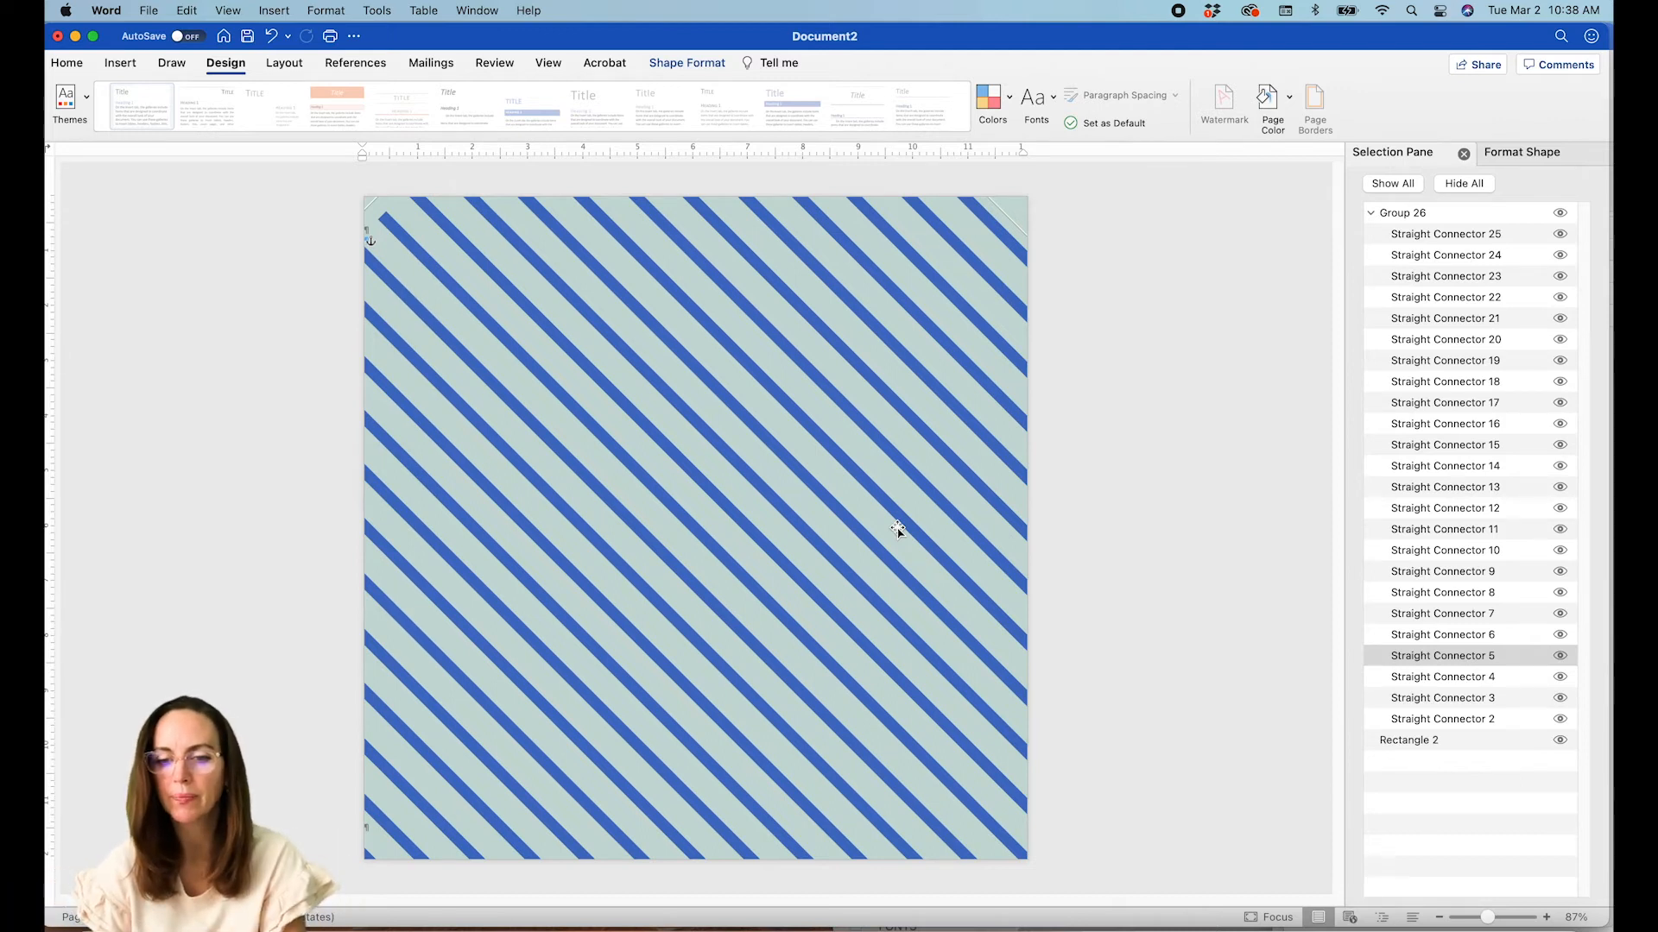
# - Recolor all stripes in the group with the recently used dark navy and nudge the group so a stripe meets the page's upper-left corner
pyautogui.click(1086, 450)
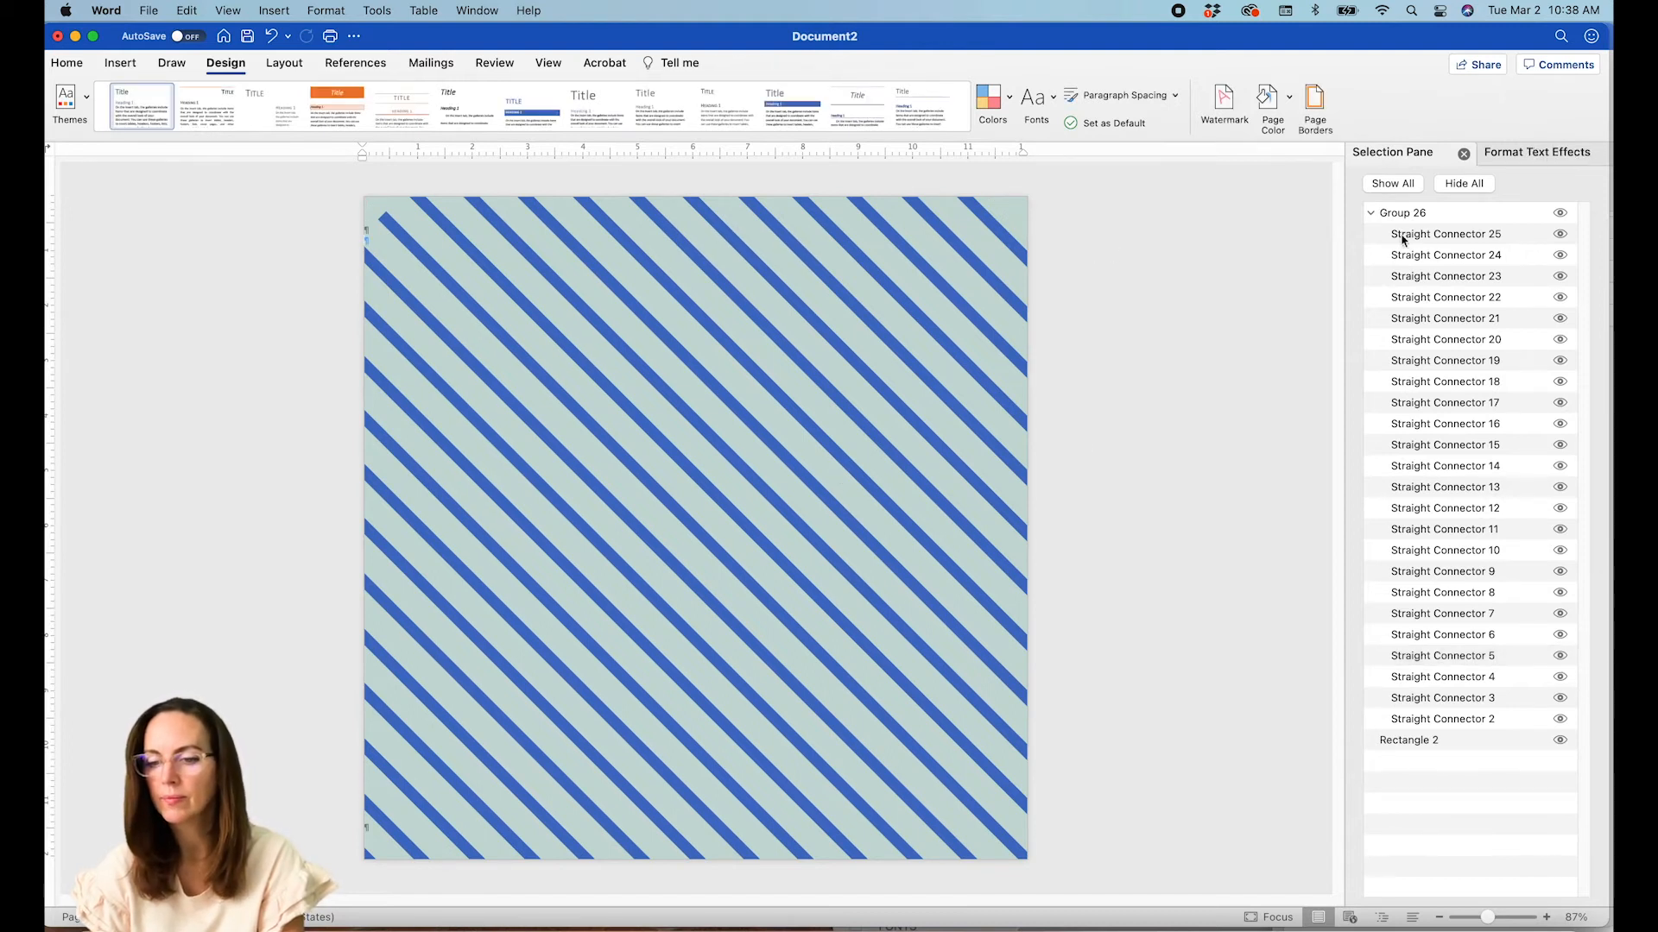
pyautogui.click(1454, 242)
pyautogui.keyDown('shift'); pyautogui.click(1446, 726); pyautogui.keyUp('shift')
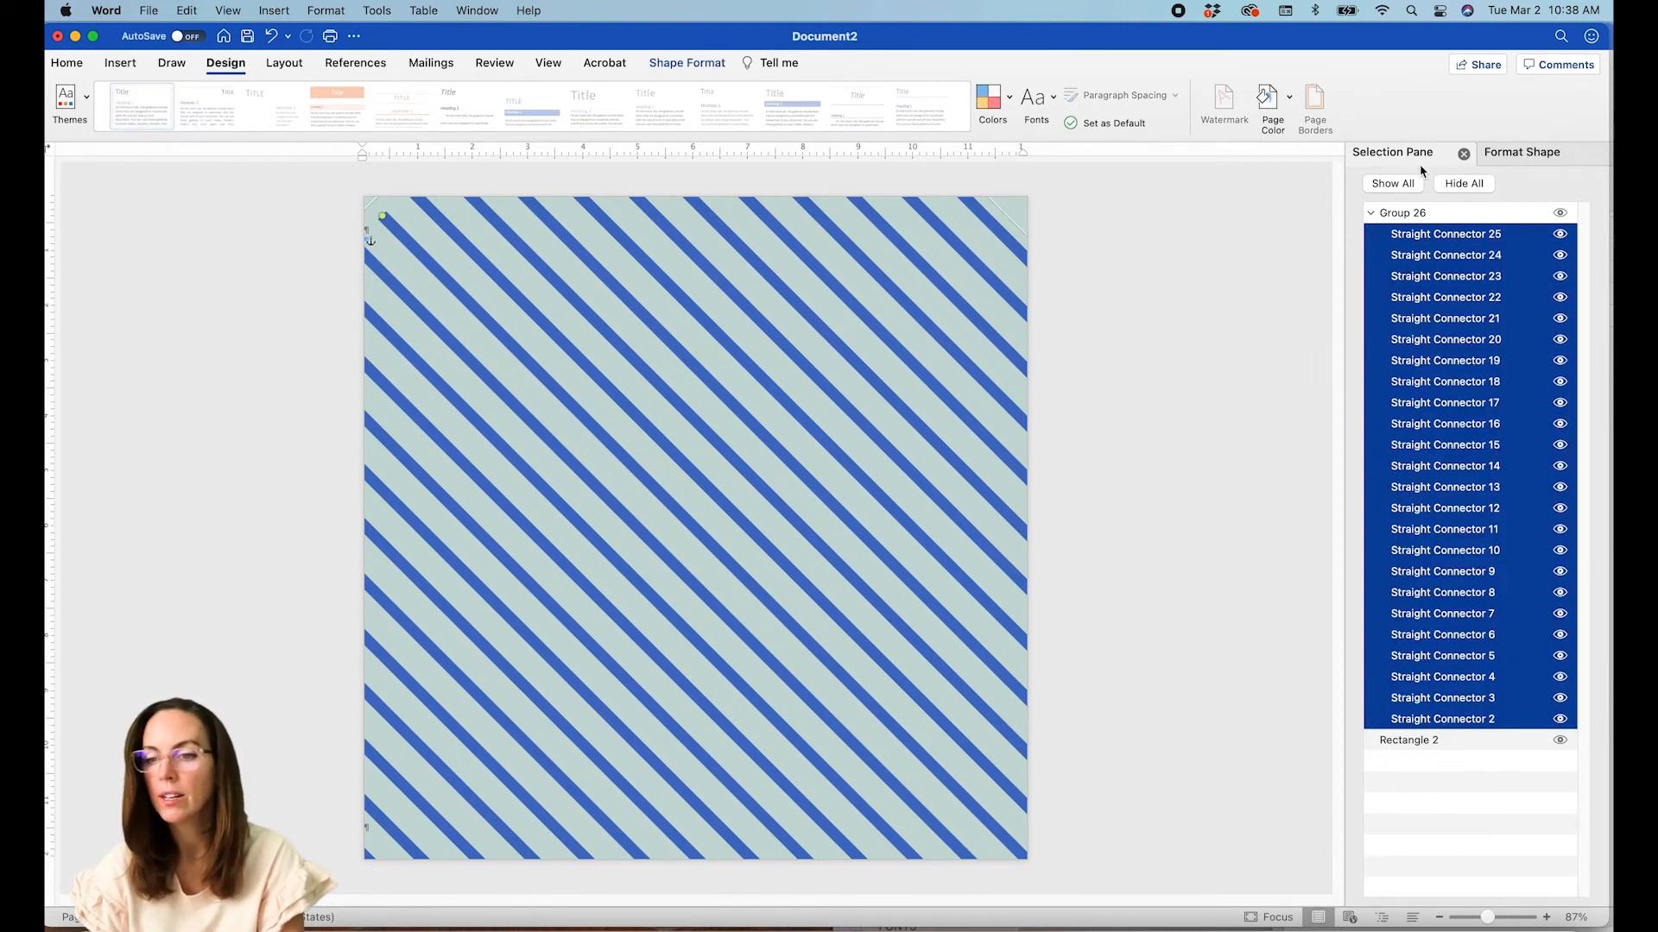
pyautogui.click(1507, 158)
pyautogui.click(1580, 338)
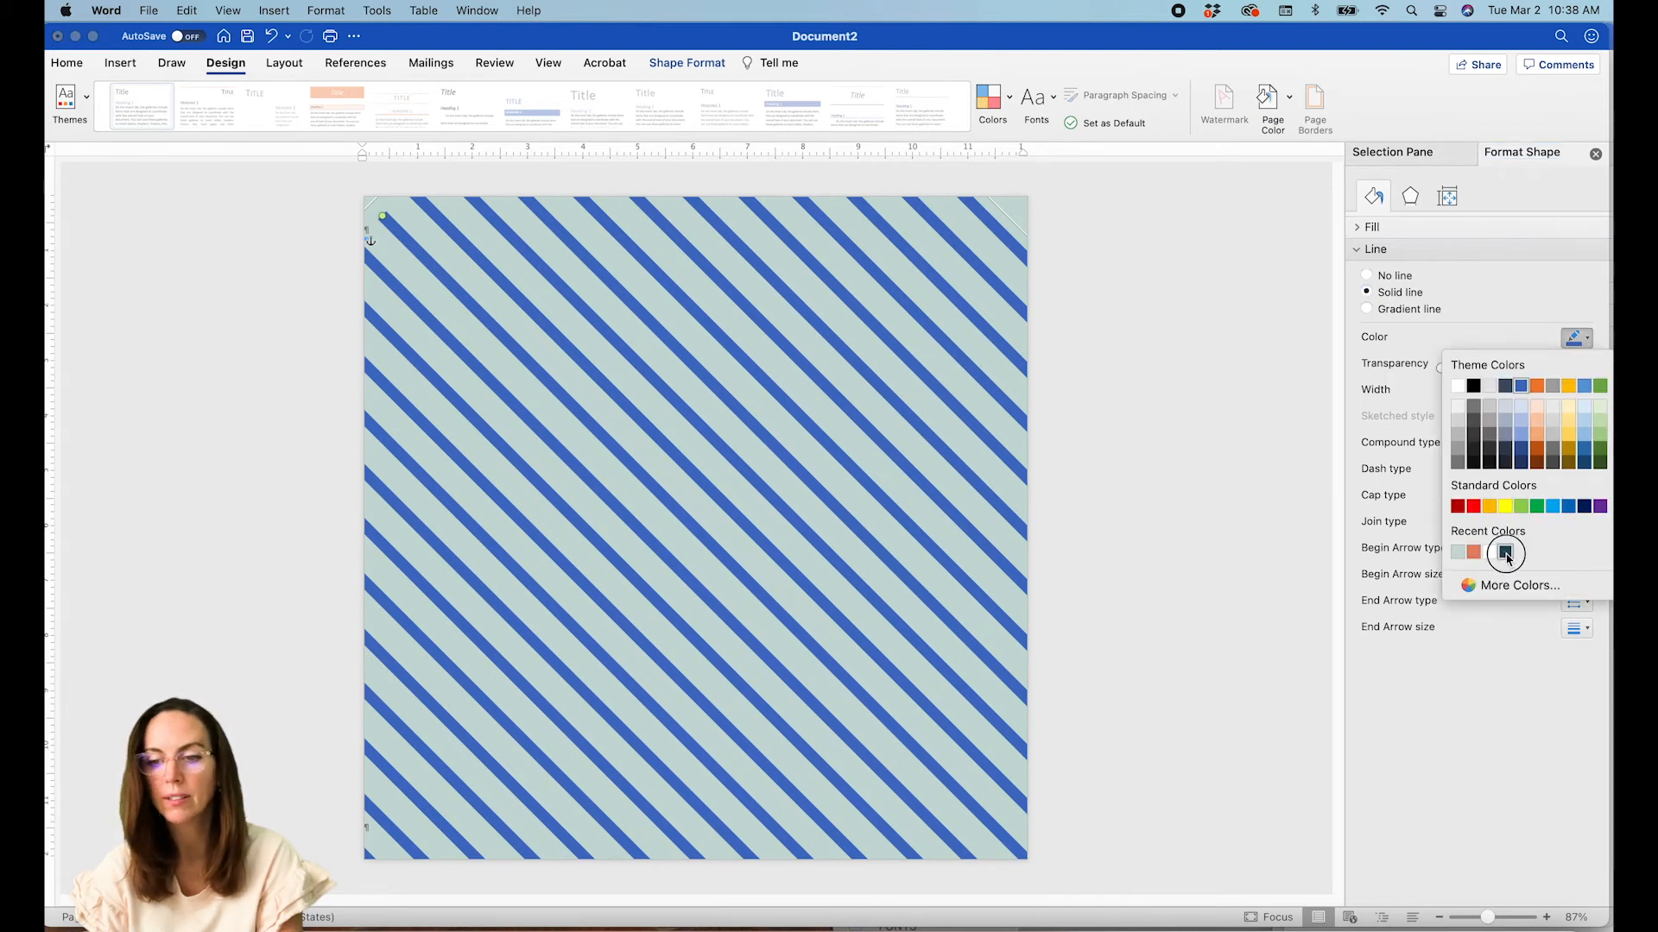
pyautogui.click(1506, 551)
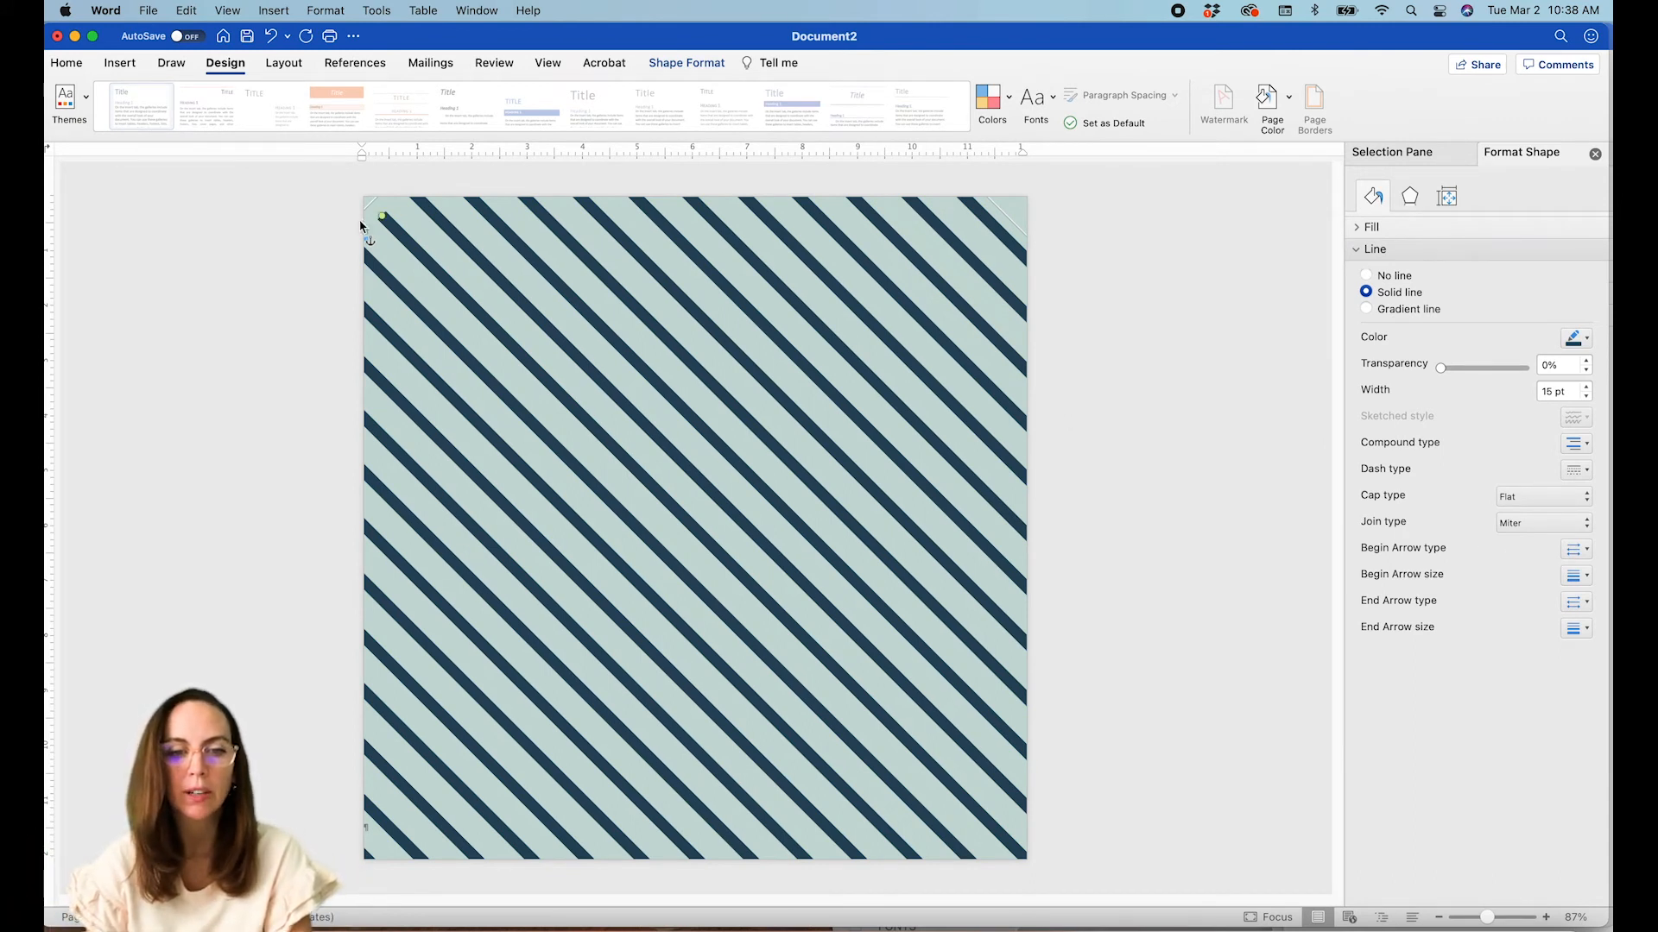
pyautogui.moveTo(432, 267); pyautogui.dragTo(405, 240)
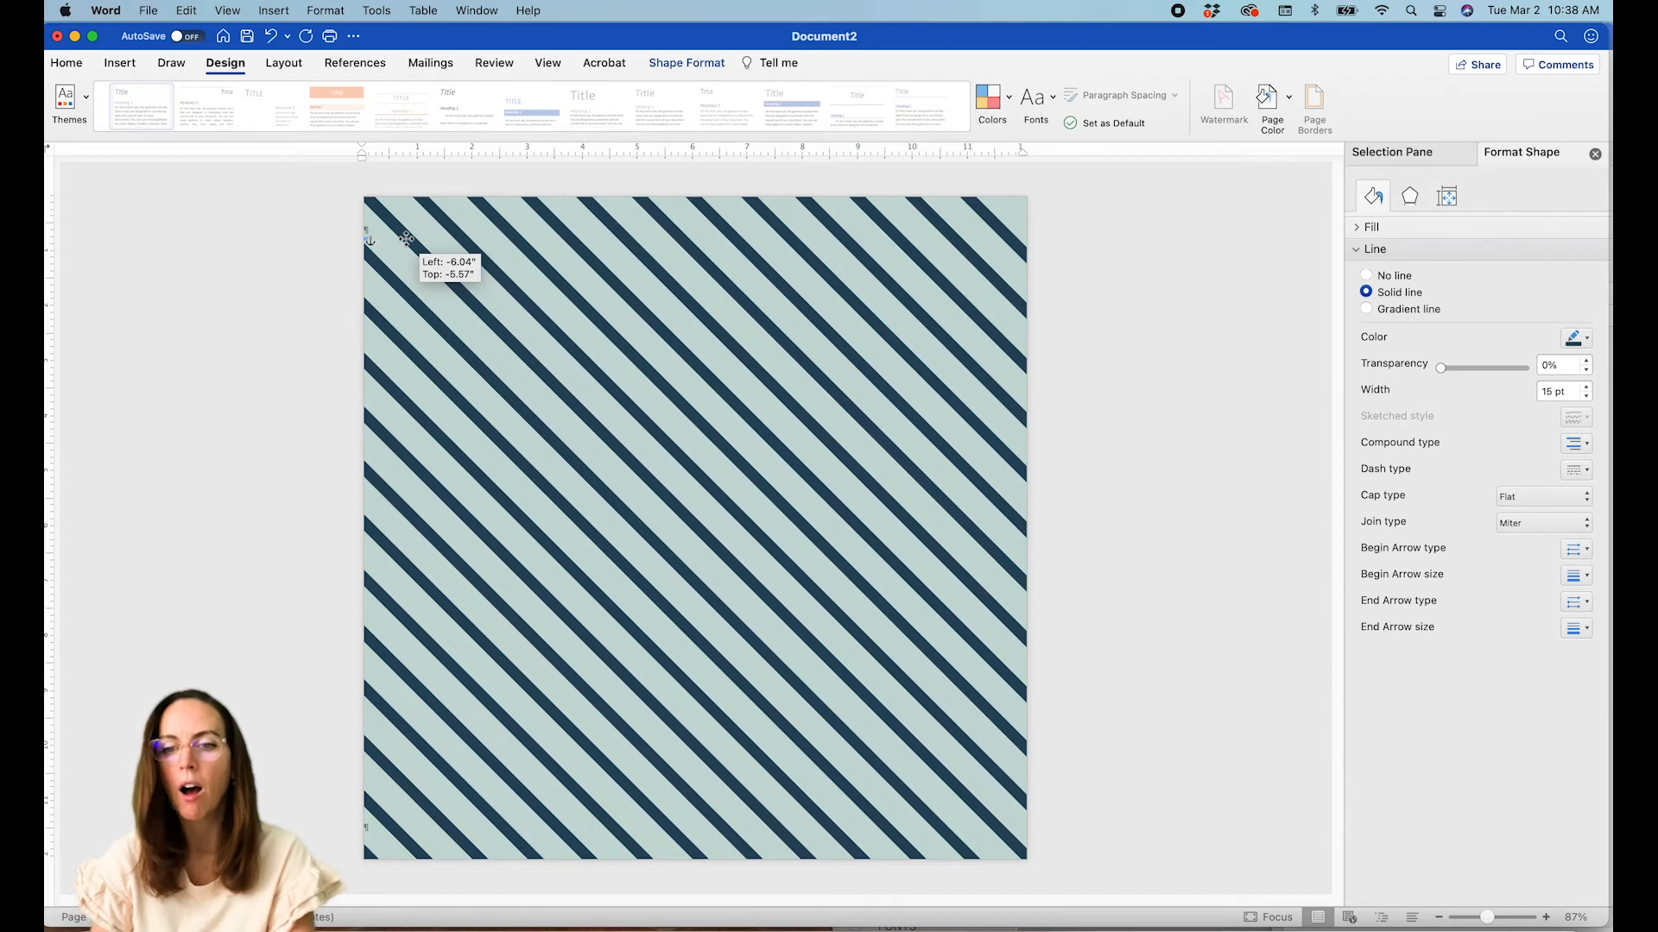
pyautogui.click(1191, 317)
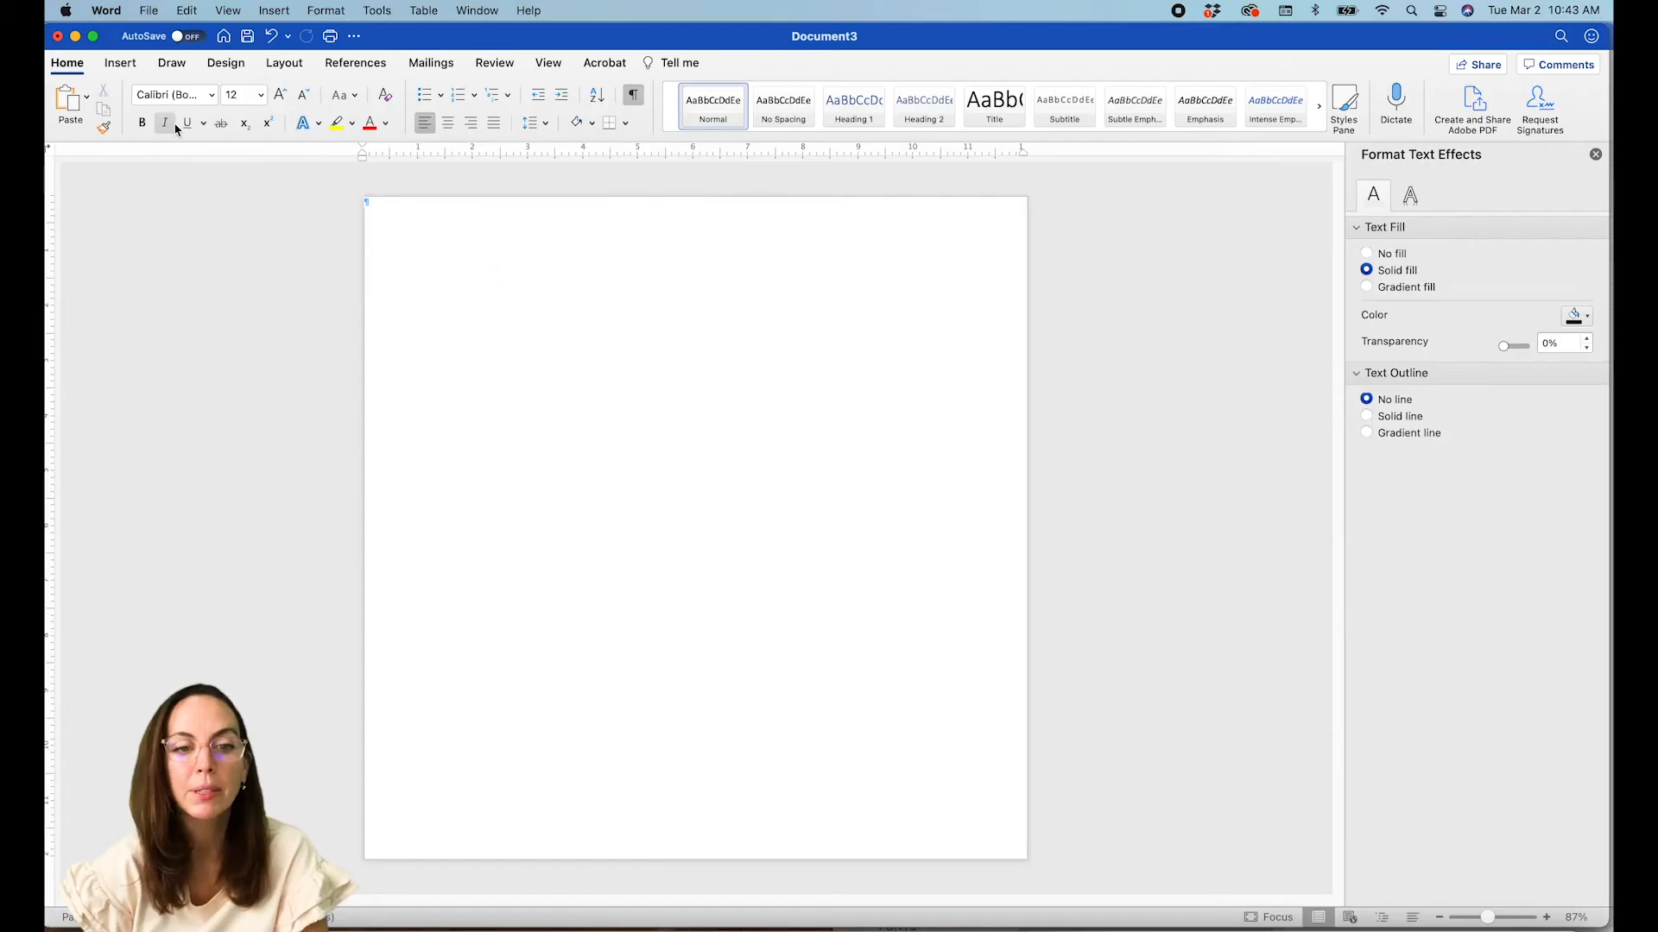
# - Draw a straight horizontal line about 2 inches long in the upper part of the blank page
pyautogui.click(126, 65)
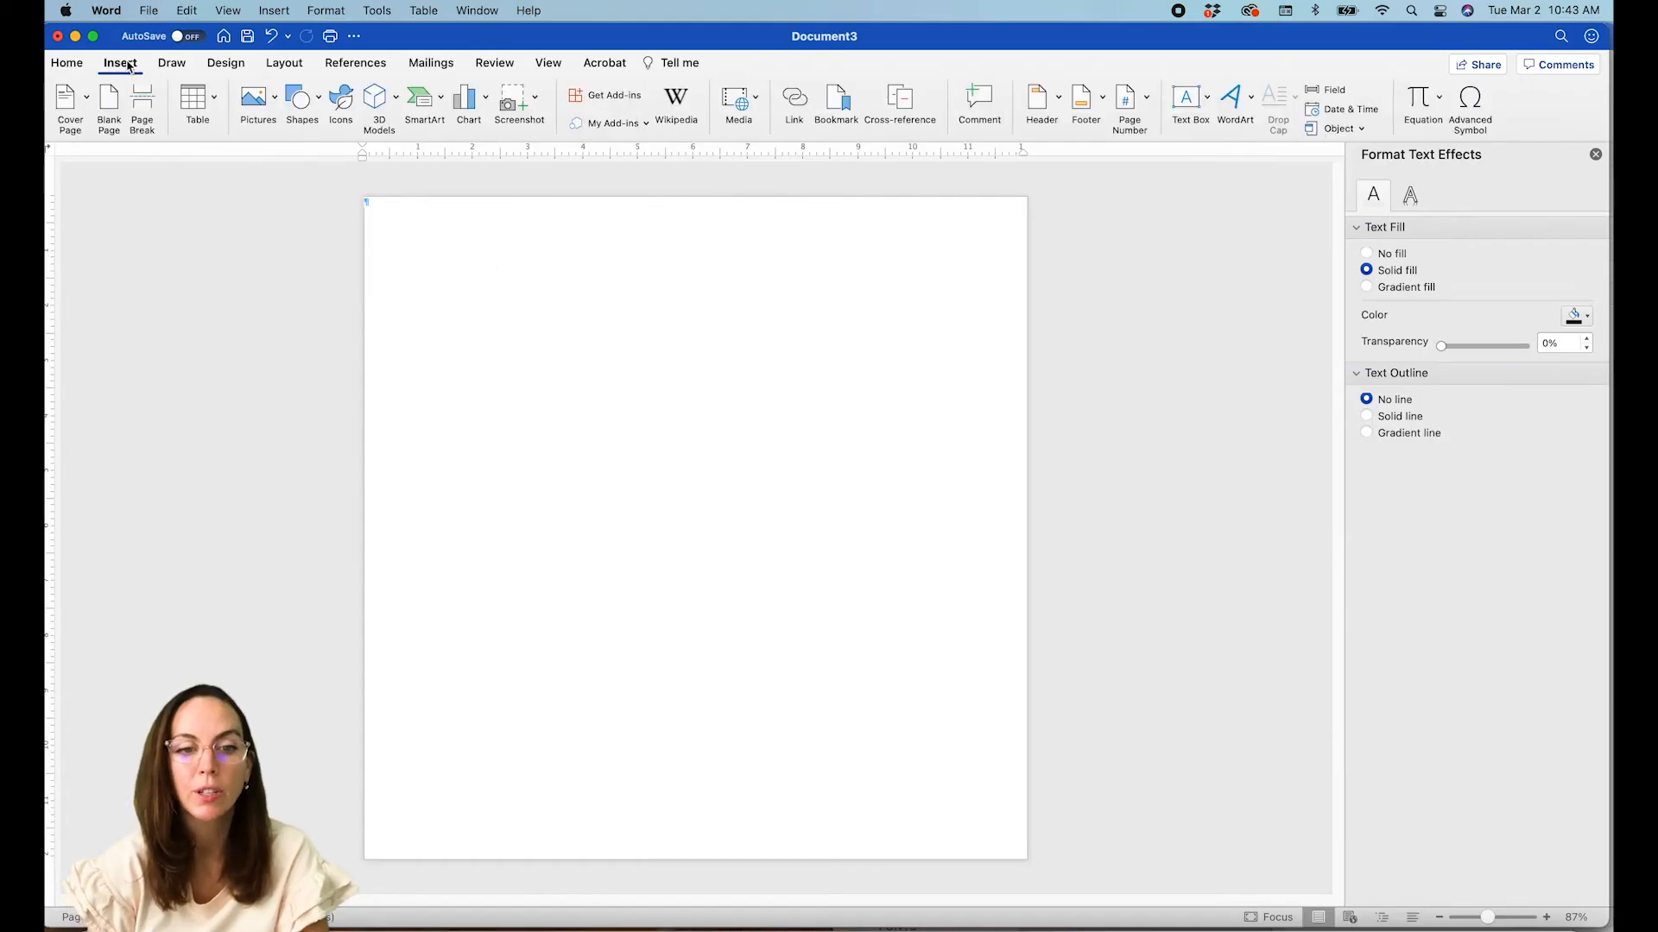
pyautogui.click(298, 110)
pyautogui.click(385, 161)
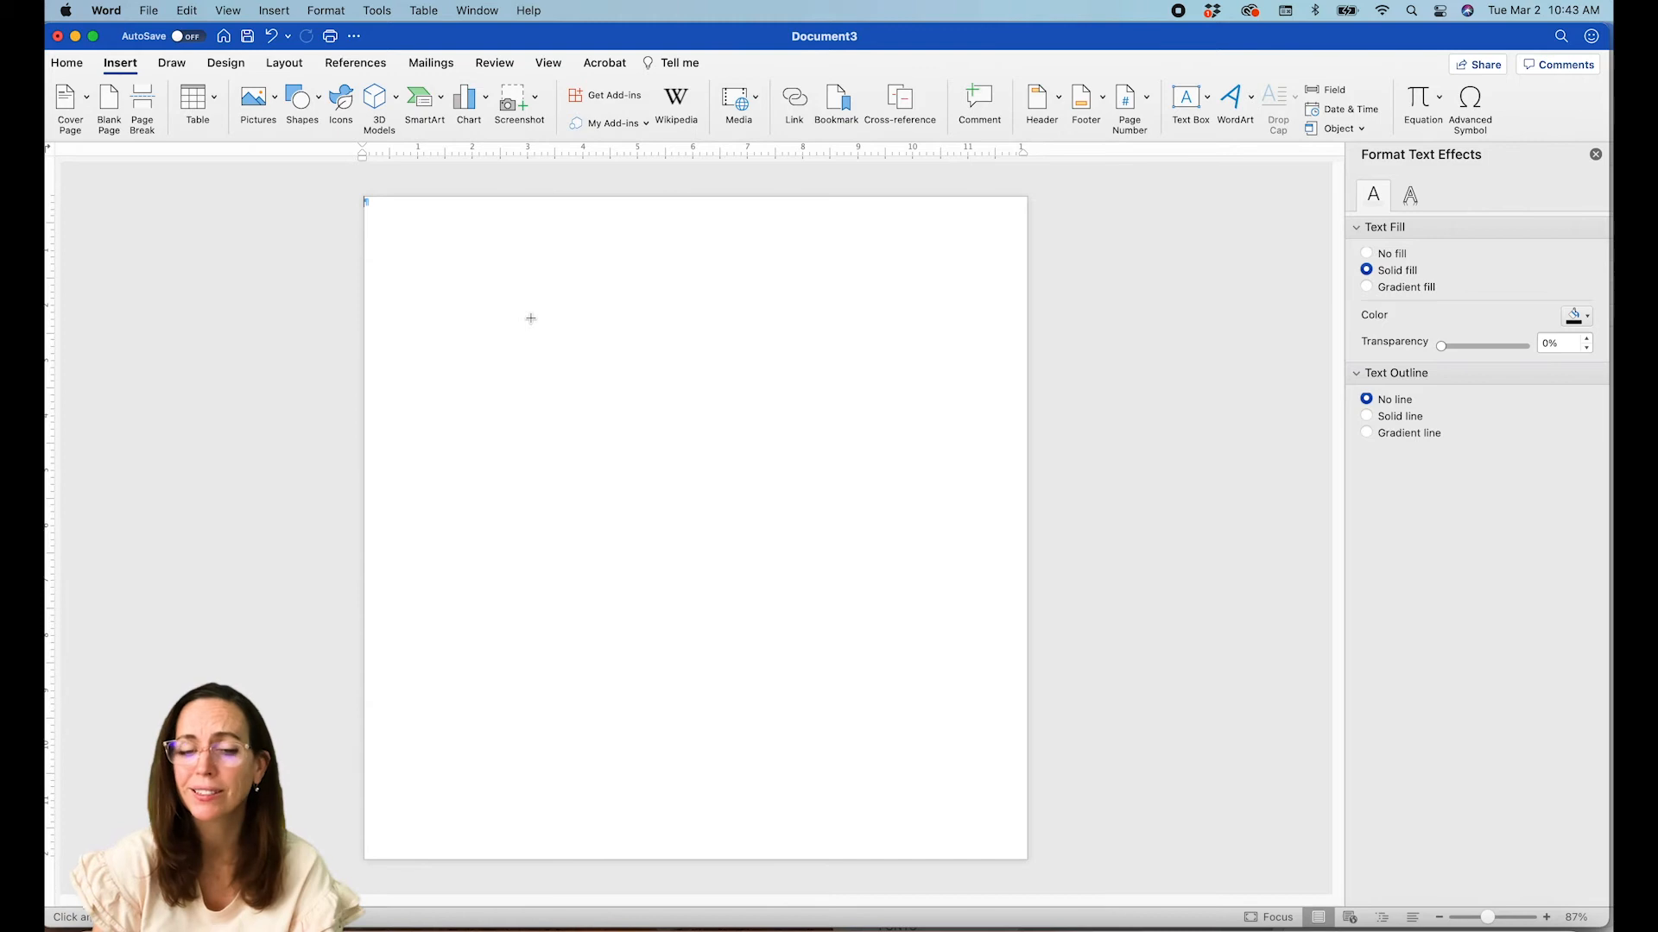
pyautogui.moveTo(531, 318)
pyautogui.mouseDown()
pyautogui.moveTo(649, 317)
pyautogui.moveTo(639, 337)
pyautogui.moveTo(640, 319)
pyautogui.mouseUp()
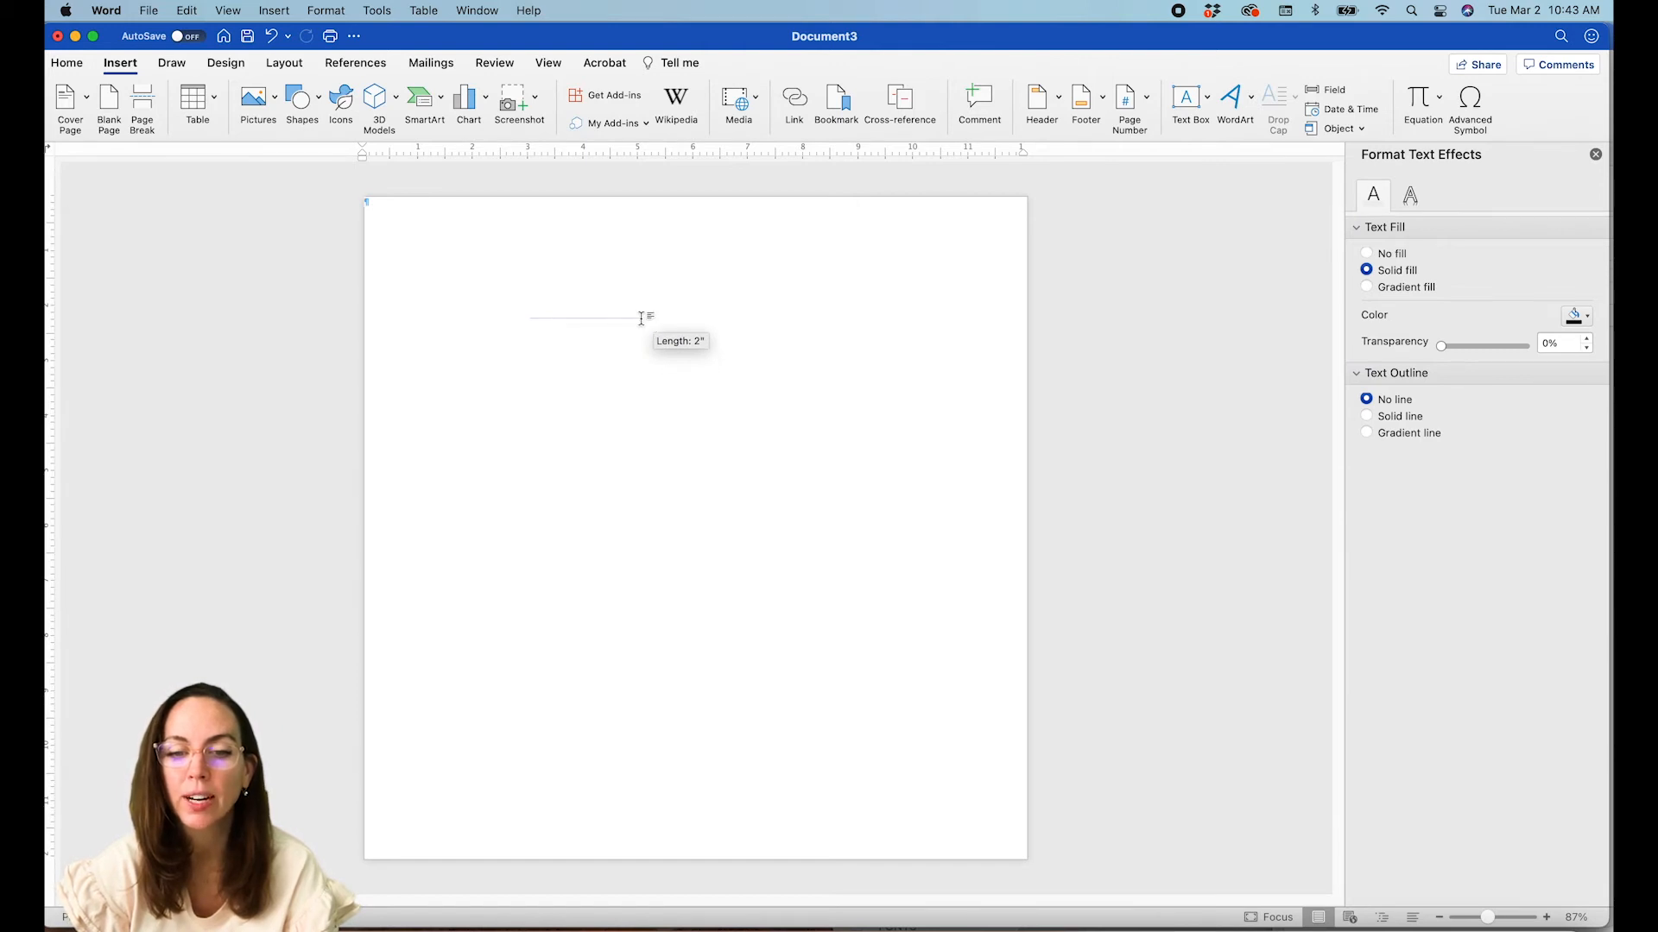
# - Set the horizontal line's length to 1.68 inches, leaving its height at 0 inches
pyautogui.click(1458, 96)
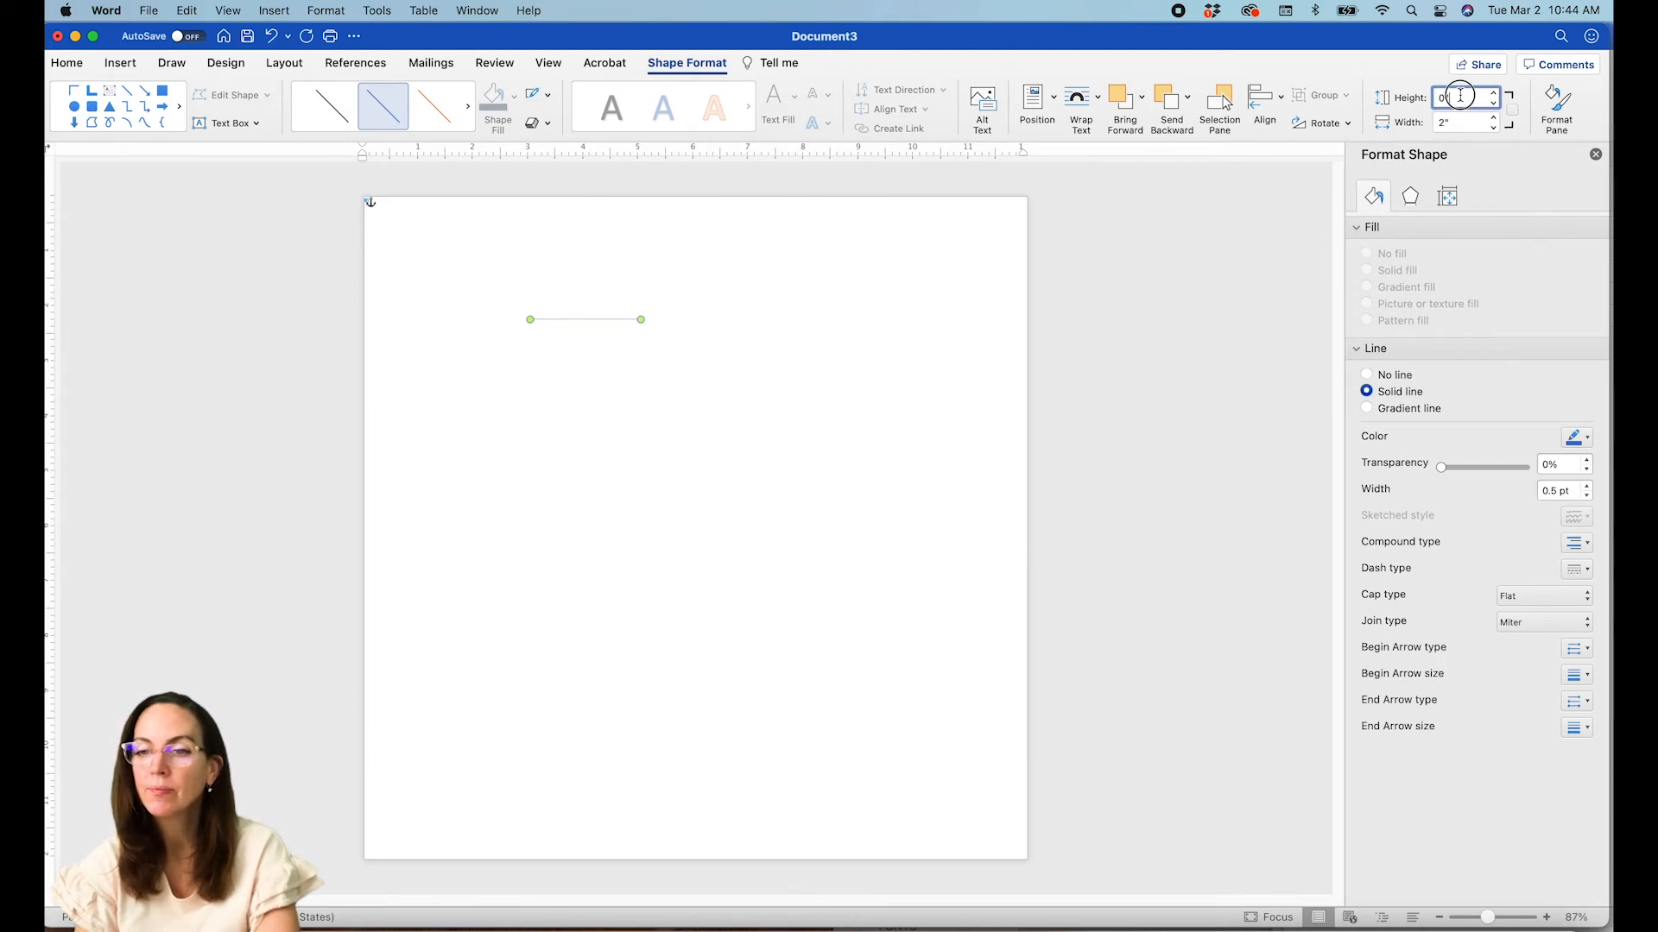
pyautogui.click(1459, 124)
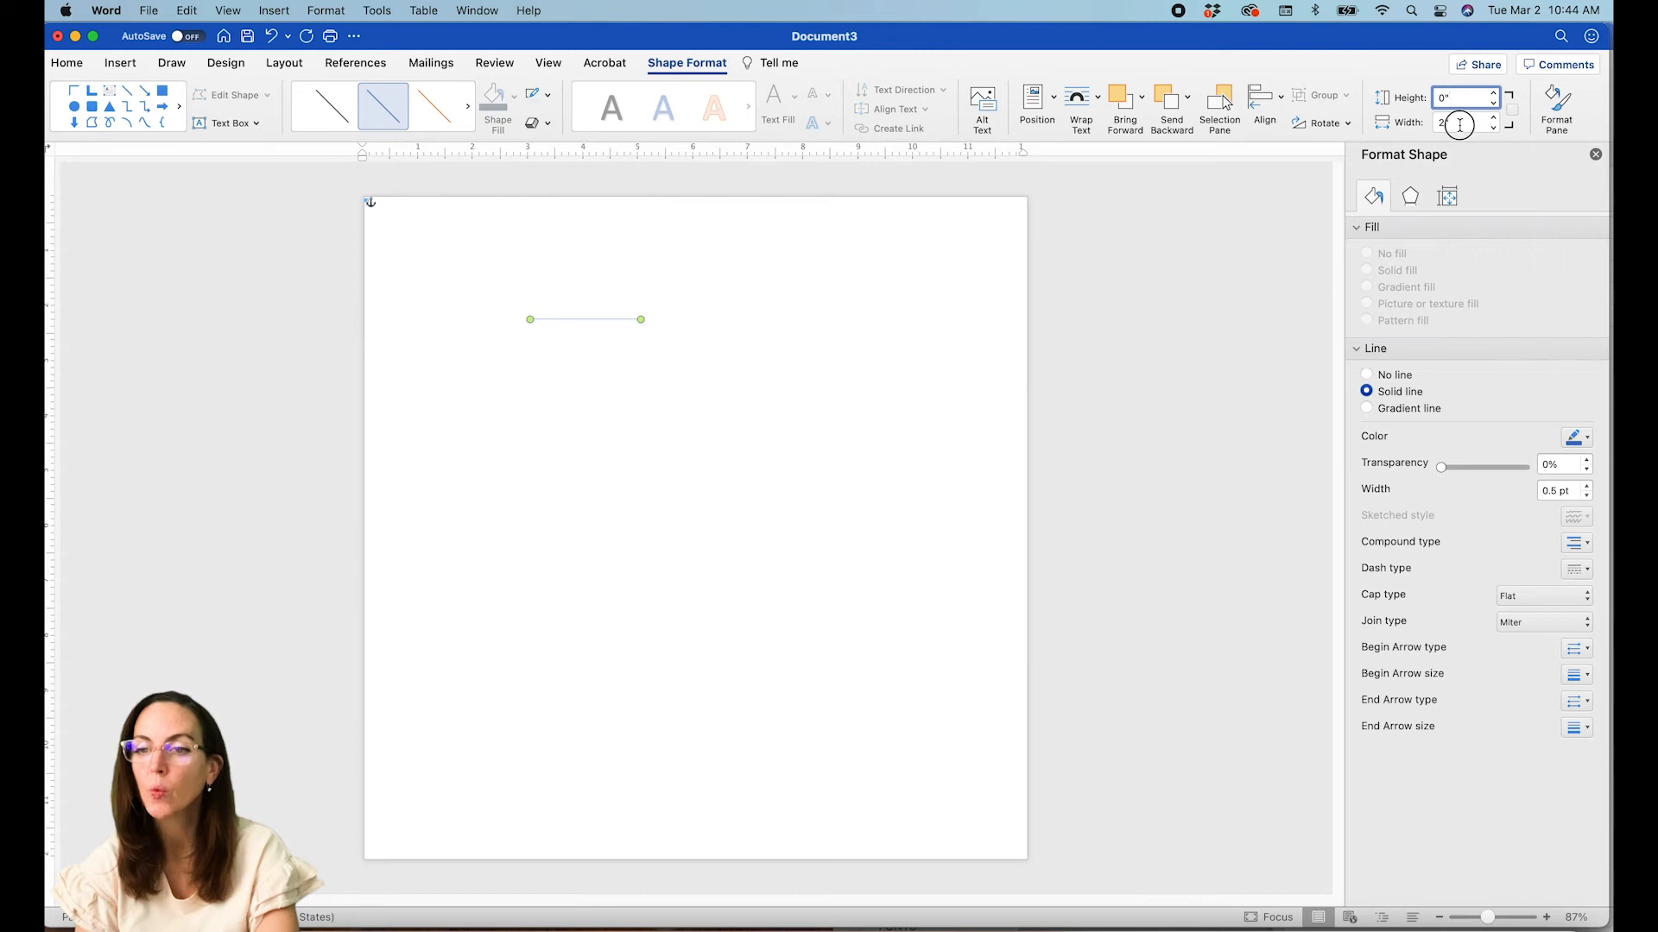
pyautogui.write('1.68')
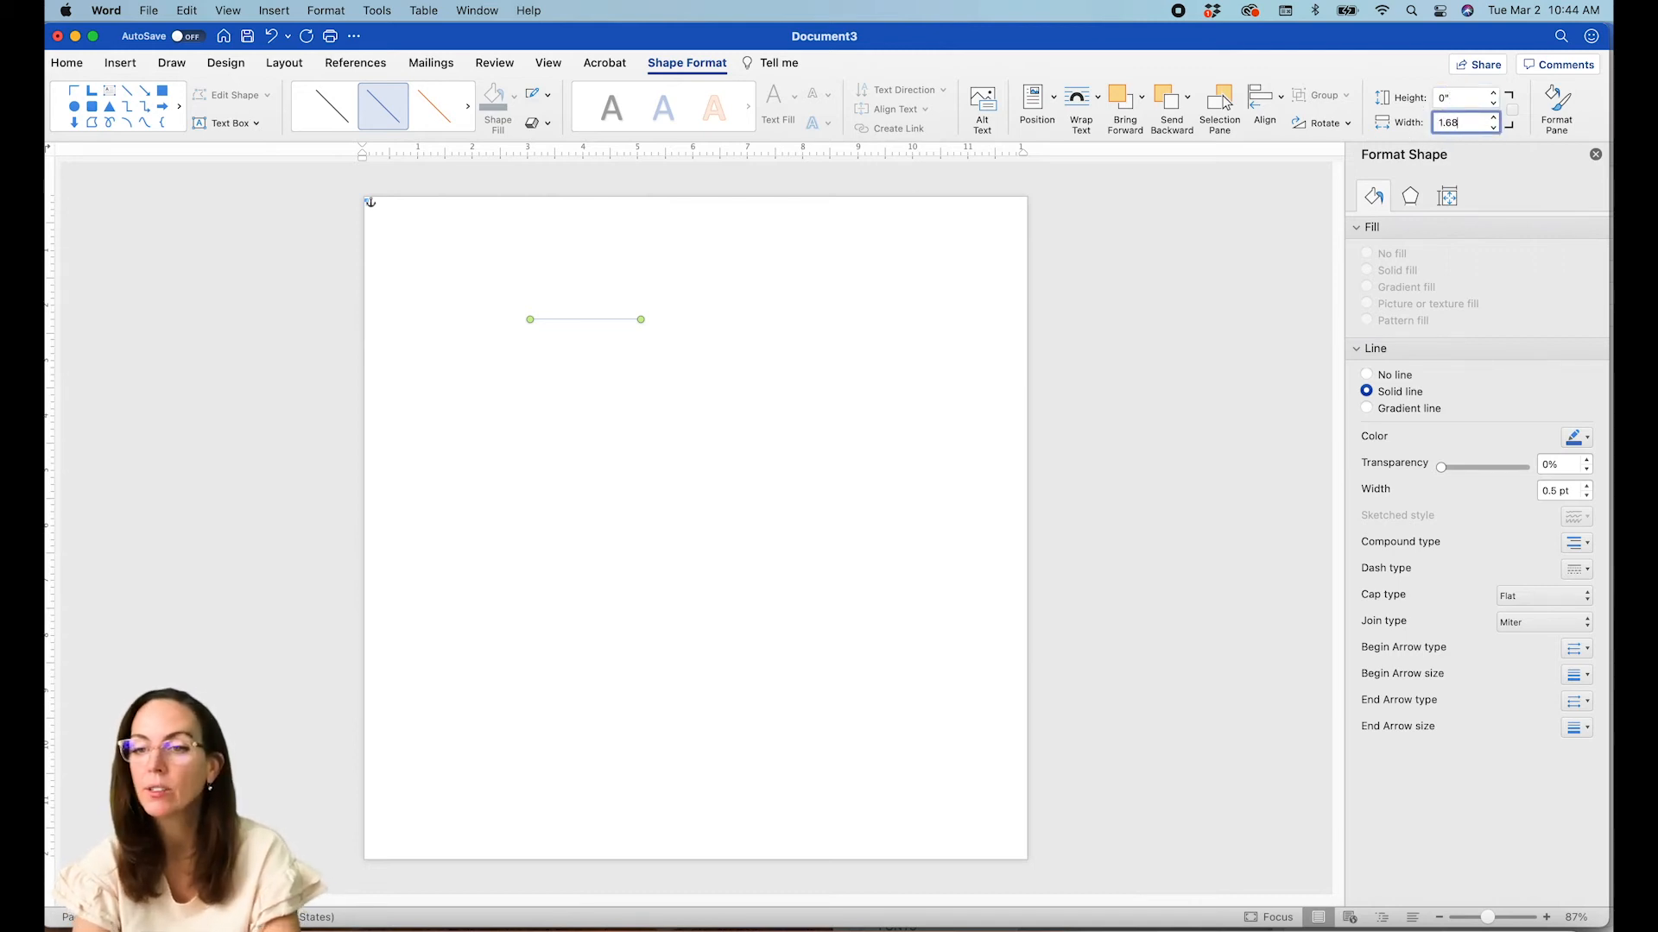
pyautogui.press('Return')
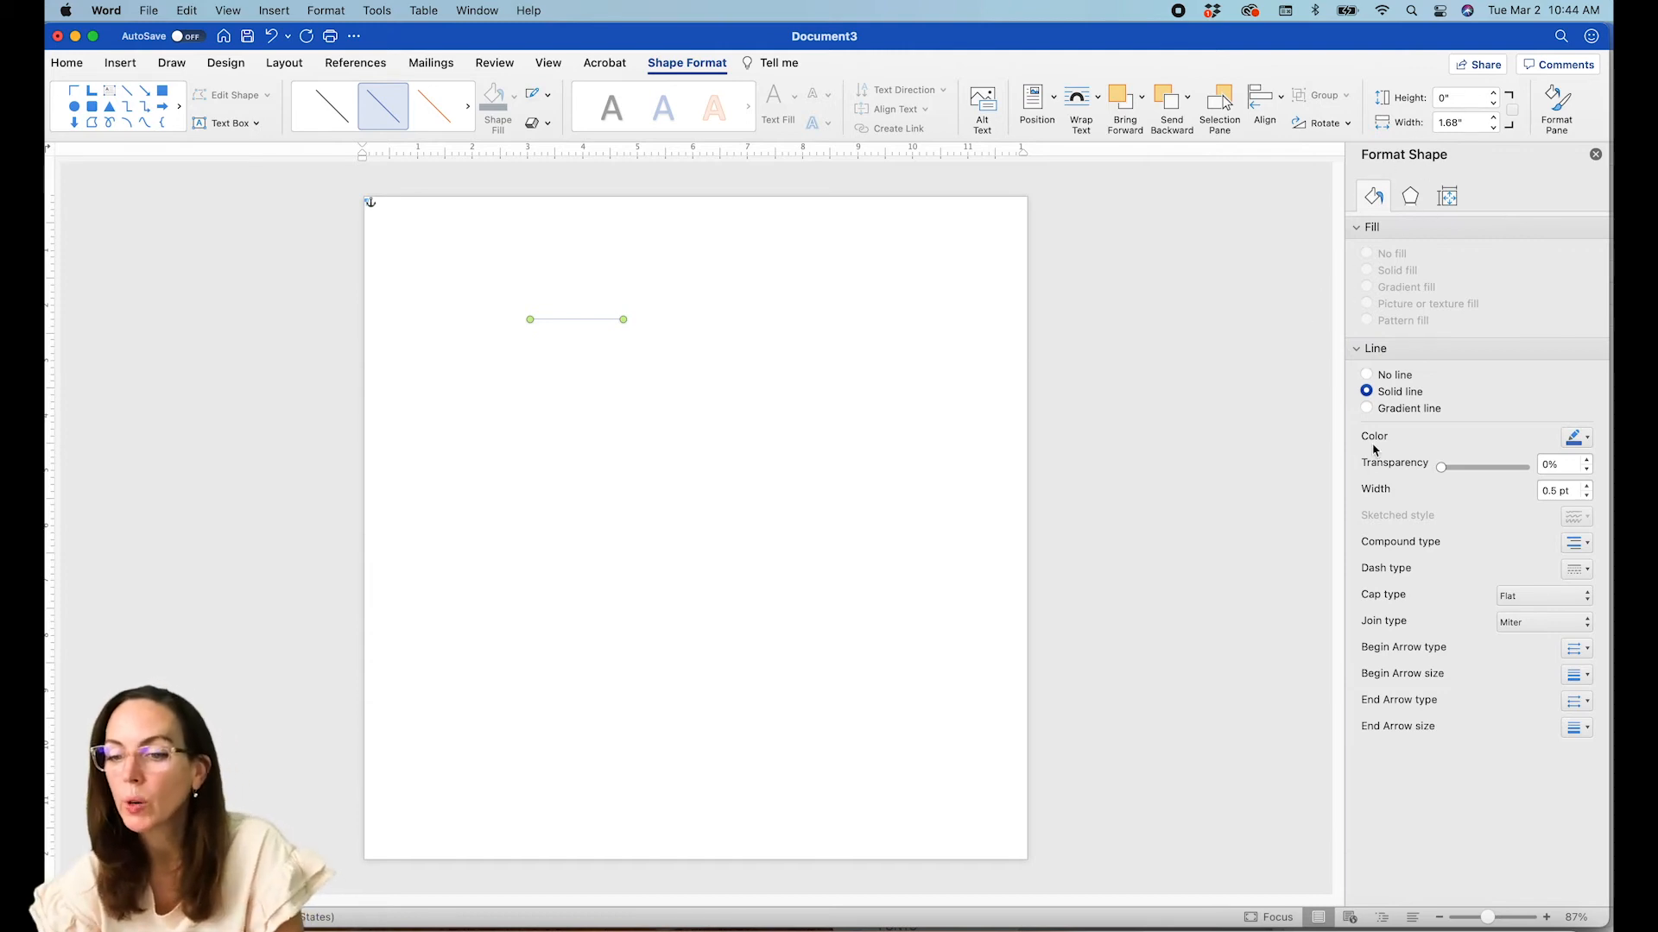
# - Set the horizontal line's weight to 26 pt and recolor it with the recently used coral
pyautogui.doubleClick(1552, 490)
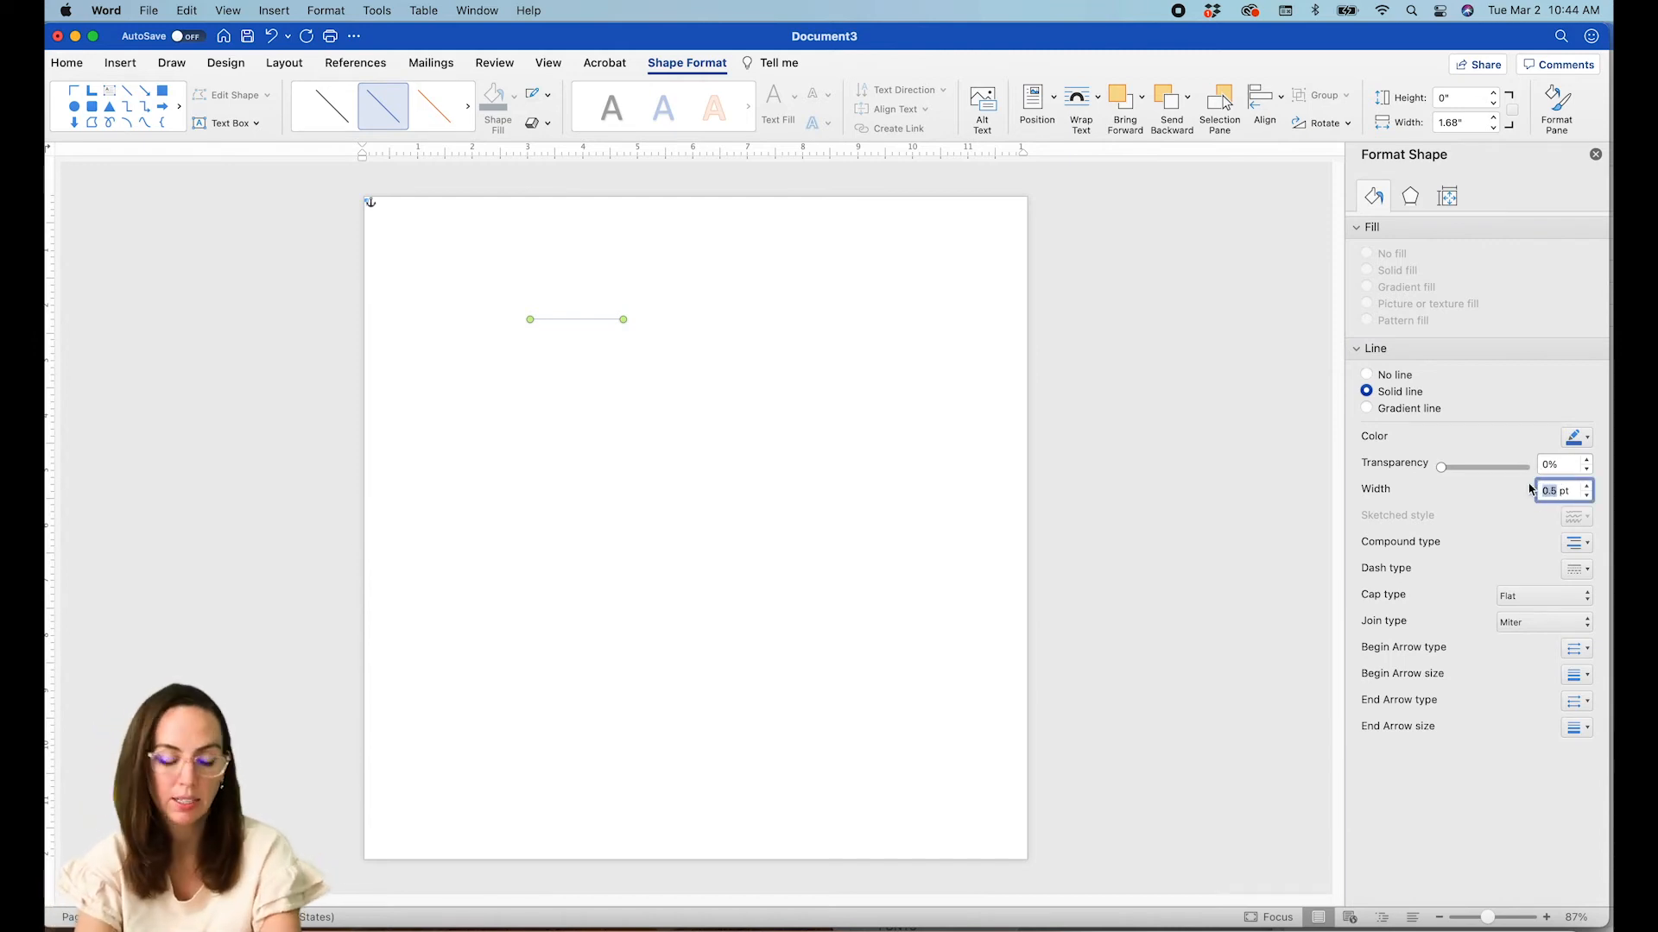
pyautogui.write('2')
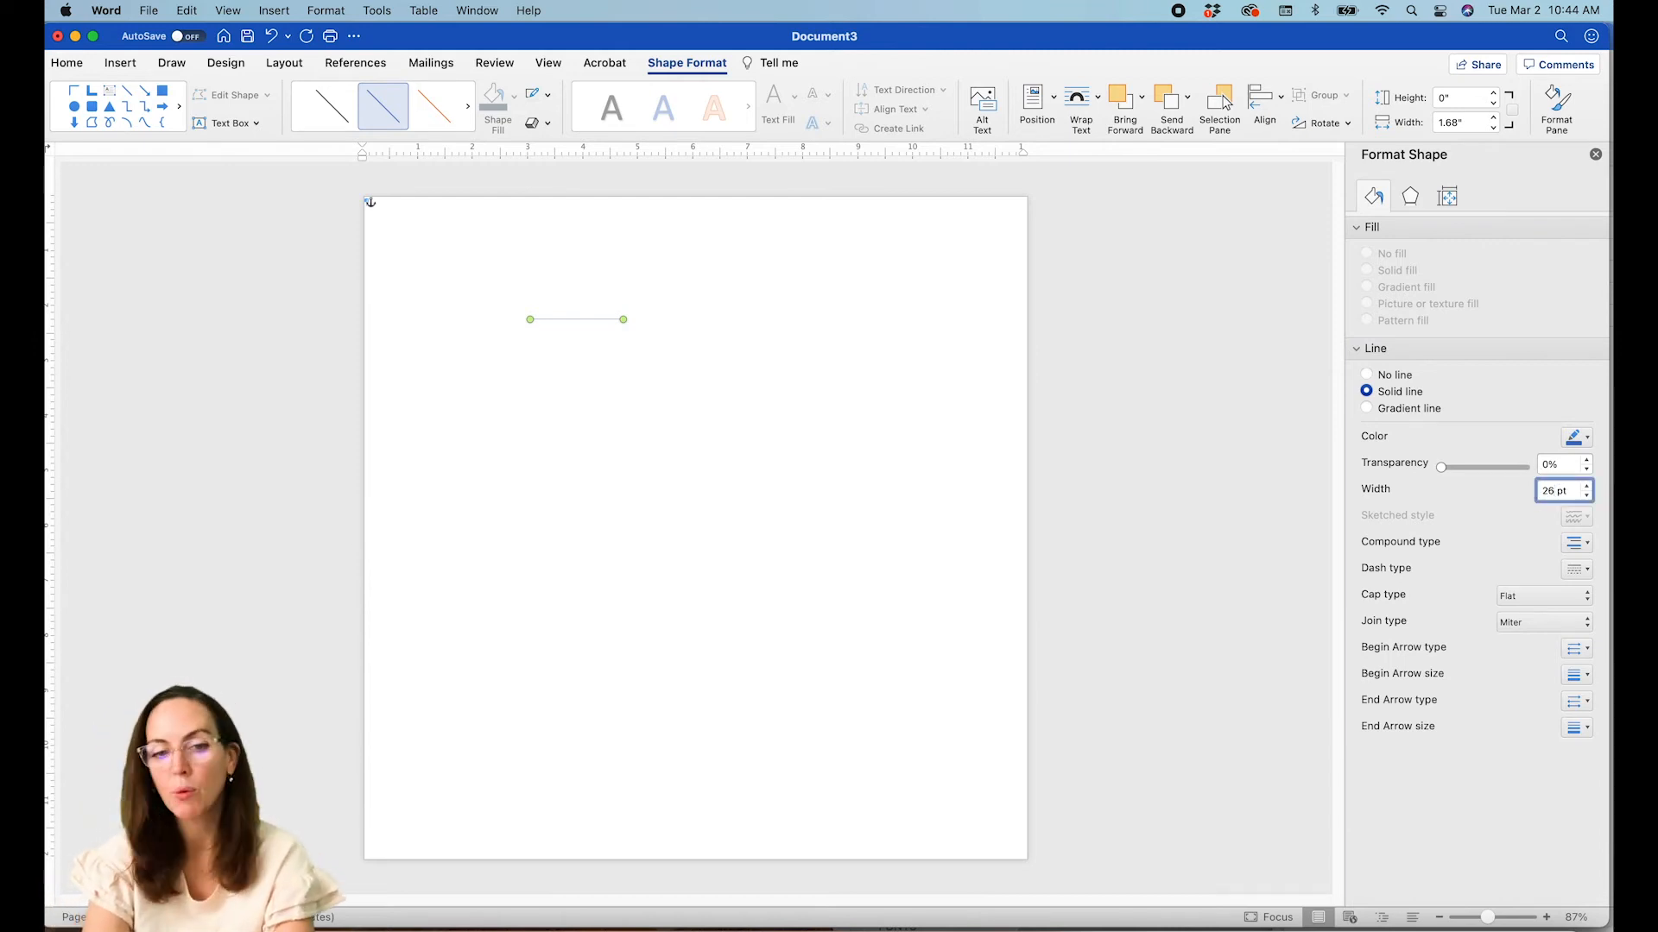
pyautogui.write('6')
pyautogui.press('Return')
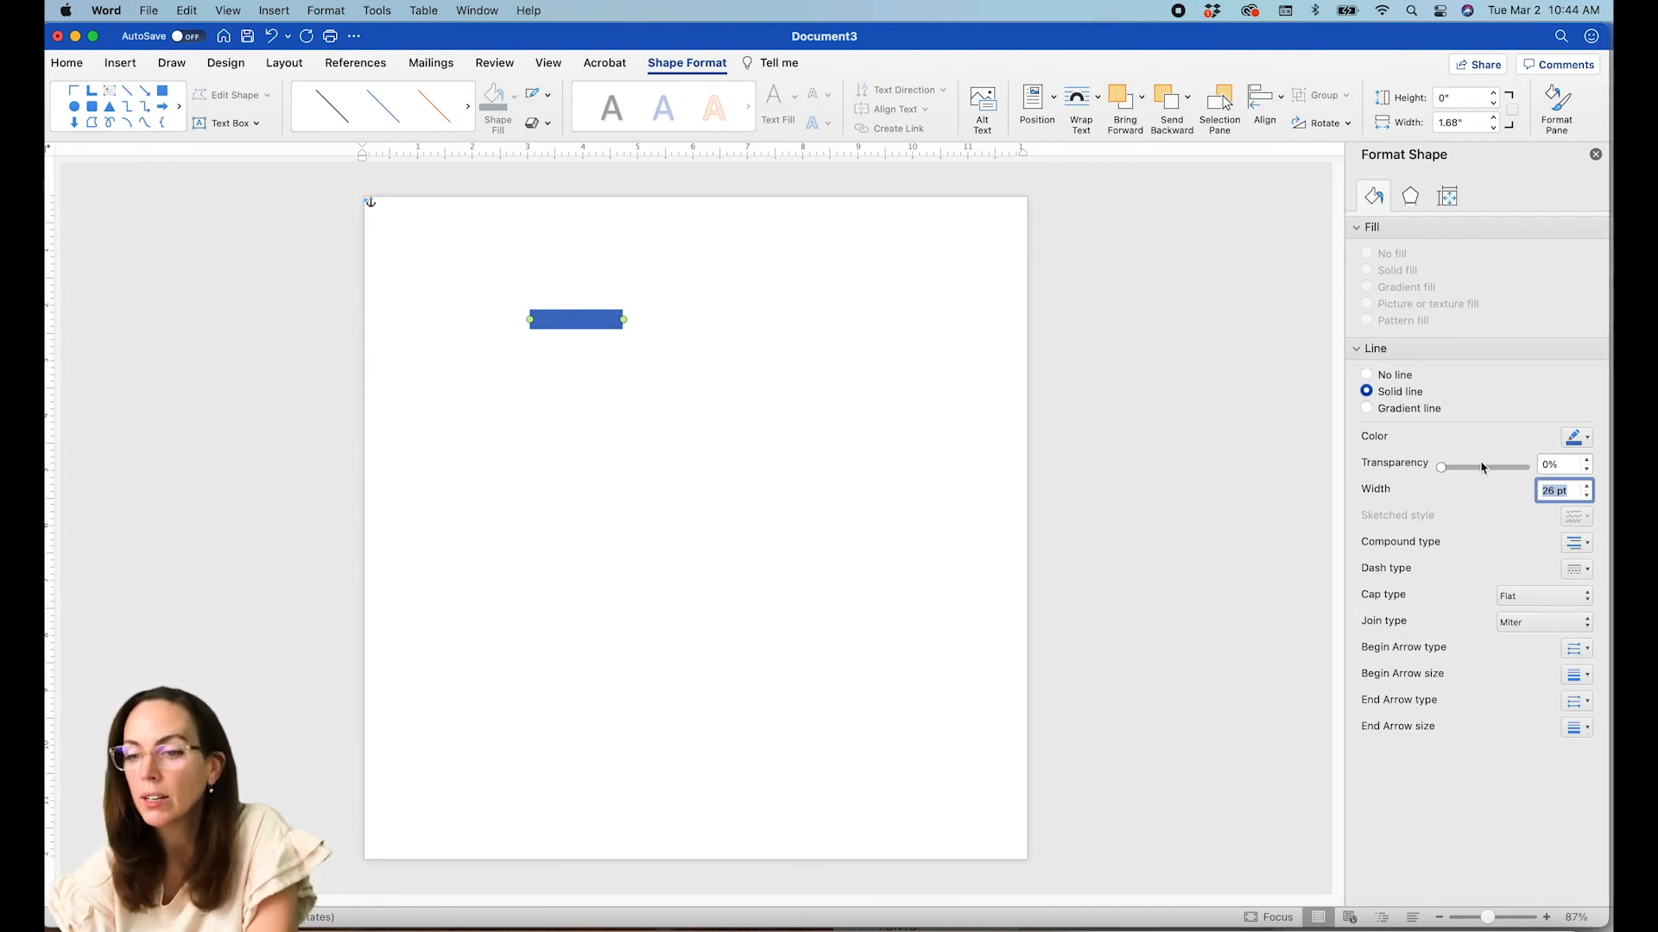
pyautogui.click(1589, 440)
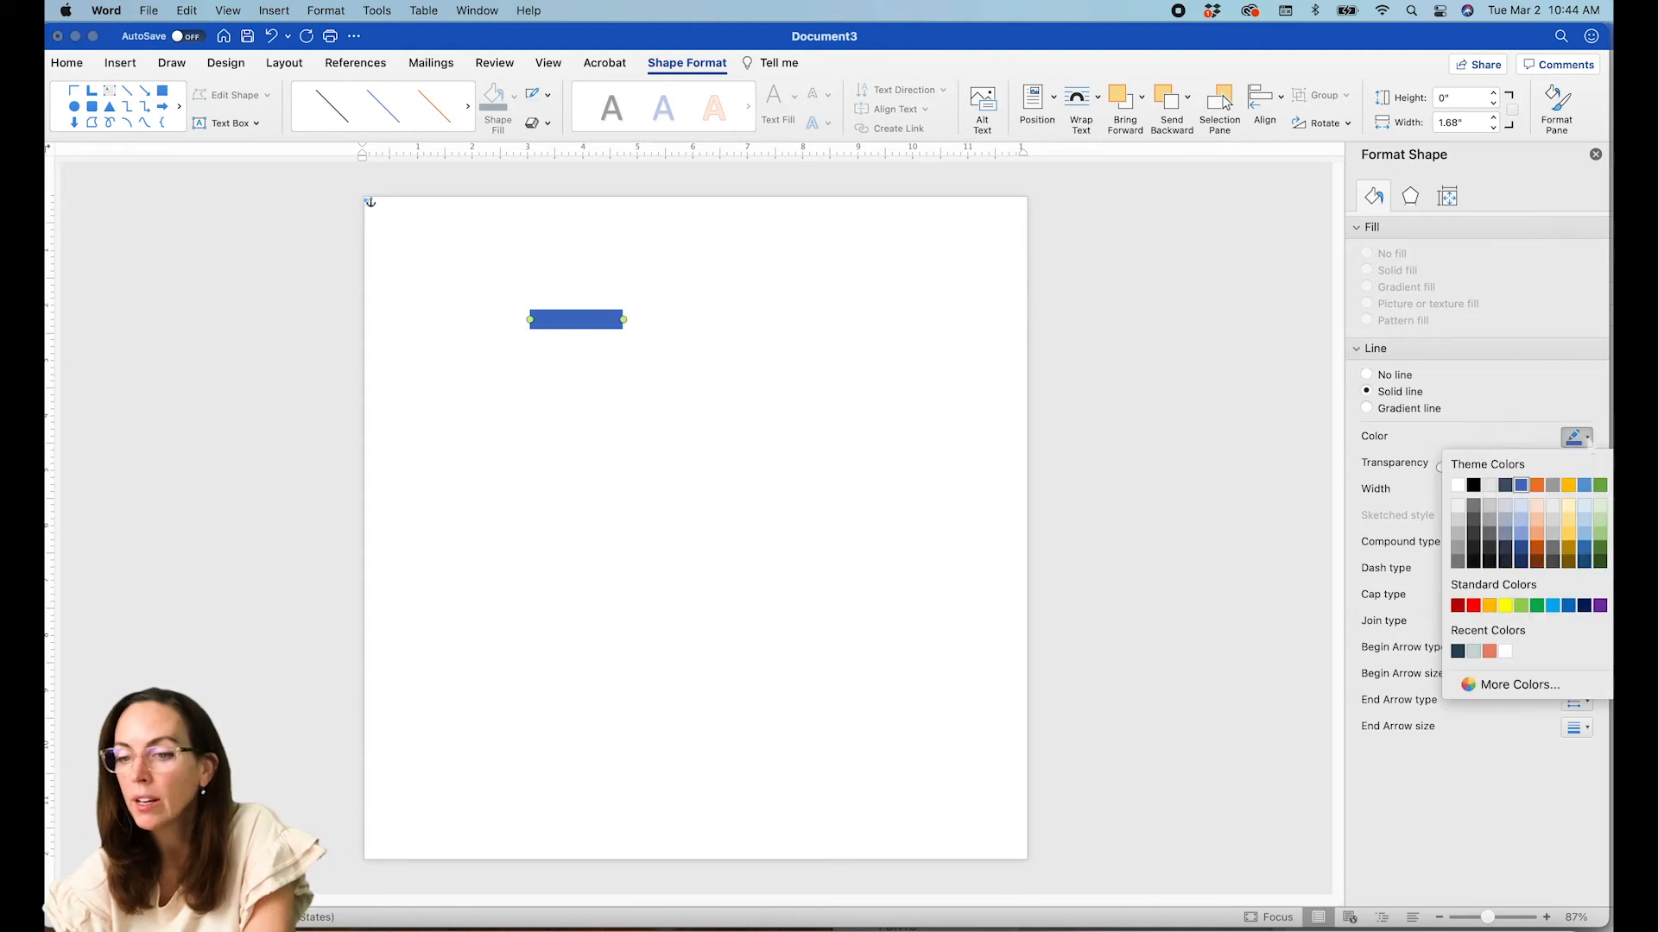
pyautogui.click(1490, 652)
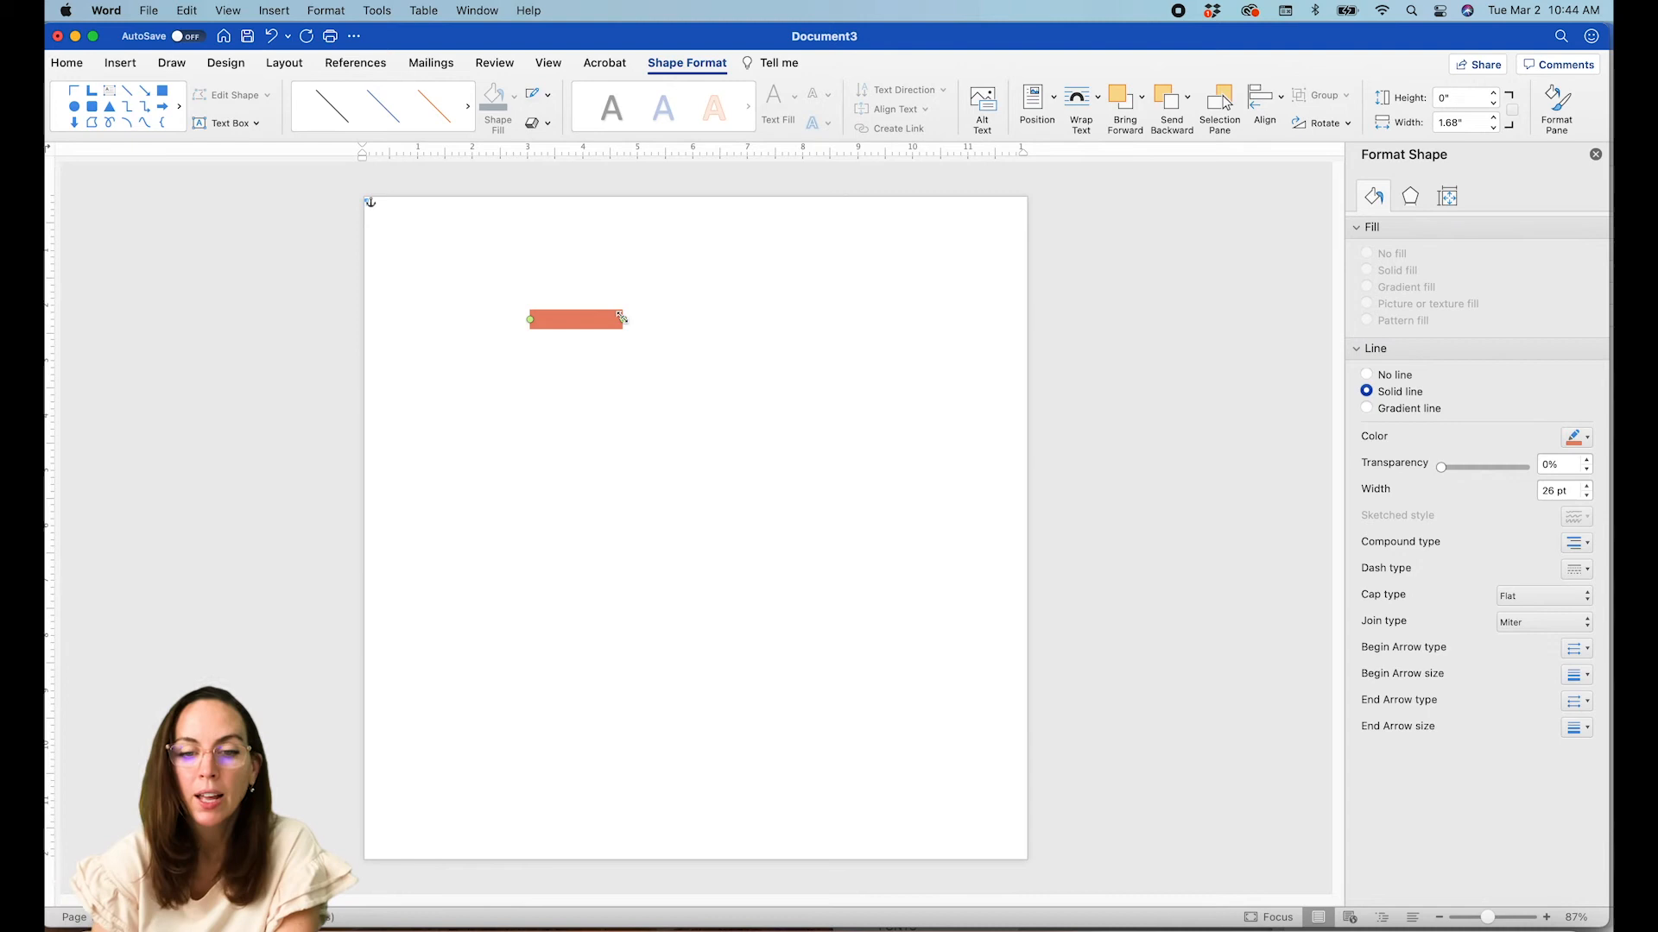
# - Move the coral line down to about 2.55 inches from the top and set its rotation to 42 degrees
pyautogui.moveTo(583, 324); pyautogui.dragTo(587, 343)
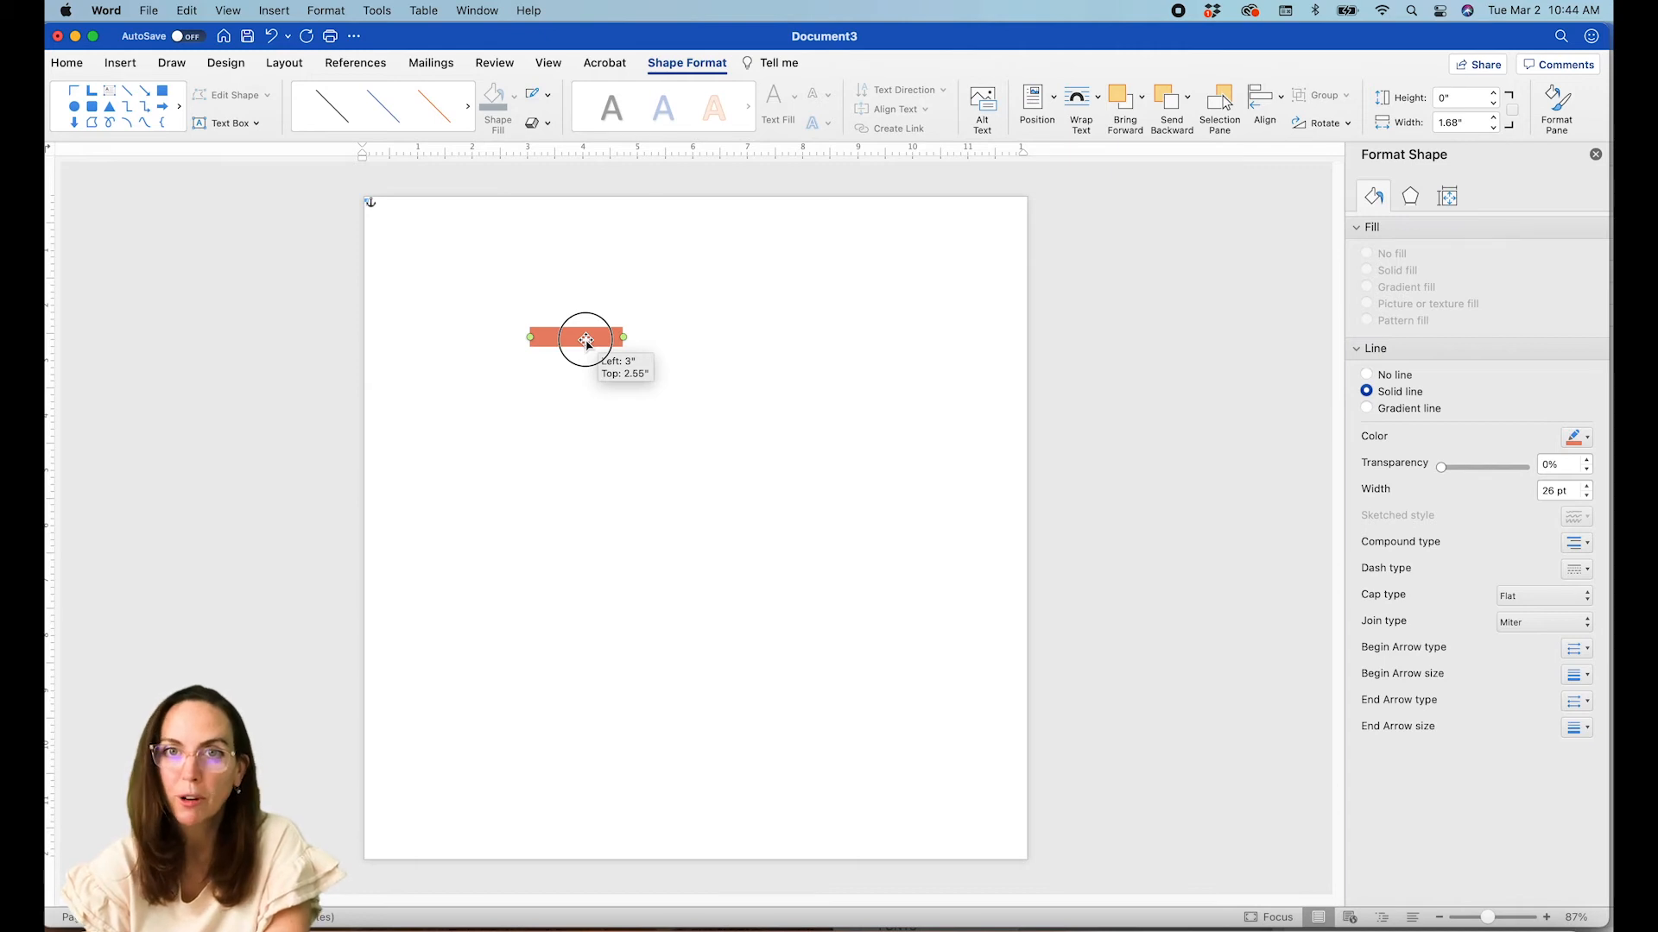
pyautogui.moveTo(586, 343); pyautogui.dragTo(586, 343)
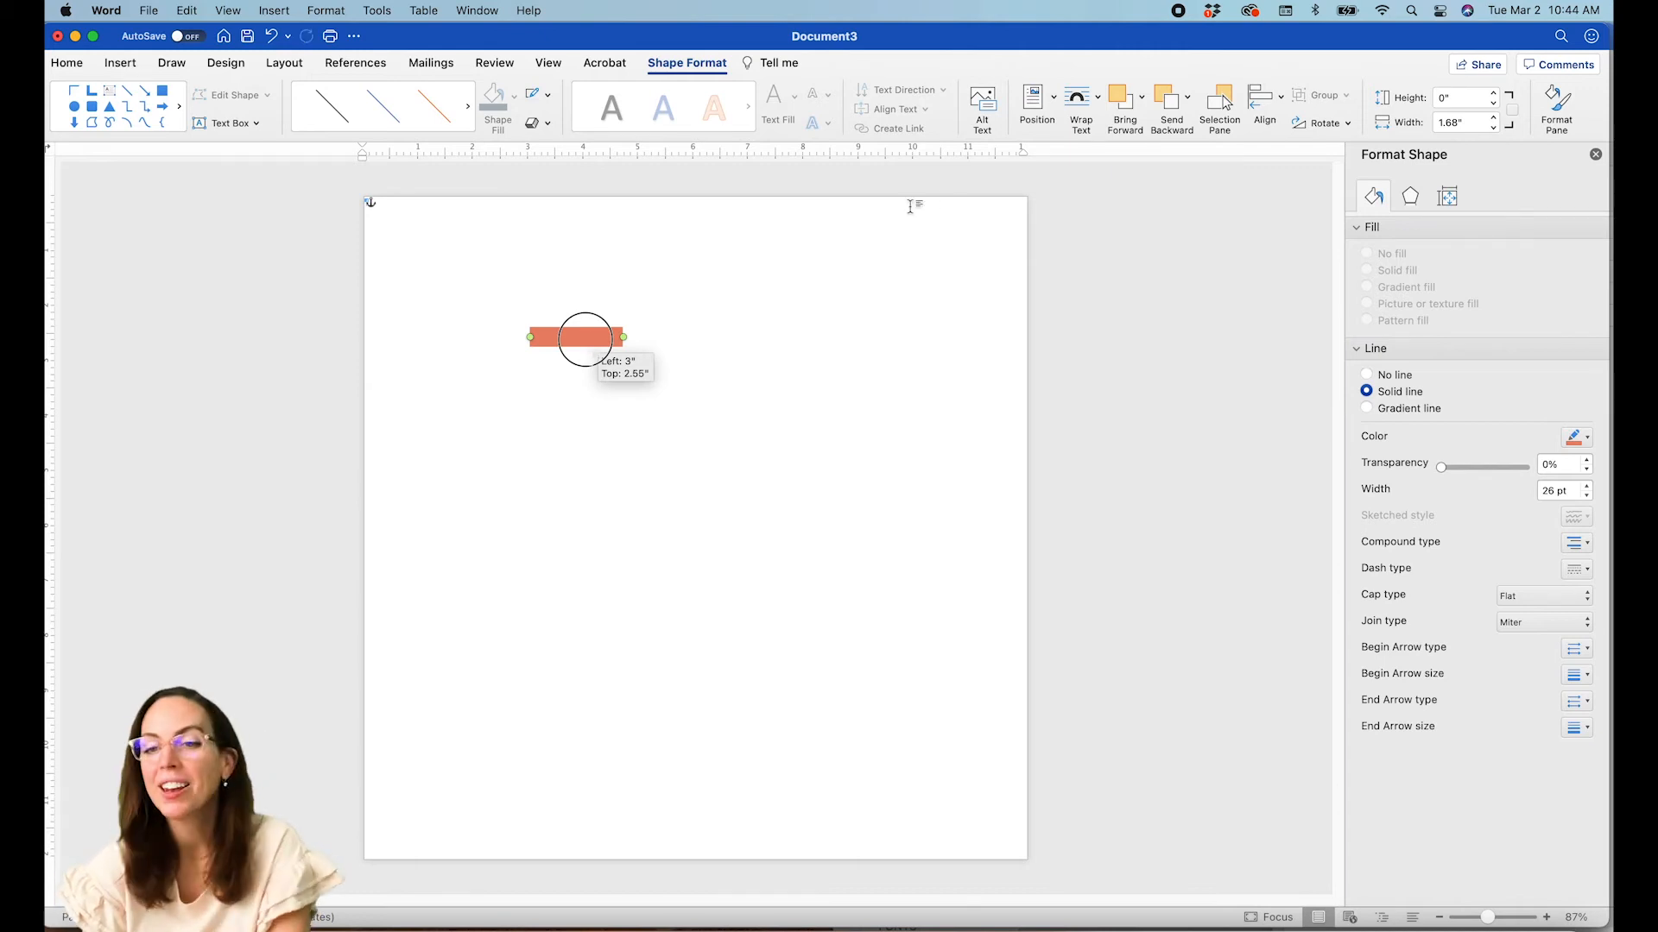
pyautogui.click(1331, 124)
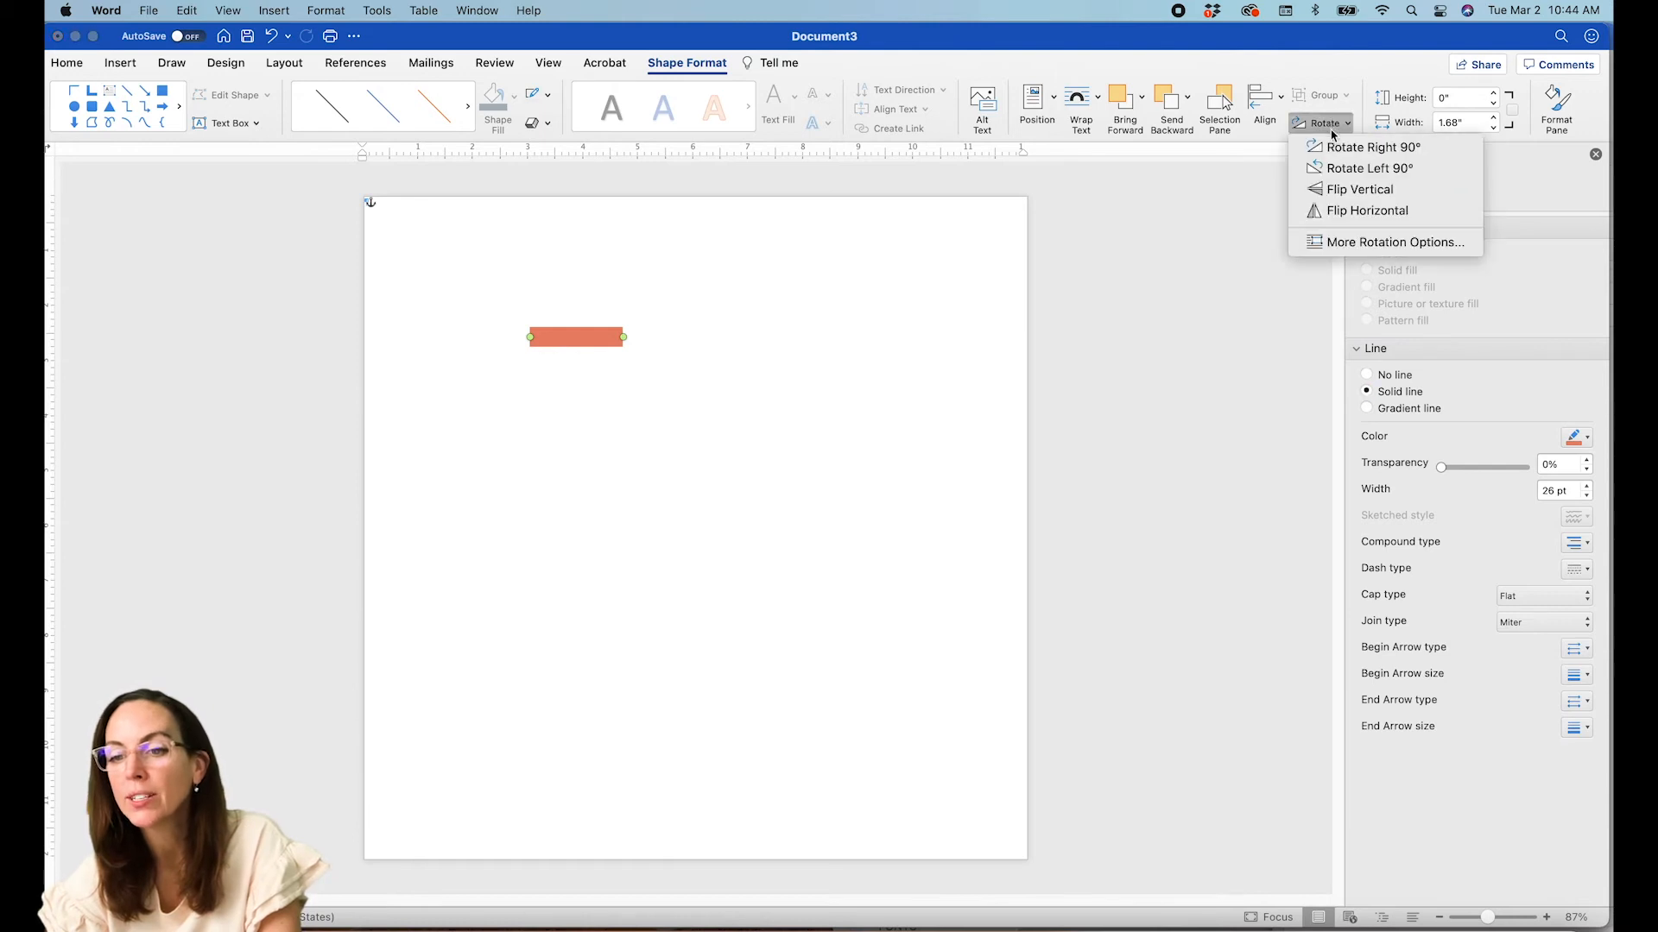
pyautogui.click(1340, 243)
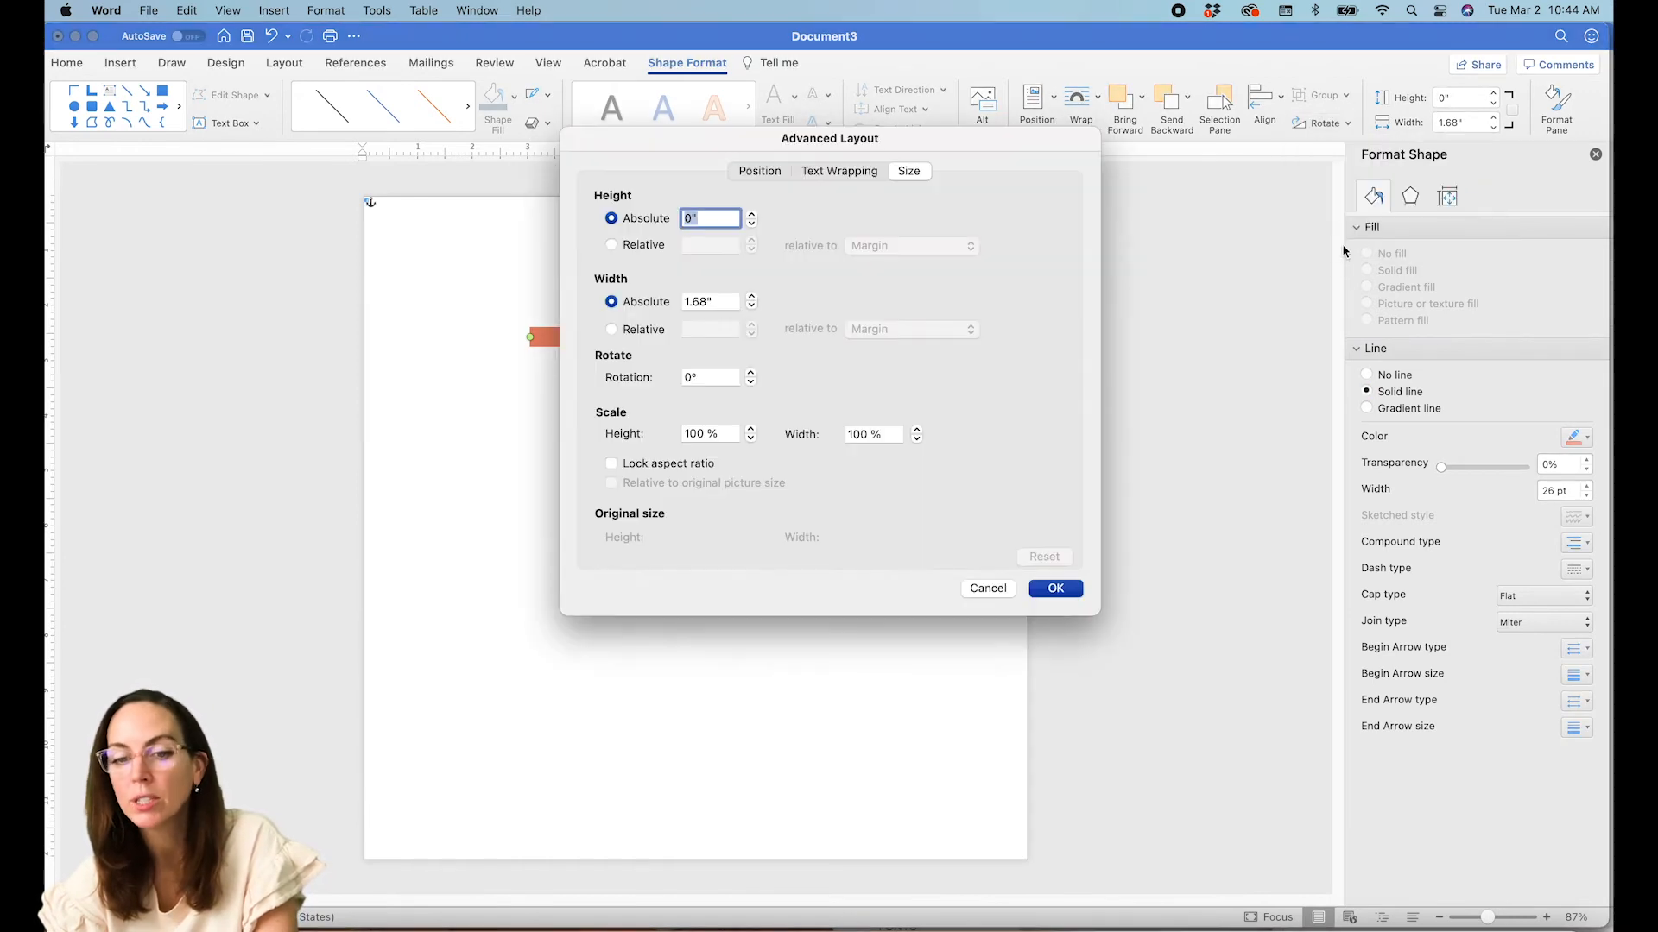
pyautogui.click(704, 377)
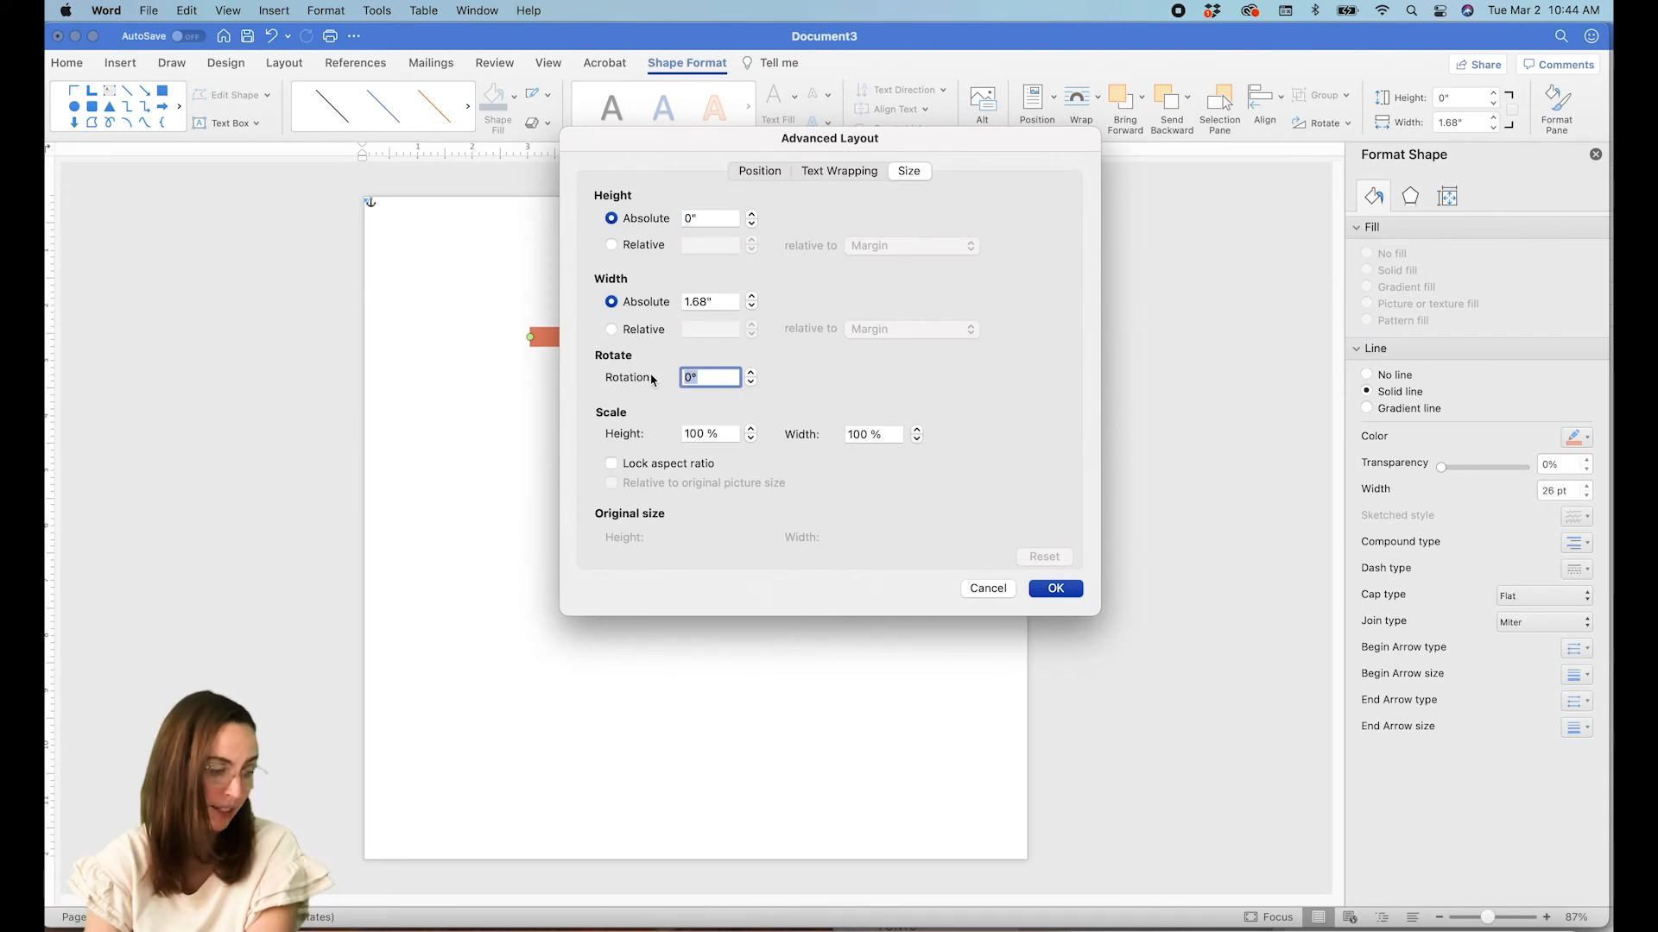
pyautogui.write('42')
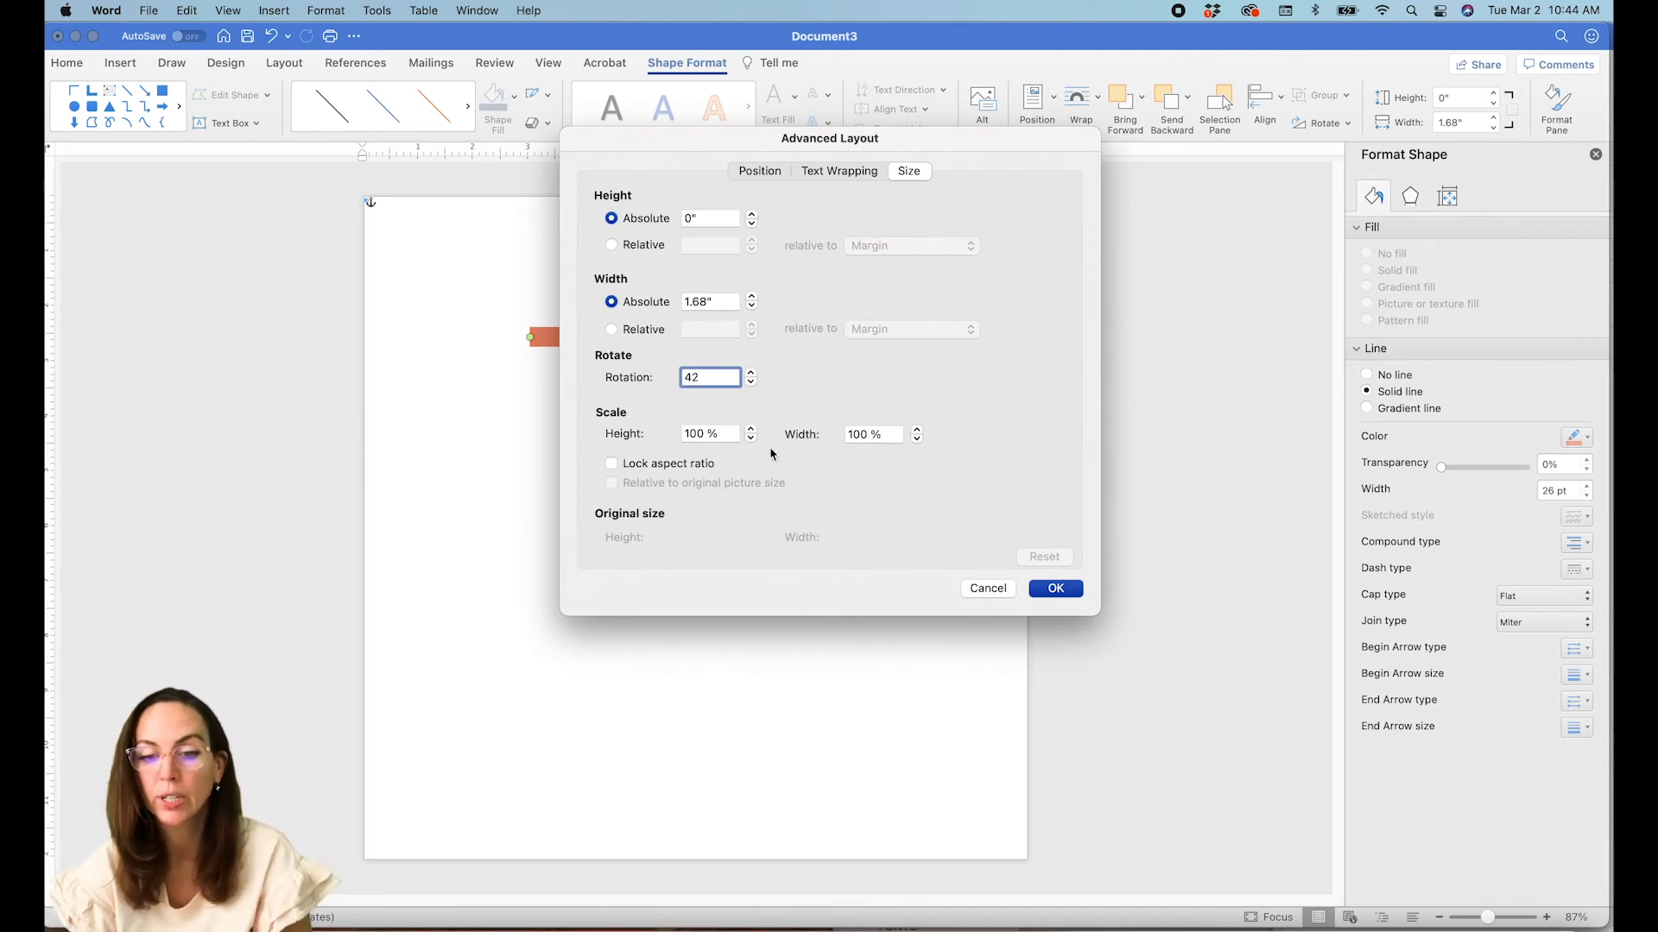
pyautogui.click(1056, 589)
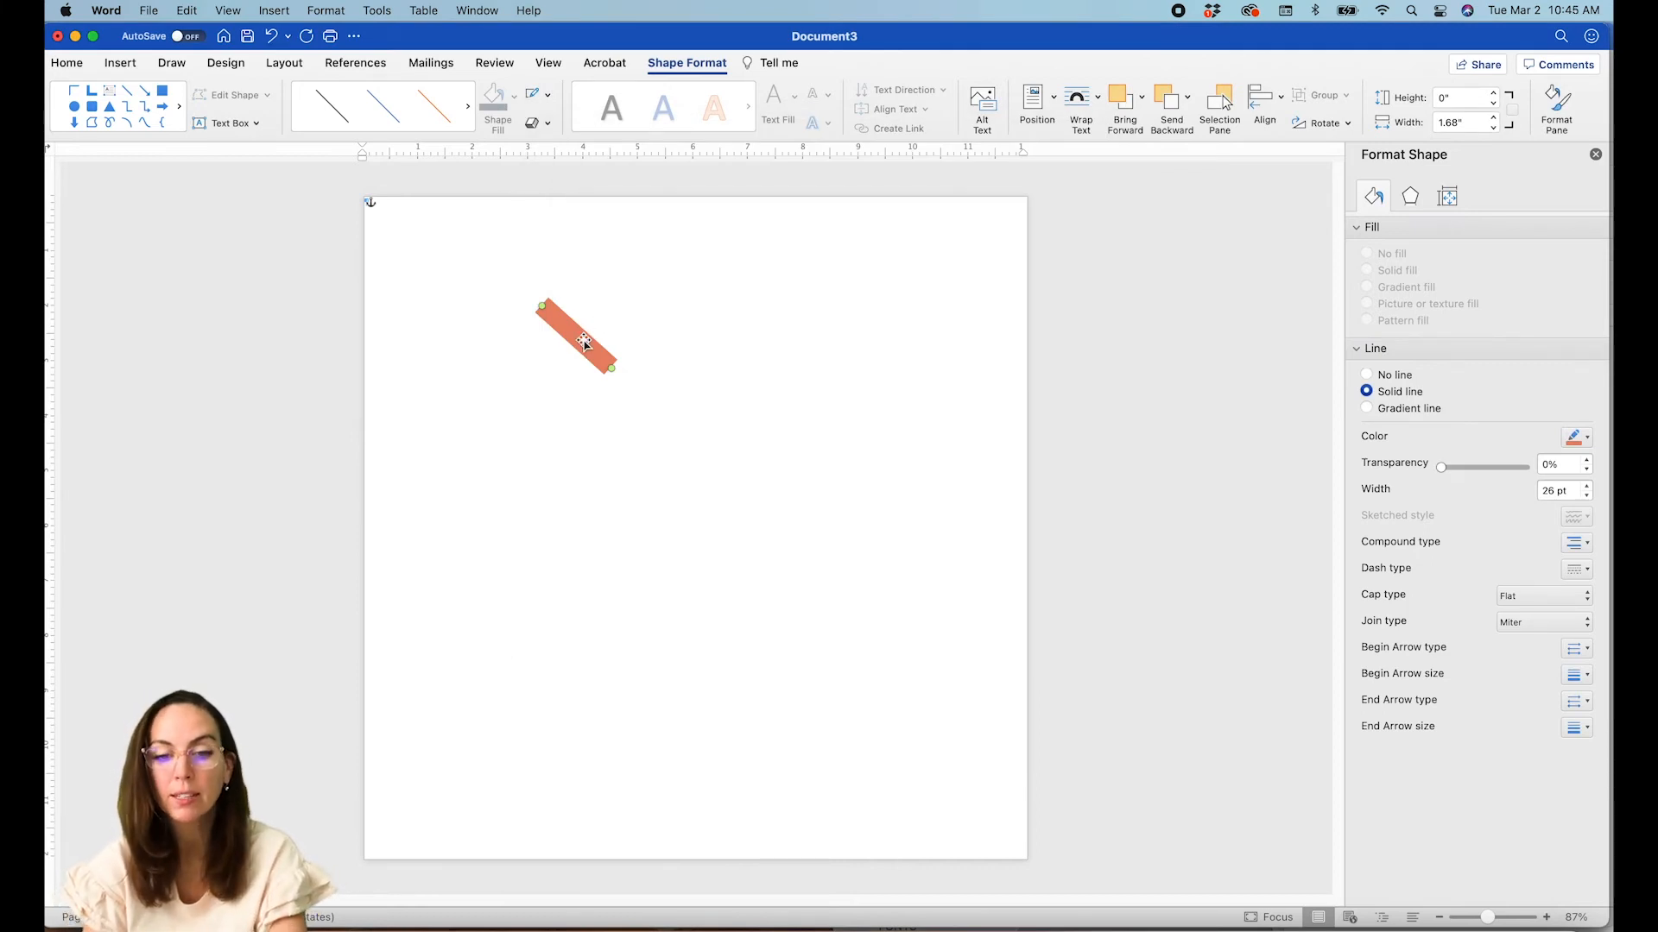
# - Duplicate the slanted line, flip the copy horizontally, and fit its lower end against the original to form a V
pyautogui.moveTo(611, 368); pyautogui.dragTo(632, 335)
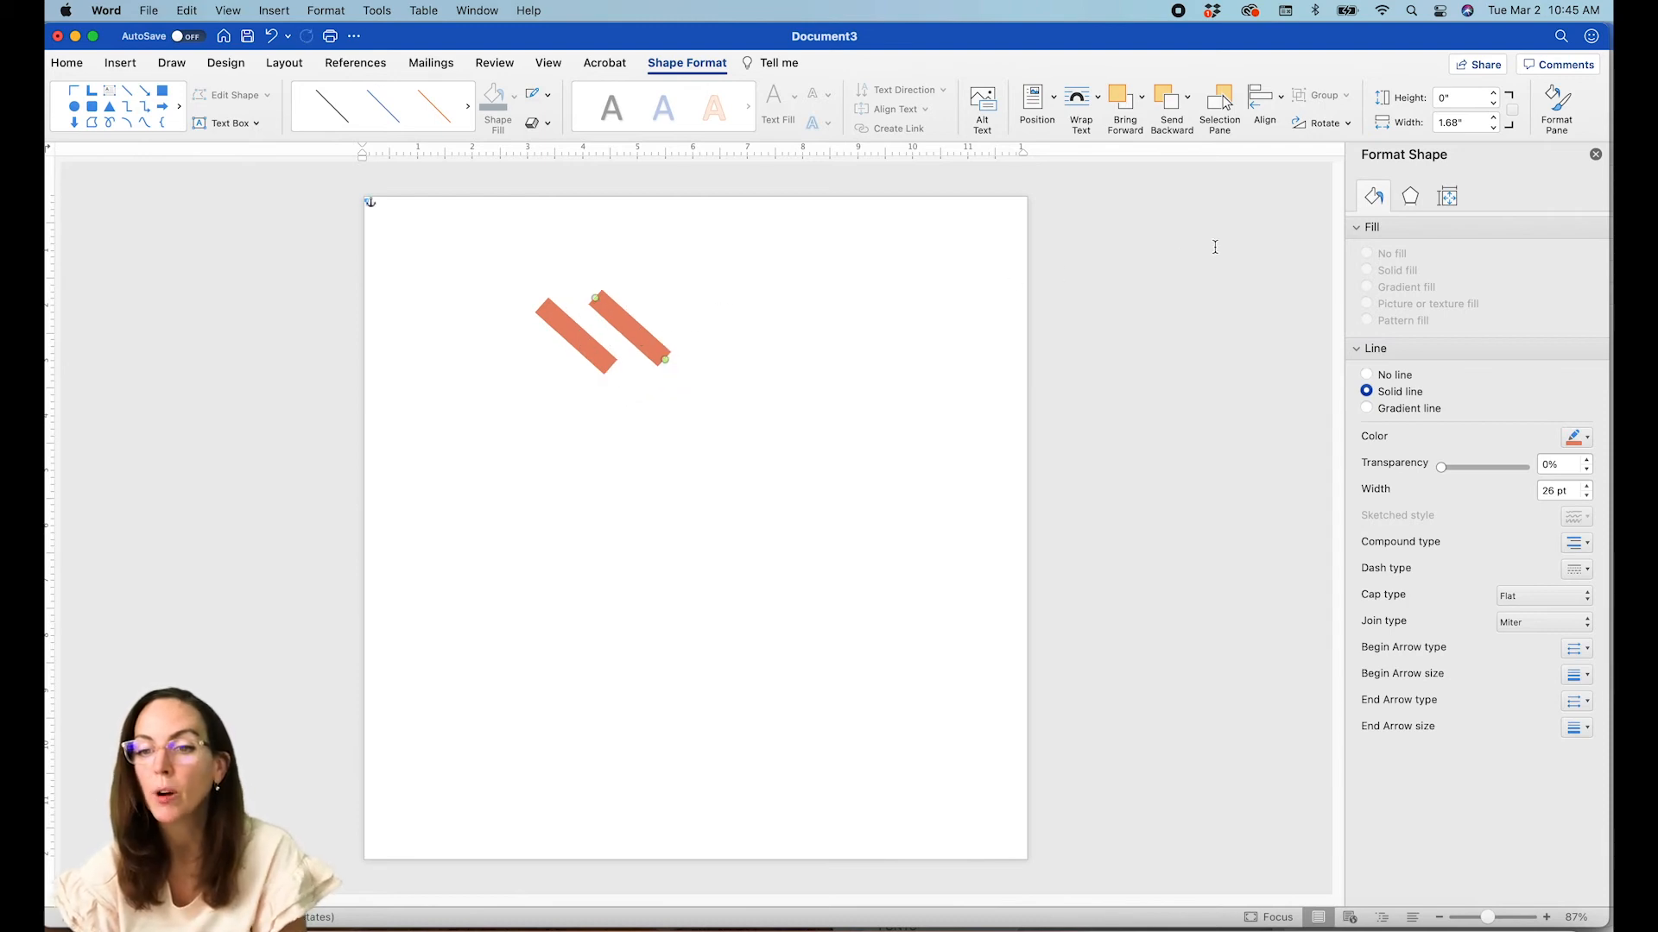
pyautogui.click(1330, 127)
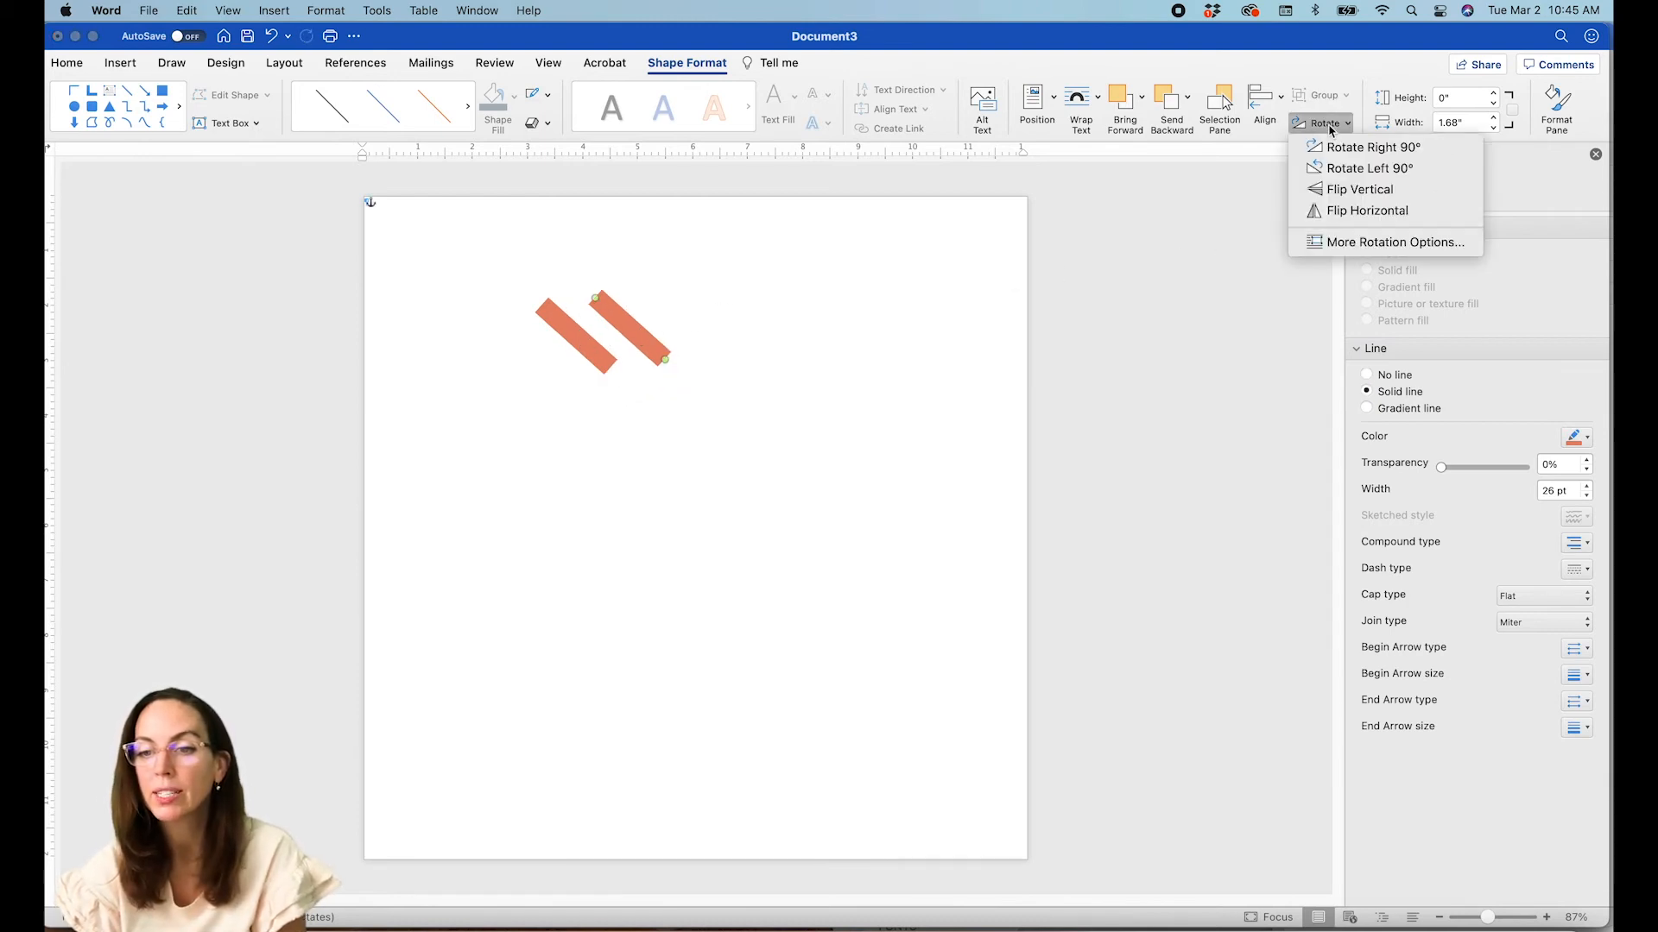
pyautogui.click(1336, 213)
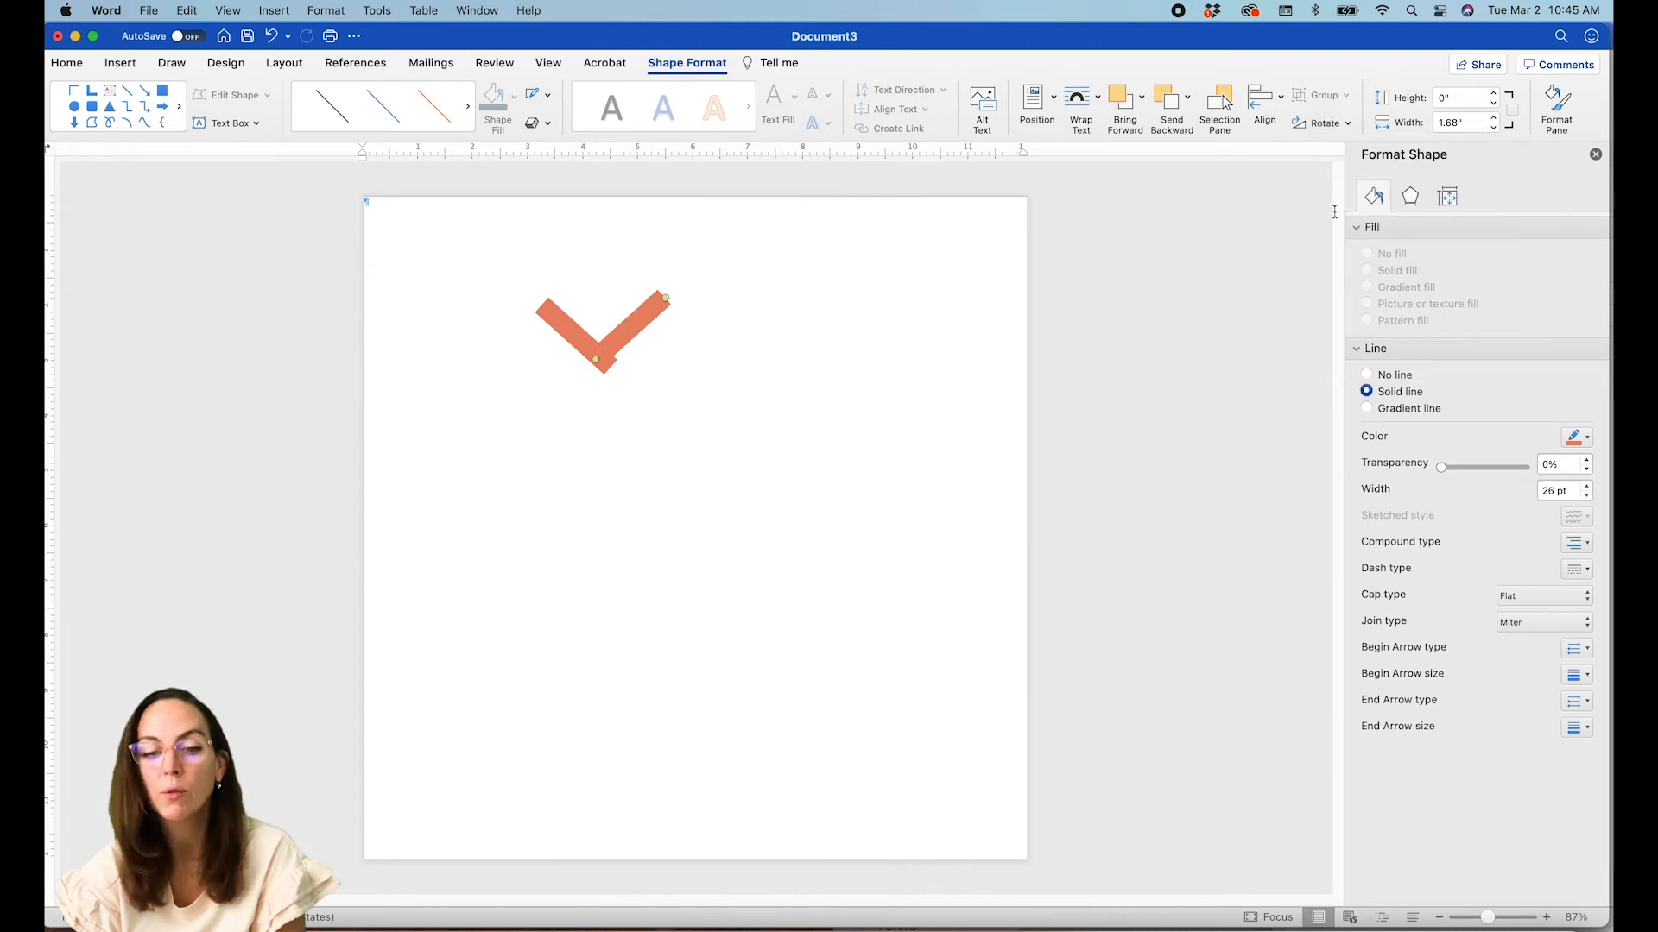
pyautogui.click(859, 283)
pyautogui.moveTo(652, 324); pyautogui.dragTo(643, 340)
pyautogui.click(635, 342)
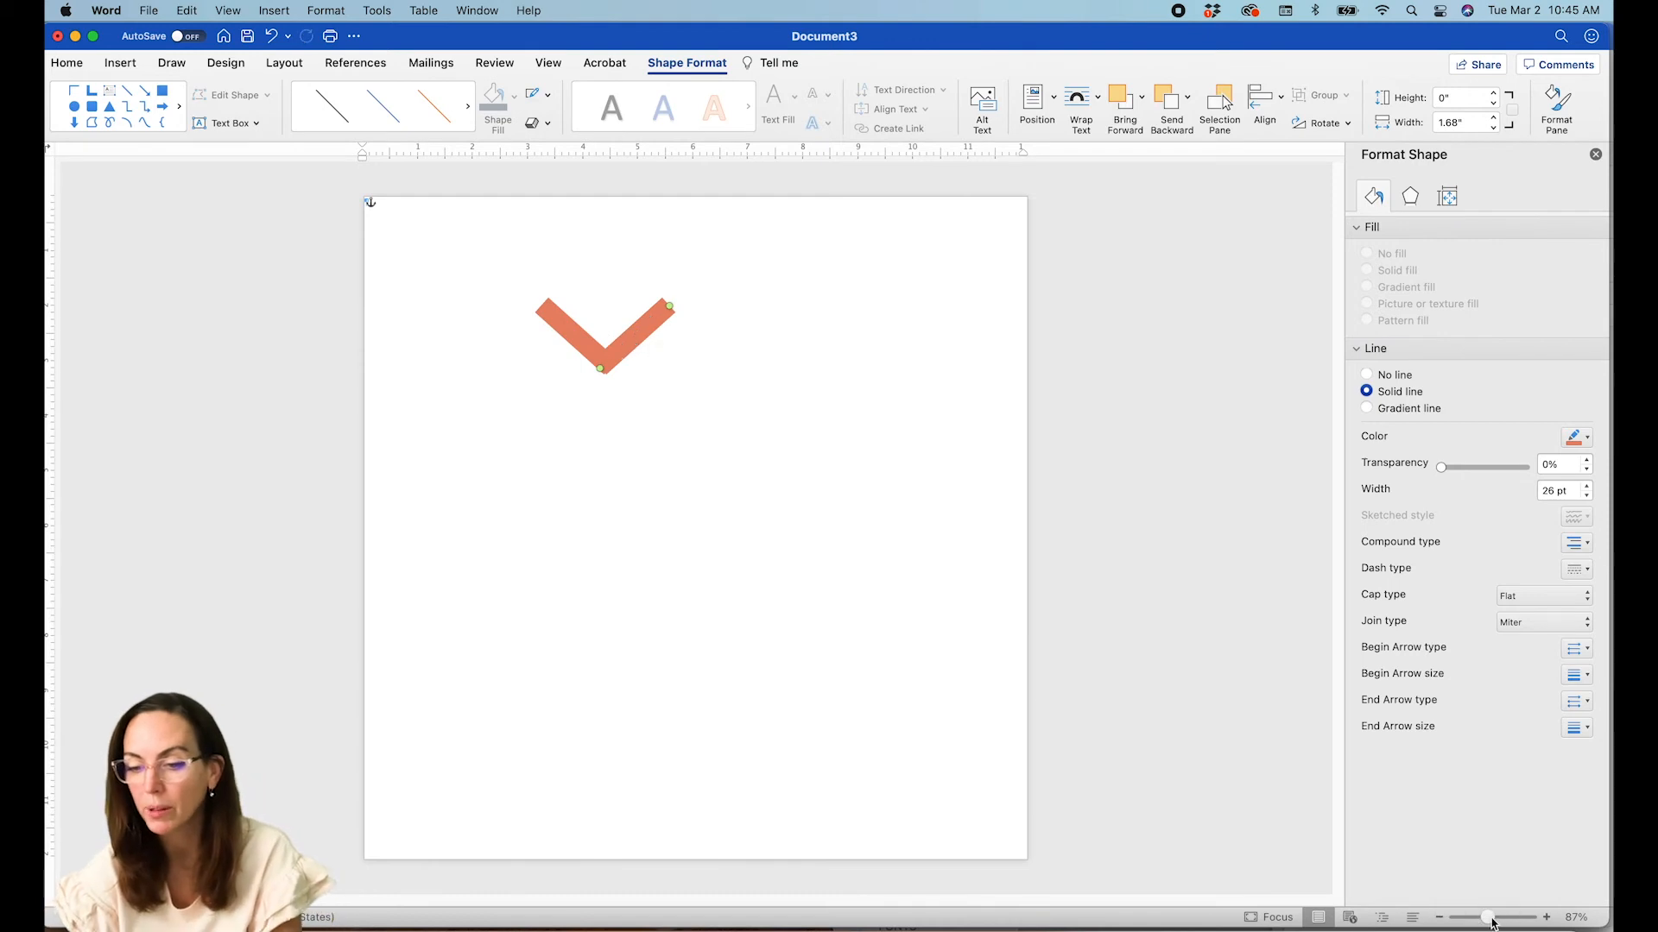
# - Fine-tune the V's joint at high zoom, then select both coral lines and align their bottoms
pyautogui.moveTo(1486, 917); pyautogui.dragTo(1505, 920)
pyautogui.moveTo(706, 402)
pyautogui.mouseDown()
pyautogui.moveTo(688, 406)
pyautogui.moveTo(708, 408)
pyautogui.mouseUp()
pyautogui.keyDown('shift'); pyautogui.click(531, 388); pyautogui.keyUp('shift')
pyautogui.keyDown('shift'); pyautogui.click(533, 388); pyautogui.keyUp('shift')
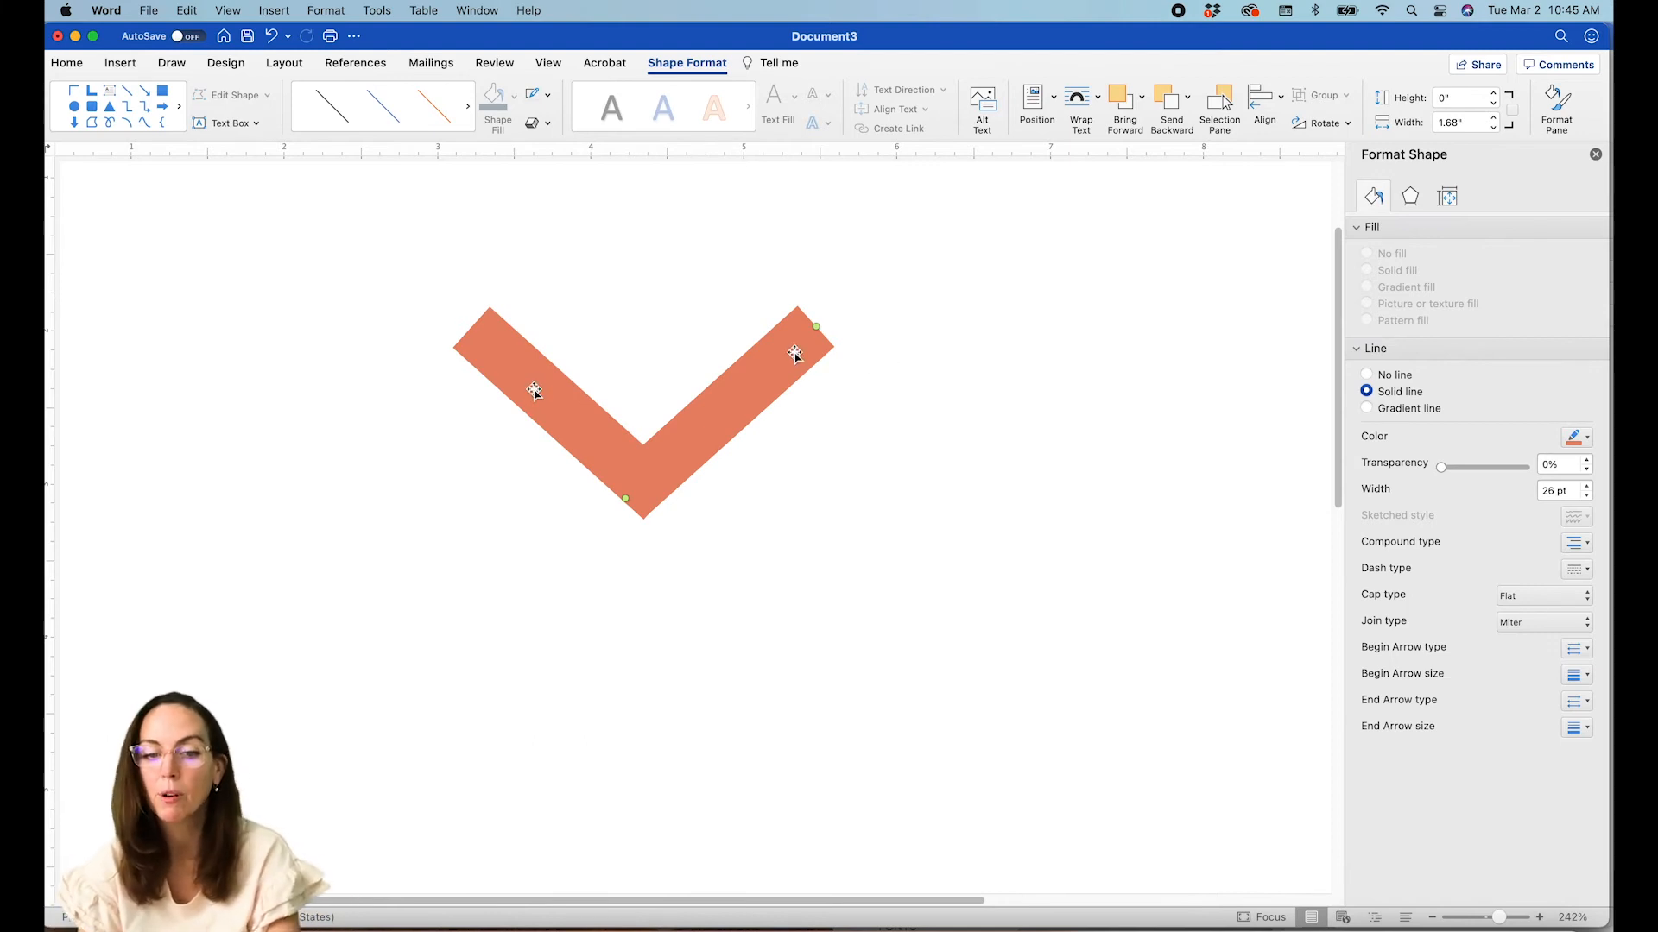
pyautogui.keyDown('shift'); pyautogui.click(534, 391); pyautogui.keyUp('shift')
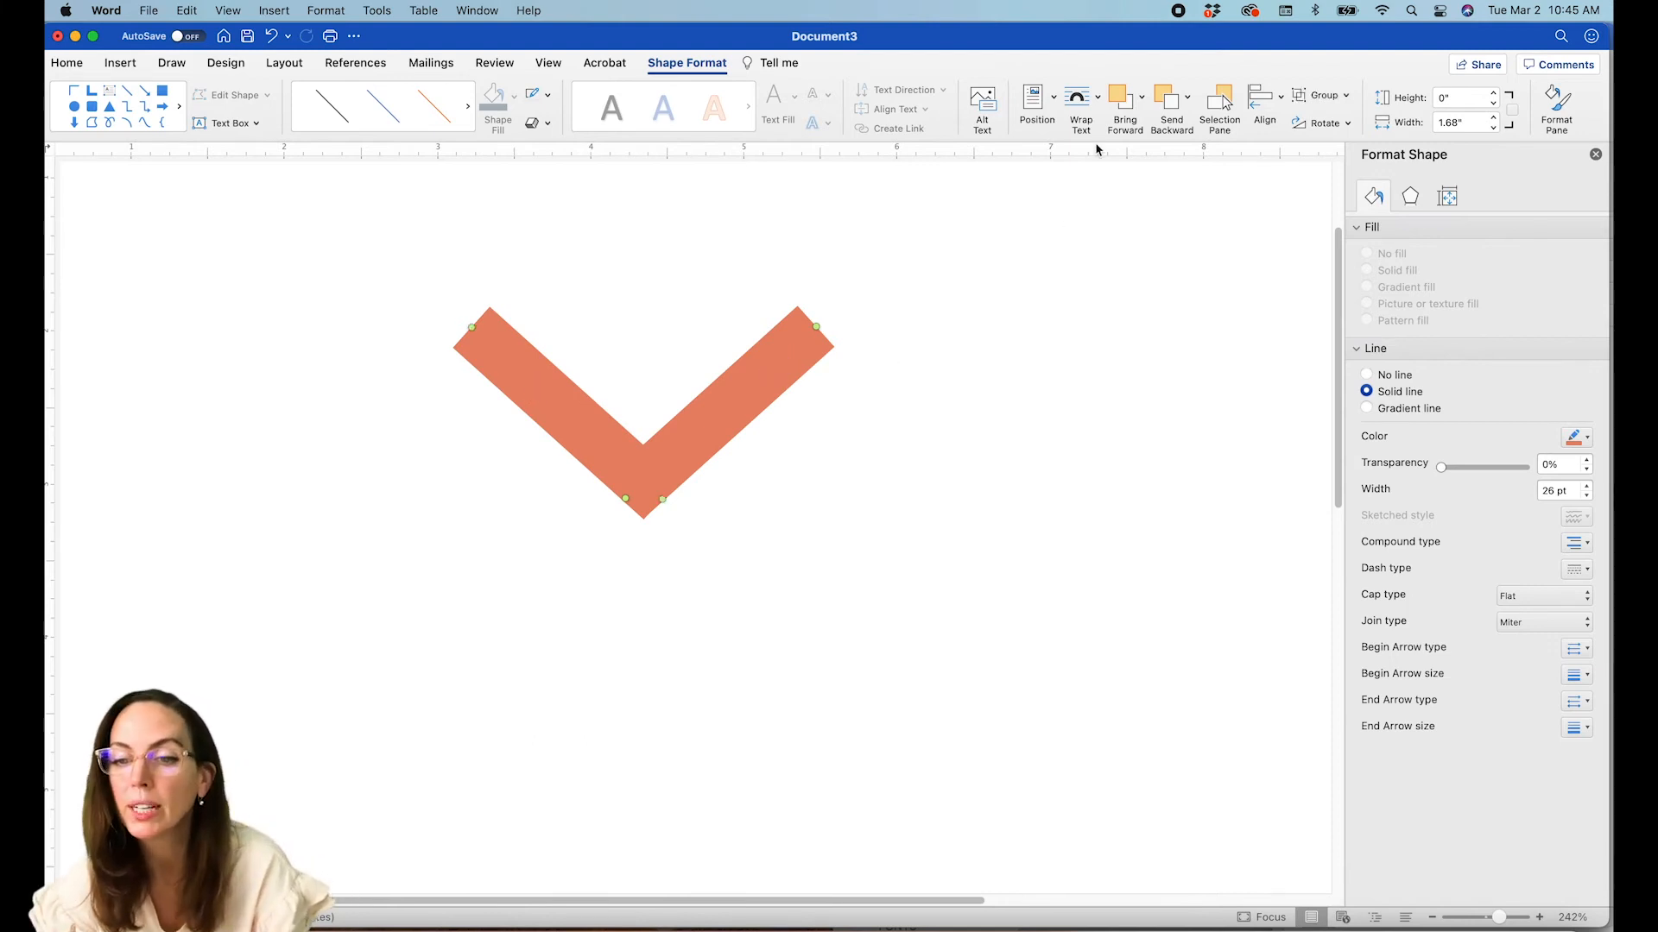
pyautogui.click(1271, 114)
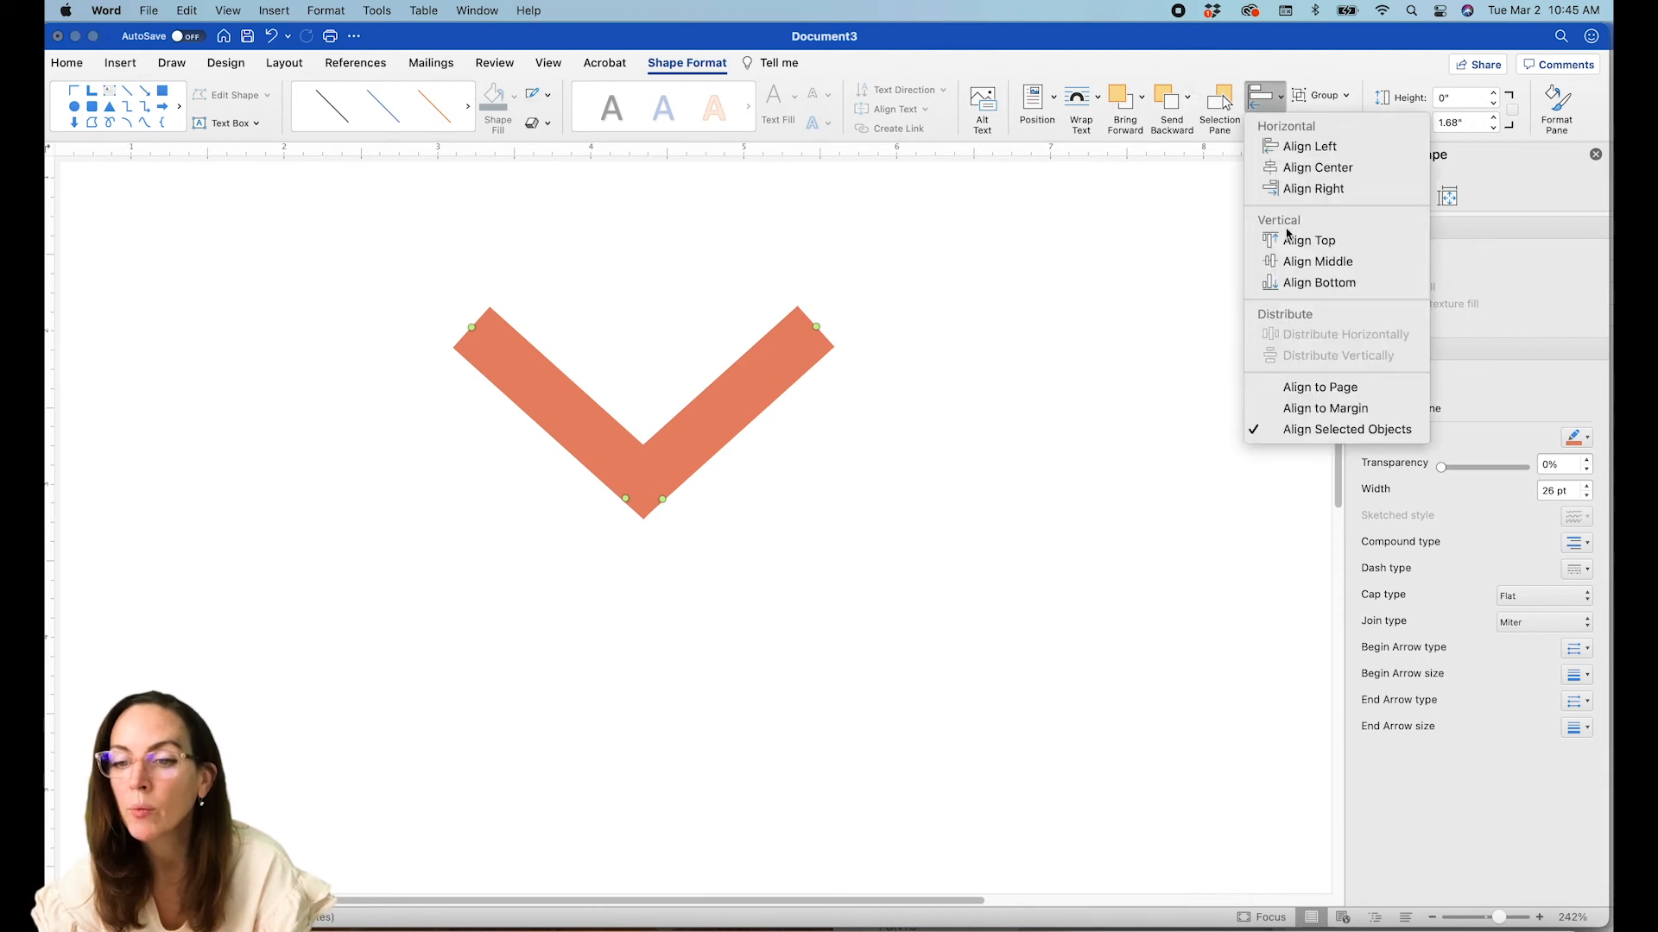
pyautogui.click(1293, 285)
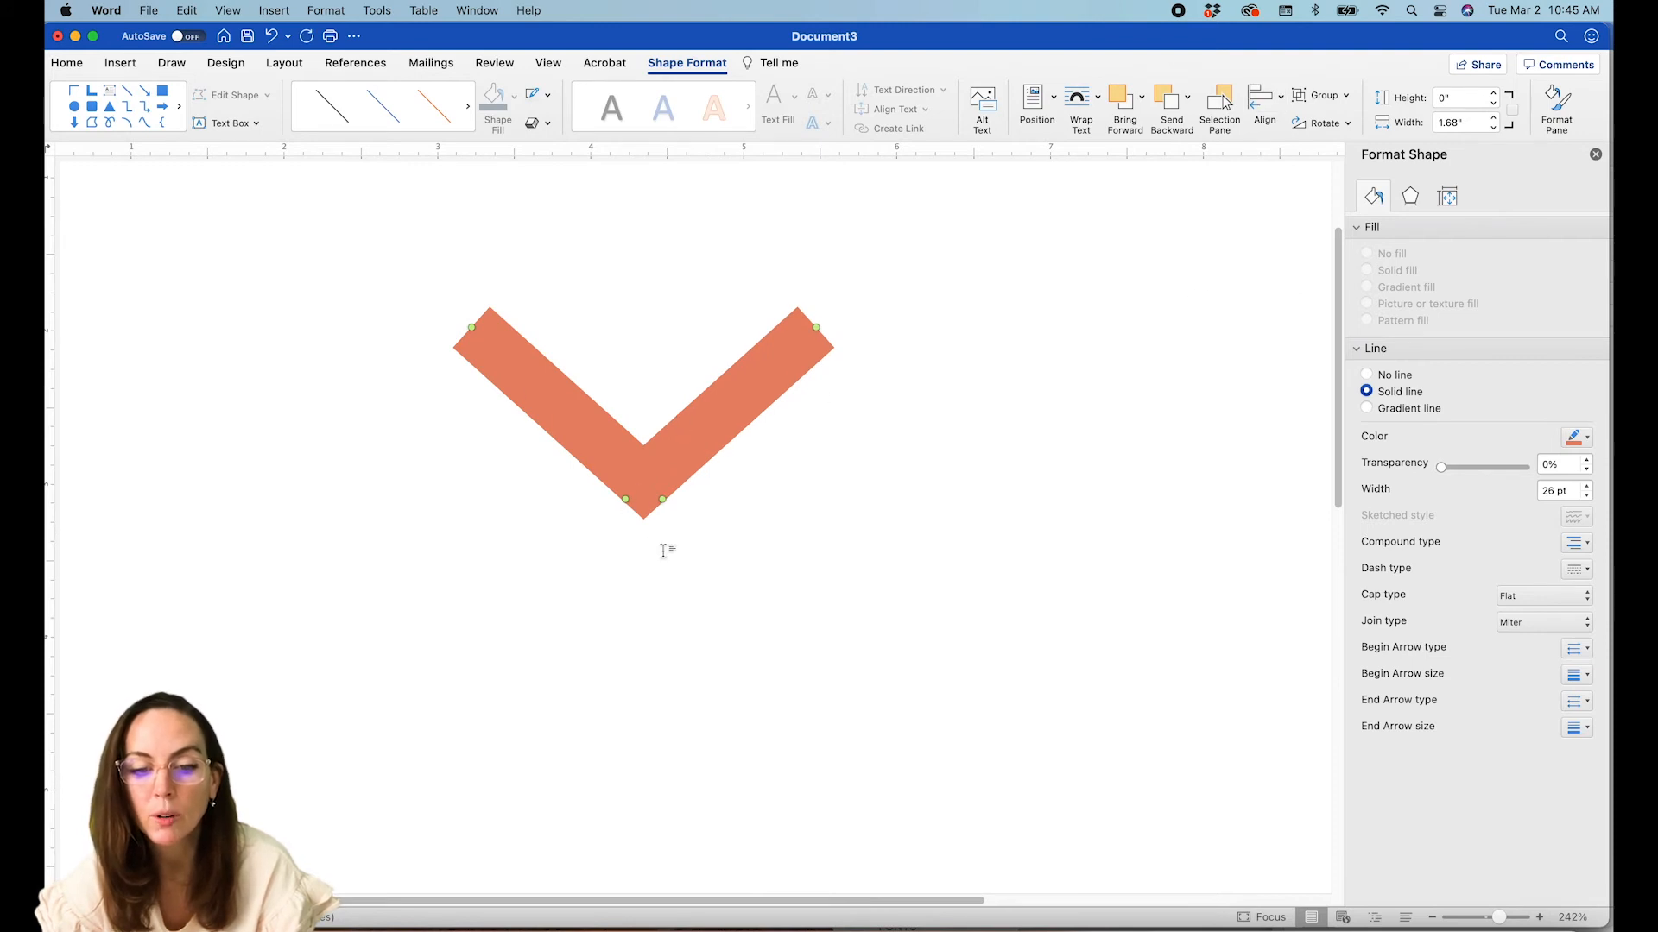
# - Group the two coral lines of the V into one object
pyautogui.click(777, 444)
pyautogui.click(721, 433)
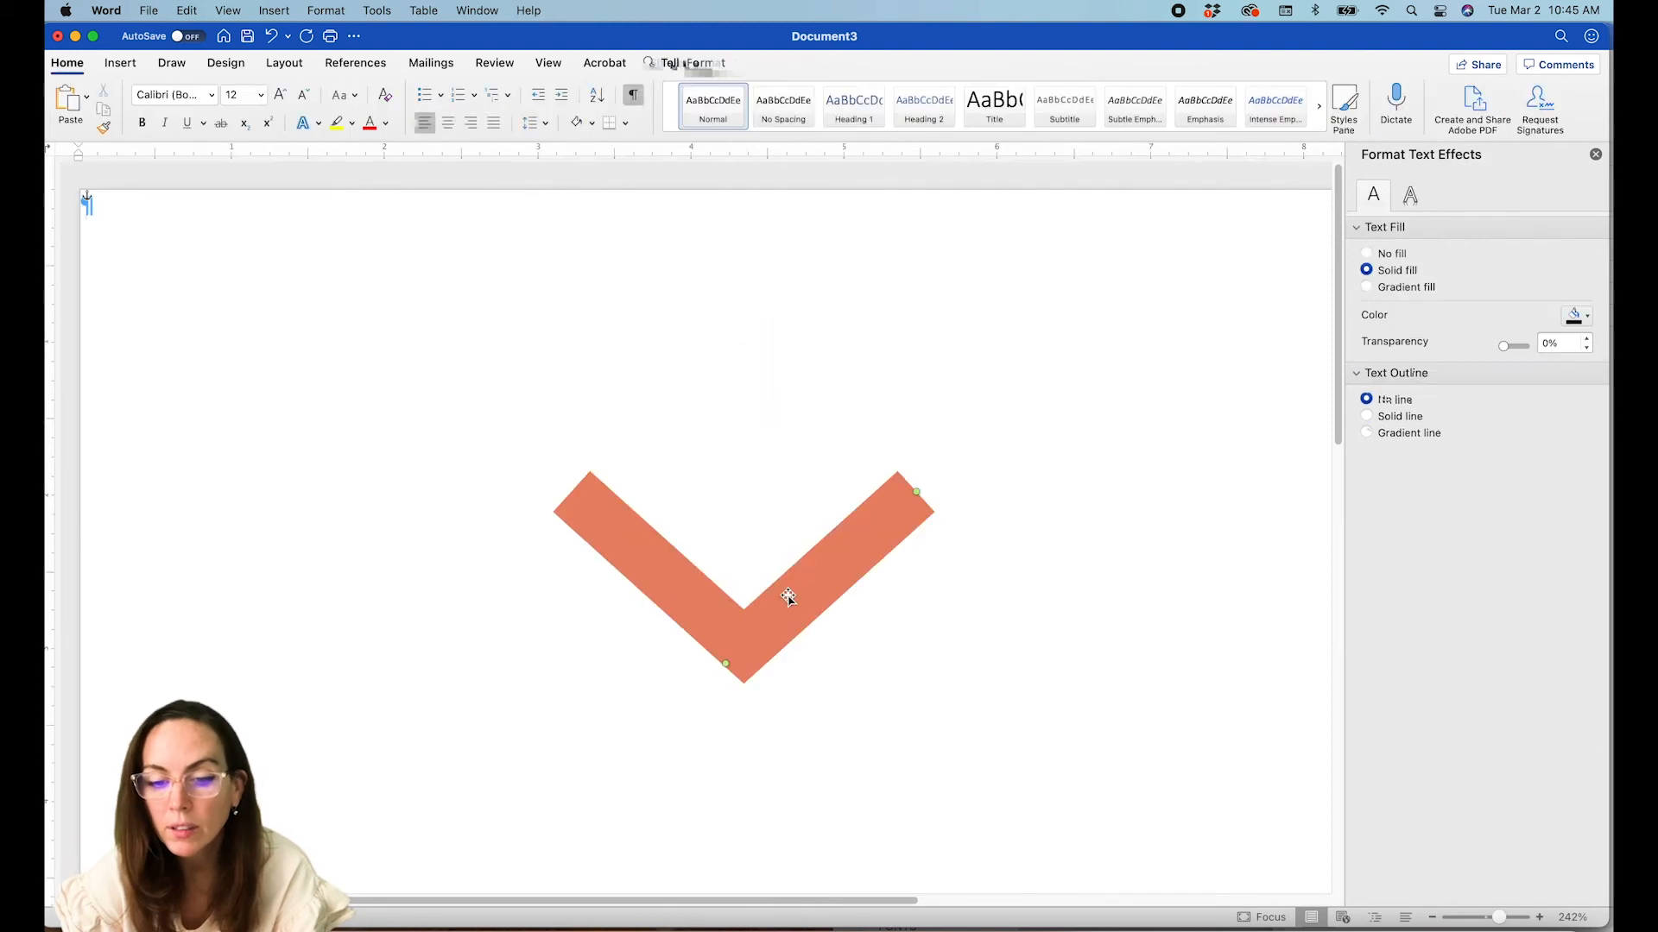
pyautogui.keyDown('shift'); pyautogui.click(799, 603); pyautogui.keyUp('shift')
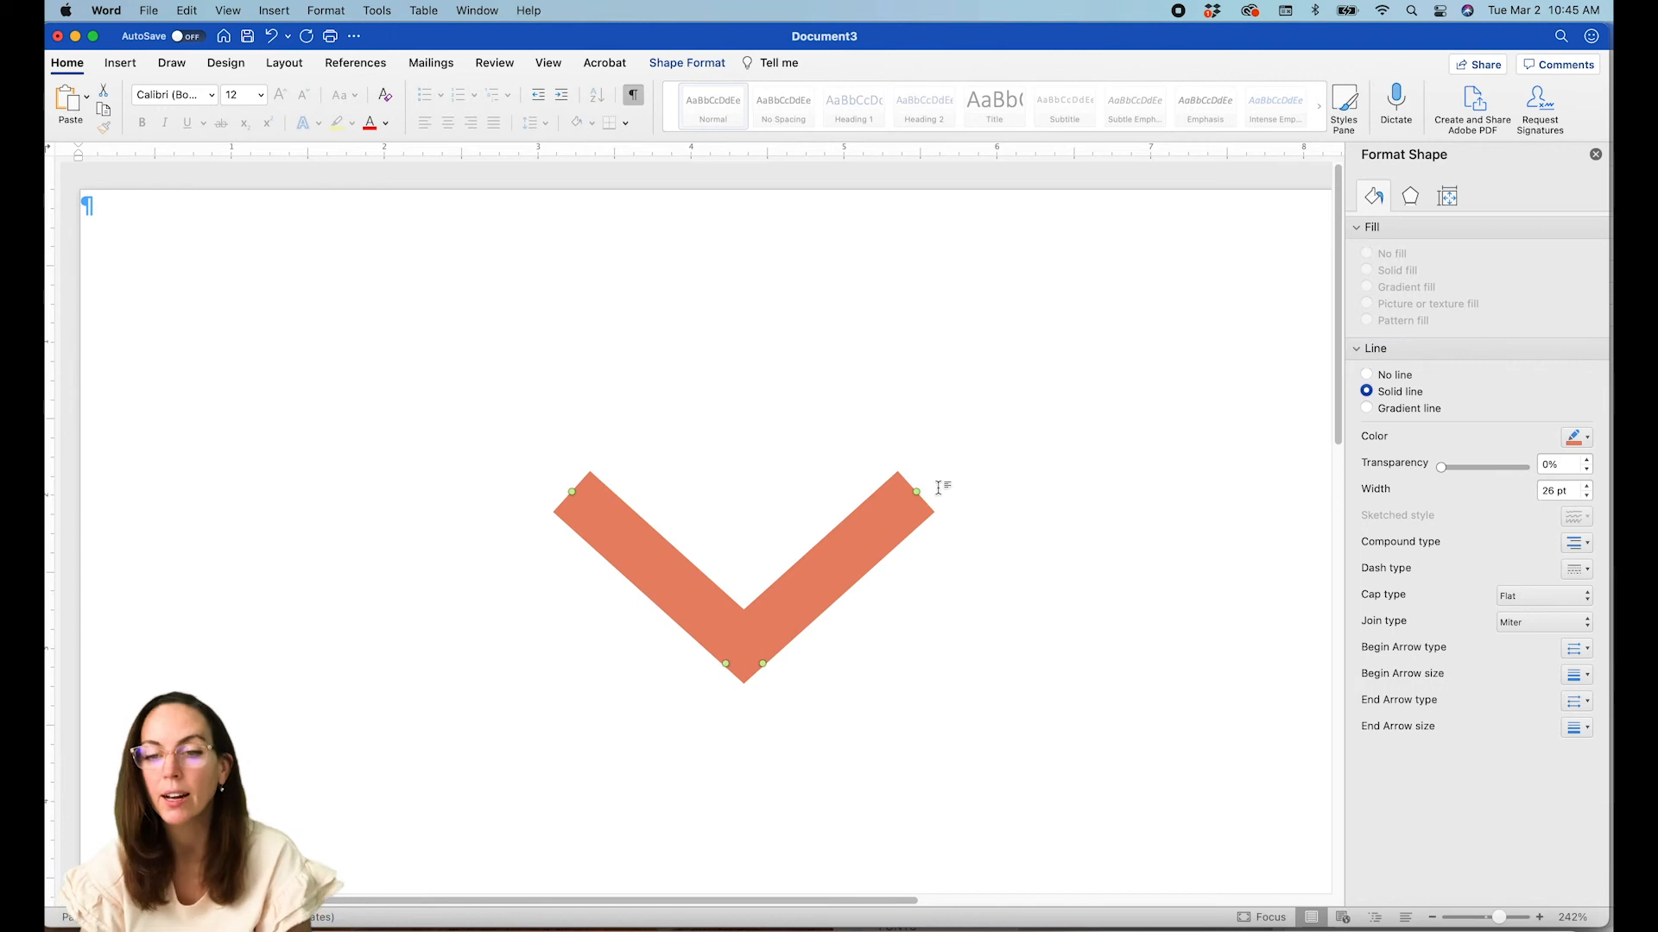
pyautogui.click(270, 62)
pyautogui.click(952, 102)
pyautogui.click(988, 126)
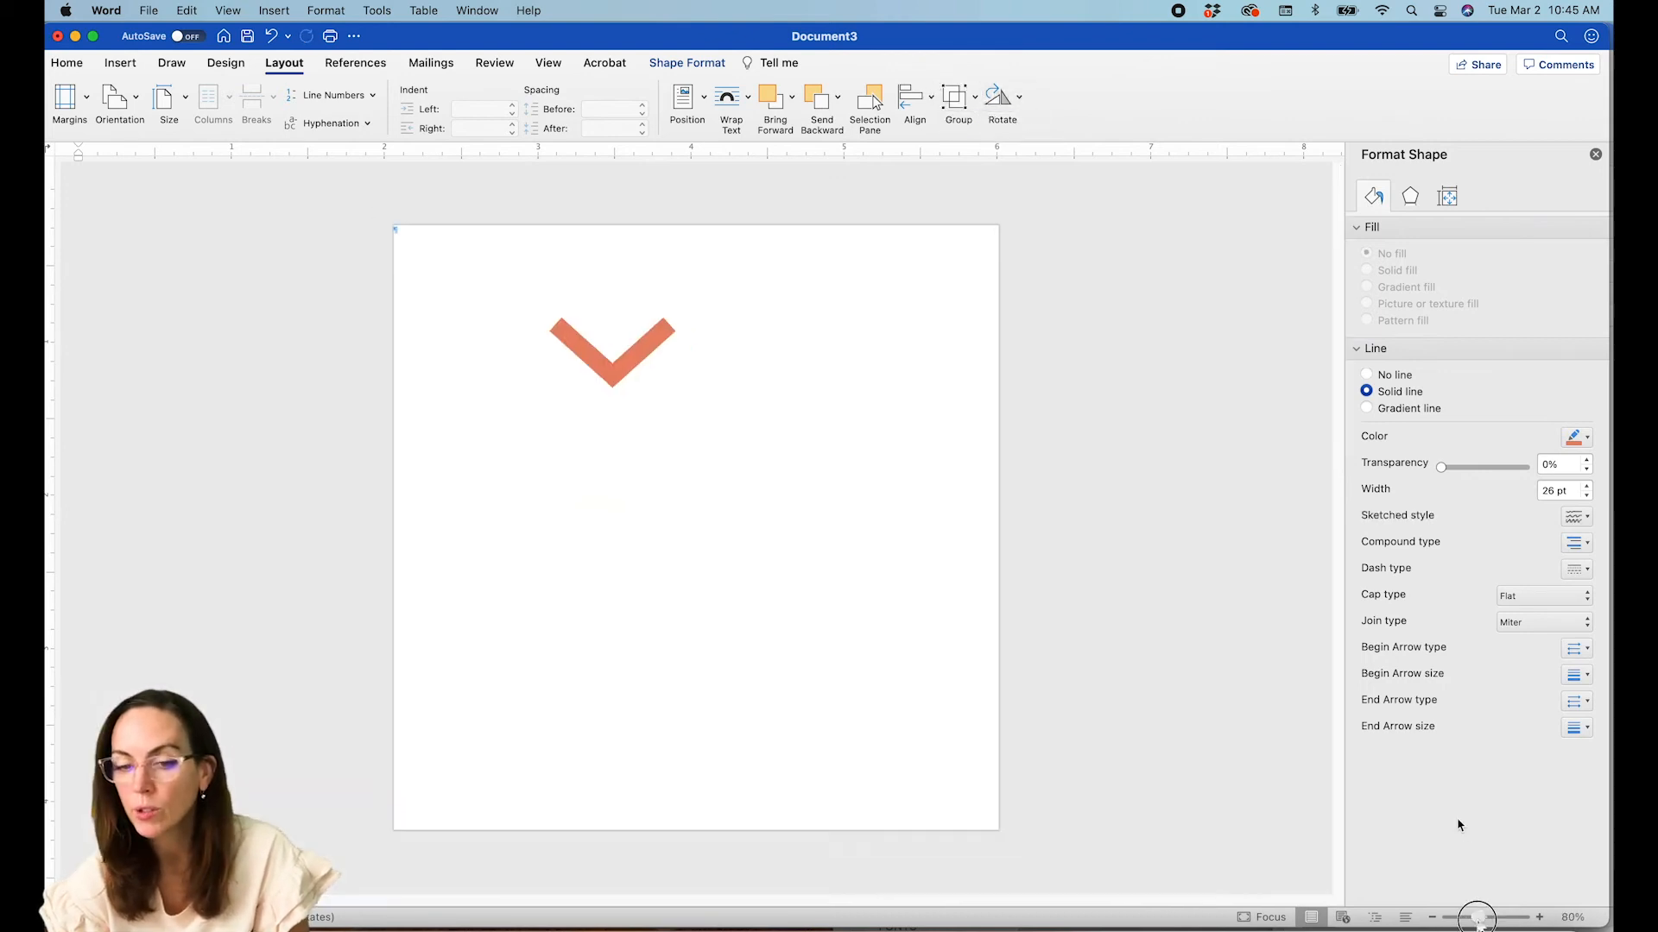
# - Move the V so it runs off the page's left edge near the top, and join a pasted copy to its right end
pyautogui.scroll(-5, 934, 648)
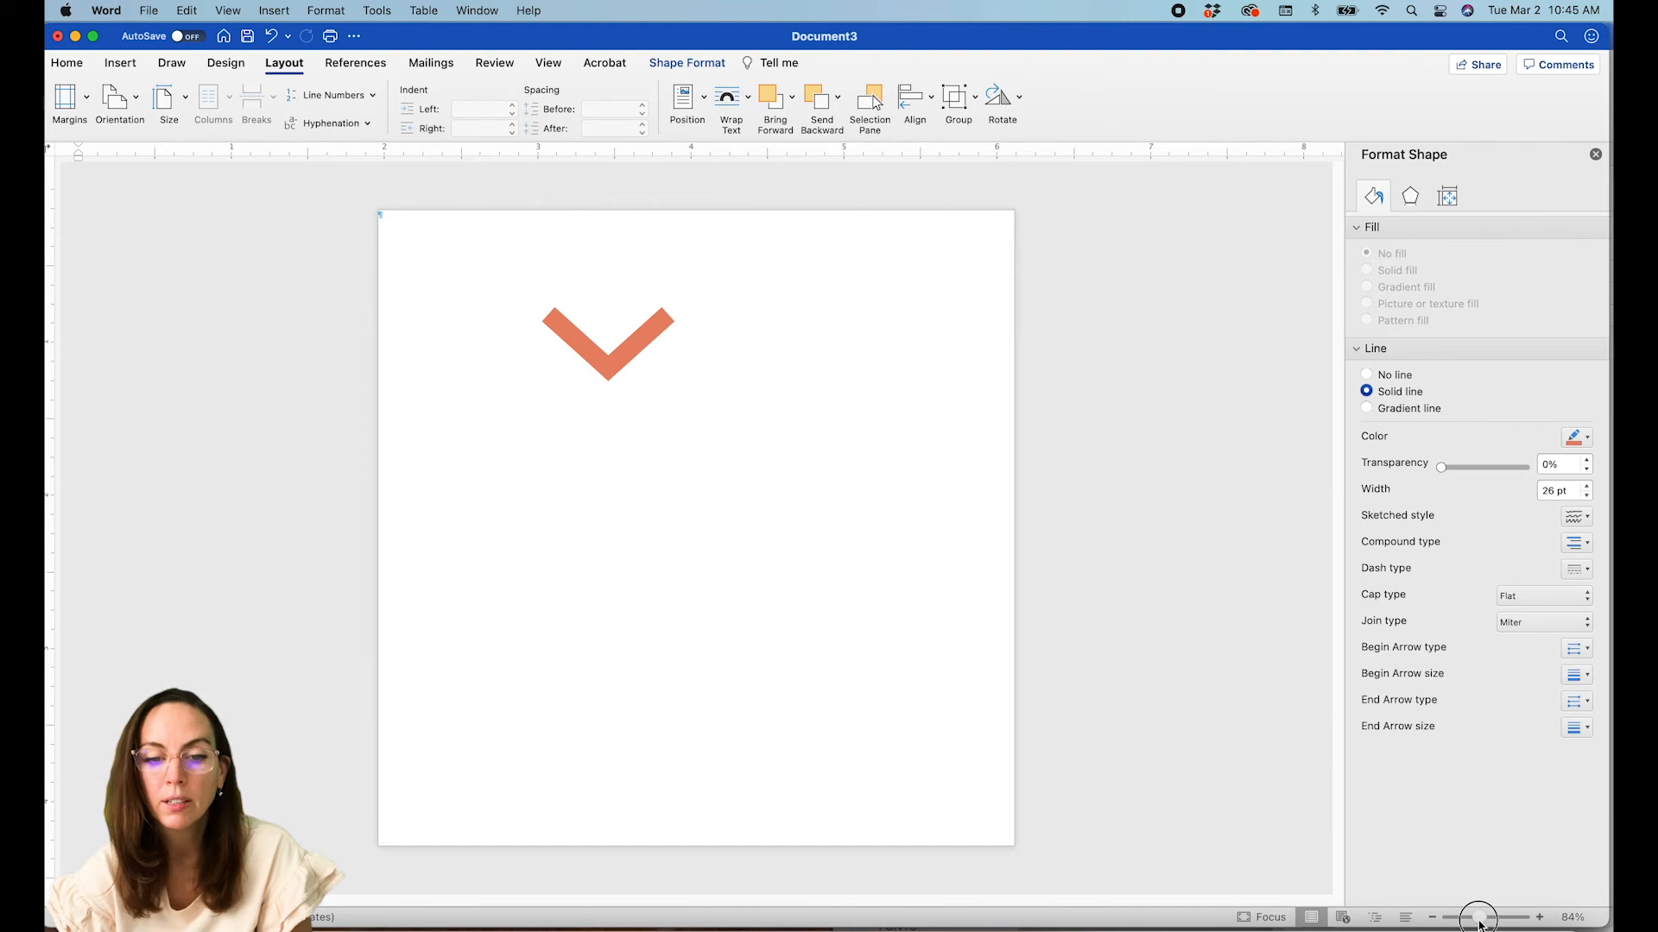
pyautogui.moveTo(605, 354); pyautogui.dragTo(549, 306)
pyautogui.press('super+v')
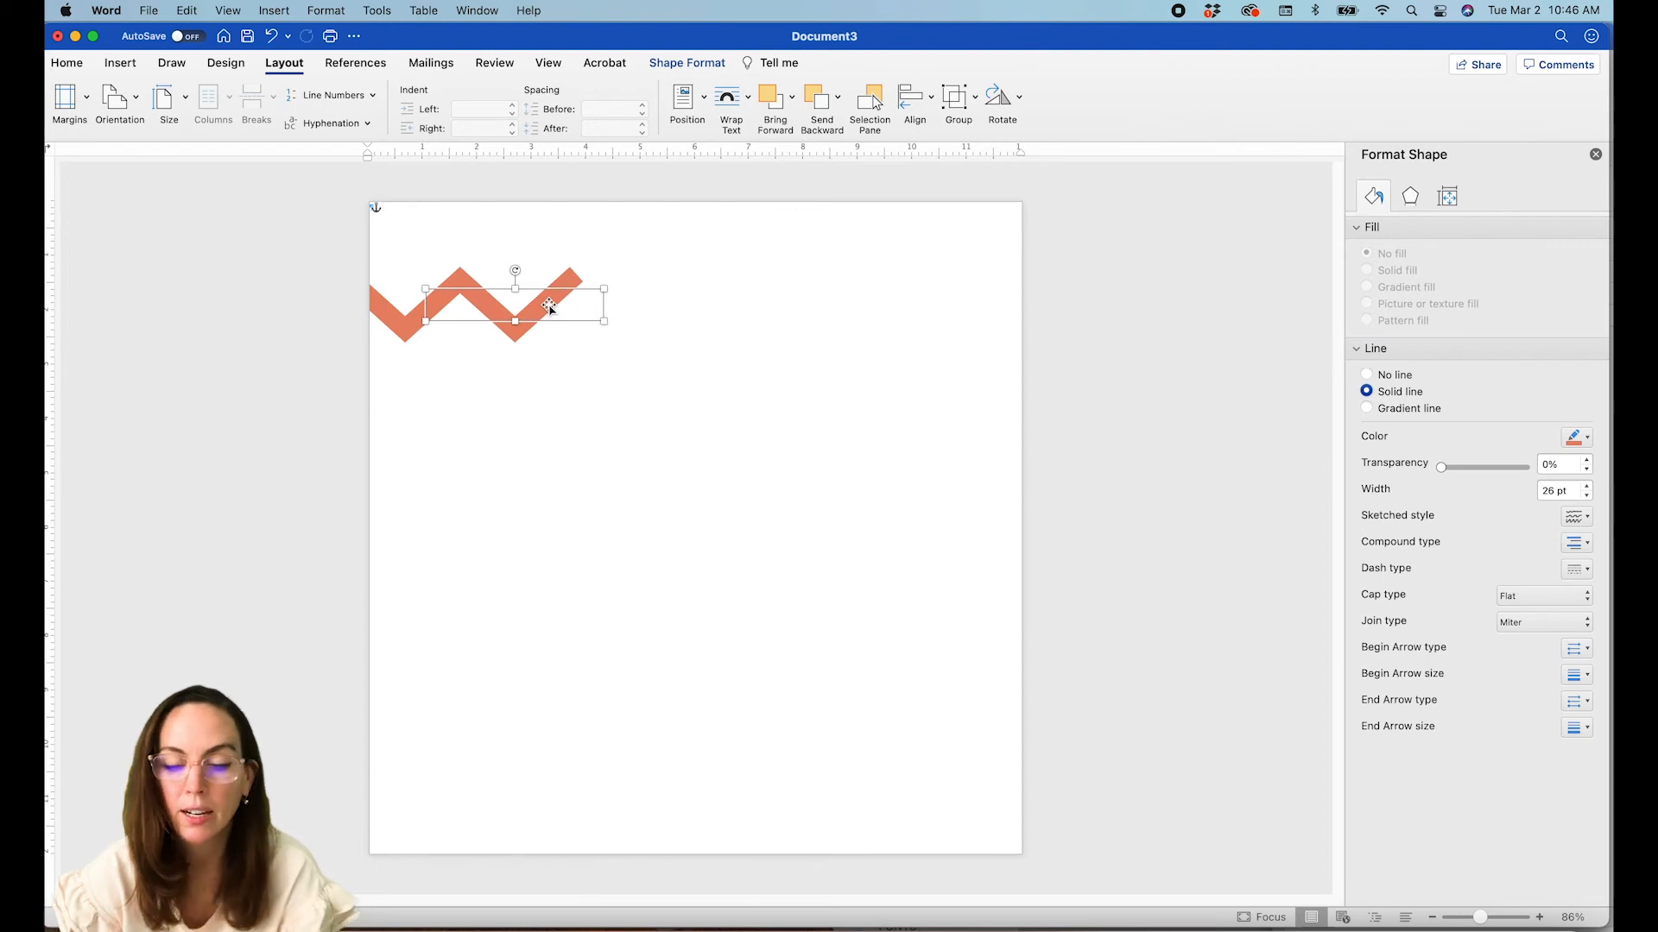
pyautogui.moveTo(1476, 917); pyautogui.dragTo(1480, 918)
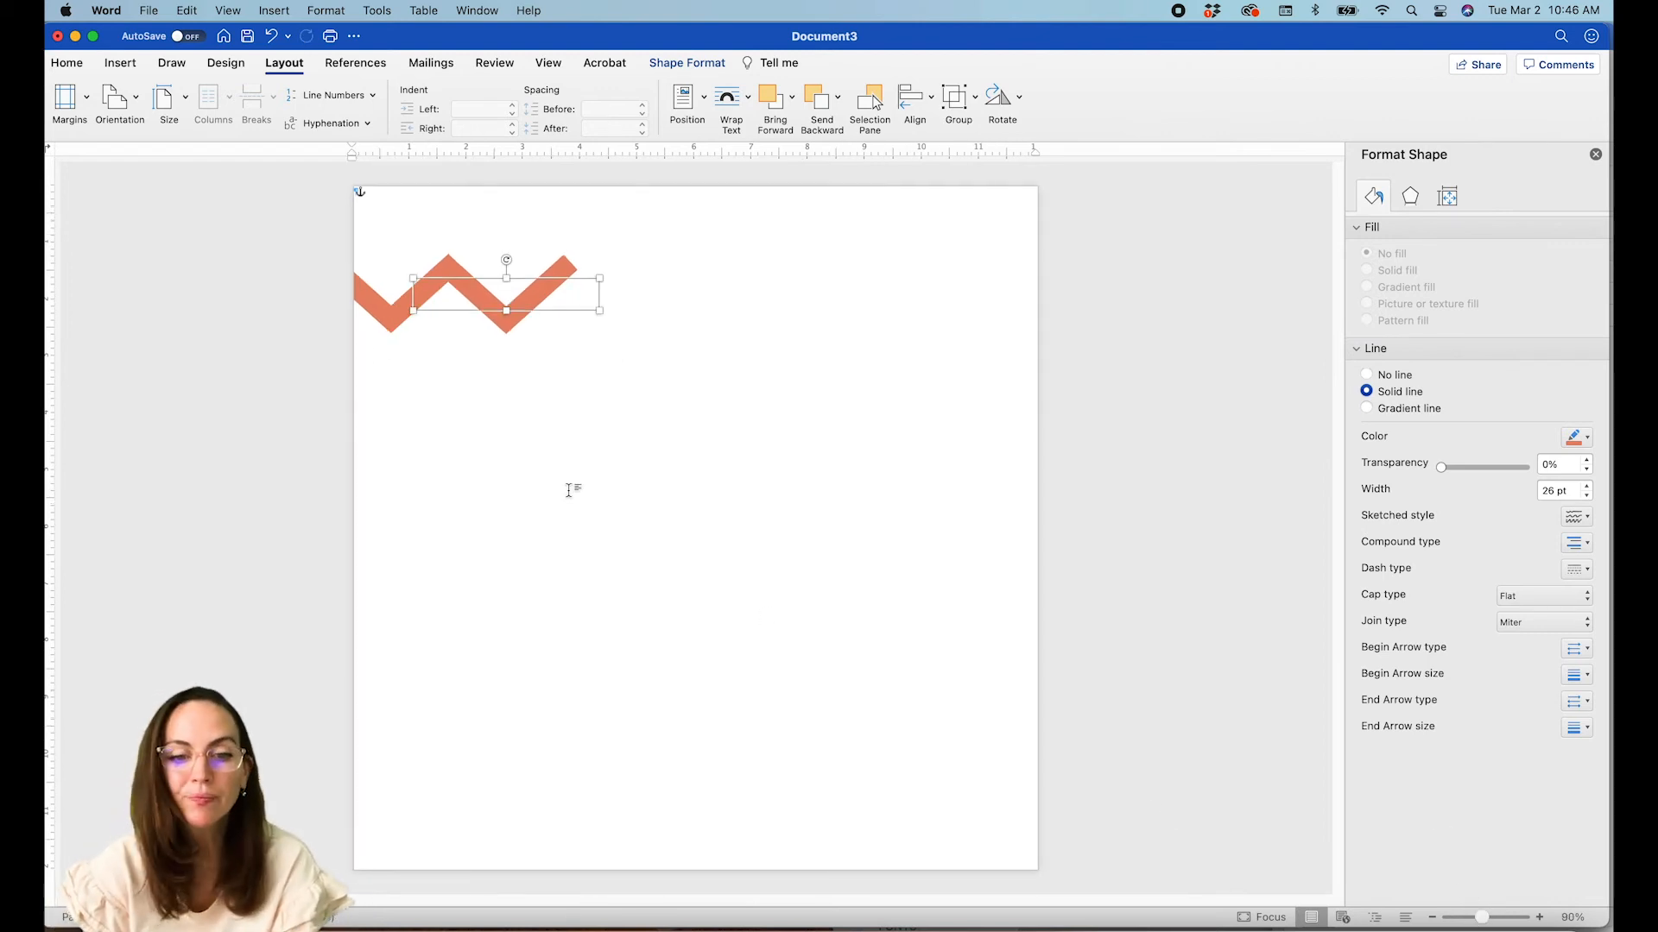
# - Duplicate the V shapes end to end to extend the zigzag across the page past its right edge
pyautogui.keyDown('shift'); pyautogui.click(373, 316); pyautogui.keyUp('shift')
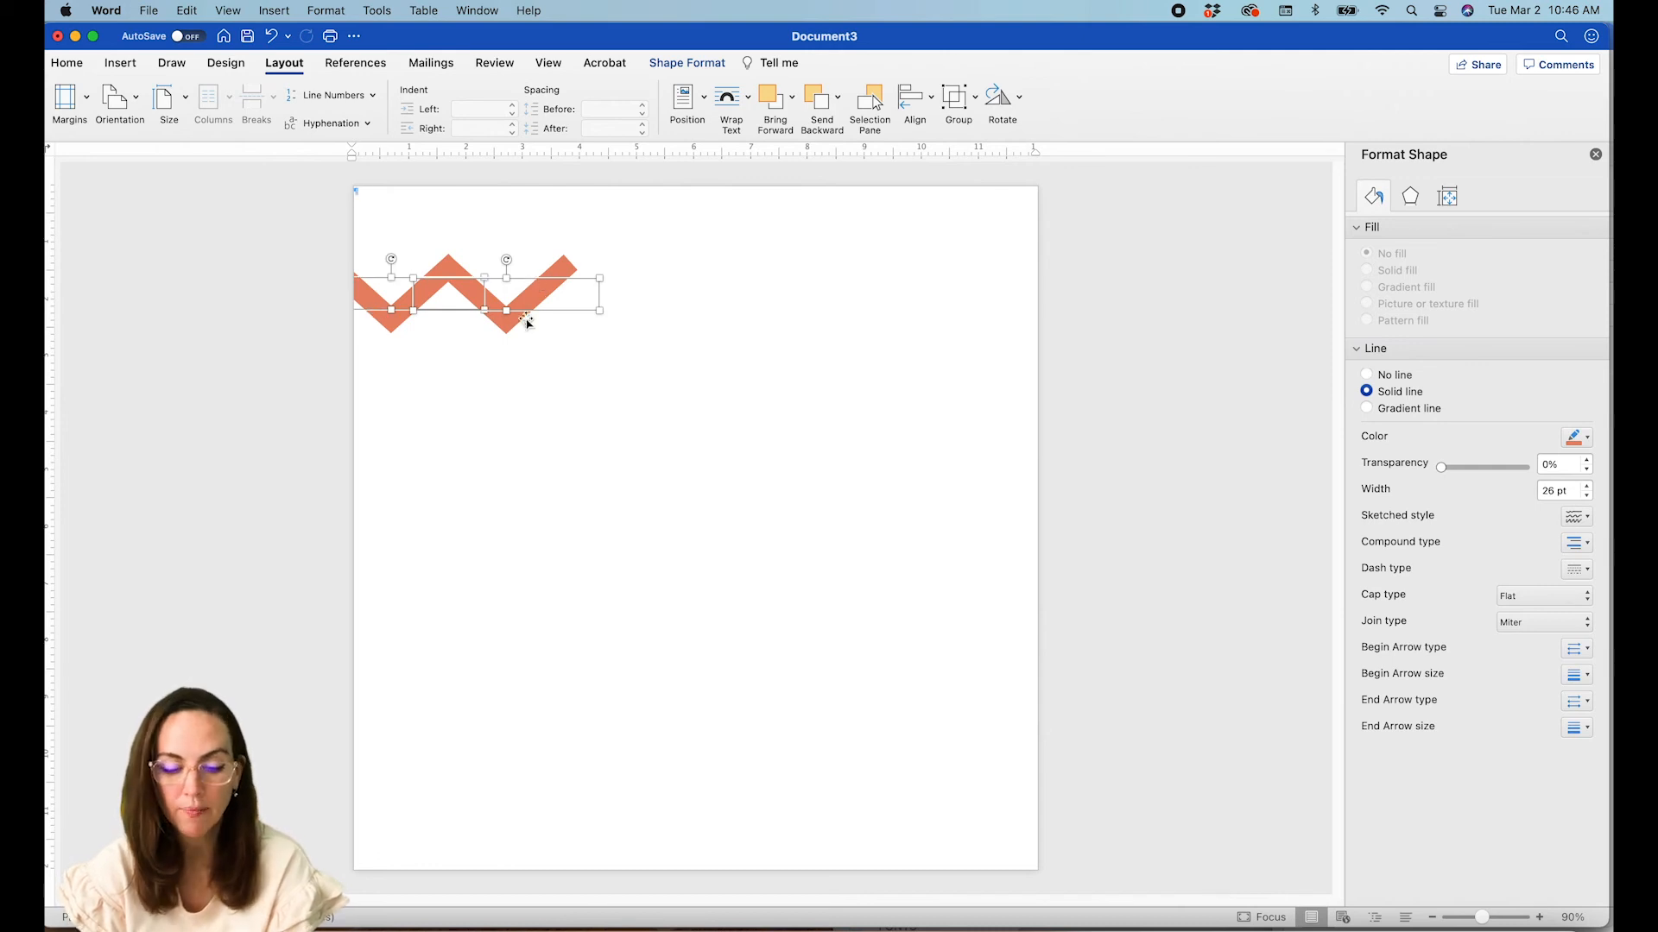
pyautogui.moveTo(544, 281); pyautogui.dragTo(877, 292)
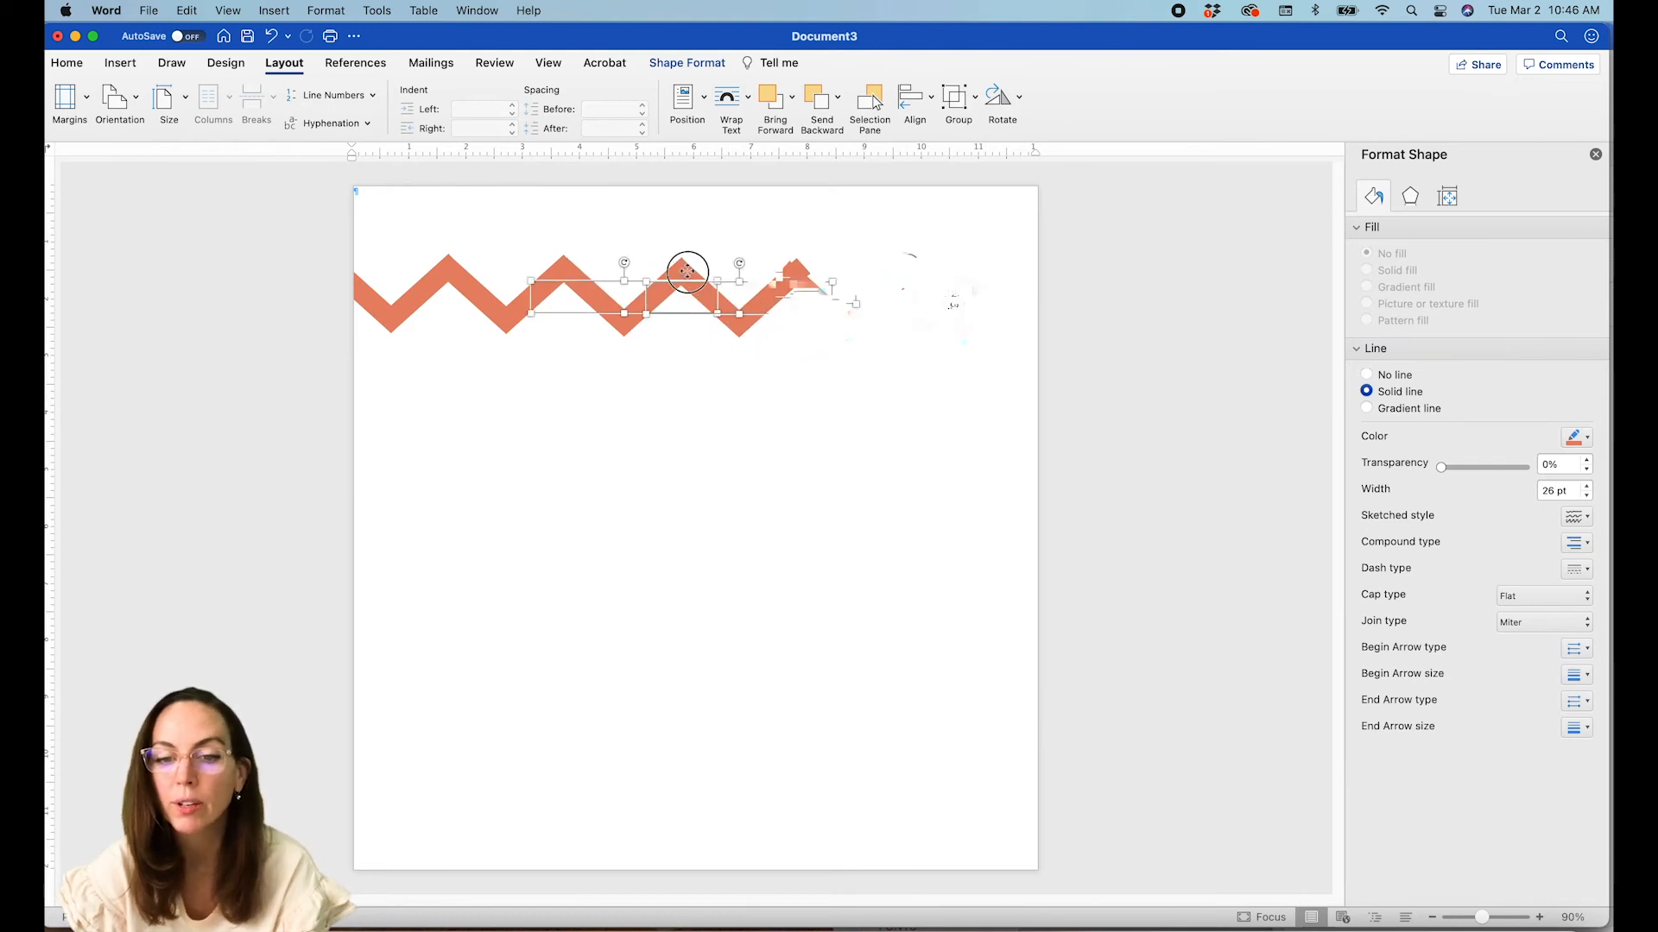
pyautogui.moveTo(688, 272); pyautogui.dragTo(914, 274)
pyautogui.click(935, 379)
pyautogui.click(962, 311)
pyautogui.click(935, 378)
pyautogui.moveTo(997, 306); pyautogui.dragTo(945, 306)
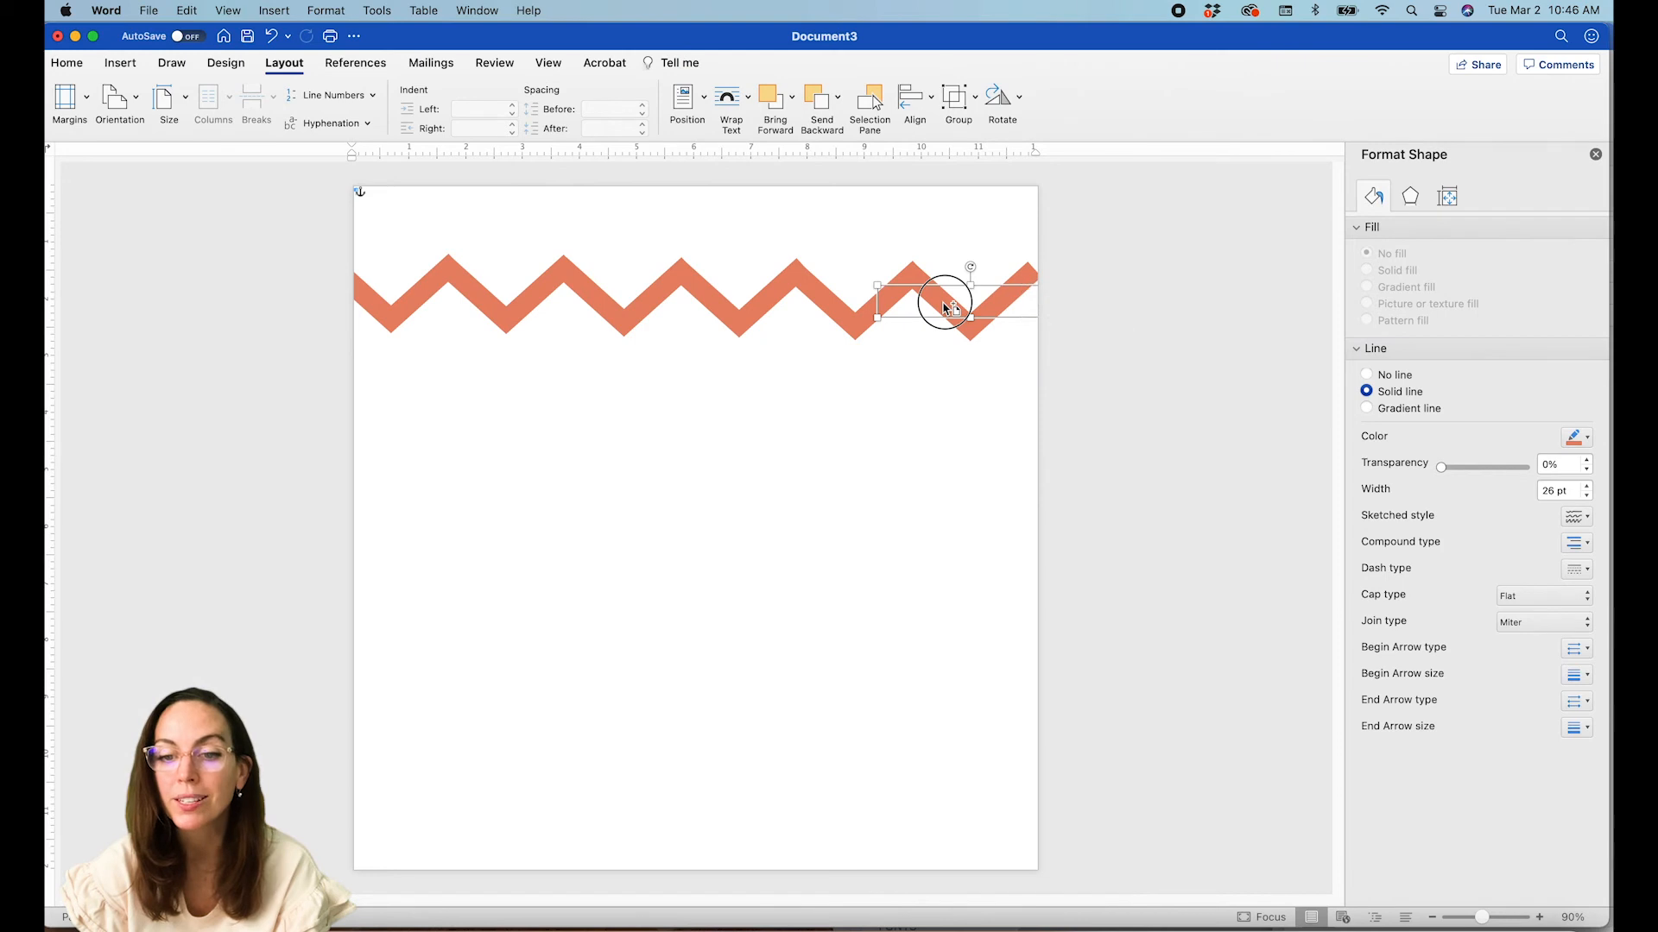
pyautogui.click(1036, 297)
pyautogui.moveTo(1036, 297); pyautogui.dragTo(1036, 296)
# - Show the list of objects on the page and collapse every V group in it
pyautogui.click(870, 104)
pyautogui.click(1371, 212)
pyautogui.click(1371, 234)
pyautogui.click(1371, 254)
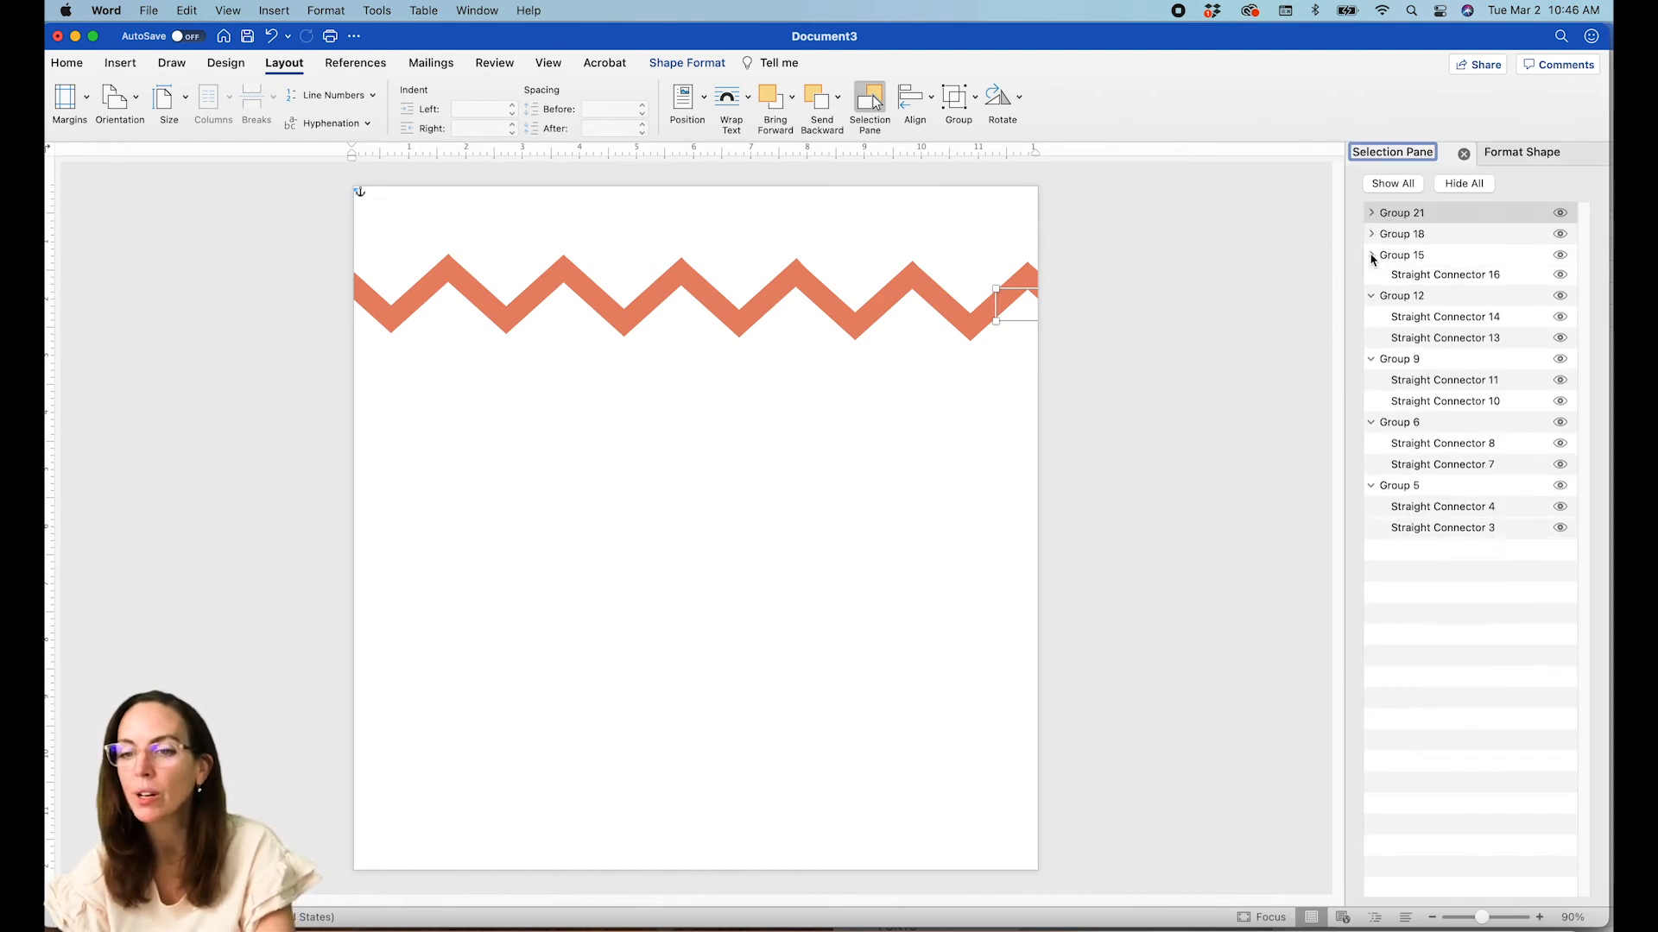
pyautogui.click(1372, 276)
pyautogui.click(1371, 297)
pyautogui.click(1371, 318)
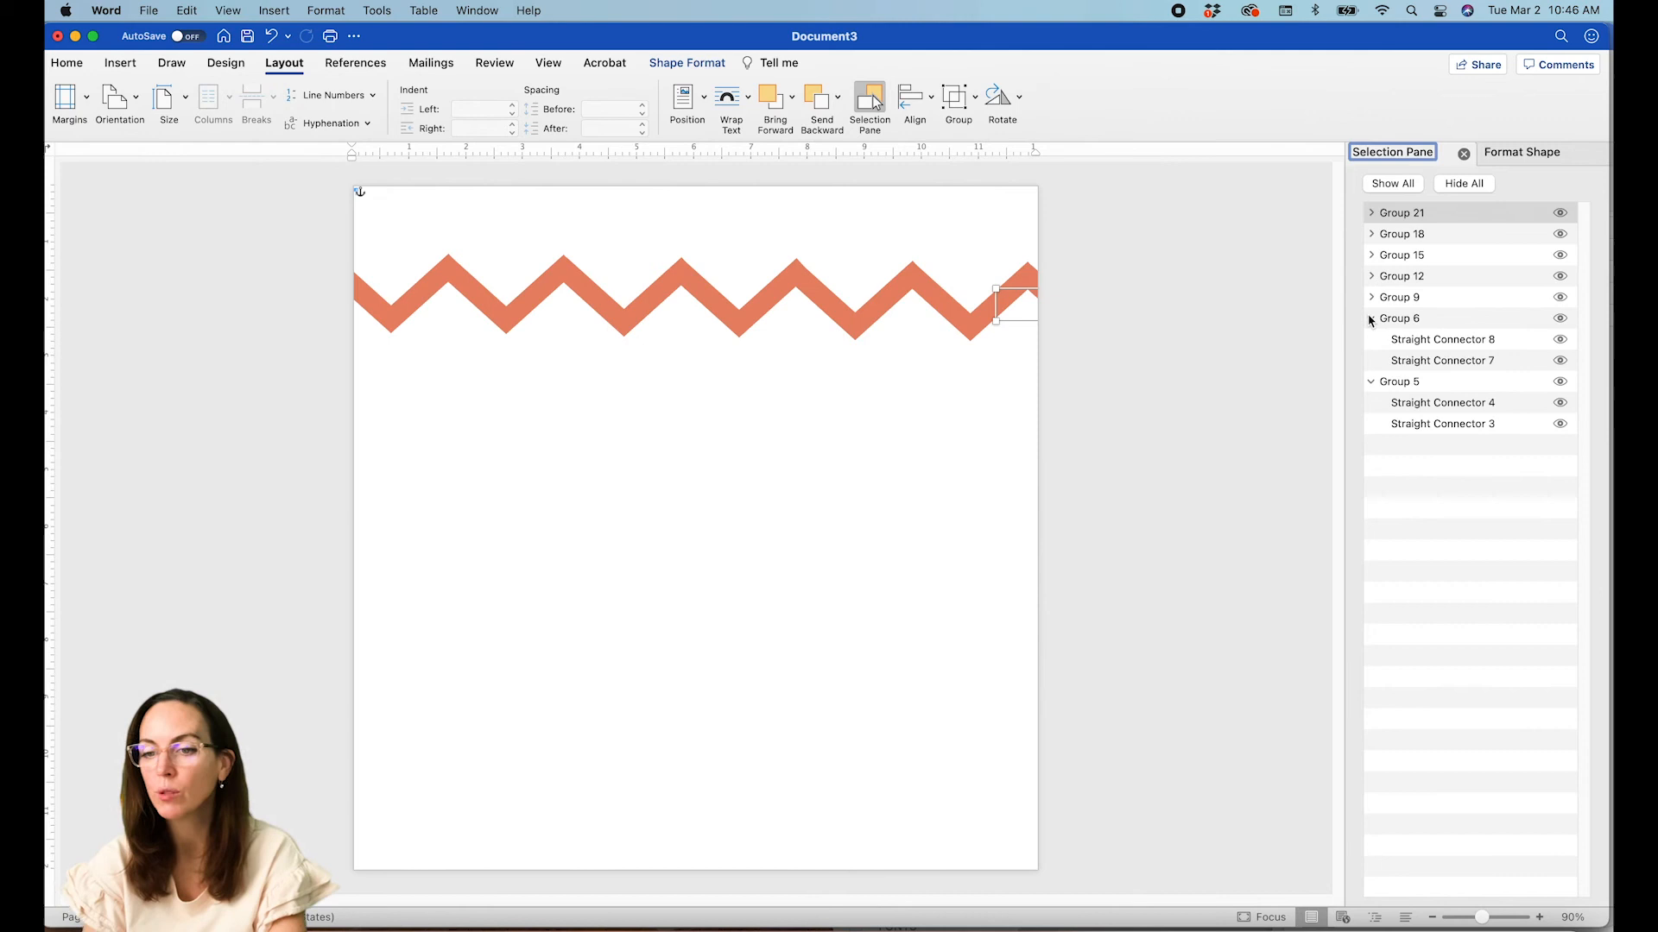
pyautogui.click(1372, 339)
# - Select all seven V groups, from Group 21 to Group 5, and align their bottoms
pyautogui.click(1403, 215)
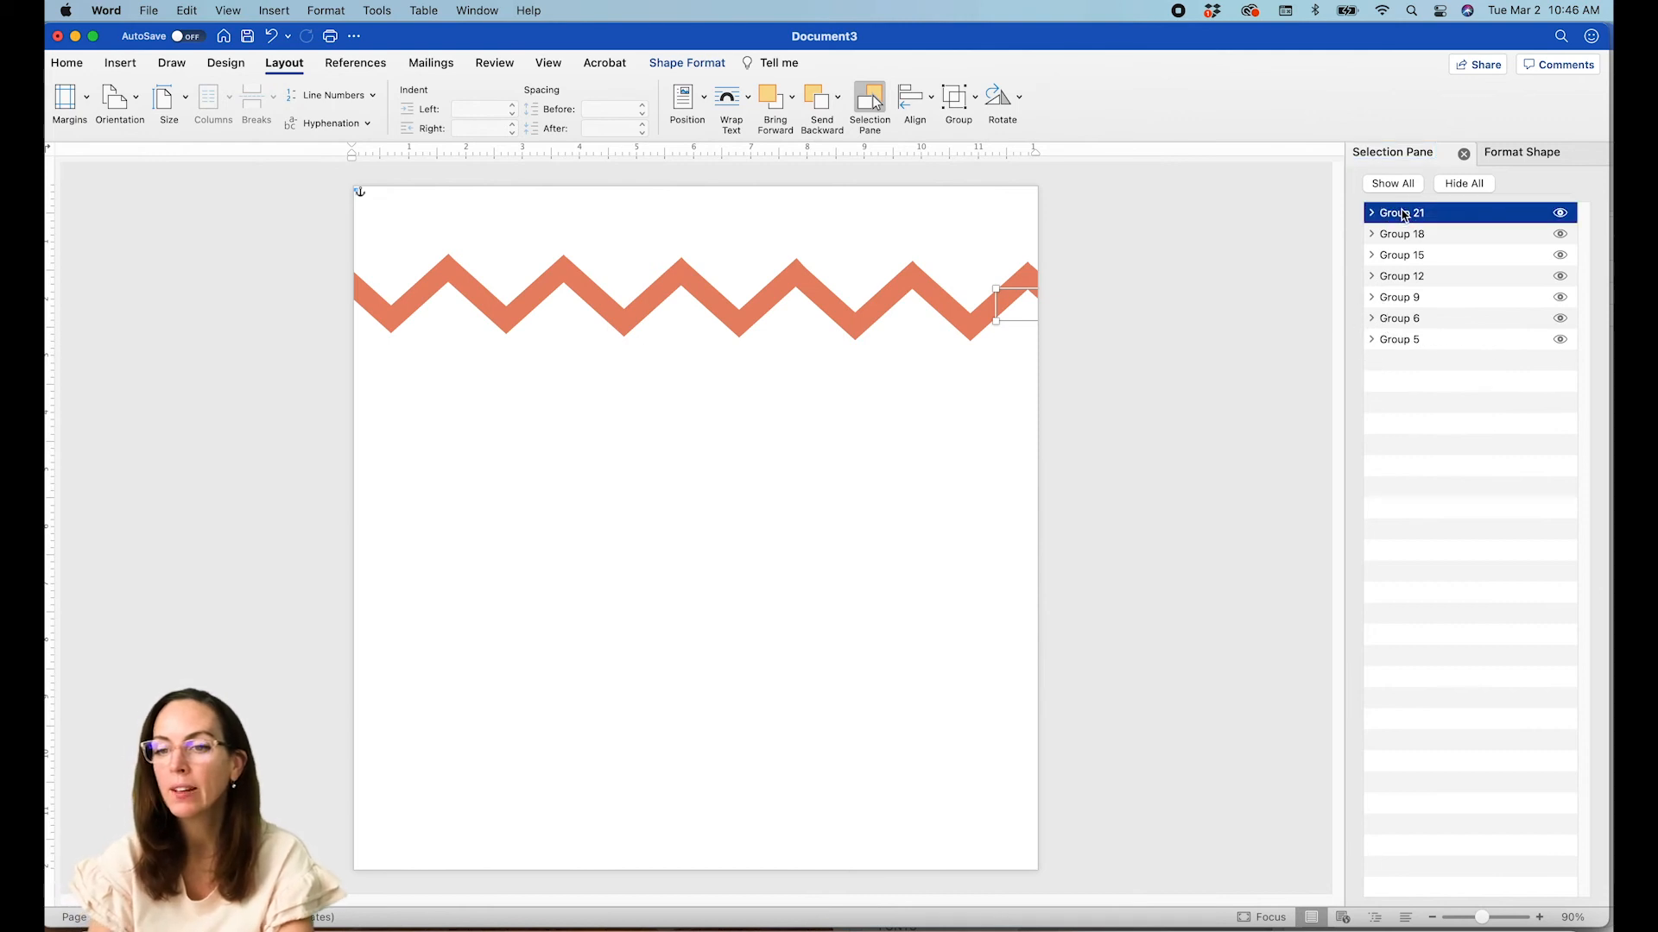
pyautogui.keyDown('super'); pyautogui.click(1395, 236); pyautogui.keyUp('super')
pyautogui.keyDown('super'); pyautogui.click(1395, 257); pyautogui.keyUp('super')
pyautogui.keyDown('super'); pyautogui.click(1396, 277); pyautogui.keyUp('super')
pyautogui.keyDown('super'); pyautogui.click(1396, 298); pyautogui.keyUp('super')
pyautogui.keyDown('super'); pyautogui.click(1396, 319); pyautogui.keyUp('super')
pyautogui.keyDown('super'); pyautogui.click(1396, 340); pyautogui.keyUp('super')
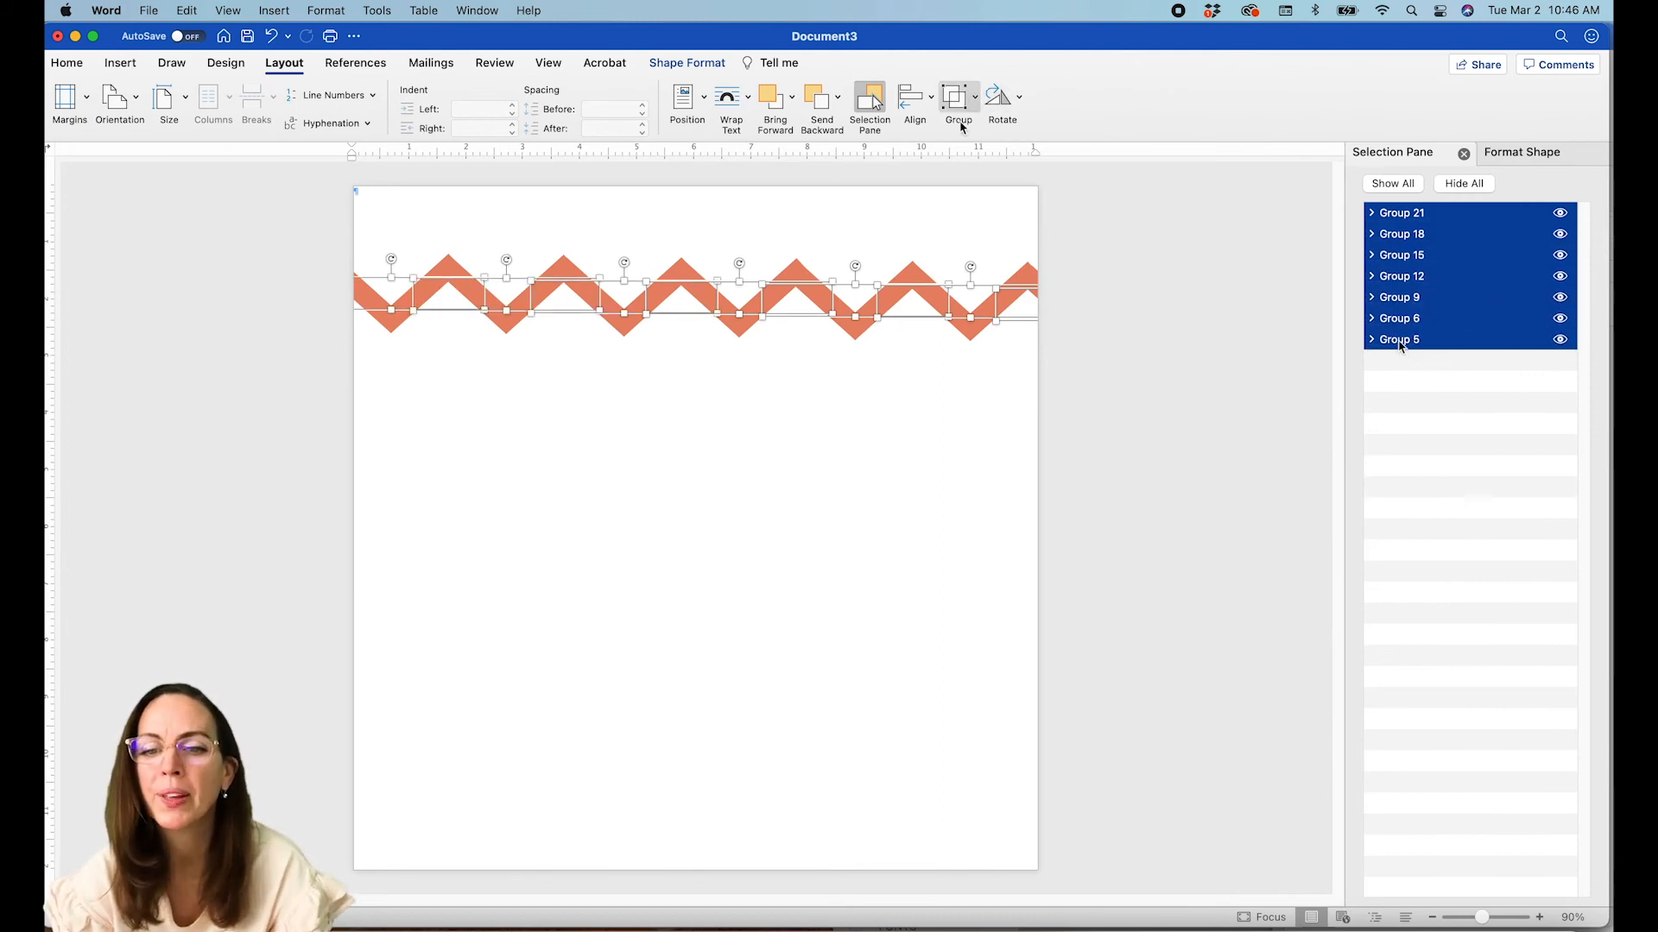
pyautogui.click(923, 99)
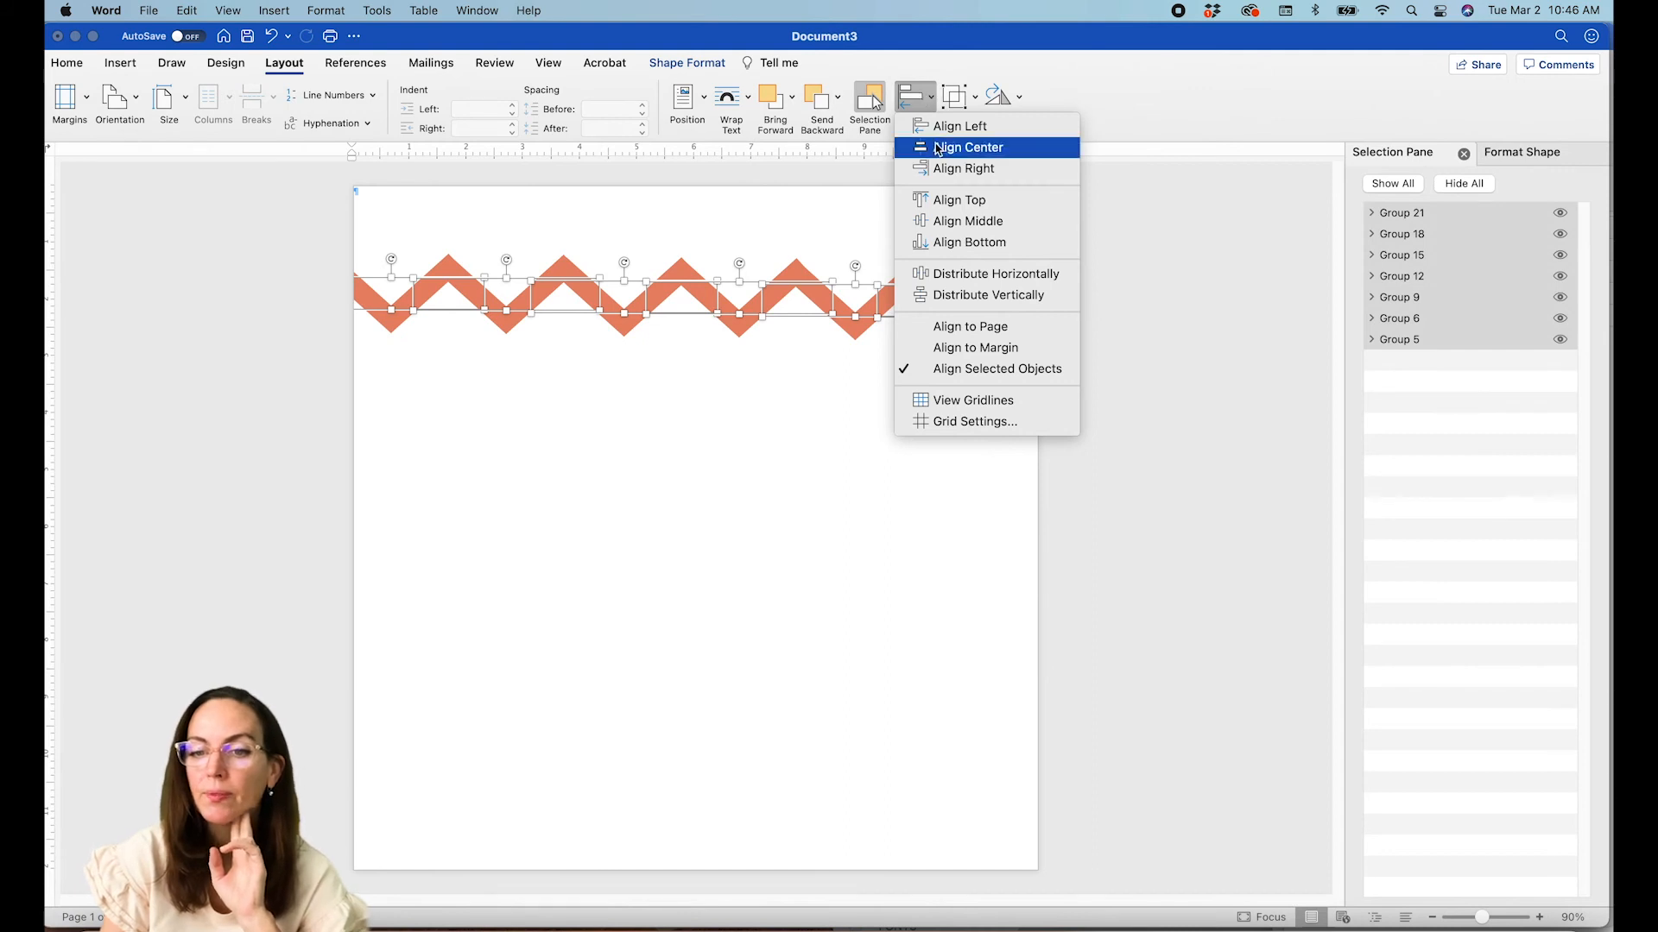
pyautogui.click(956, 241)
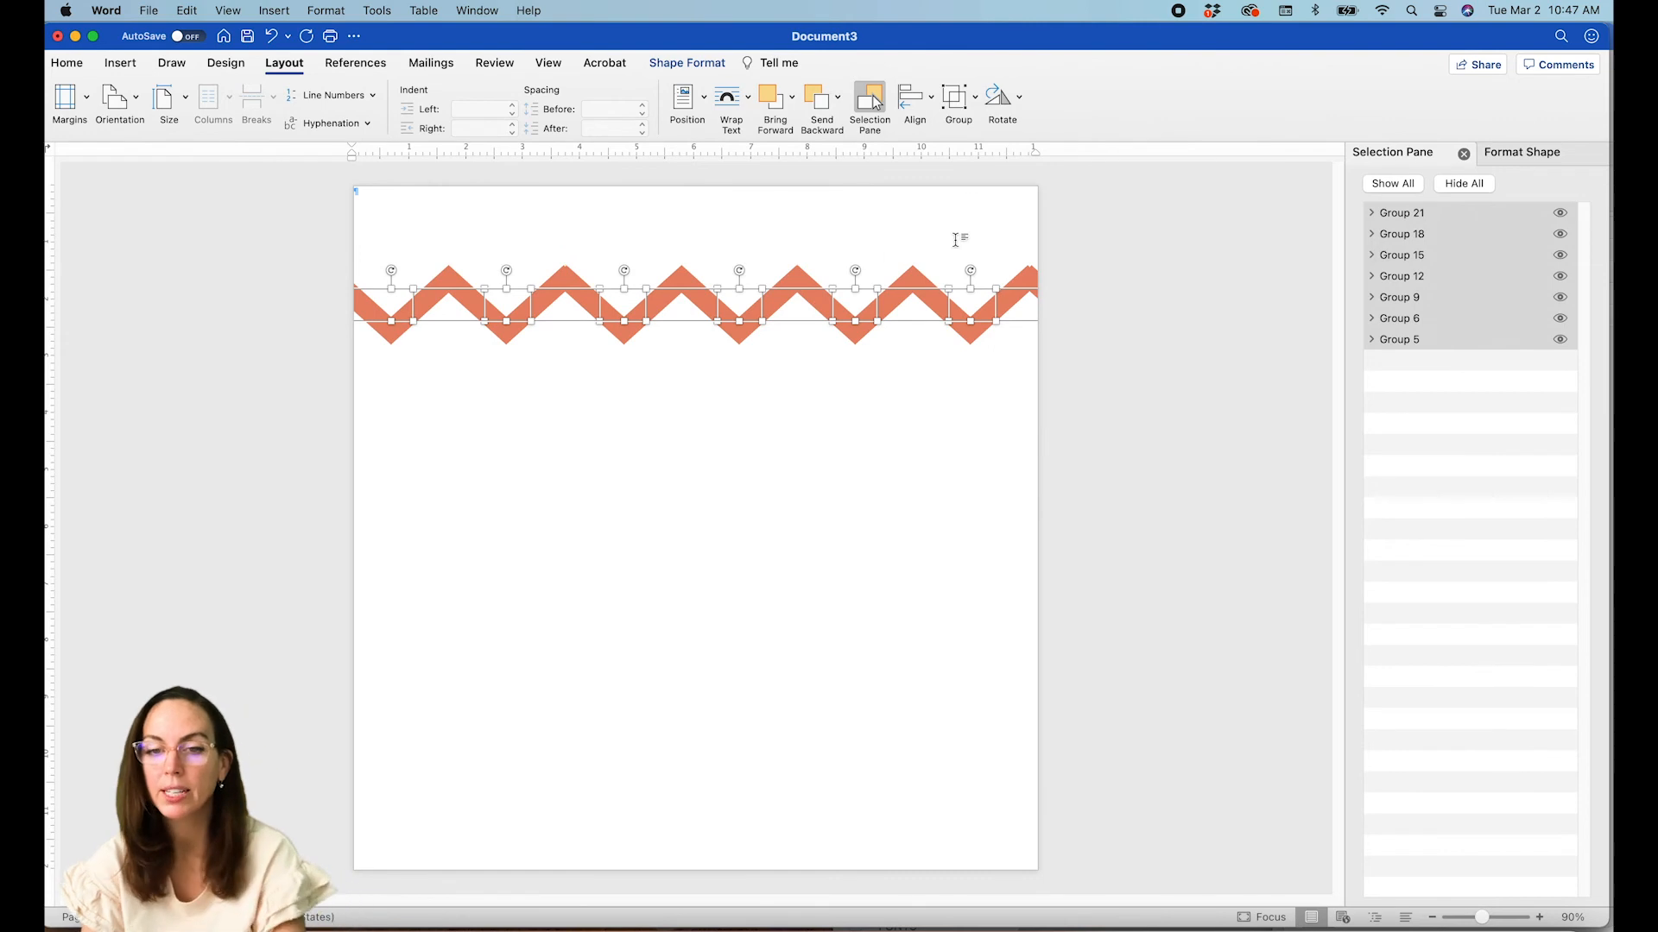
# - Distribute the seven selected V shapes horizontally and group them into one zigzag row
pyautogui.click(911, 93)
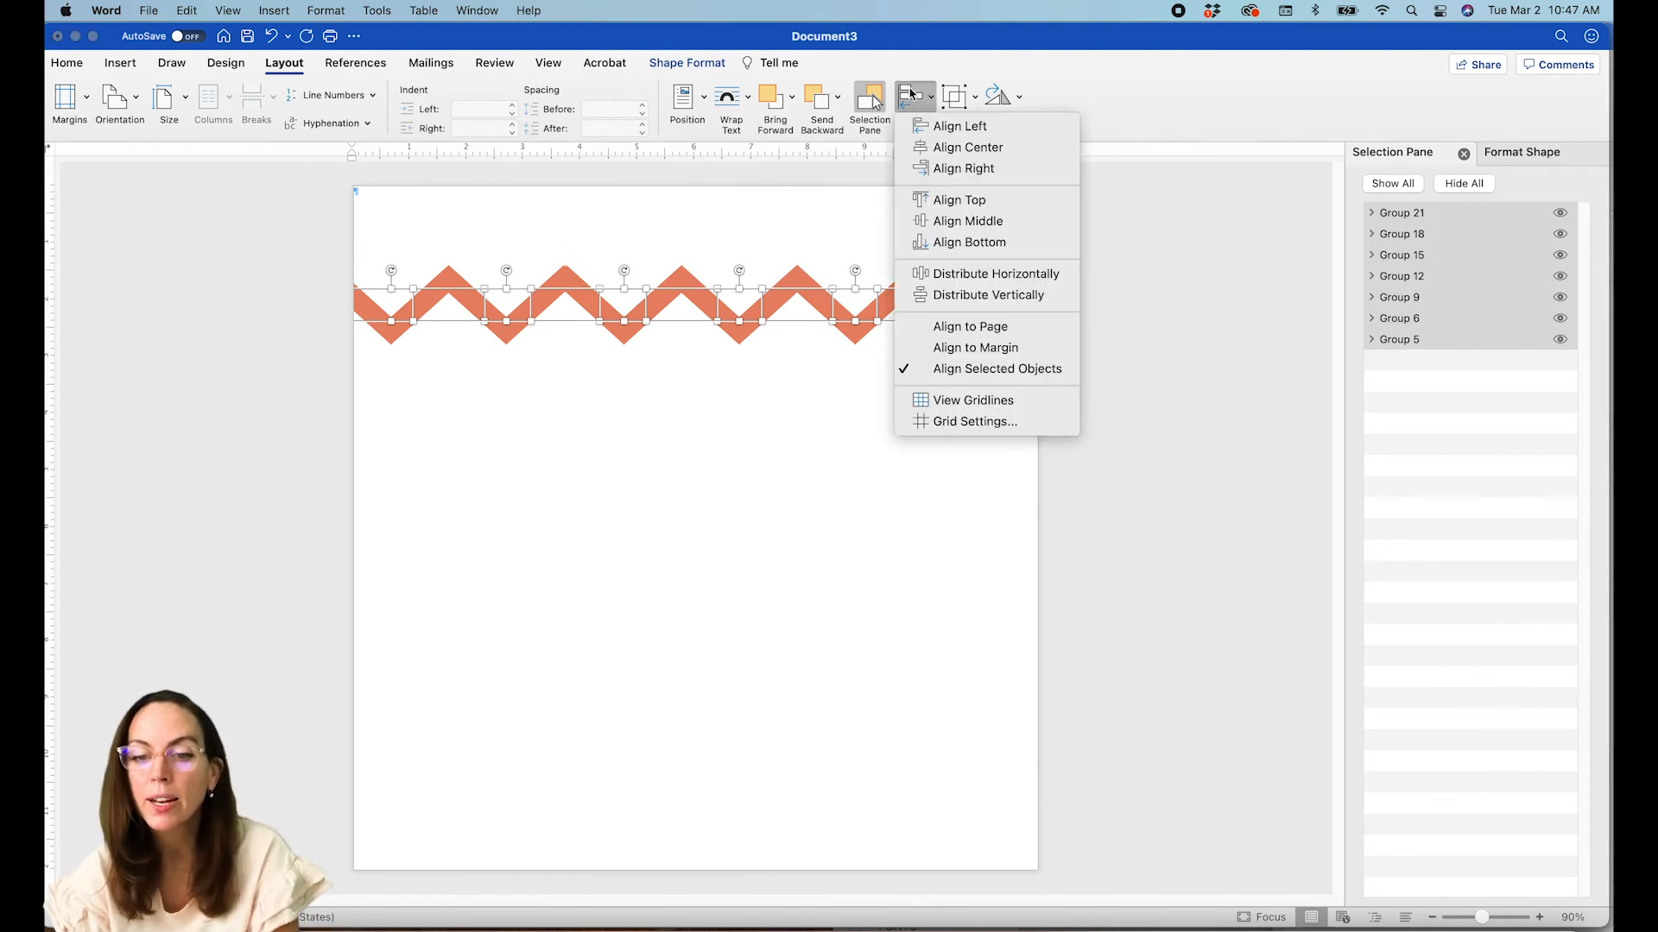
pyautogui.click(940, 276)
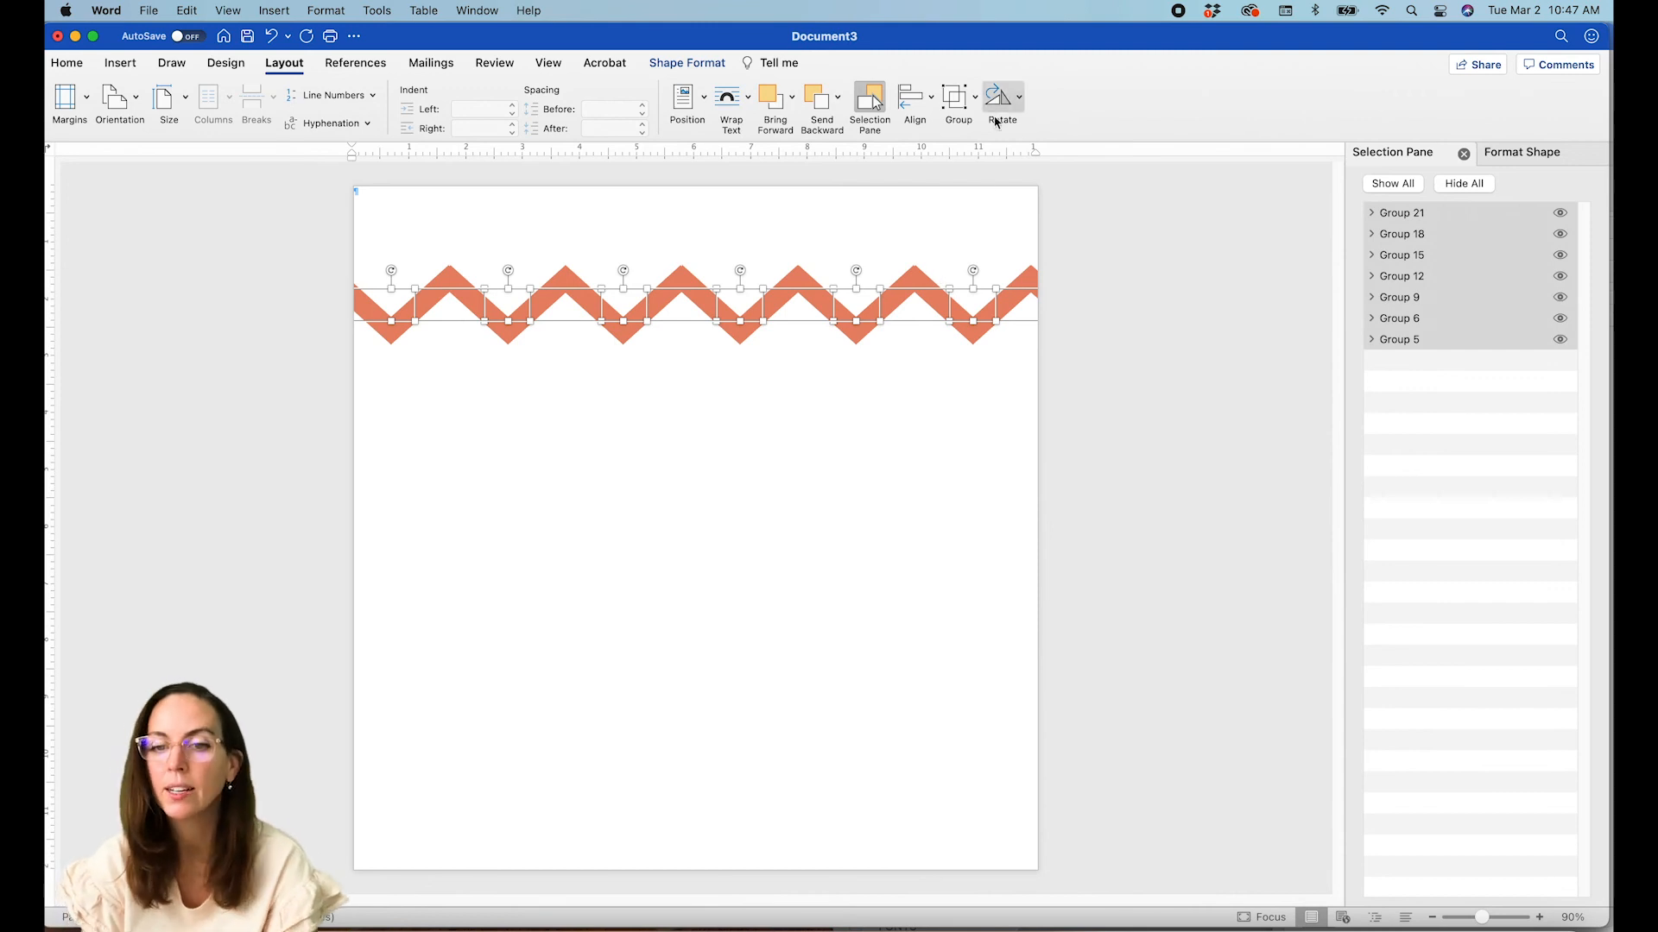
pyautogui.click(961, 100)
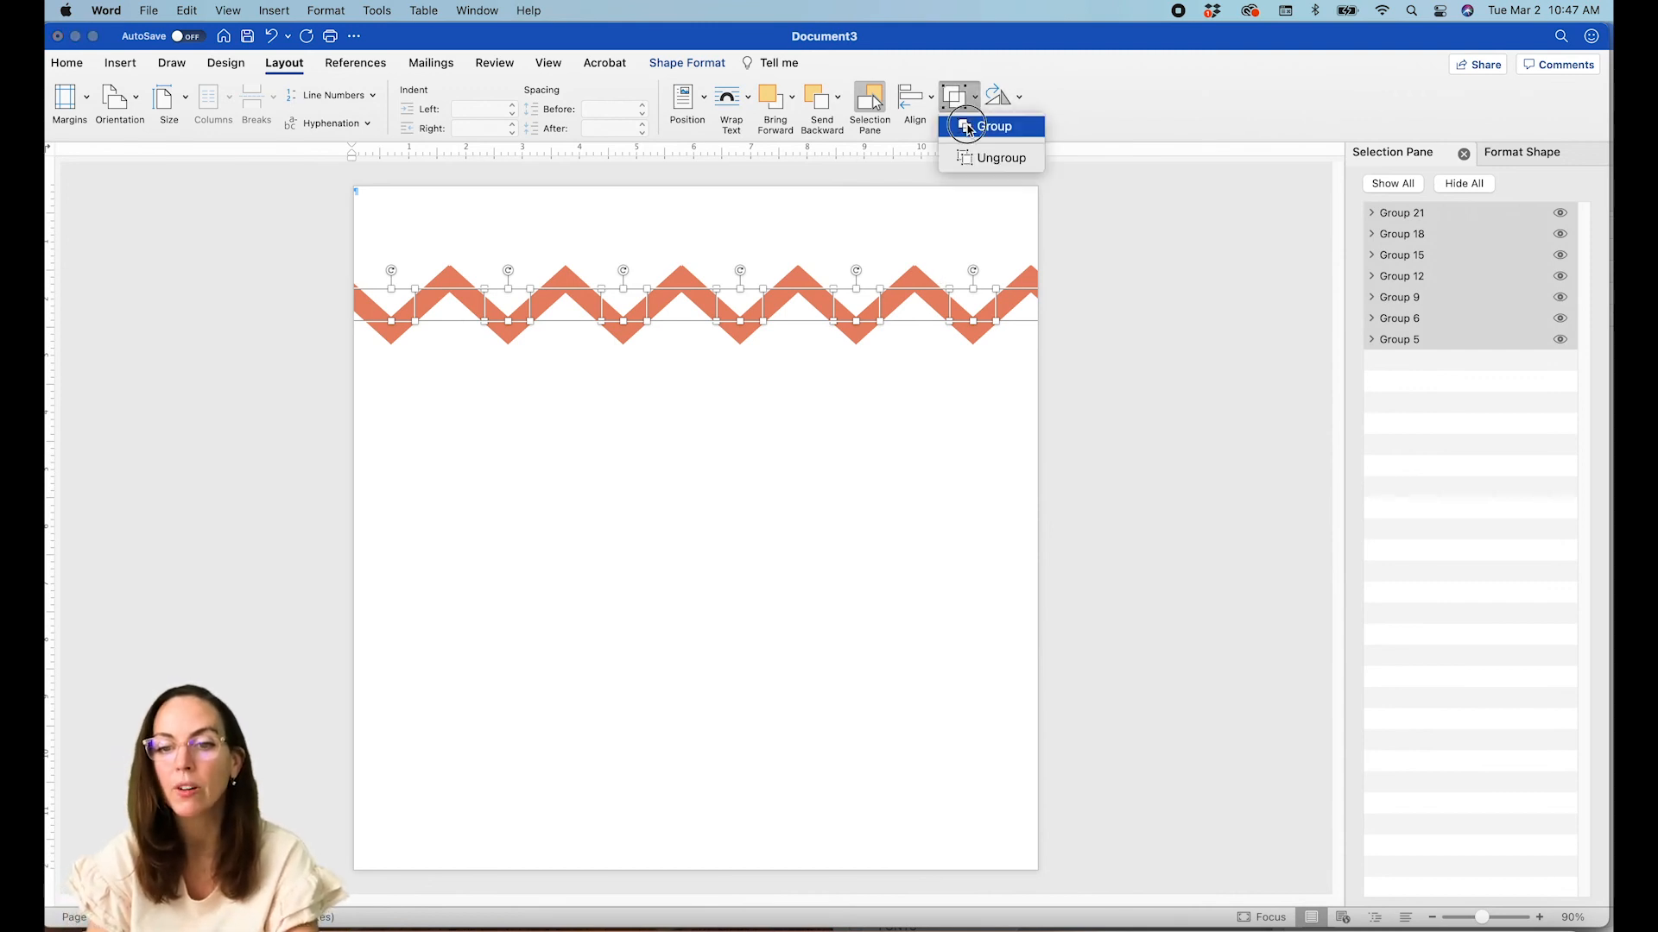
pyautogui.click(965, 126)
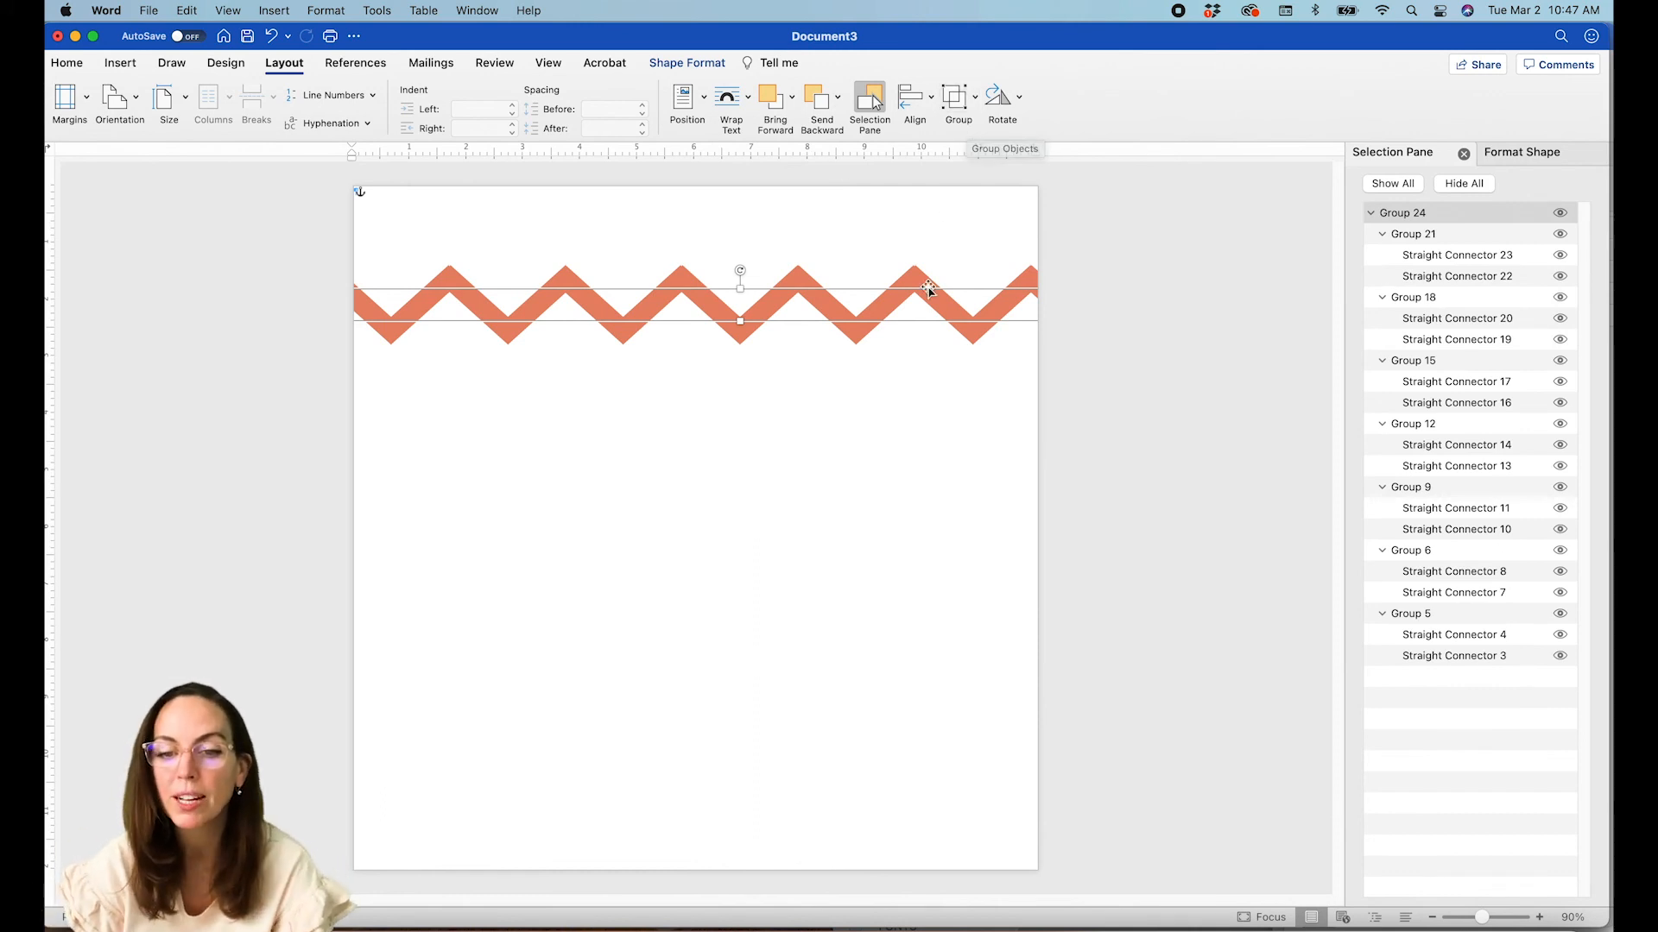
# - Duplicate the zigzag row down the page until ten stacked rows cover it, undoing the surplus copy
pyautogui.moveTo(879, 286); pyautogui.dragTo(852, 643)
pyautogui.moveTo(846, 547); pyautogui.dragTo(836, 670)
pyautogui.moveTo(846, 763); pyautogui.dragTo(814, 869)
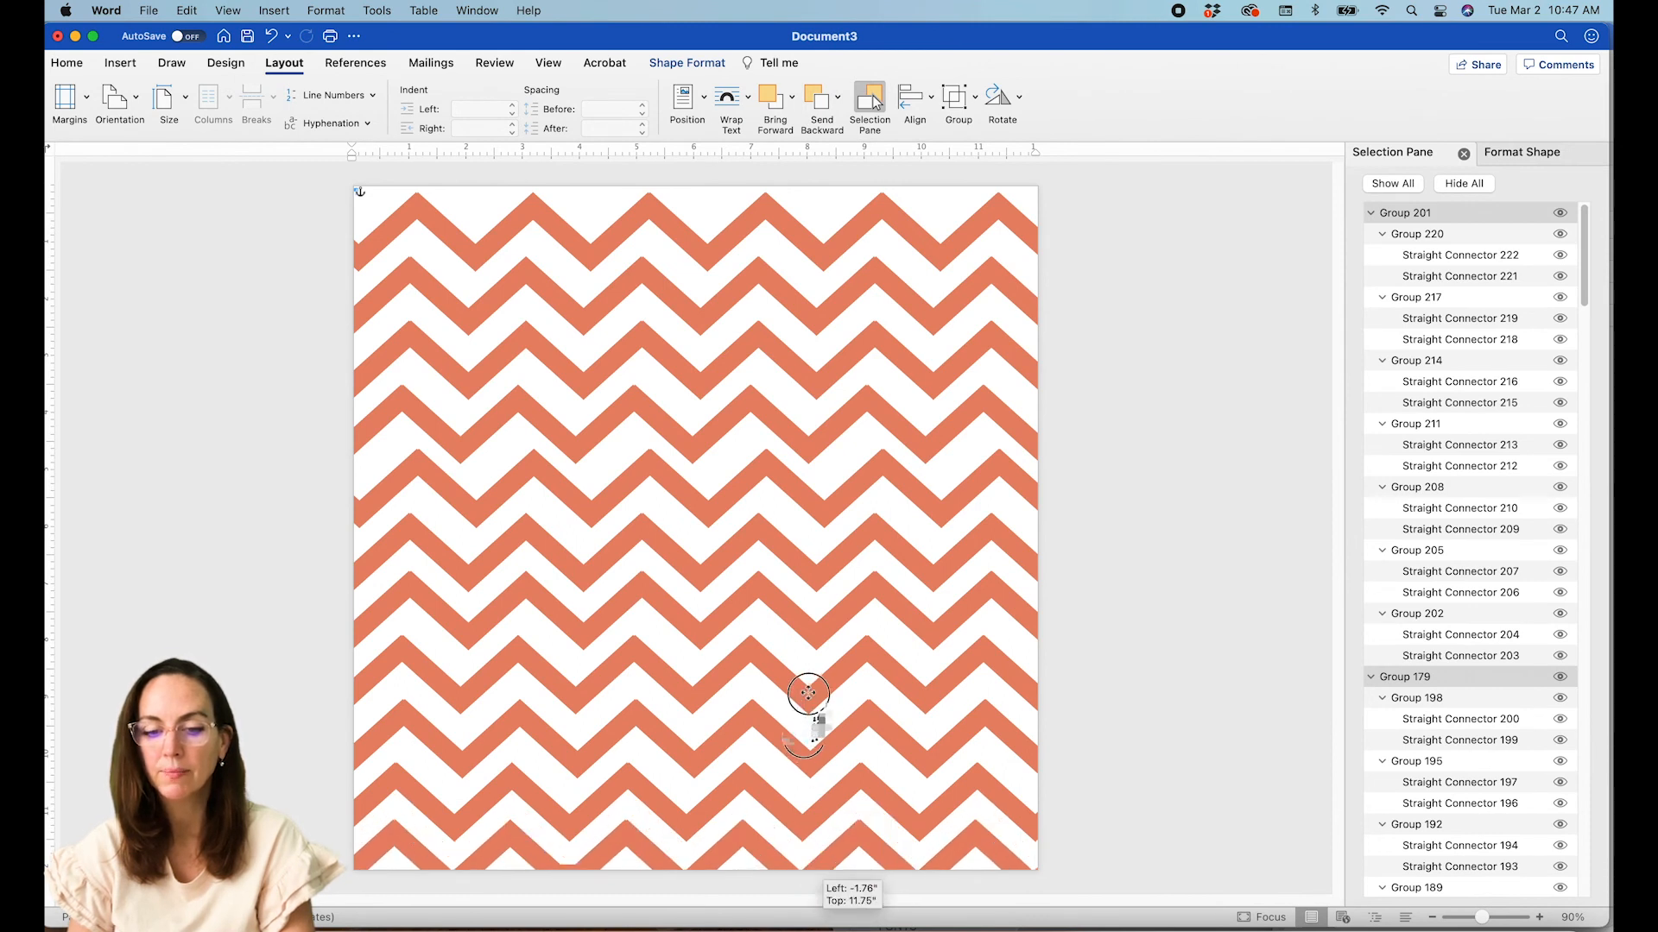
pyautogui.moveTo(803, 729); pyautogui.dragTo(809, 690)
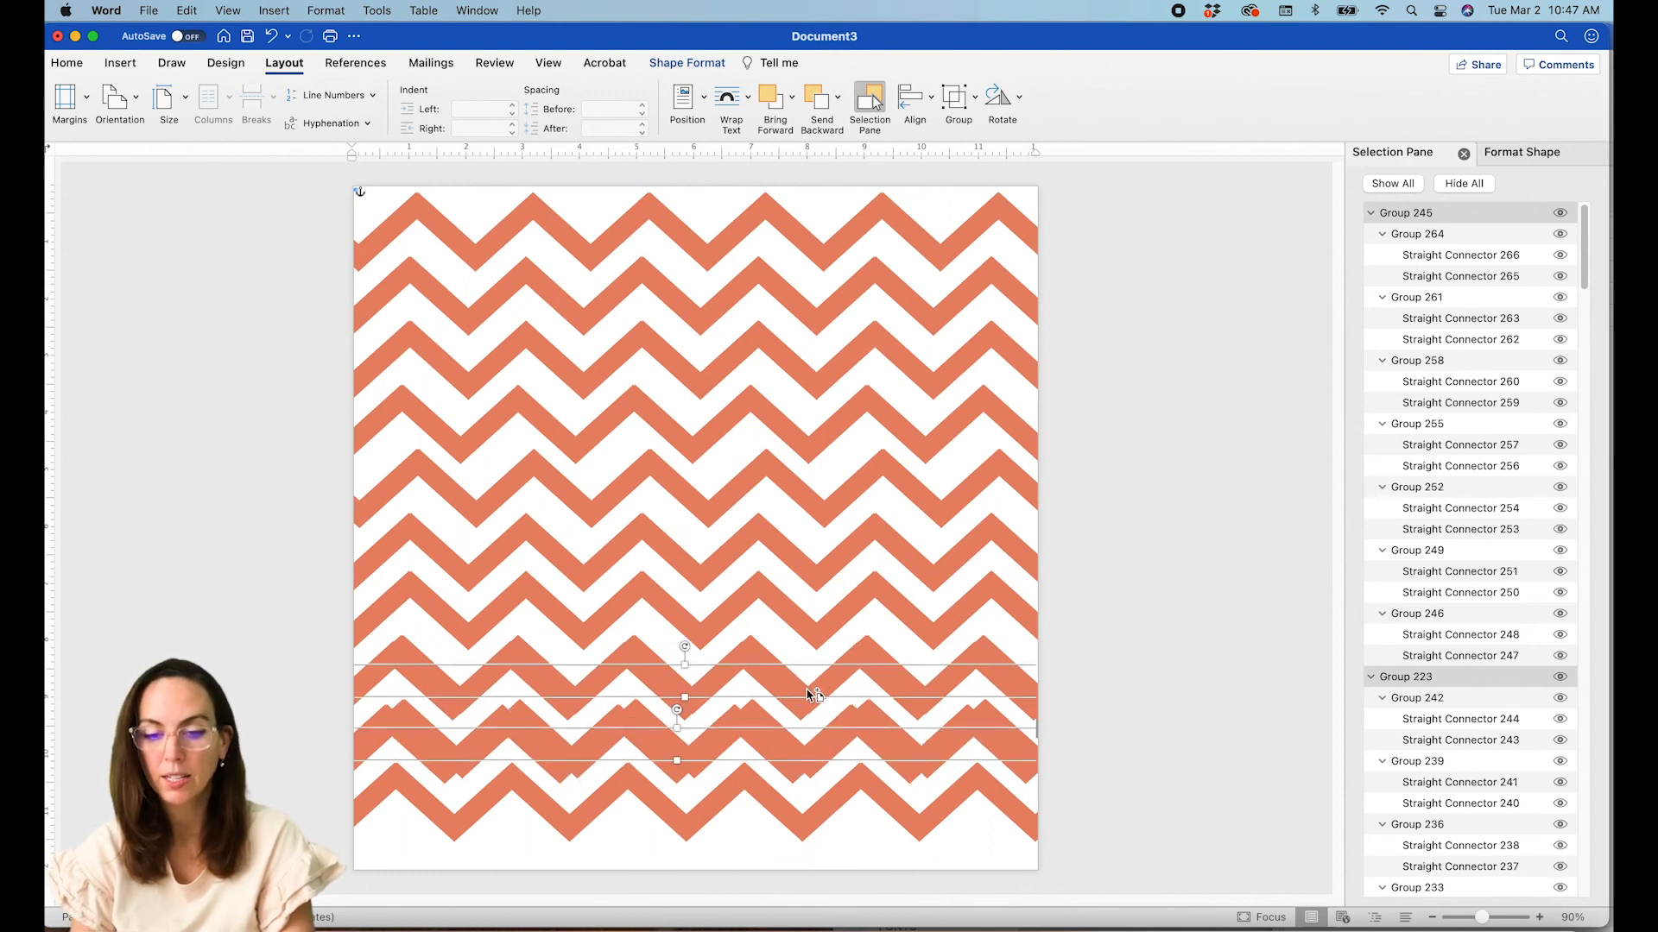
pyautogui.press('super+z')
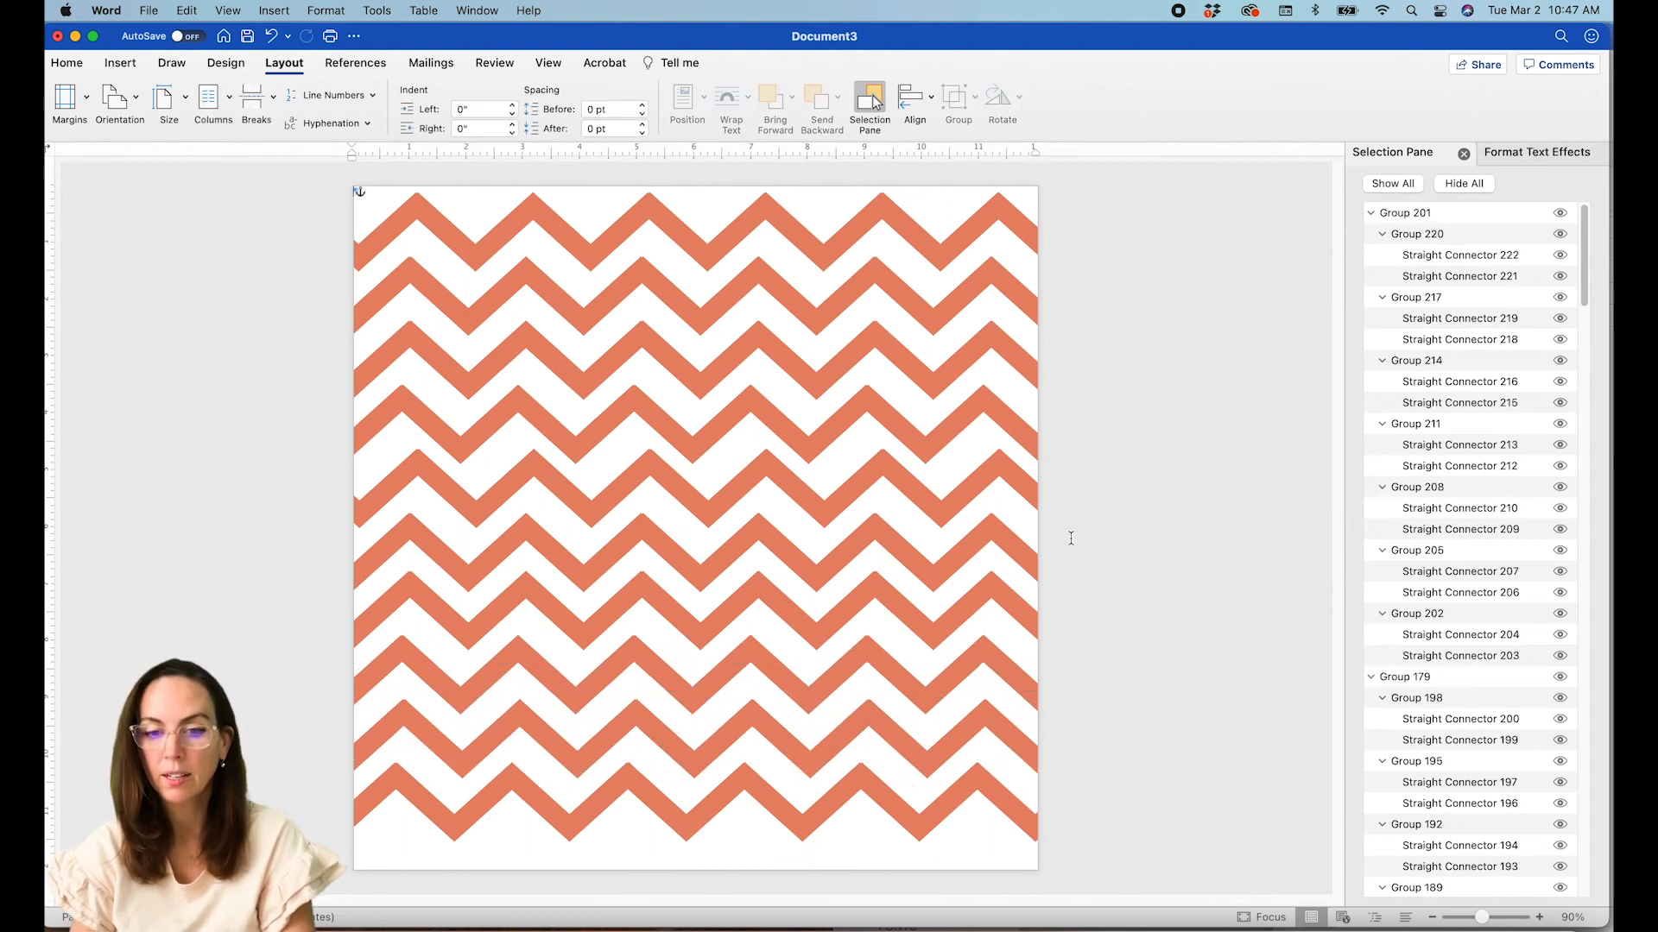
# - Collapse all ten row groups in the object list, from Group 201 to Group 24
pyautogui.click(1371, 212)
pyautogui.click(1371, 234)
pyautogui.click(1371, 254)
pyautogui.click(1371, 276)
pyautogui.click(1371, 283)
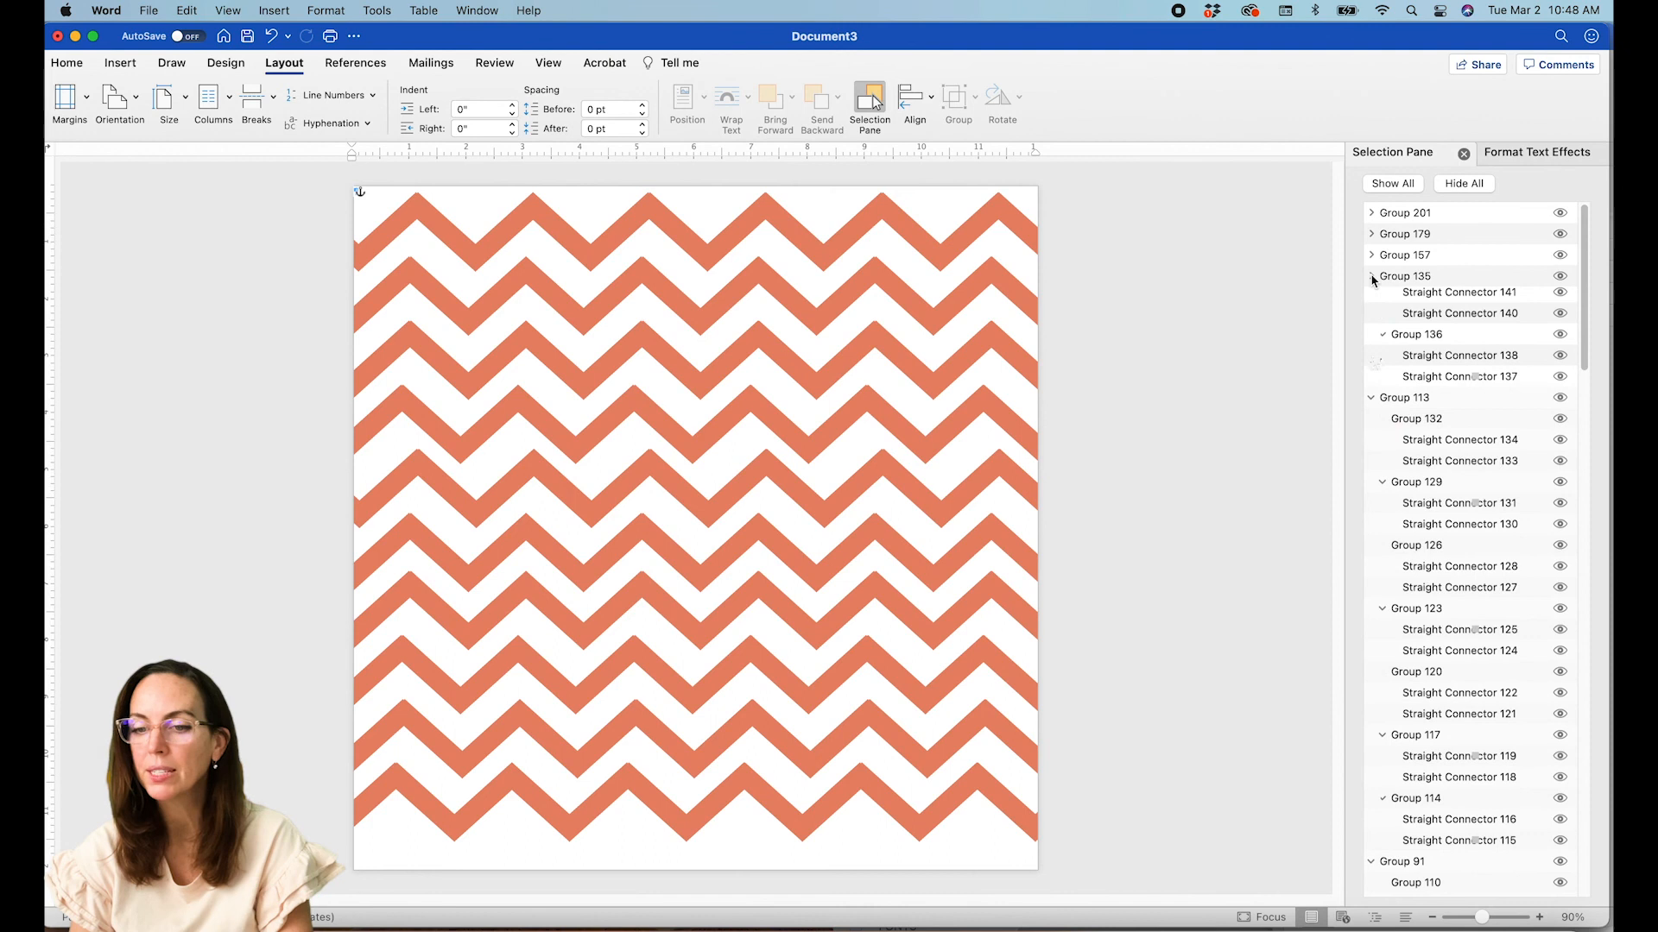
pyautogui.click(1372, 275)
pyautogui.click(1372, 297)
pyautogui.click(1372, 318)
pyautogui.click(1372, 339)
pyautogui.click(1373, 360)
pyautogui.click(1372, 382)
pyautogui.click(1373, 403)
# - Select all ten zigzag rows and shift them up so the first row runs off the page's top edge
pyautogui.click(1392, 217)
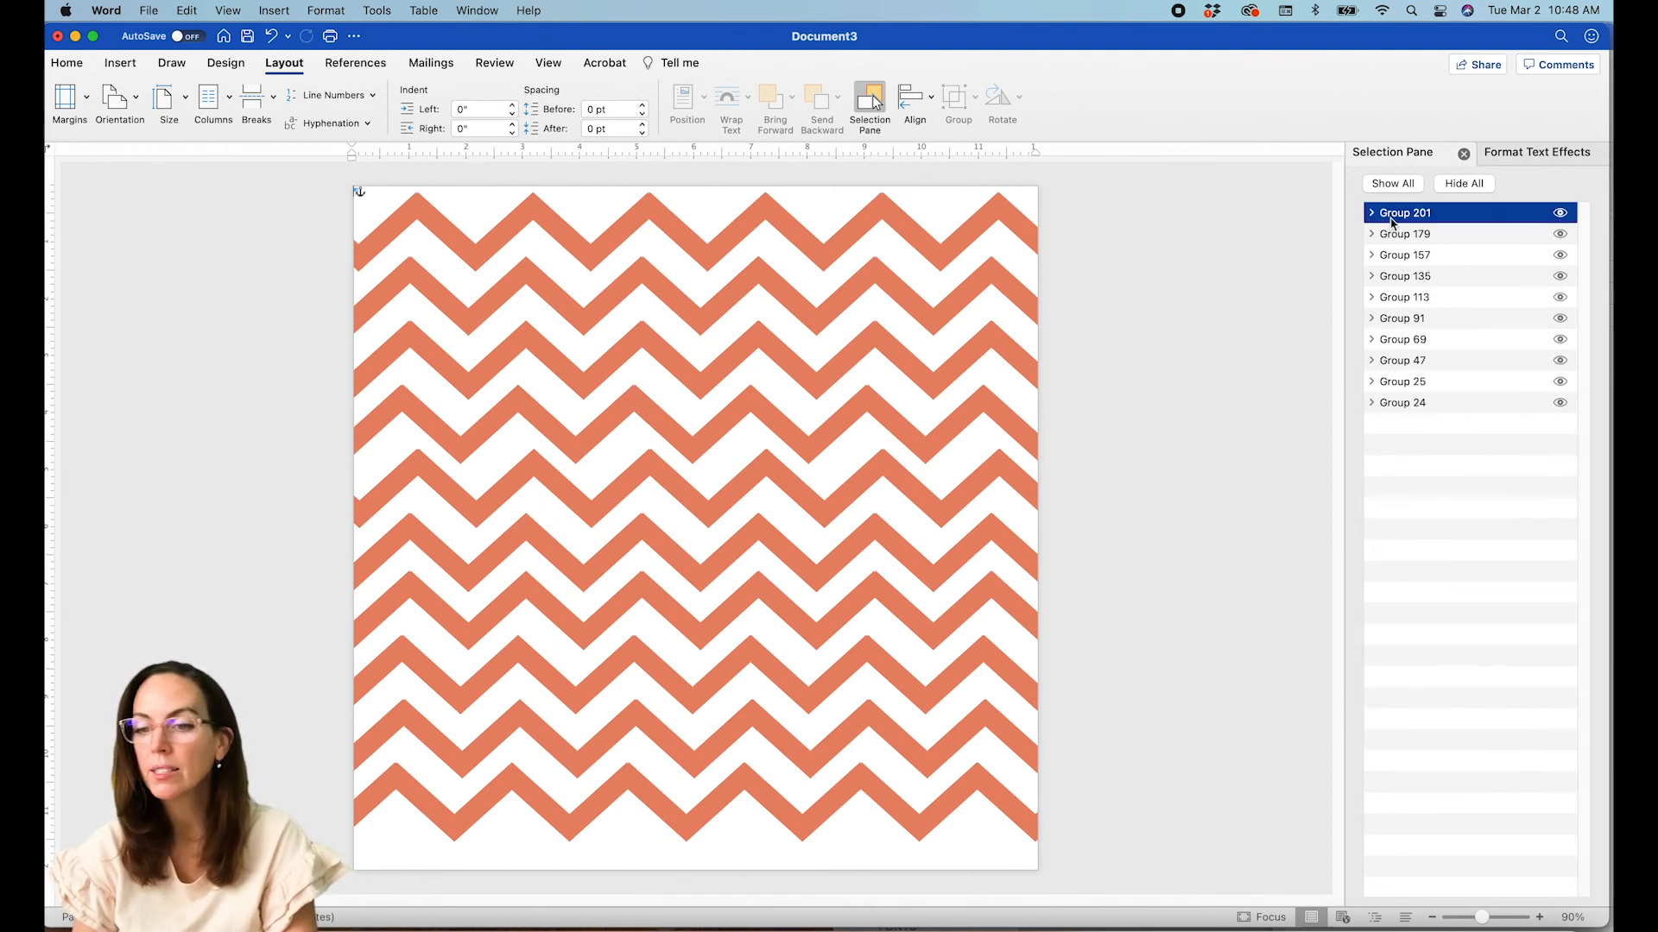
pyautogui.keyDown('shift'); pyautogui.click(1399, 402); pyautogui.keyUp('shift')
pyautogui.click(892, 358)
pyautogui.moveTo(892, 357)
pyautogui.mouseDown()
pyautogui.moveTo(888, 341)
pyautogui.moveTo(885, 389)
pyautogui.moveTo(882, 366)
pyautogui.mouseUp()
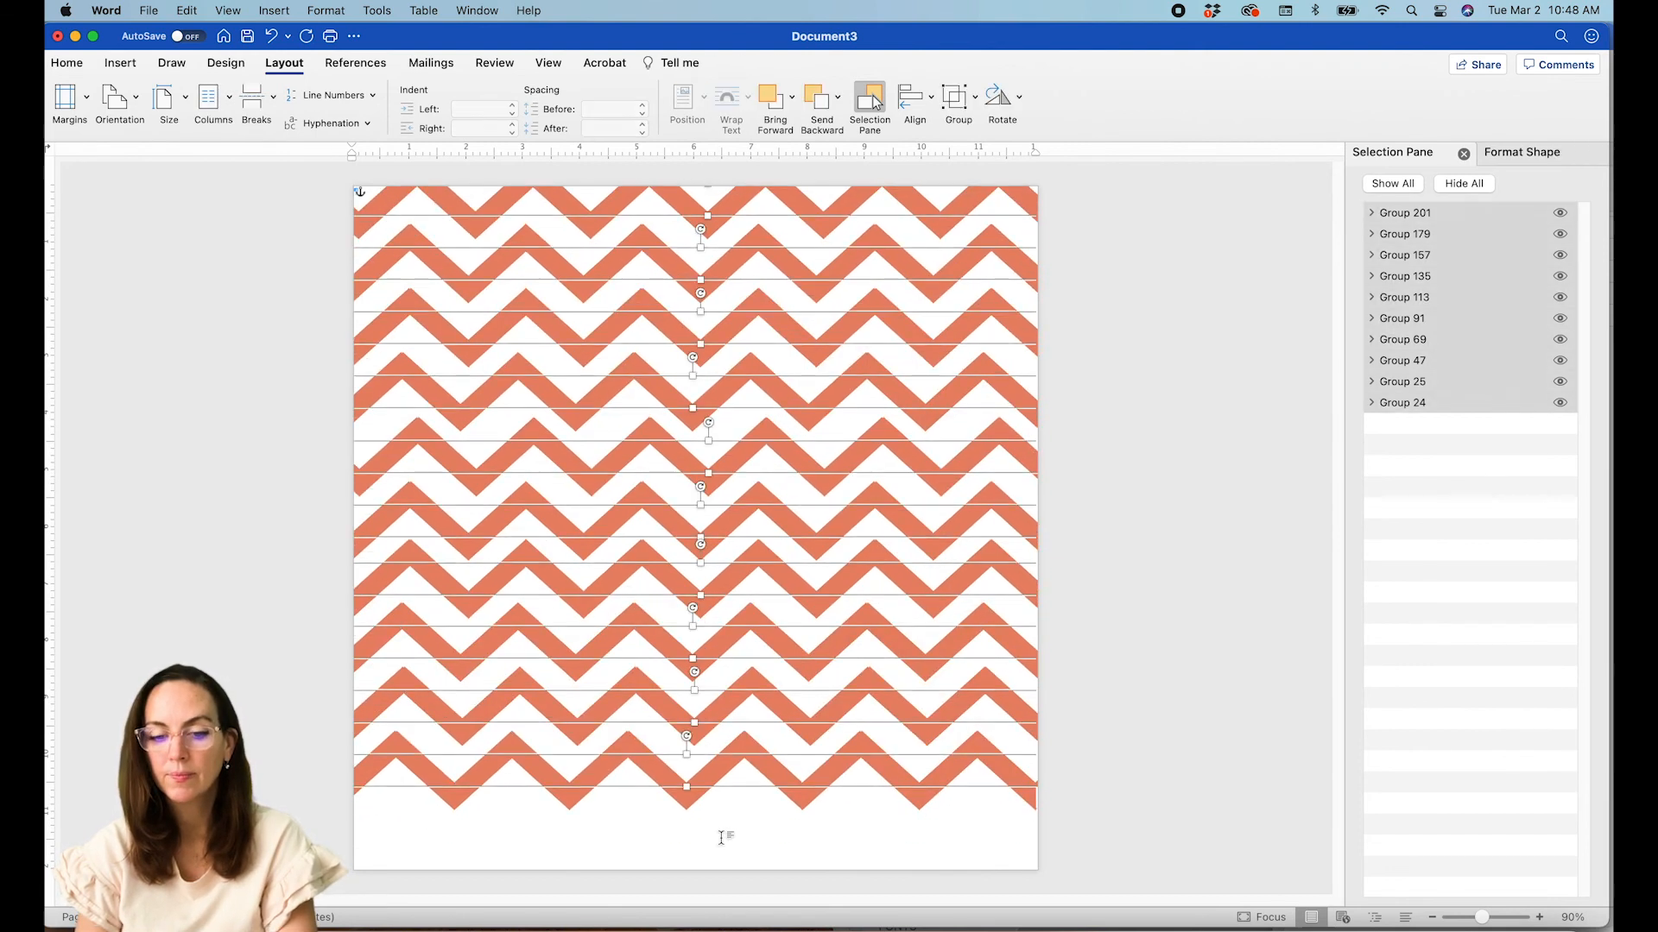
# - Add a copy of the lowest row running off the page's bottom edge, and move the top row slightly down
pyautogui.moveTo(708, 782); pyautogui.dragTo(705, 844)
pyautogui.press('super+v')
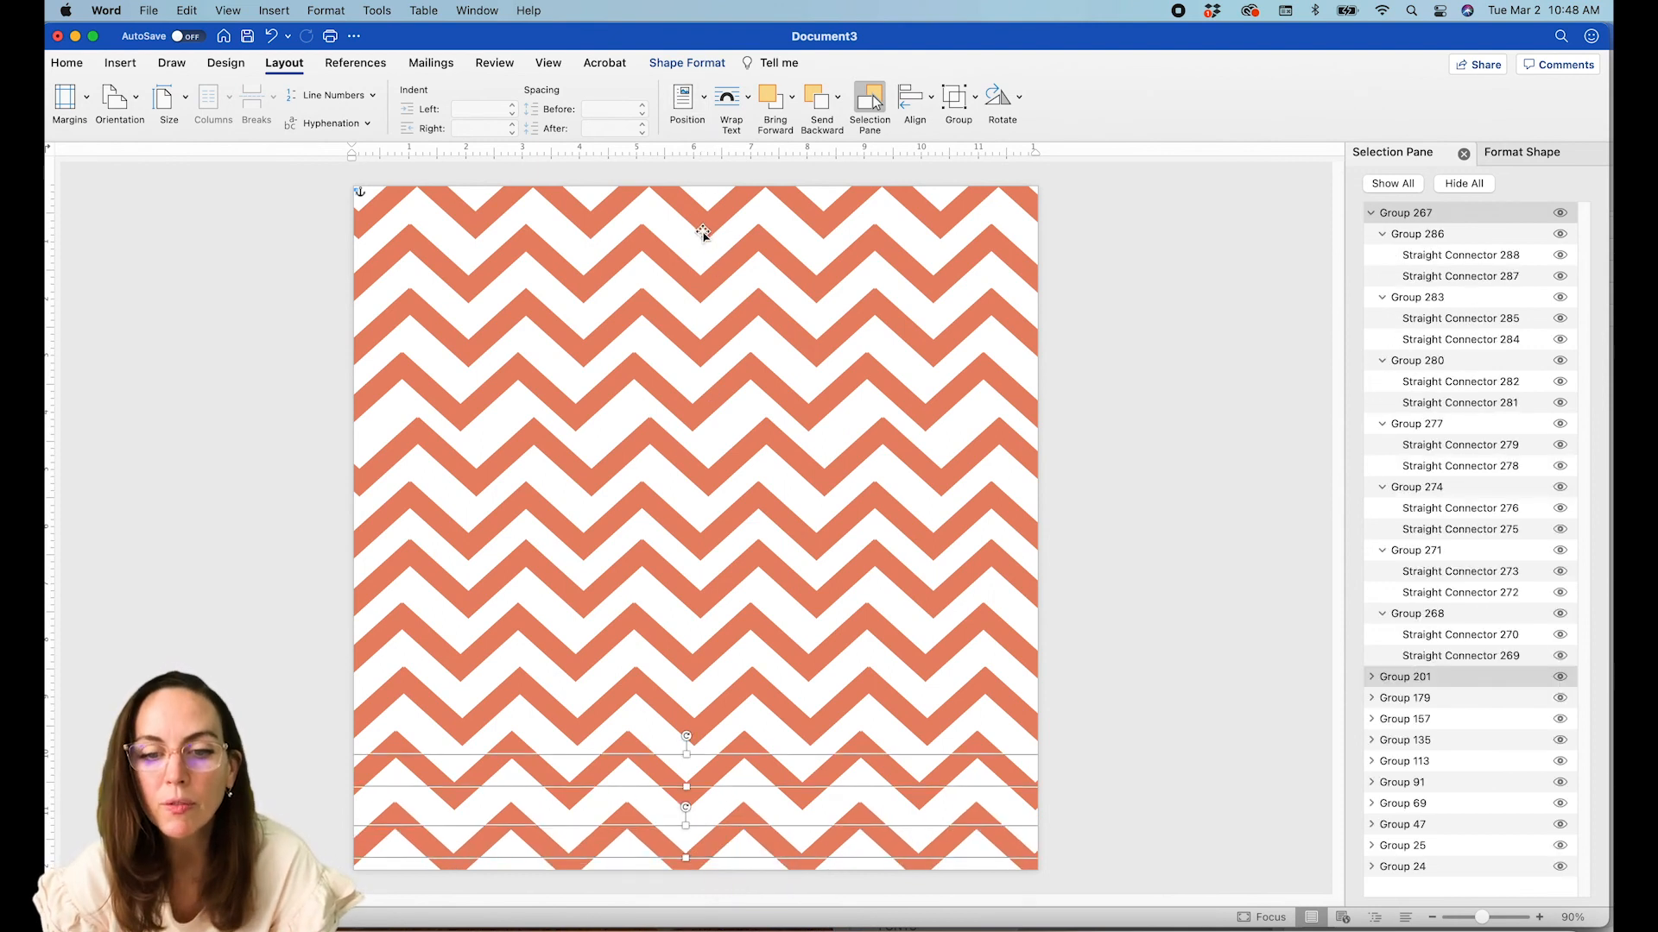
pyautogui.moveTo(679, 205); pyautogui.dragTo(675, 217)
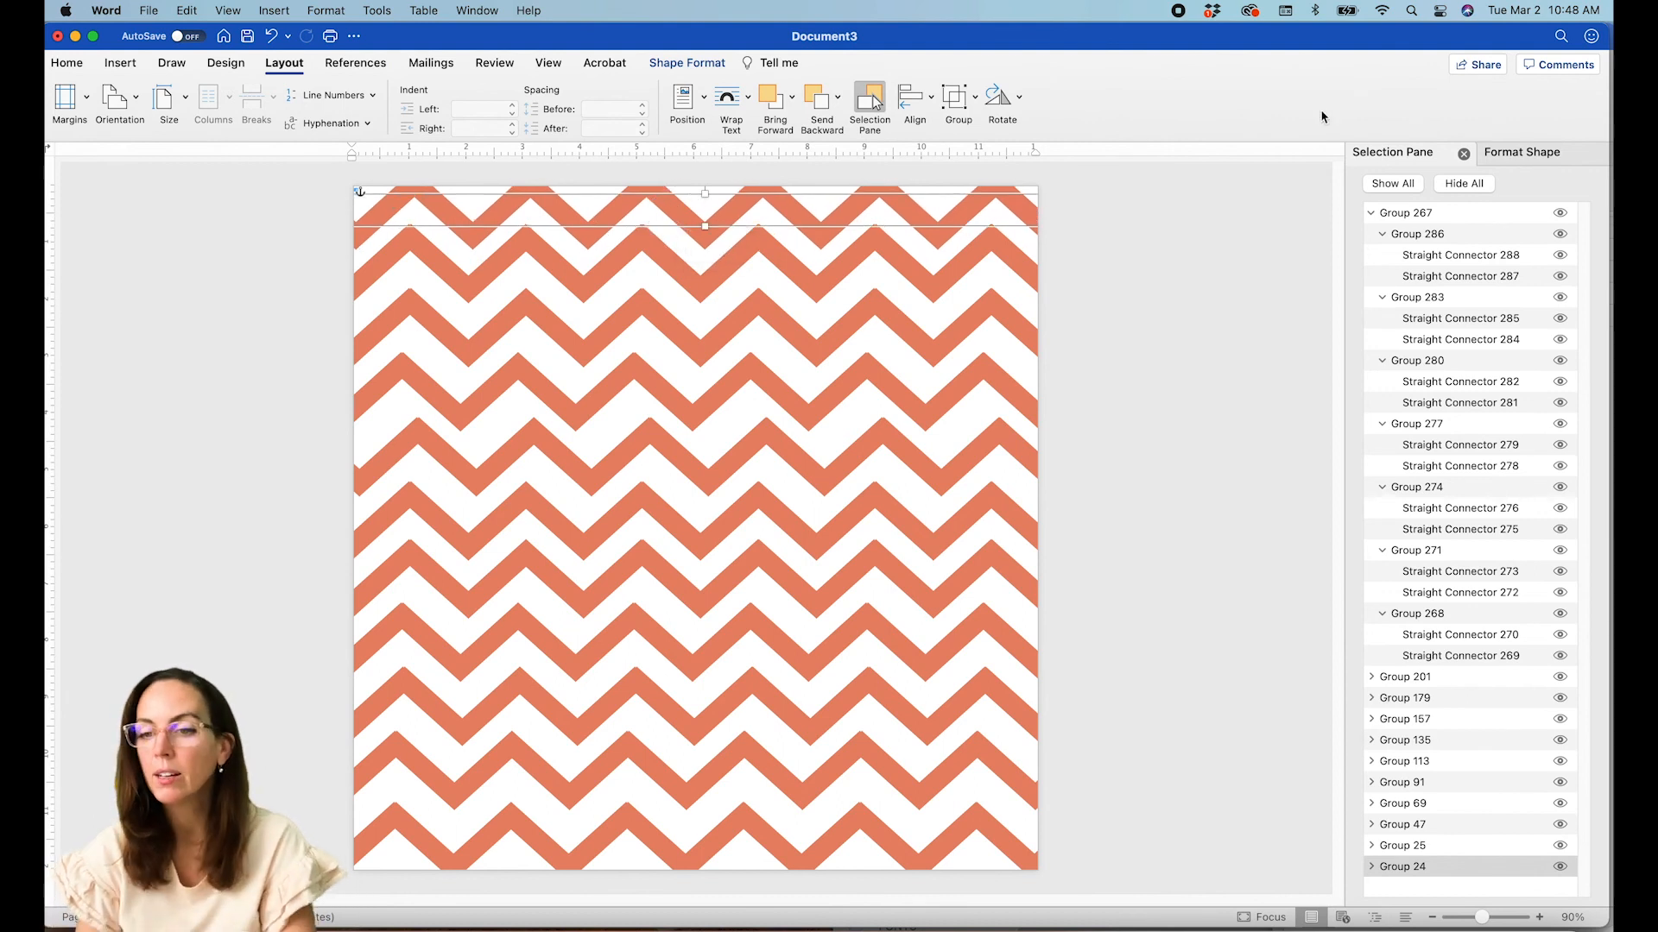
# - Collapse the new row's group, select all eleven rows from Group 267 to Group 24, and align their centers
pyautogui.click(1372, 212)
pyautogui.click(1408, 423)
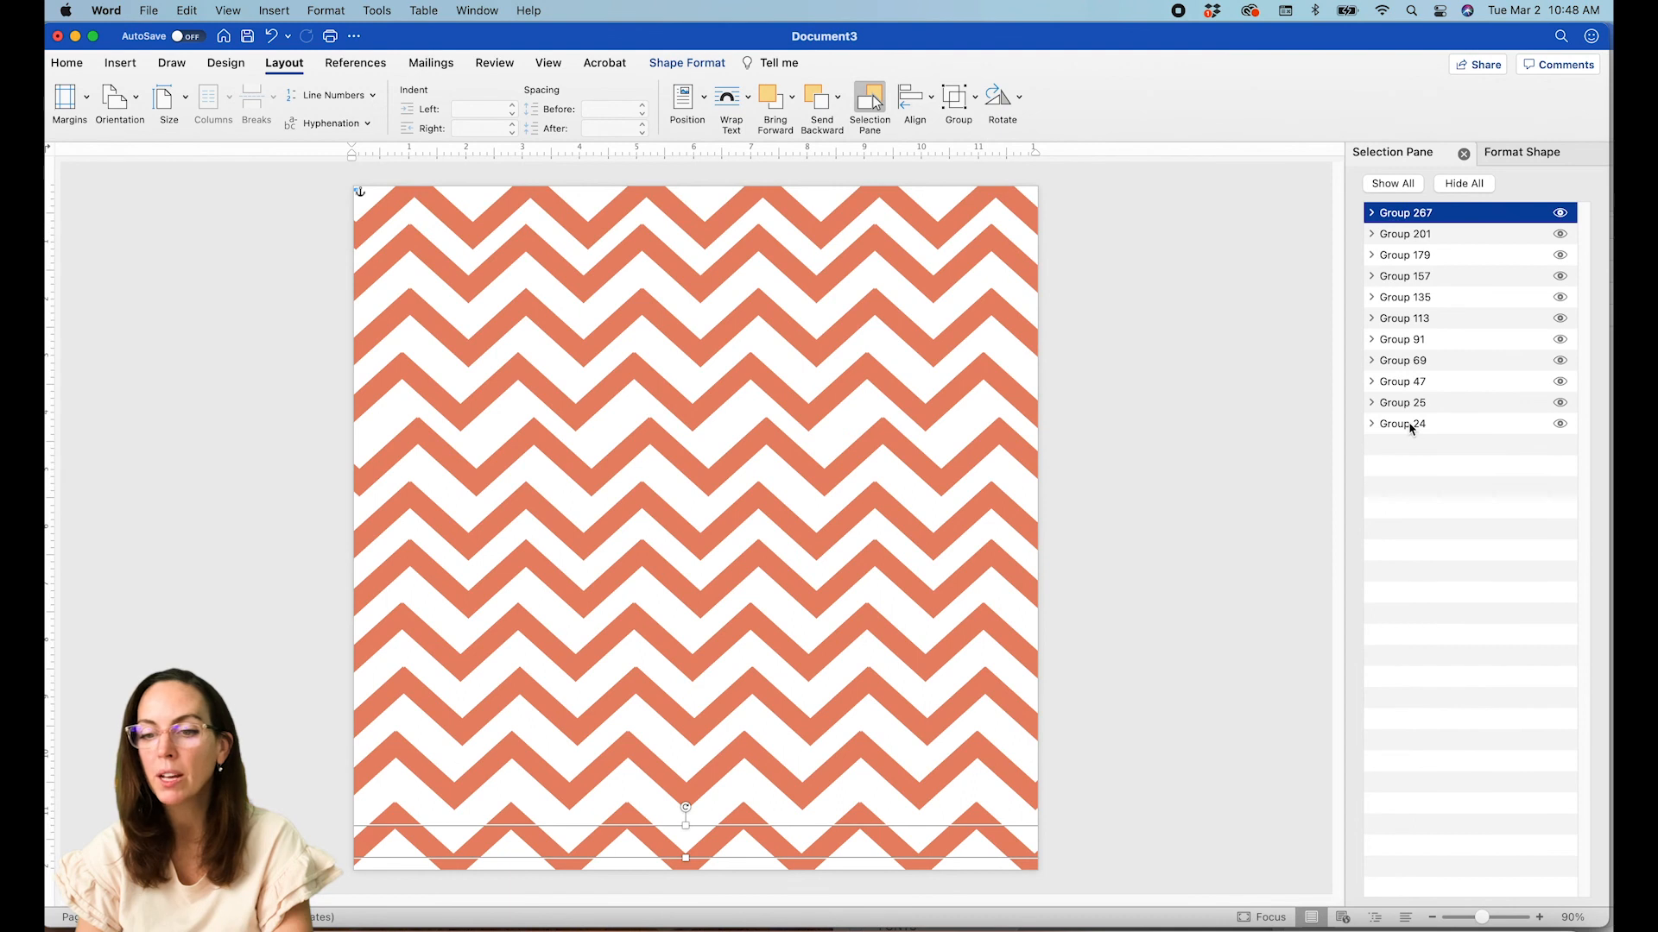
pyautogui.keyDown('shift'); pyautogui.click(1409, 427); pyautogui.keyUp('shift')
pyautogui.click(919, 105)
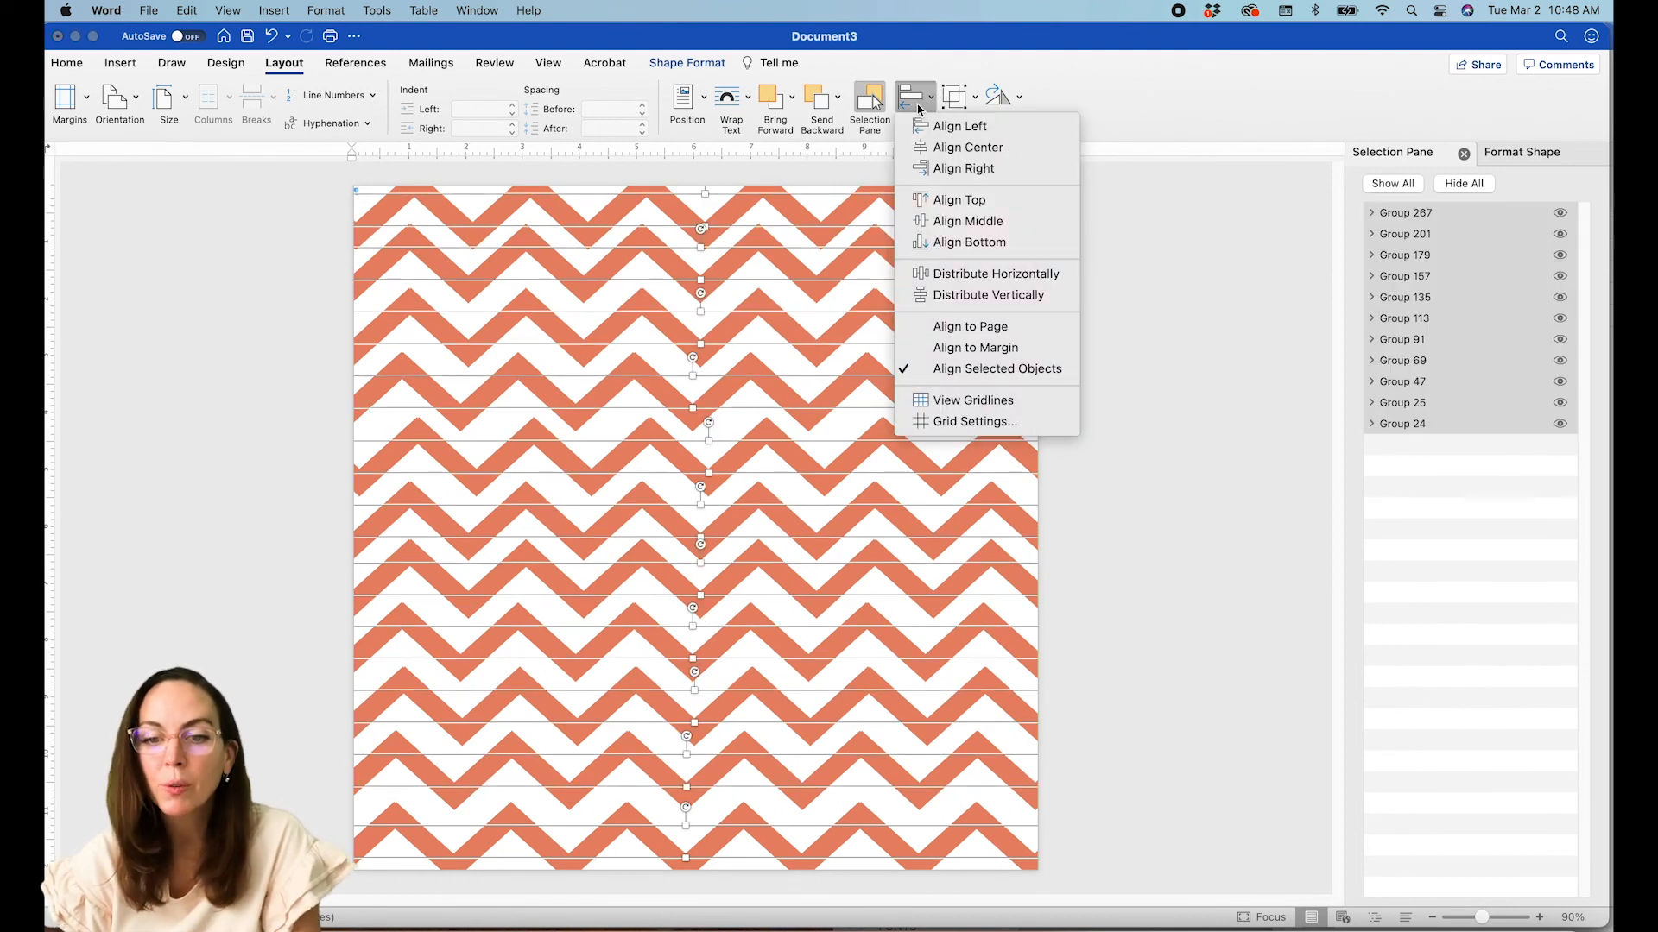
pyautogui.click(946, 149)
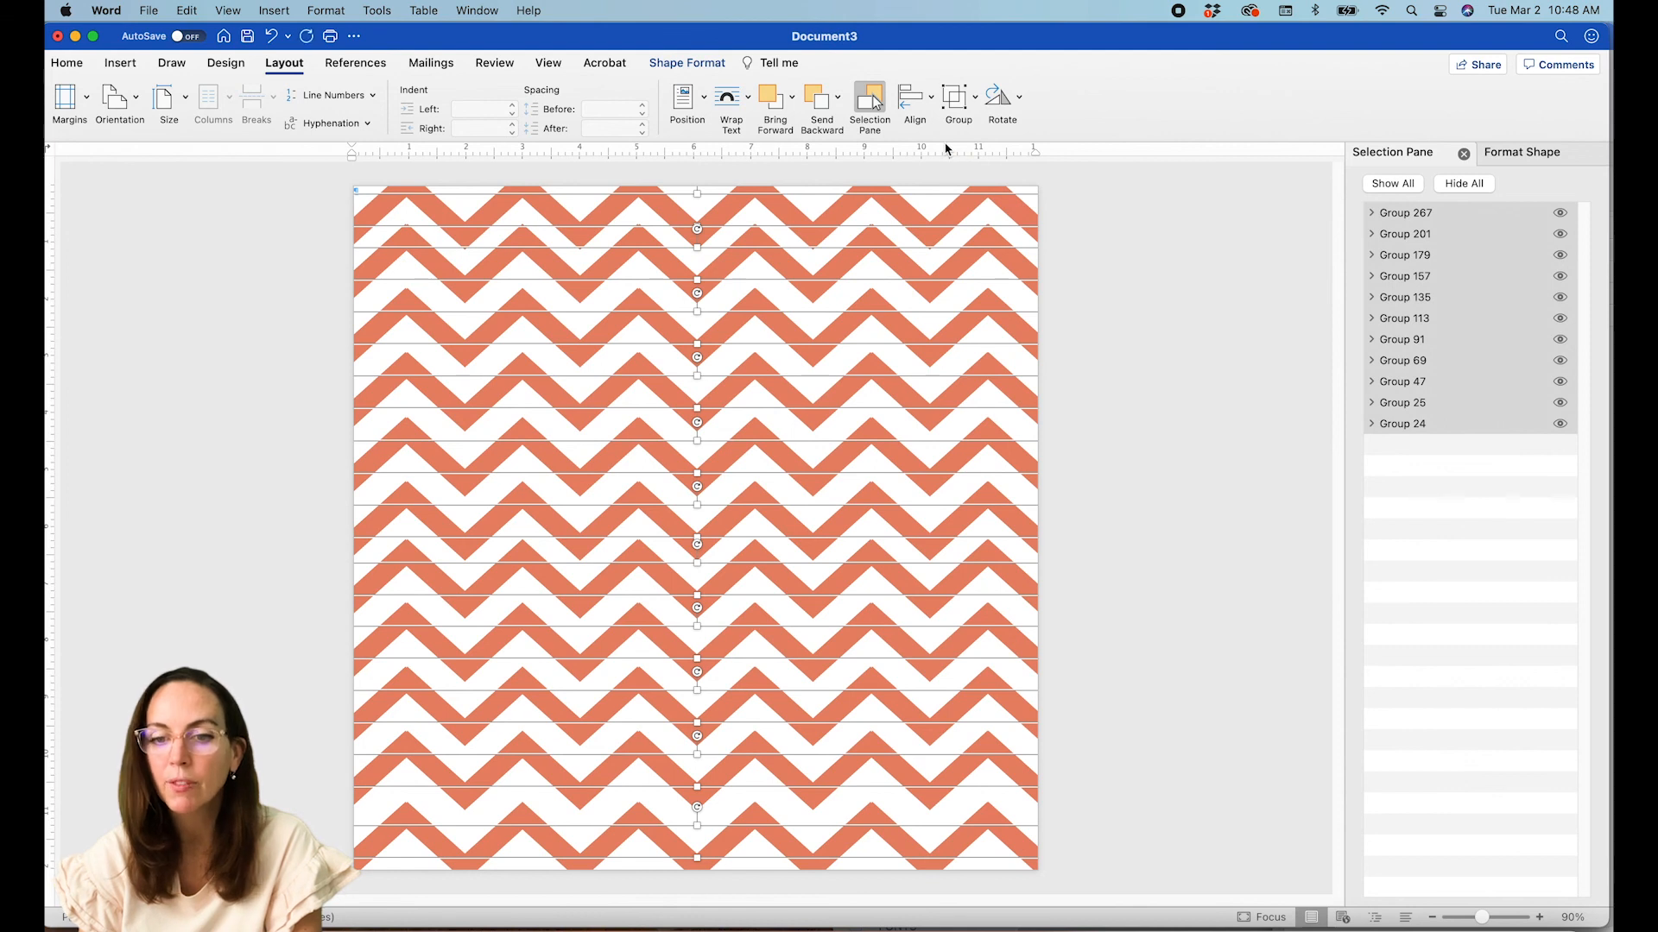
# - Distribute the eleven rows horizontally and vertically, and nudge the whole pattern slightly down
pyautogui.click(916, 102)
pyautogui.click(929, 272)
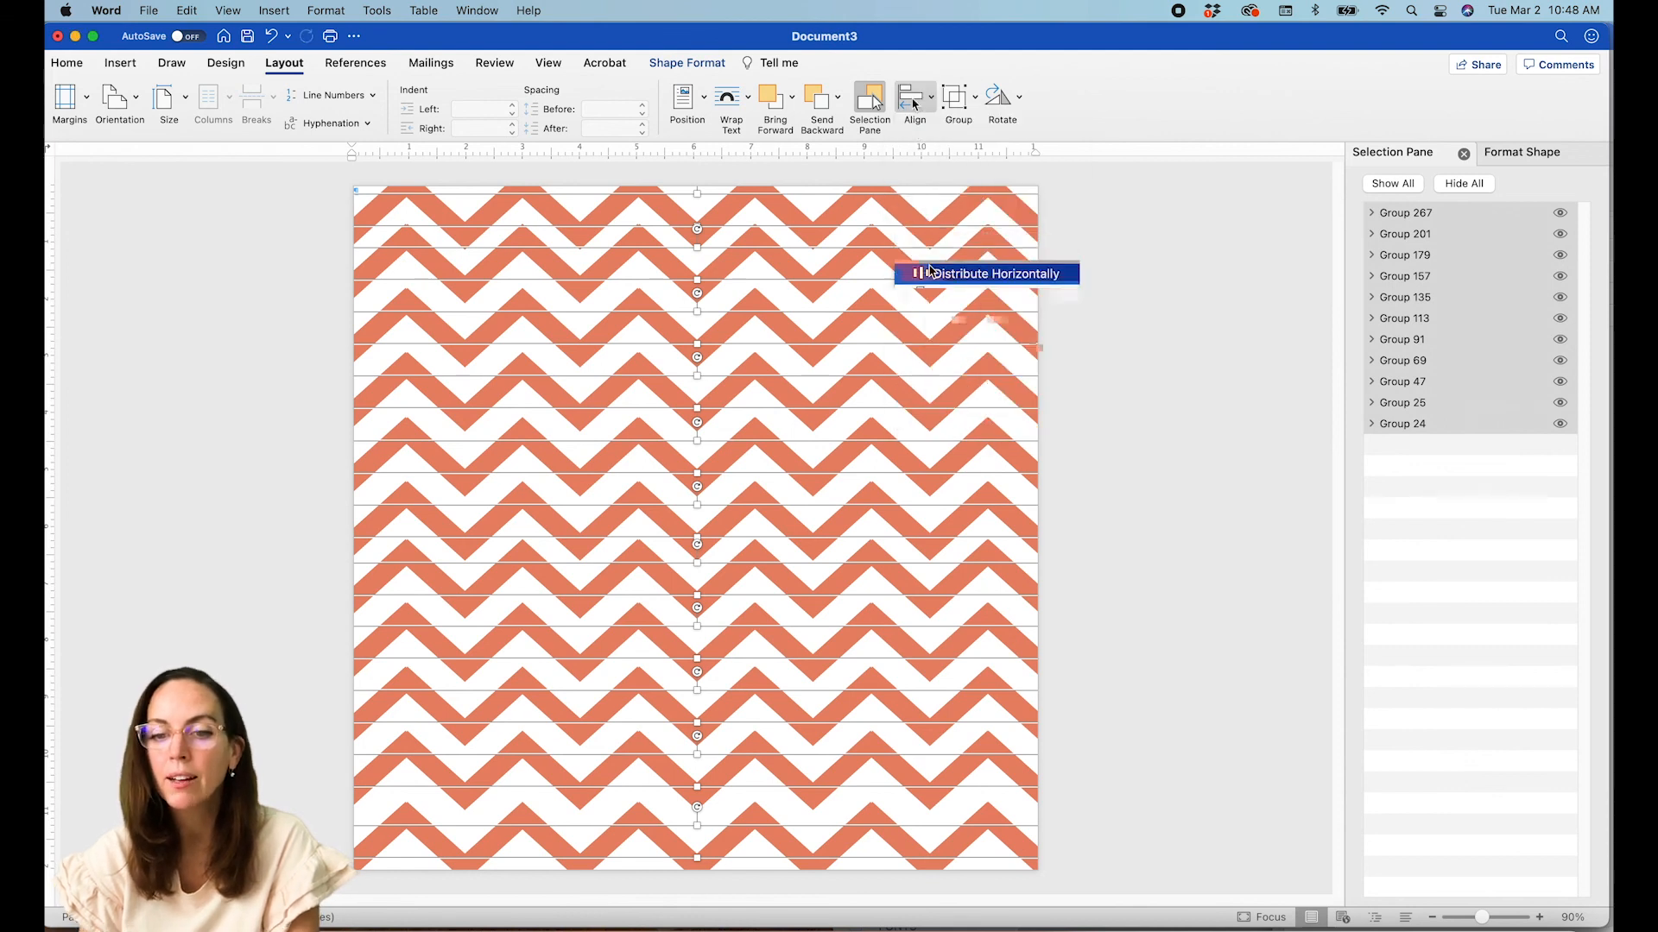
pyautogui.click(916, 102)
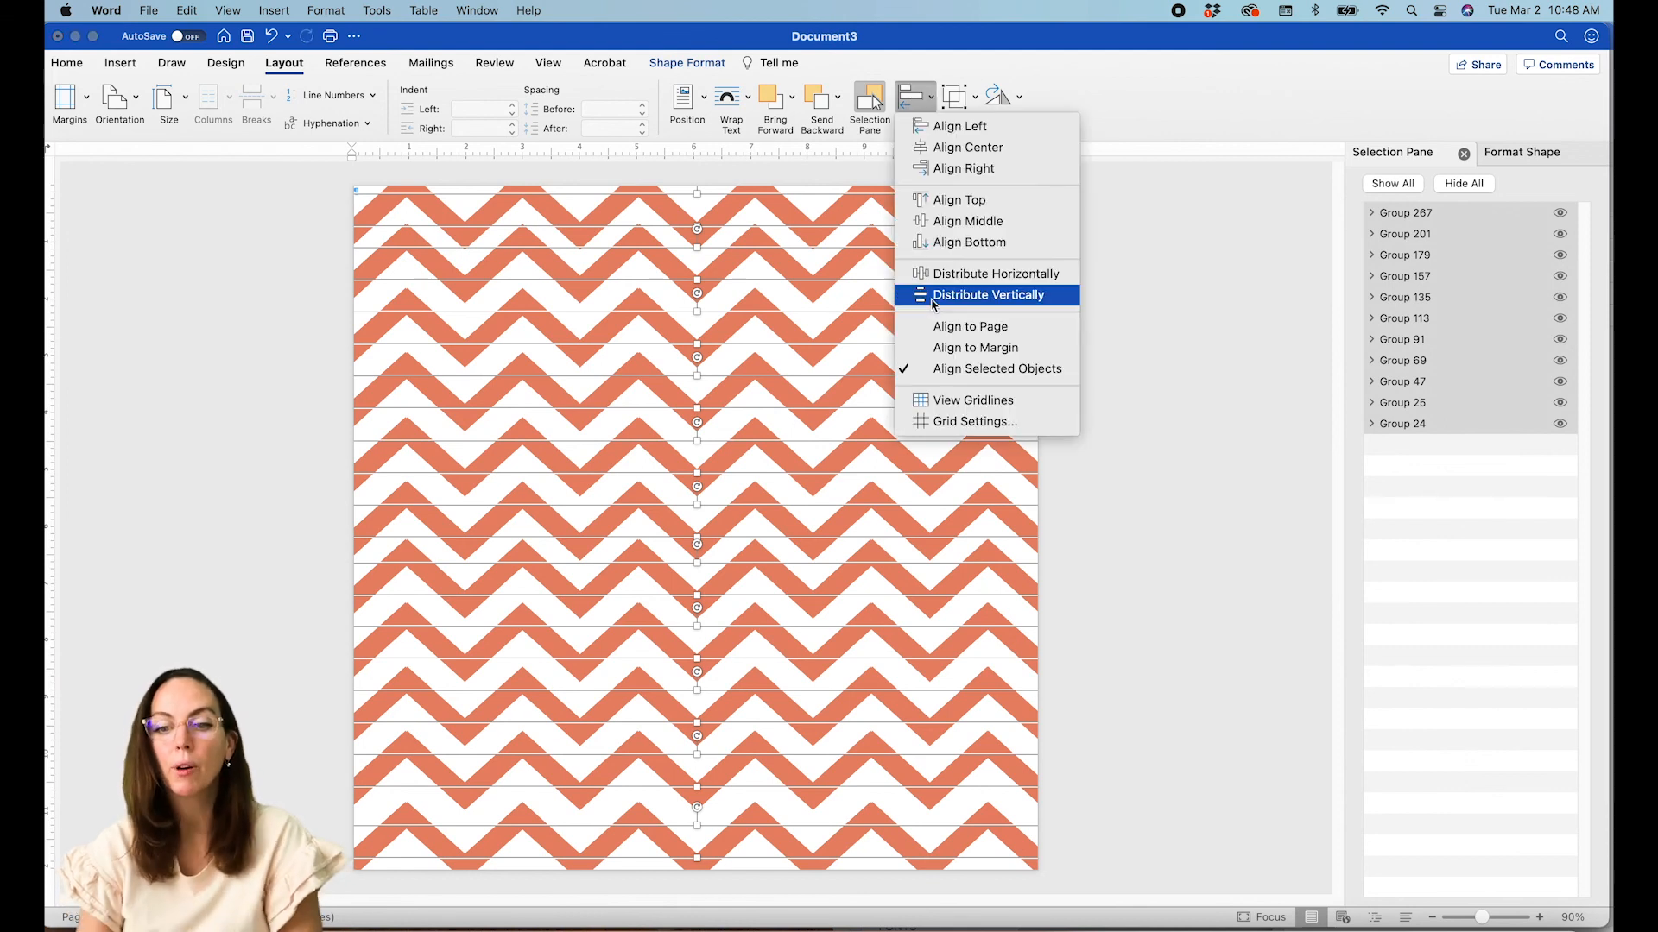
pyautogui.click(932, 299)
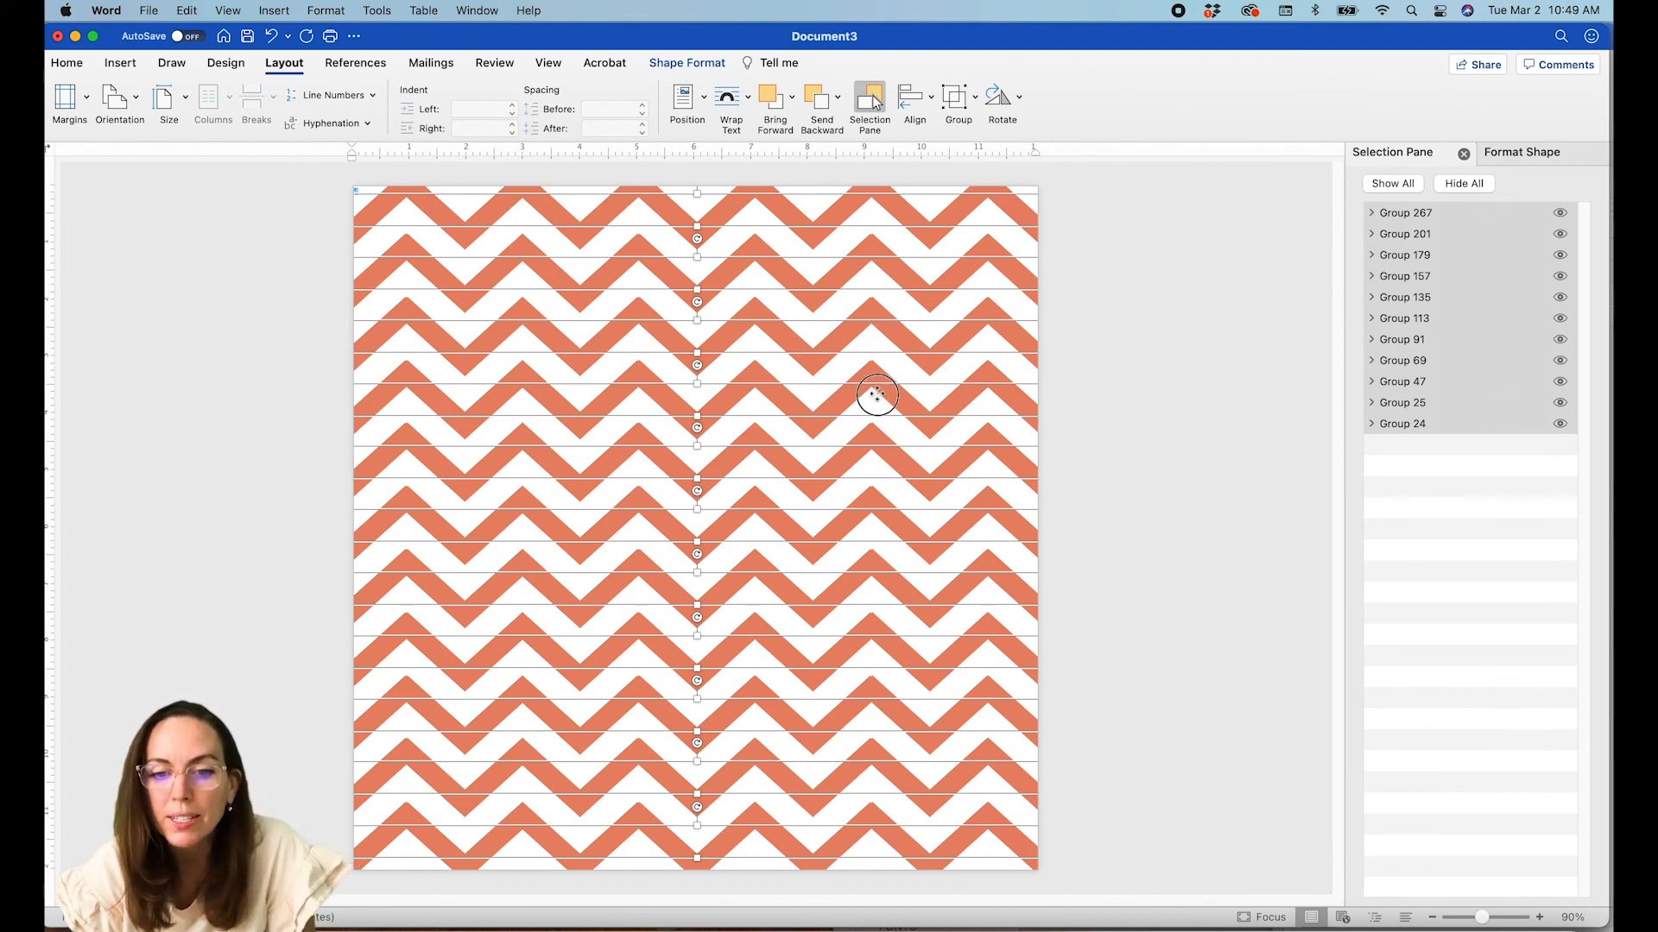
pyautogui.moveTo(878, 402); pyautogui.dragTo(877, 399)
pyautogui.click(1127, 265)
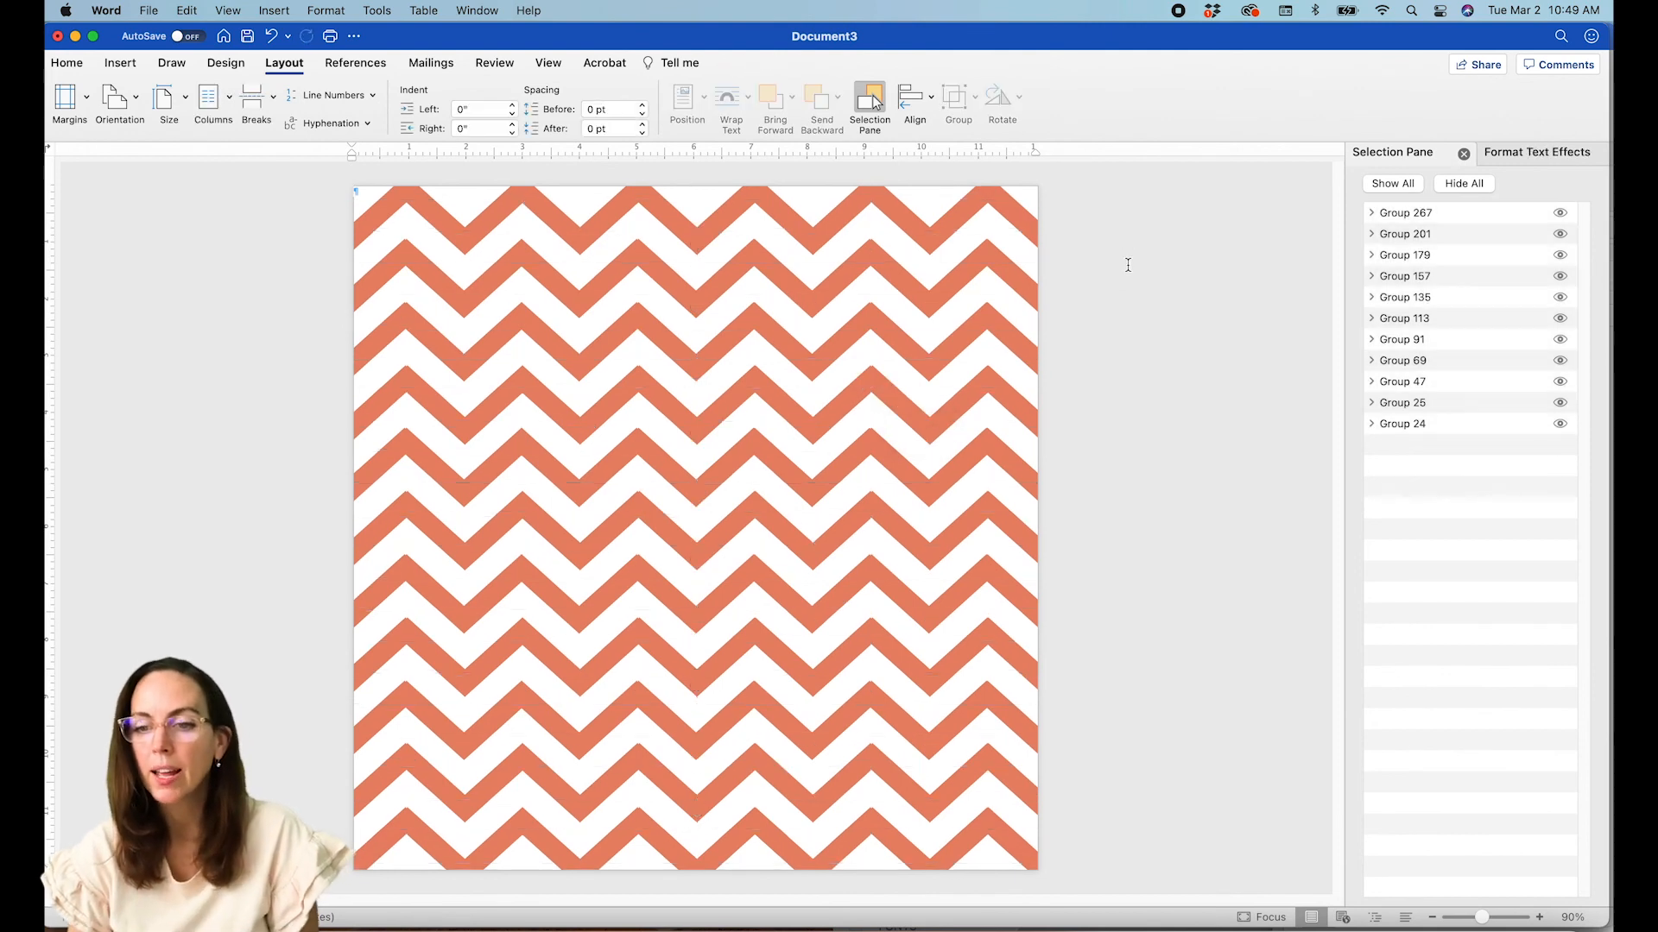
# - Set the page color to the recently used pale green, comparing it with the white background
pyautogui.click(224, 63)
pyautogui.click(1270, 99)
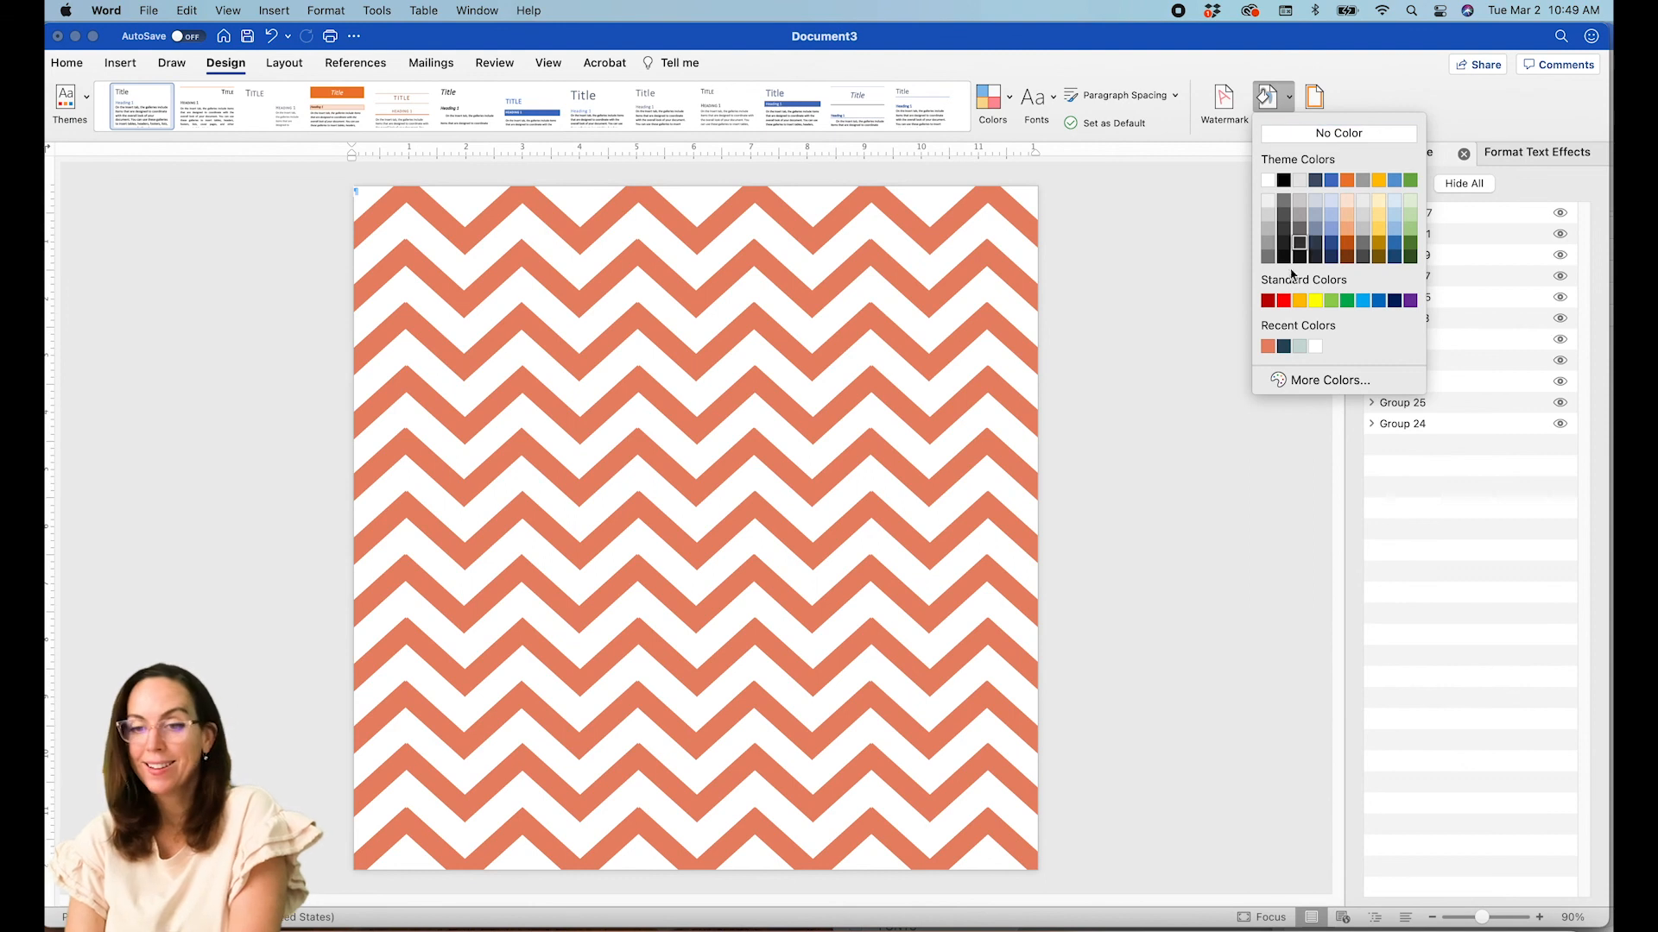
pyautogui.click(1300, 346)
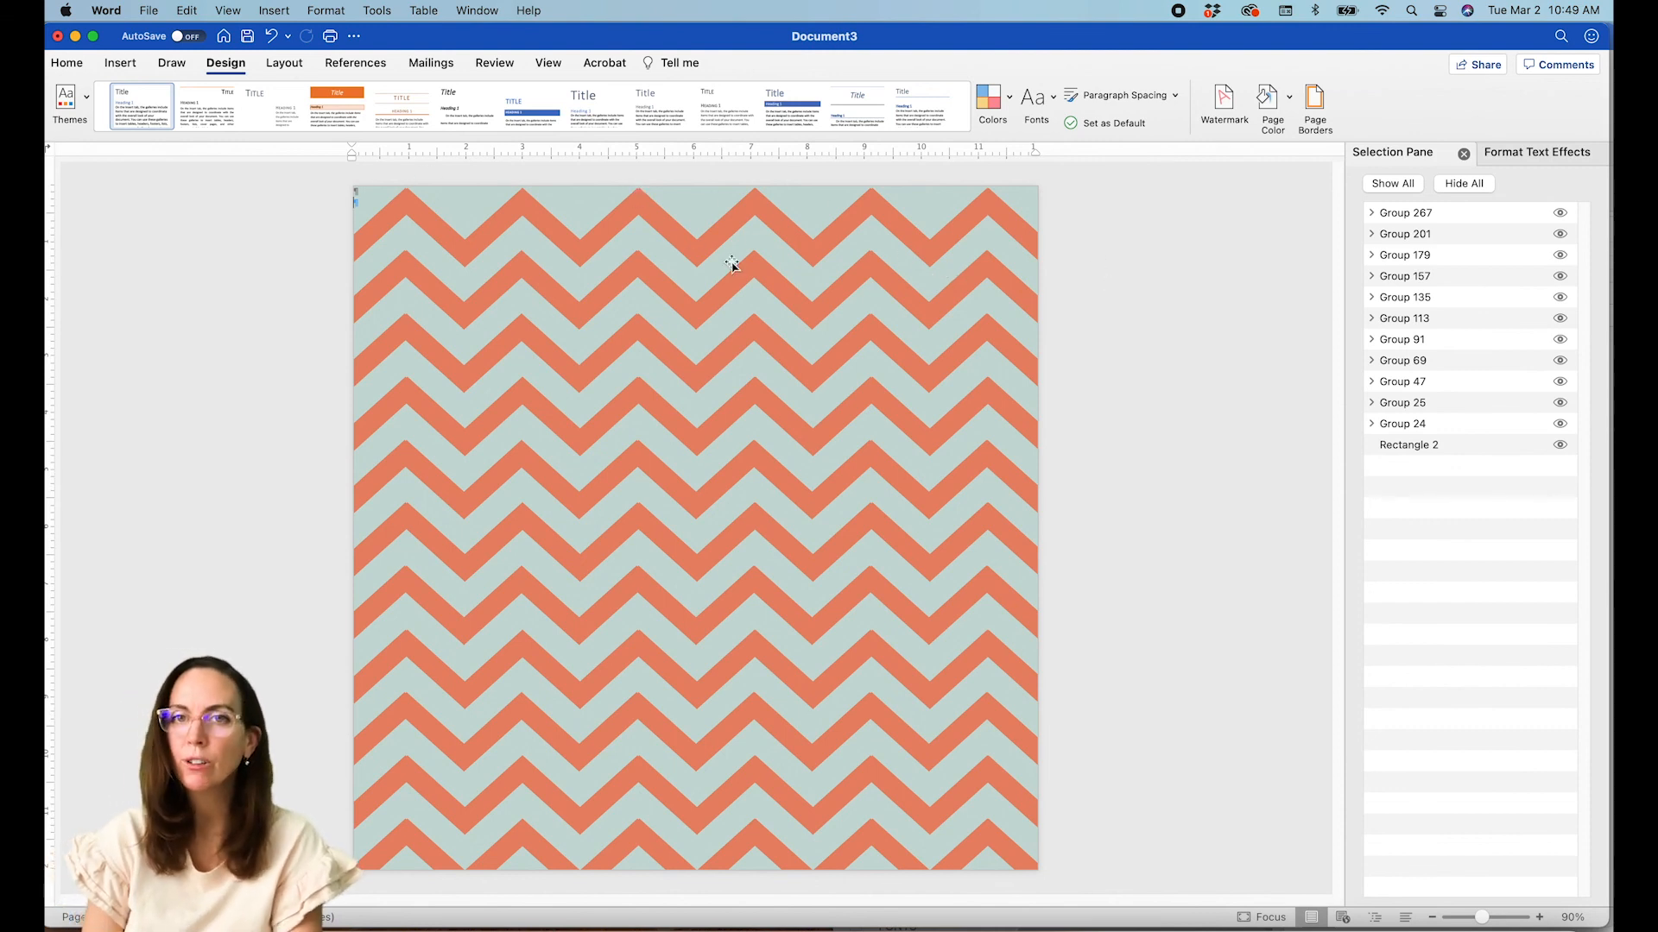
pyautogui.press('super+z')
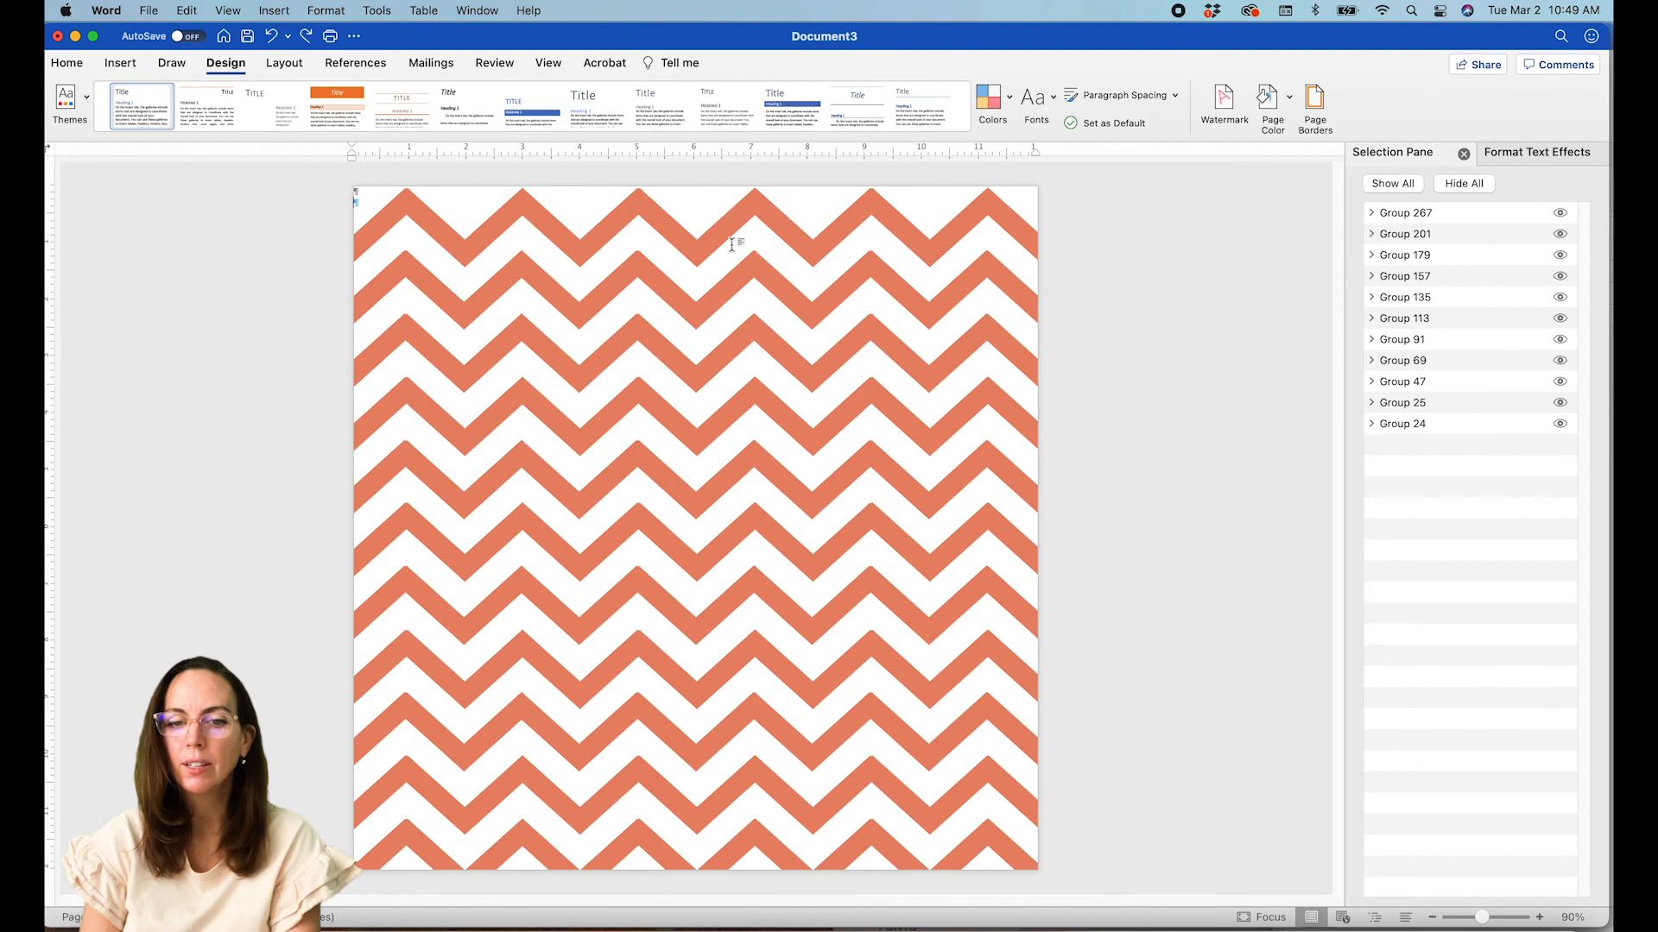
pyautogui.press('super+y')
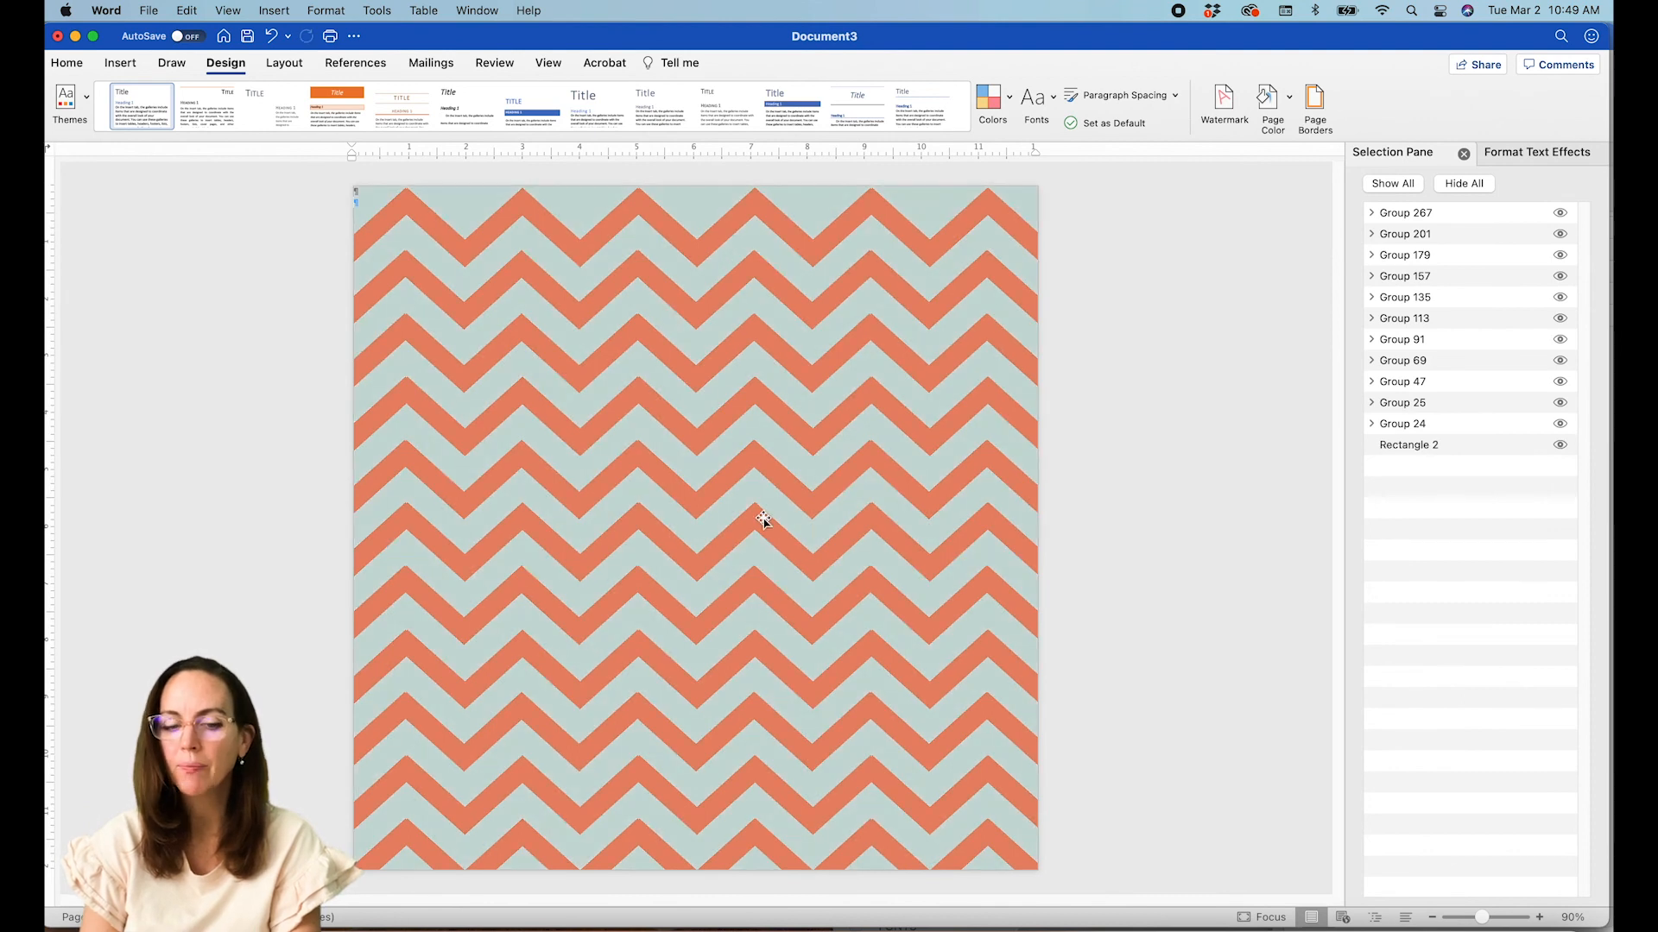
# - Select the zigzag row Group 267 in the list of objects
pyautogui.click(1425, 216)
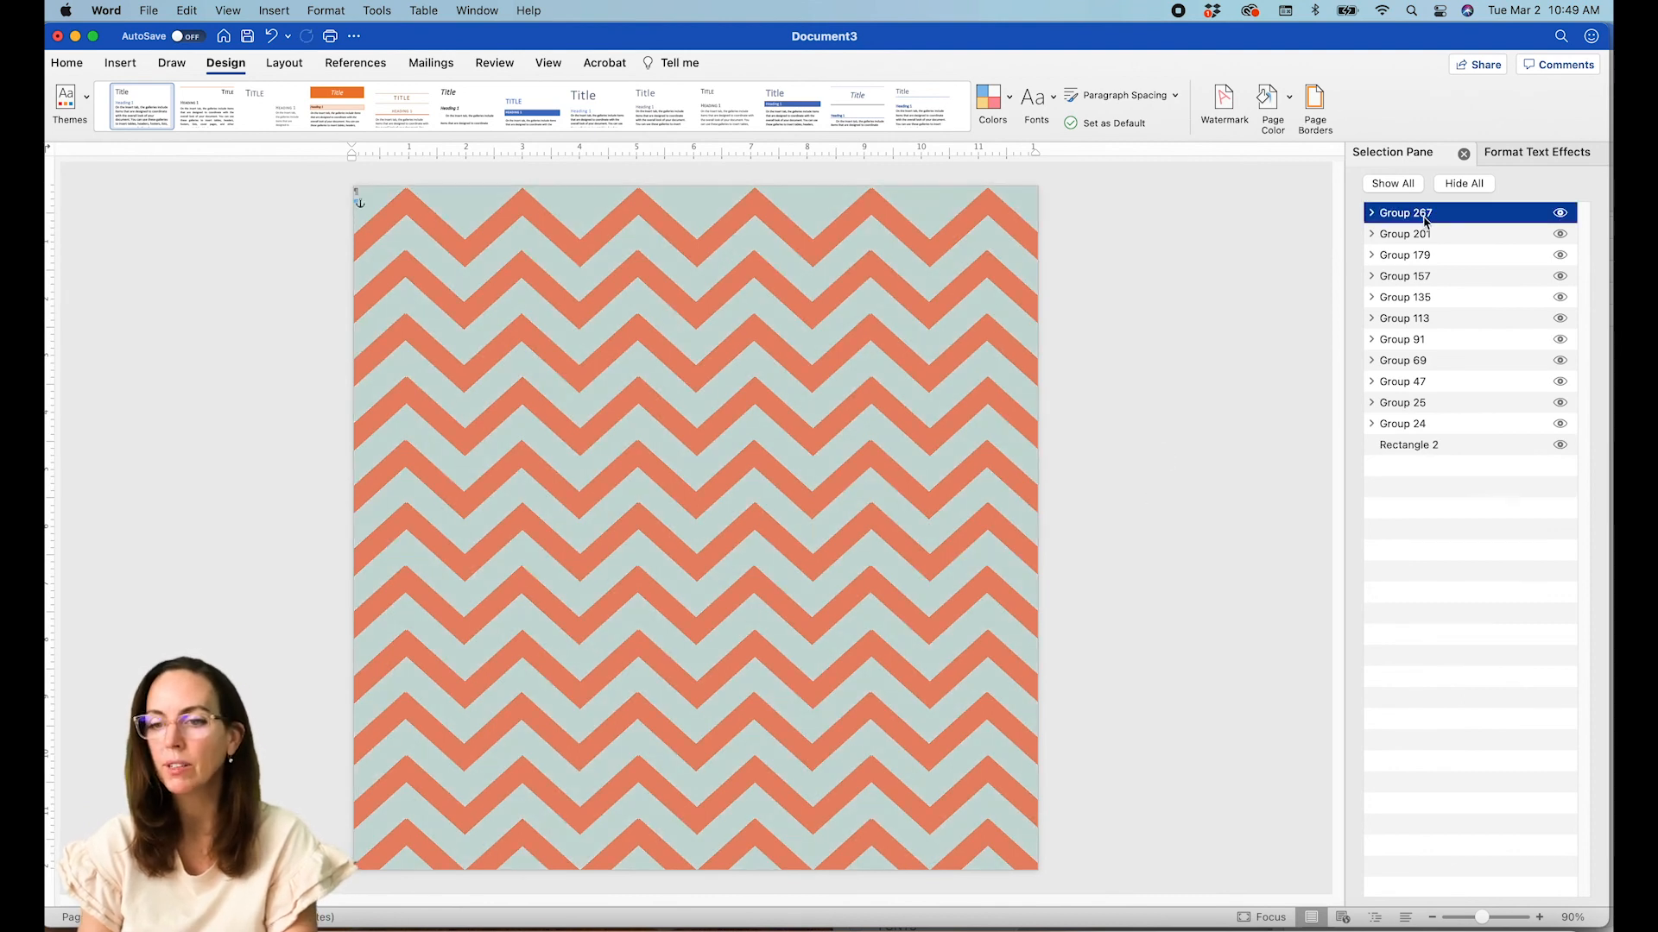